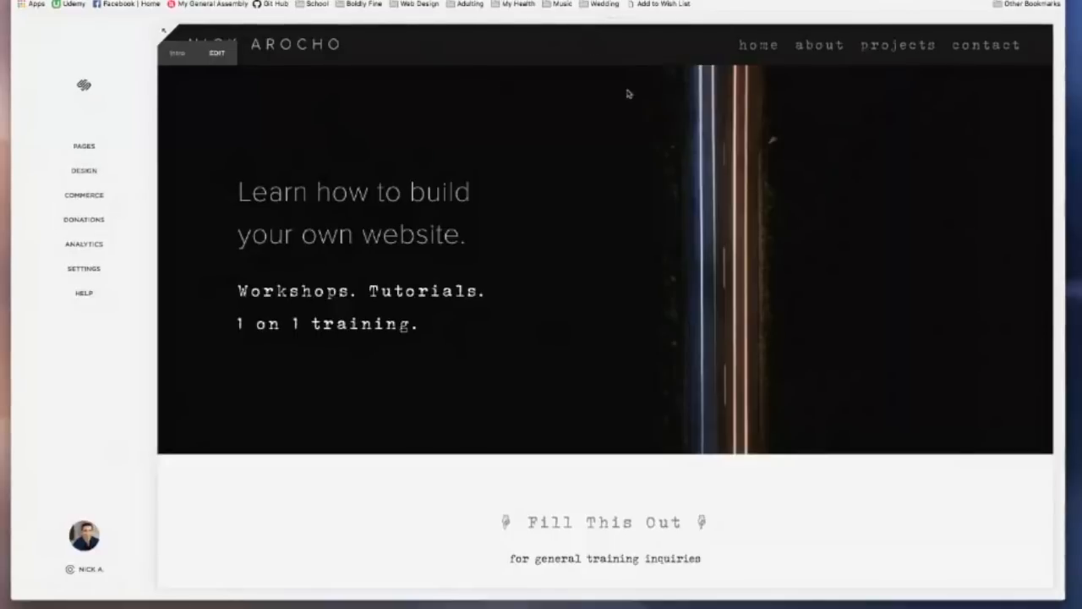
Step: Open the site's Pages list briefly, then return to the main menu
scroll(524, 131, down, 15)
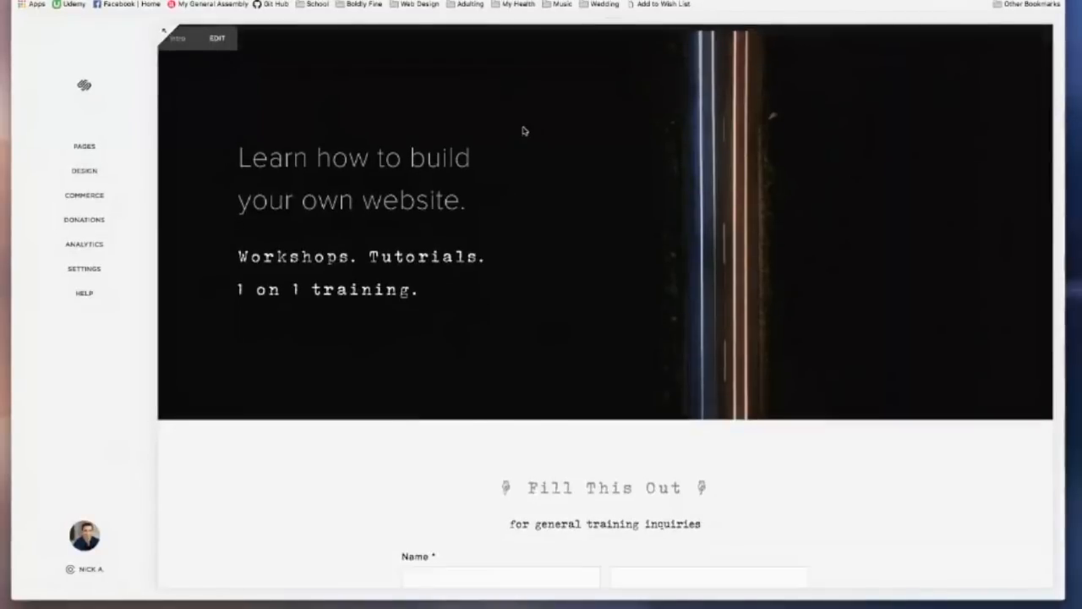
scroll(523, 131, up, 15)
scroll(523, 131, down, 3)
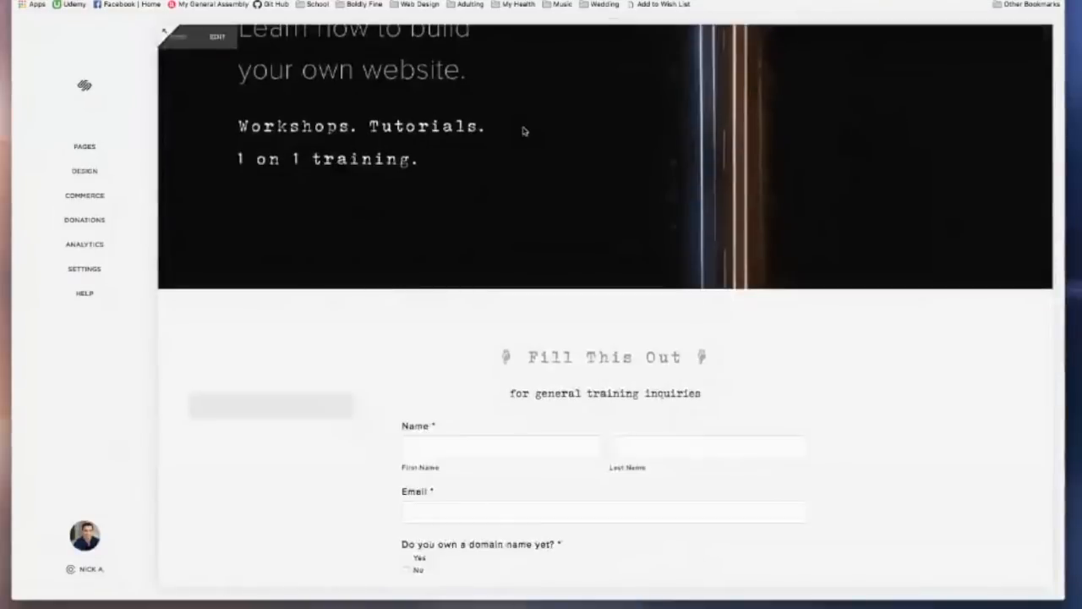
scroll(523, 131, up, 3)
scroll(523, 131, down, 6)
scroll(524, 131, up, 5)
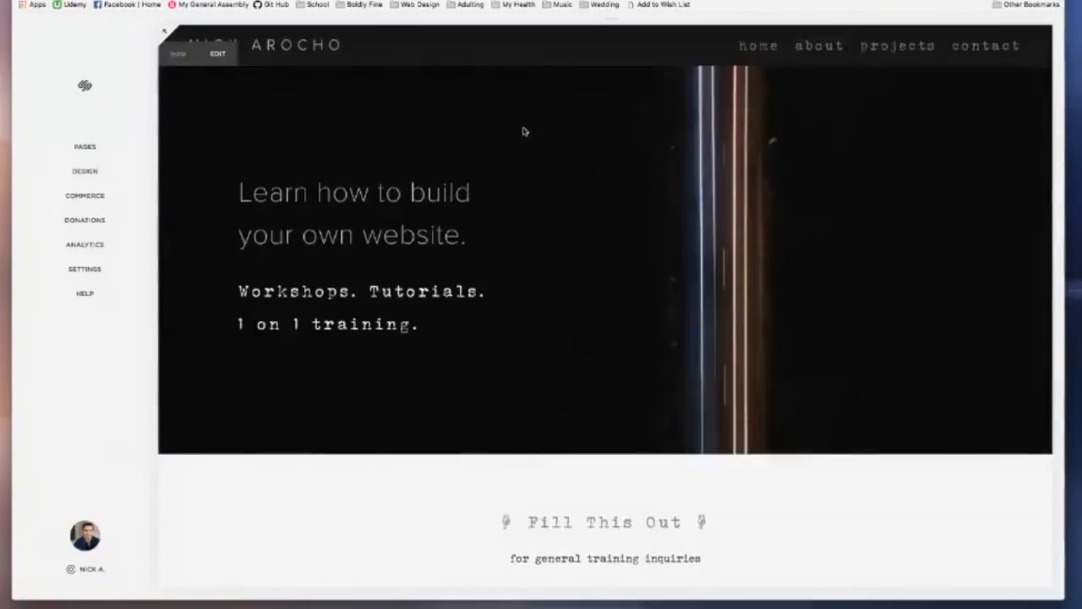
scroll(523, 131, down, 8)
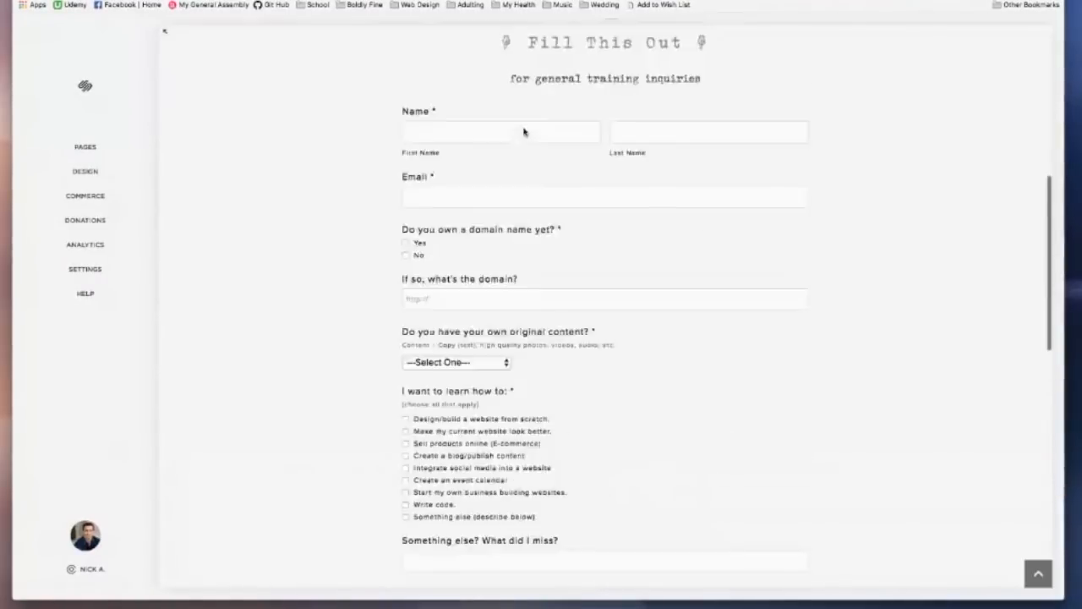
scroll(524, 131, up, 8)
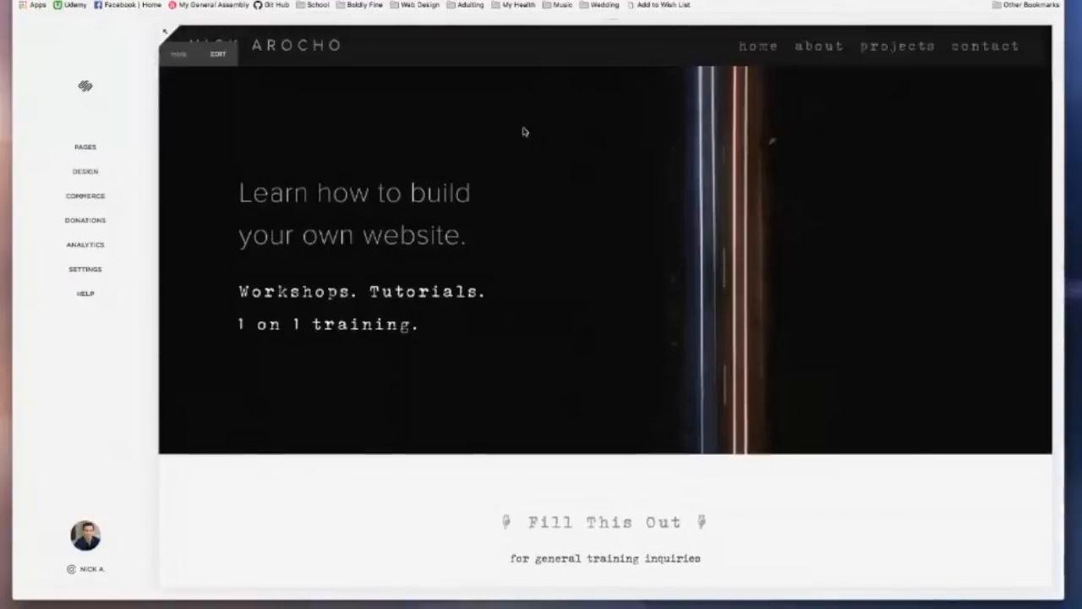
click(86, 148)
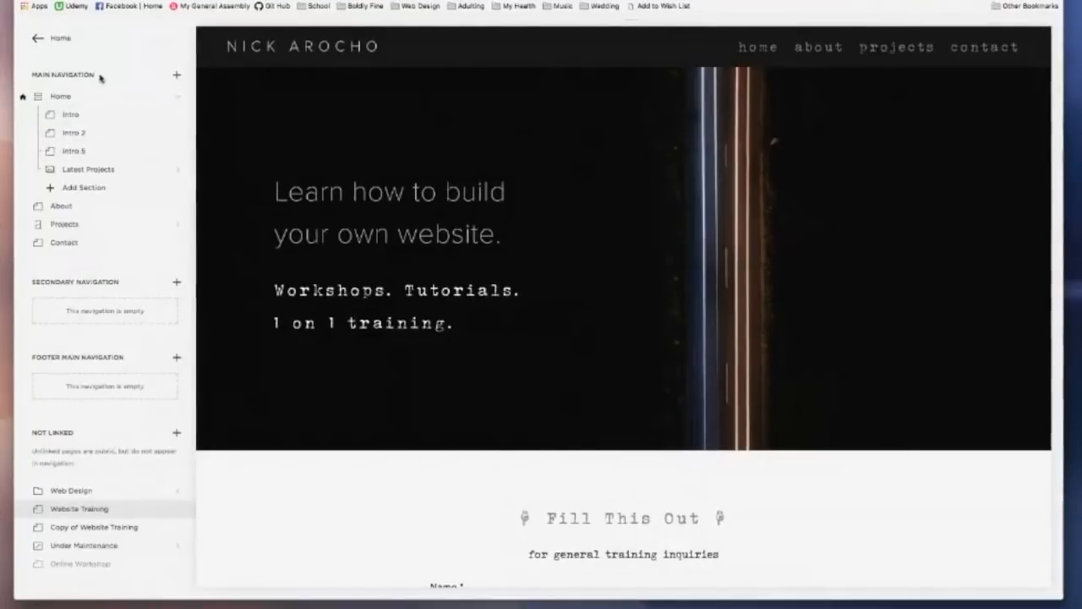
click(37, 38)
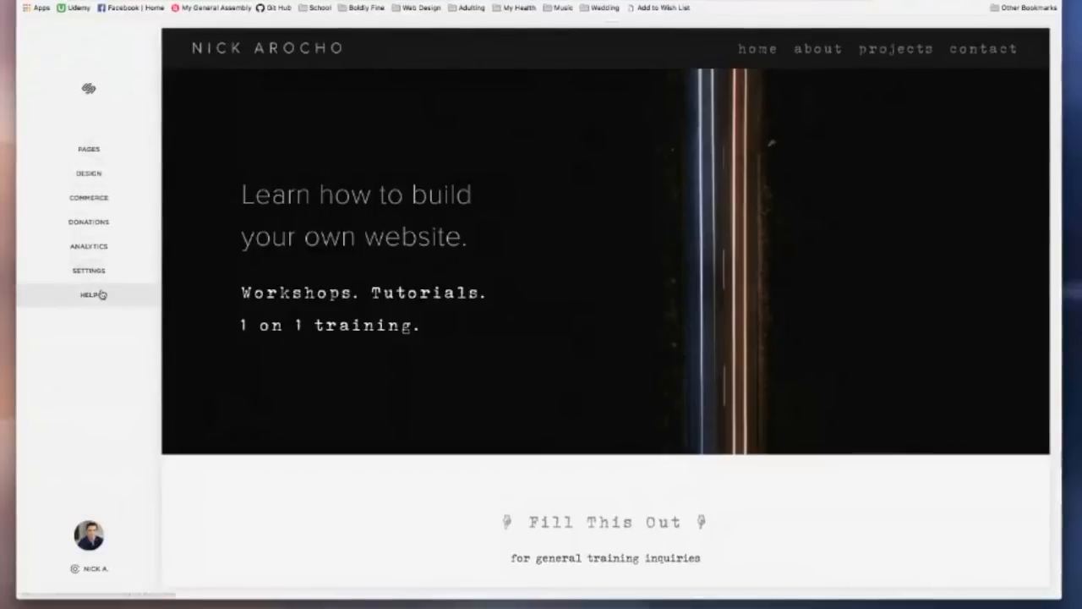
Step: Reopen Pages and start a new page in the Not Linked section
click(110, 154)
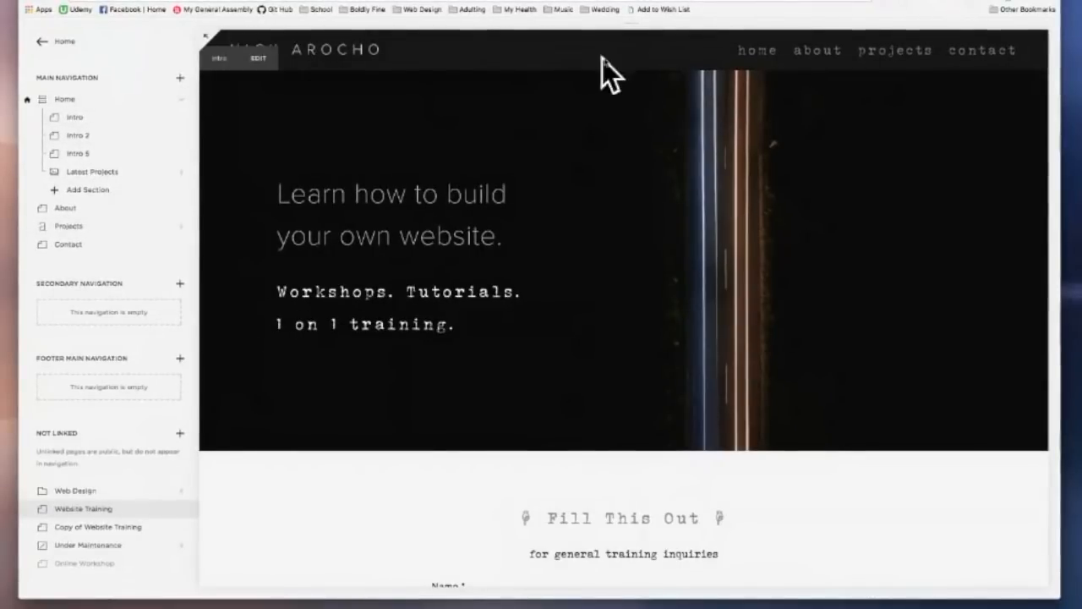
scroll(138, 152, down, 2)
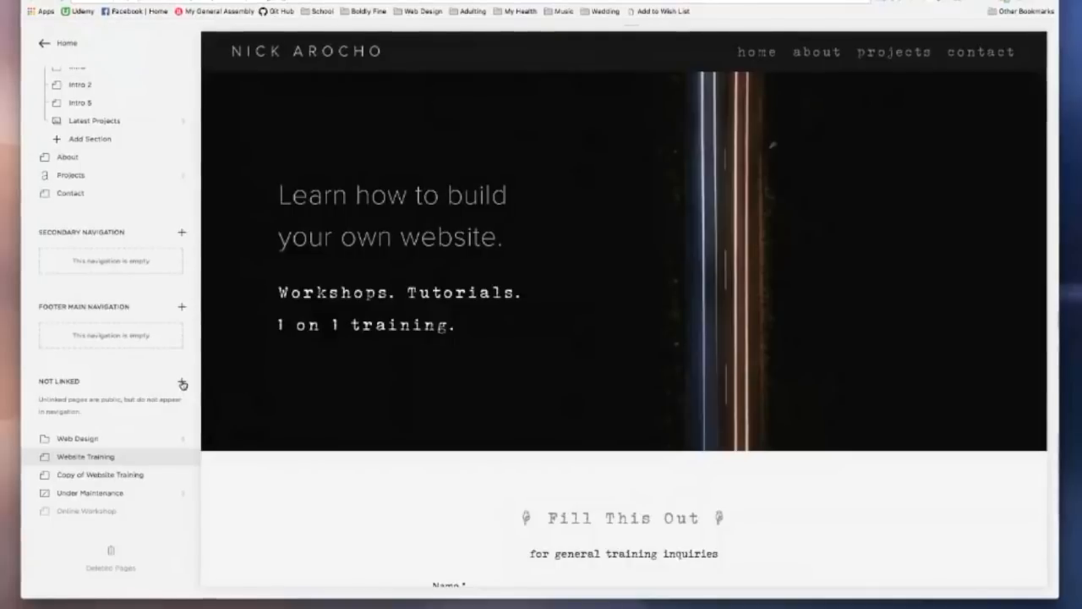
click(182, 385)
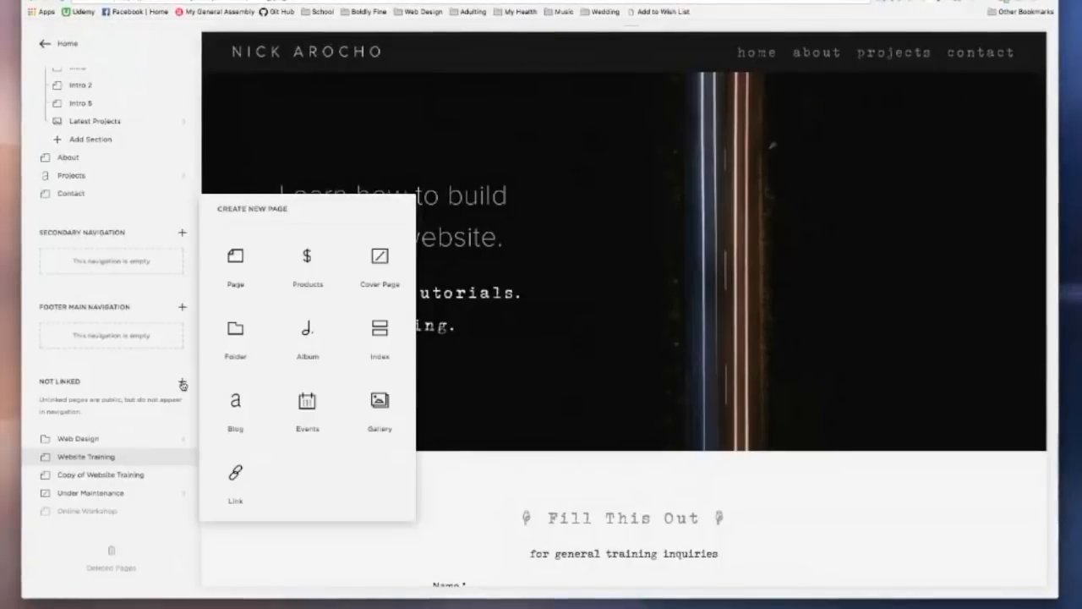
Step: Create a Products page named 'Store' in Not Linked
click(312, 259)
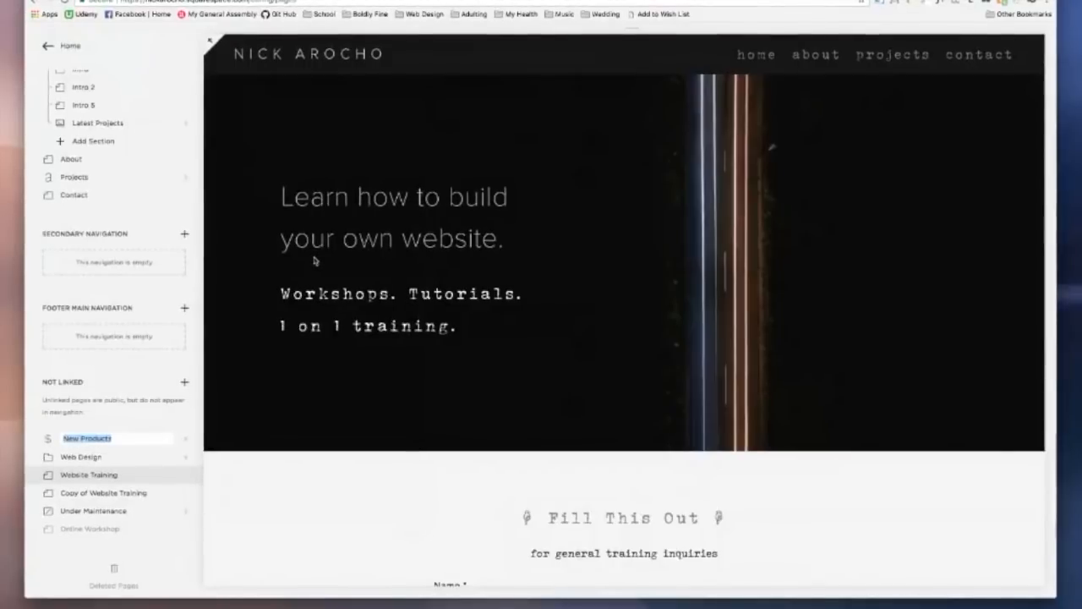
text(N)
text(tore)
key(Return)
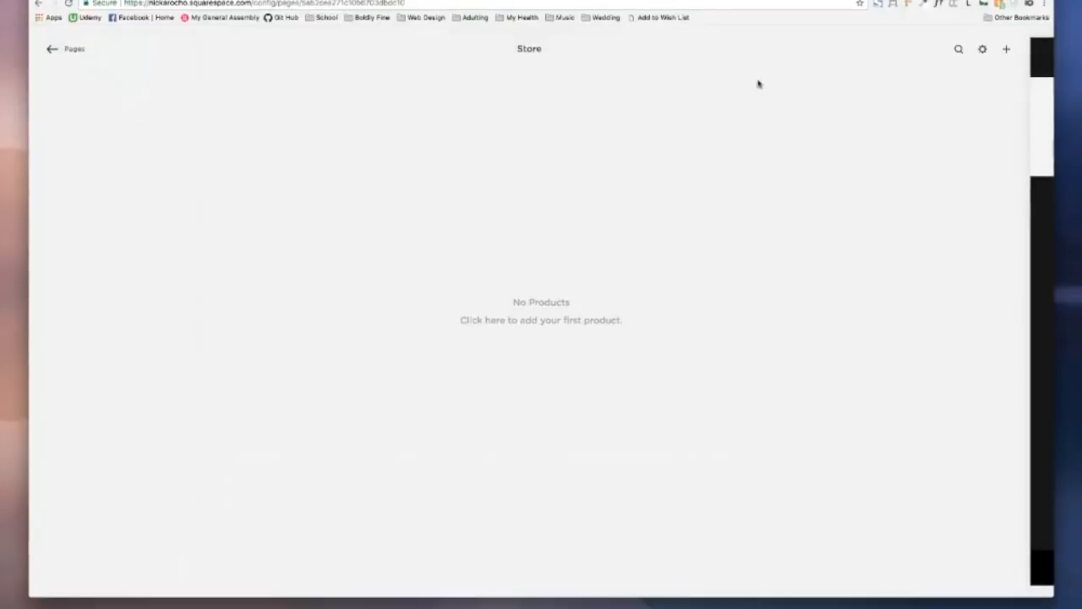
Step: Start adding a first product to the Store page
click(1007, 51)
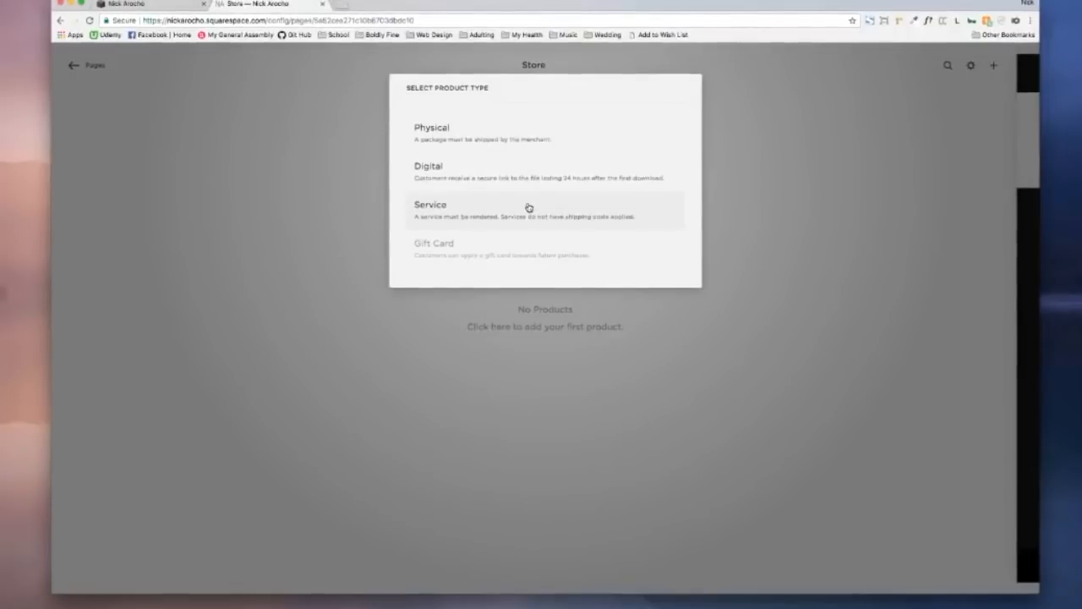
Step: Choose Physical as the new product's type
click(491, 131)
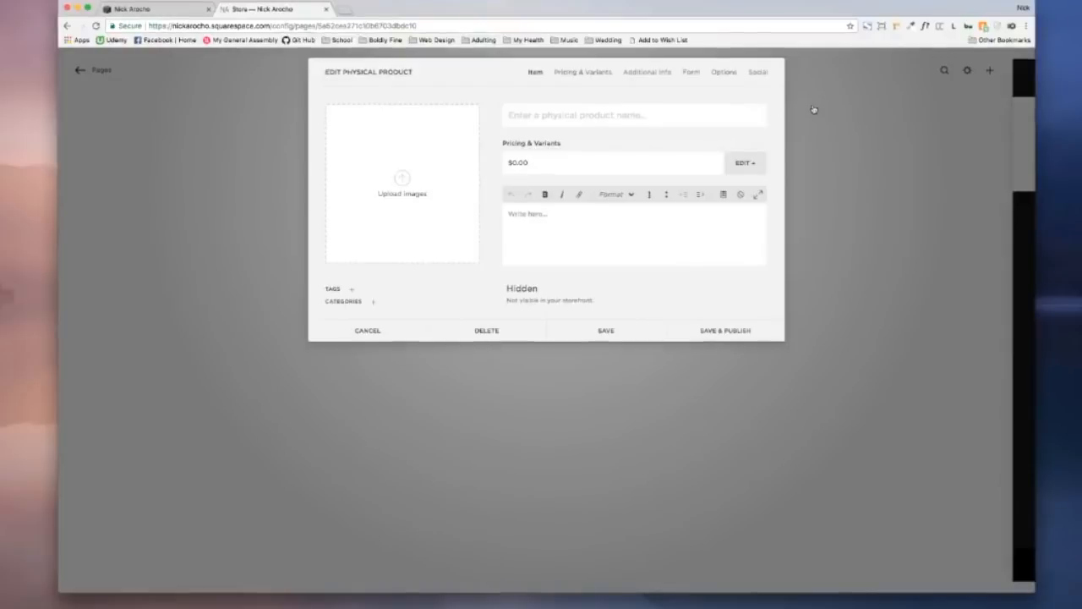
key(super+Tab)
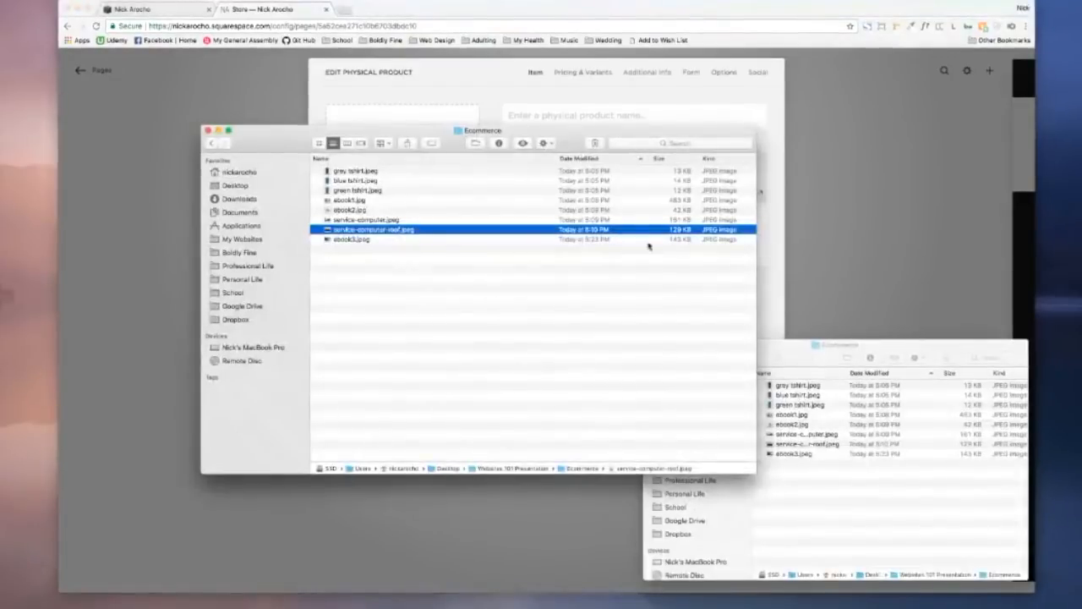
click(777, 349)
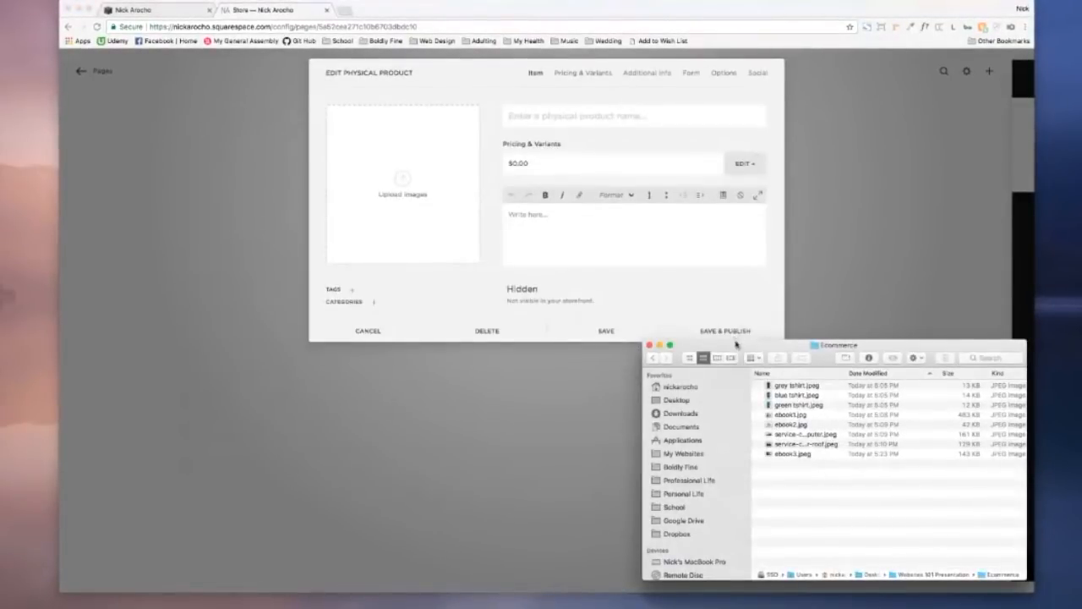
drag(740, 349, 464, 152)
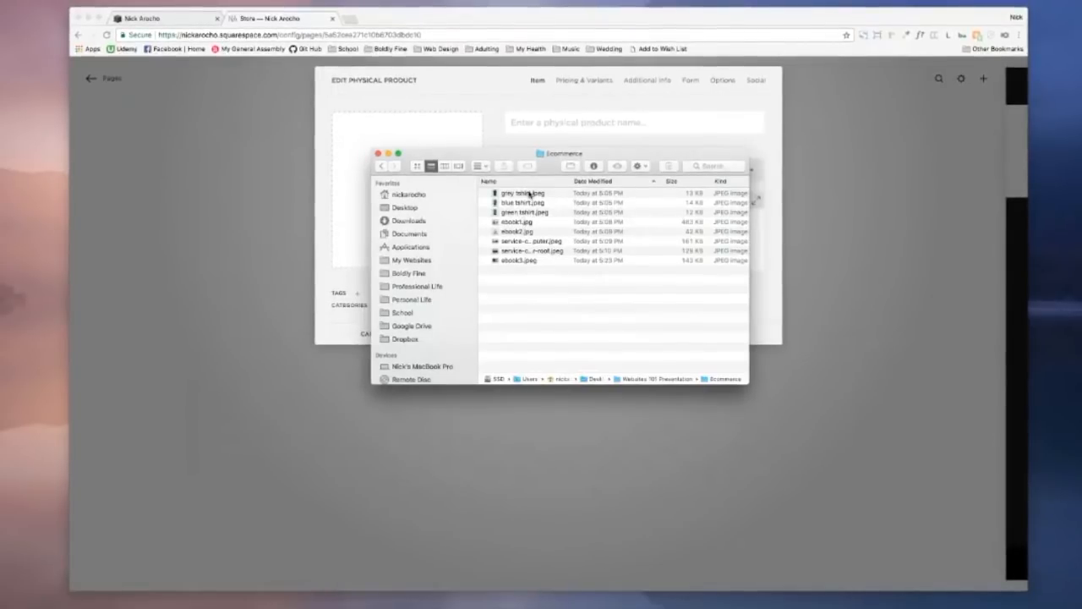
click(531, 196)
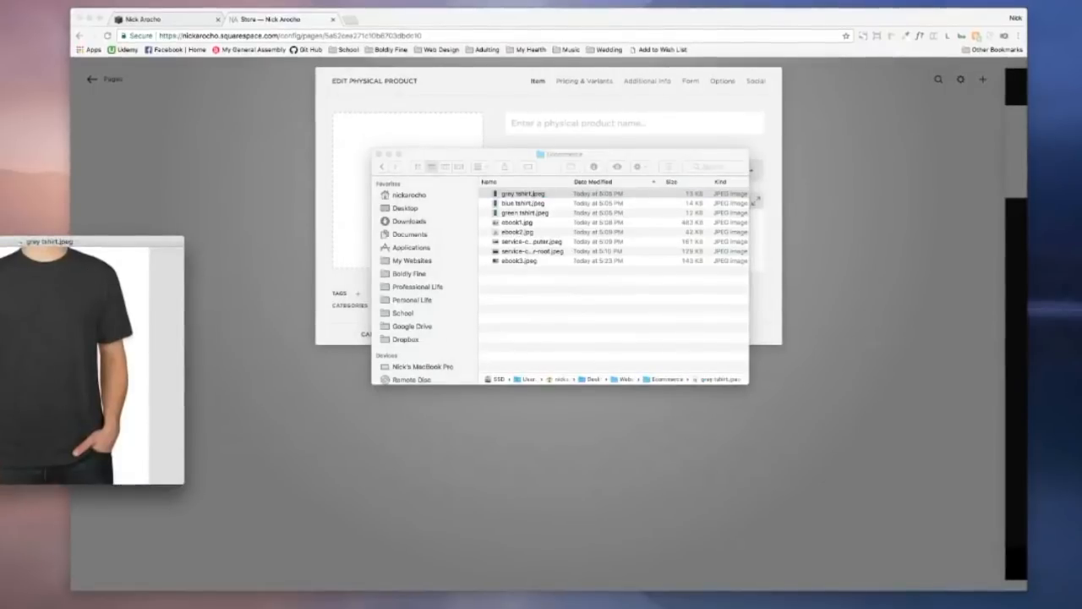
key(space)
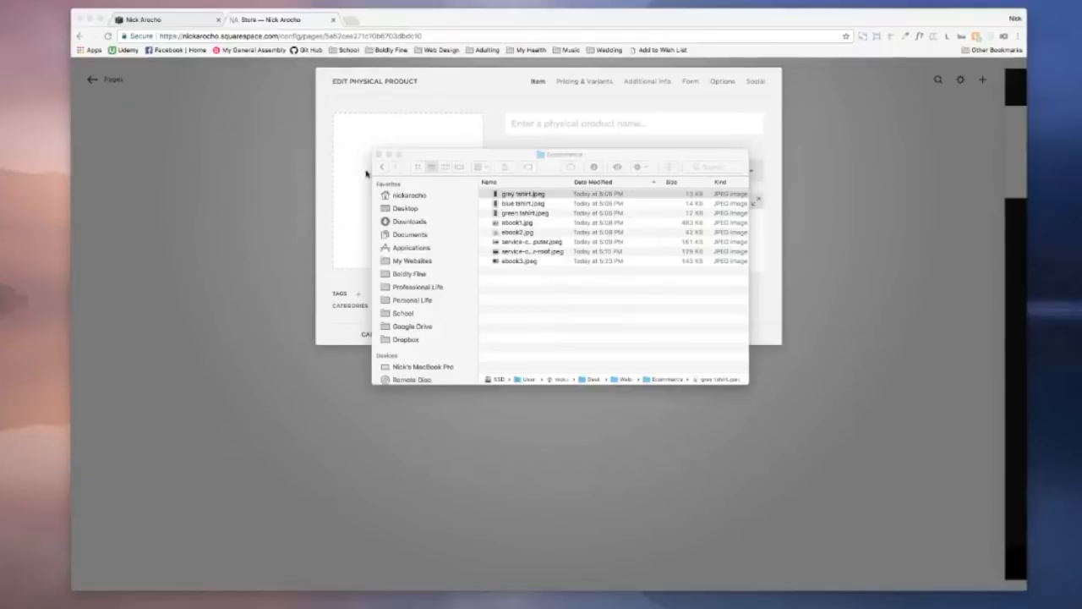
drag(499, 152, 768, 357)
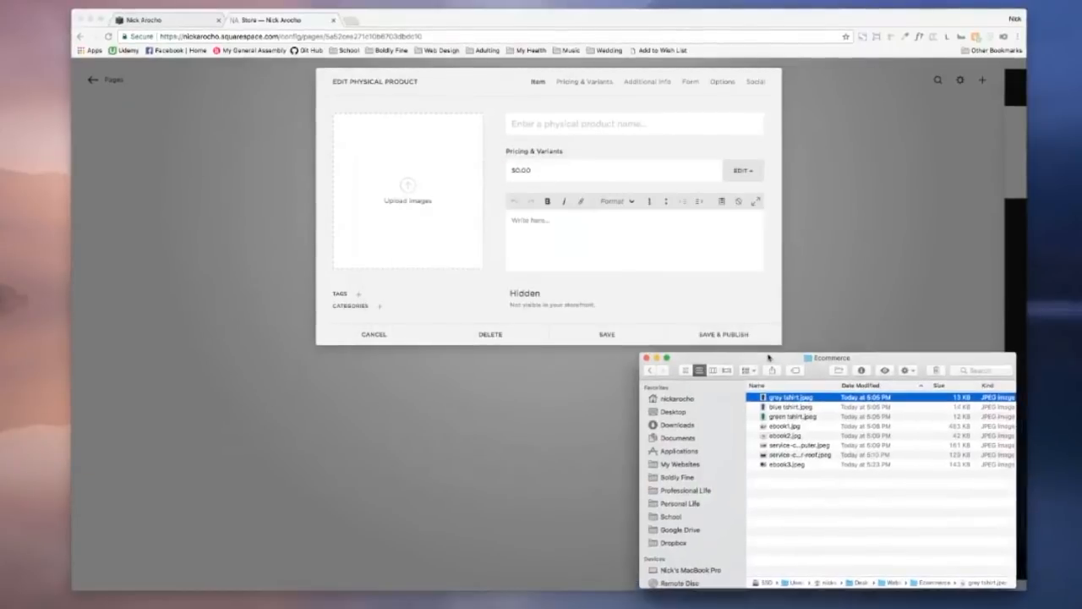
click(450, 204)
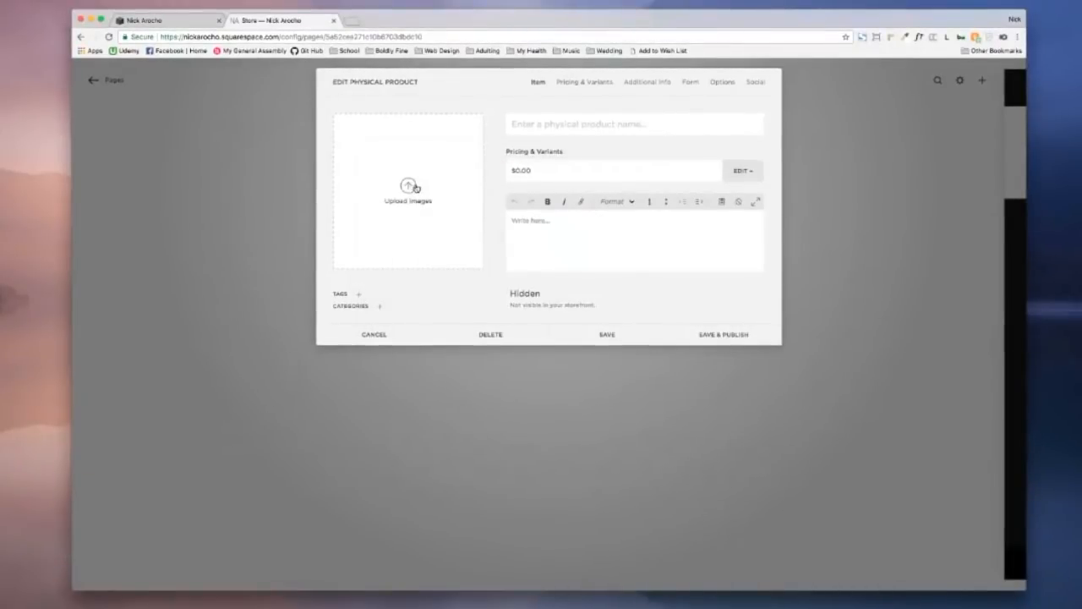
Step: Upload grey tshirt.jpeg from Desktop > Websites 101 Presentation > Ecommerce as the product image
click(411, 186)
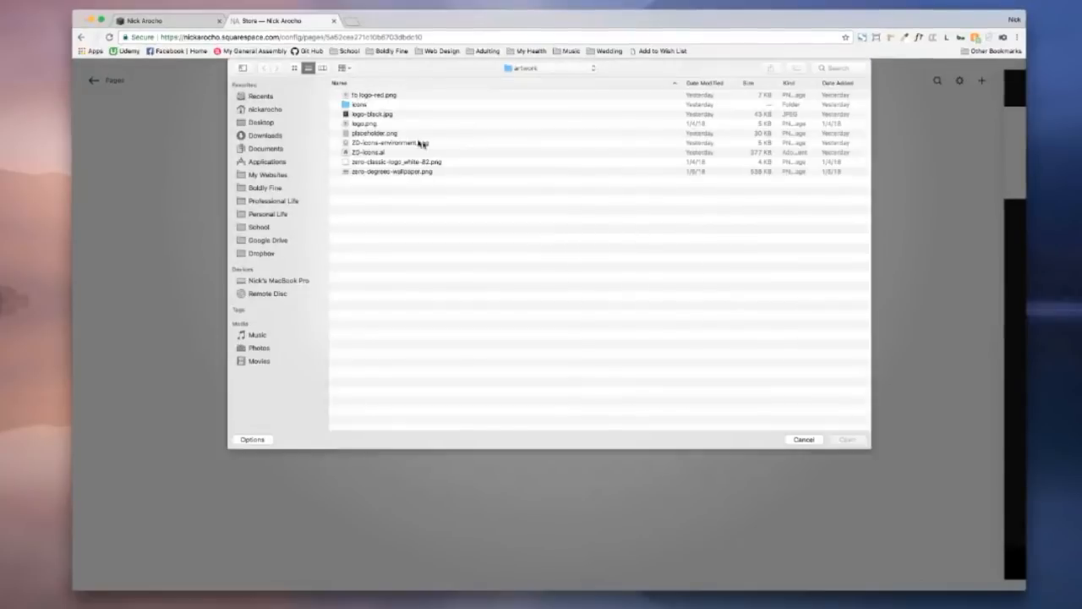
click(269, 123)
double_click(398, 152)
double_click(372, 105)
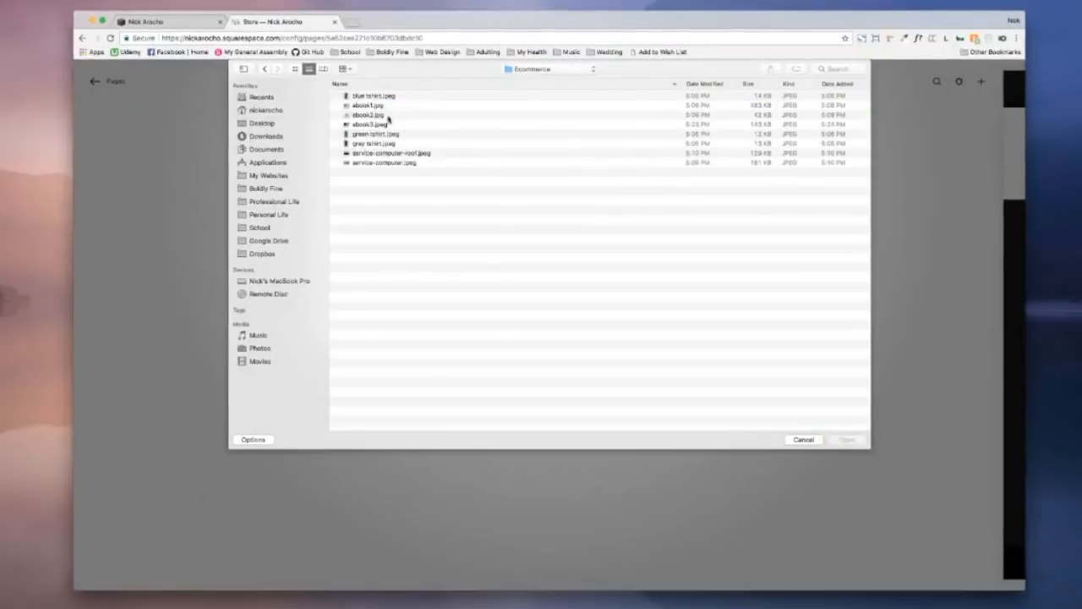
click(694, 84)
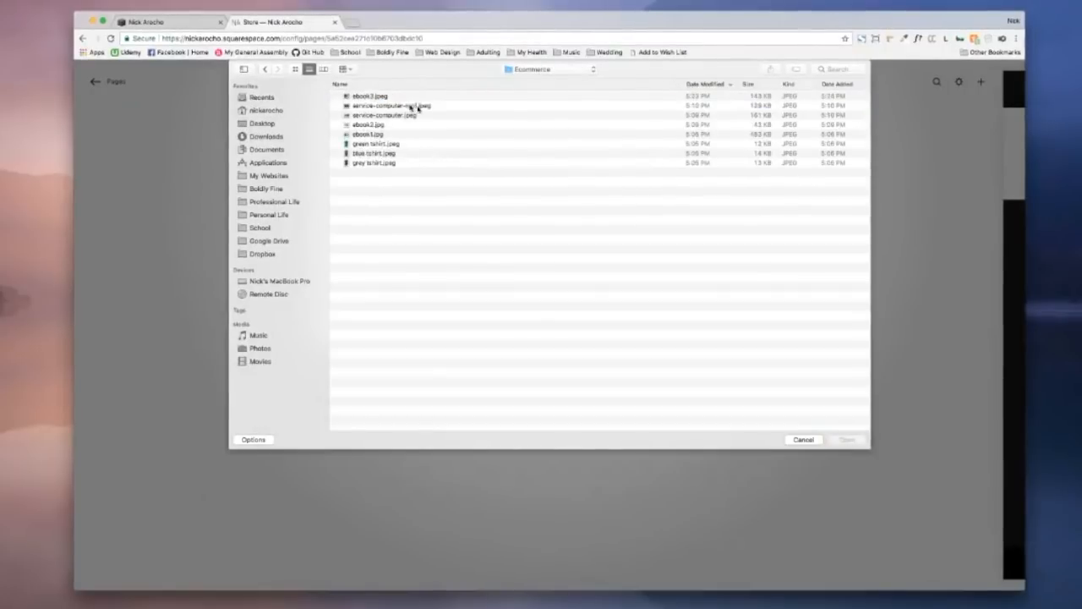
double_click(376, 162)
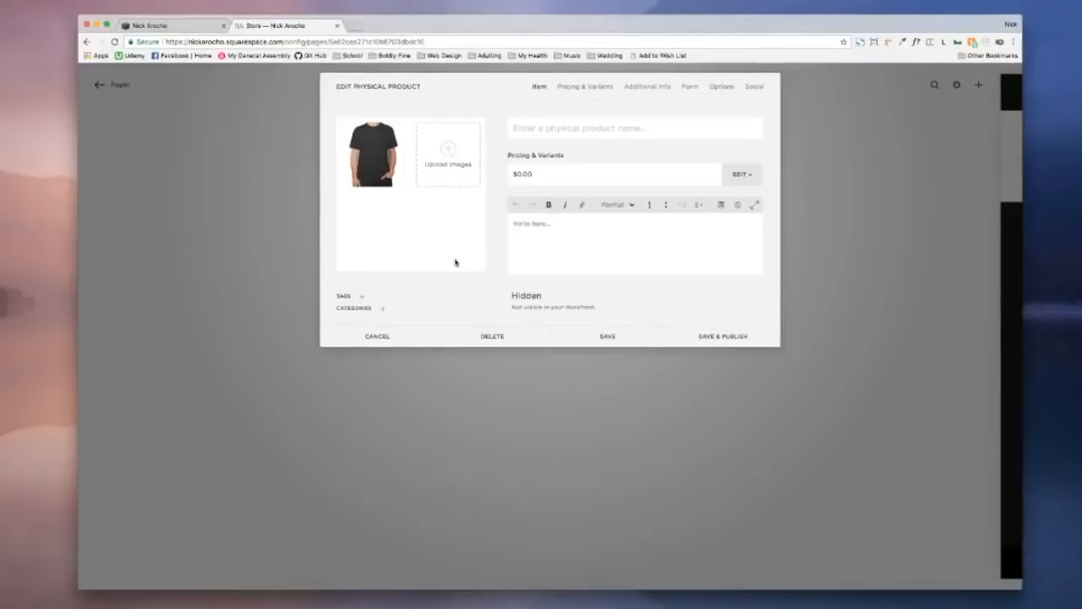
Step: Drag blue tshirt.jpeg and green tshirt.jpeg from the Ecommerce folder into the product images
mouse_move(373, 152)
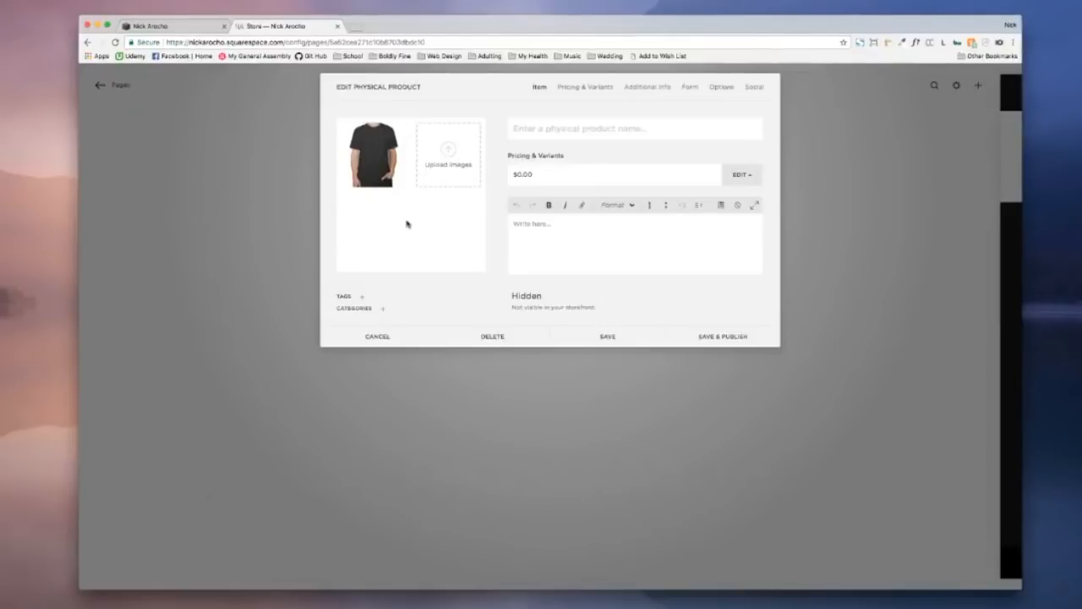
key(super+Tab)
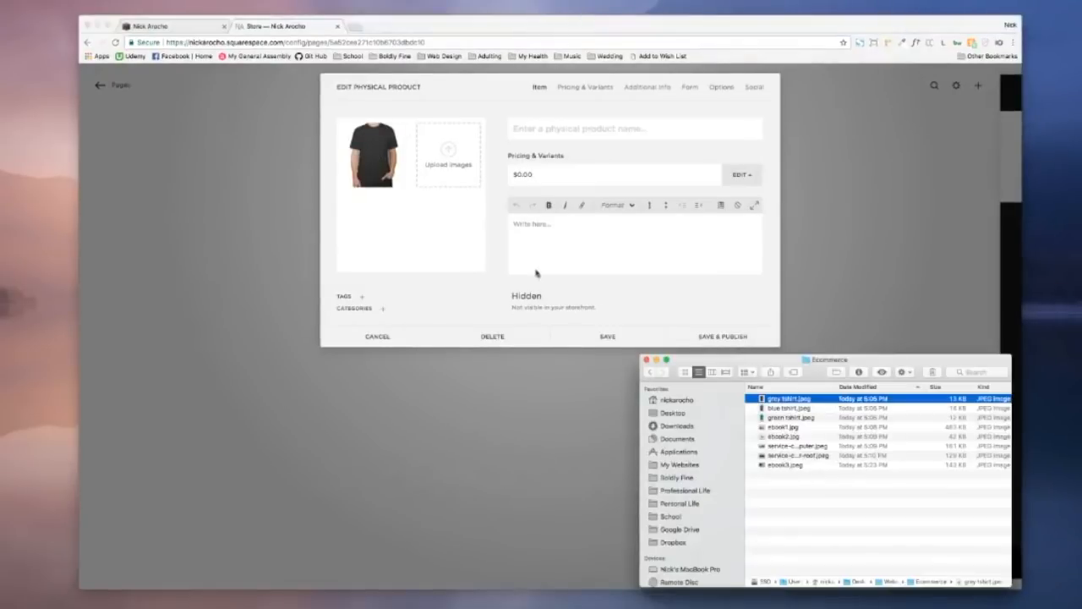
drag(762, 361, 727, 107)
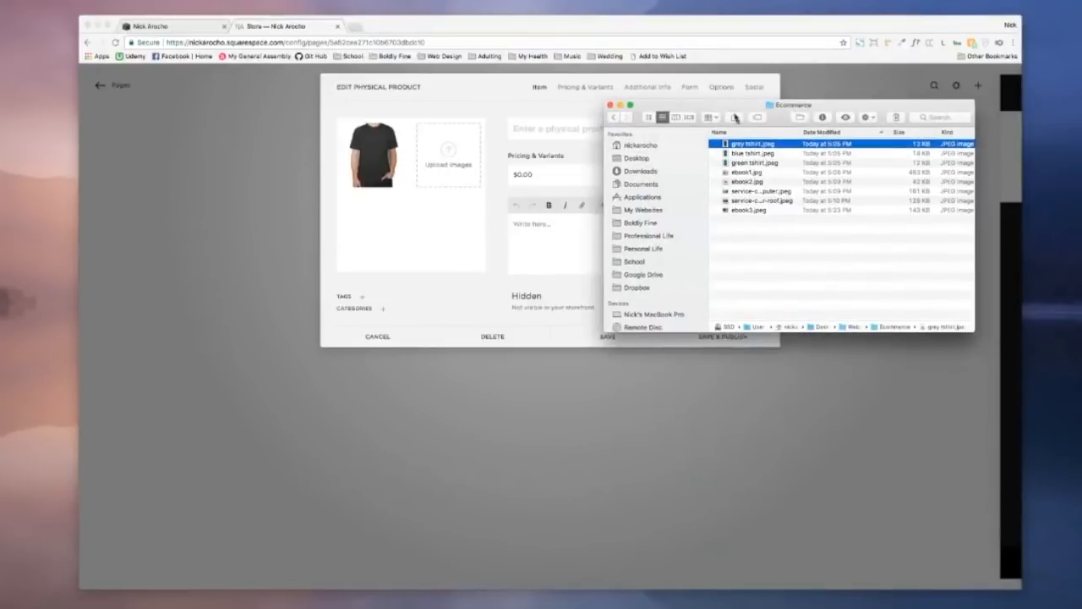
click(753, 154)
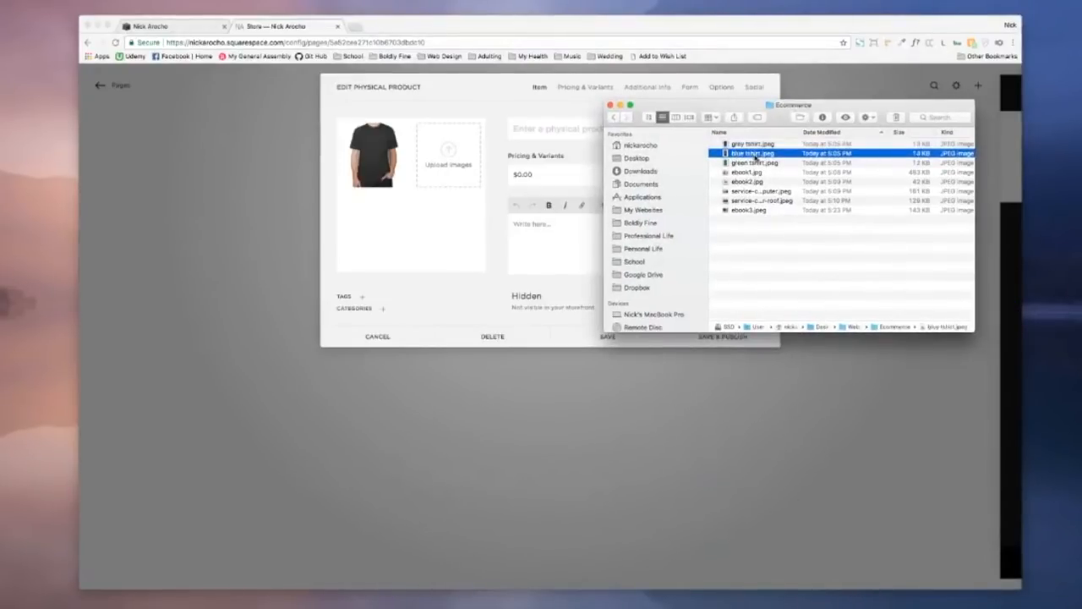
shift+click(761, 163)
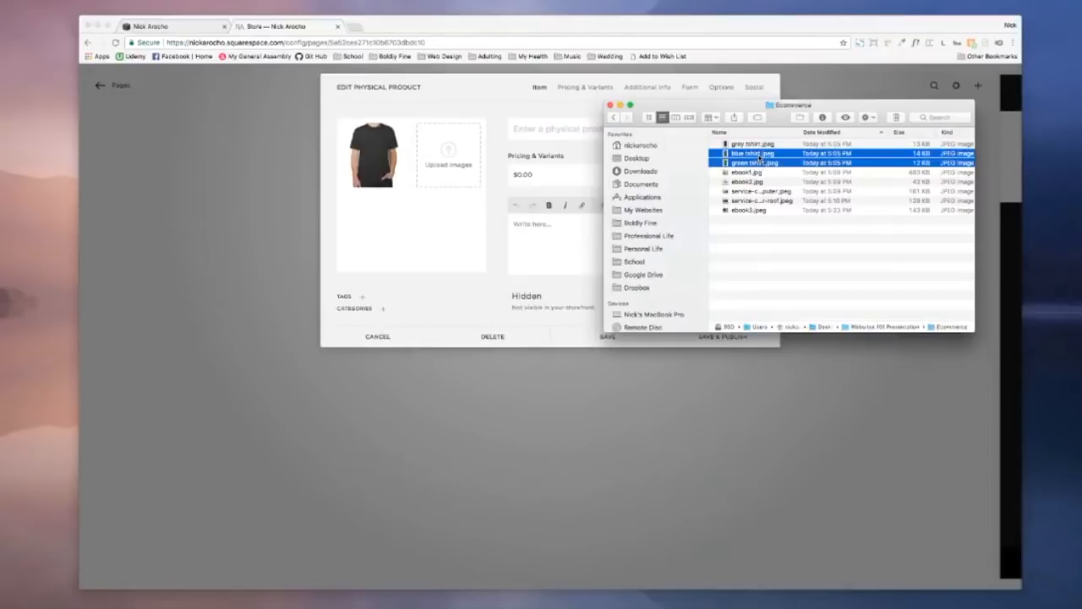
drag(761, 155, 419, 165)
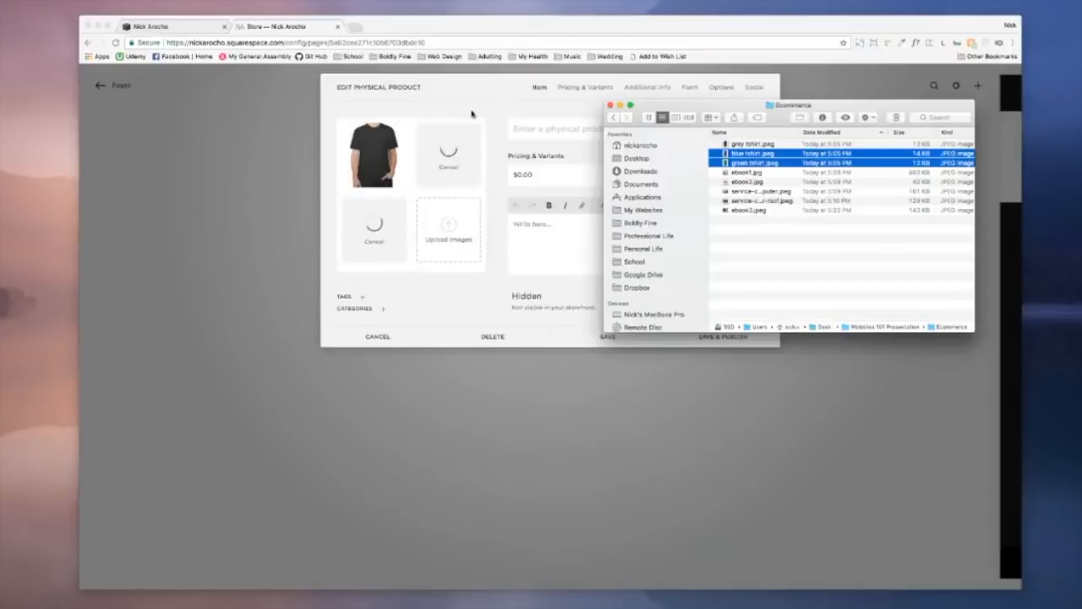
click(471, 112)
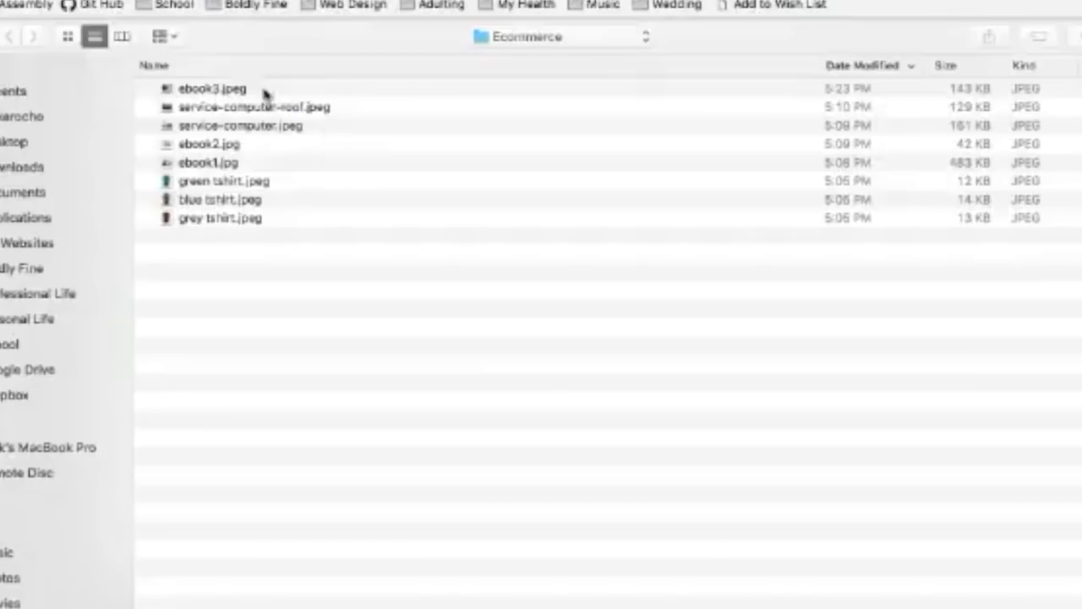
click(265, 90)
Step: Enter 'Awesome T-shirt' as the product name
shift+click(267, 218)
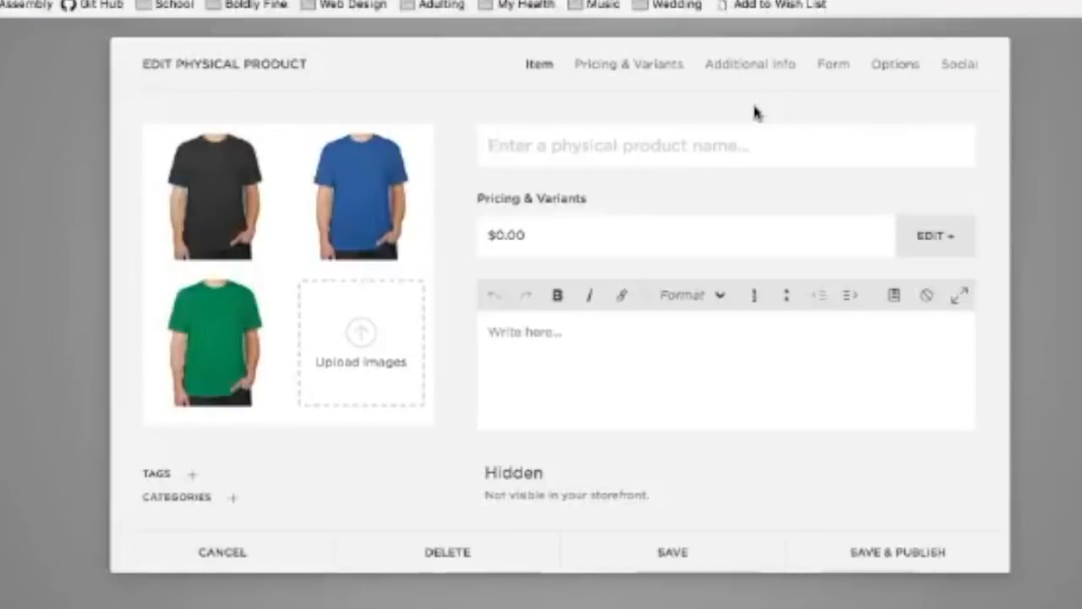
text(Awesome T-shirt)
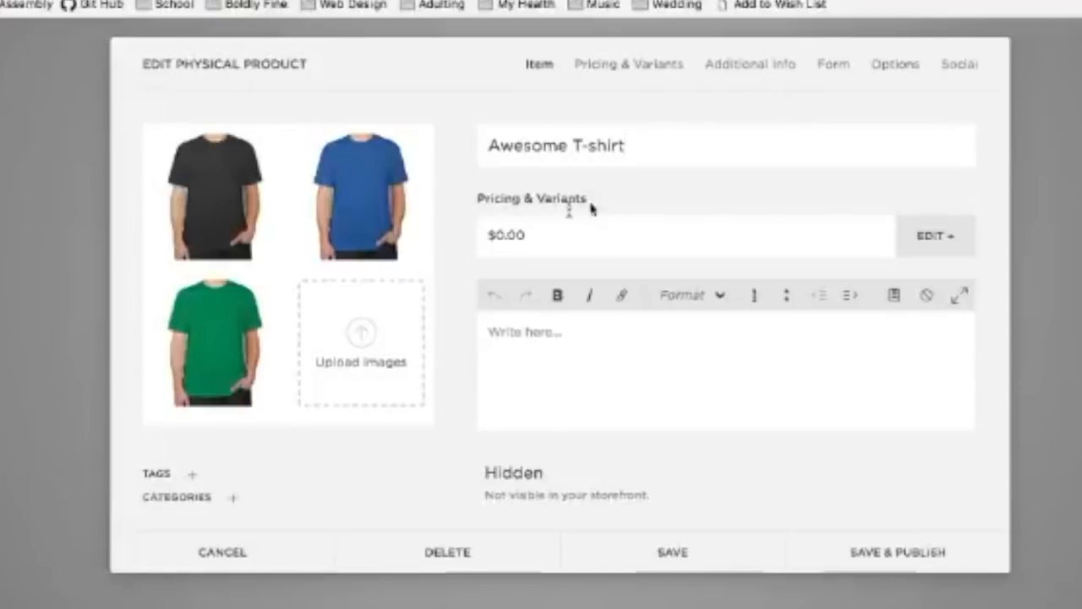
click(562, 367)
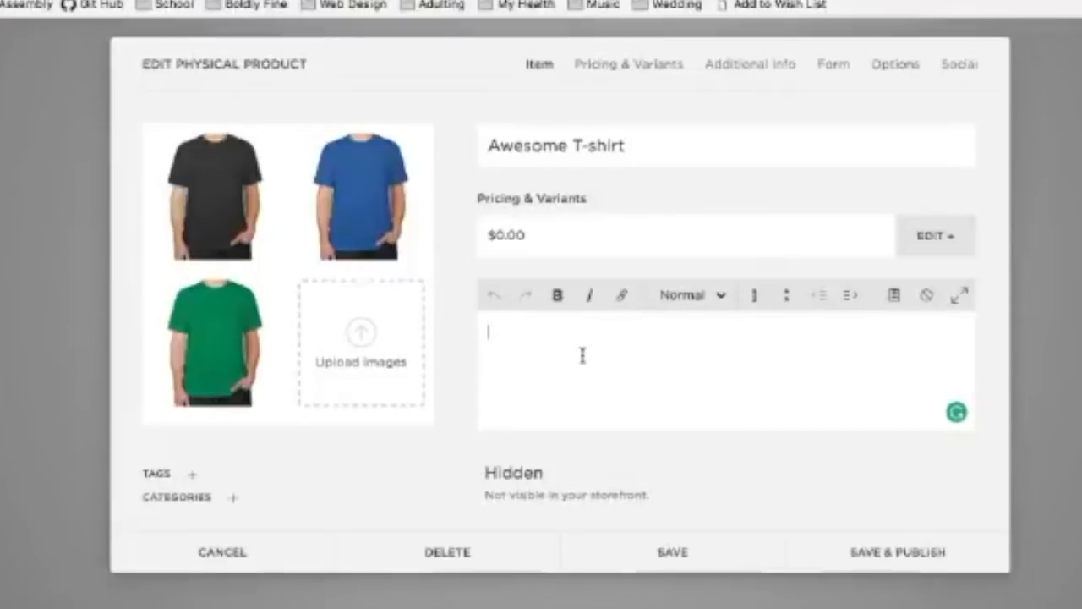
Step: Write the description 'This shirt is super comfortable. Meant for men, but women love these shirts too.'
text(This shir)
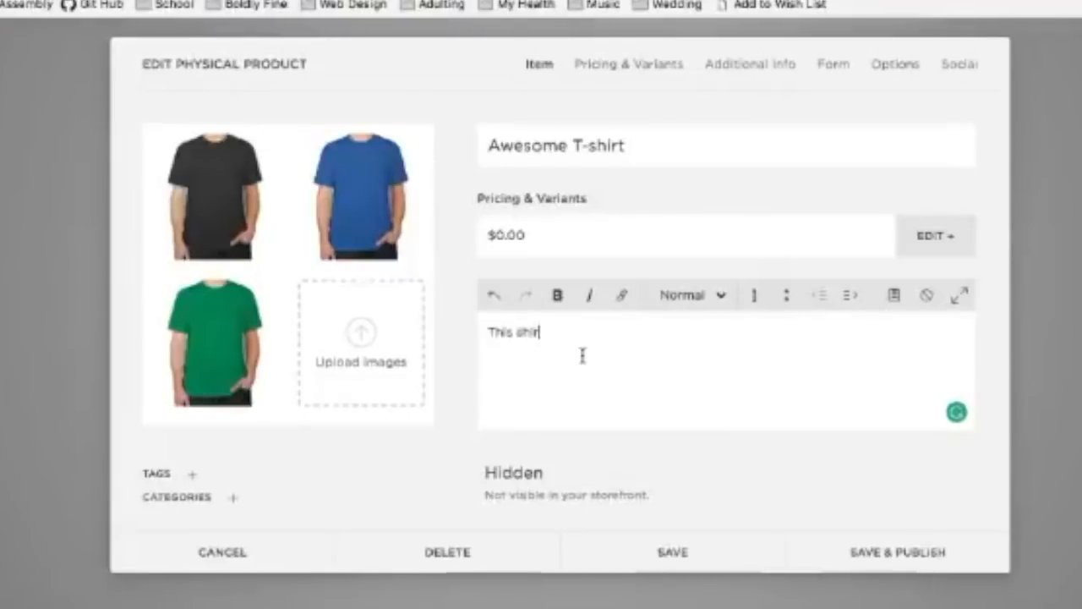
text(t is super co)
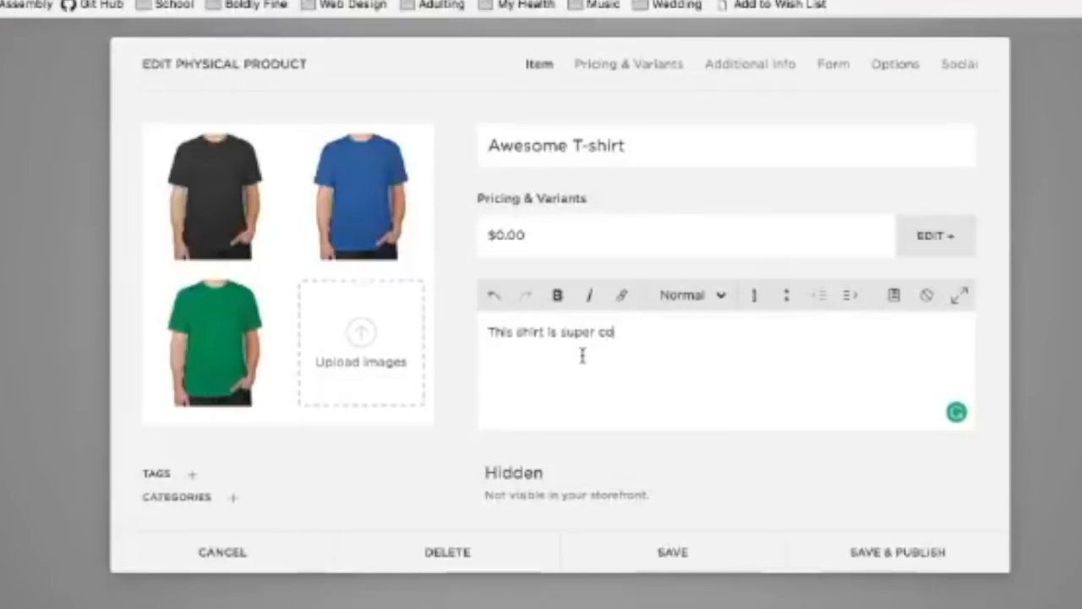
text(mfortable)
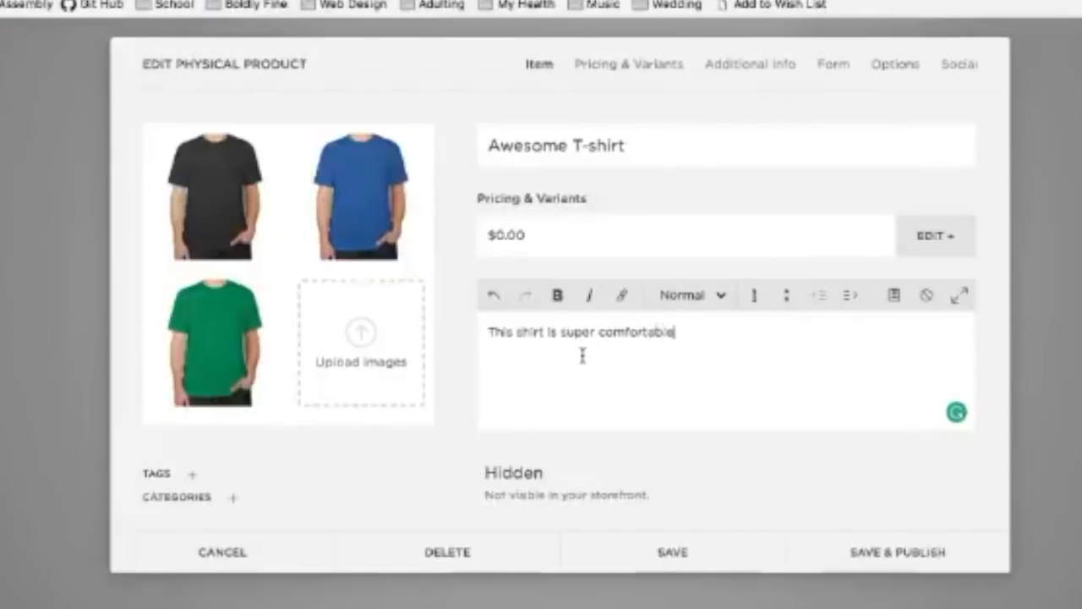
text(. Meant for men, )
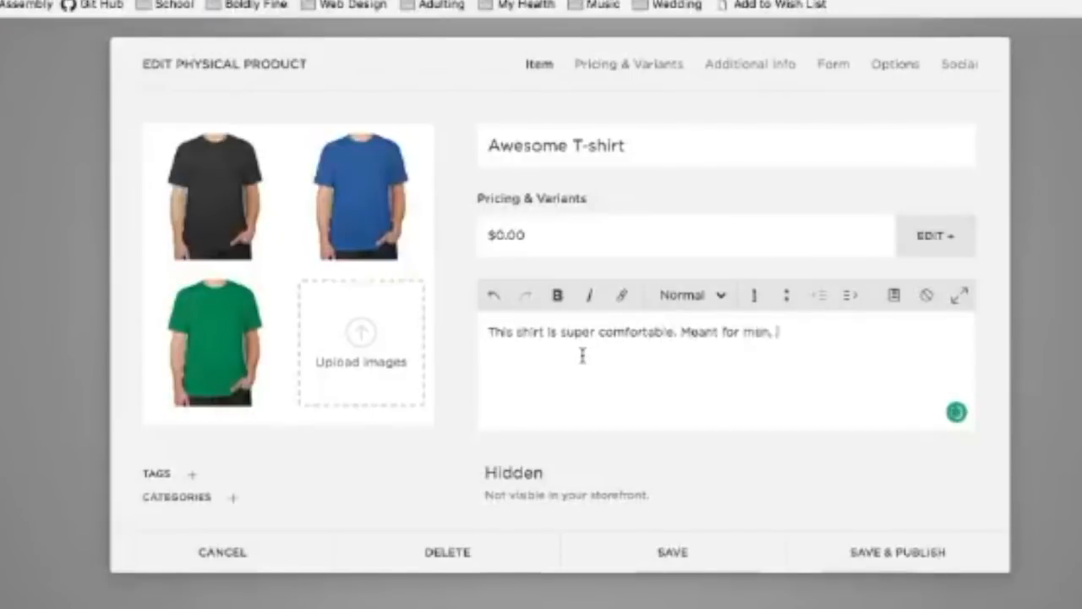
text(but women )
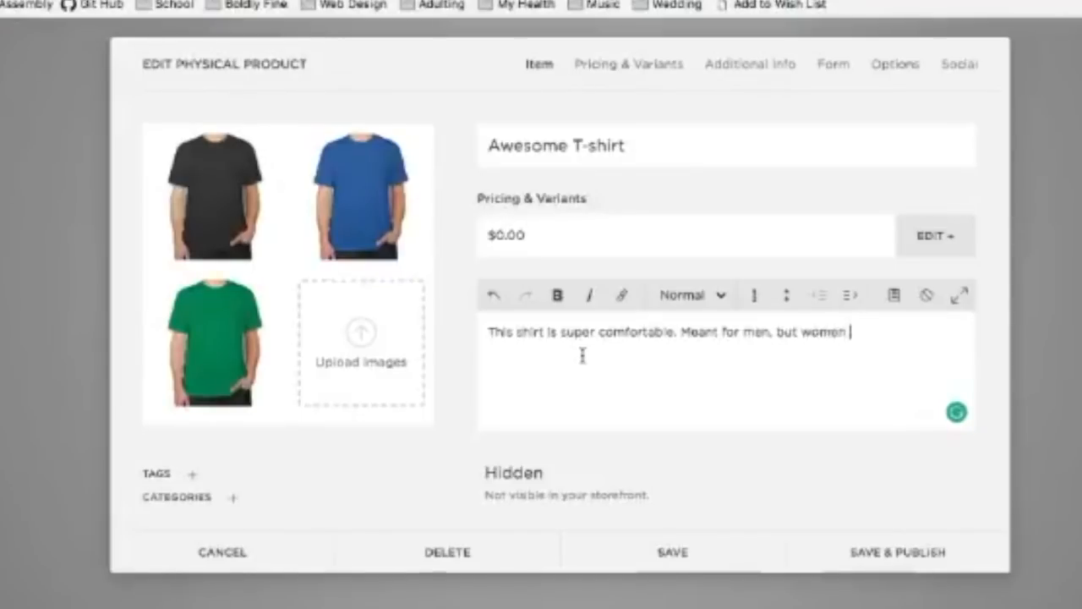
text(love these )
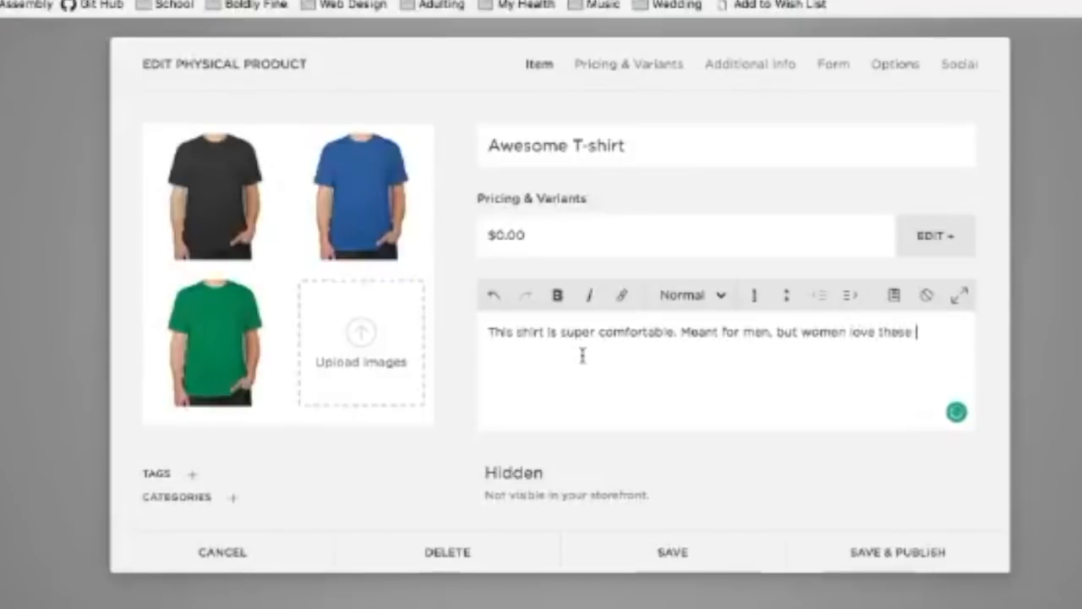
text(shirts too.)
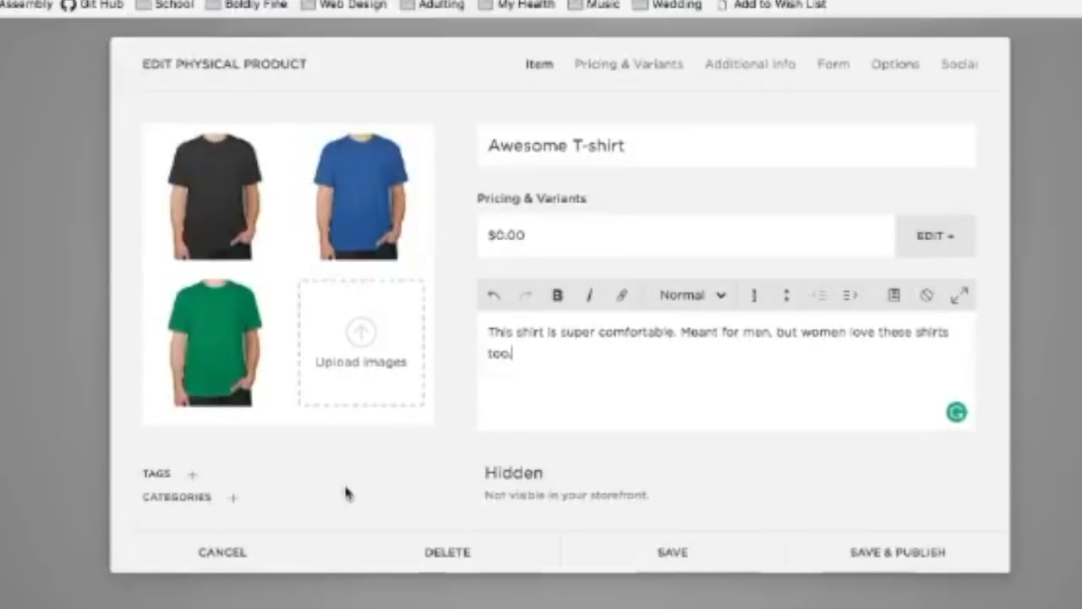
click(234, 497)
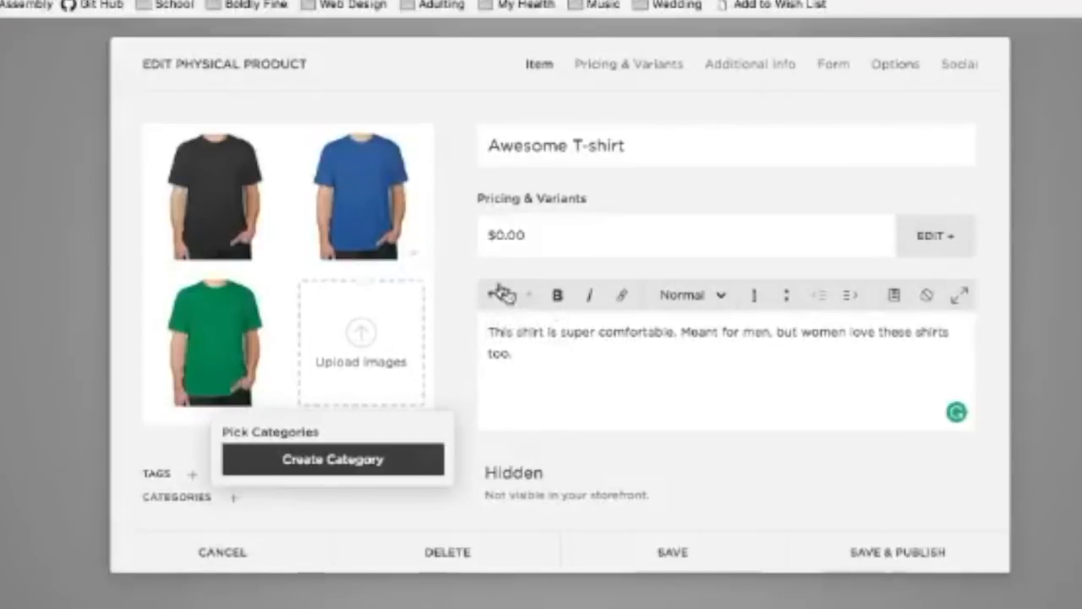
Step: Create a 'Shirts' category and assign the product to it
click(323, 464)
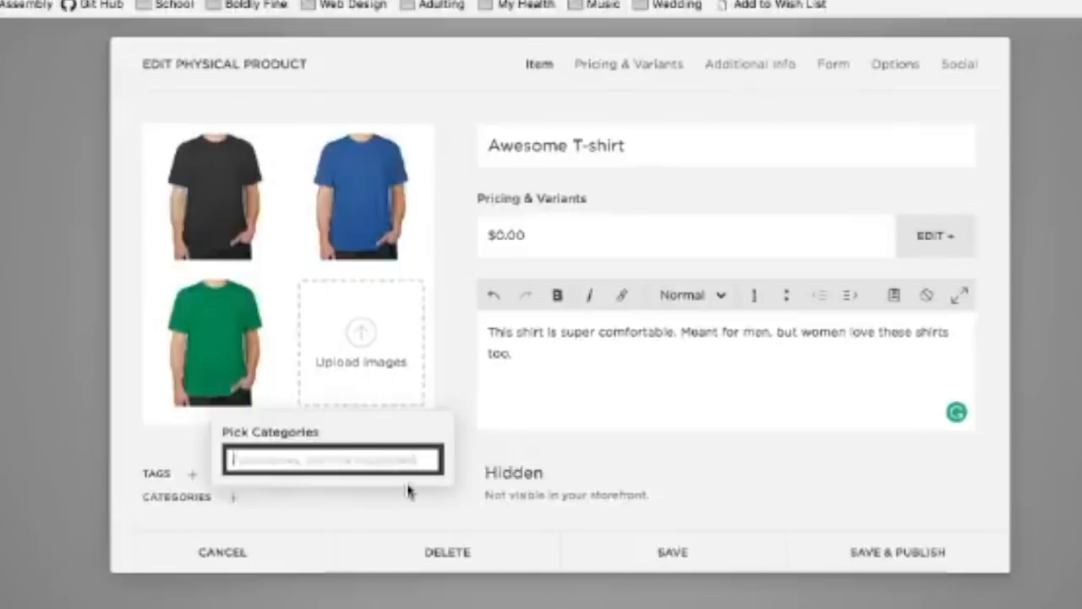
text(Tshirts)
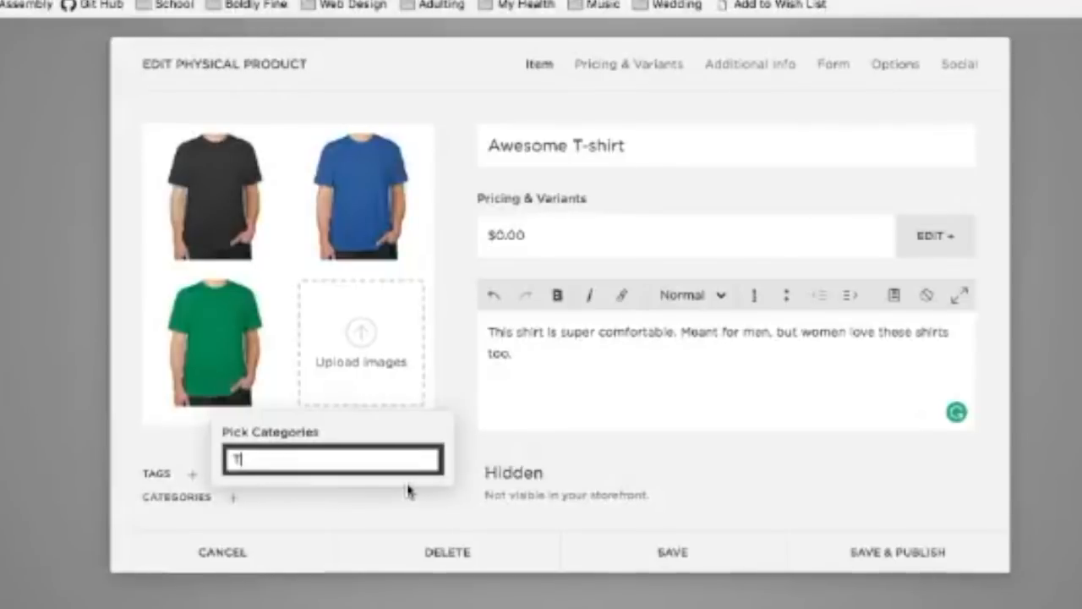
key(BackSpace)
key(BackSpace)
key(BackSpace)
key(BackSpace)
key(BackSpace)
key(BackSpace)
key(BackSpace)
text(Shirts)
click(408, 493)
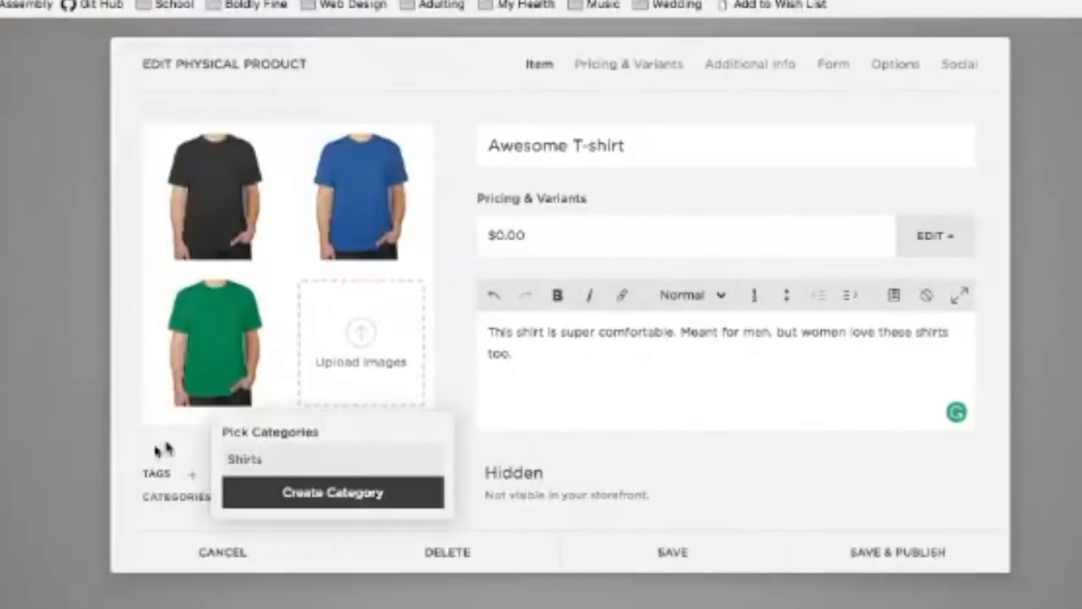
click(192, 475)
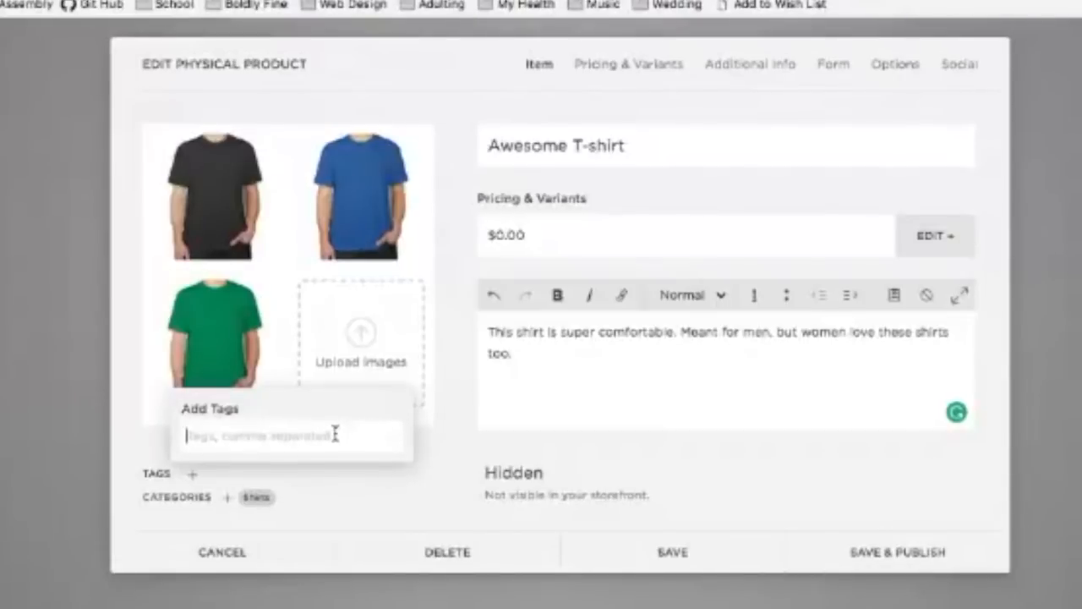
Step: Add the tags cotton, green, blue, grey and men to the product
text(pol)
key(BackSpace)
key(BackSpace)
key(BackSpace)
text(d)
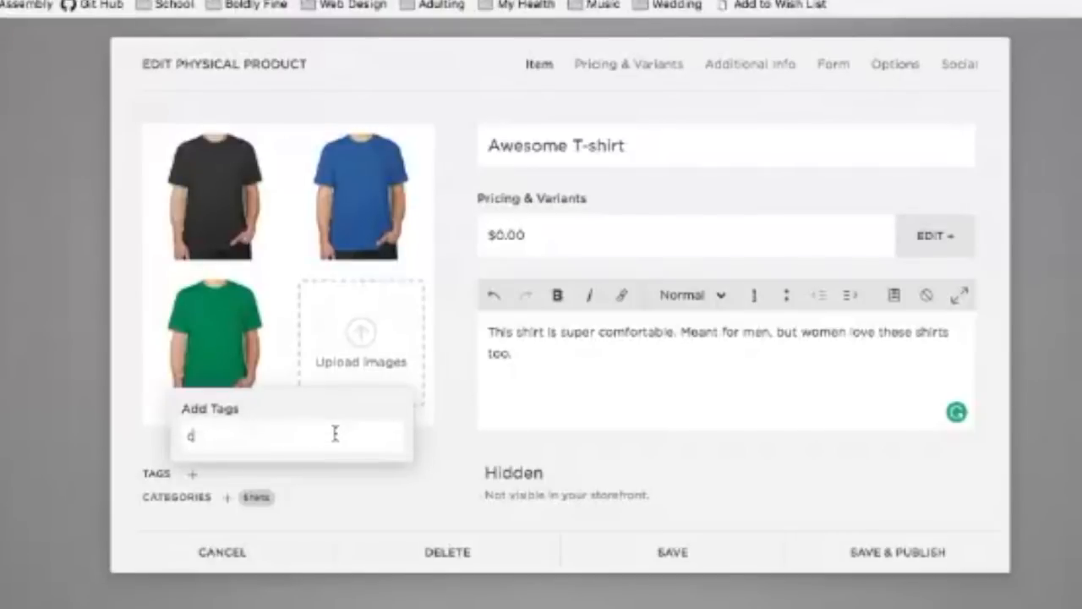
text(otton)
key(Return)
text(creen)
key(Return)
text(blue)
key(Return)
text(drey)
key(Return)
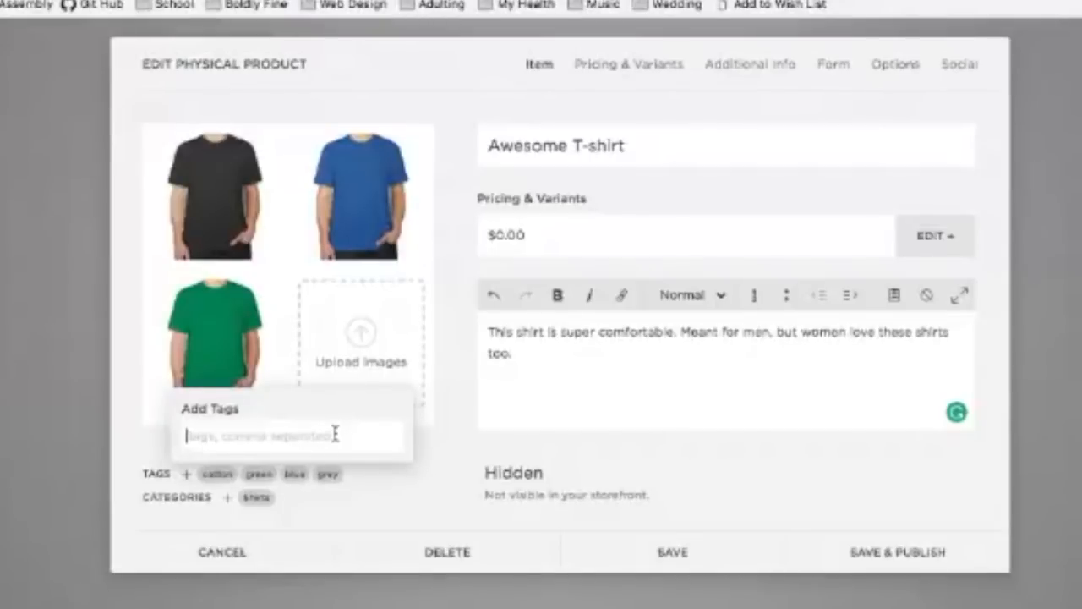
text(men)
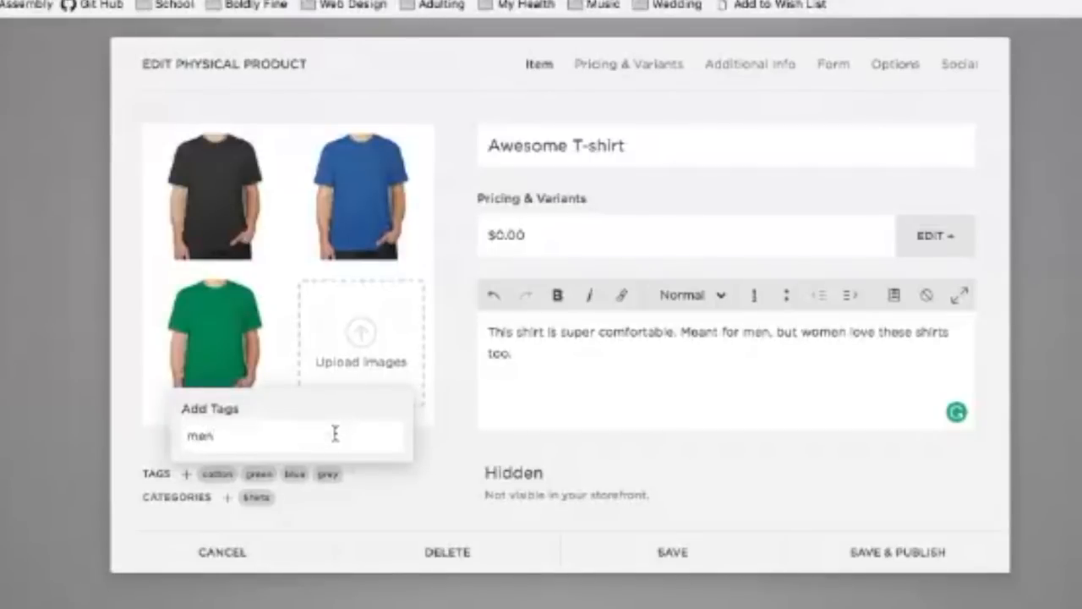
text(s)
key(Return)
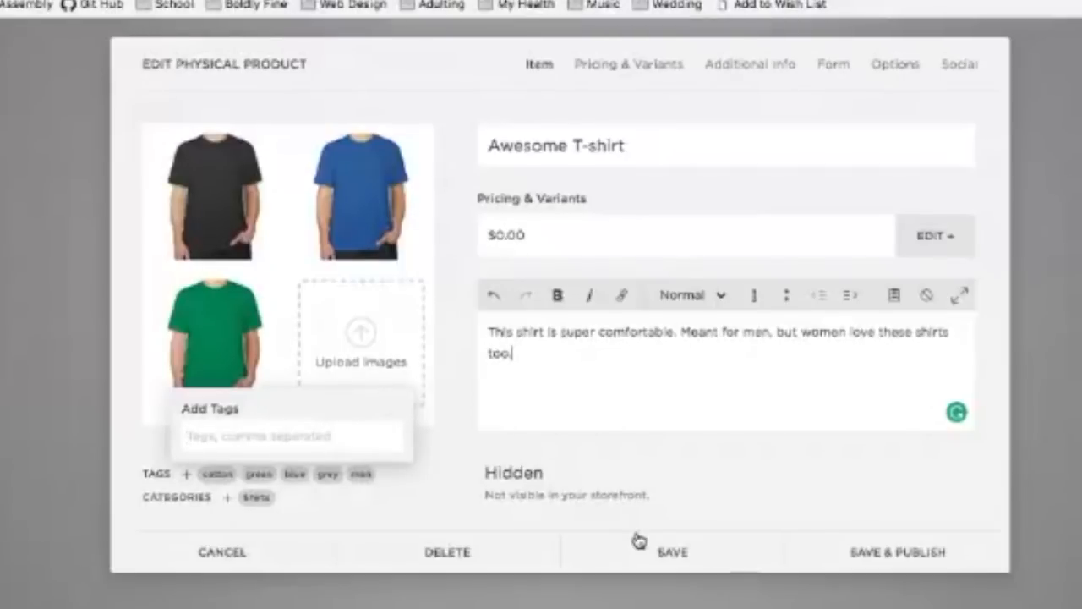
Step: Switch product visibility from Hidden to Scheduled, releasing it 8 days ahead at 6:53 PM
click(539, 479)
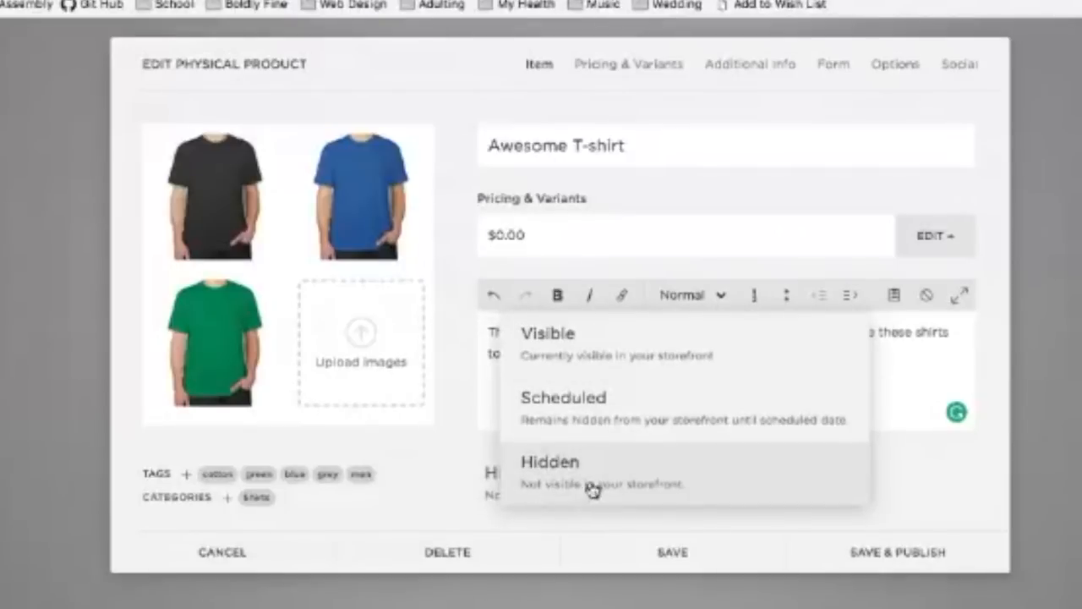
click(570, 474)
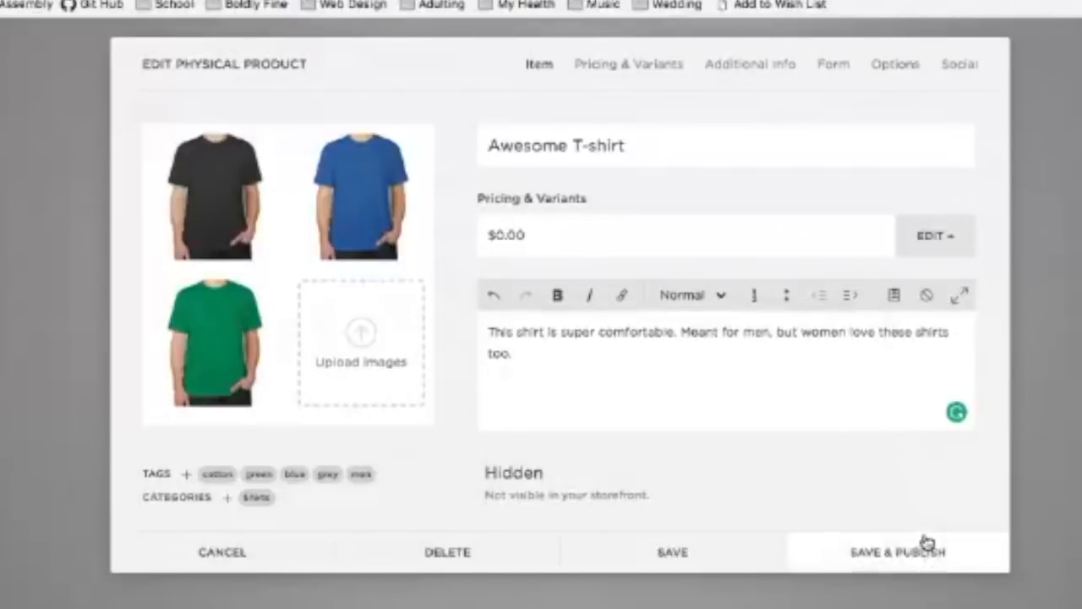
click(554, 493)
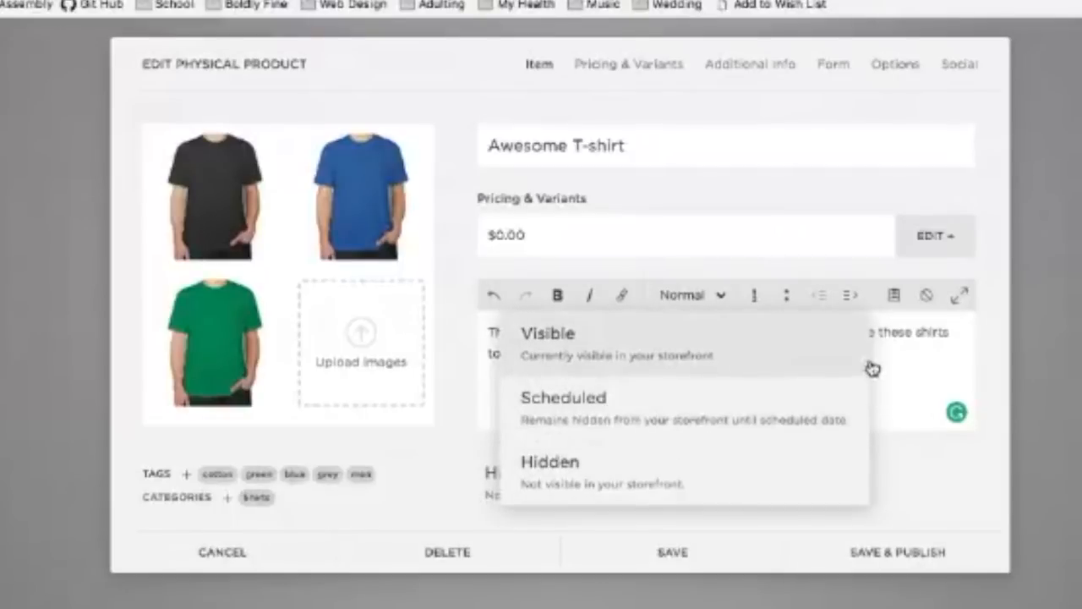
click(655, 419)
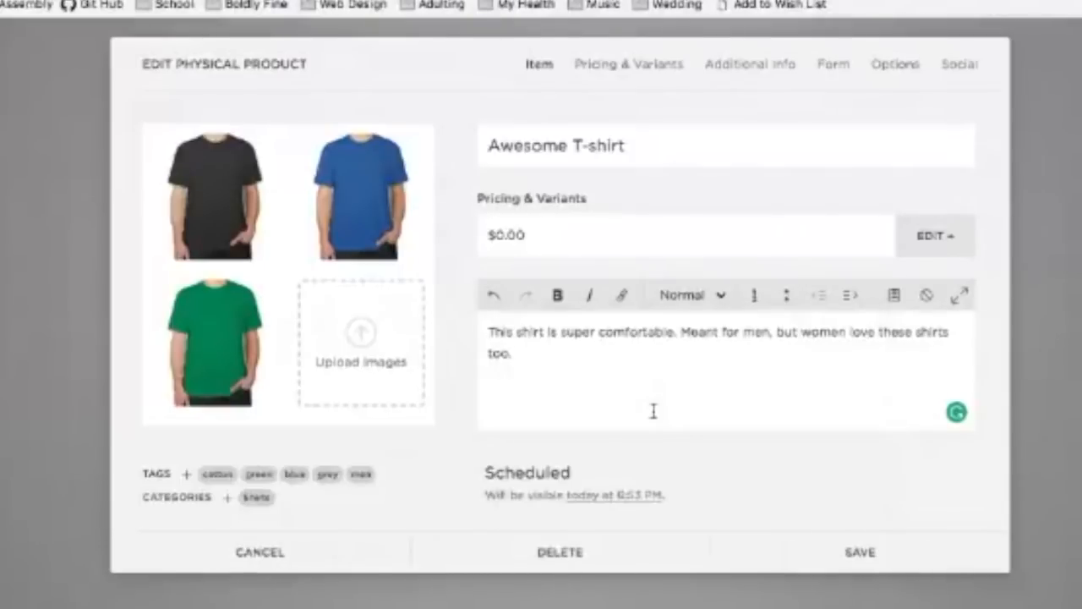
click(602, 495)
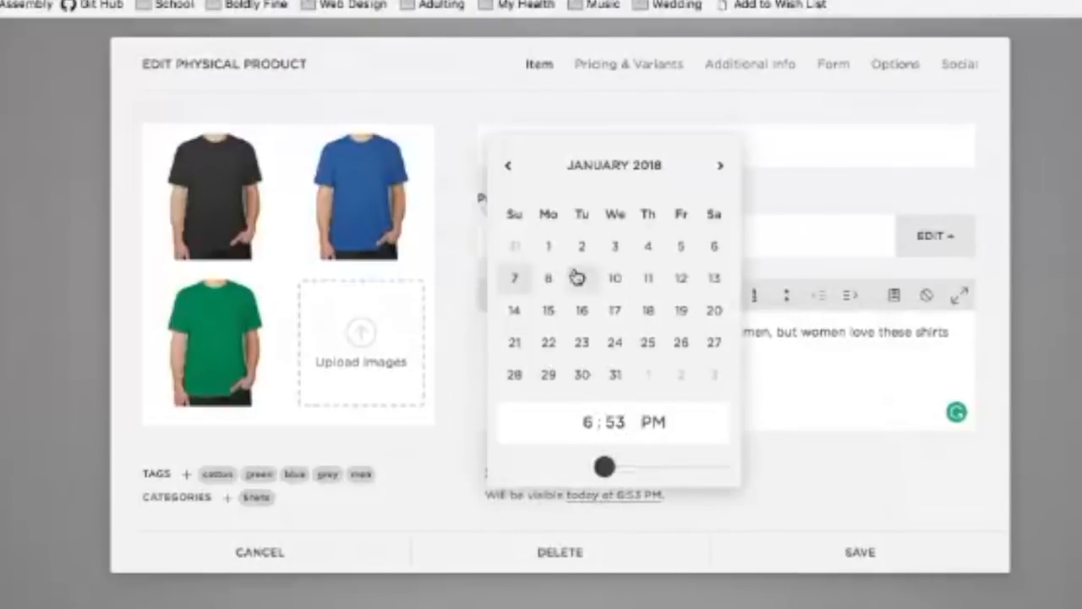
click(549, 309)
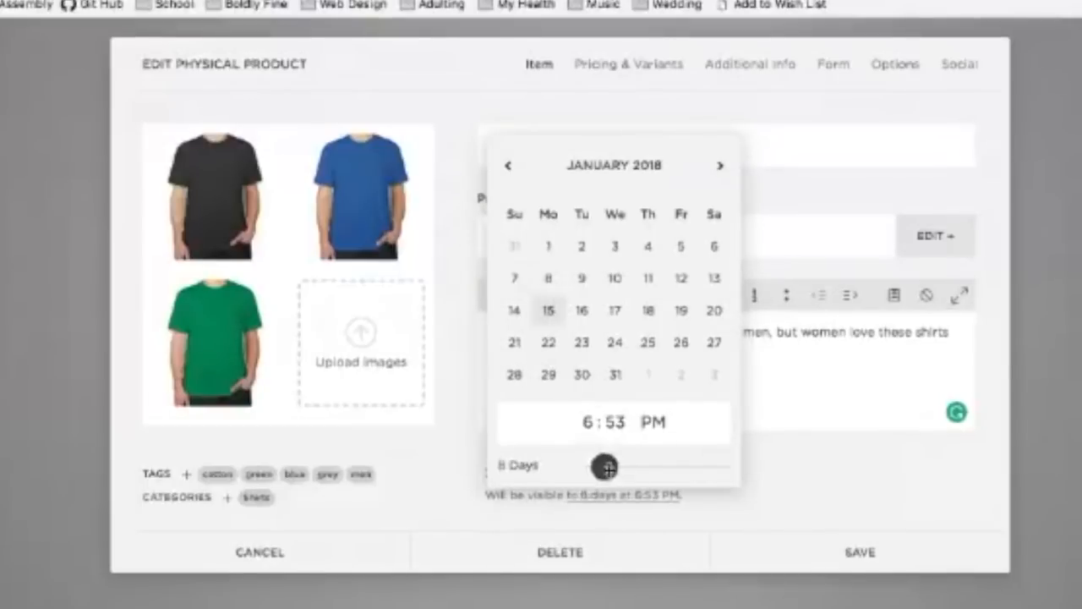
mouse_move(608, 468)
mouse_down()
mouse_move(597, 466)
mouse_move(652, 465)
mouse_move(621, 467)
mouse_up()
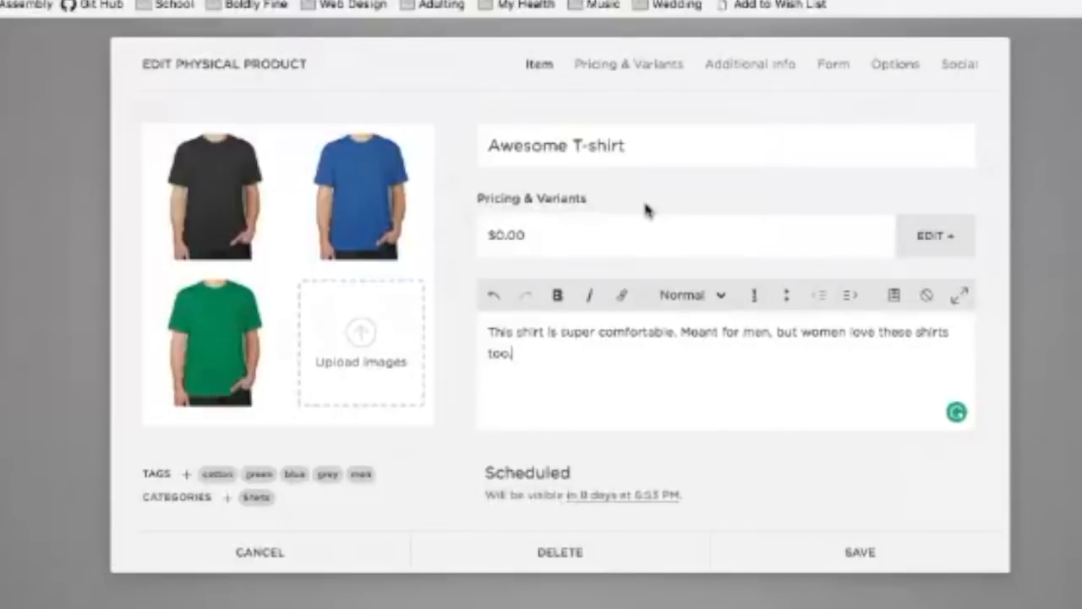
click(530, 246)
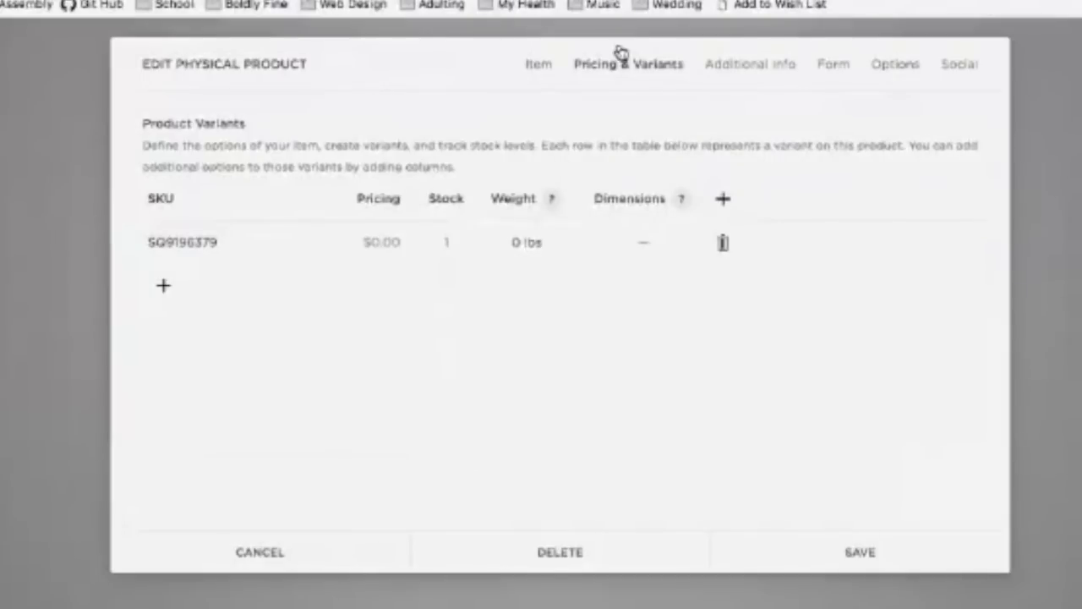
Step: Replace the first variant's SKU in the variants table with TS-001G
click(541, 69)
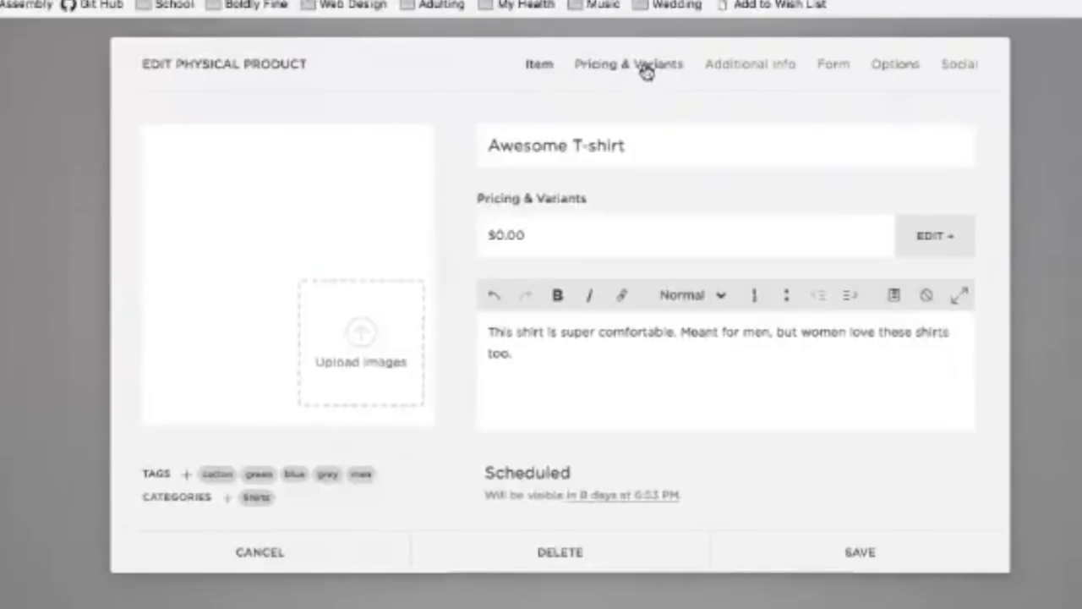
click(644, 68)
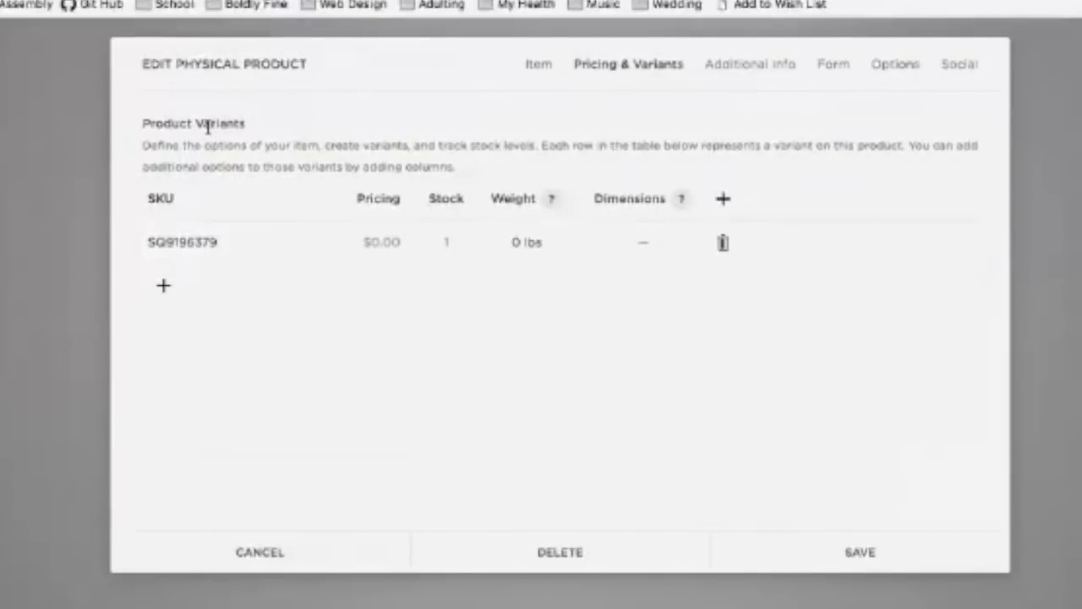
drag(150, 239, 254, 240)
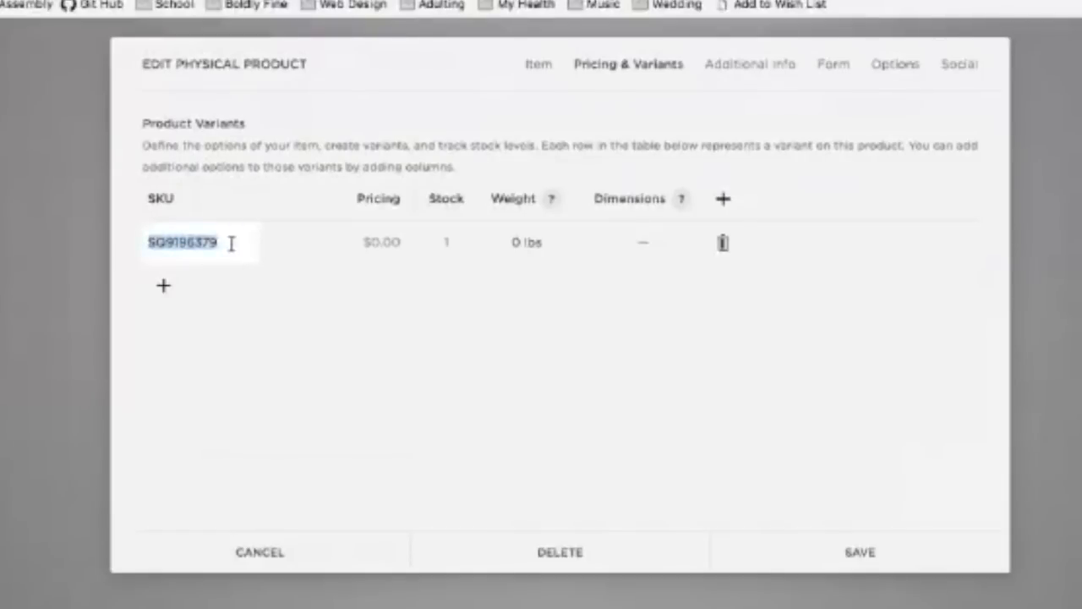
click(228, 243)
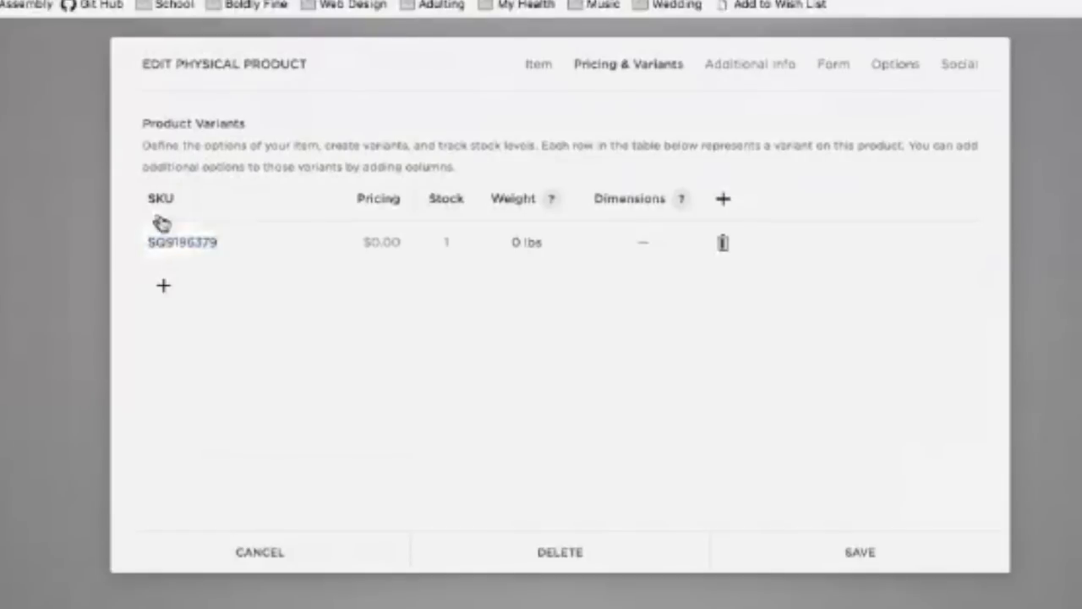
drag(221, 243, 101, 246)
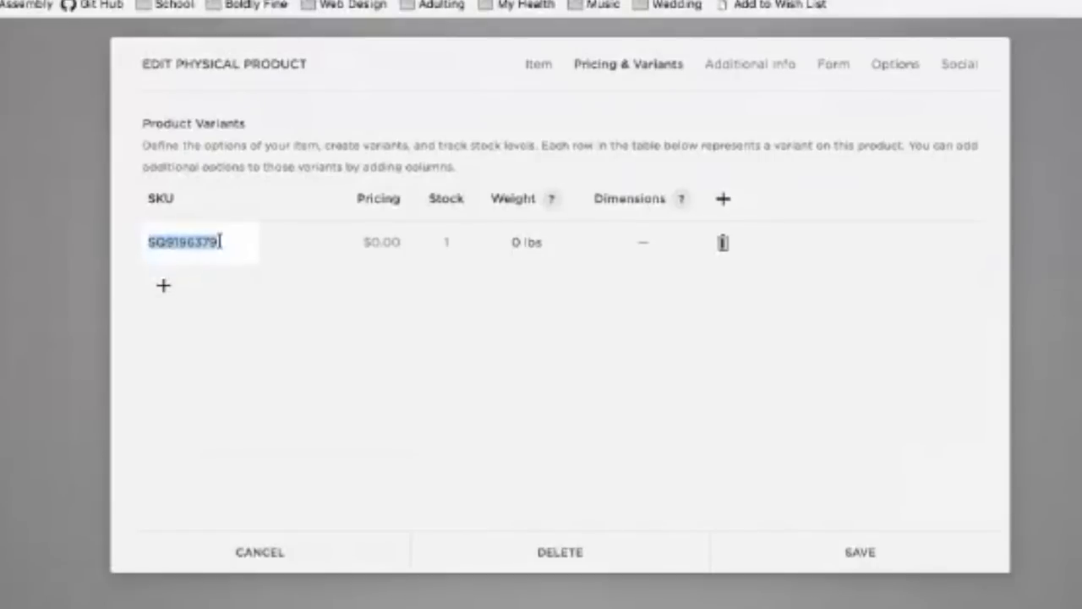
text(TS)
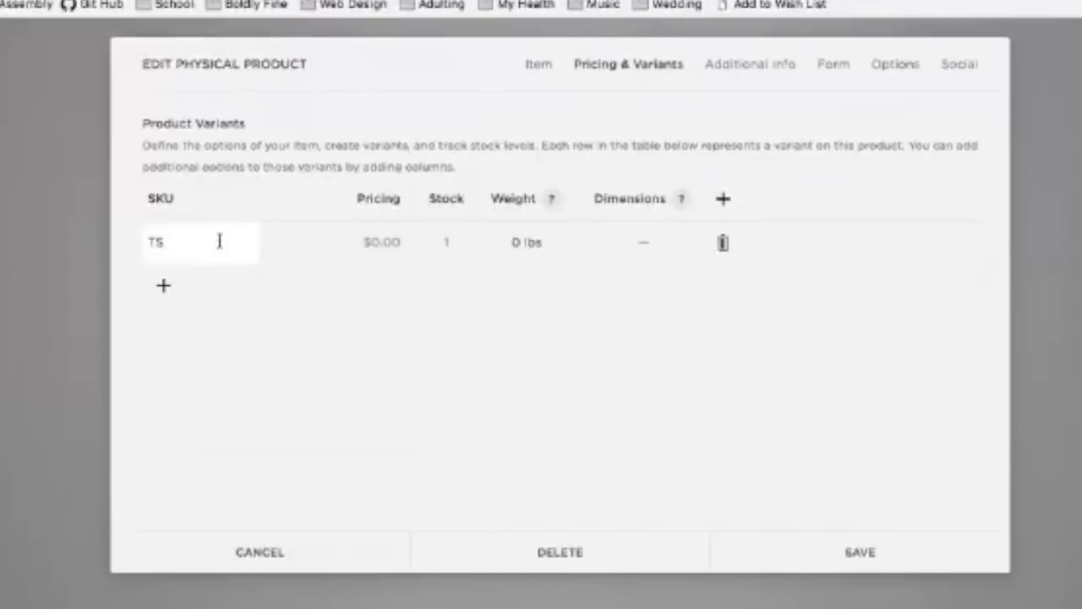
text(0001G)
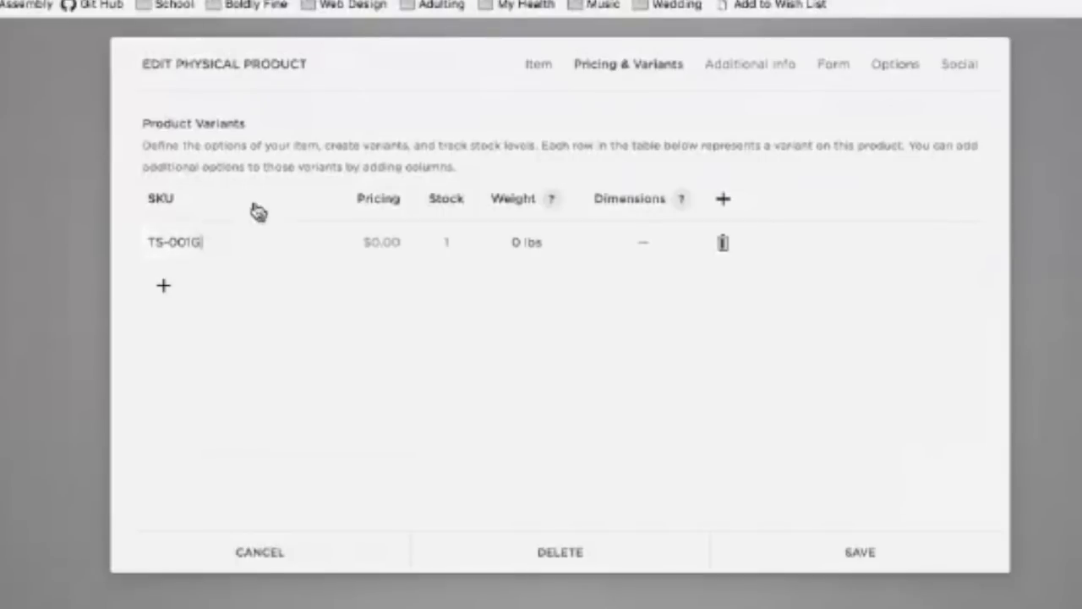
drag(237, 243, 70, 245)
Step: Price TS-001G at $20.00 with a $12.00 sale price, leaving On Sale switched off
click(273, 222)
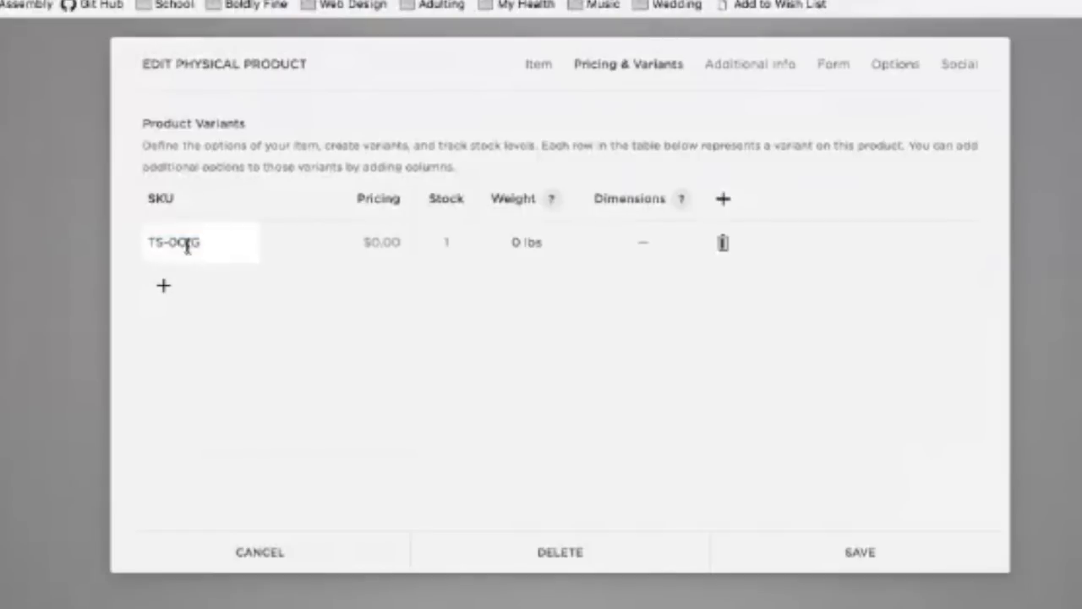
click(382, 243)
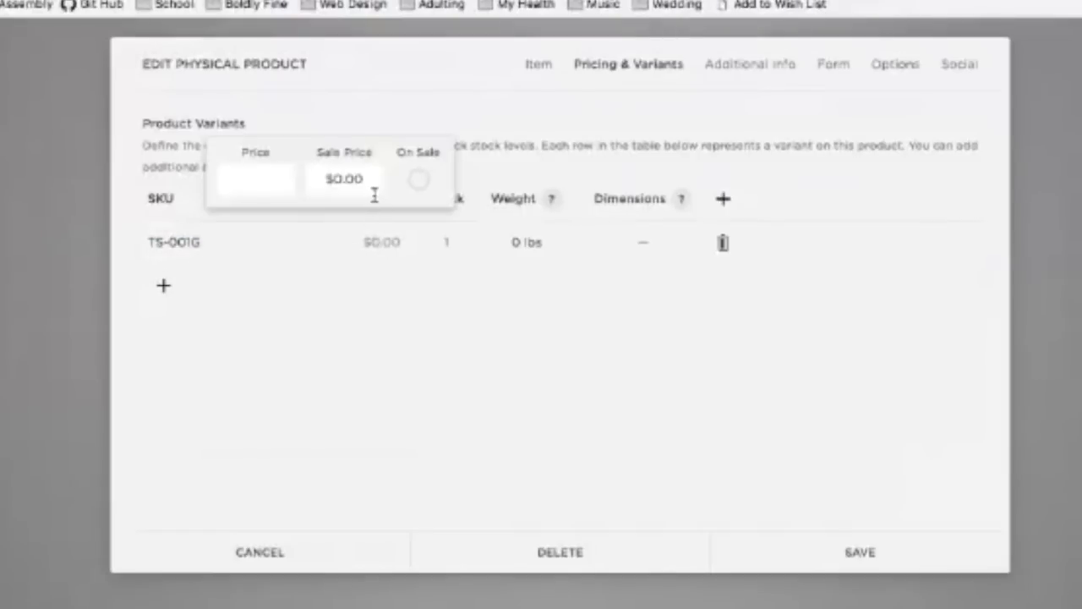
text(20)
click(347, 179)
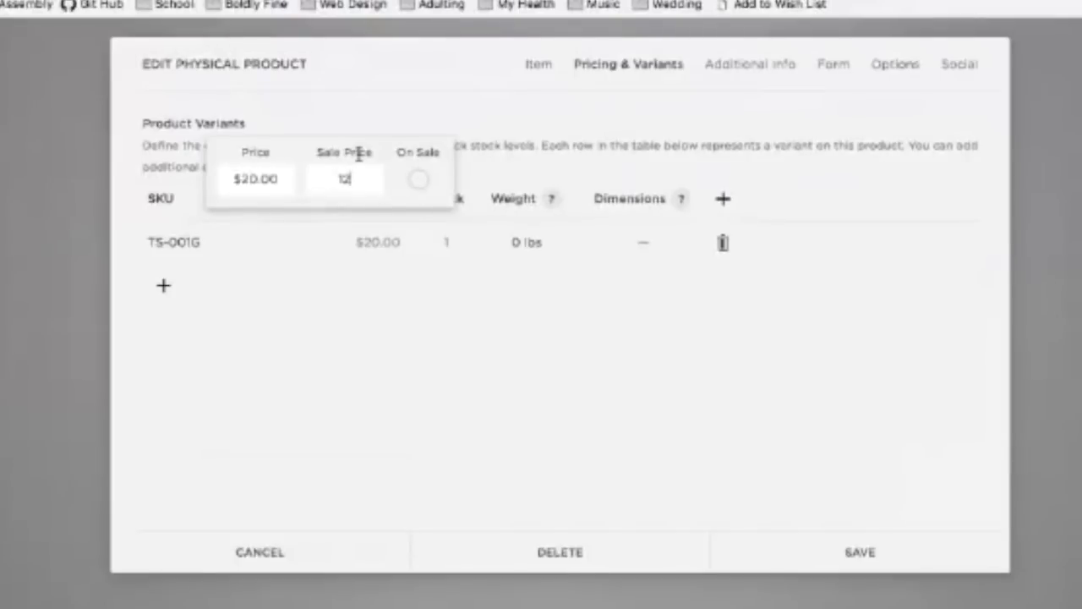
text(.00)
click(419, 180)
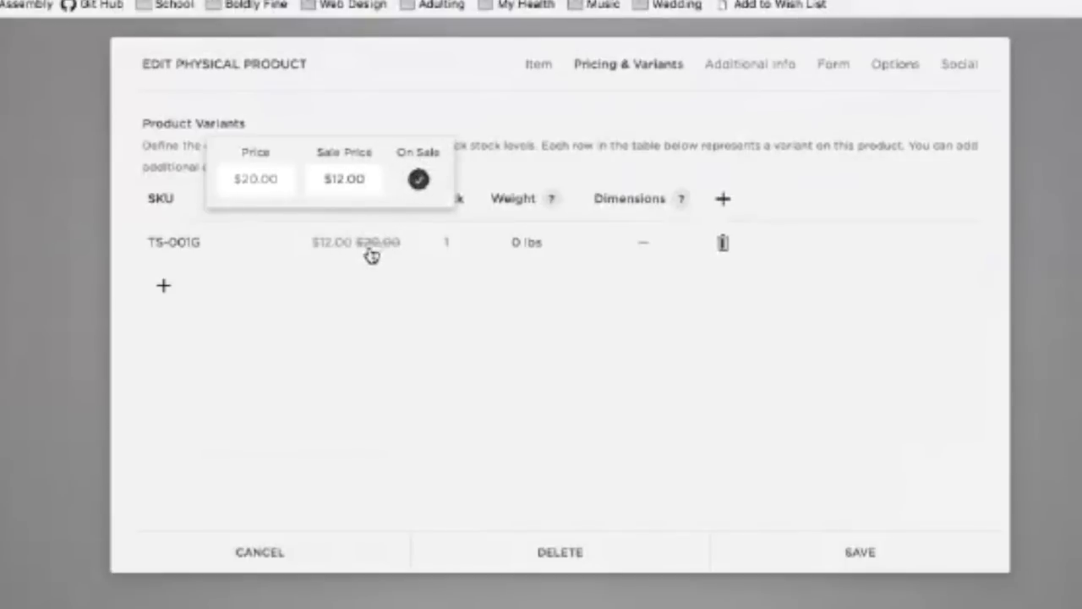
click(419, 180)
click(418, 180)
click(418, 180)
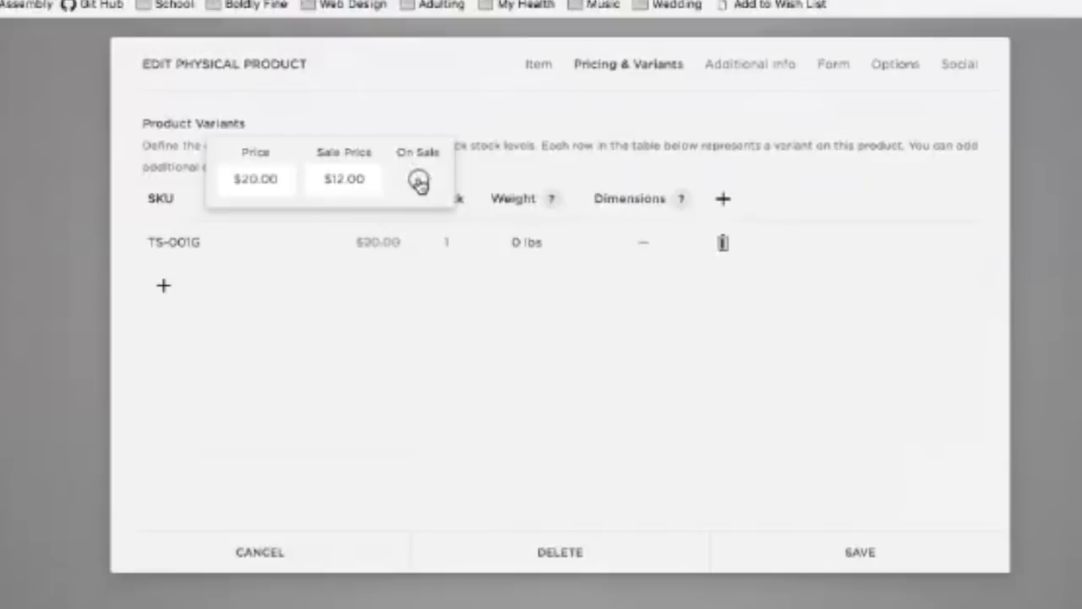
click(546, 146)
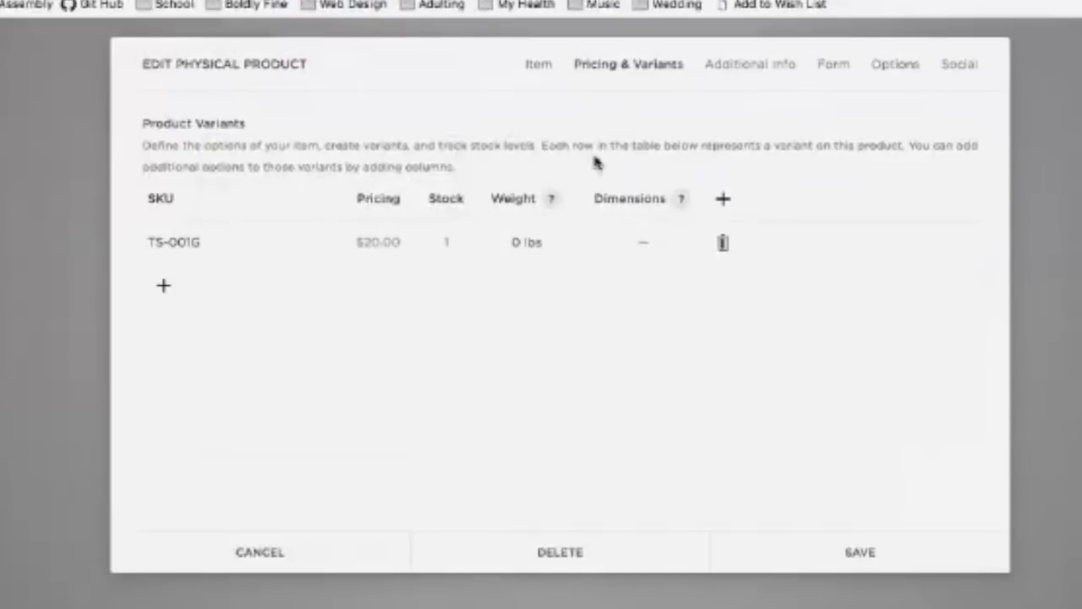
Step: Give TS-001G a counted stock of 53 units, with Unlimited left unchecked
click(452, 251)
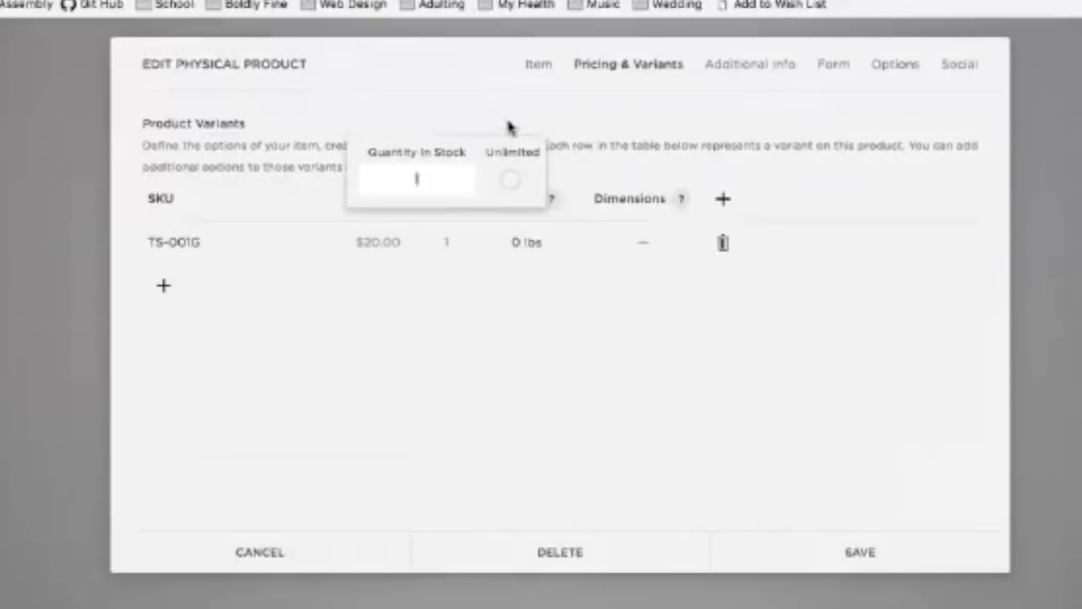
click(510, 179)
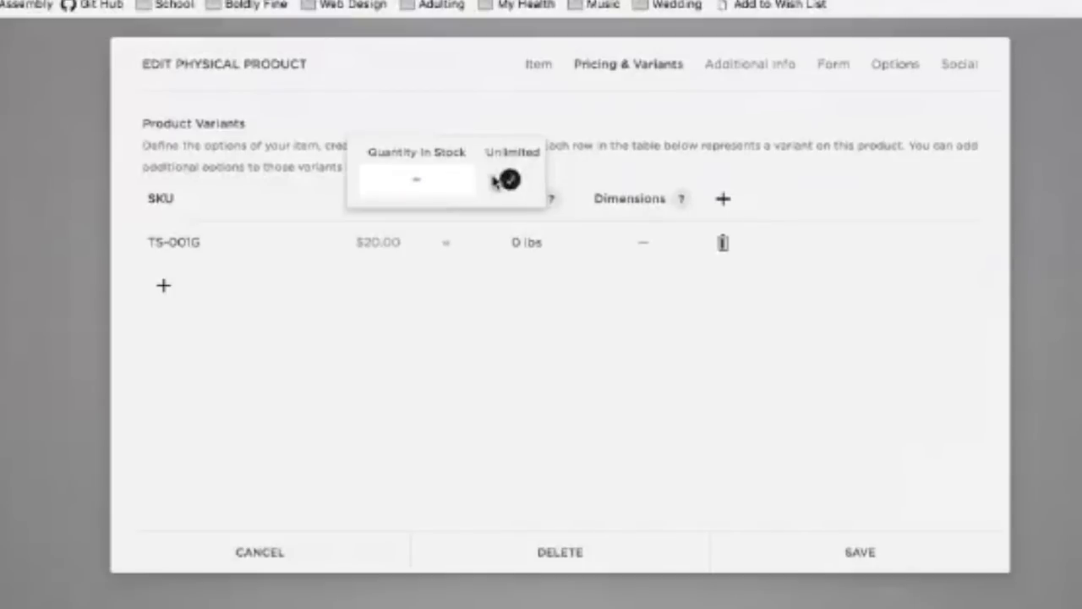
click(511, 181)
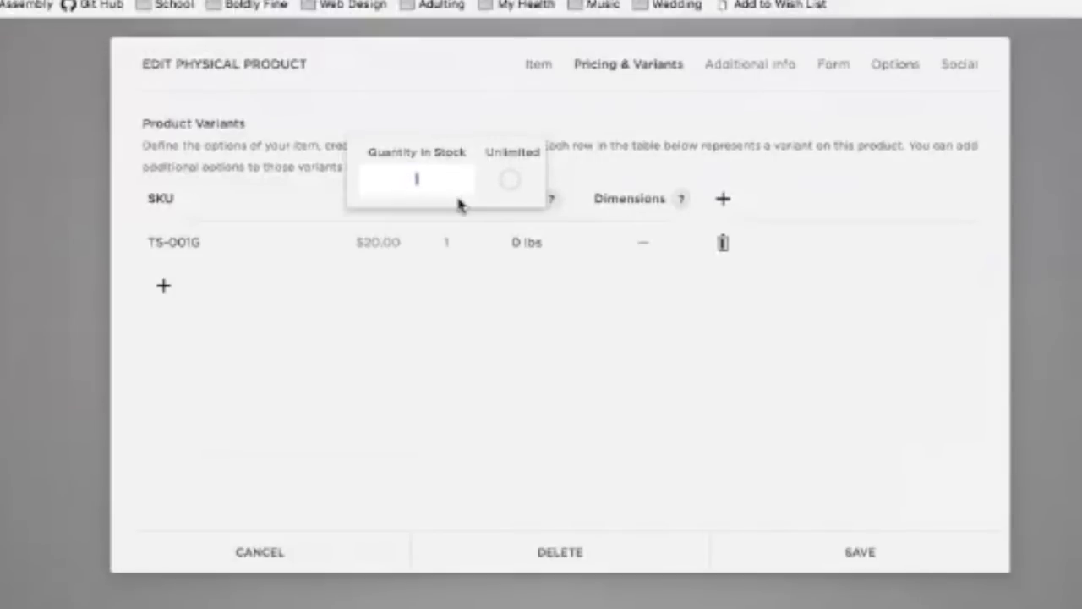
text(3)
click(627, 138)
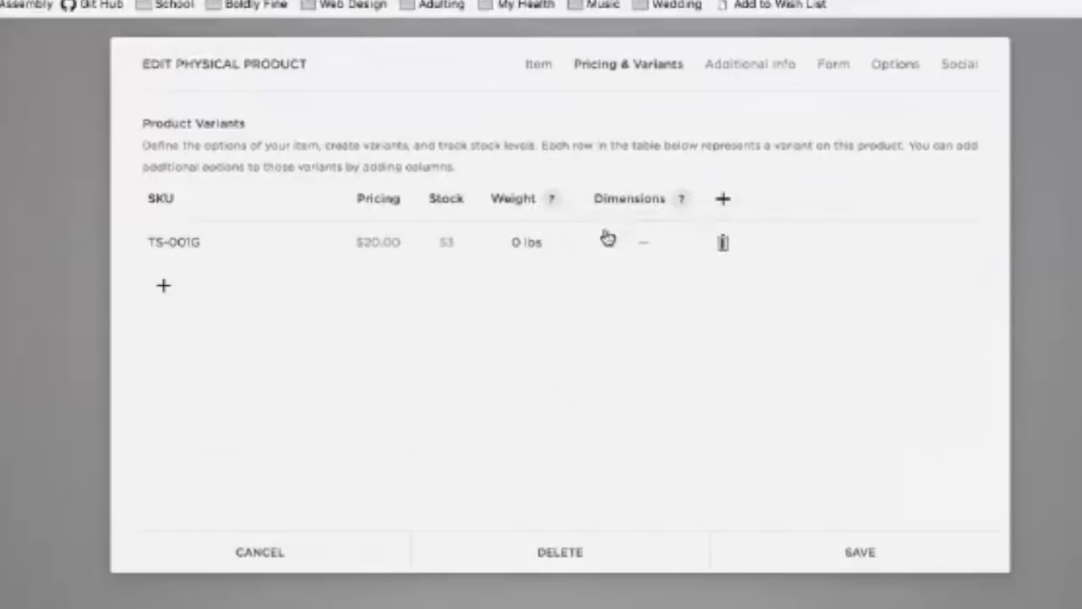
mouse_move(551, 203)
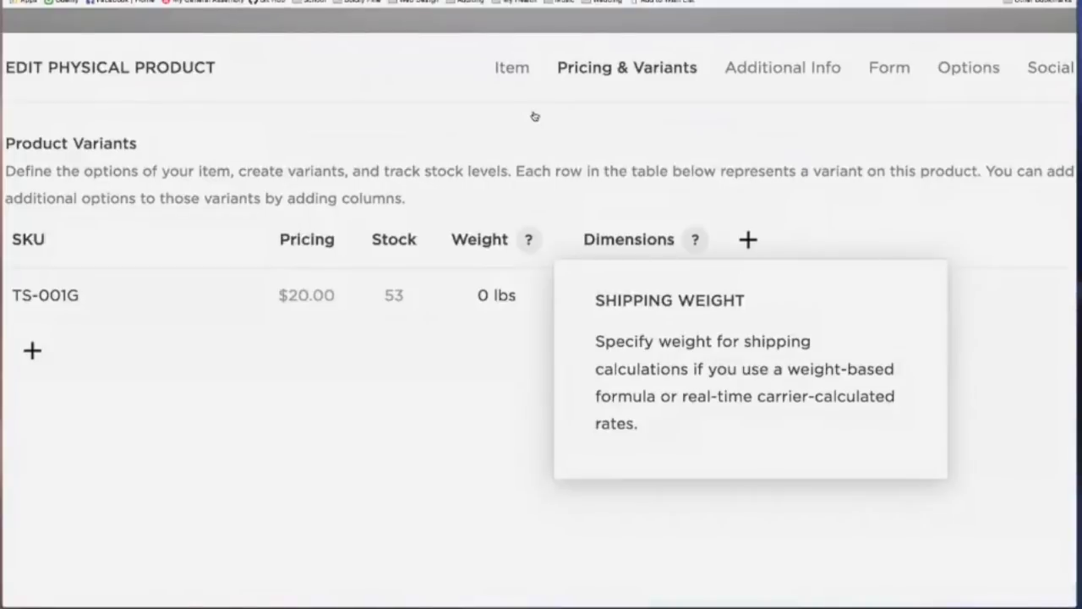
click(522, 138)
scroll(523, 139, down, 1)
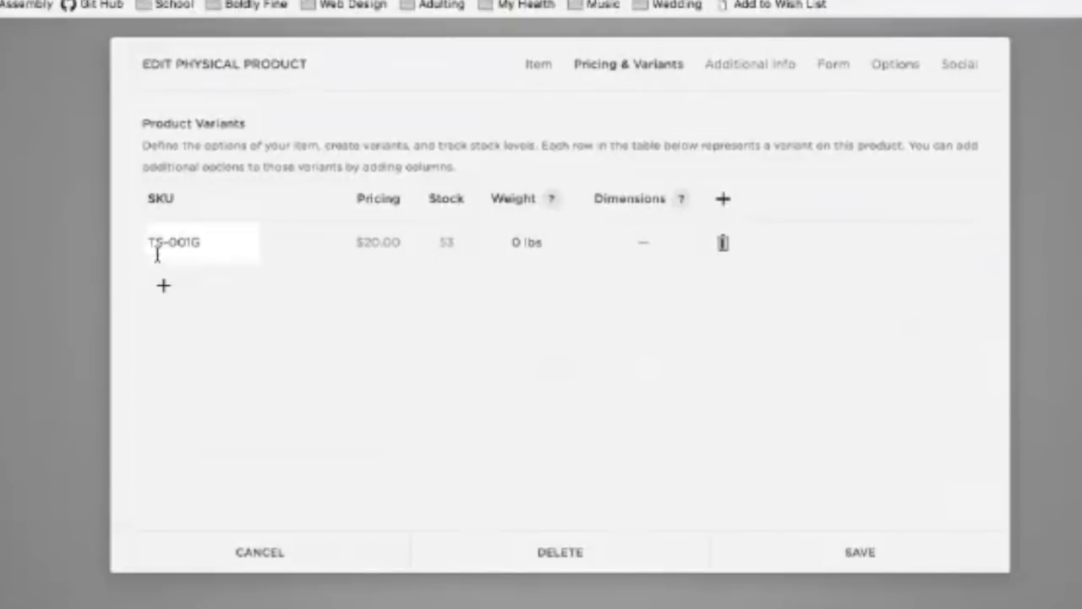
click(539, 69)
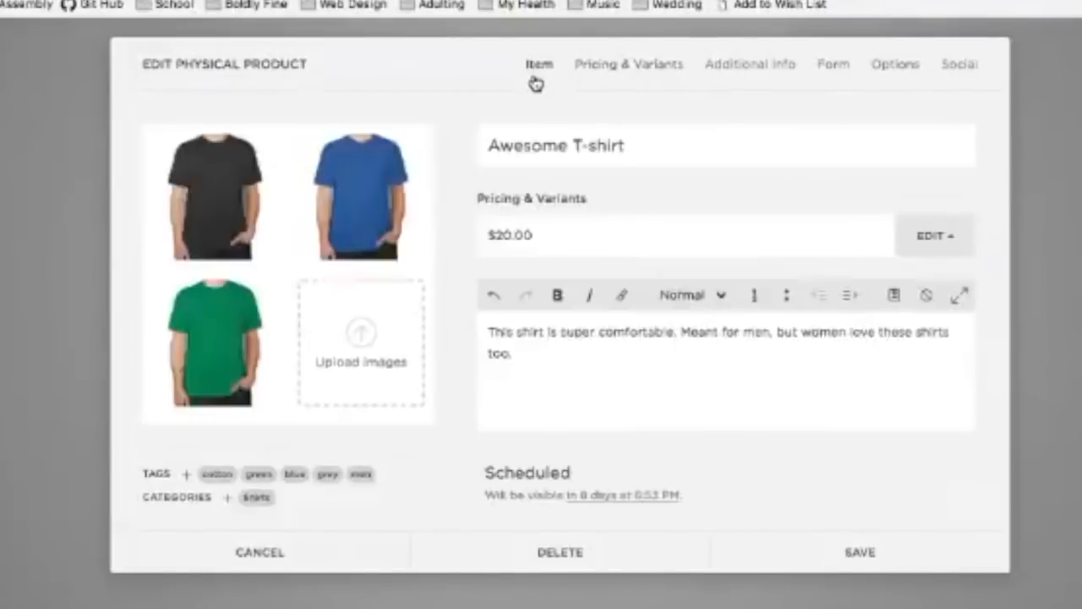
mouse_move(389, 170)
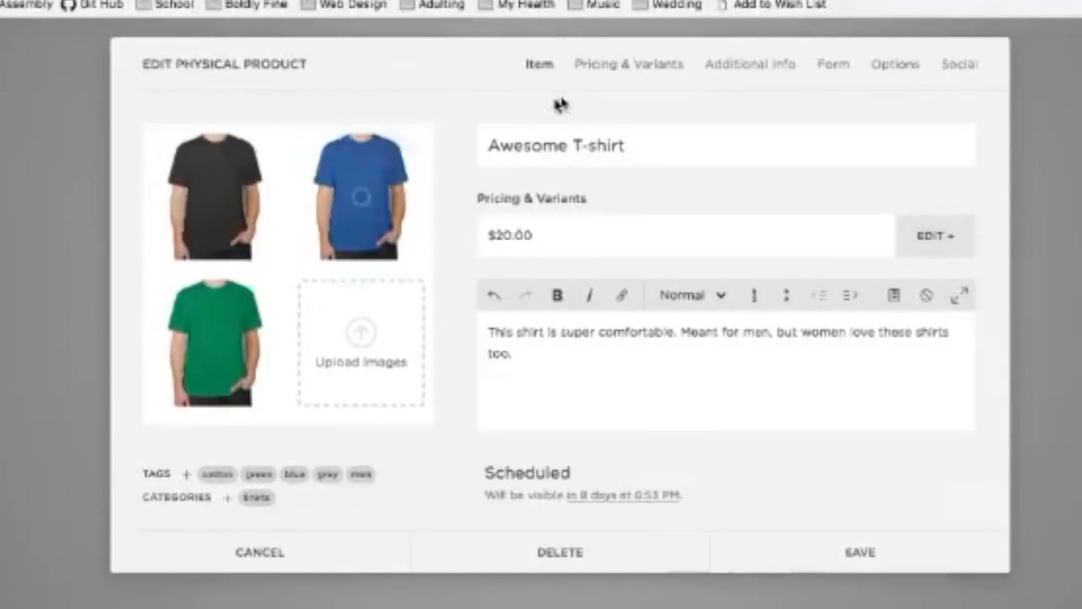
click(618, 68)
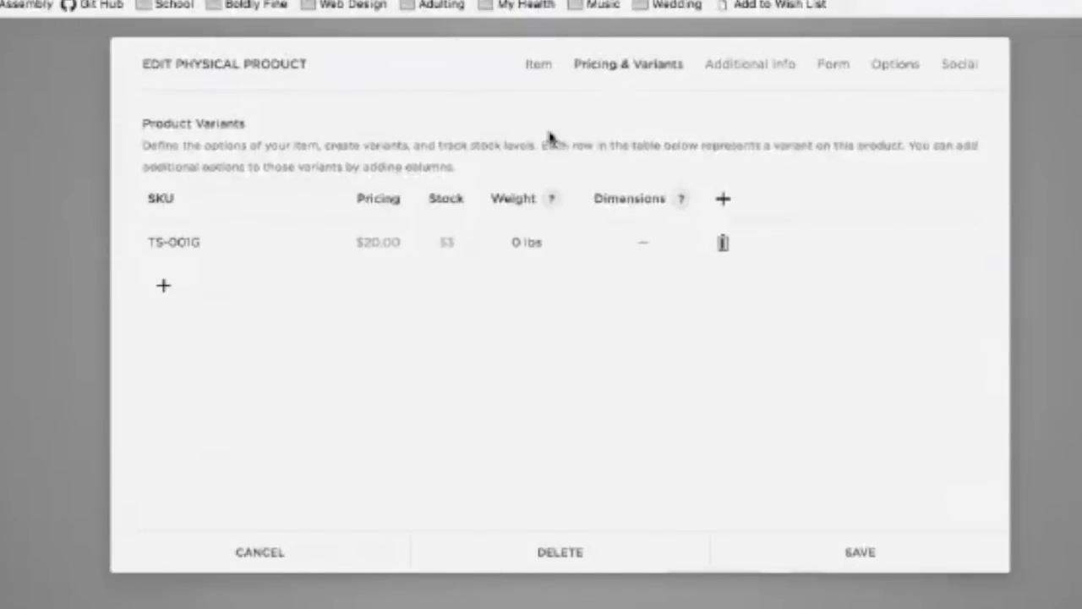
Step: Add a Color option column and set the TS-001G variant's colour to Grey
click(725, 202)
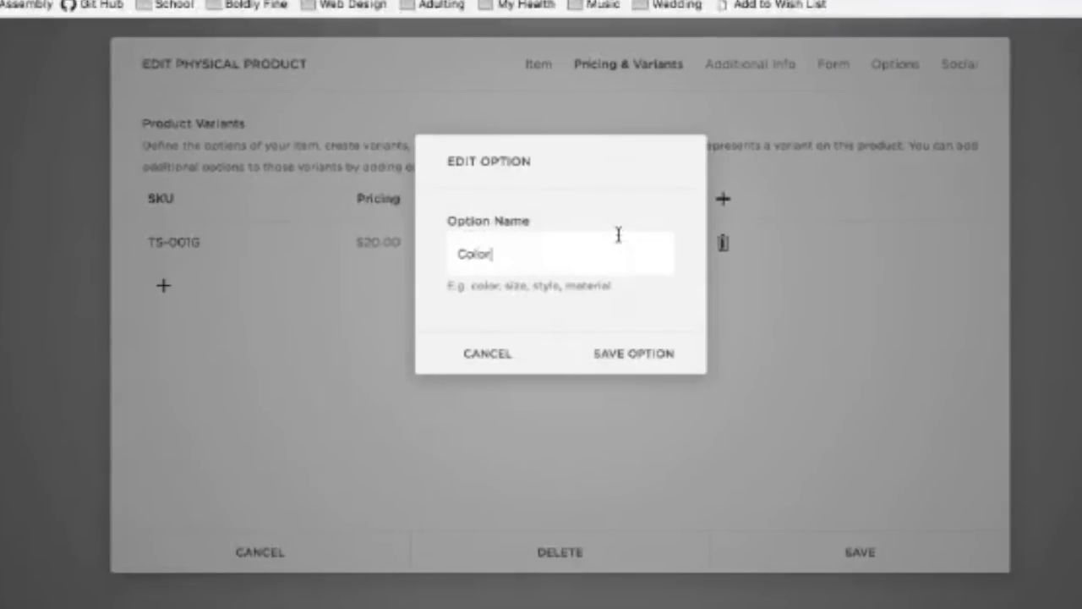
click(638, 358)
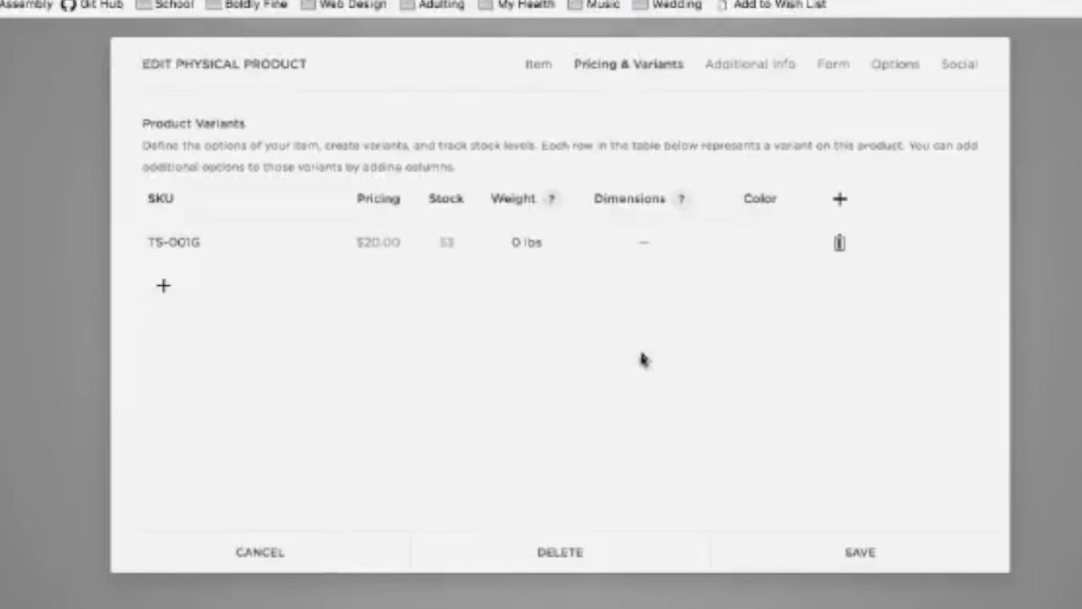
click(764, 241)
text(Grey)
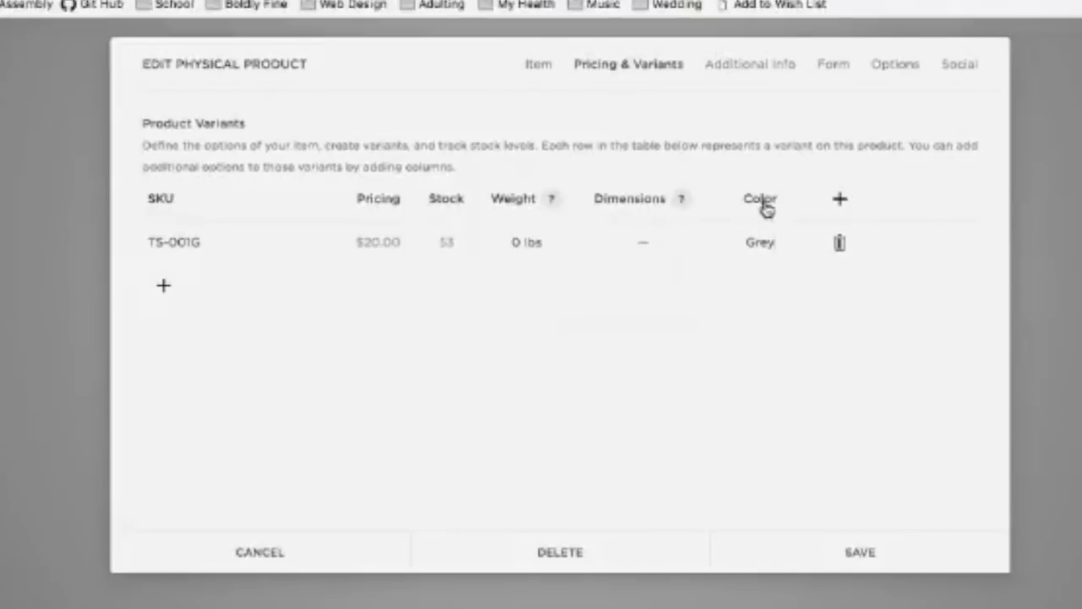
Step: Add a second option column and rename it to Size
click(840, 201)
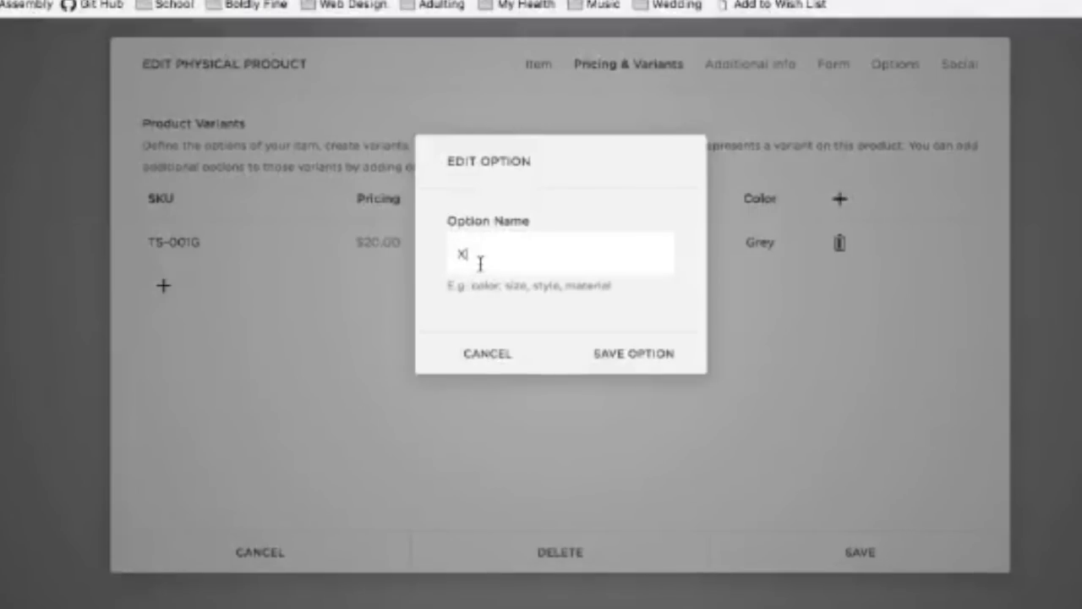
text(XS)
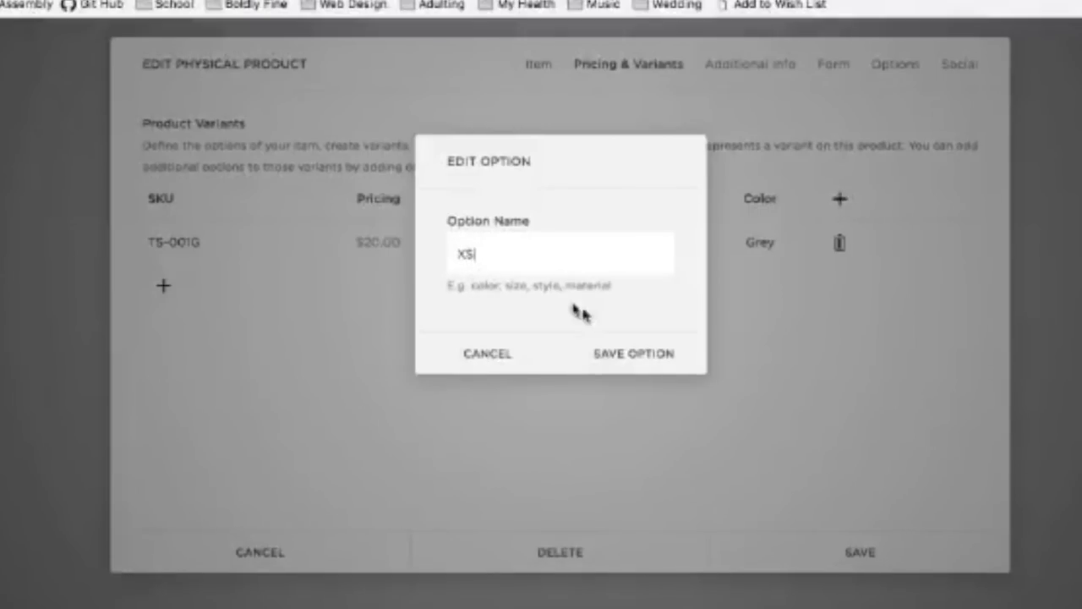
click(659, 361)
click(879, 204)
drag(495, 251, 404, 240)
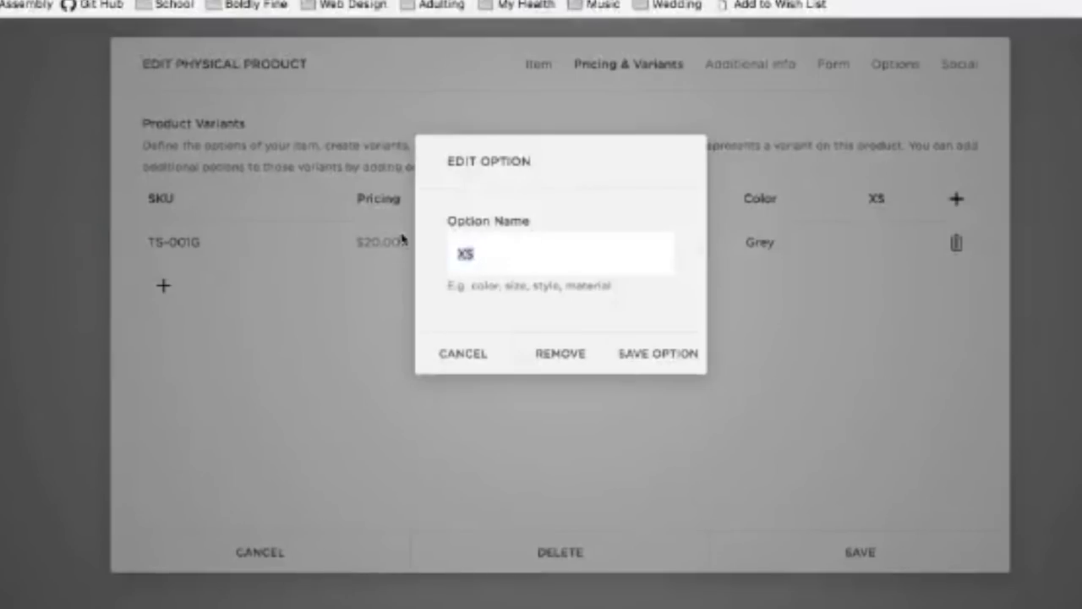
text(S)
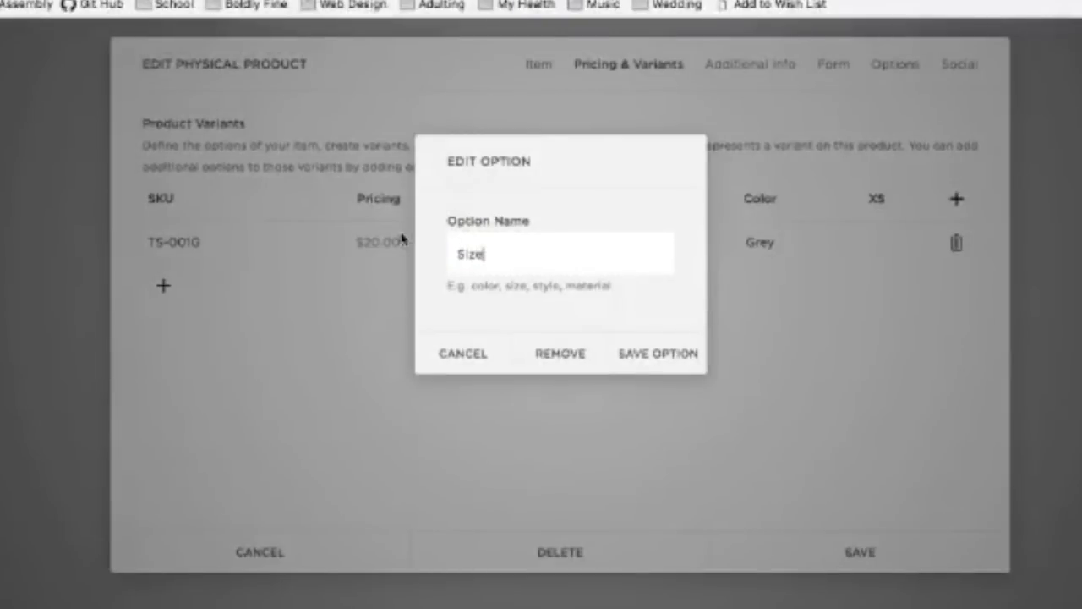
click(639, 355)
click(886, 234)
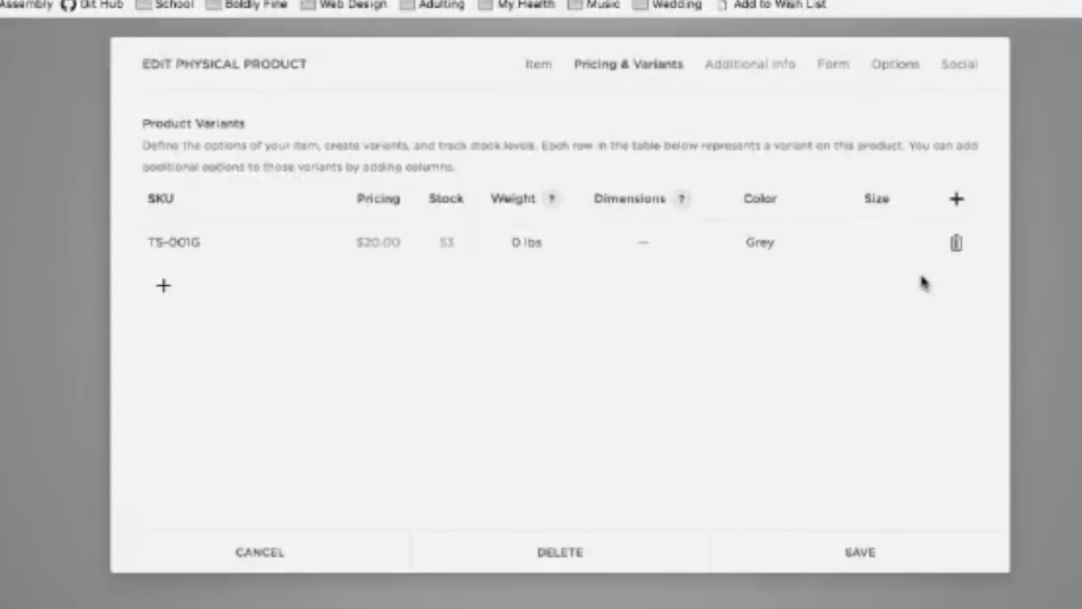
Step: Set the first Grey variant's size to XS
text(XS)
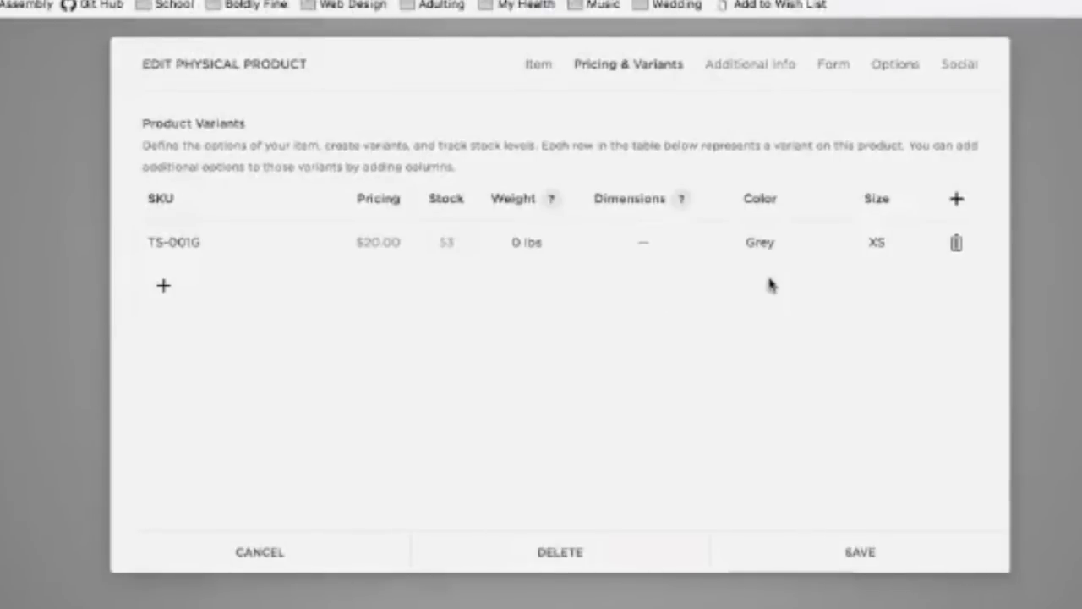
click(544, 61)
drag(489, 147, 667, 147)
click(663, 74)
Step: Add a second Grey variant, edit its SKU and size it S
click(164, 288)
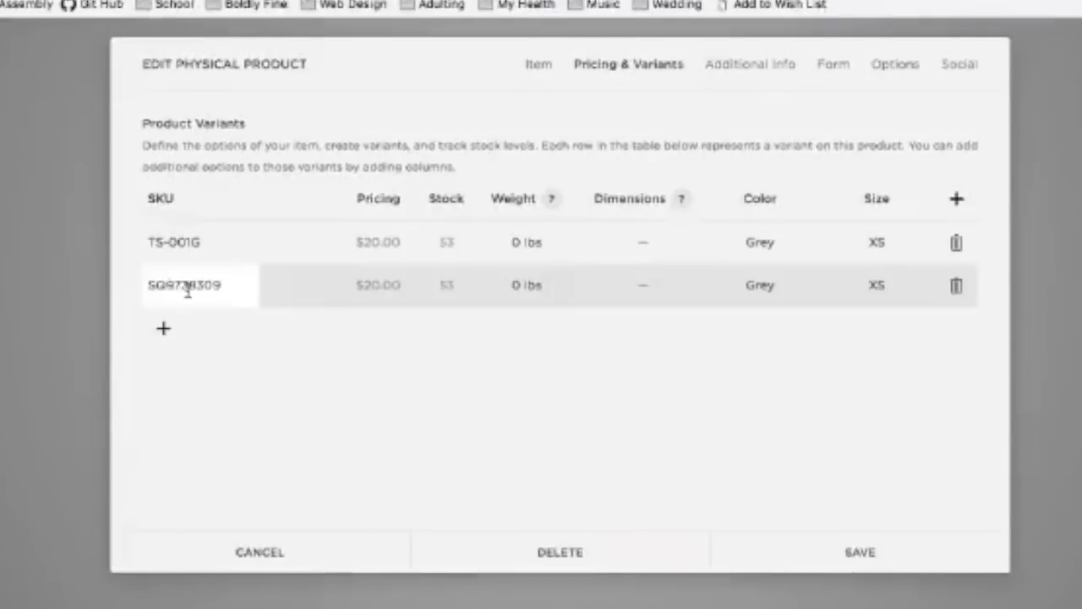
double_click(188, 288)
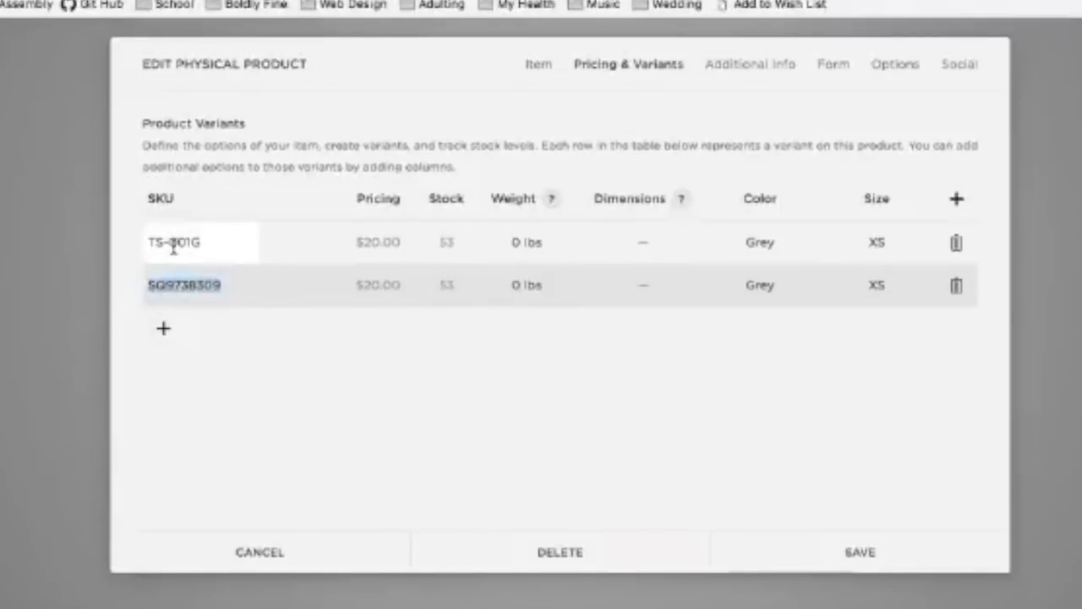
text(TS-002)
key(BackSpace)
text(1G)
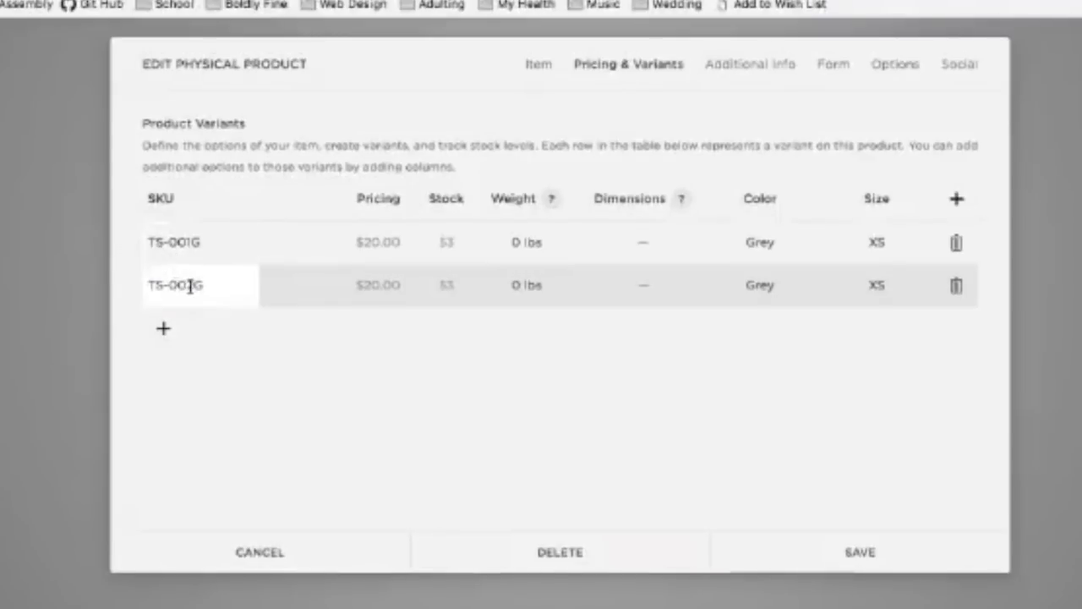
click(194, 286)
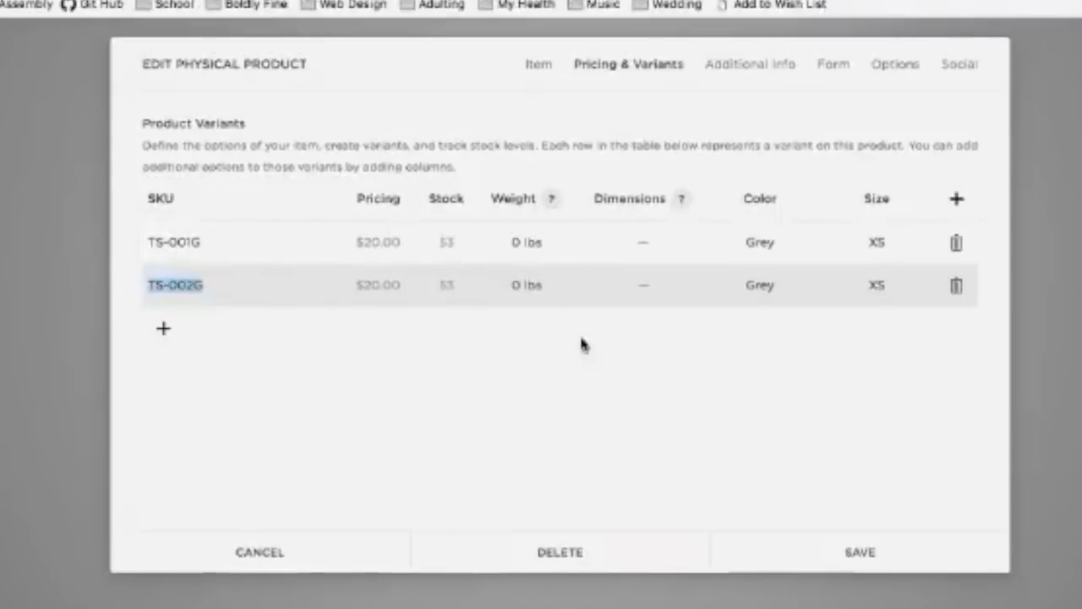
click(668, 353)
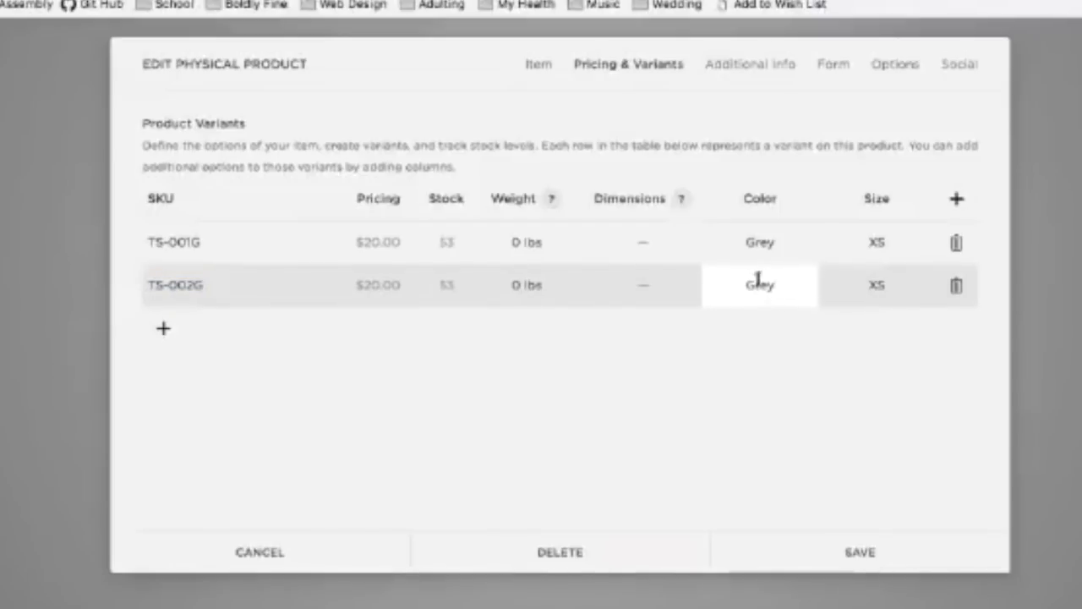
double_click(895, 284)
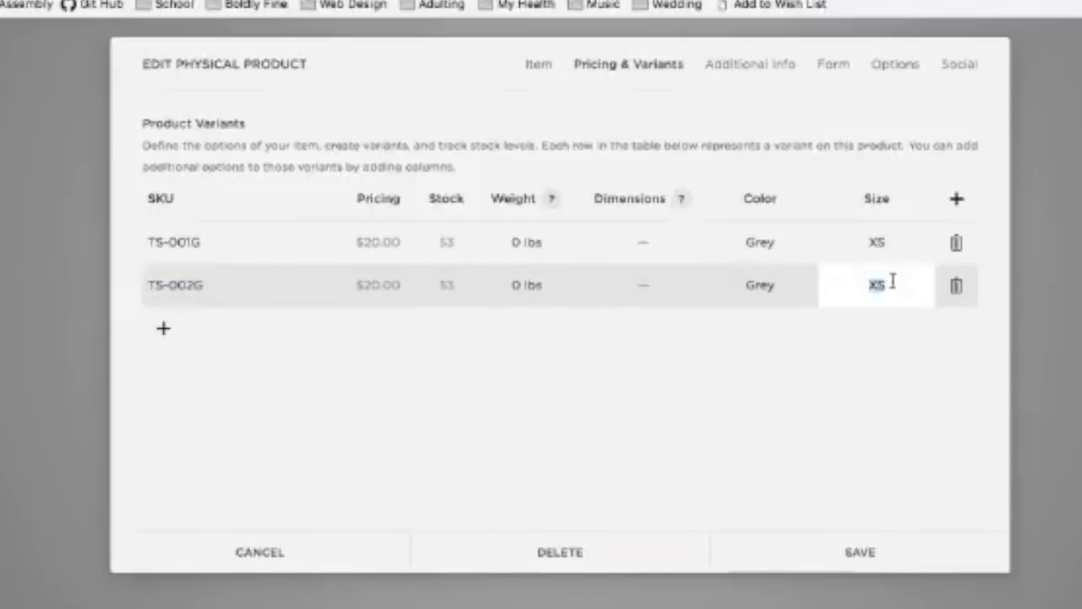
text(S)
Step: Add third and fourth Grey variants sized M and L
click(163, 331)
click(222, 290)
drag(222, 290, 96, 288)
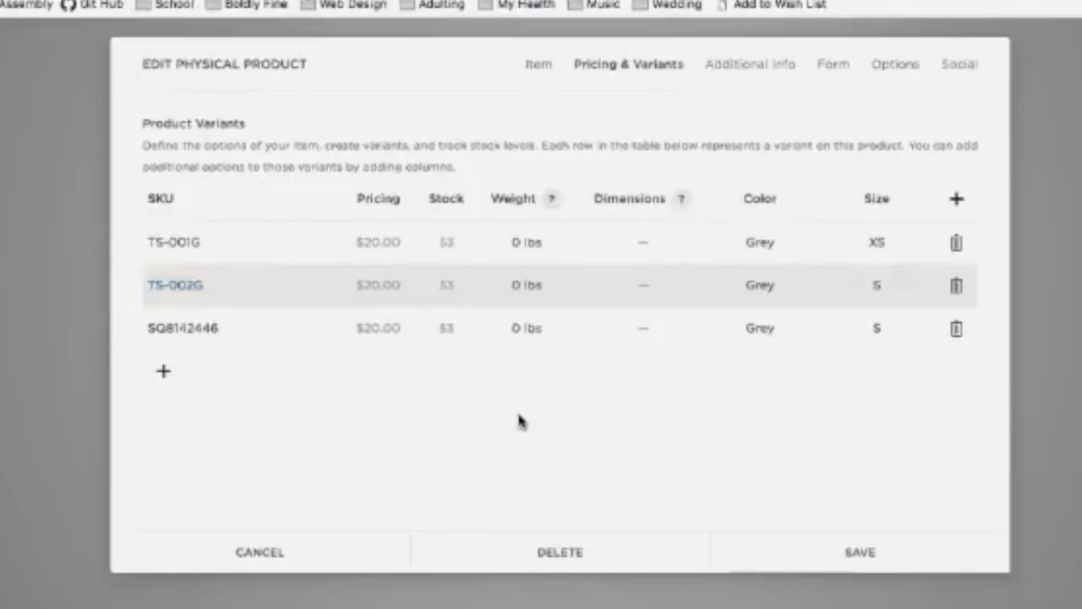
click(898, 327)
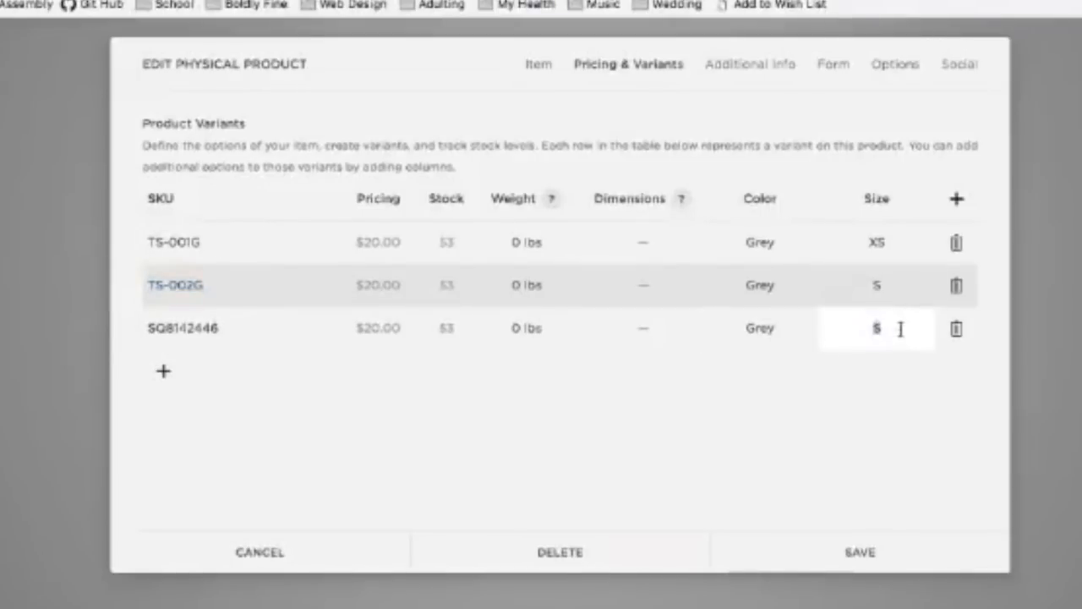
text(M)
click(163, 370)
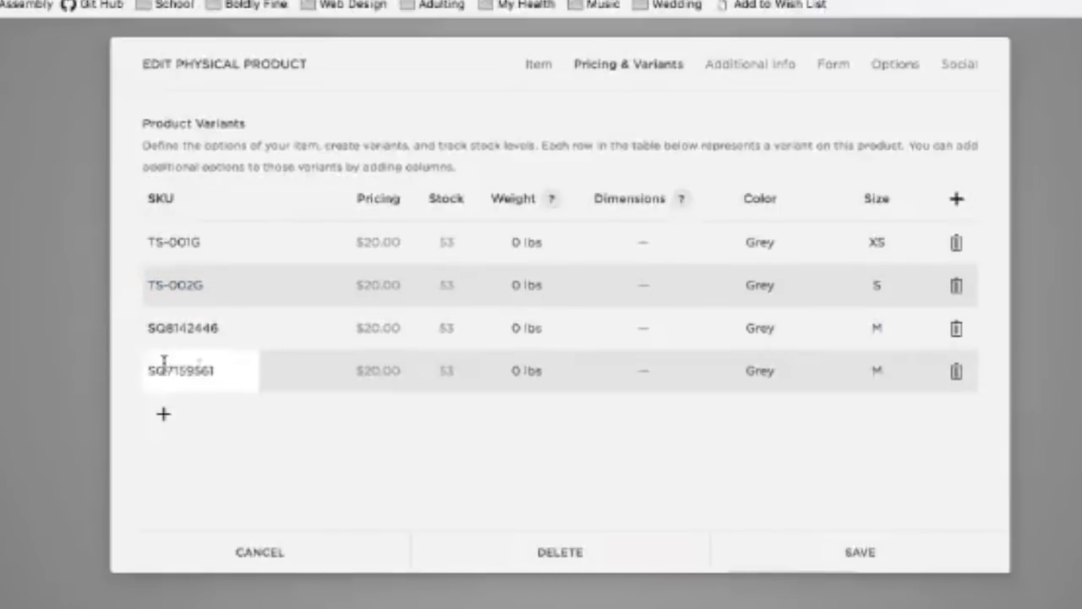
click(884, 364)
double_click(885, 363)
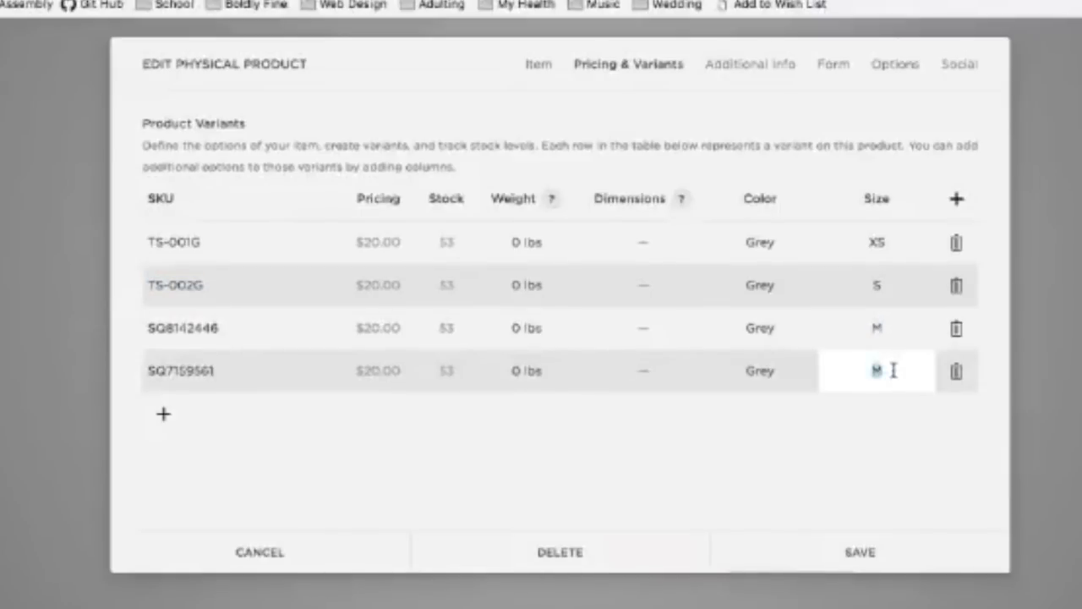
text(L)
key(Return)
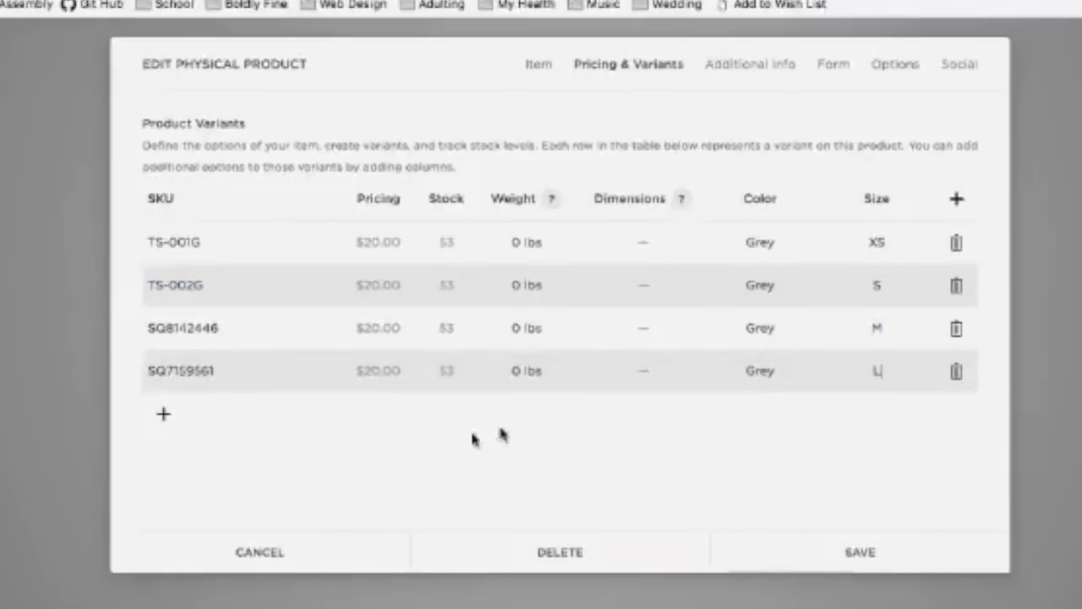
Step: Add fifth and sixth Grey variants sized XL and XXL
click(161, 414)
click(891, 412)
double_click(893, 412)
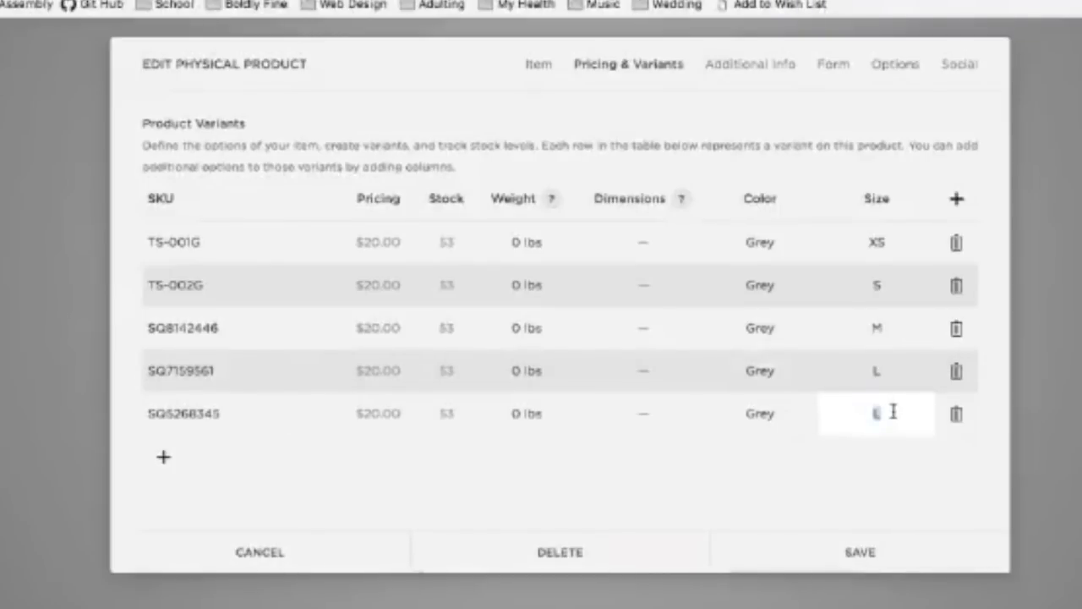
text(XL)
key(Return)
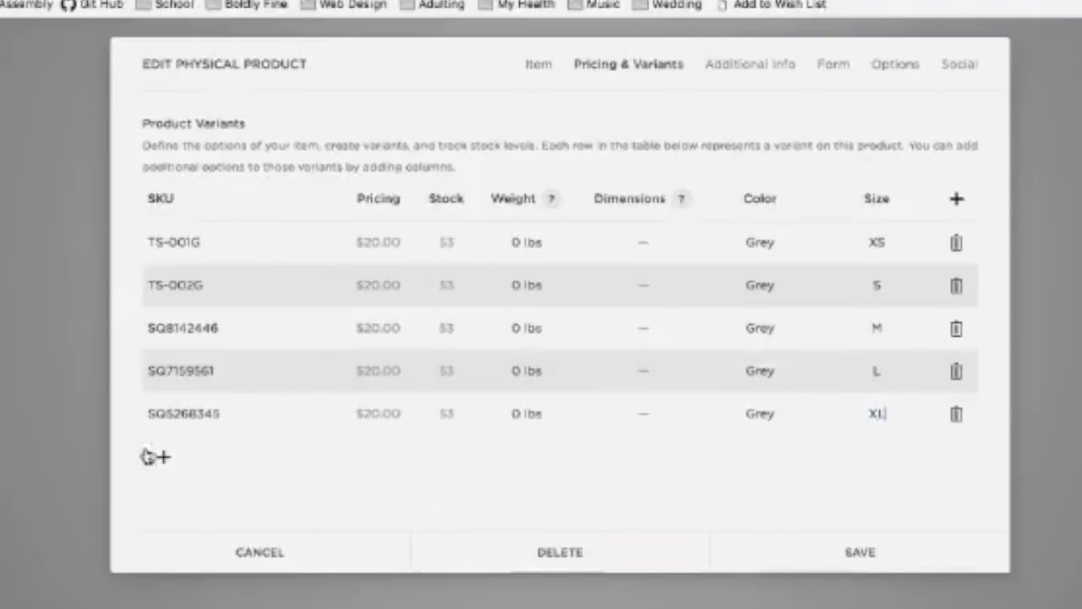
click(160, 461)
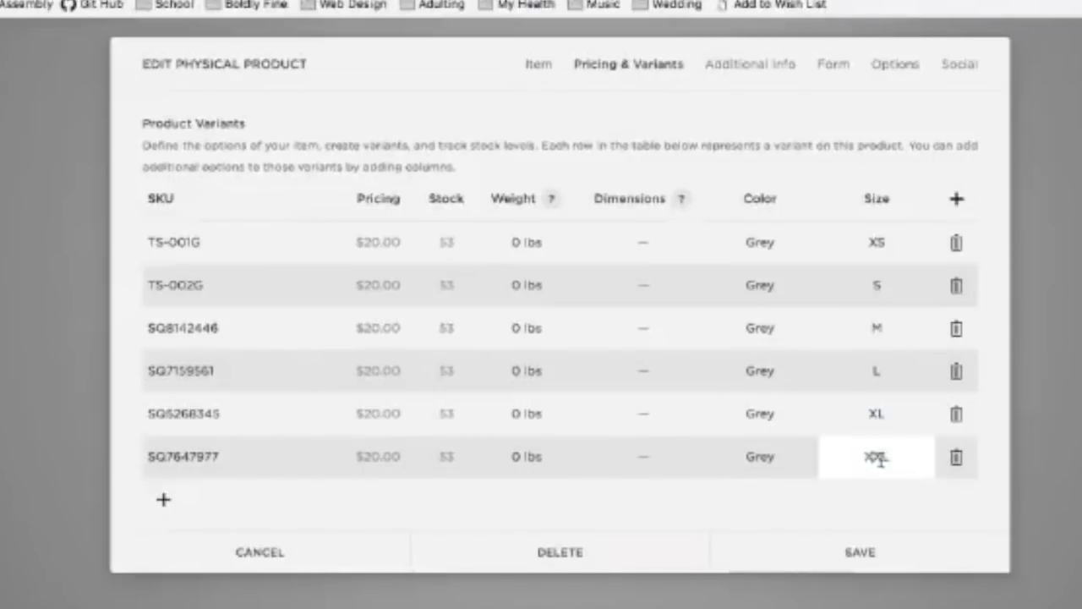
key(Return)
click(251, 450)
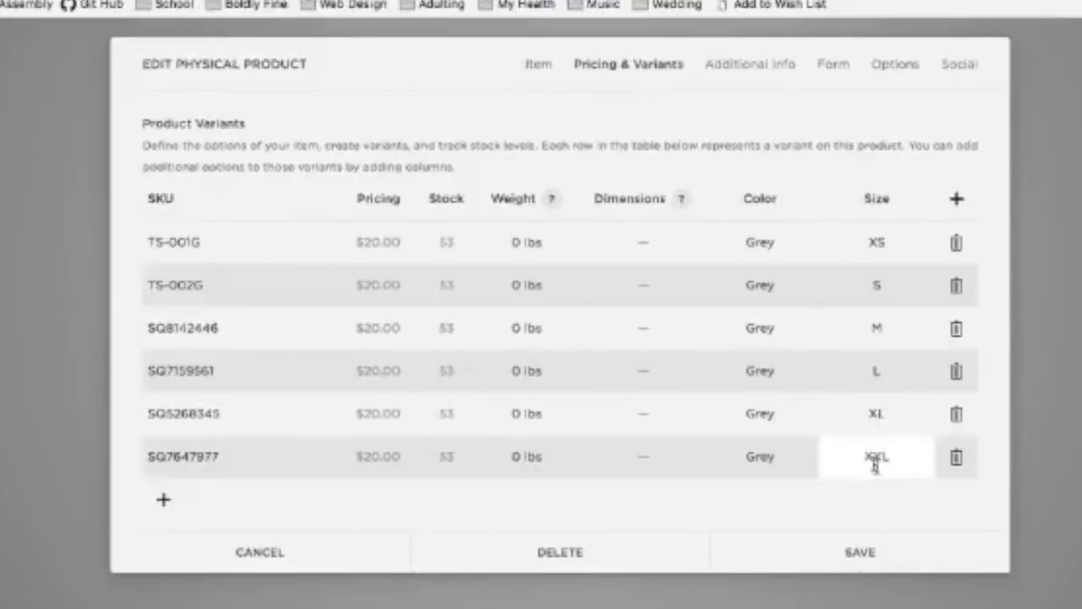
Step: Price the XL variant at $30.00 with a $22.00 sale price
click(389, 416)
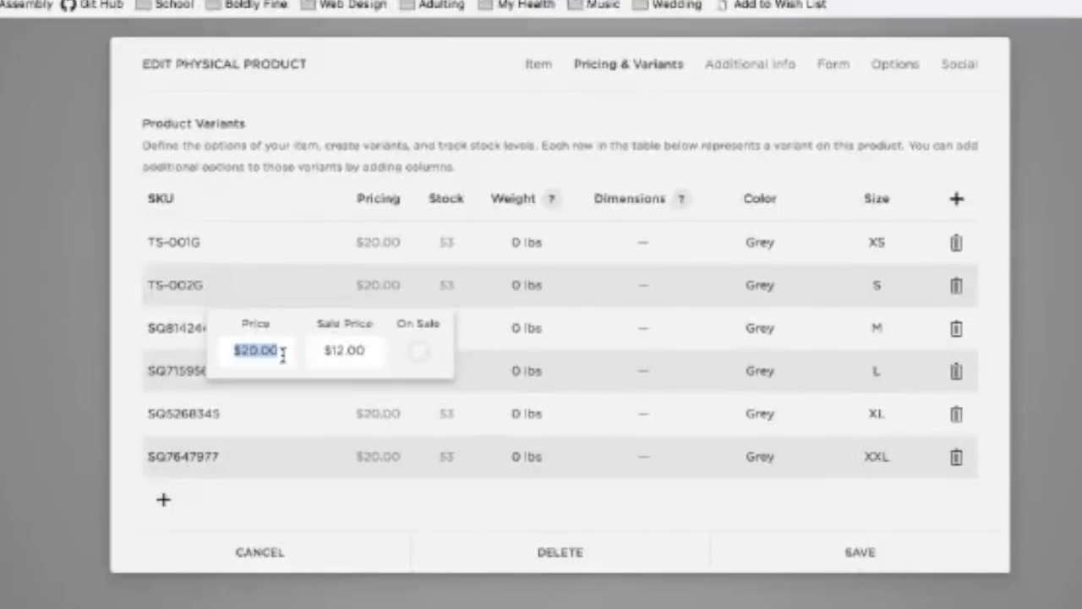
text(10)
key(BackSpace)
key(BackSpace)
text(30)
click(378, 351)
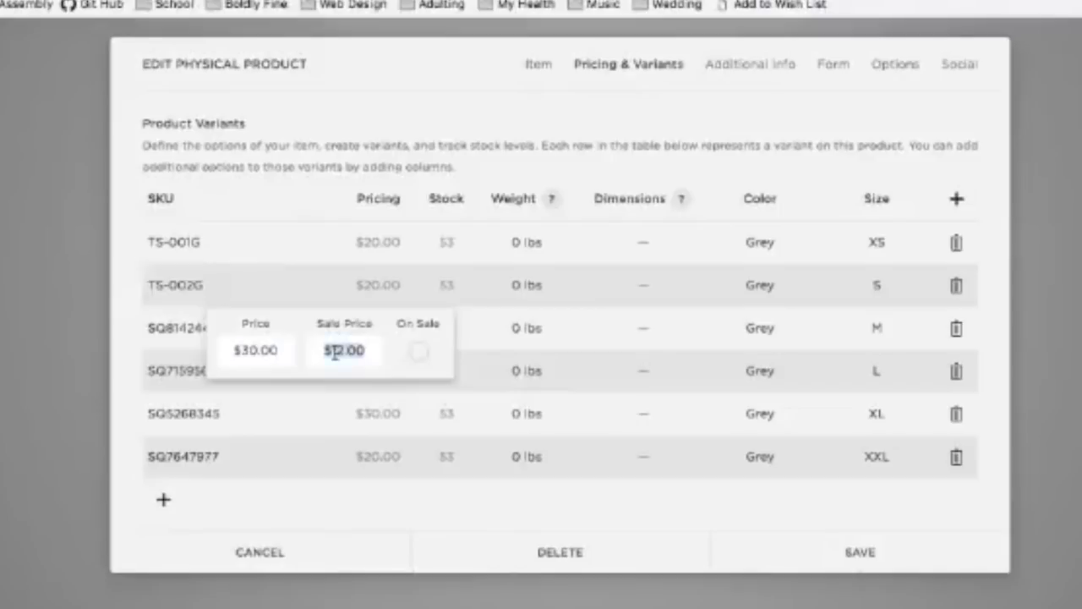
text(22.00)
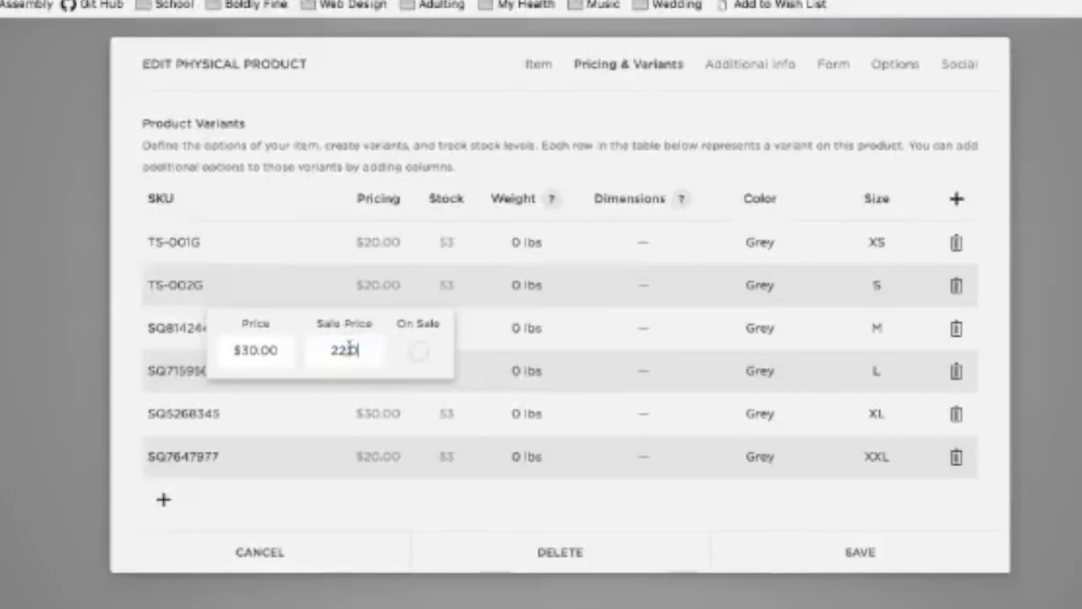
click(425, 504)
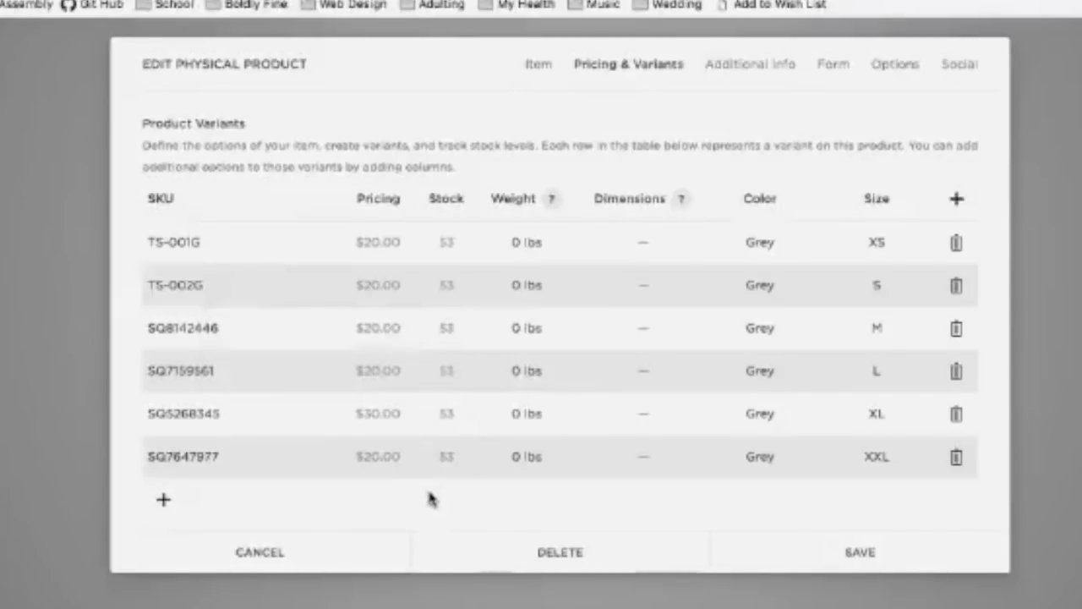
Step: Price the XXL variant at $32.00 with a $24.00 sale price
click(372, 463)
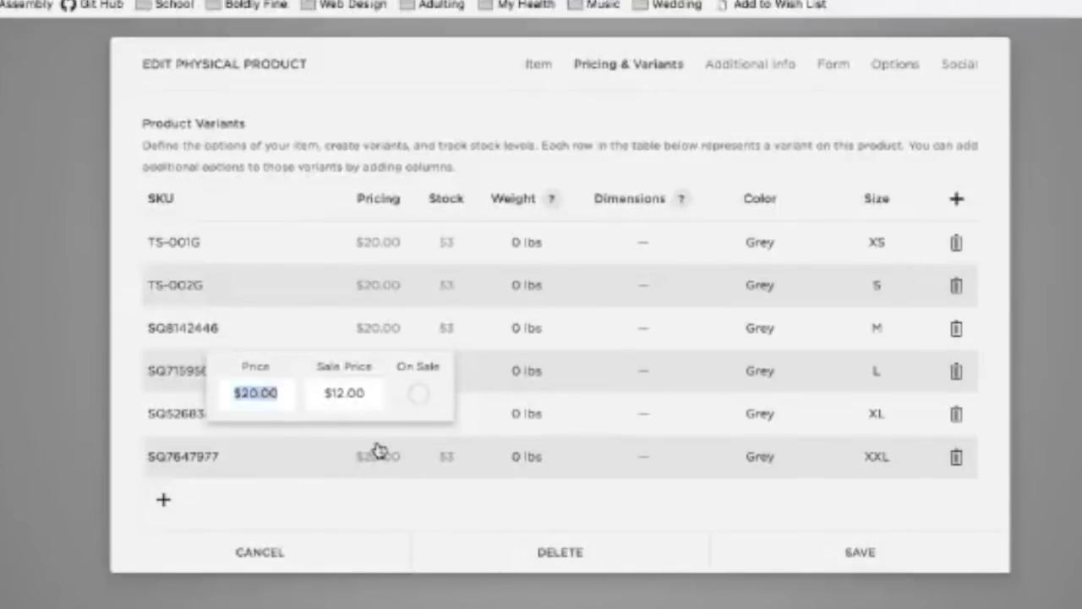
text(32)
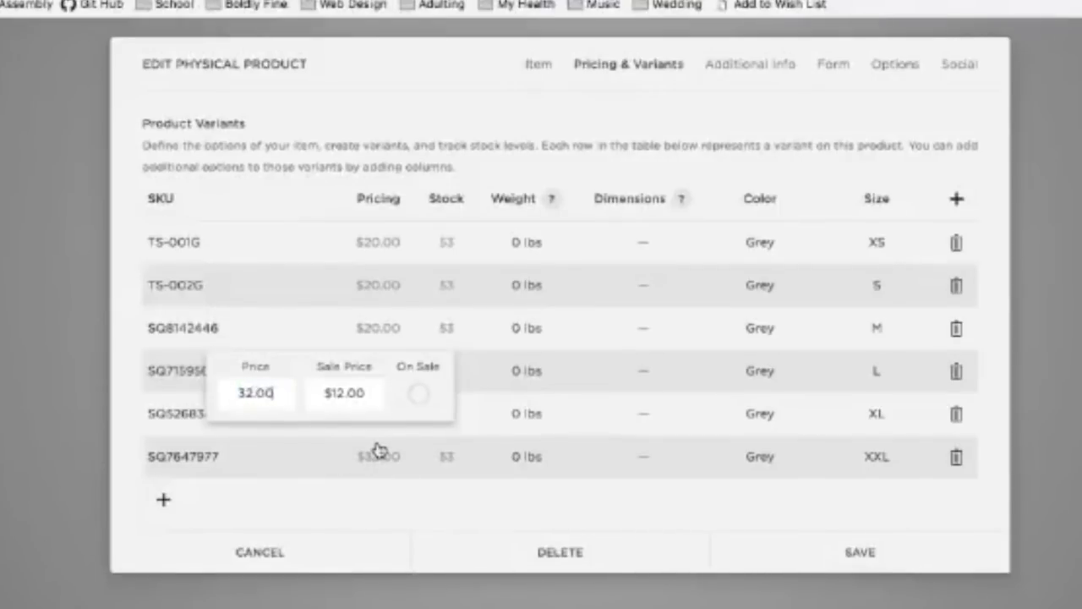
click(346, 395)
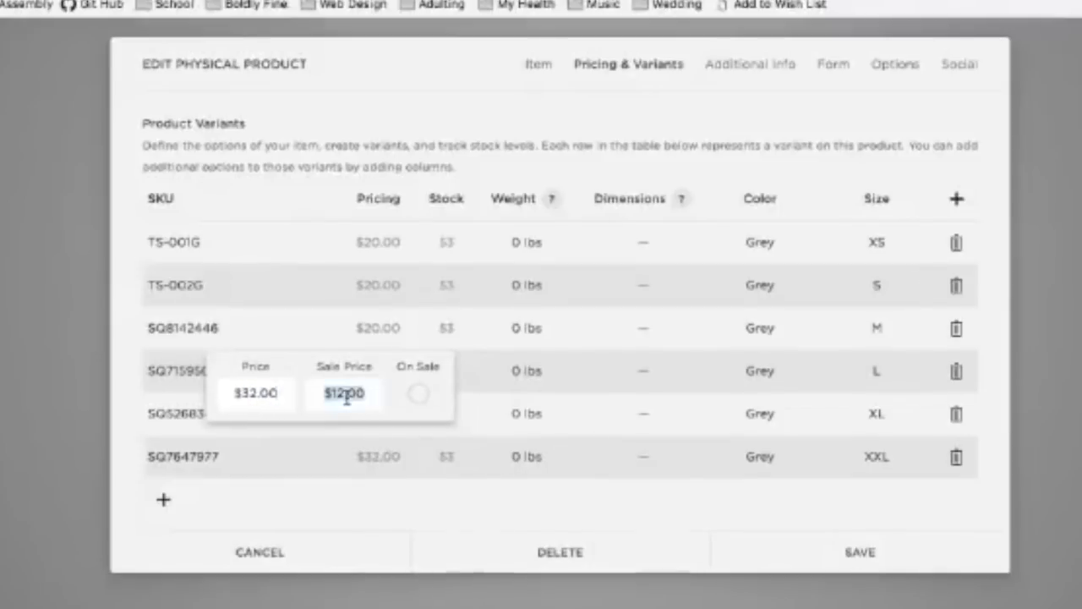
text(24.00)
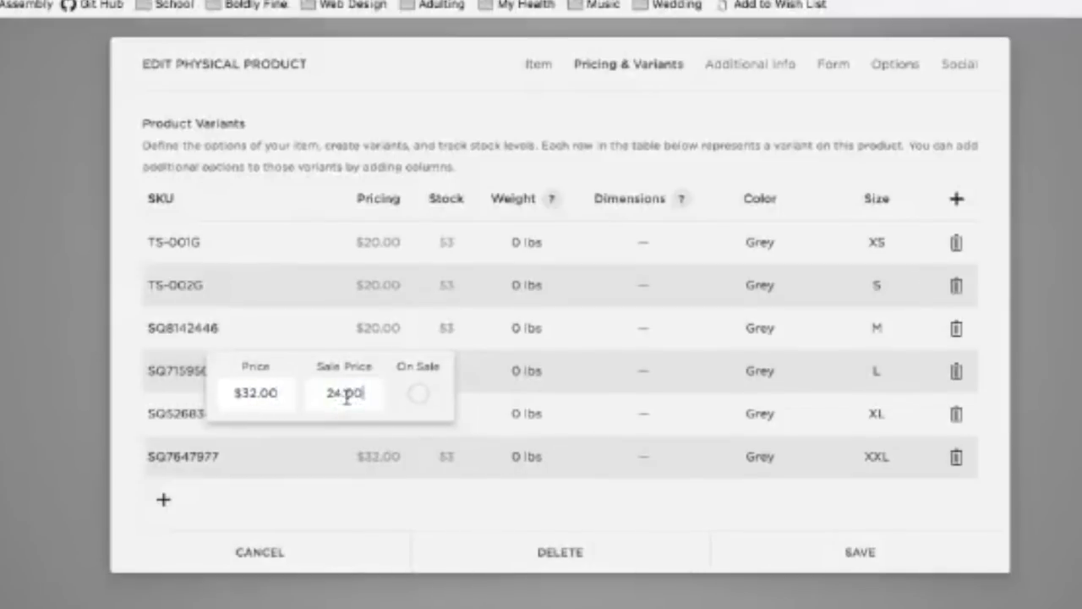
click(502, 509)
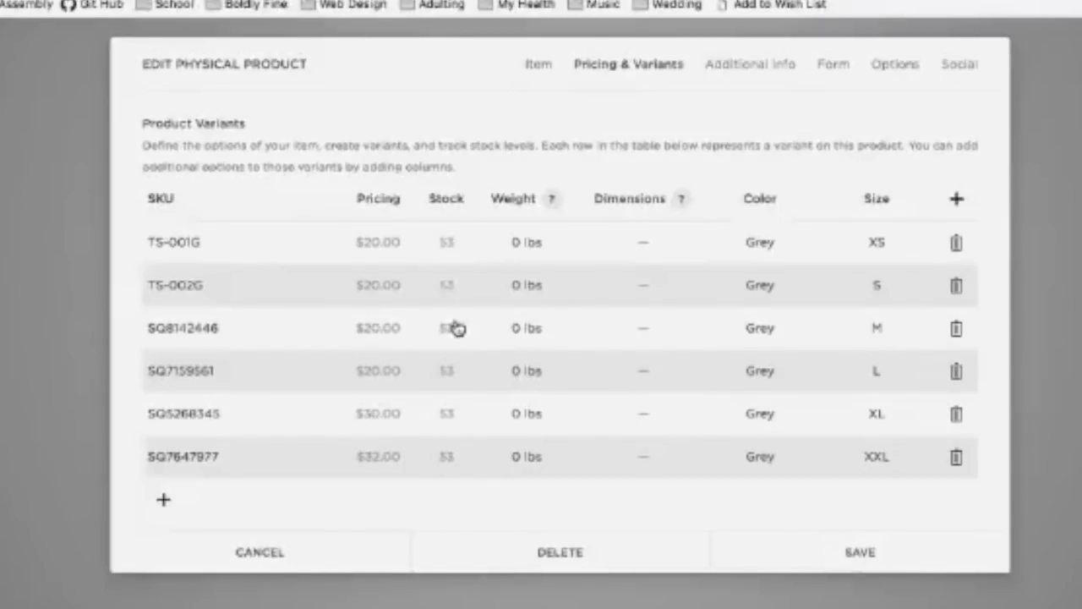
Step: Set stock for the S, M and L variants to 0, 100 and 200
click(446, 288)
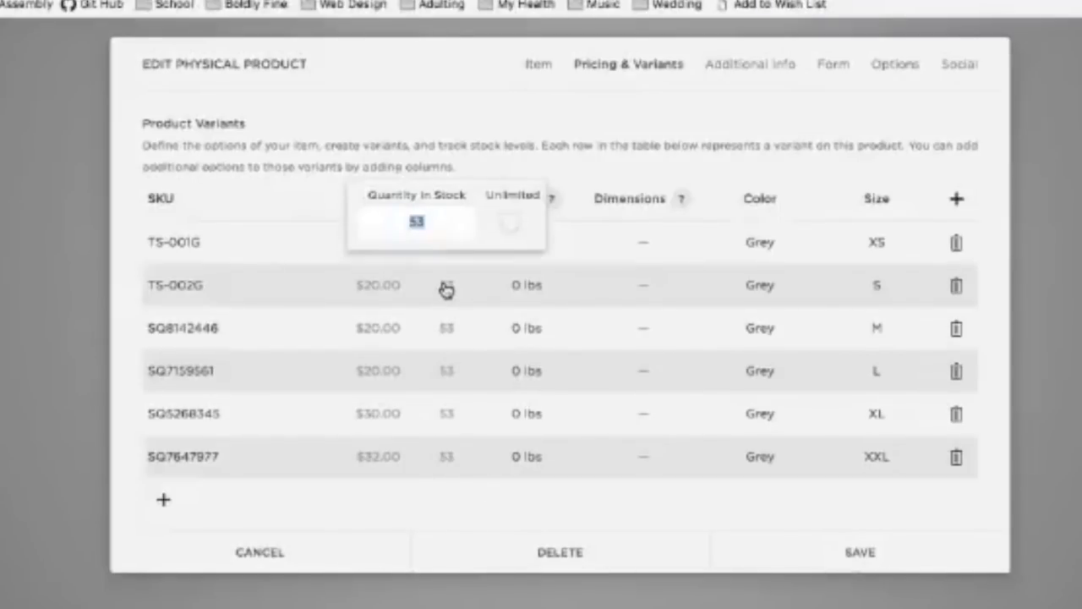
text(12)
click(455, 329)
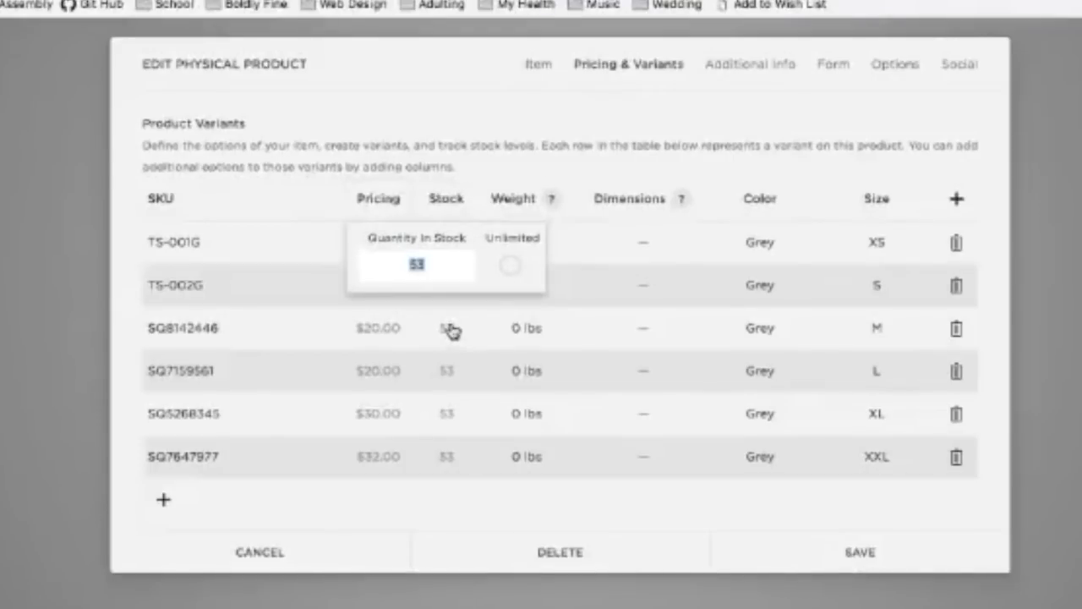
text(100)
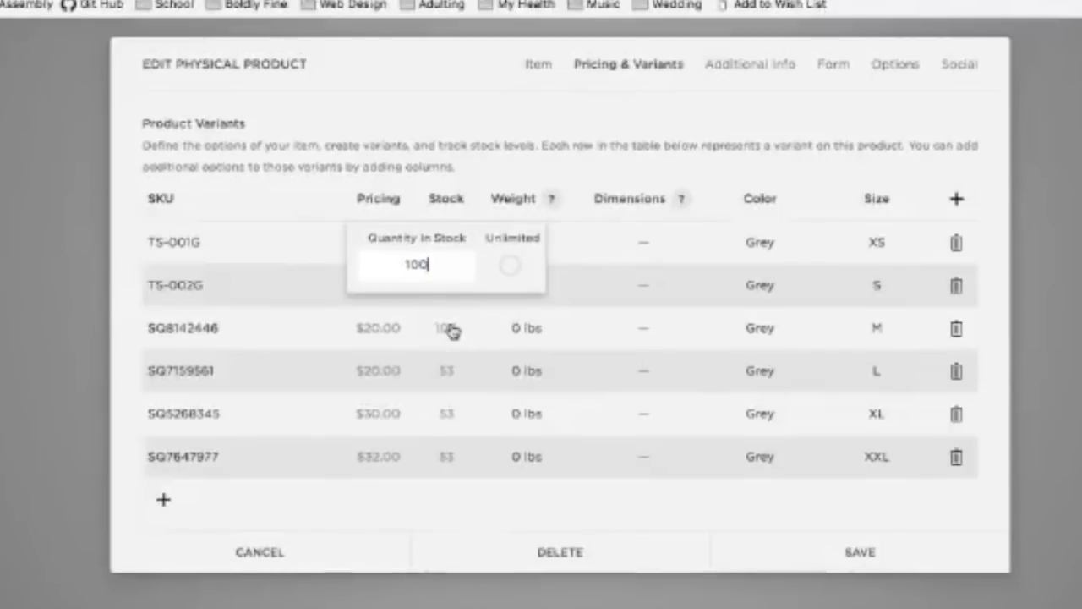
click(457, 374)
text(20.0)
Step: Set XL and XXL stock to 1 and 30, and confirm S stays at 0
click(456, 413)
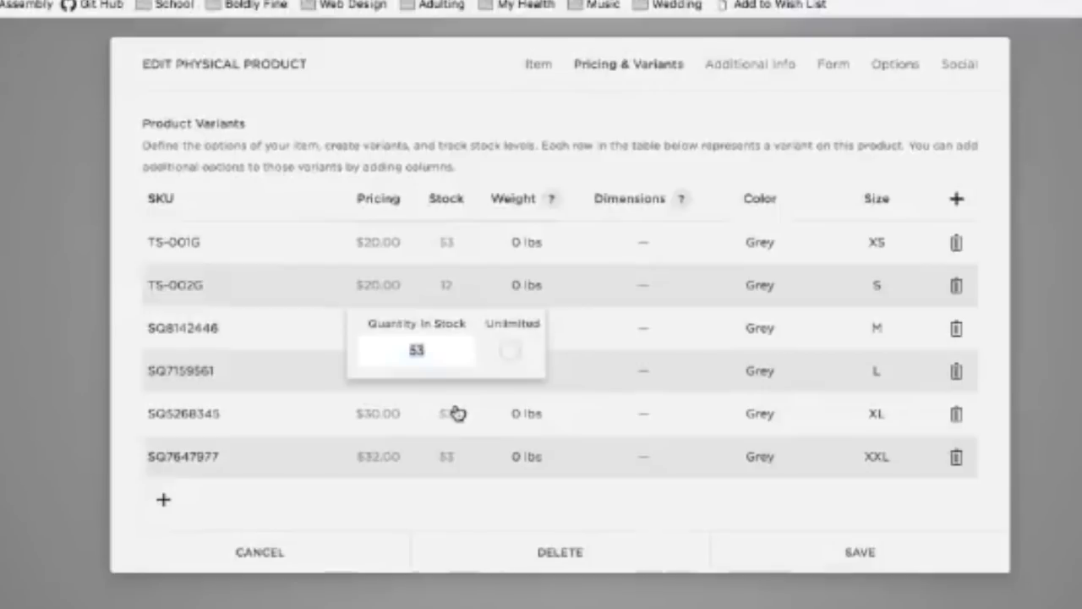
text(1)
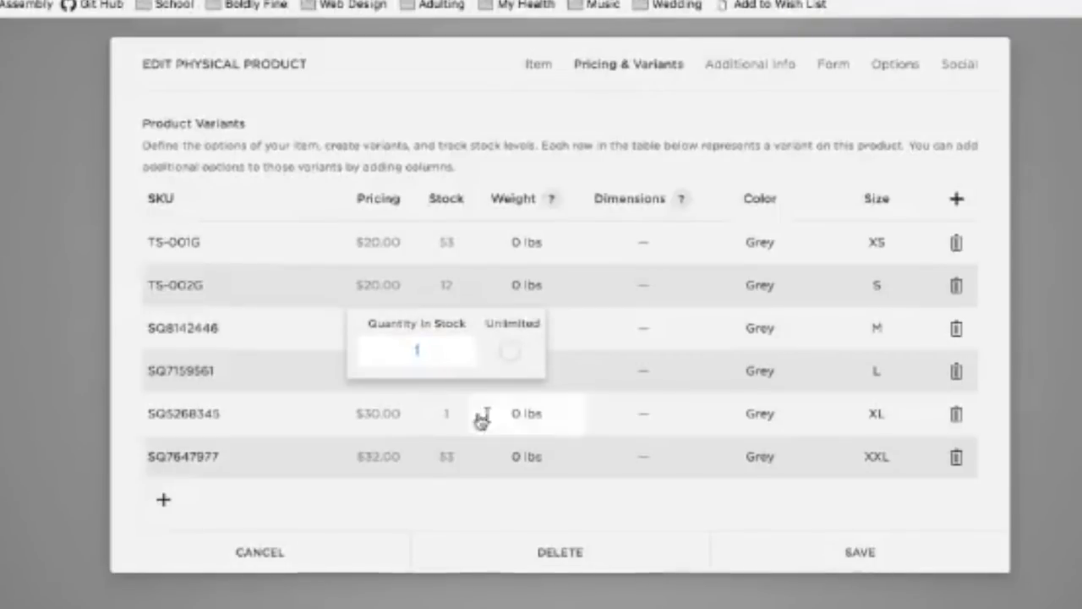
click(457, 461)
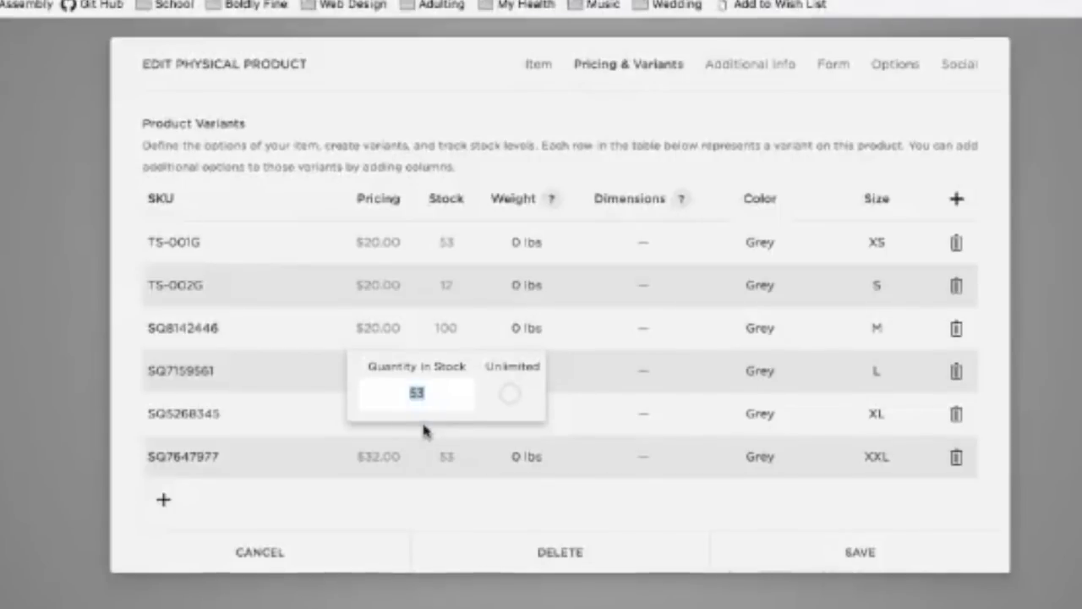
text(30)
click(463, 478)
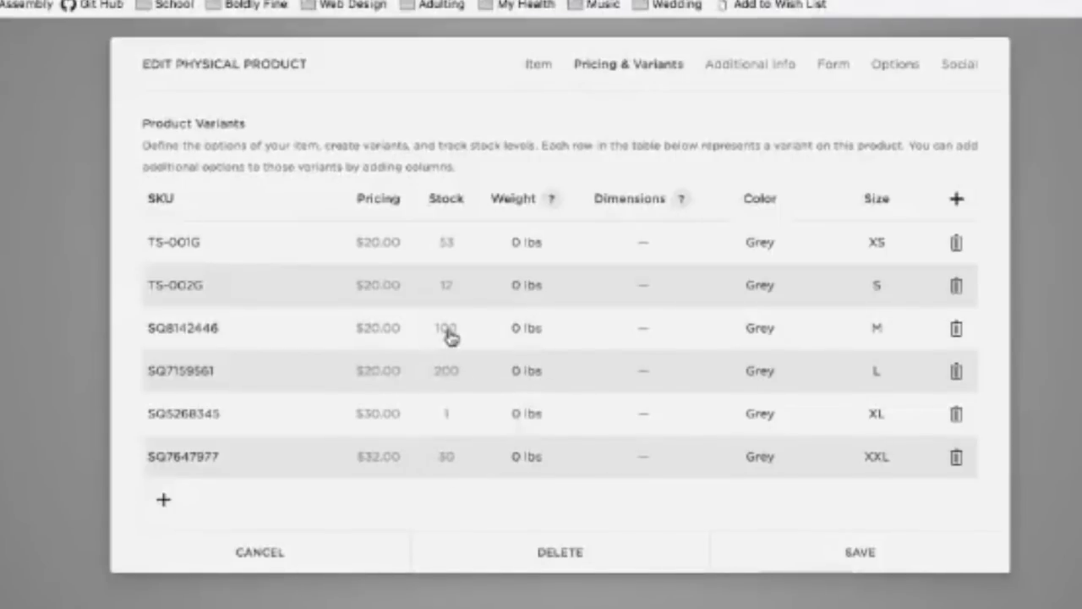
click(446, 287)
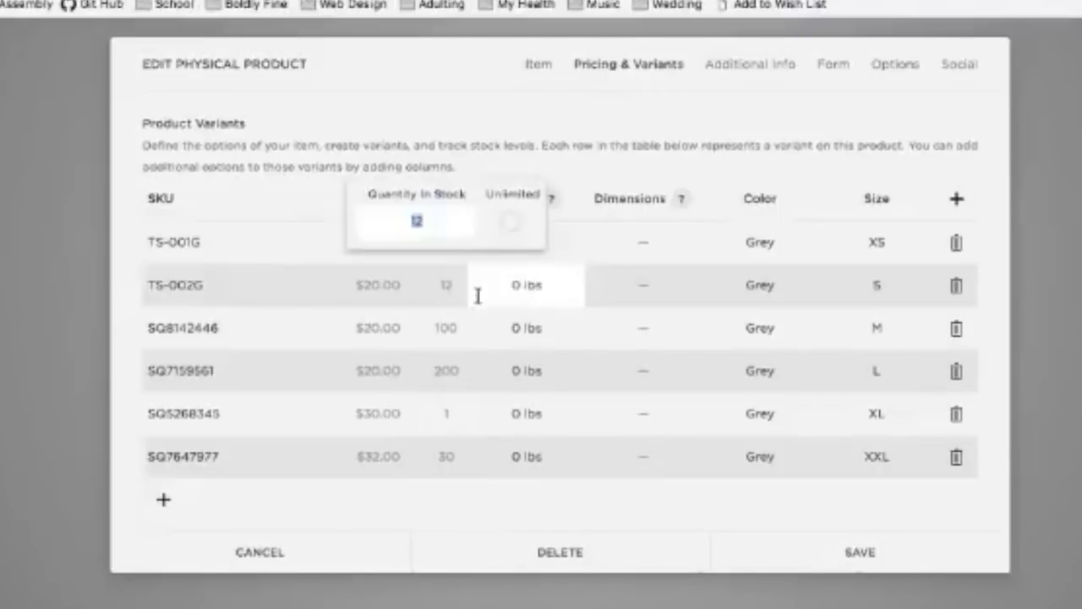
click(544, 504)
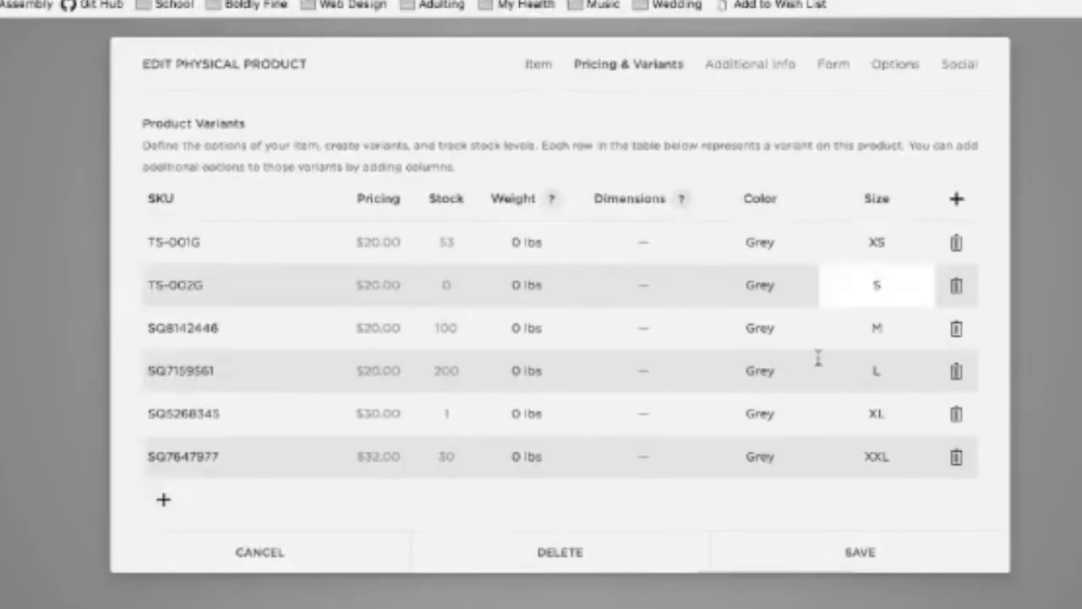
drag(698, 504, 664, 499)
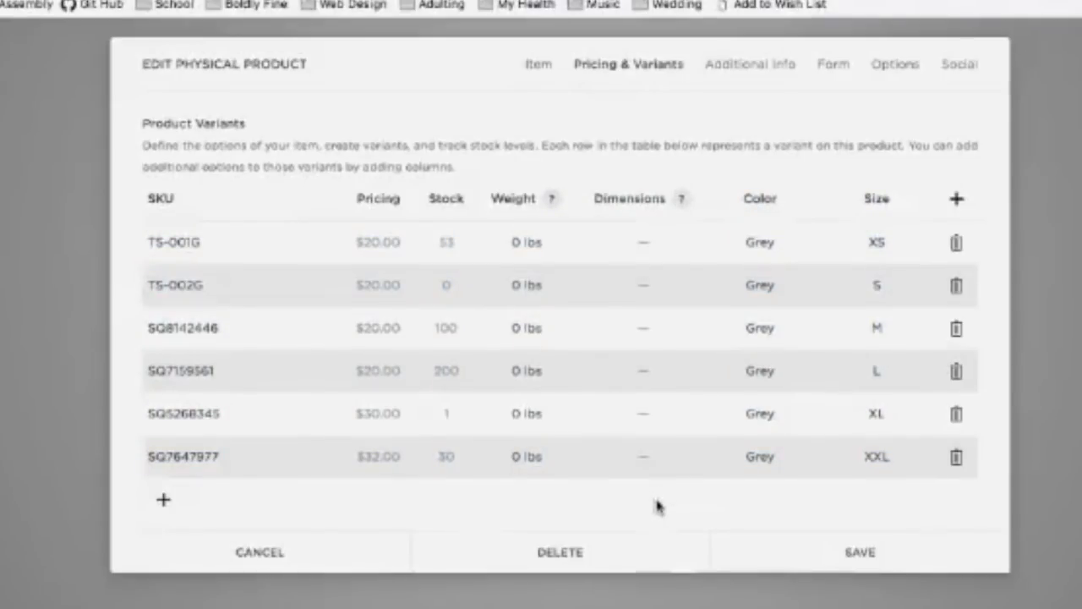
Step: Add a new variant row and change its colour from Grey to Blue
click(163, 505)
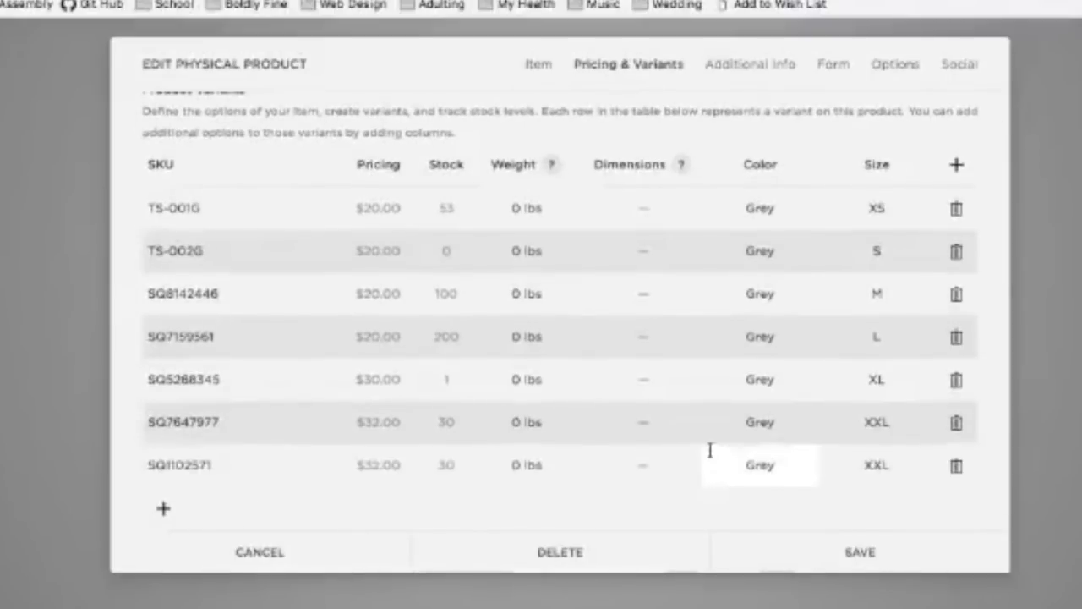
double_click(770, 458)
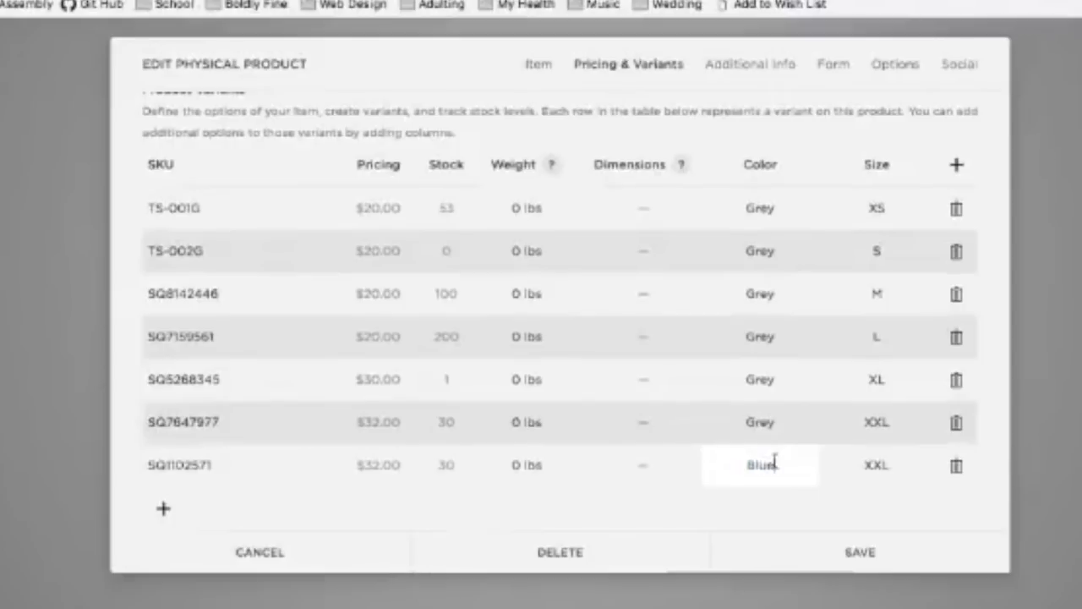
text(S)
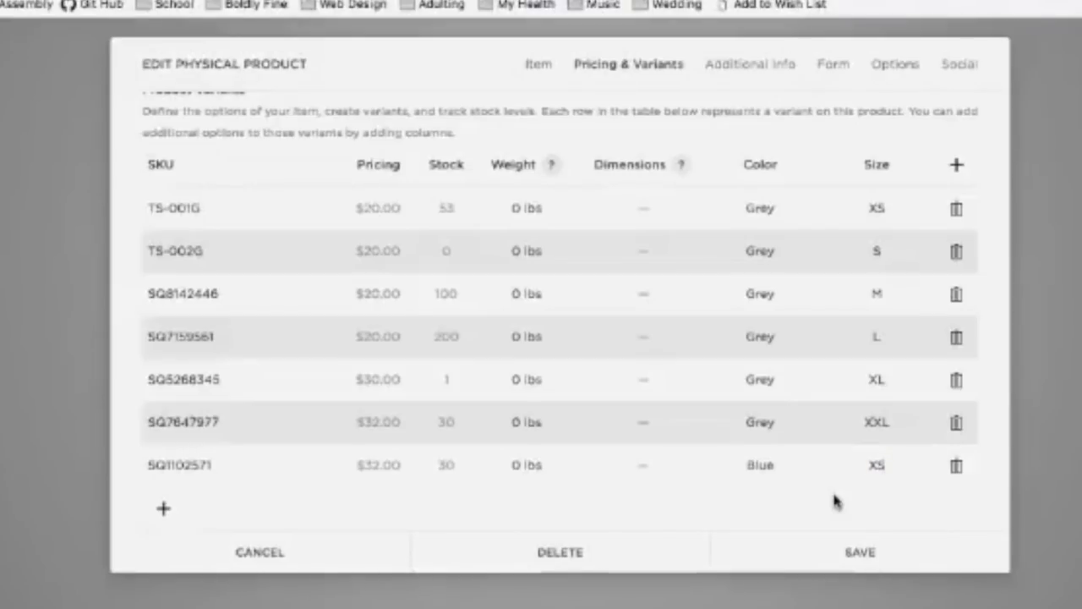
click(167, 510)
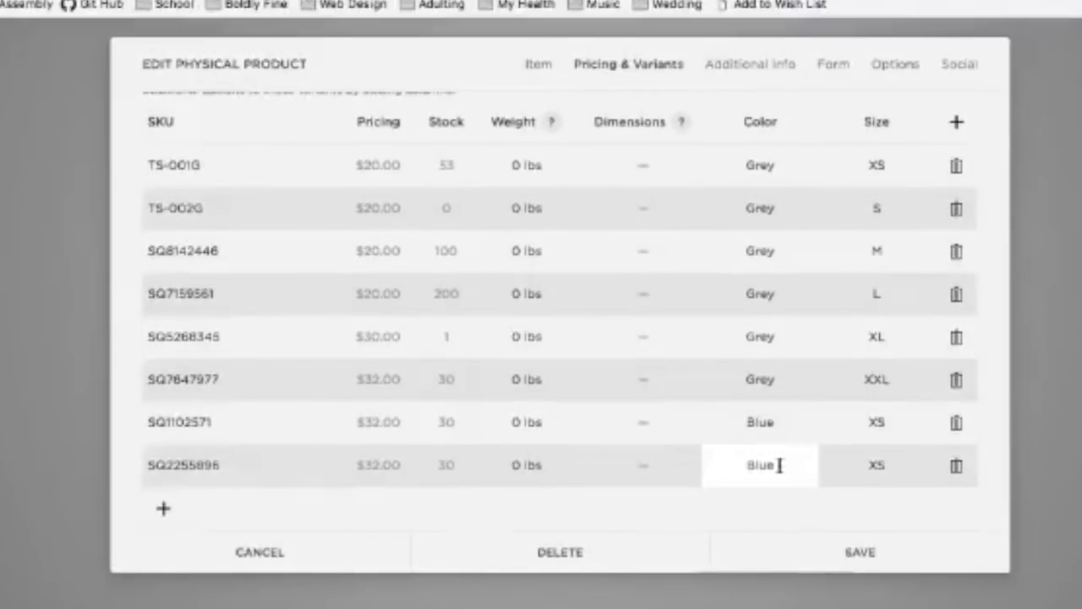
click(898, 465)
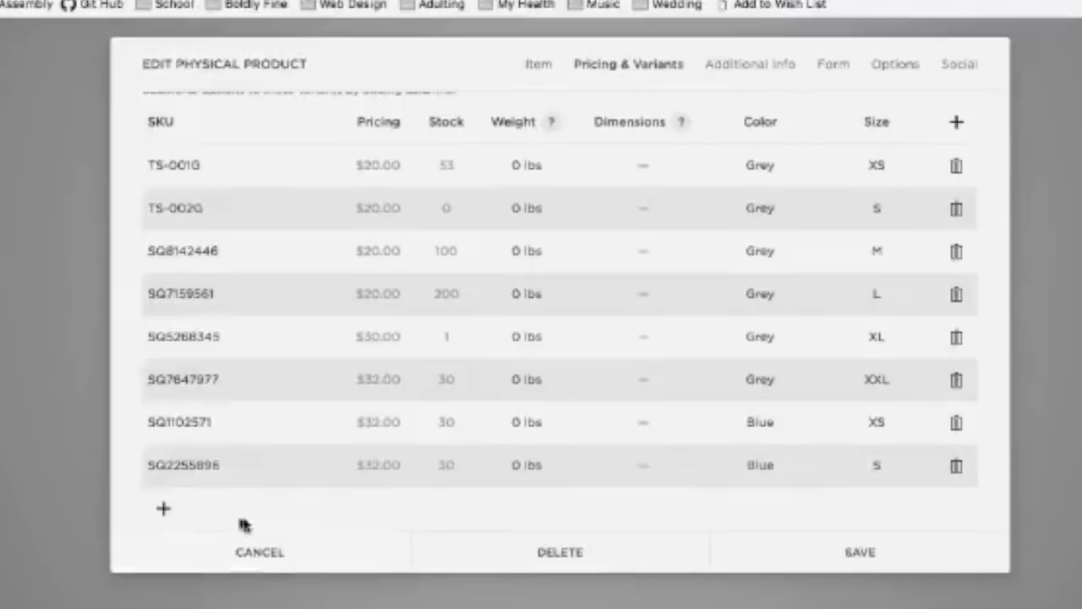
Step: Add more Blue variant rows, setting their sizes through M, L, XL and XXL
click(165, 508)
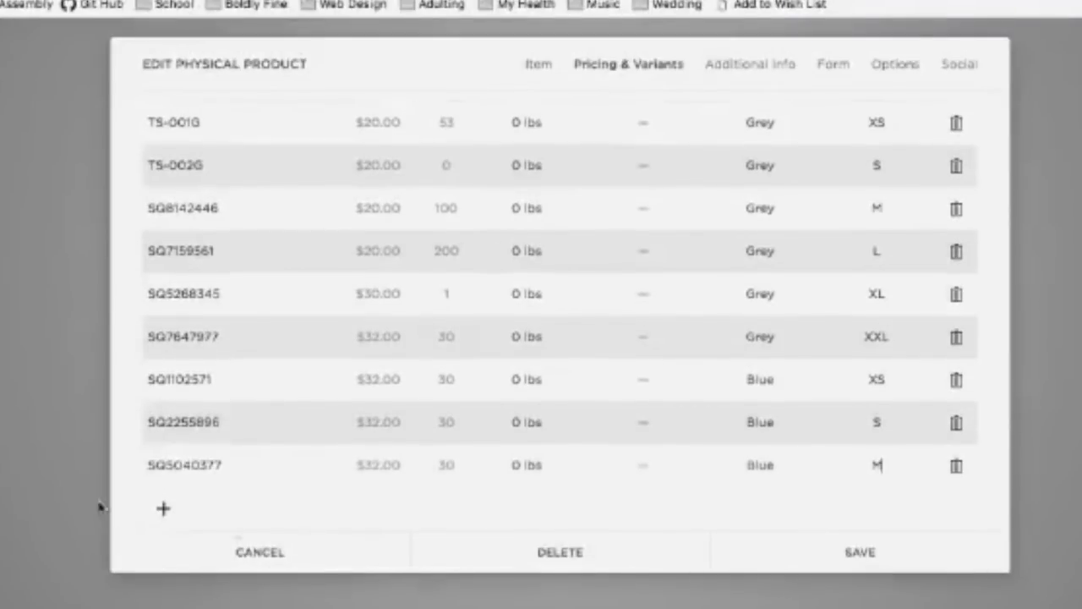
click(168, 509)
double_click(893, 463)
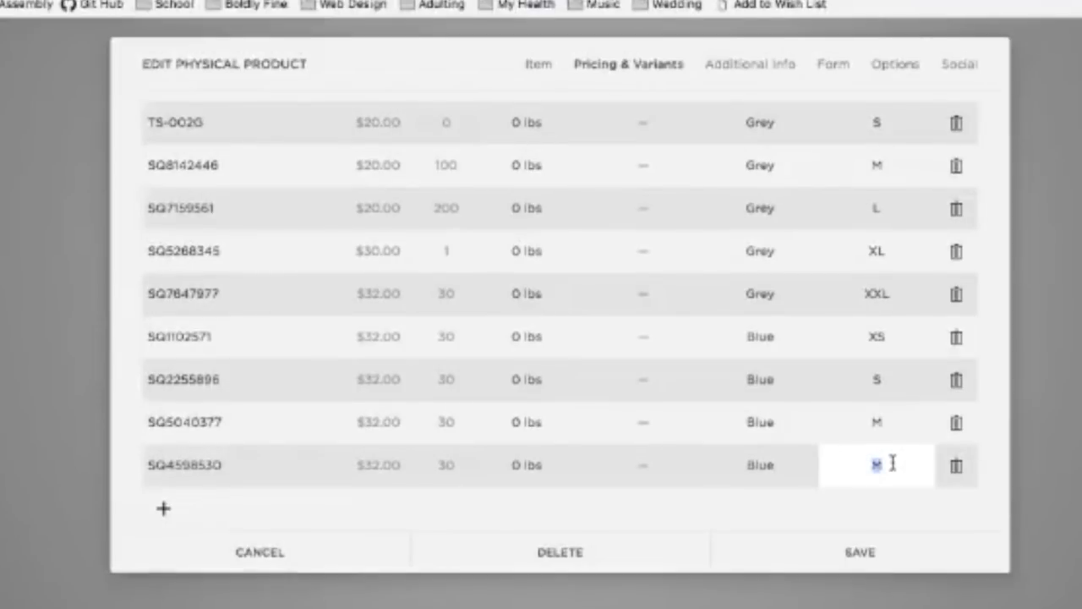
text(L)
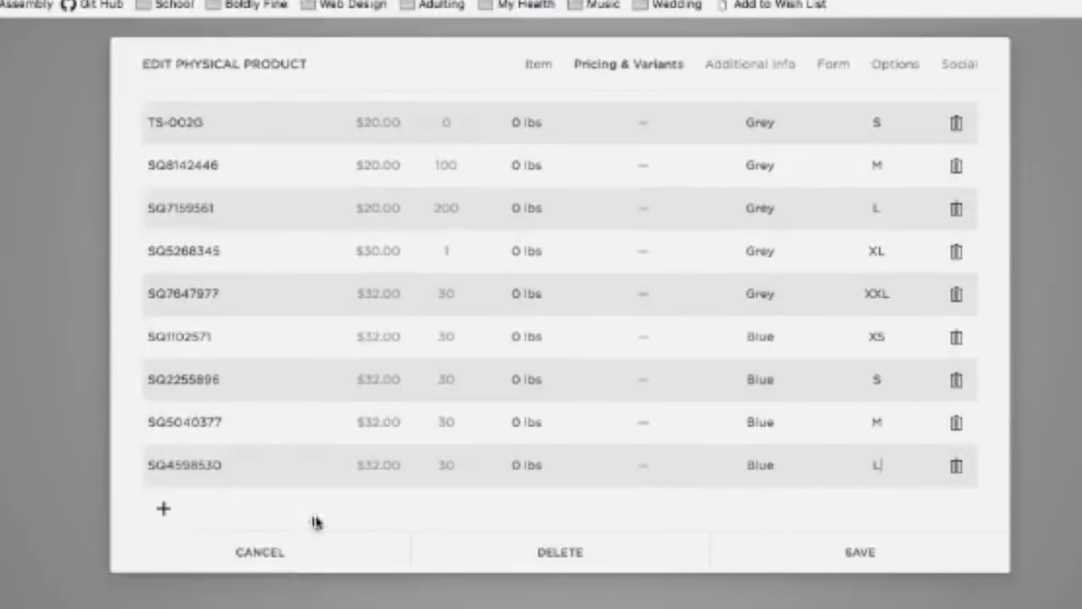
click(163, 508)
double_click(879, 469)
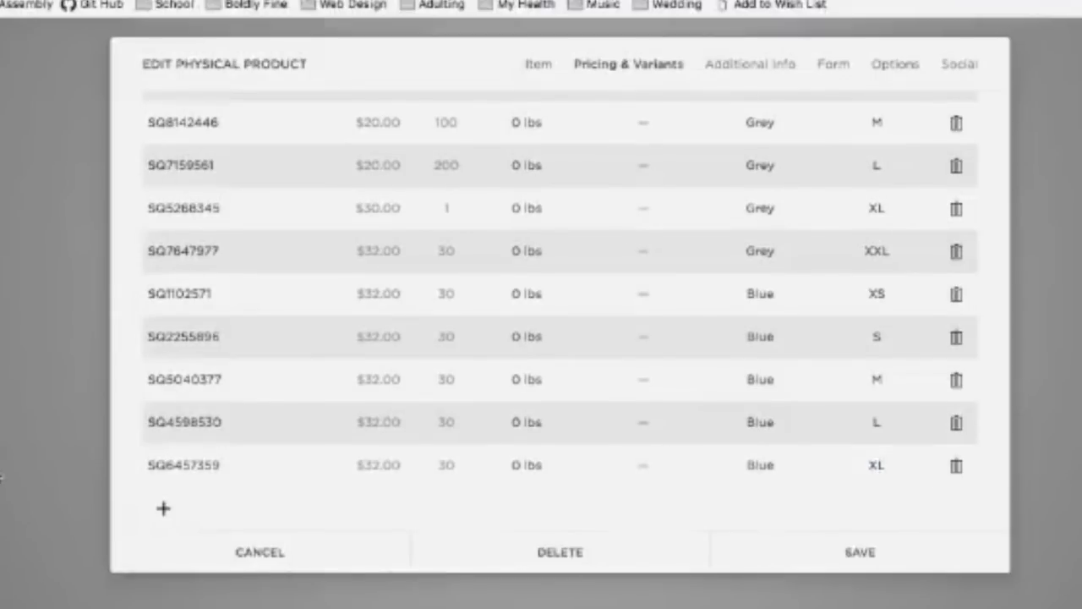
click(163, 509)
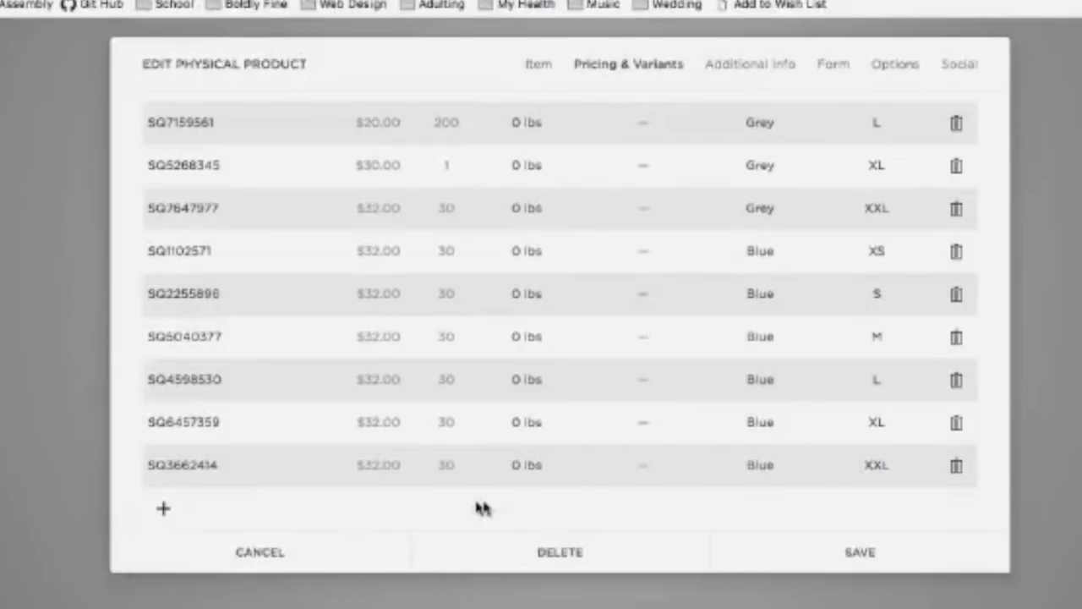
Step: Scroll through the 12-variant table to review the Blue XS–XXL rows
scroll(377, 487, up, 1)
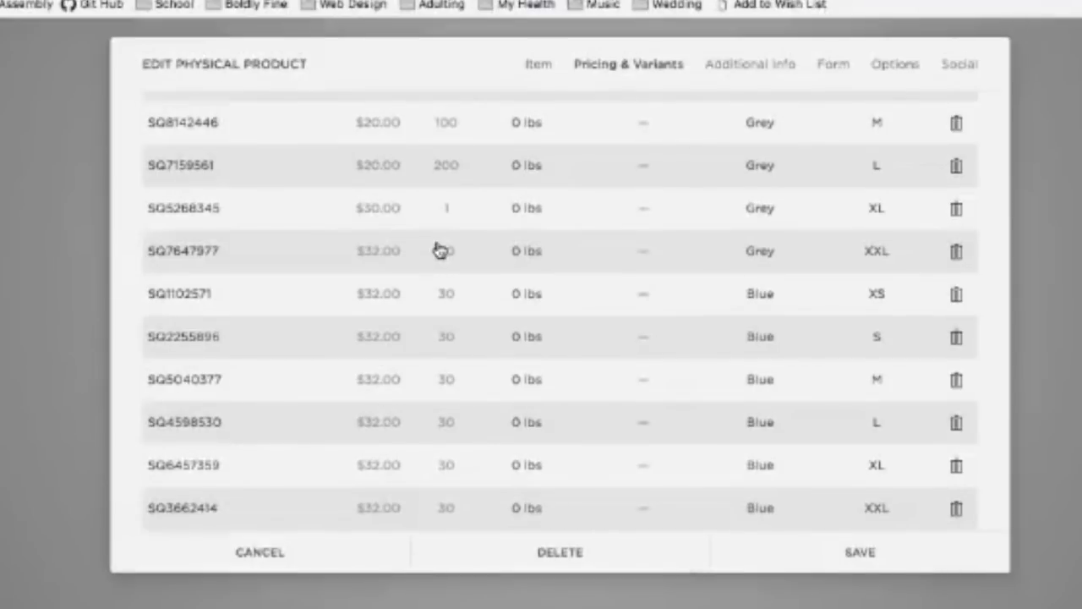
scroll(437, 271, up, 2)
scroll(437, 272, up, 2)
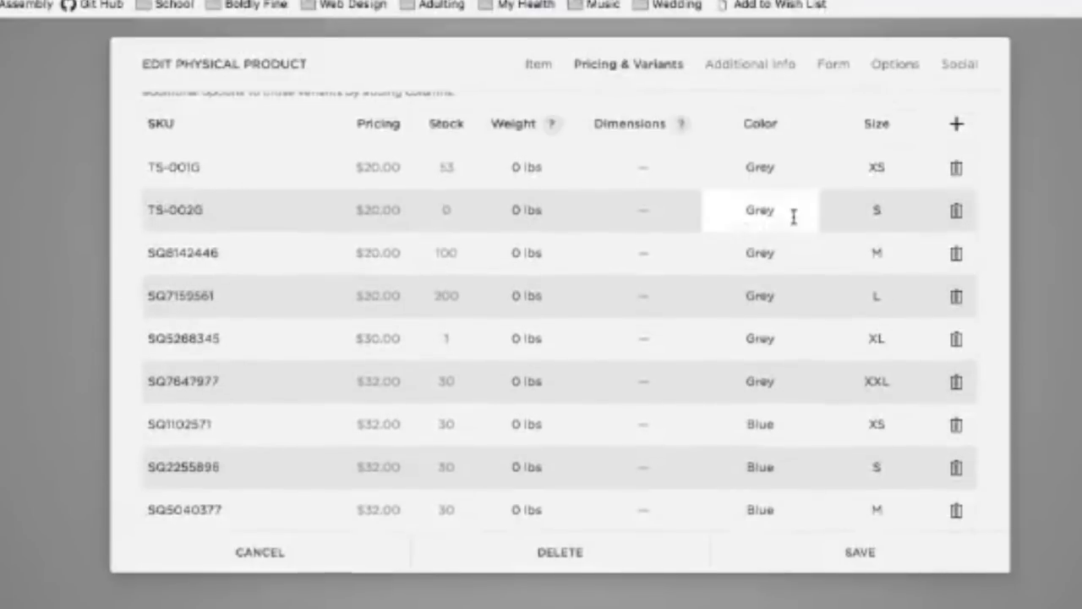
scroll(769, 224, down, 5)
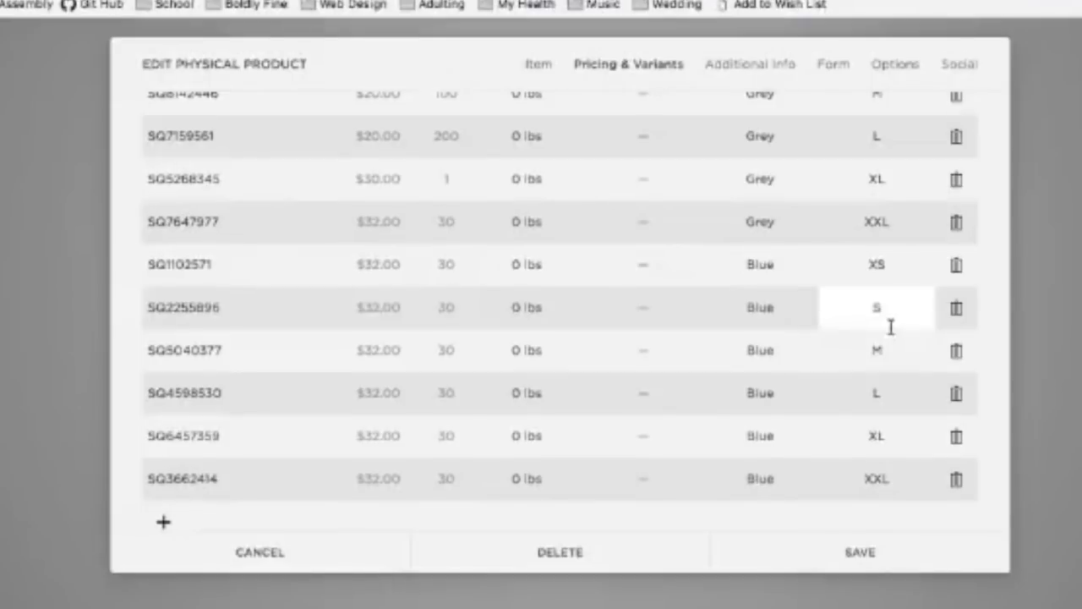
scroll(886, 342, down, 2)
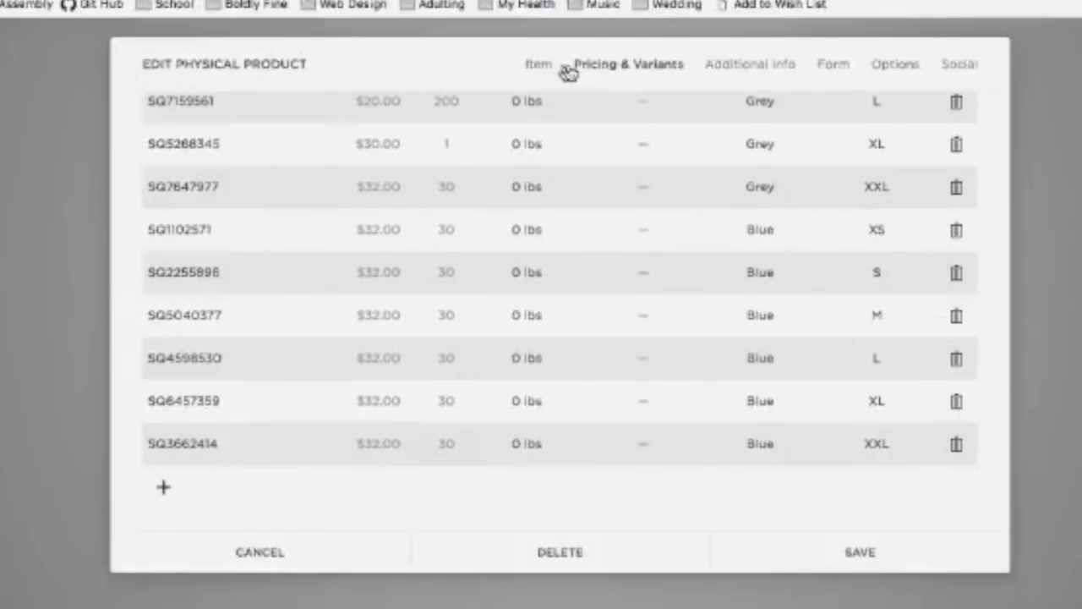
click(536, 68)
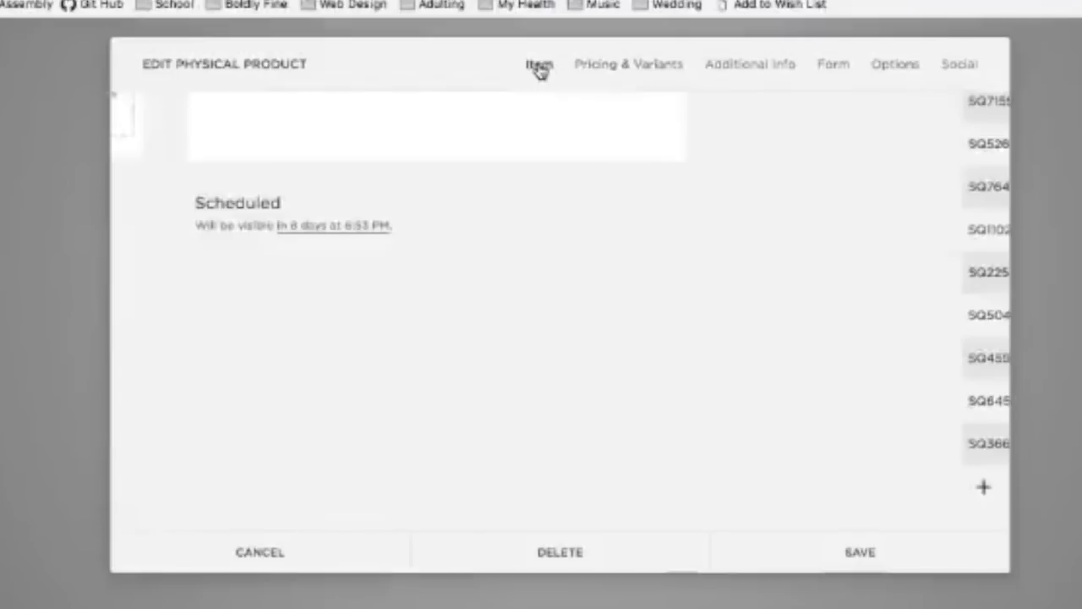
Step: Set the newest variant's price to $20.00 and update its sale price
click(649, 63)
scroll(724, 434, down, 3)
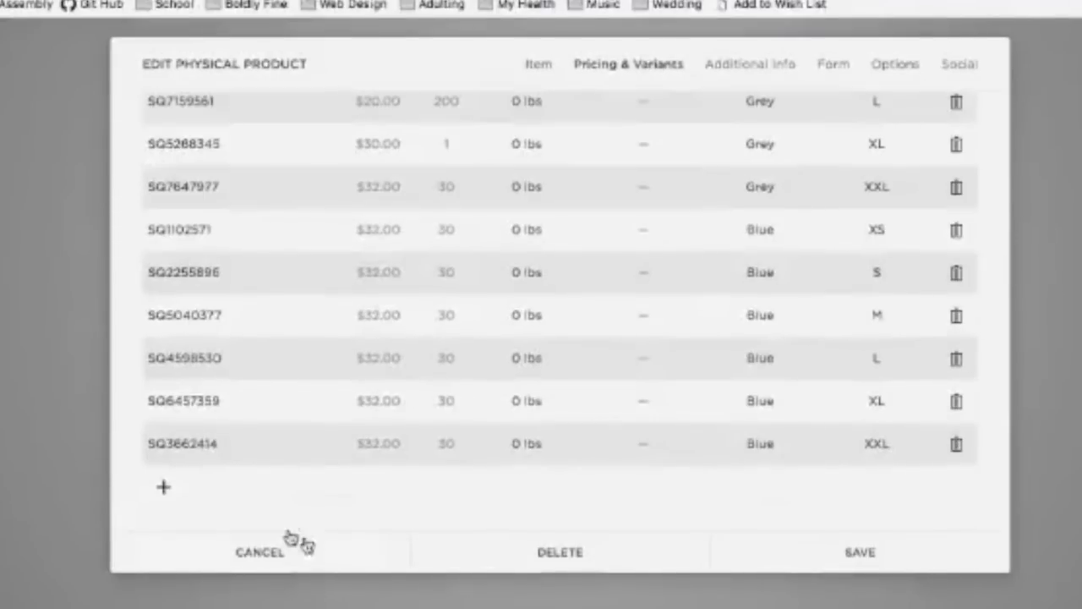
click(387, 448)
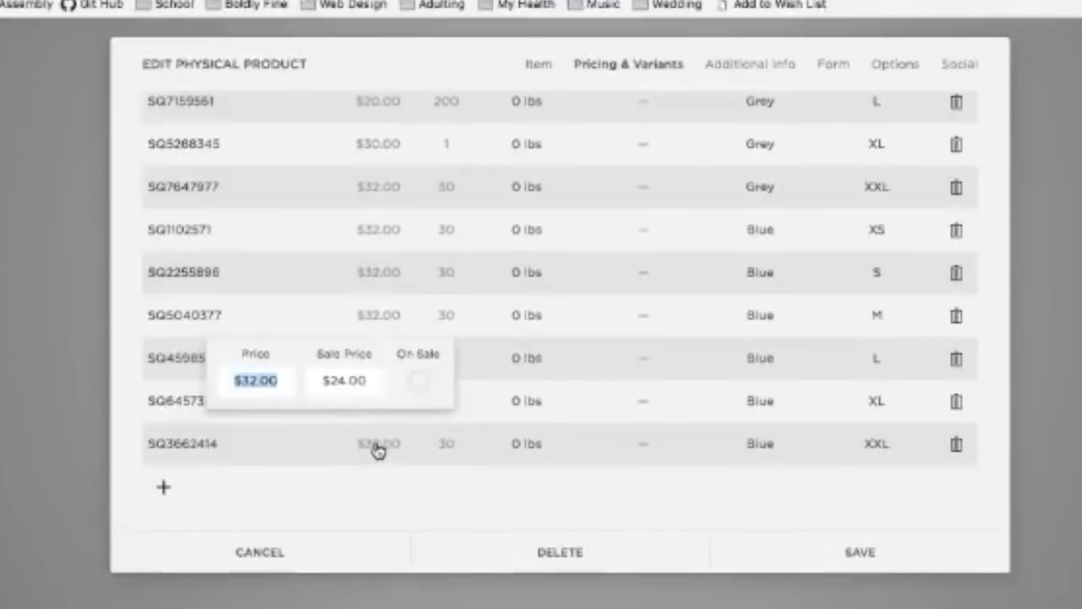
text(20)
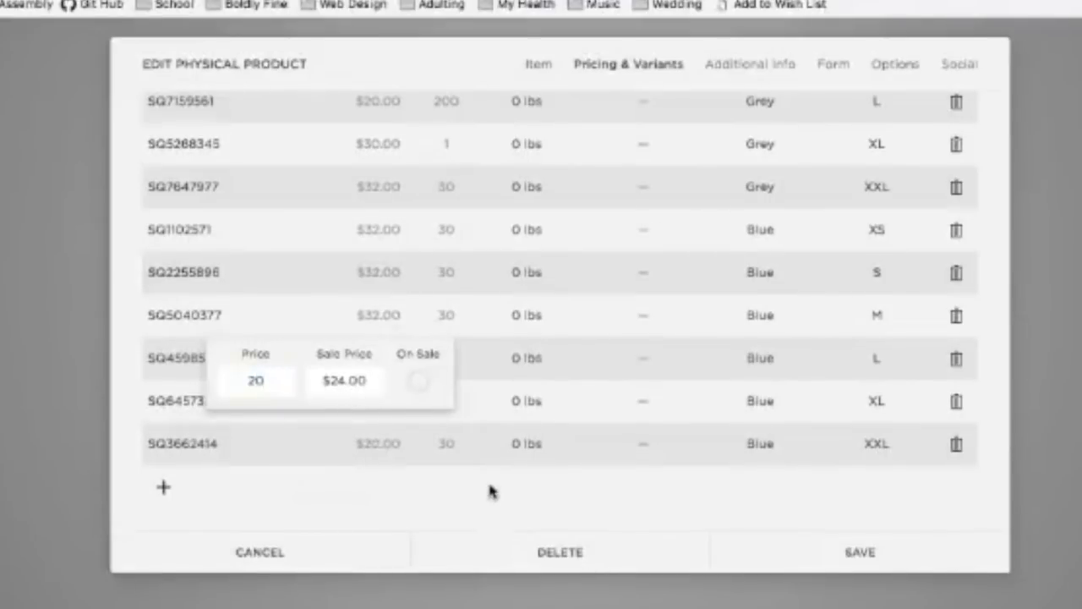
click(342, 376)
text(8)
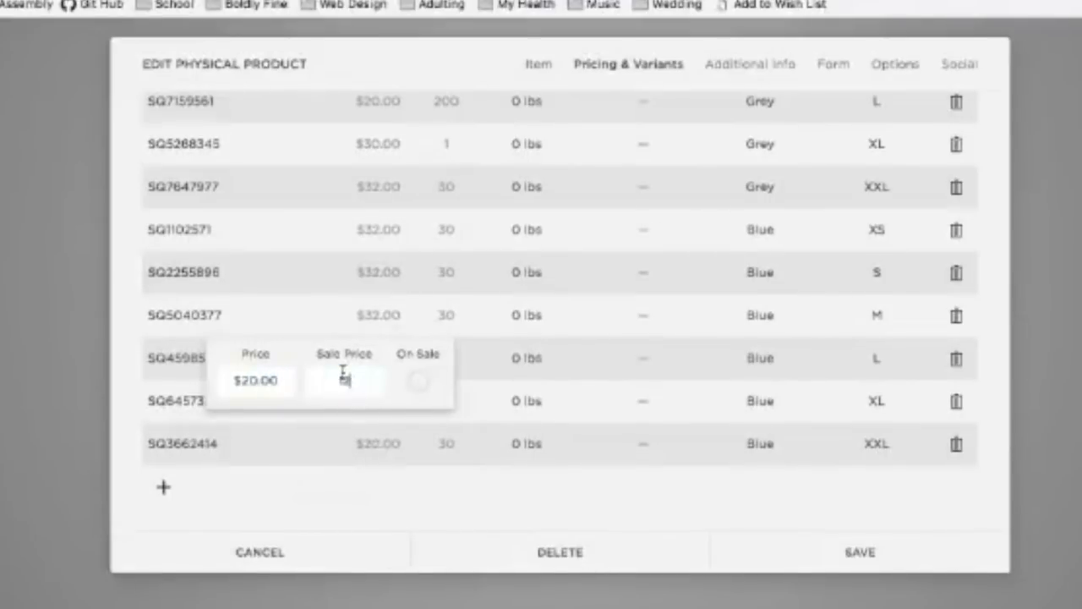
click(354, 488)
Step: Make the newest variant Green, size XS, with 25 in stock
click(746, 451)
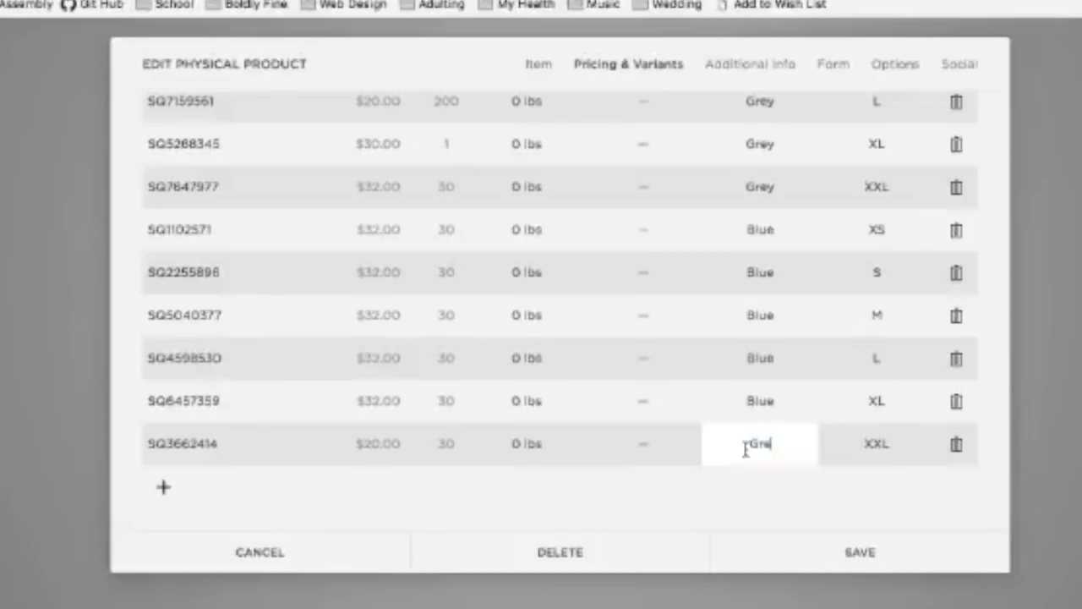
click(884, 434)
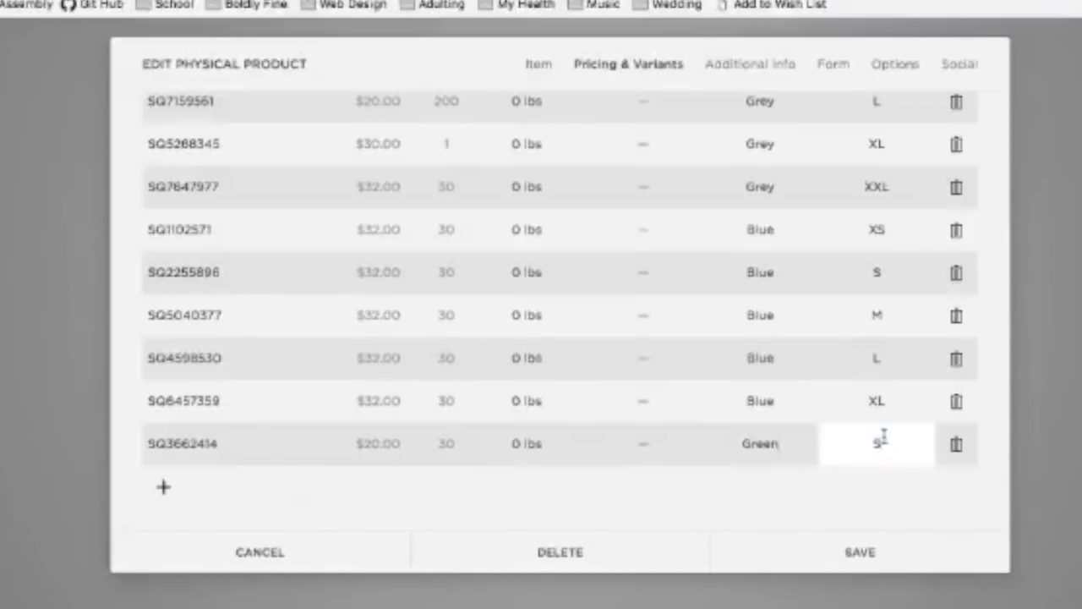
text(XS)
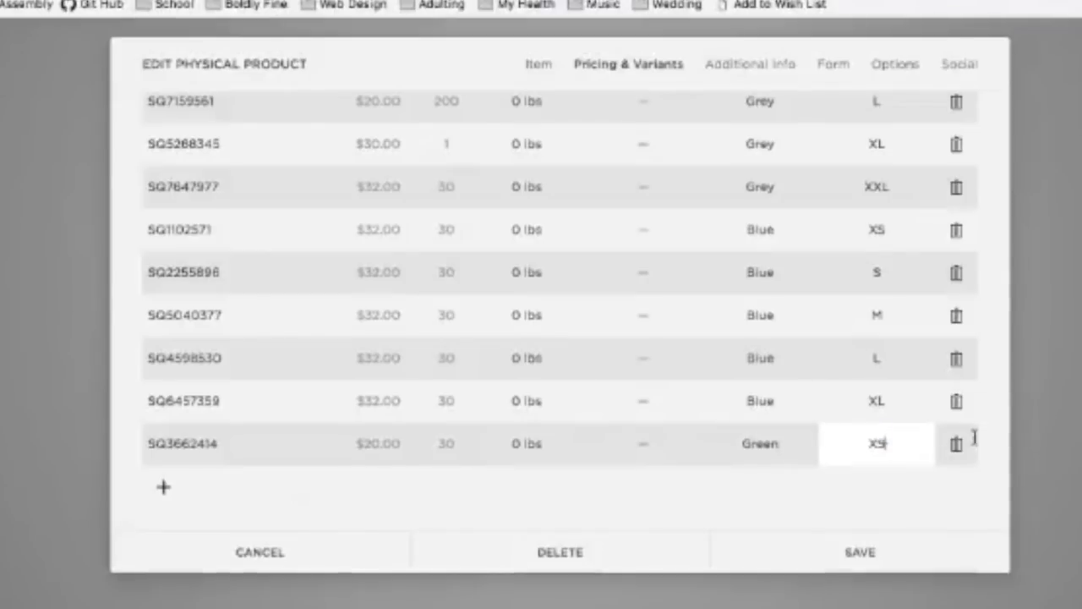
click(950, 472)
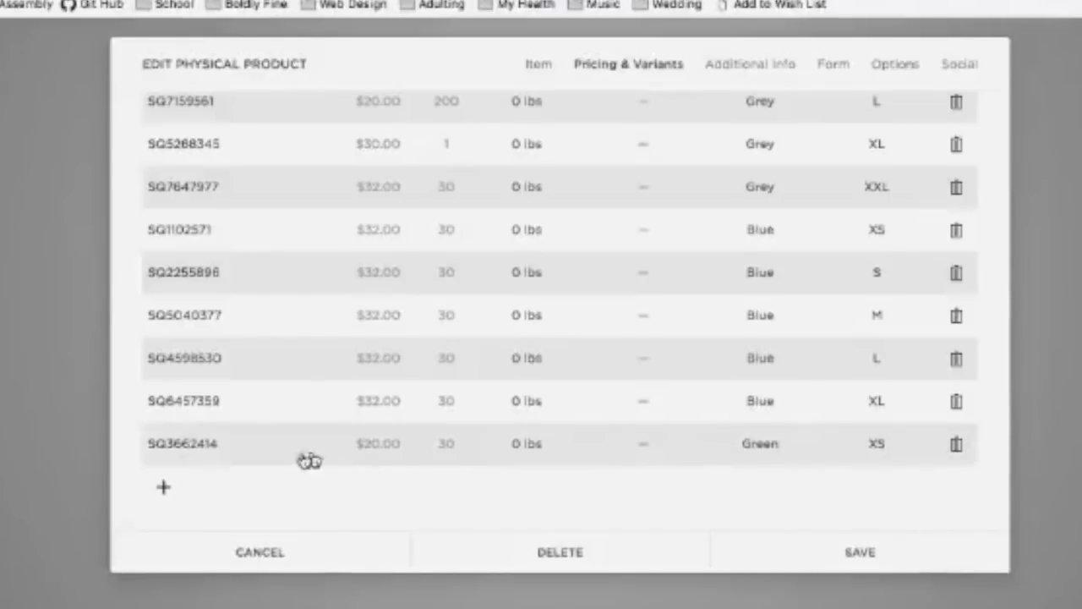
click(448, 452)
text(25)
click(524, 513)
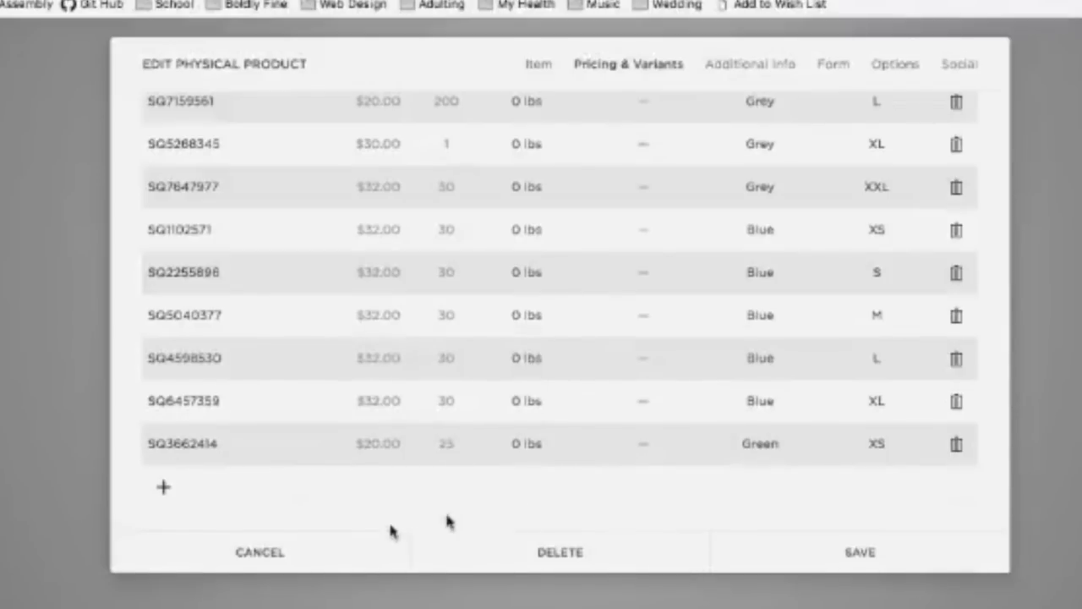
Step: Add Green variant rows sized S and M
click(165, 491)
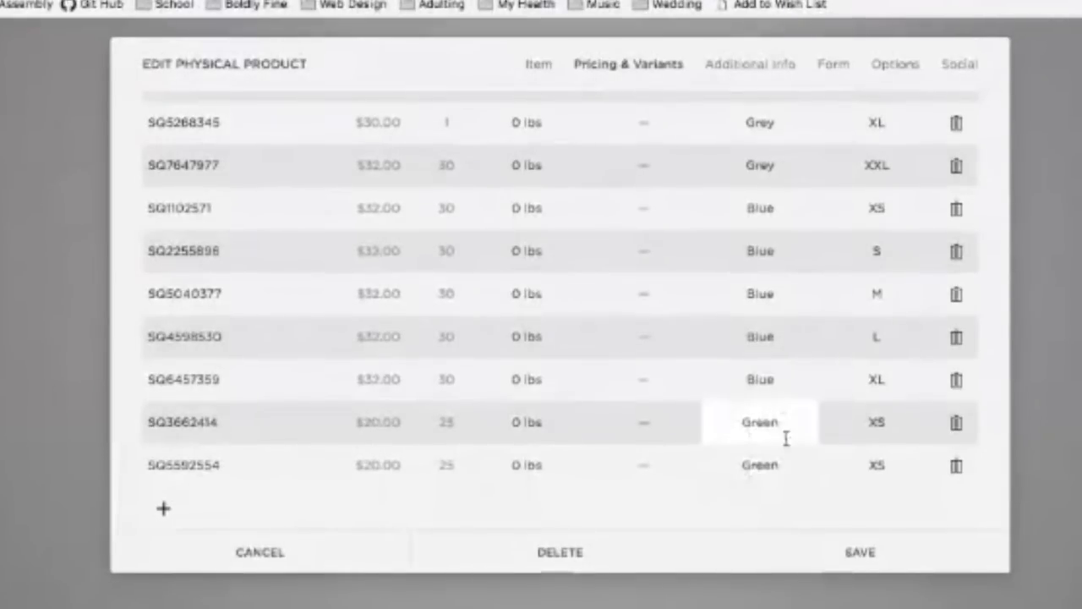
double_click(880, 461)
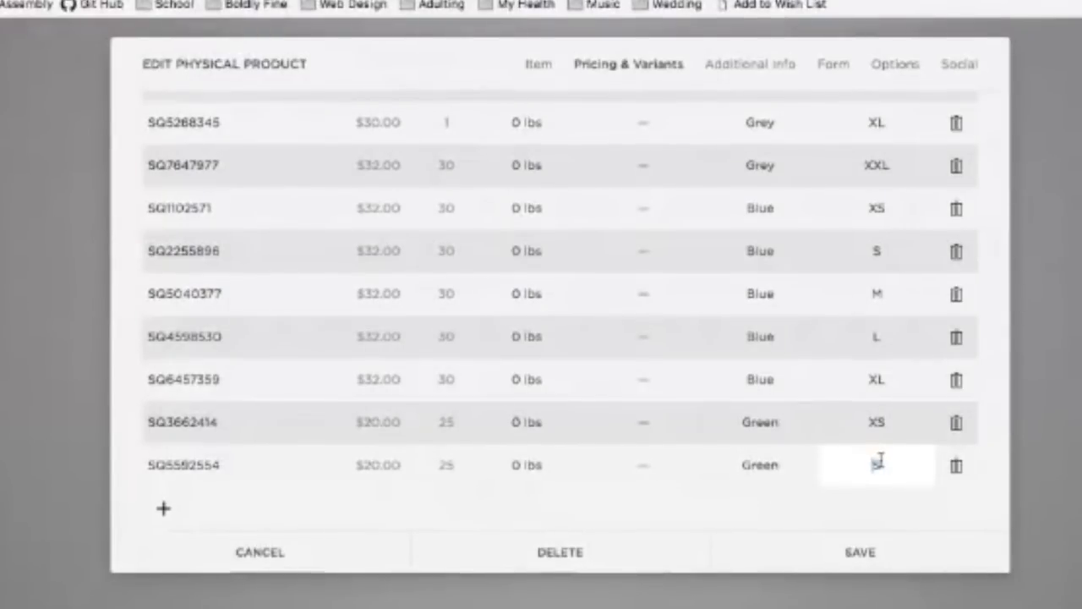
click(164, 508)
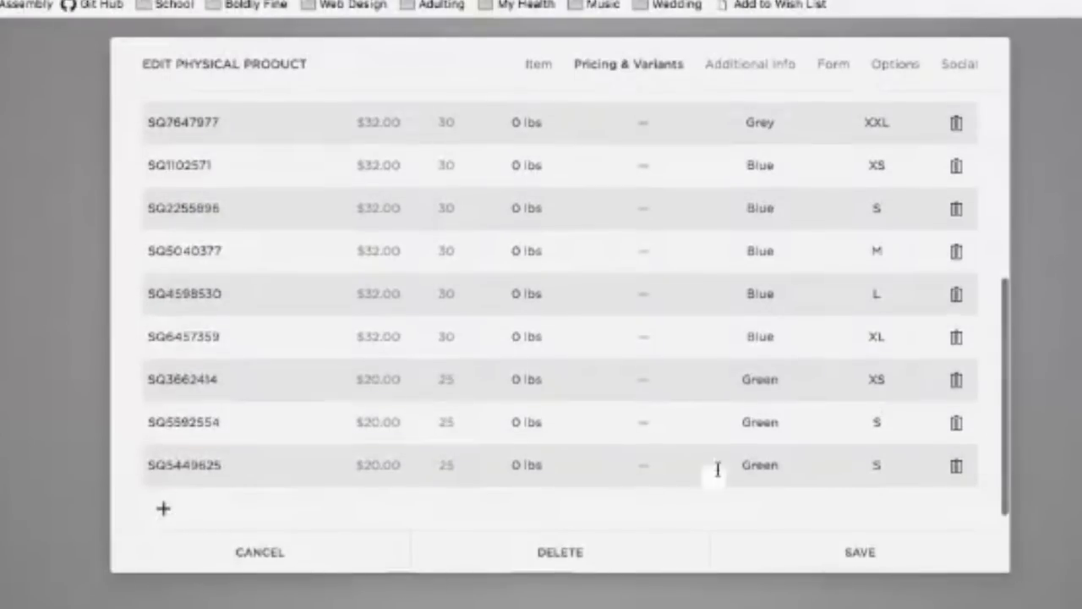
double_click(878, 463)
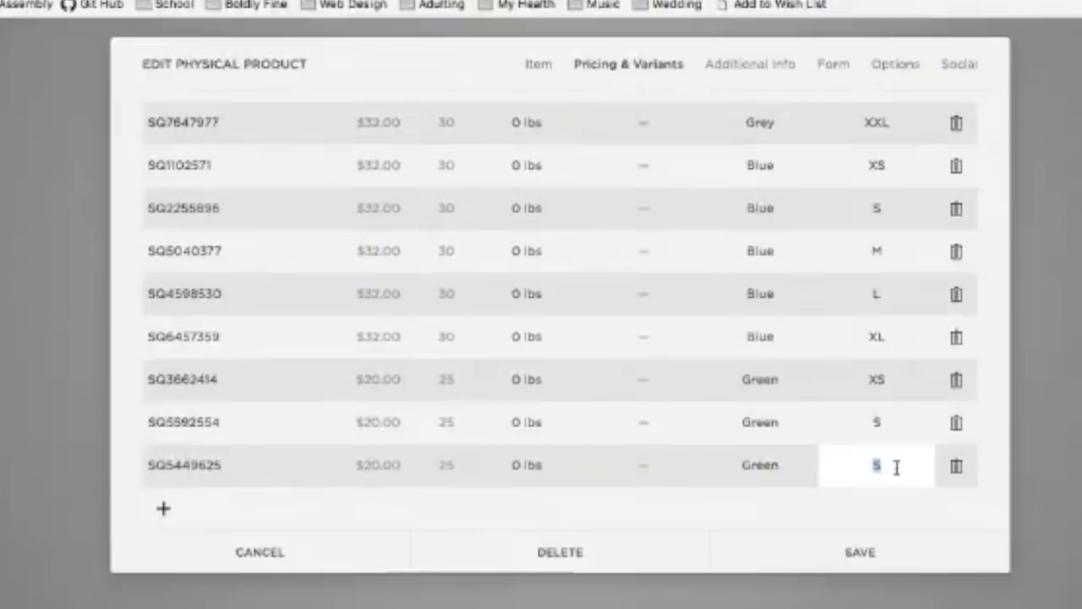
Step: Add Green variant rows for sizes L, XL, XXL and XXXL at $20.00 with 25 in stock
text(M)
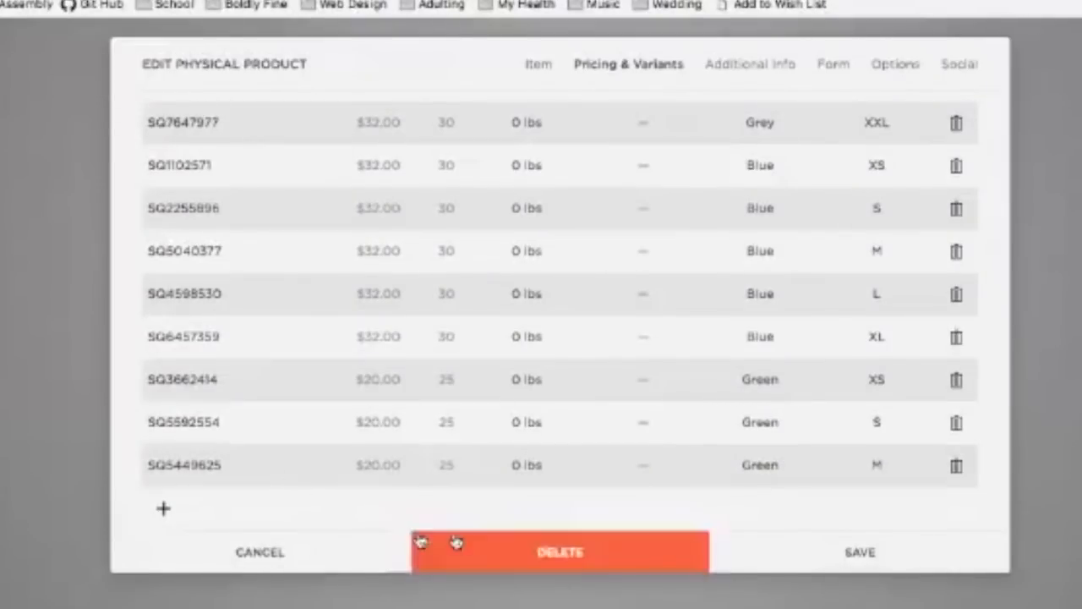
click(167, 510)
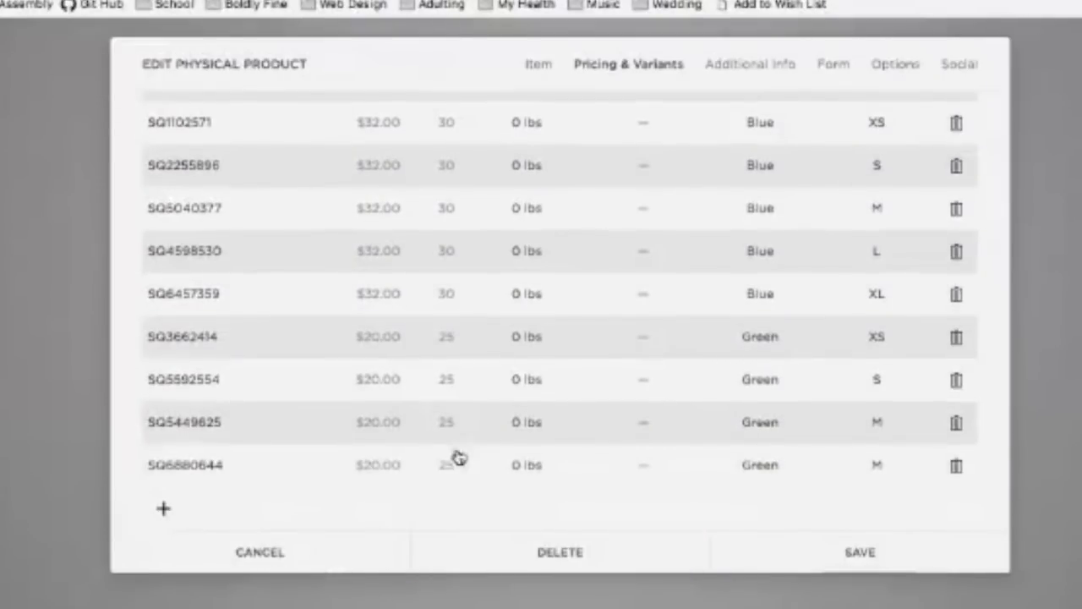
click(380, 465)
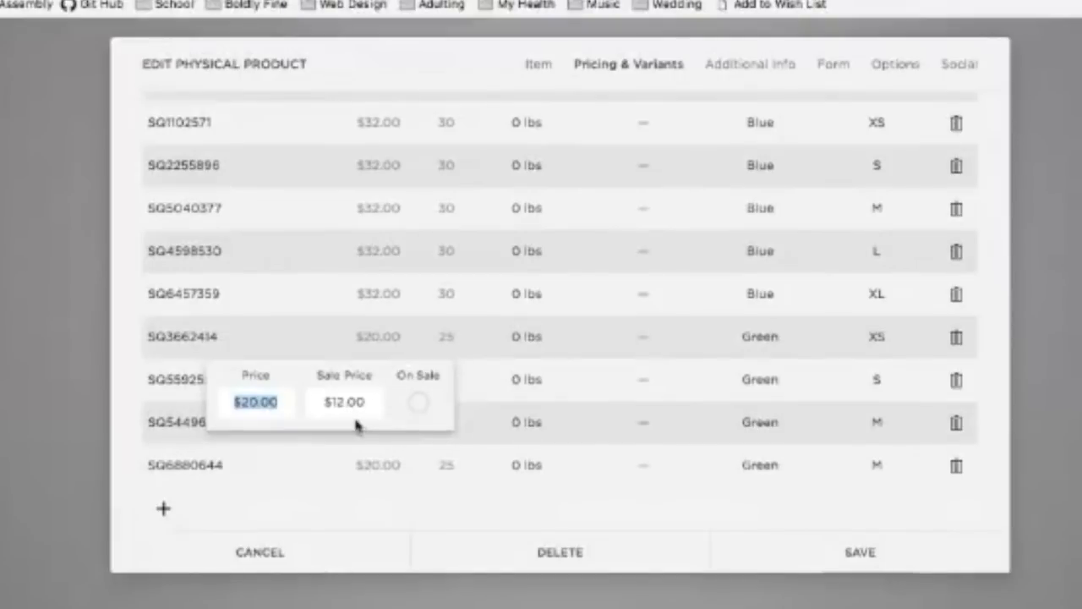
click(508, 504)
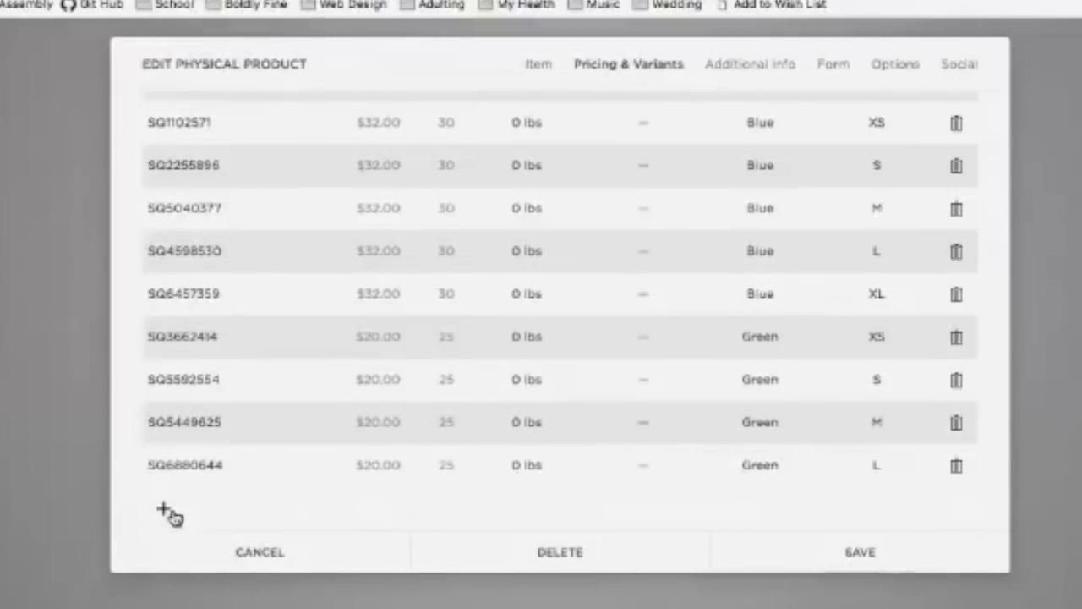
click(165, 509)
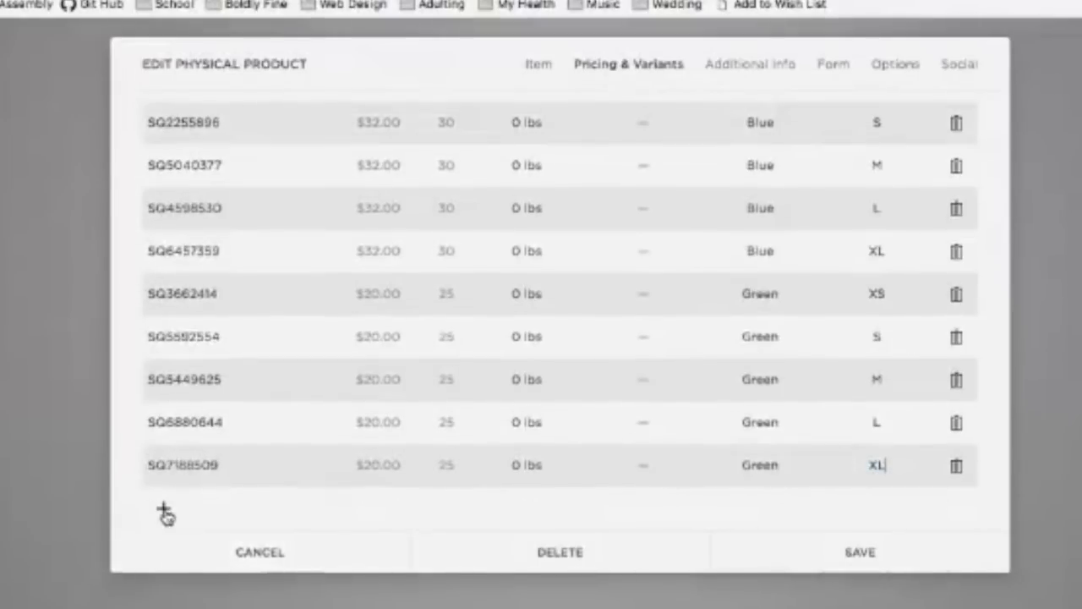
click(165, 512)
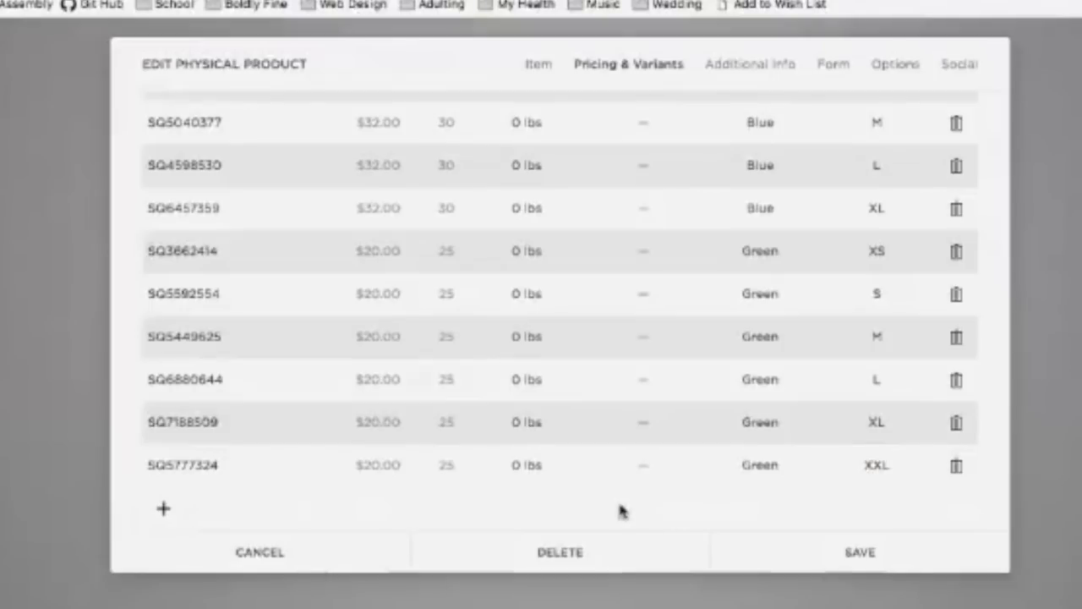
click(161, 510)
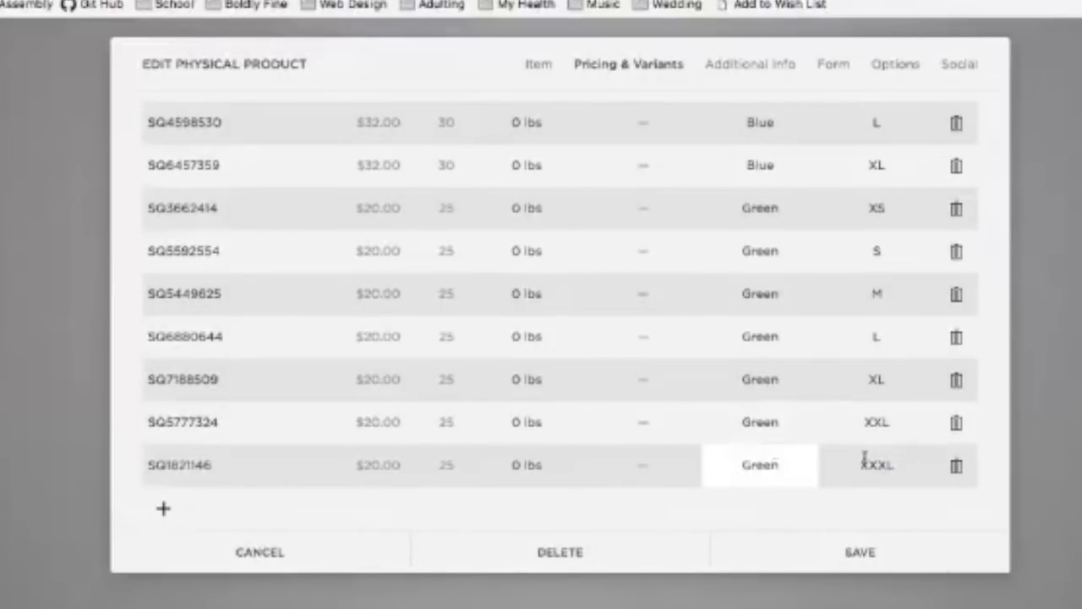
scroll(870, 454, up, 6)
scroll(870, 454, down, 7)
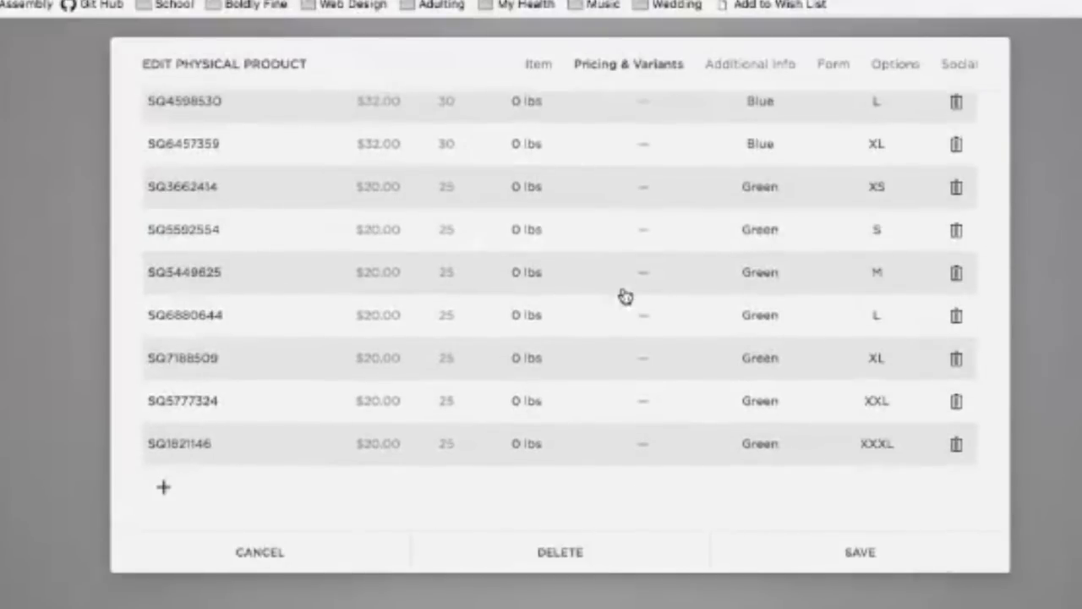
Step: Change the Grey XS variant's SKU from TS-001G to TS-Gr-XS
scroll(770, 388, up, 7)
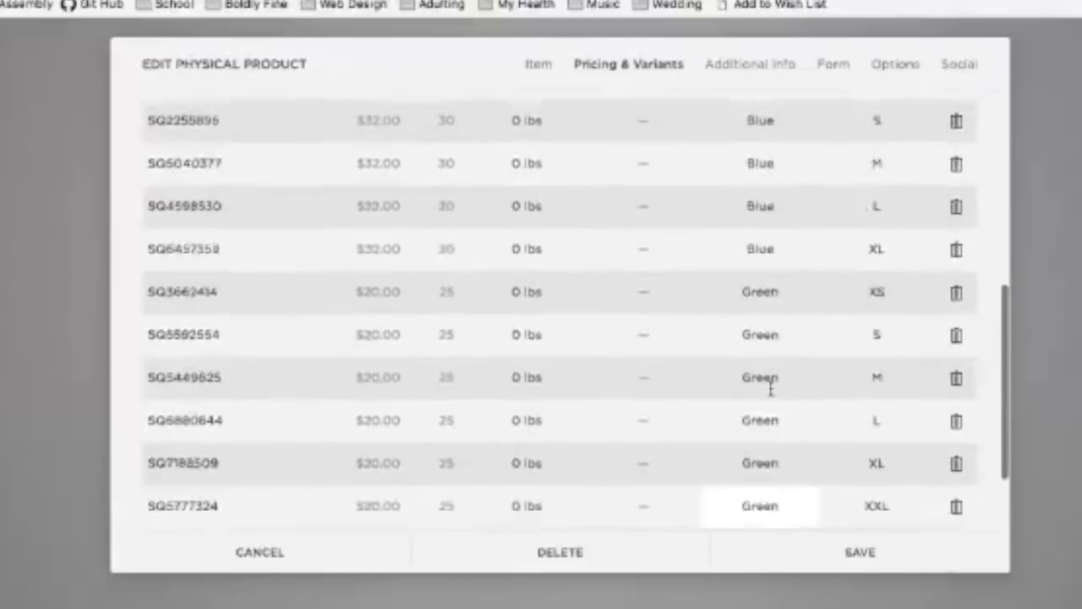
scroll(770, 388, up, 1)
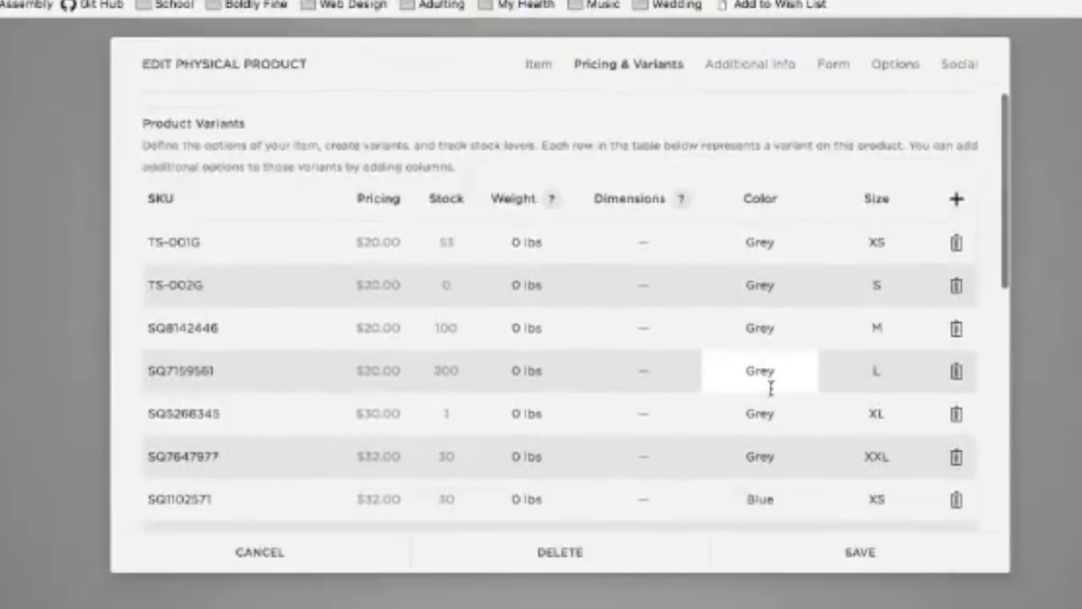
scroll(579, 222, down, 8)
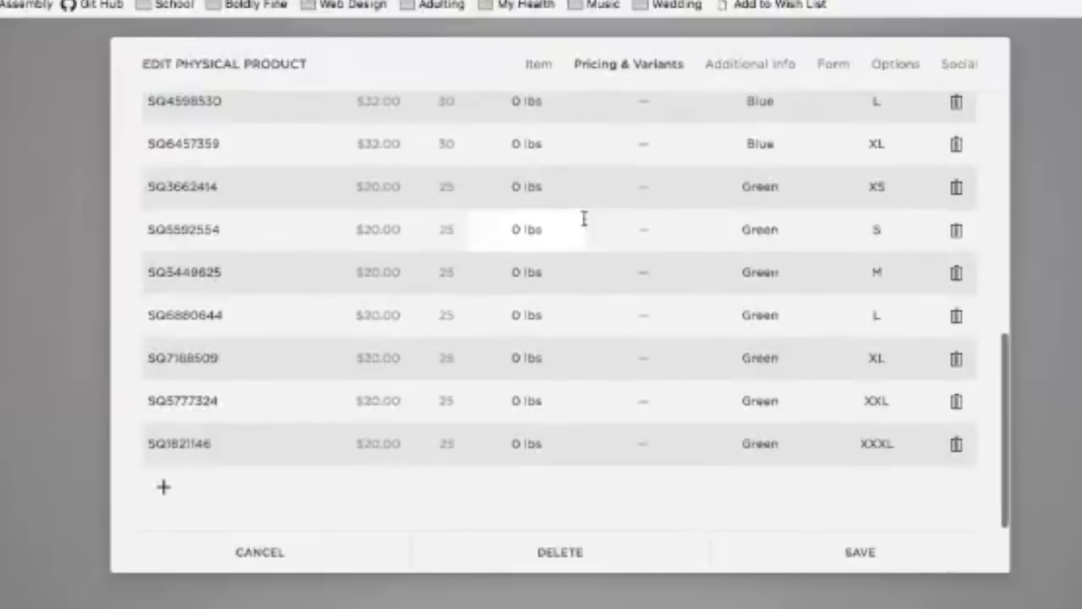
scroll(589, 291, up, 8)
scroll(583, 284, down, 2)
scroll(579, 276, down, 5)
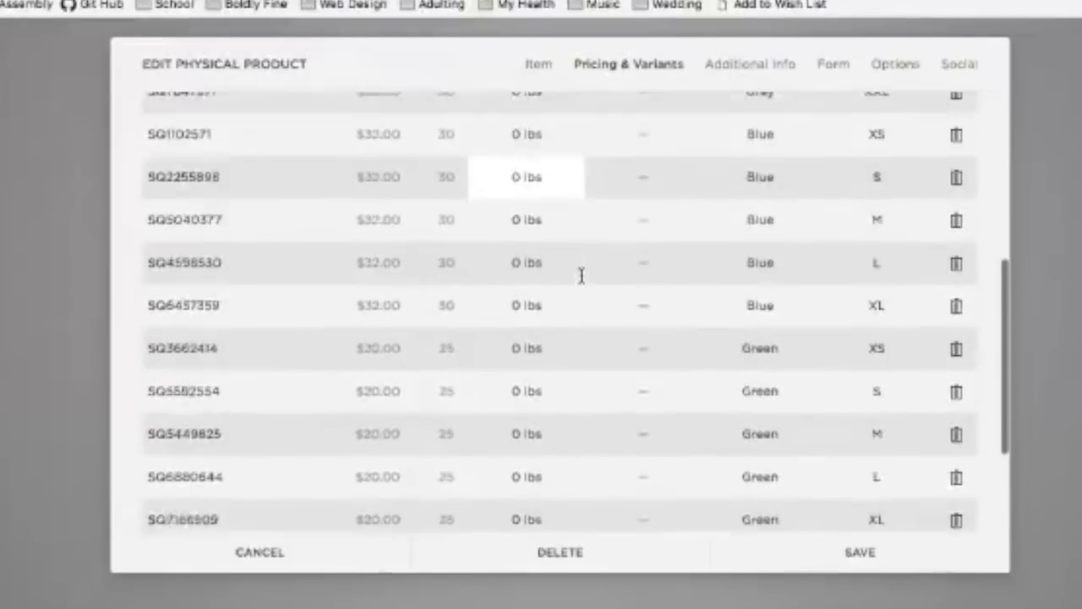
scroll(579, 273, up, 5)
scroll(579, 273, down, 6)
scroll(582, 275, up, 6)
scroll(580, 273, up, 3)
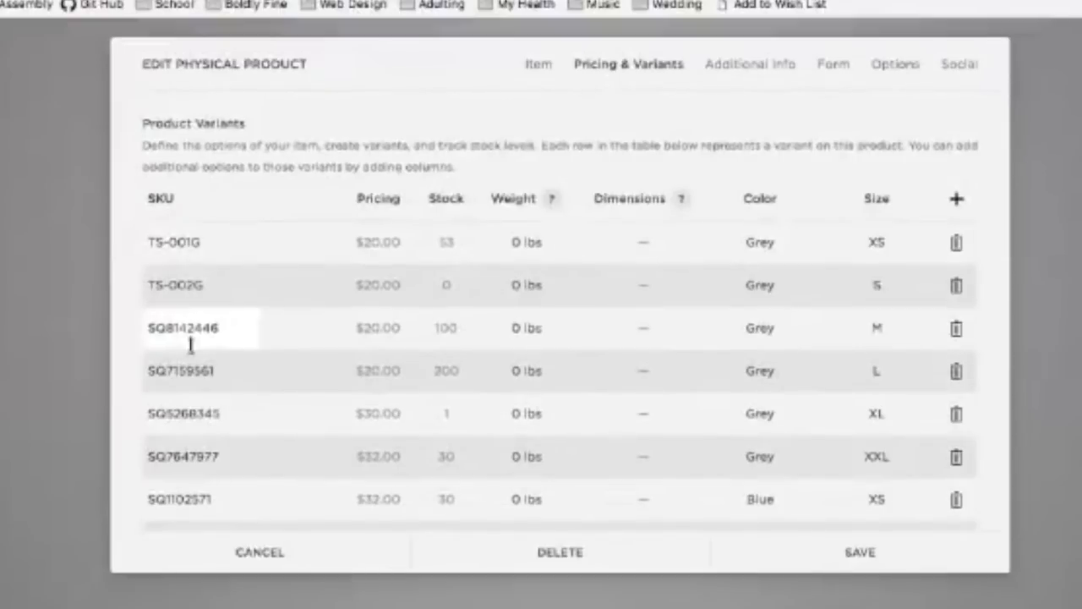
triple_click(194, 241)
click(199, 237)
click(168, 272)
scroll(175, 355, down, 1)
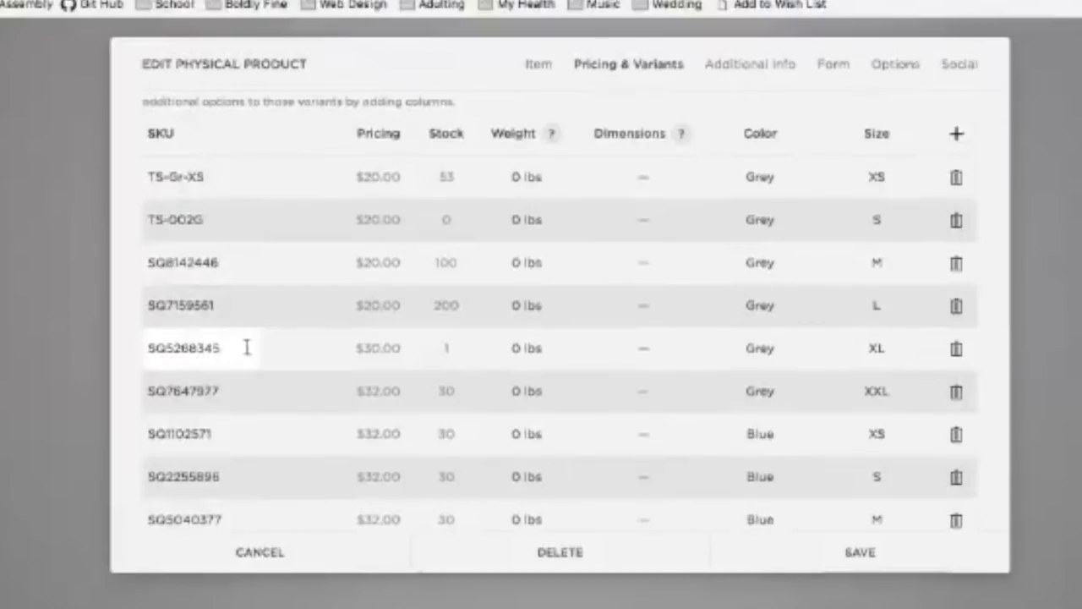
scroll(243, 348, up, 1)
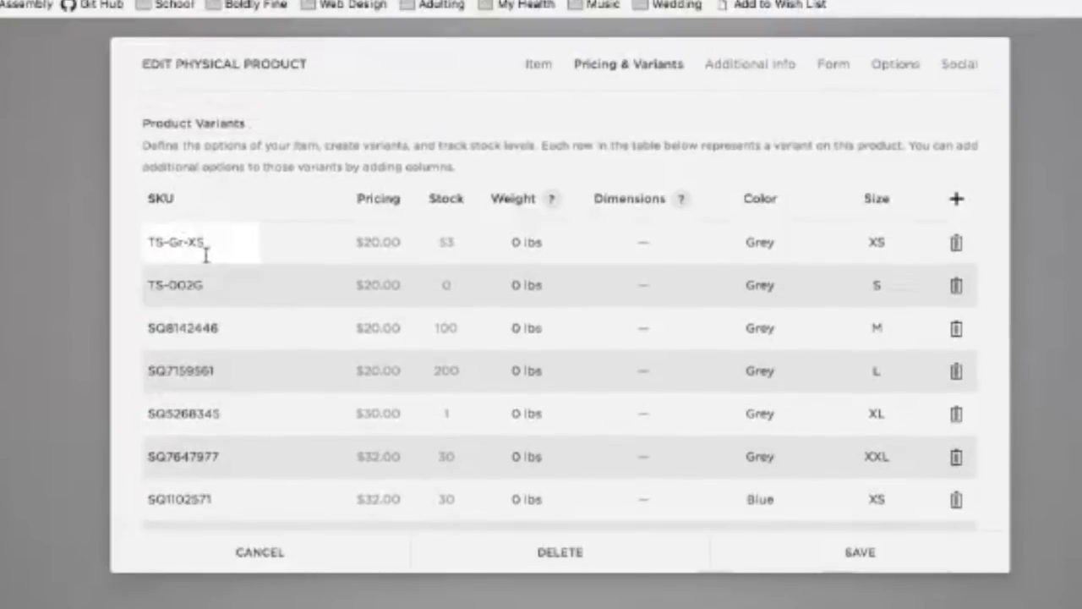
scroll(229, 306, down, 8)
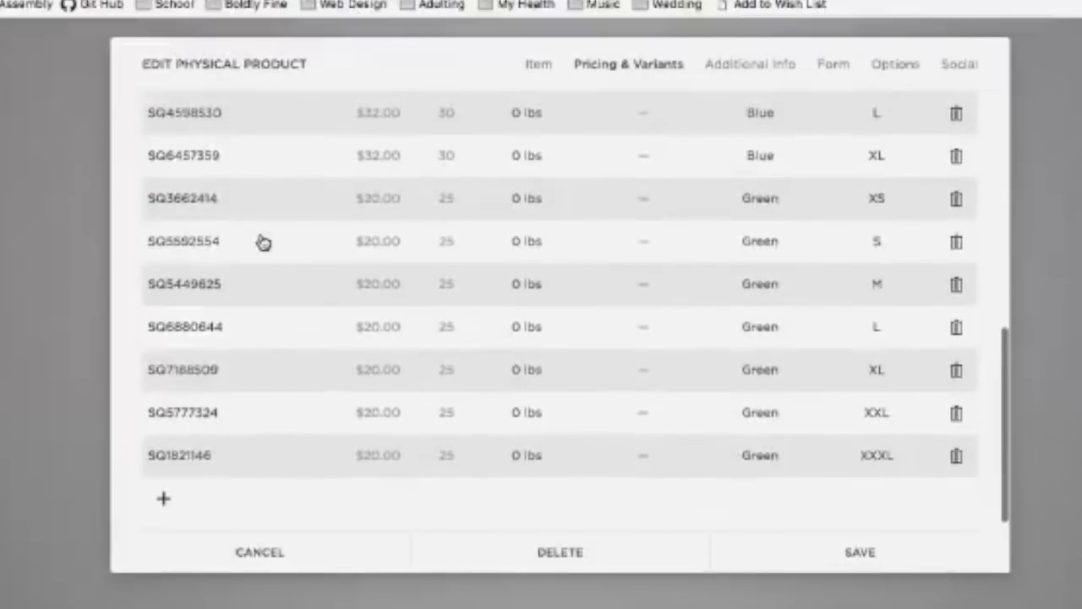
scroll(236, 230, up, 8)
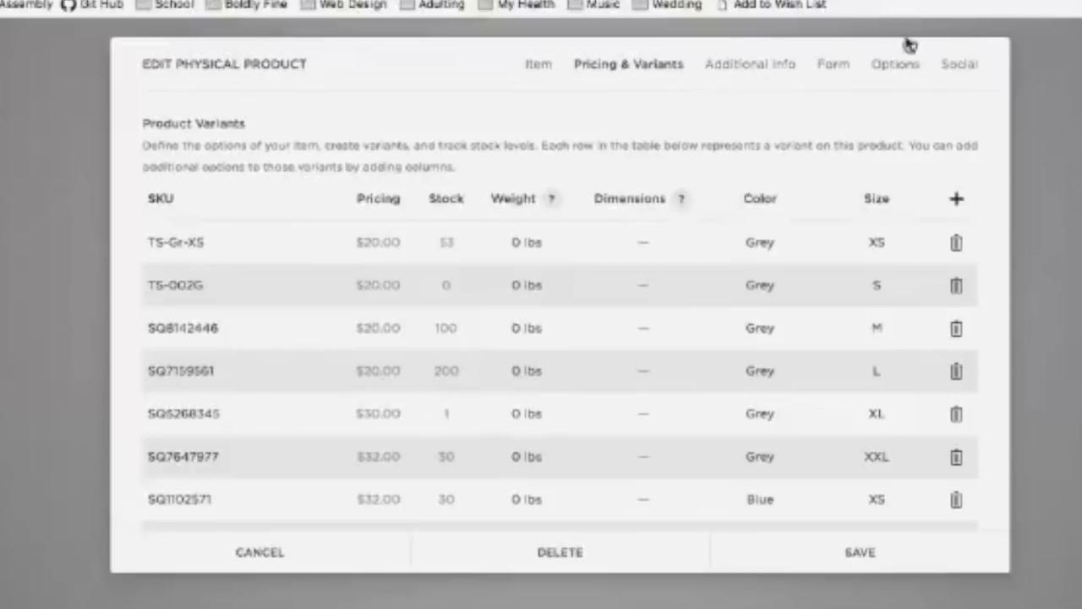
Step: Switch to the Additional Info section and place the cursor in its empty text area
click(751, 76)
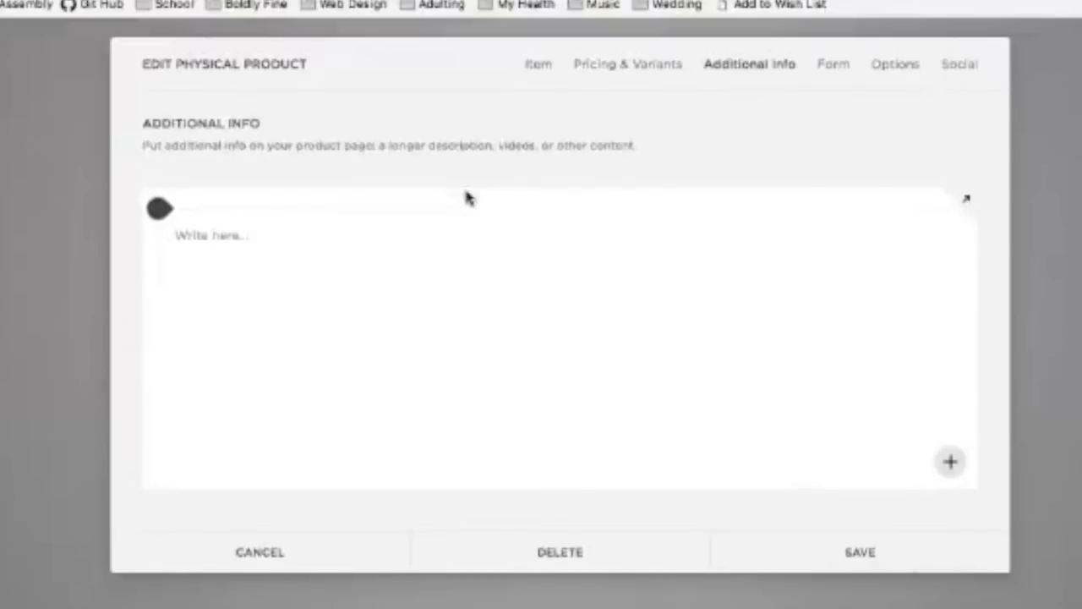
mouse_move(321, 215)
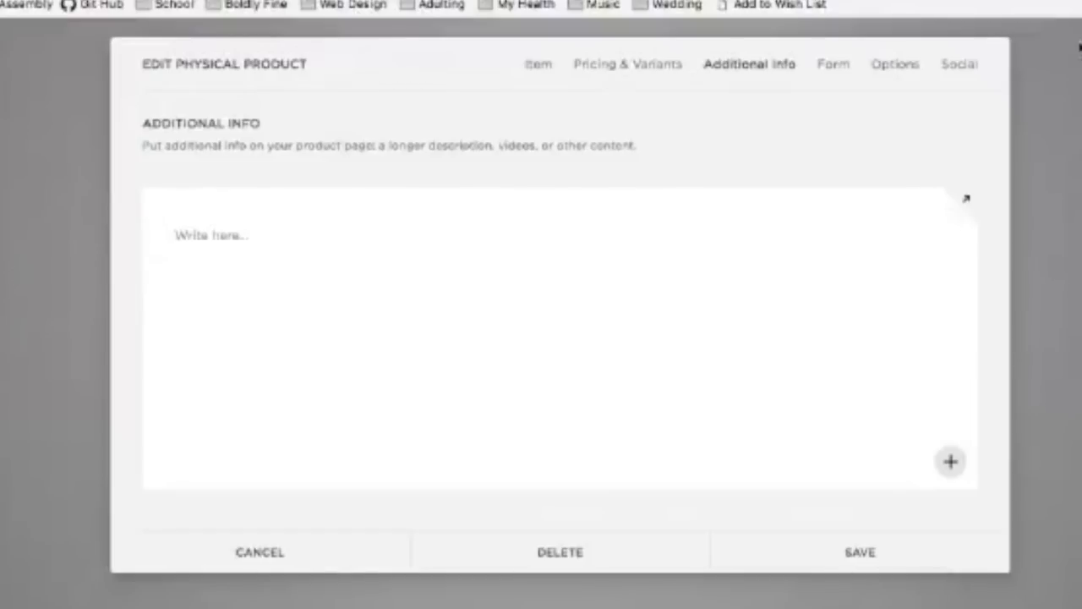
mouse_move(294, 250)
click(185, 239)
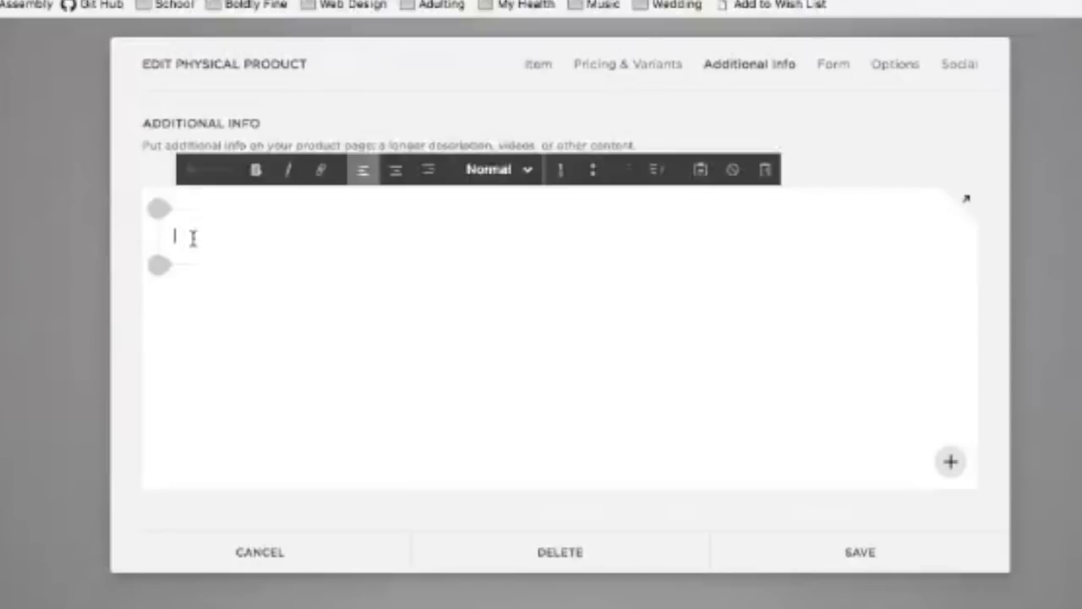
click(664, 64)
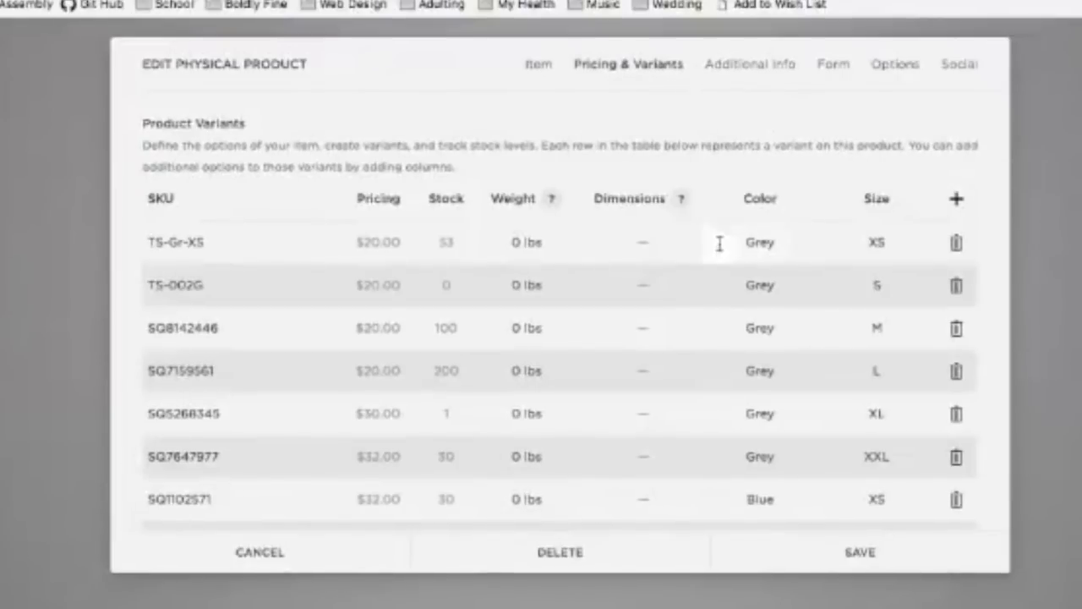
click(775, 69)
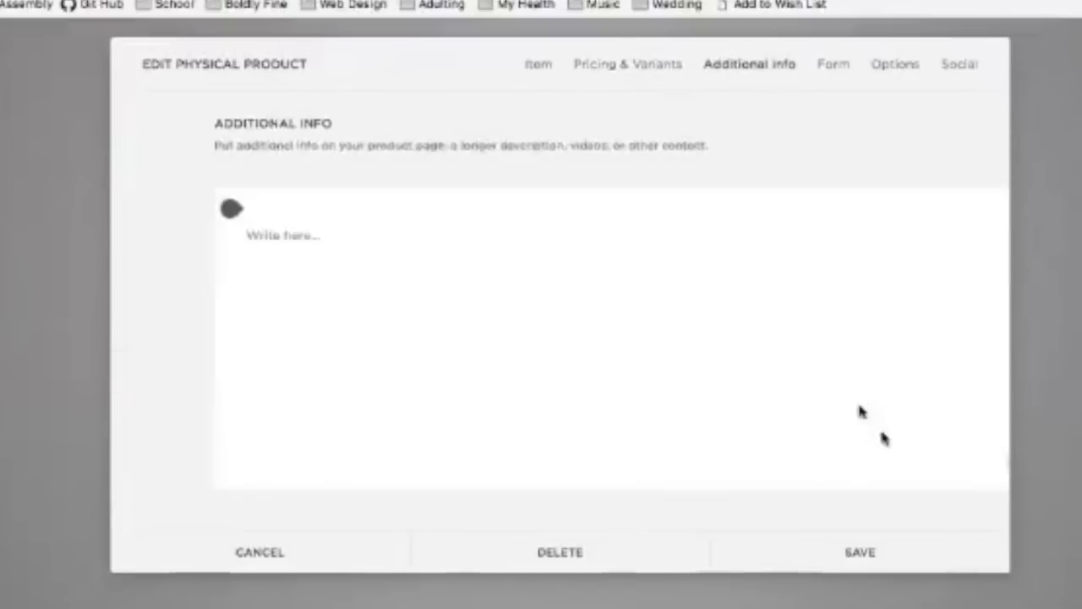
click(352, 232)
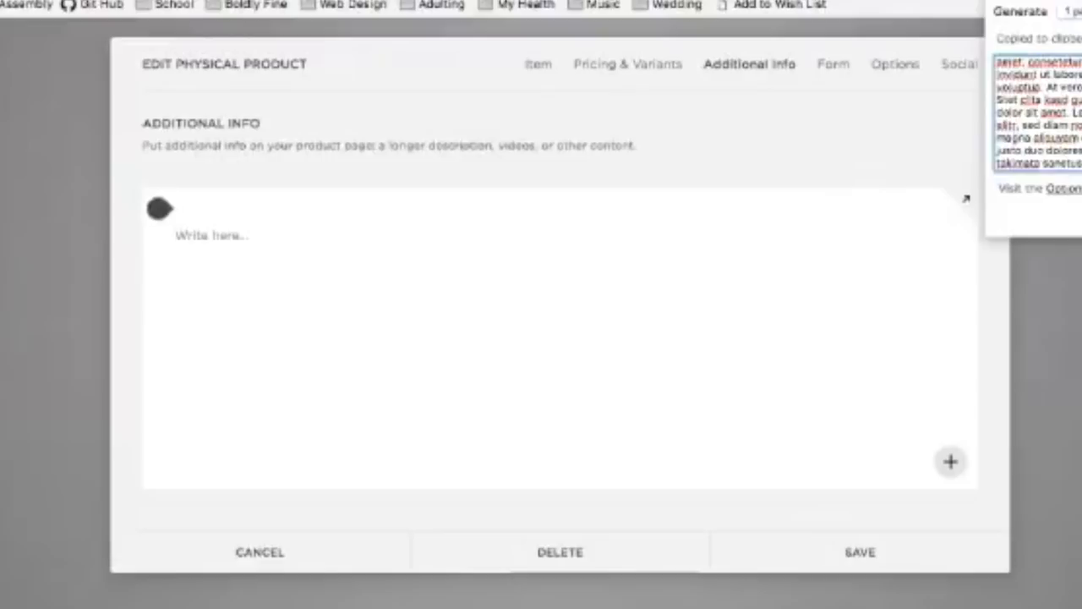
Step: Paste two generated paragraphs of Lorem ipsum into the Additional Info text area
click(1073, 11)
click(1073, 25)
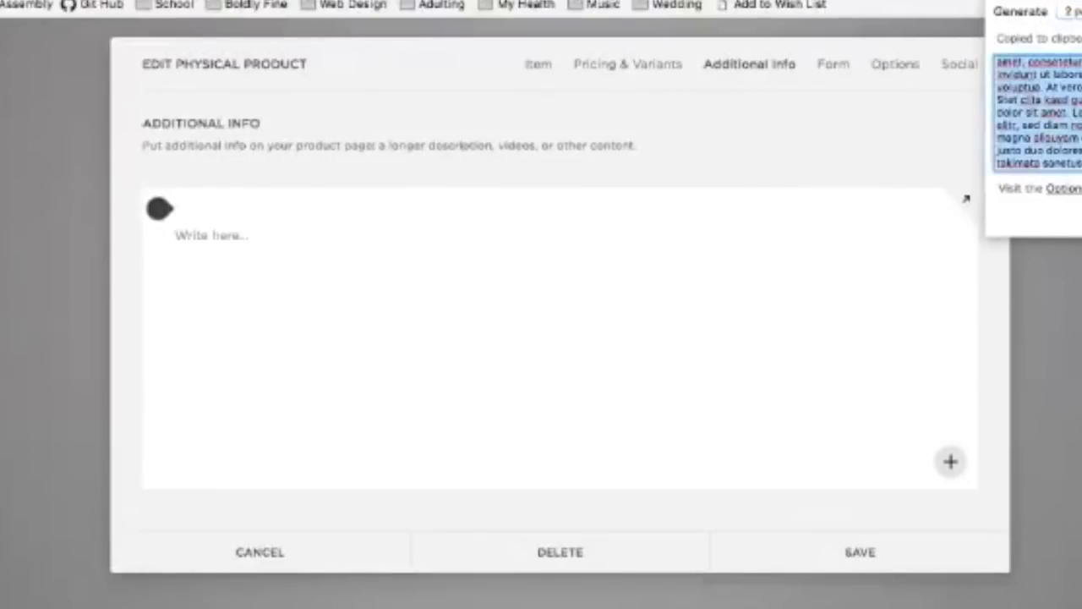
click(541, 325)
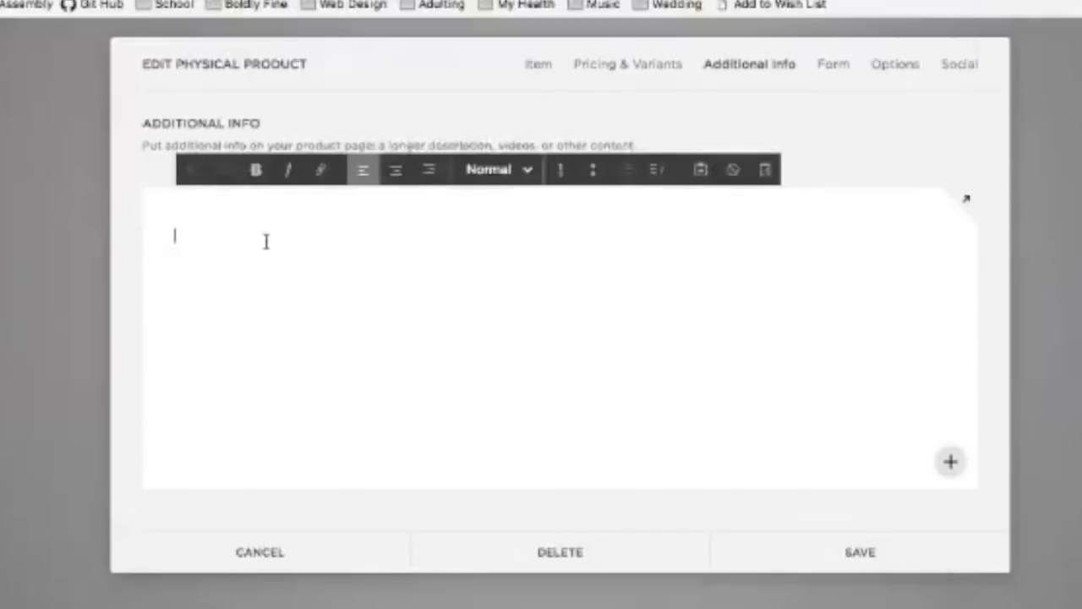
text(Lorem ipsum dolor sit amet, consetetur sadipscing elitr, sed diam nonumy eirmod tempor invidunt ut labore et dolore magna aliquyam erat, sed diam voluptua. At vero eos et accusam et justo duo dolores et ea rebum. Stet clita kasd gubergren, no sea takimata sanctus est Lorem ipsum dolor sit amet. Lorem ipsum dolor sit amet, consetetur sadipscing elitr, sed diam nonumy eirmod tempor invidunt ut labore et dolore magna aliquyam erat, sed diam voluptua. At vero eos et accusam et justo duo dolores et ea rebum. Stet clita kasd gubergren, no sea takimata sanctus est Lorem ipsum dolor sit amet. Lorem ipsum dolor sit amet, consetetur sadipscing elitr, sed diam nonumy eirmod tempor invidunt ut labore et dolore magna aliquyam erat, sed diam voluptua. At vero eos et accusam et justo duo dolores et ea rebum. Stet clita kasd gubergren, no sea takimata sanctus est Lorem ipsum dolor sit amet.  Duis autem vel eum iriure dolor in hendrerit in vulputate velit esse molestie consequat, vel illum dolore eu feugiat nulla facilisis at vero eros et accumsan et iusto odio dignissim qui blandit praesent luptatum zzril delenit augue duis dolore te feugait nulla facilisi. Lorem ipsum dolor sit amet, consectetuer adipiscing elit, sed diam nonummy nibh euismod tincidunt ut laoreet dolore magna aliquam erat volutpat.)
Step: Insert a Carousel gallery block below the Lorem ipsum text
scroll(282, 271, down, 1)
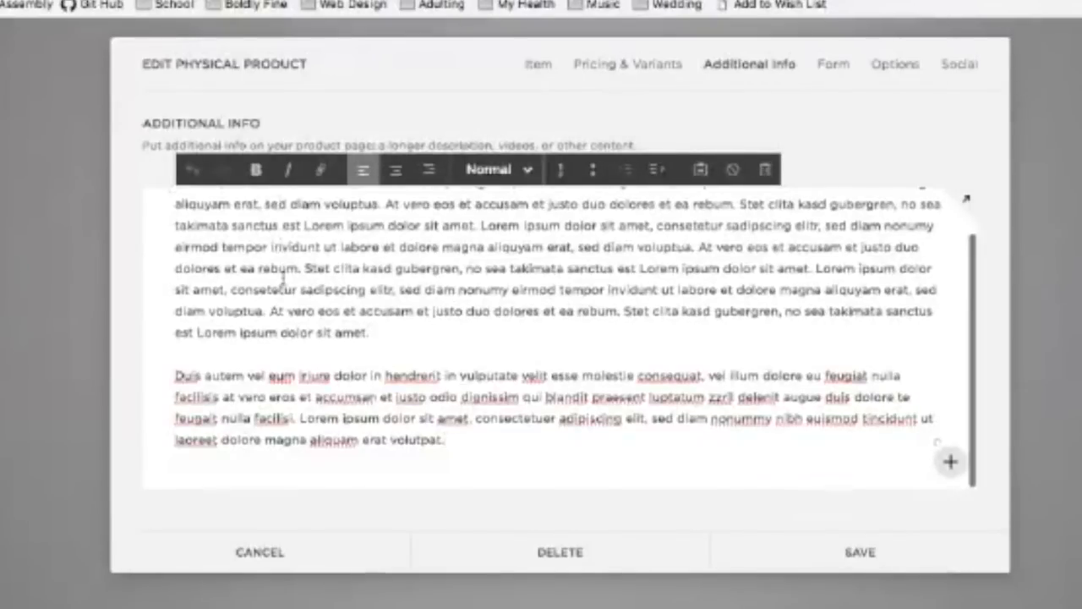
click(155, 469)
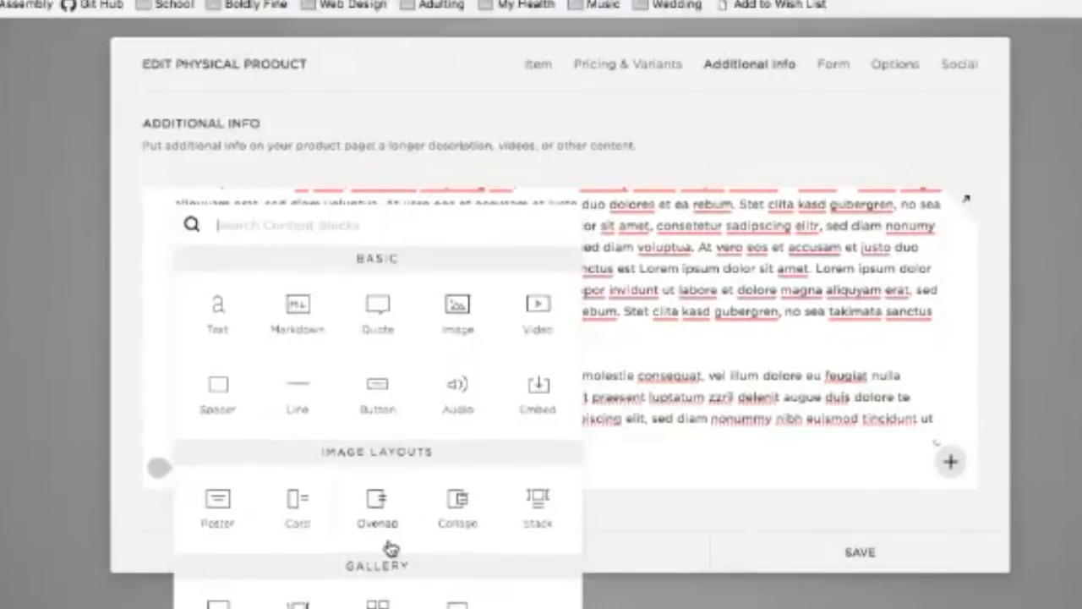
scroll(390, 547, down, 3)
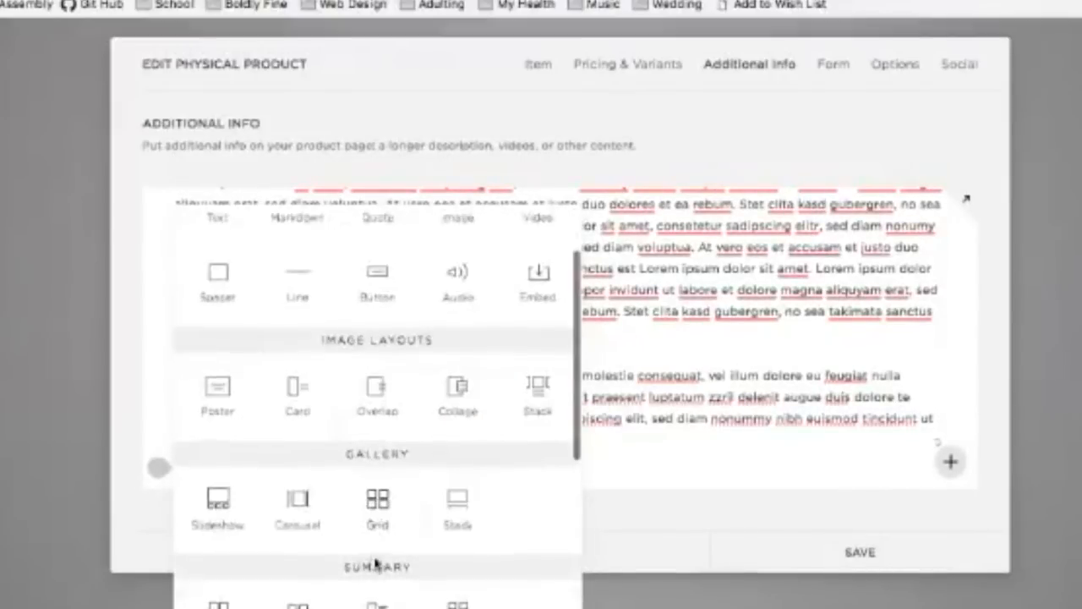
click(297, 502)
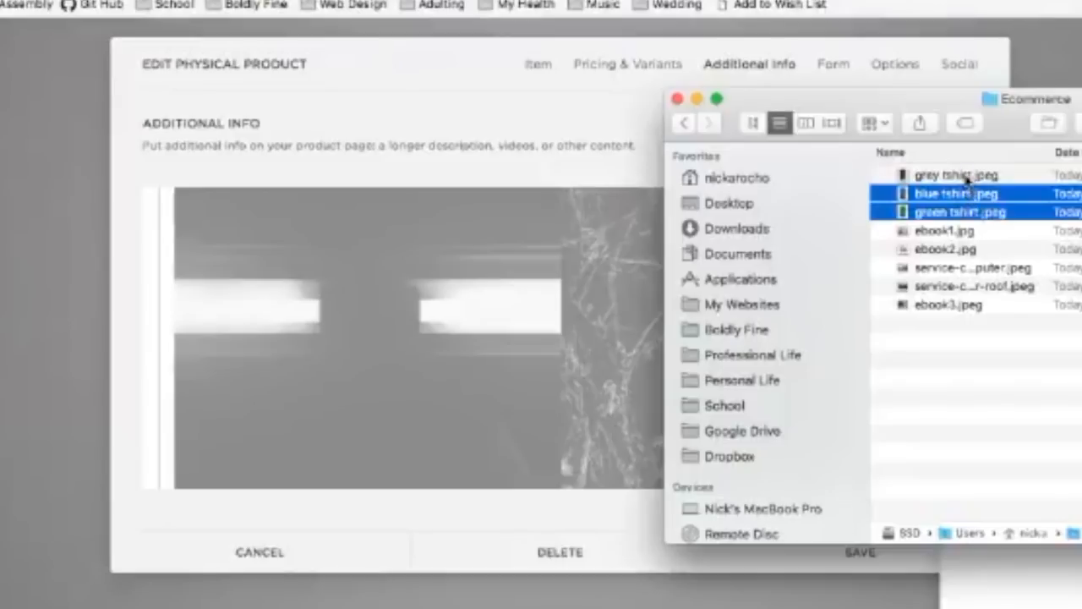
Step: Upload the grey, blue and green t-shirt photos into the carousel gallery
shift+click(966, 175)
click(970, 213)
shift+click(971, 176)
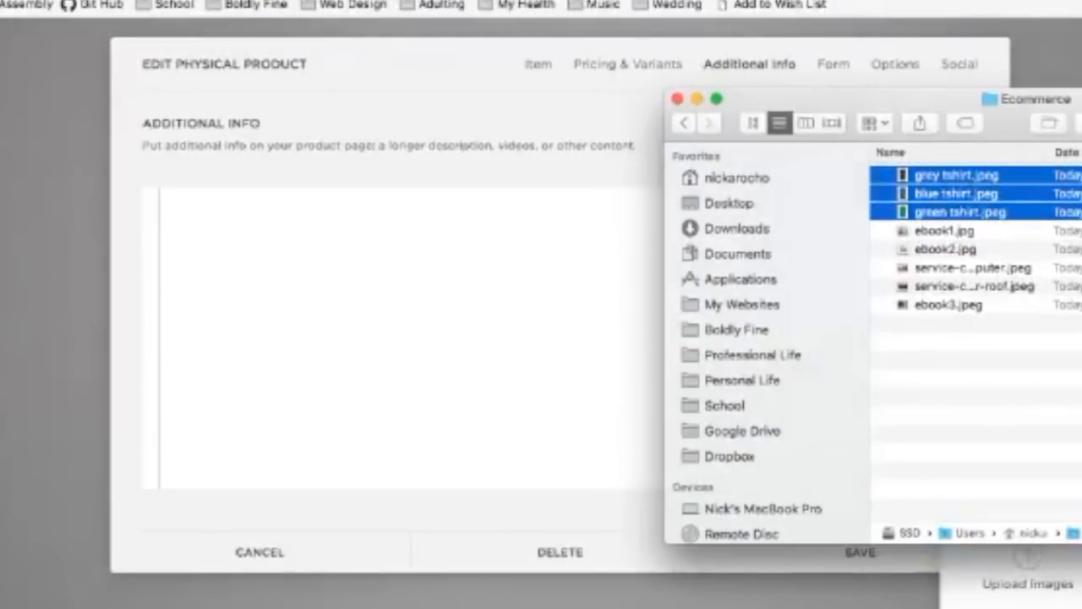
key(Return)
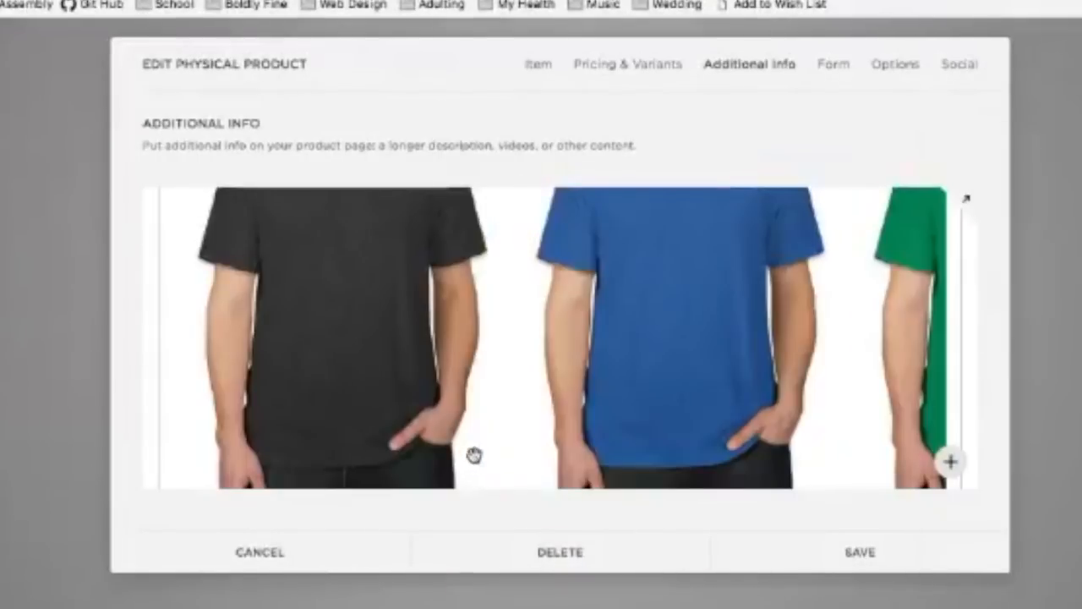
Step: Drag the gallery block's bottom edge up so all three shirts show in a shorter block
scroll(476, 453, down, 2)
drag(561, 481, 551, 227)
scroll(555, 396, up, 5)
scroll(555, 396, down, 3)
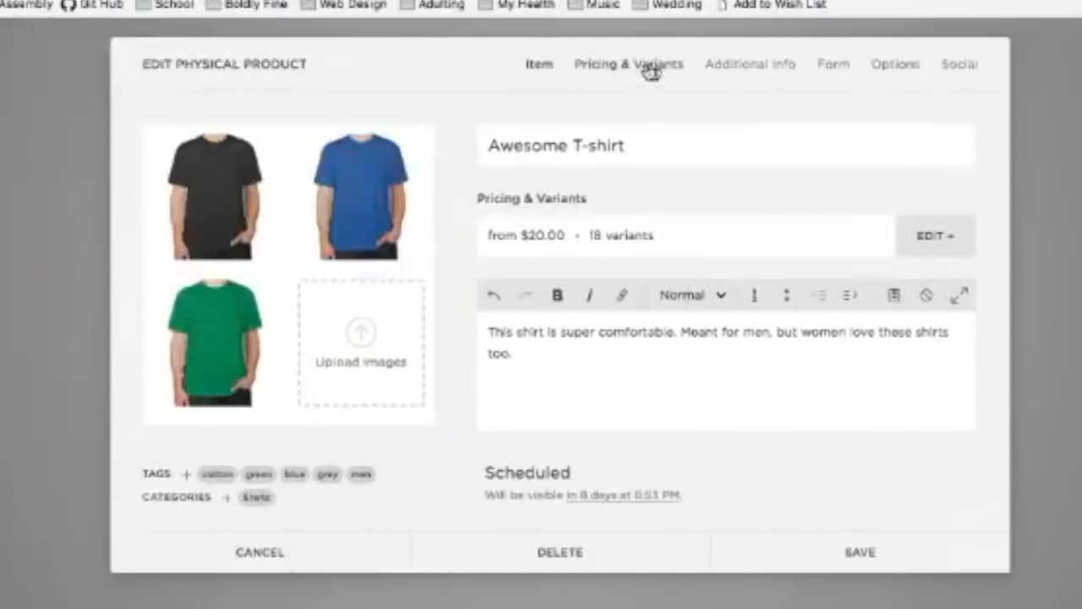
click(651, 68)
click(761, 67)
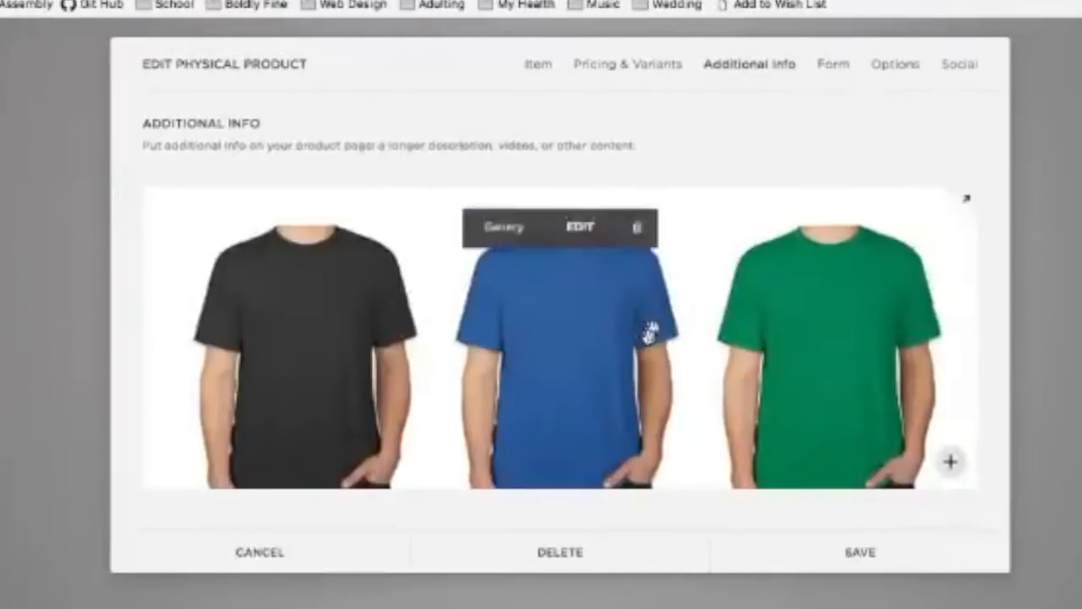
scroll(593, 342, down, 5)
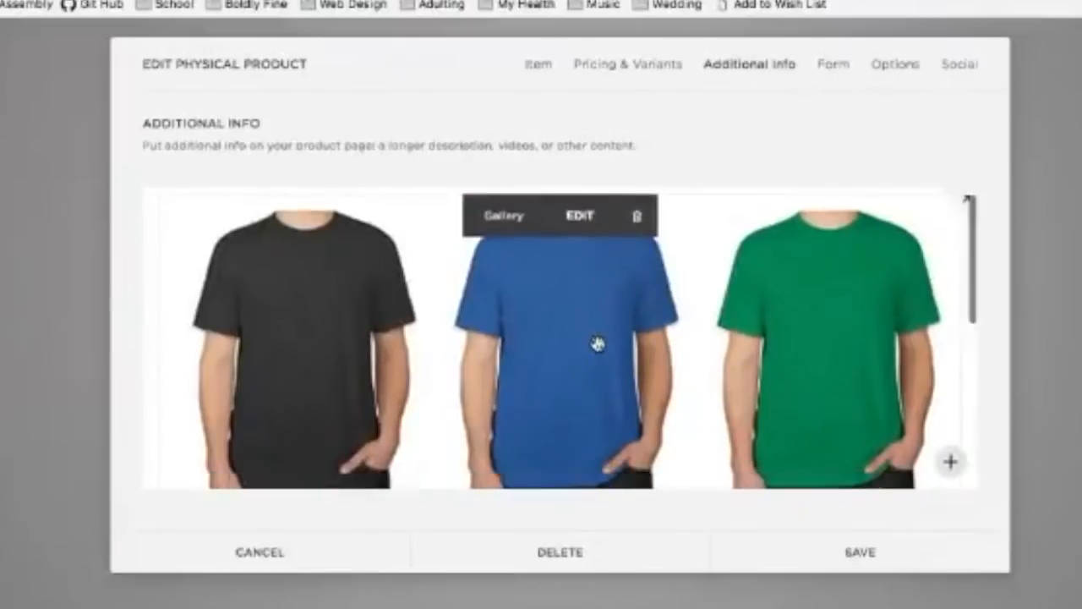
mouse_move(166, 475)
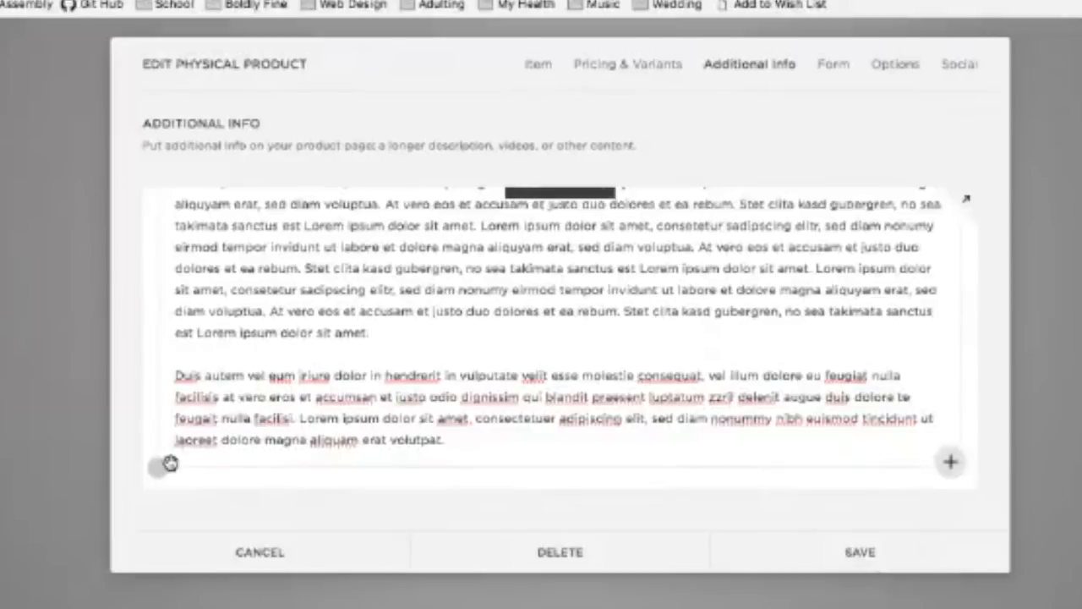
Step: Insert an Instagram block from the Social Blocks group of the block picker
click(164, 473)
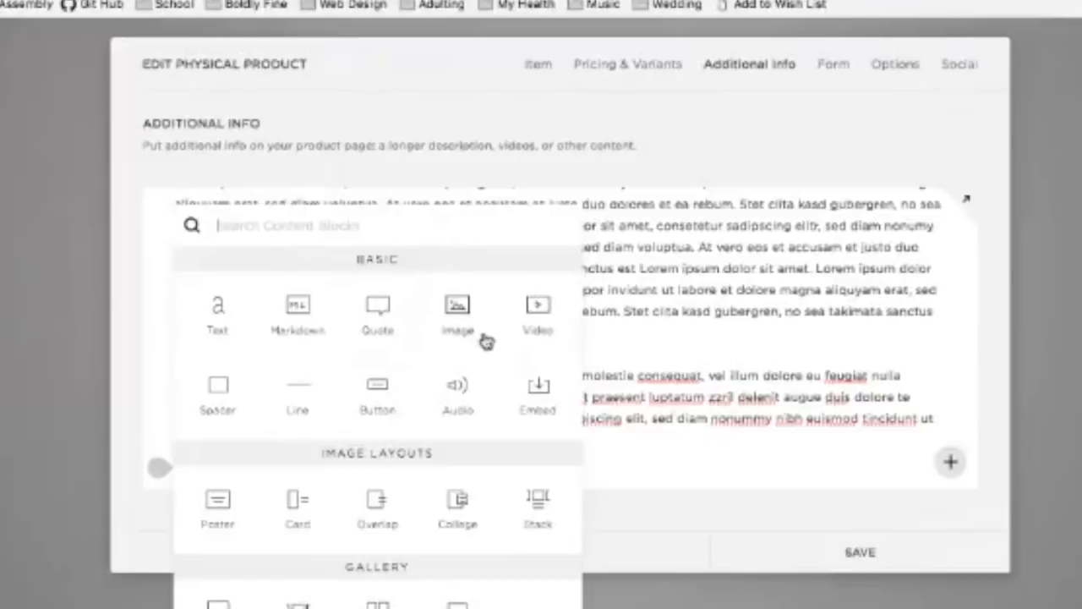
scroll(485, 339, down, 2)
scroll(486, 340, down, 10)
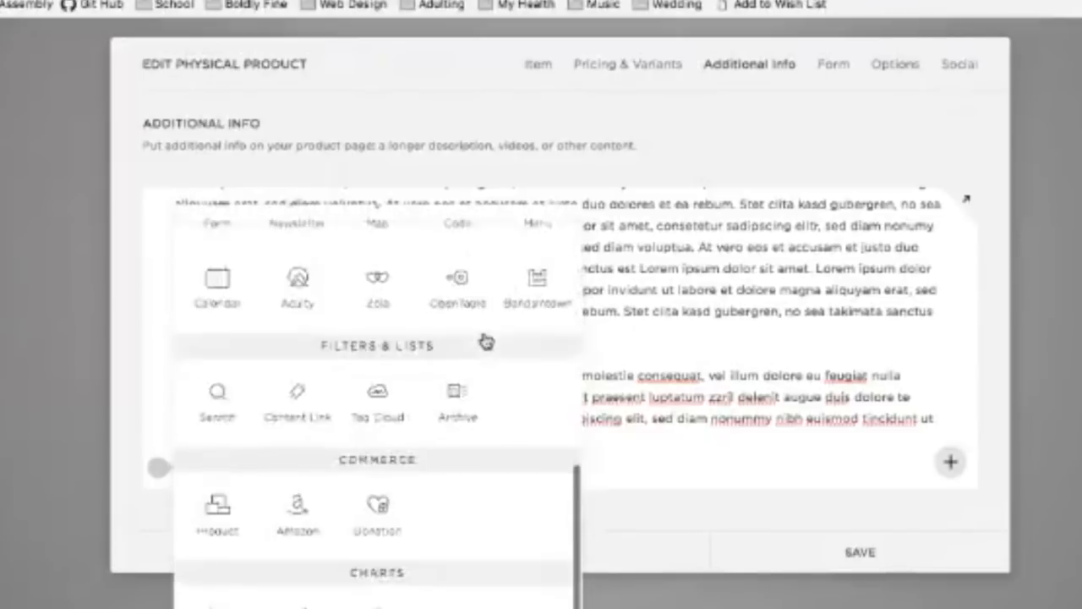
scroll(485, 339, up, 10)
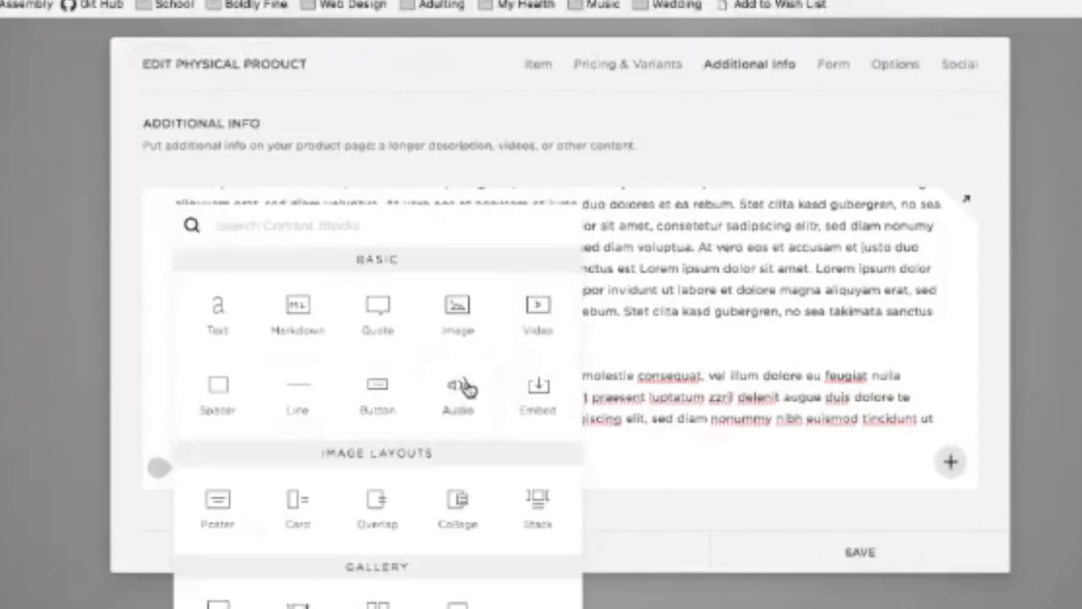
scroll(464, 382, down, 5)
scroll(469, 389, down, 5)
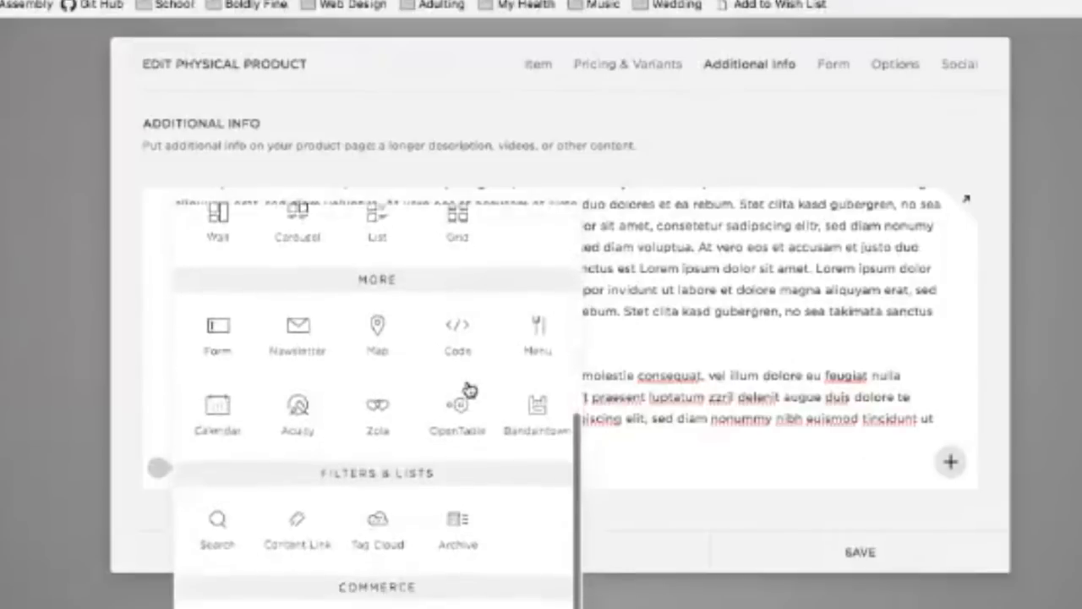
scroll(469, 389, down, 1)
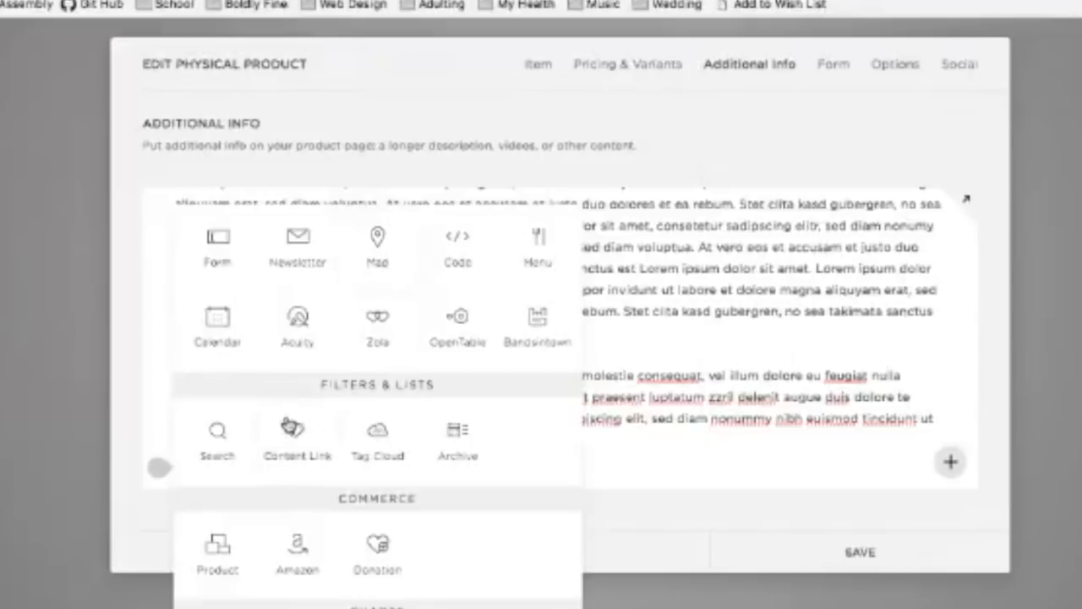
scroll(292, 427, down, 3)
scroll(285, 422, up, 2)
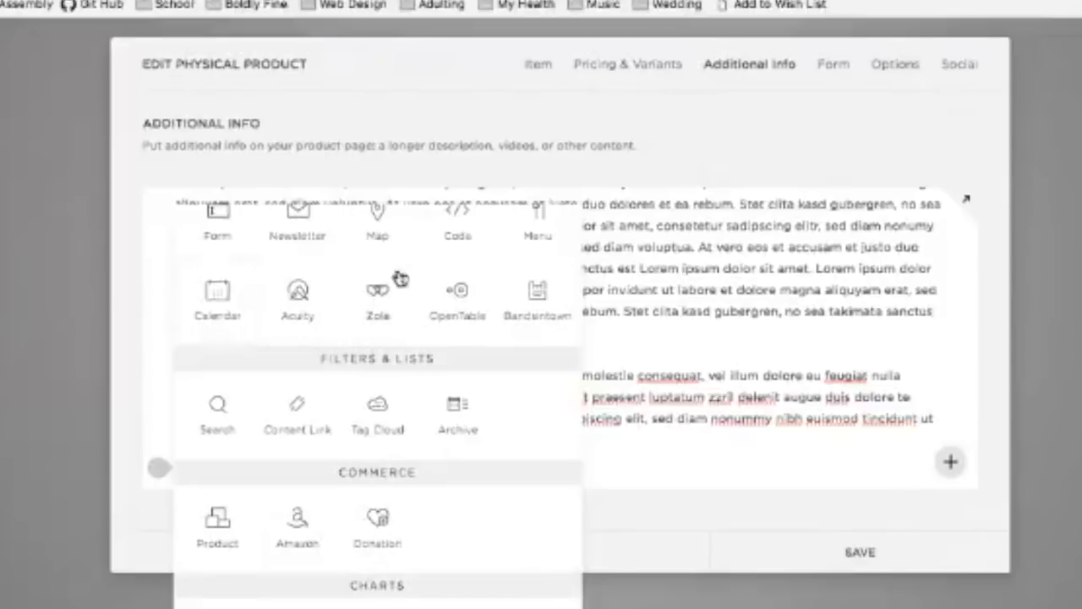
scroll(382, 443, down, 4)
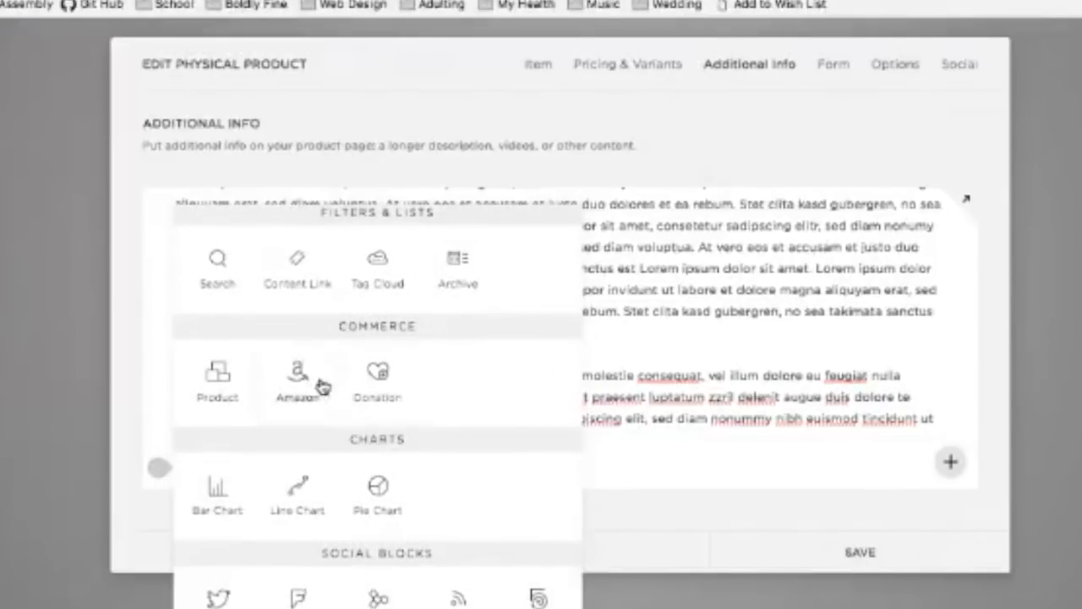
scroll(329, 473, down, 1)
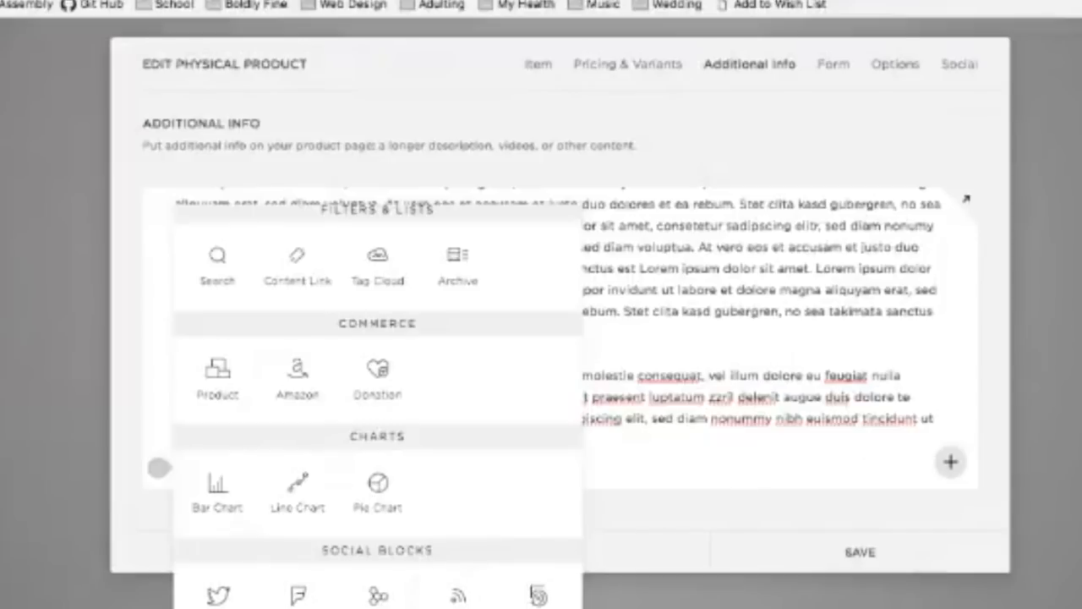
click(538, 595)
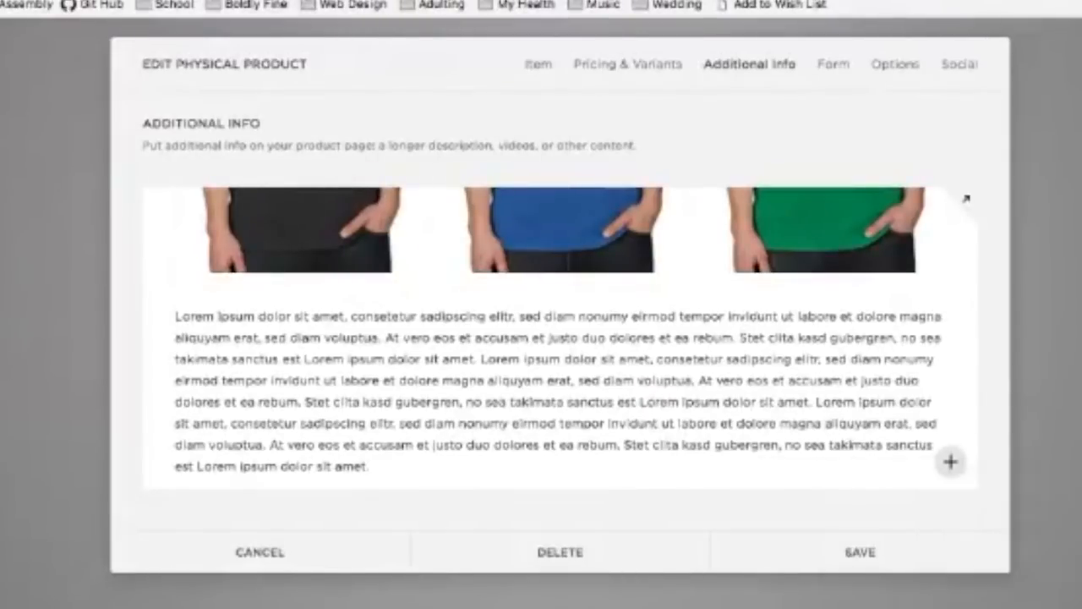
Step: Open the Instagram block's settings and review its Design options
click(814, 422)
scroll(756, 425, down, 10)
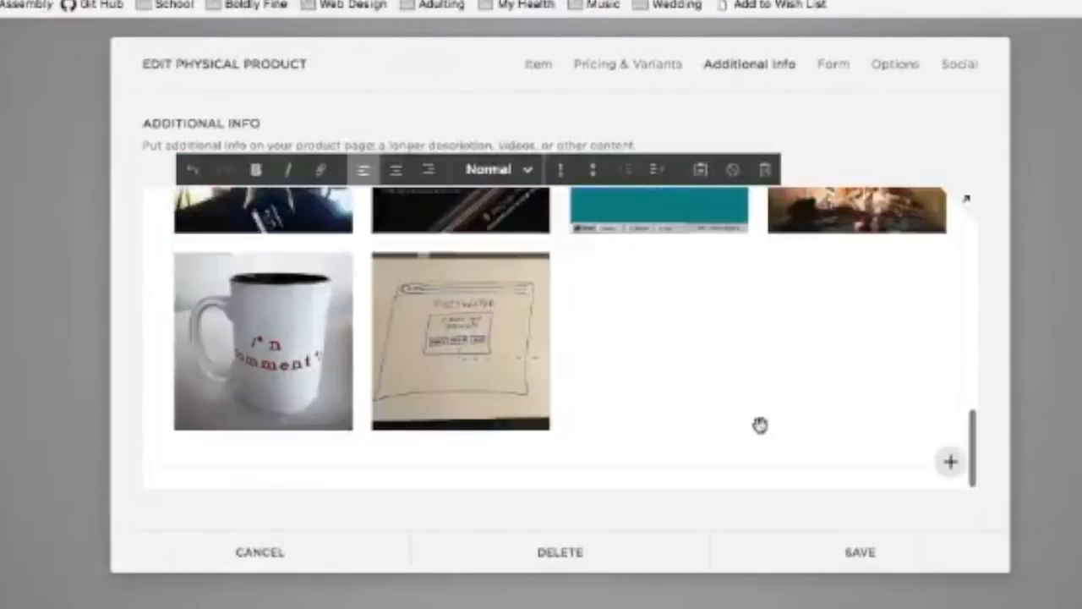
scroll(544, 367, up, 3)
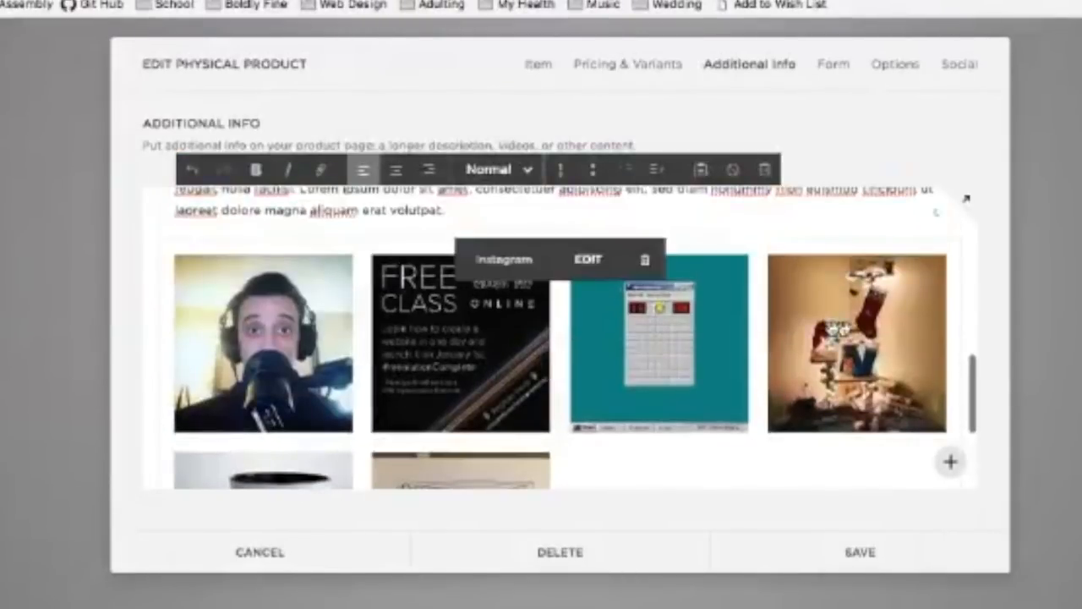
click(587, 259)
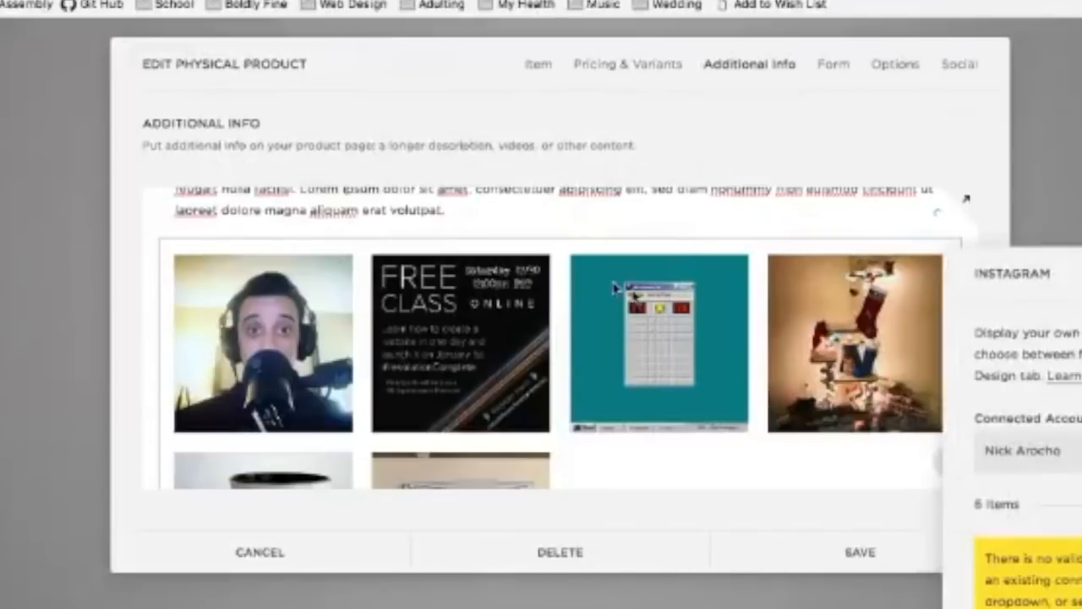
click(1080, 273)
scroll(1015, 457, down, 4)
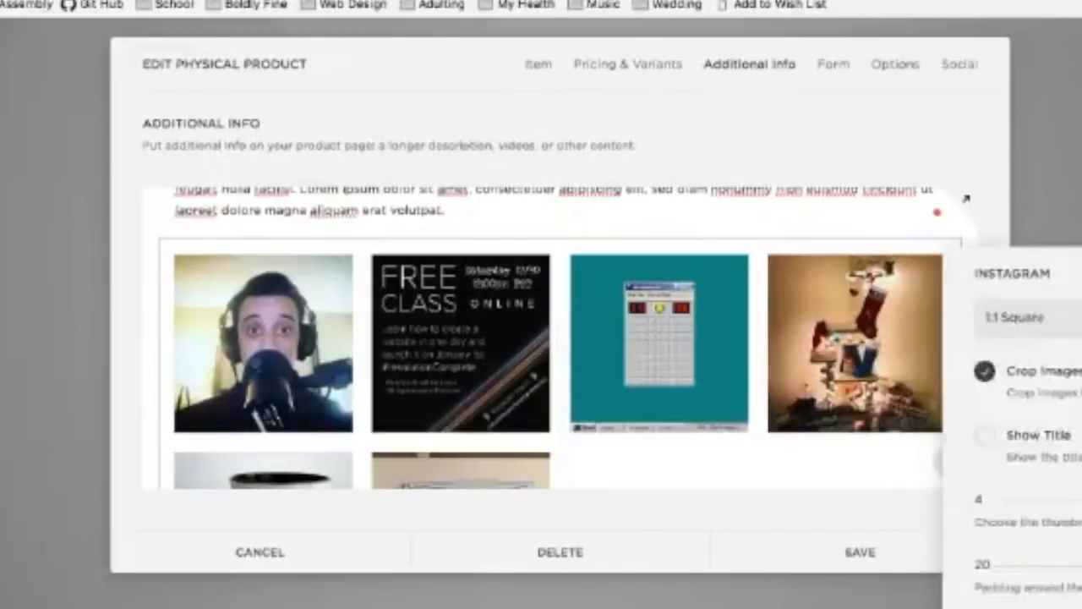
scroll(1014, 457, up, 4)
scroll(1015, 457, down, 3)
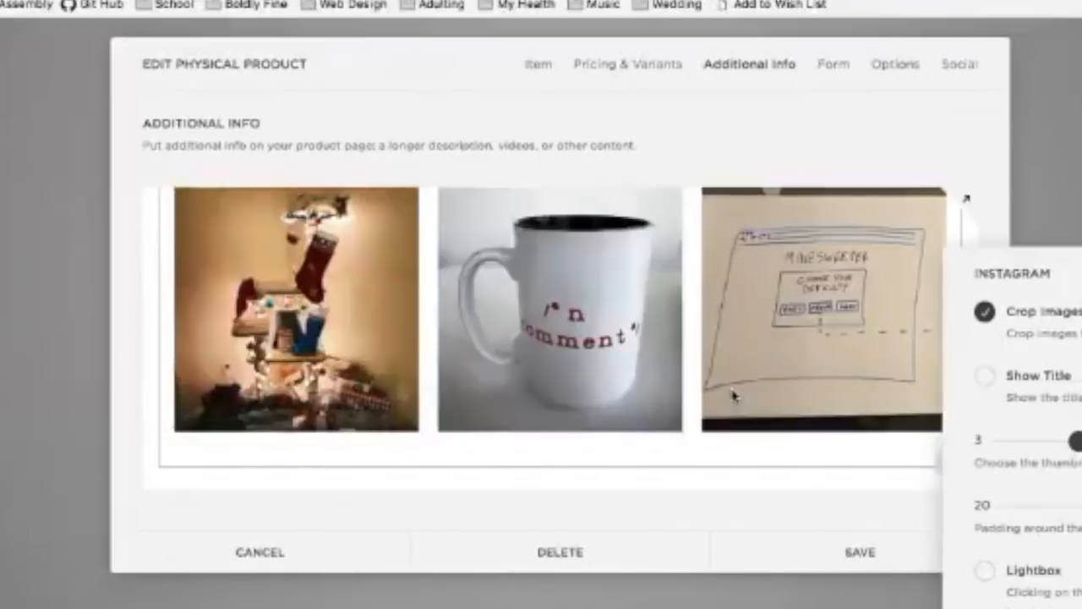
scroll(919, 404, up, 2)
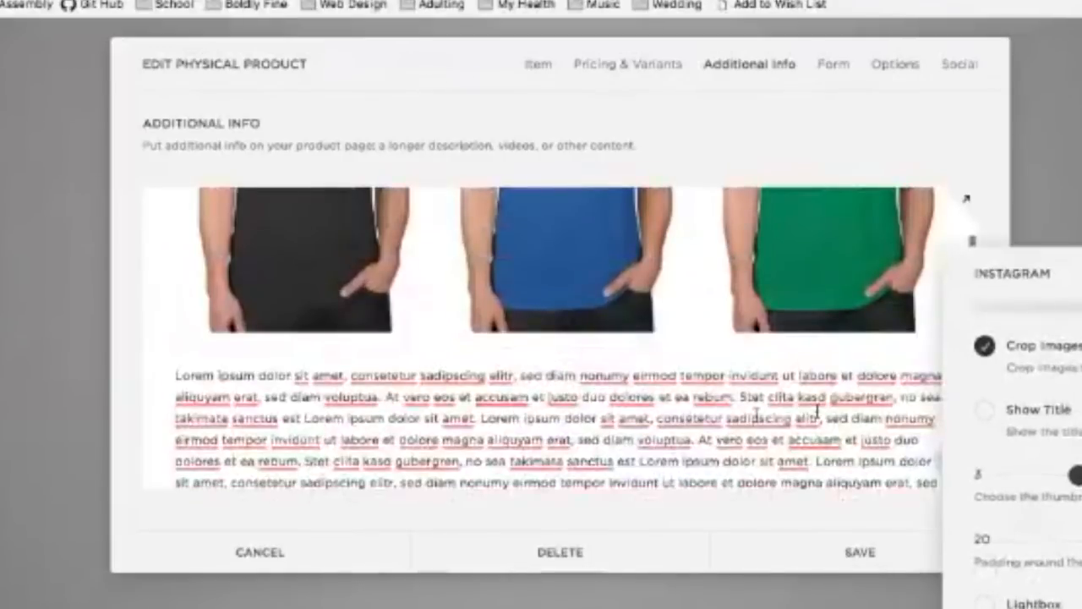
scroll(756, 414, down, 5)
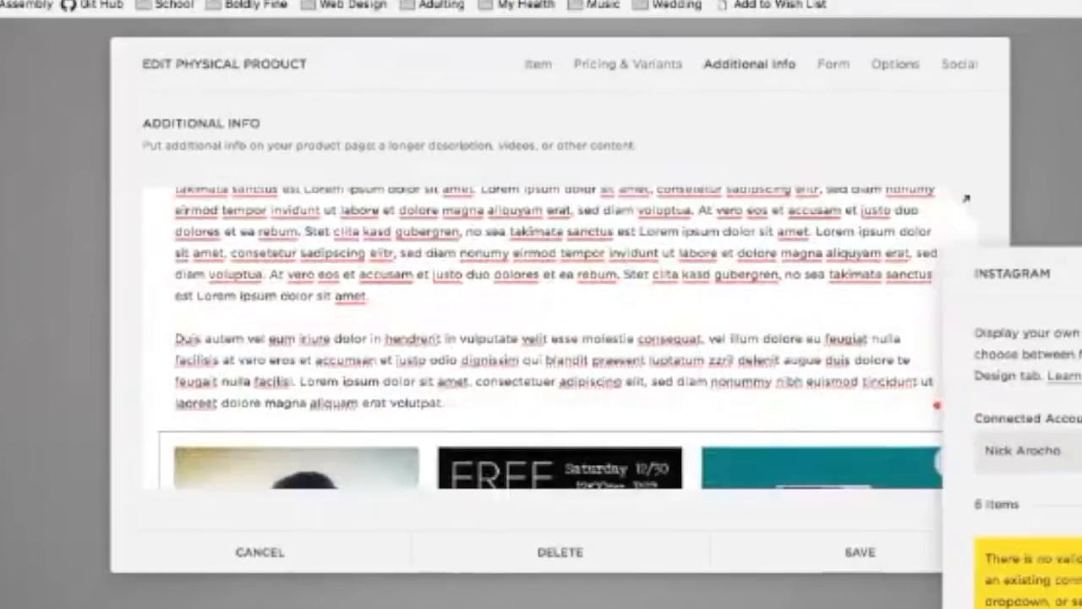
scroll(595, 355, down, 3)
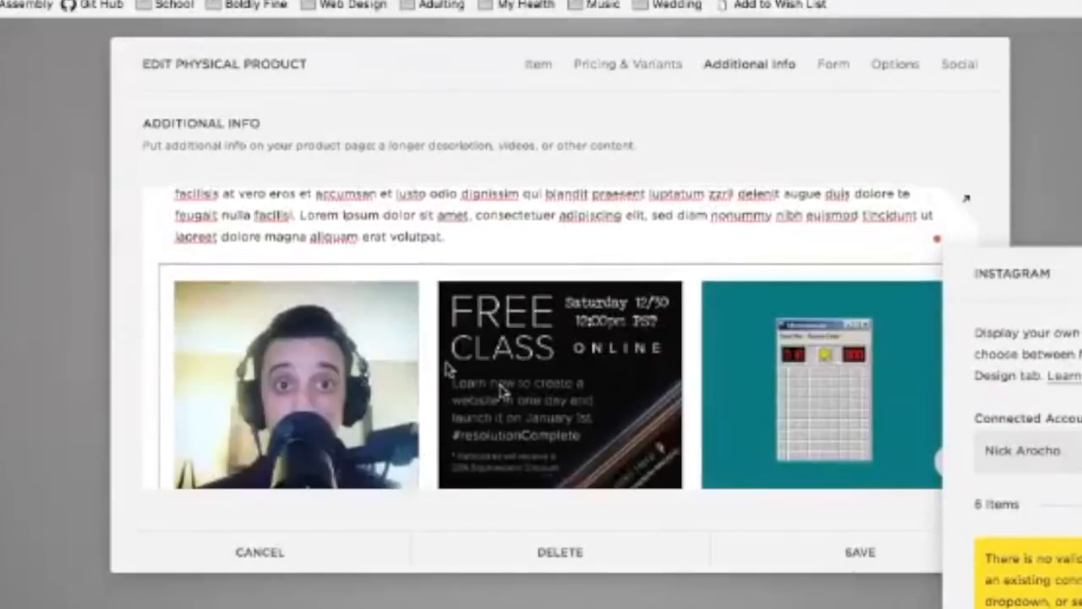
scroll(472, 348, down, 3)
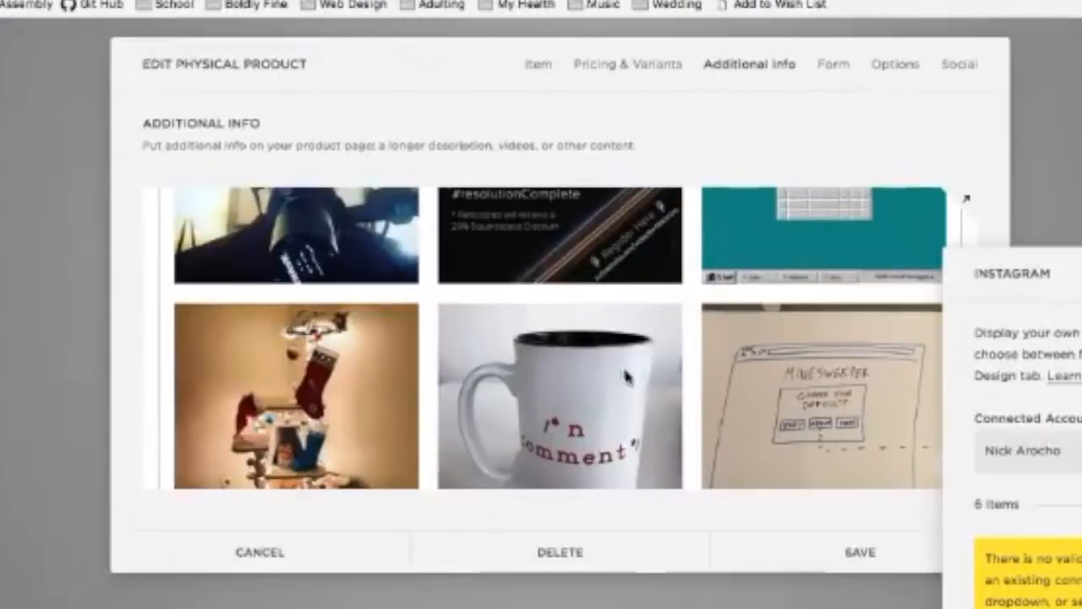
scroll(753, 364, up, 3)
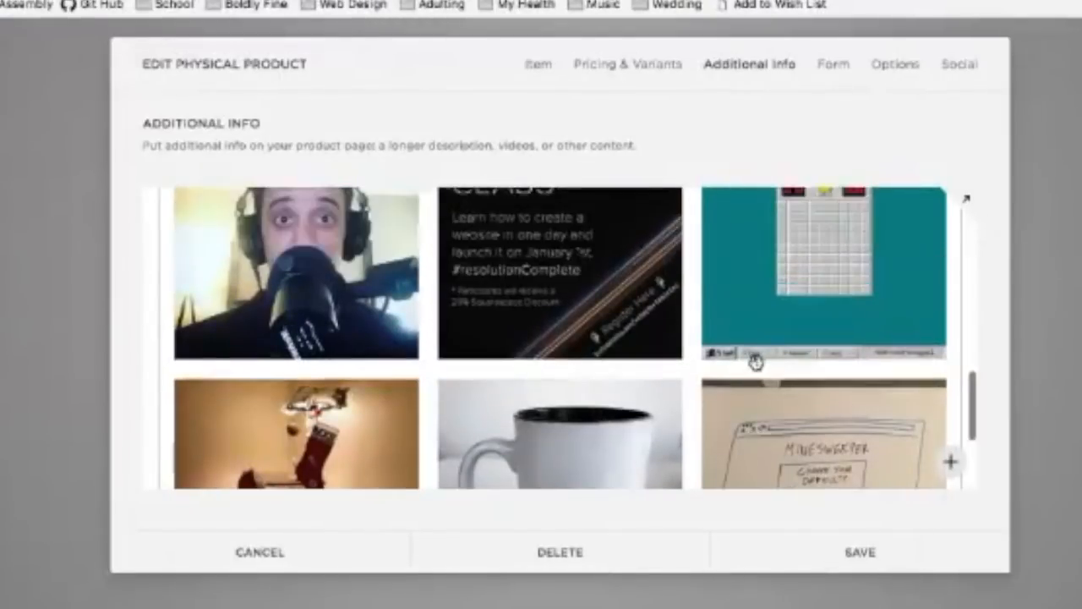
Step: Delete the Instagram block, confirming with YES
mouse_move(597, 285)
click(644, 228)
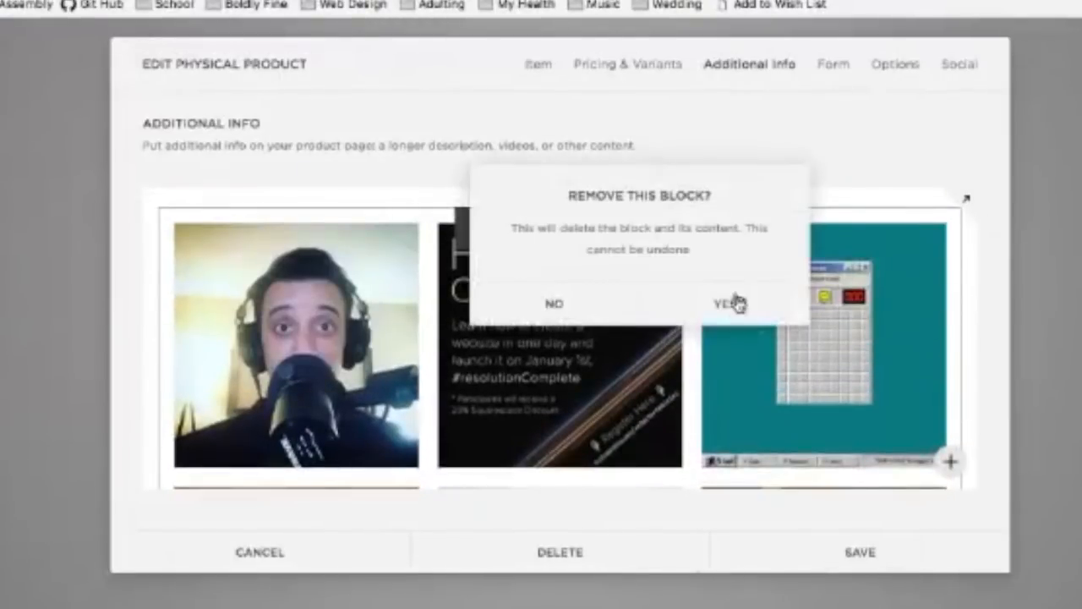
click(741, 305)
scroll(752, 328, up, 1)
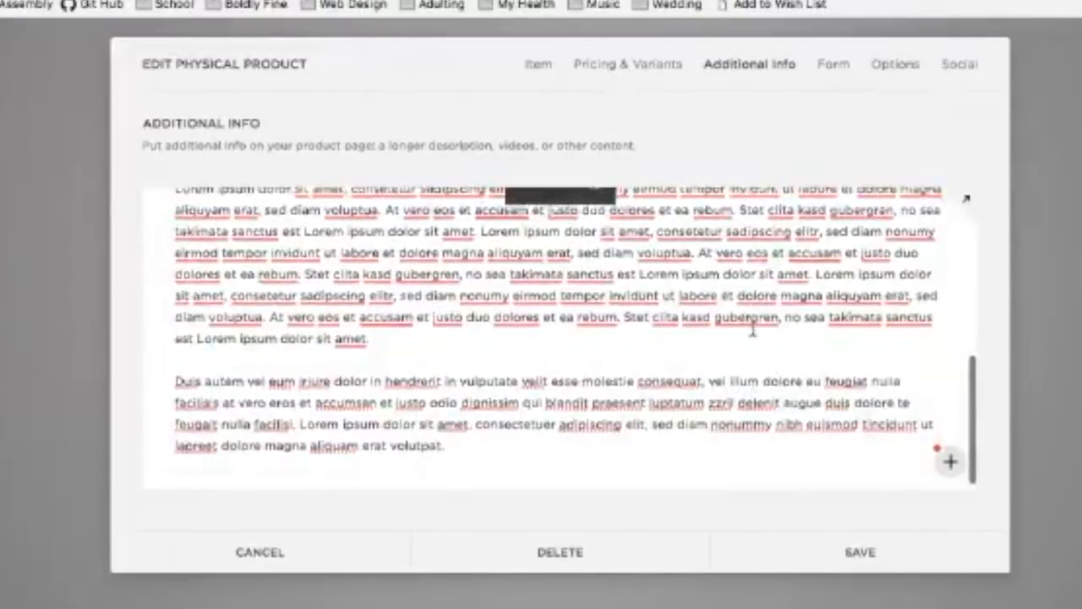
Step: Leave Additional Info unchanged and show the Form section's No Form Required and Website Training choices
scroll(751, 331, down, 1)
click(159, 466)
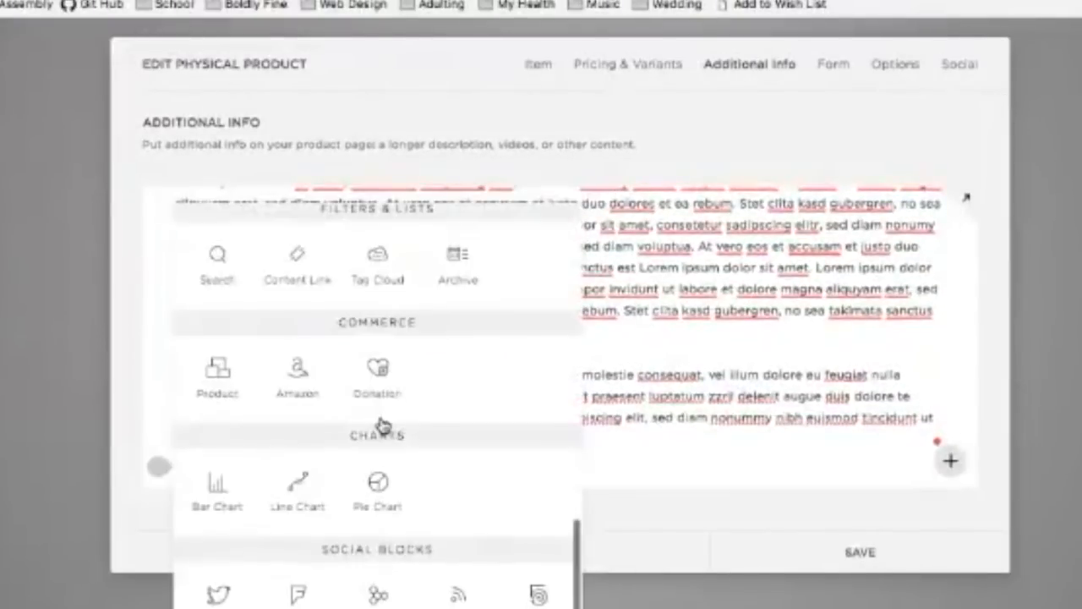
scroll(381, 426, up, 5)
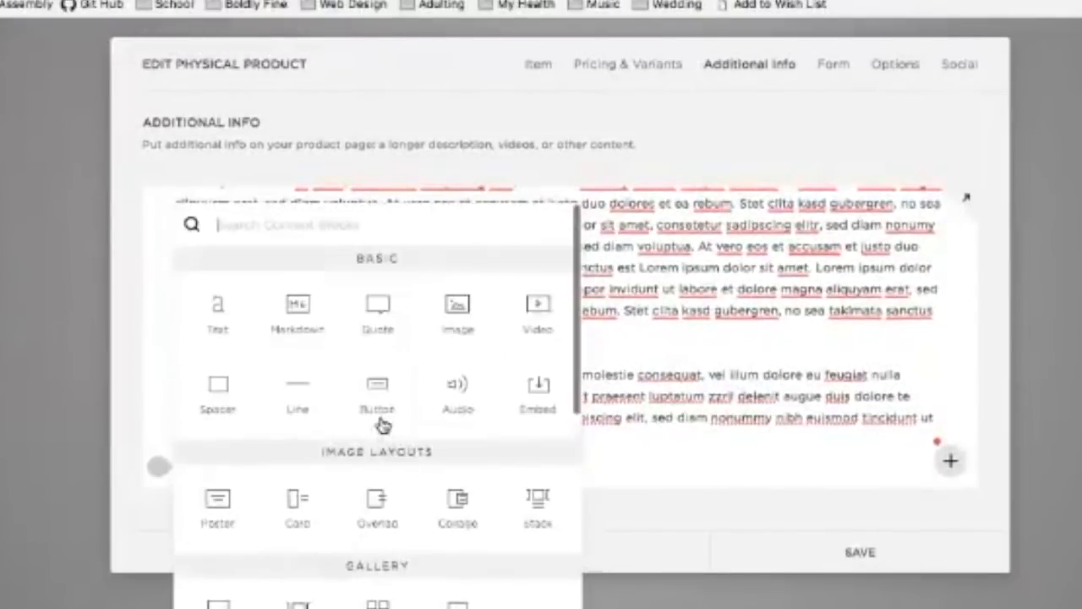
click(764, 356)
scroll(764, 356, up, 6)
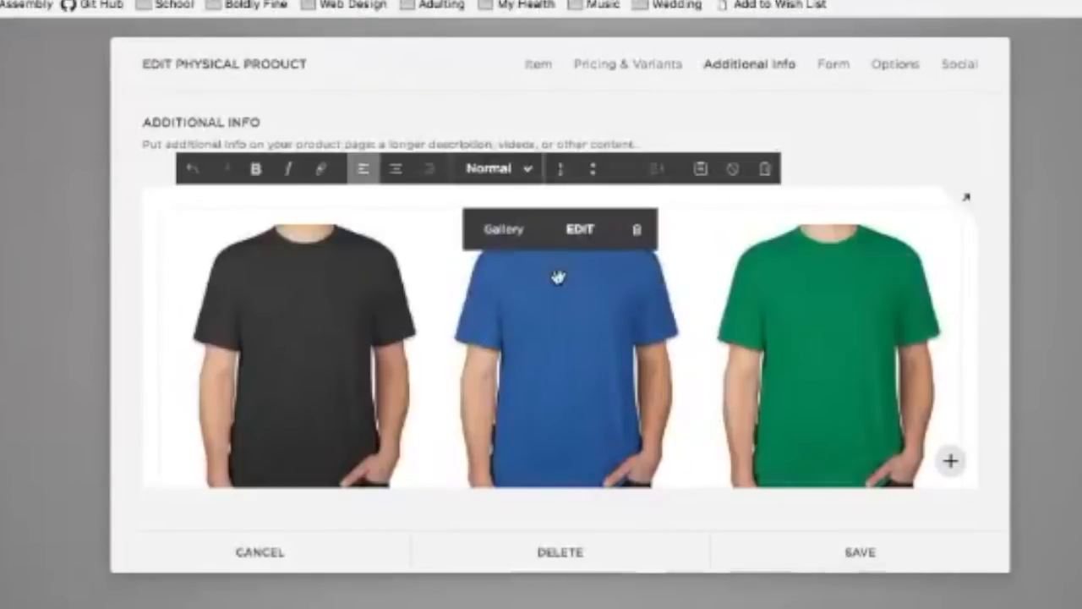
scroll(566, 279, down, 5)
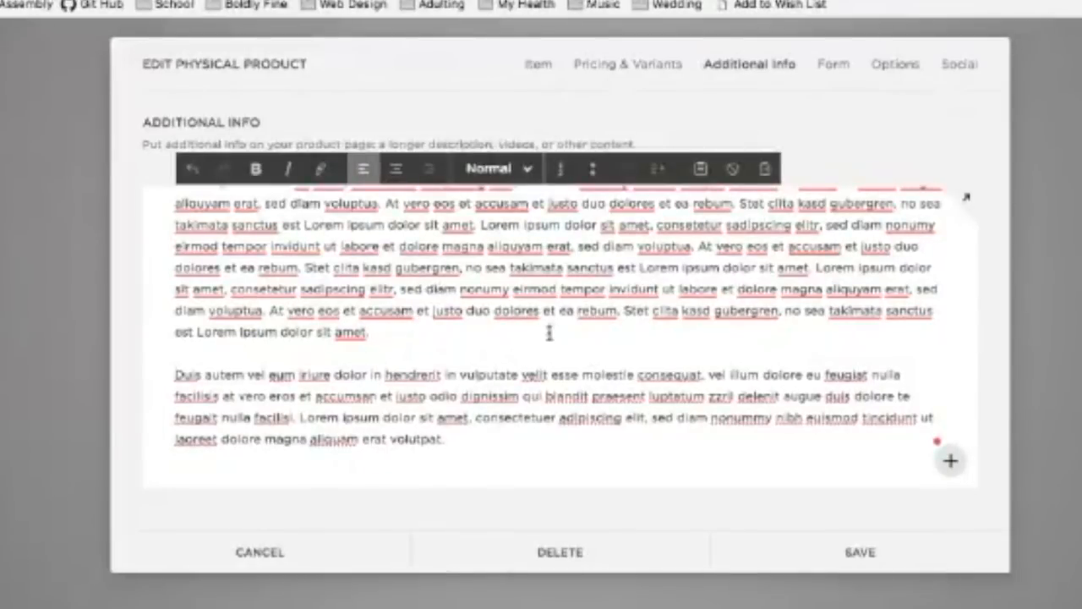
scroll(524, 304, up, 5)
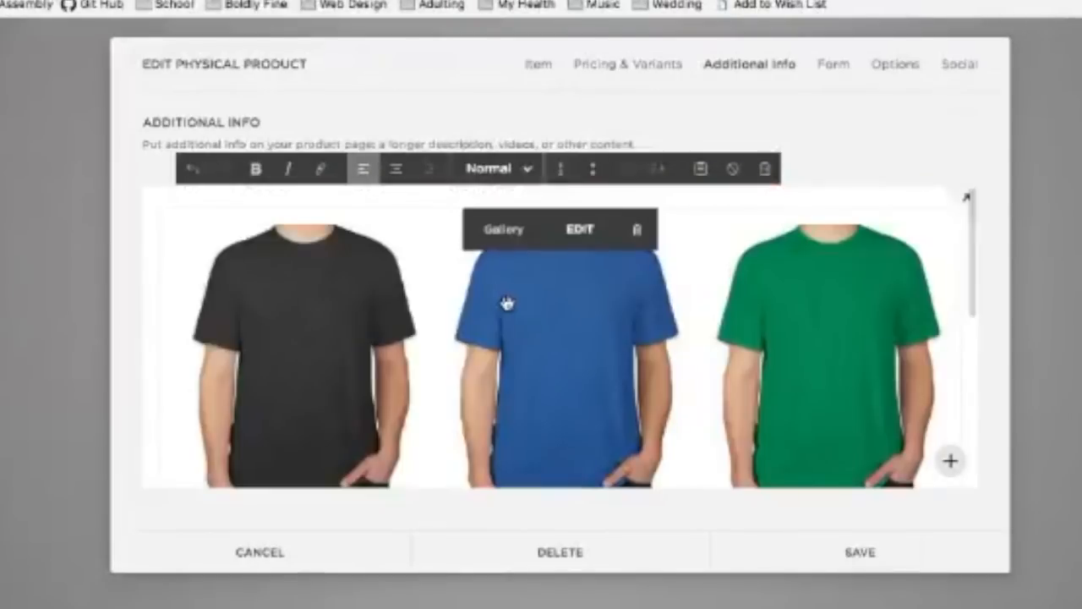
scroll(579, 296, down, 5)
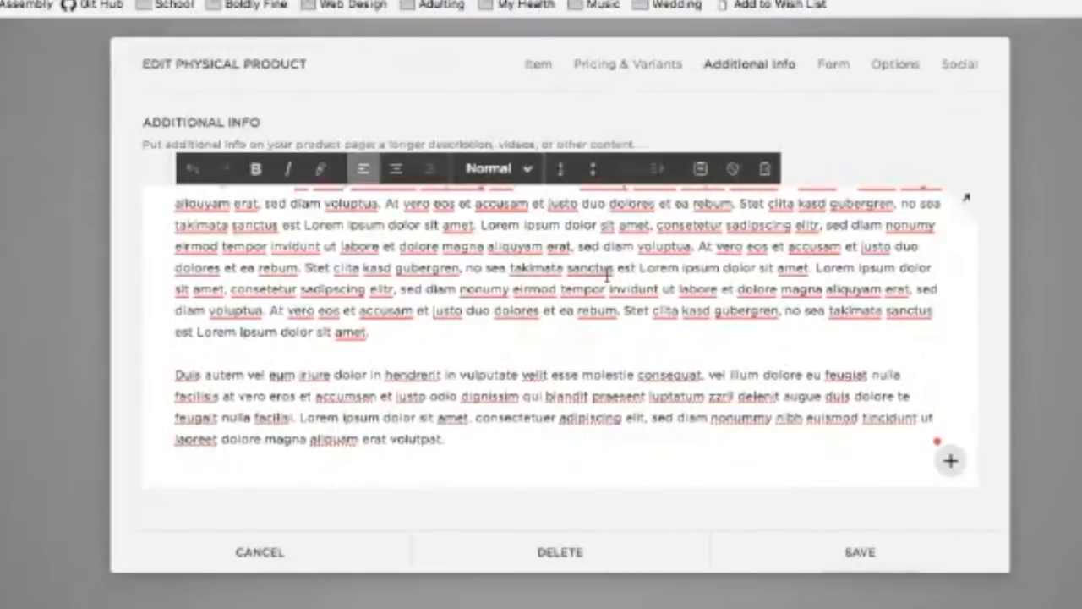
scroll(488, 306, up, 10)
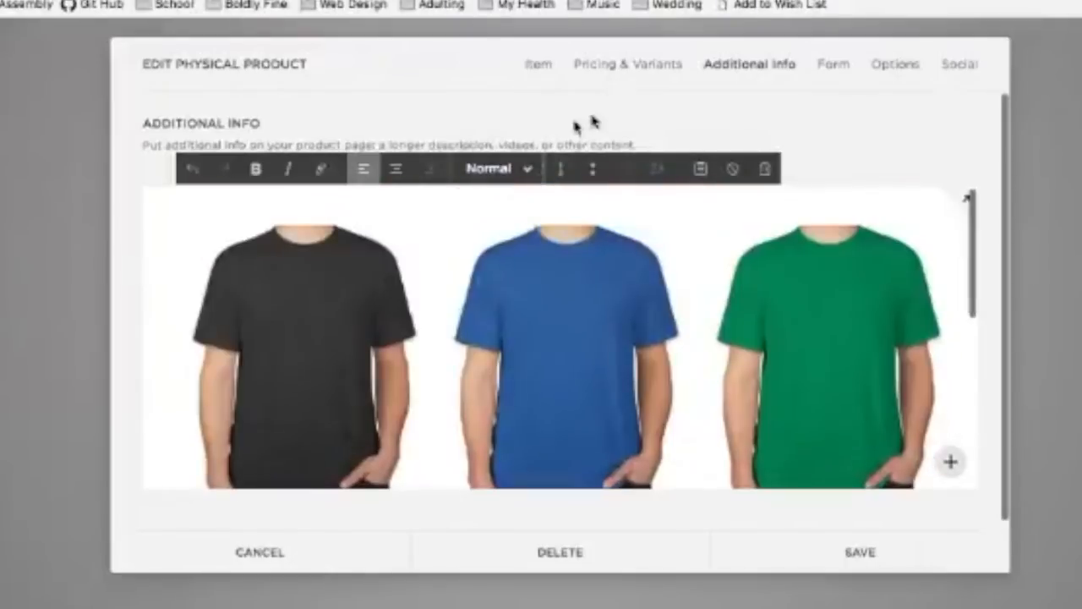
click(833, 65)
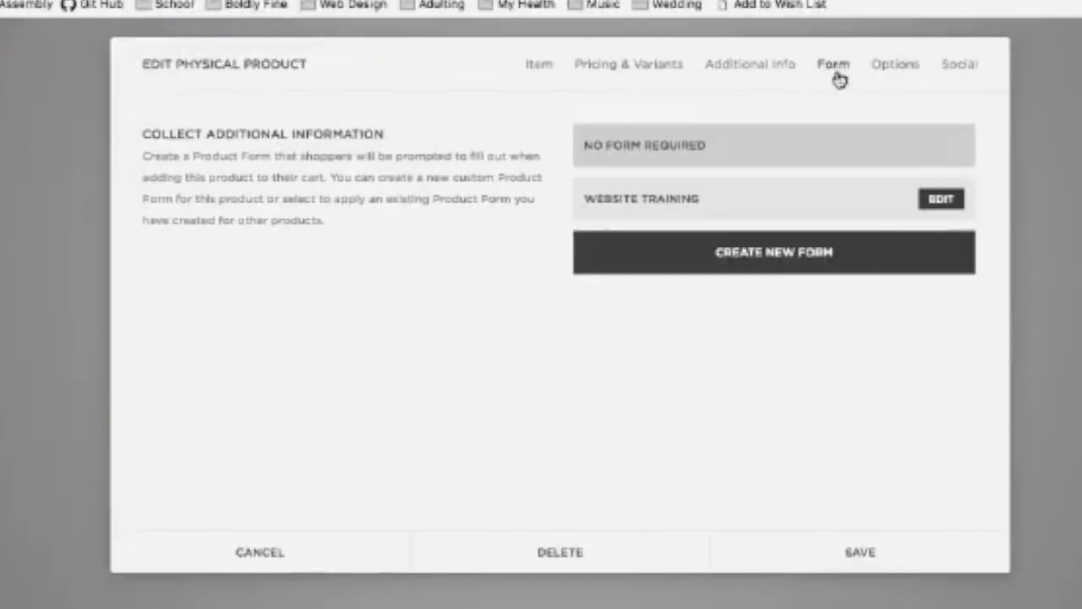
Step: Show the Options section, cancel the thumbnail file picker, and select the /store/ Product URL field
click(896, 65)
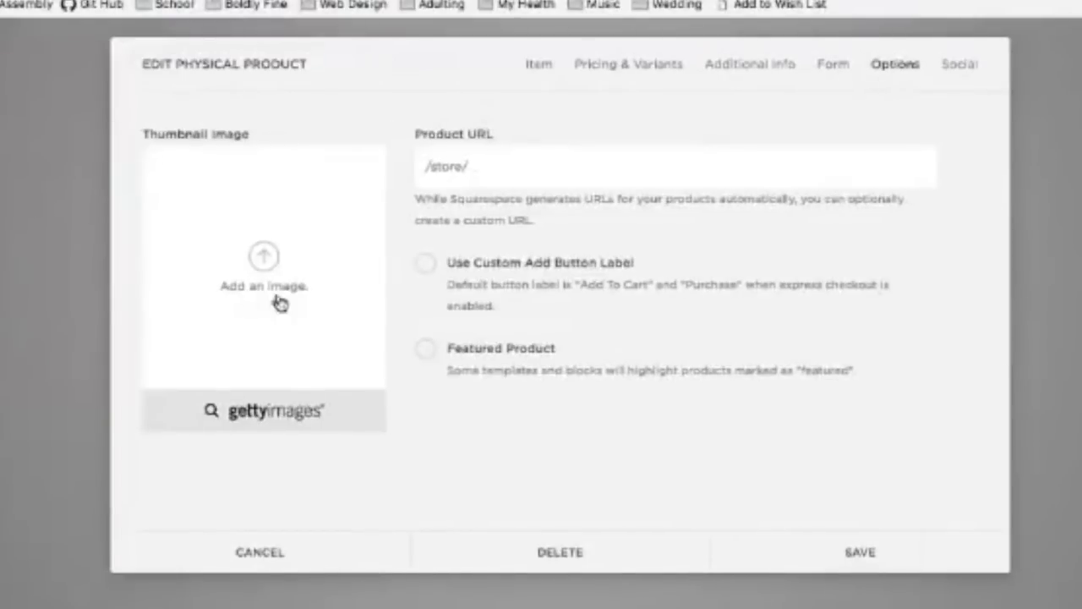
click(534, 76)
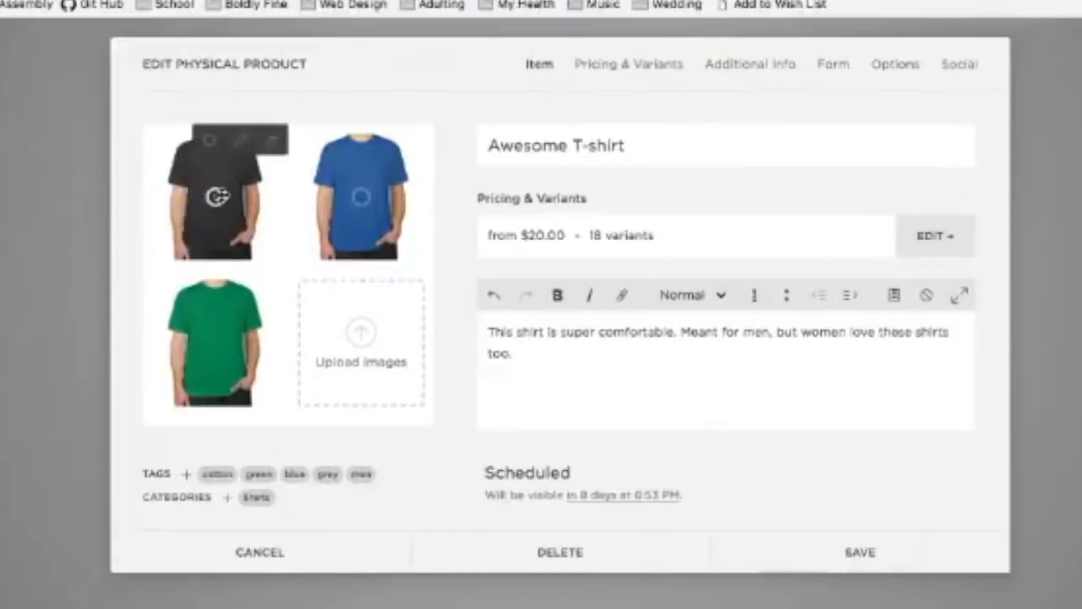
click(894, 65)
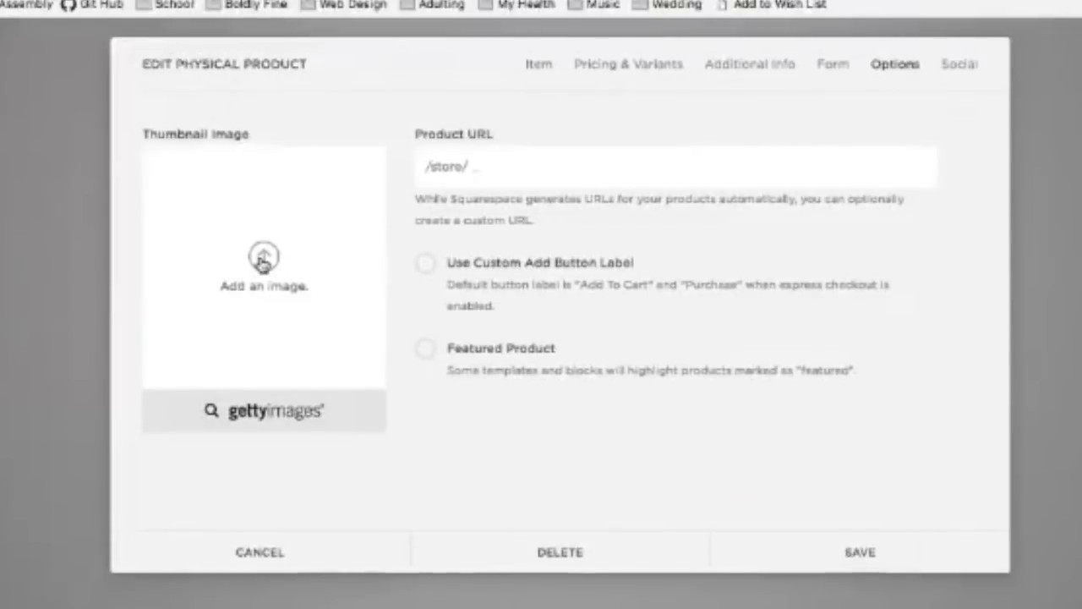
click(346, 262)
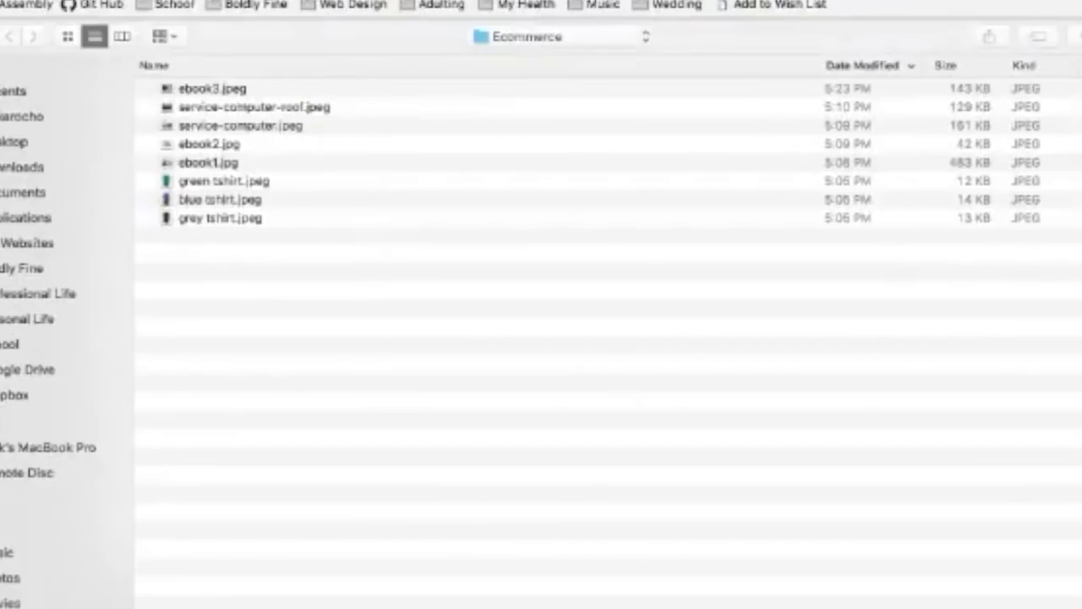
key(Escape)
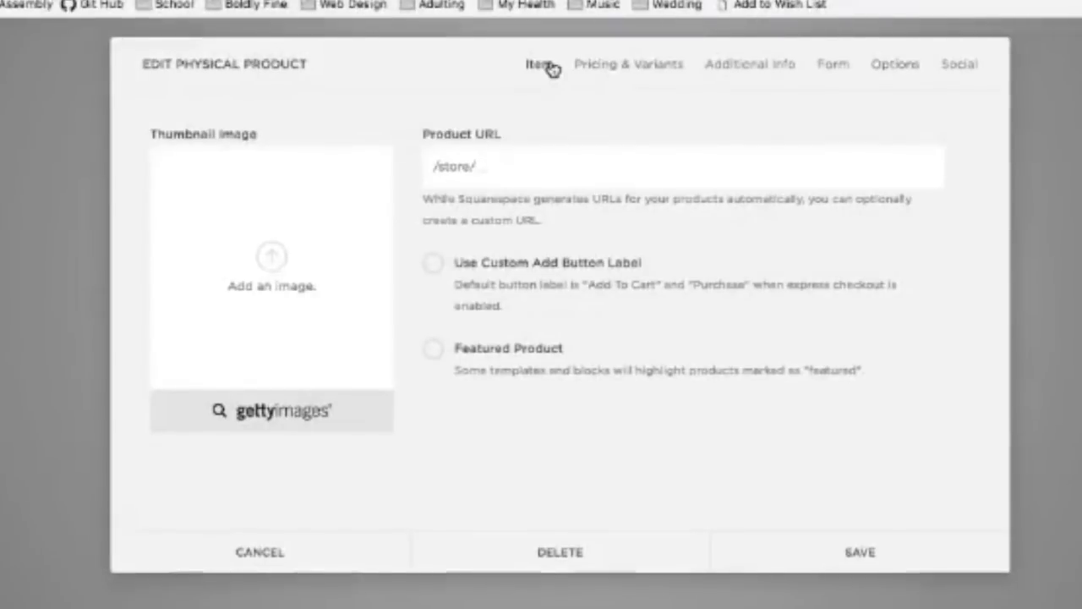
click(548, 65)
click(882, 65)
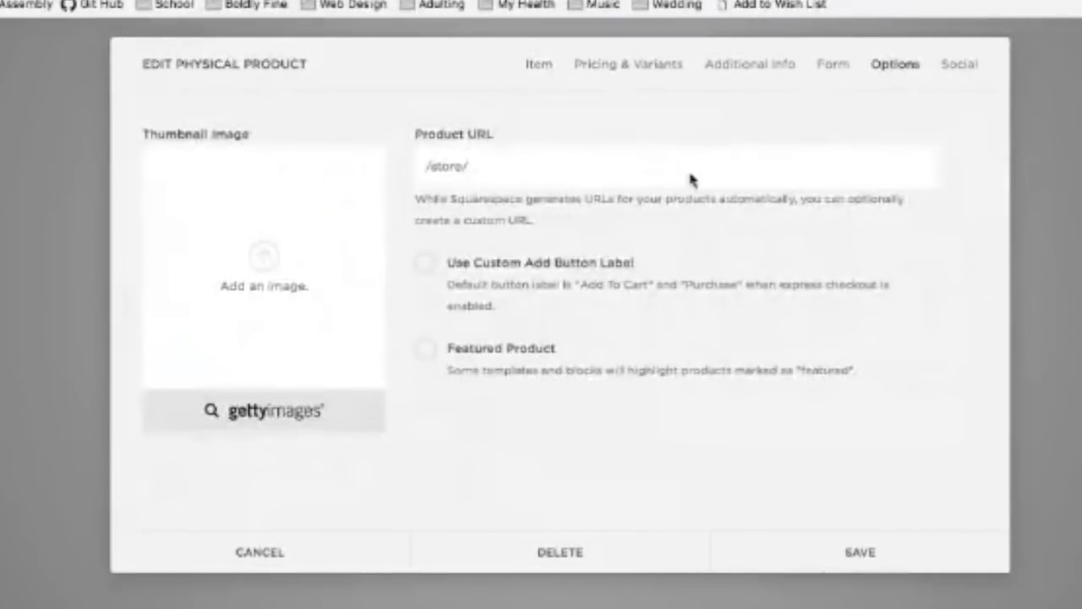
click(520, 159)
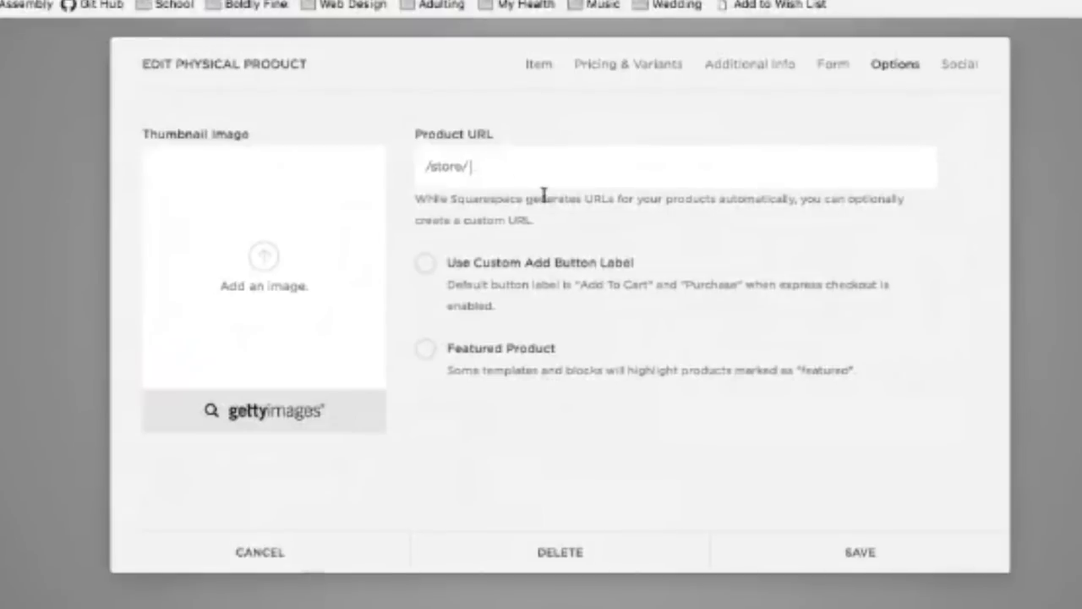
Step: Enable a custom add button label and replace 'Add to Cart' with 'Throw It In My Cart!'
click(431, 263)
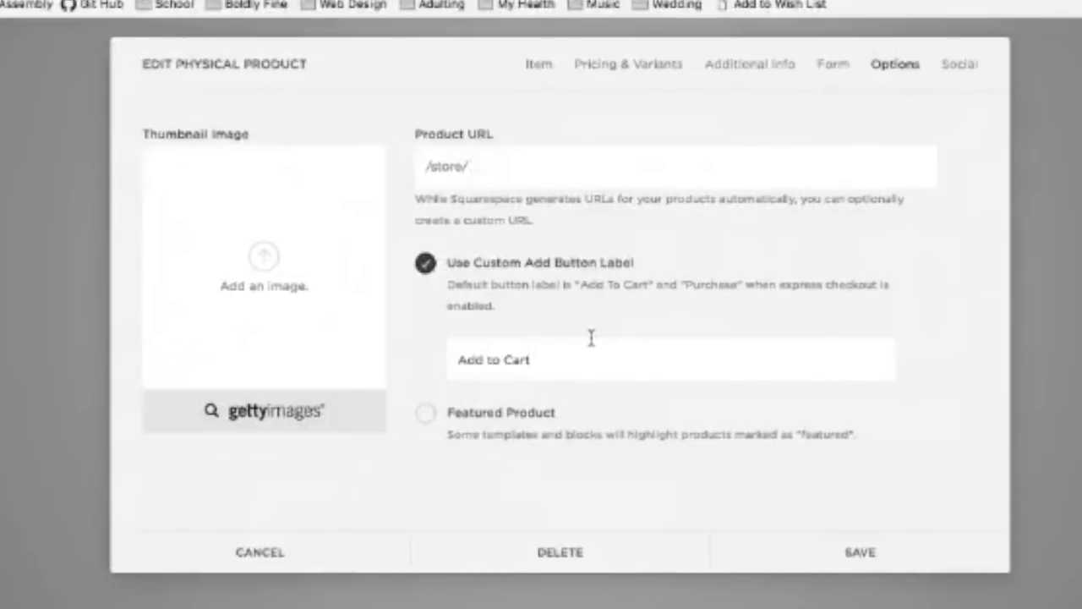
click(570, 362)
drag(570, 363, 437, 360)
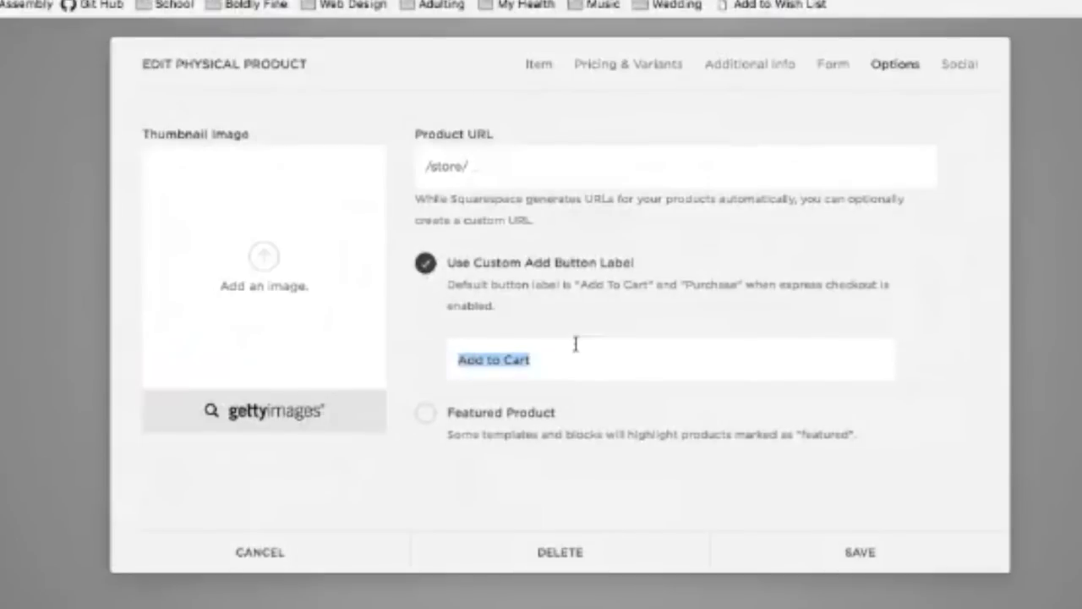
text(Thr)
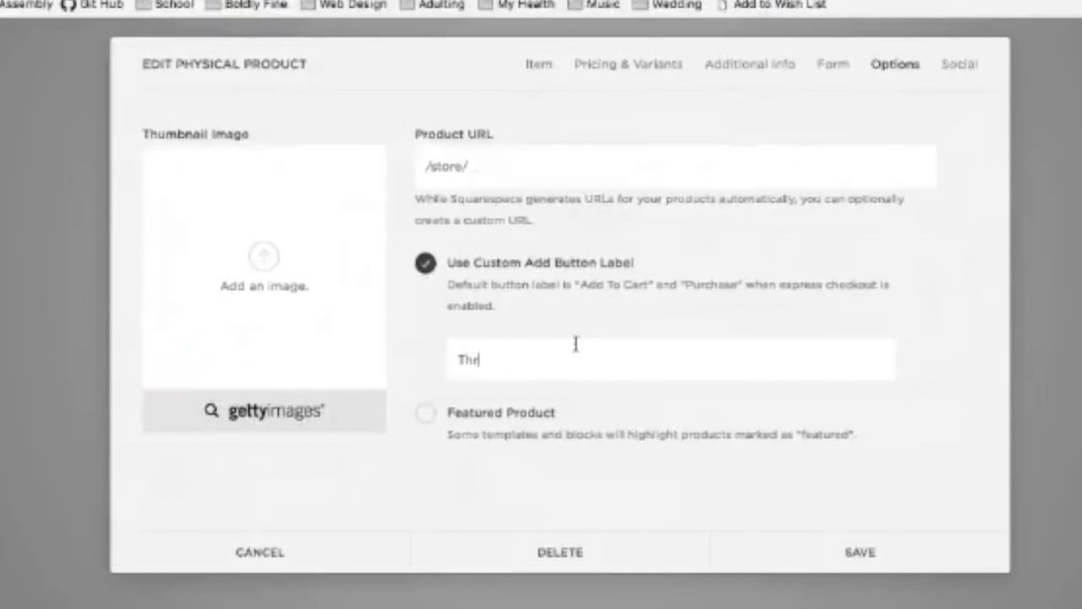
text(ow It In My Cart!)
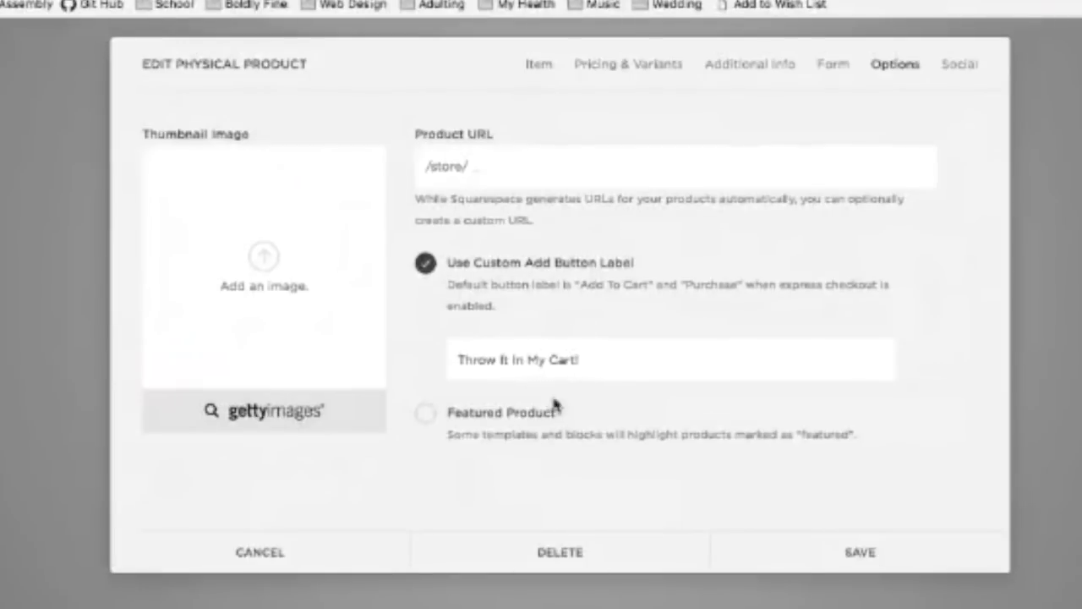
drag(582, 361, 394, 360)
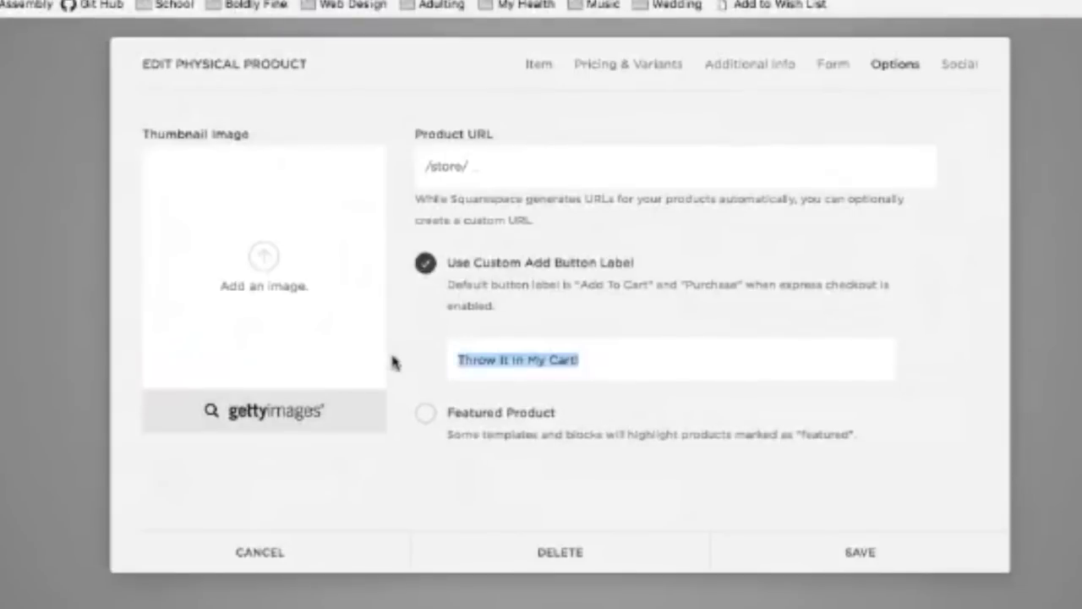
click(657, 364)
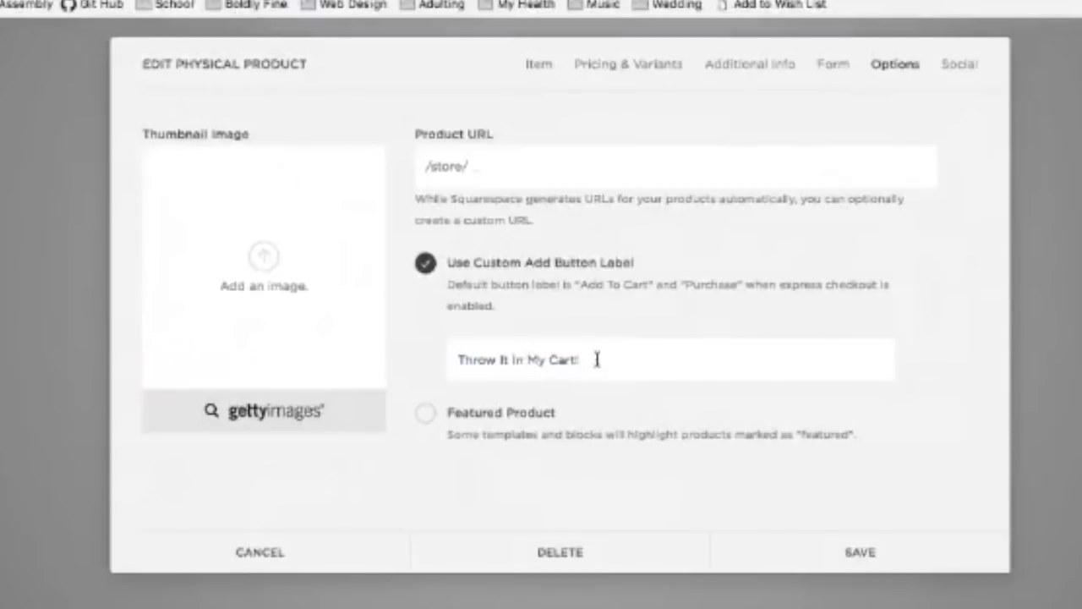
drag(594, 360, 431, 364)
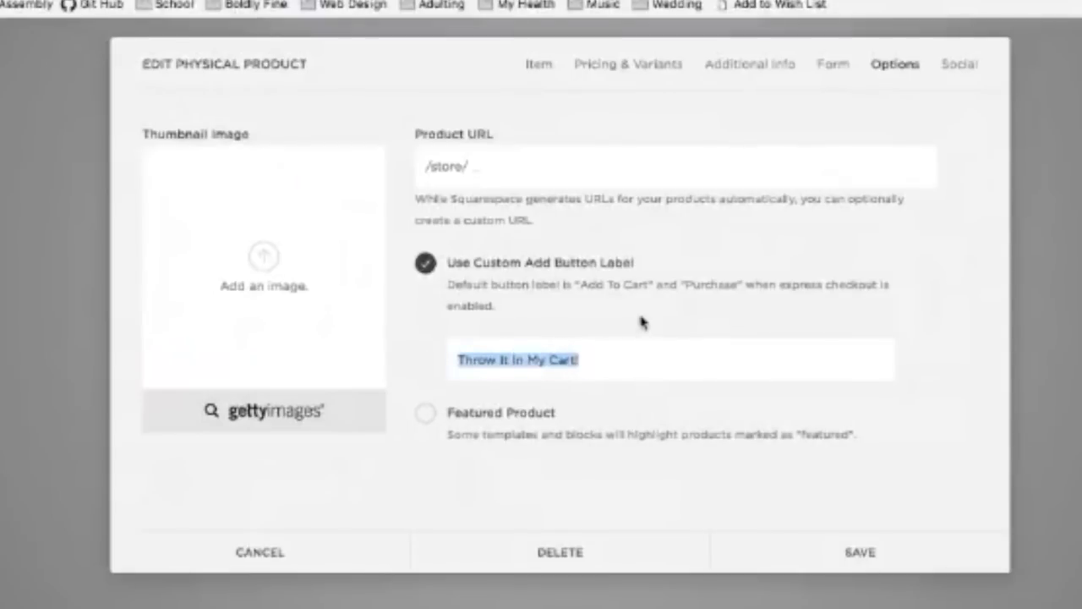
Step: Toggle the custom label off and back on, then switch Featured Product on and off again
click(550, 317)
click(493, 274)
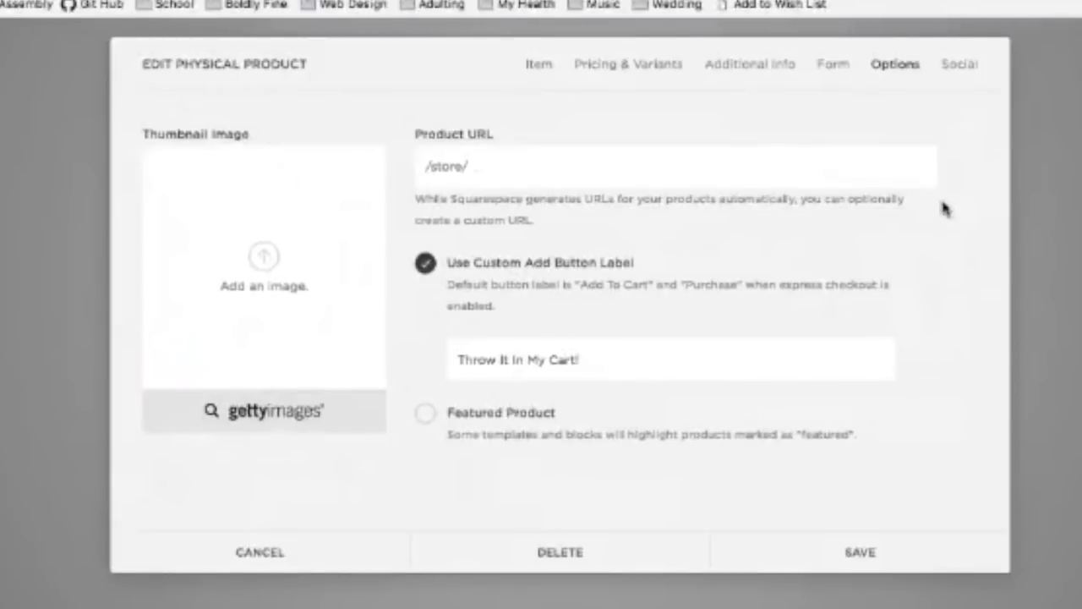
click(498, 421)
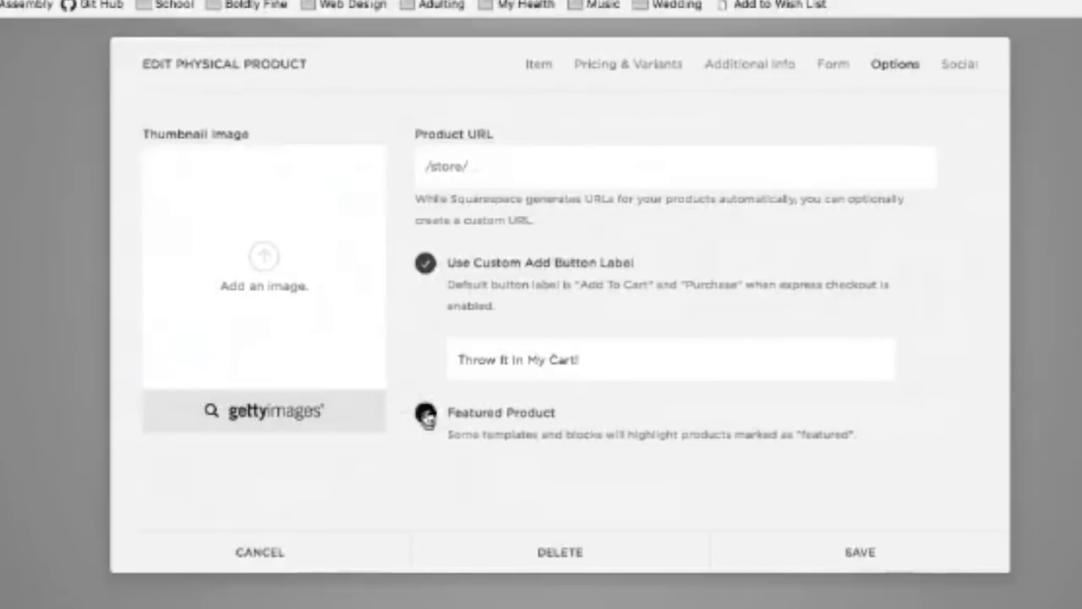
click(425, 414)
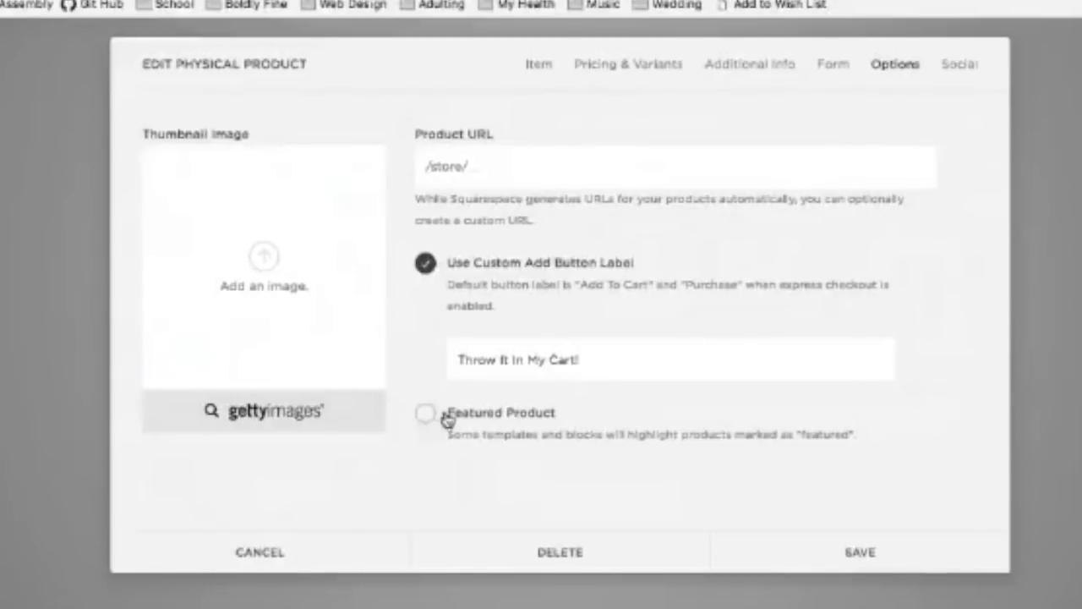
Step: In the Social settings, turn on sharing to Facebook, LinkedIn and Tumblr
click(973, 73)
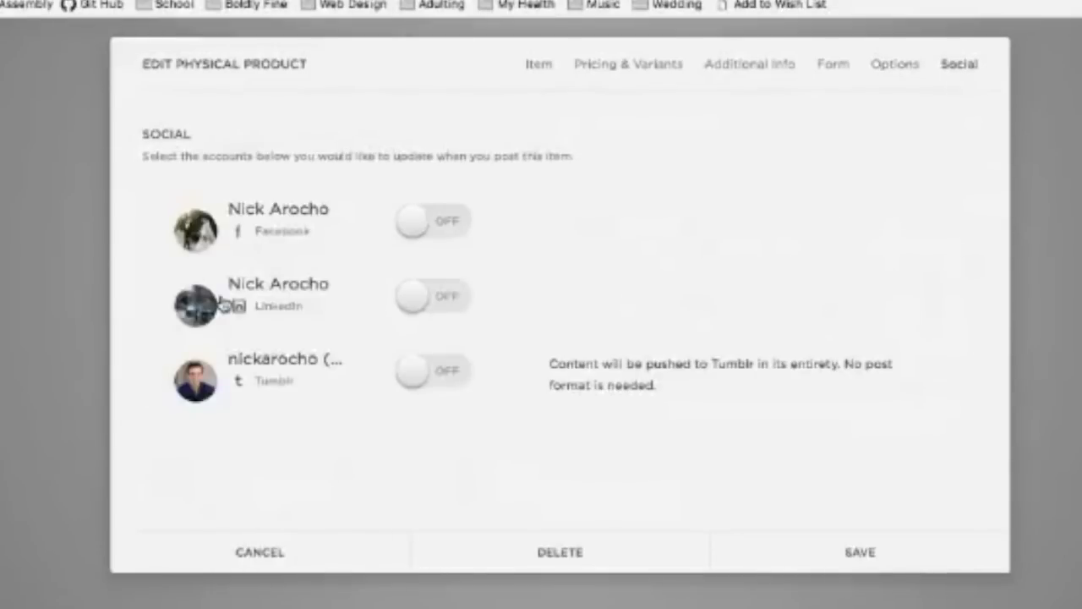
click(414, 222)
click(415, 304)
click(414, 404)
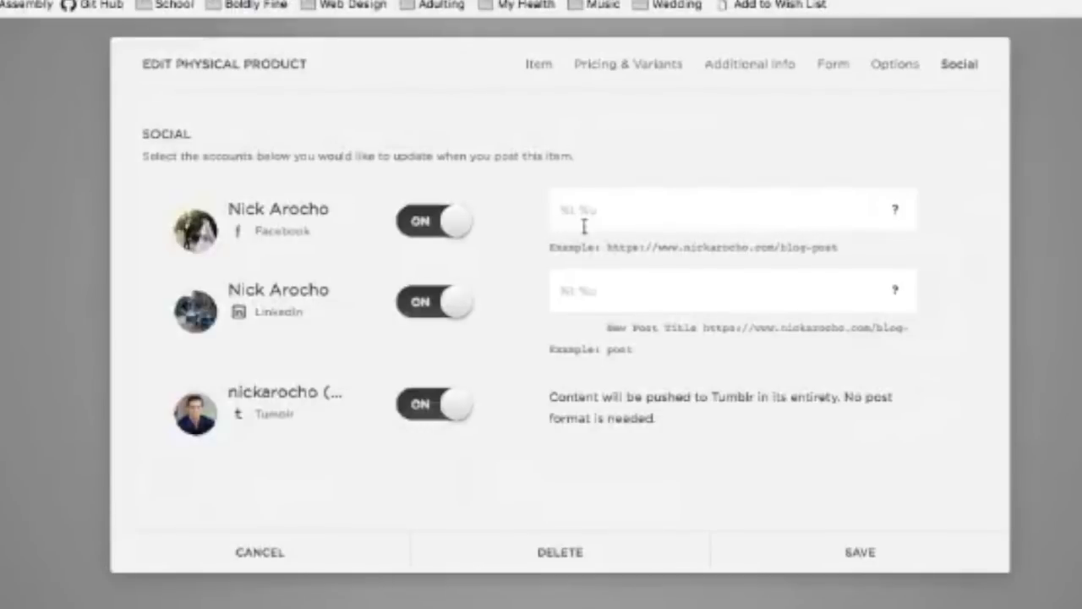
Step: Write the Facebook post message 'Hey theck out my new procuct! %t %u' and inspect the example preview
mouse_move(896, 208)
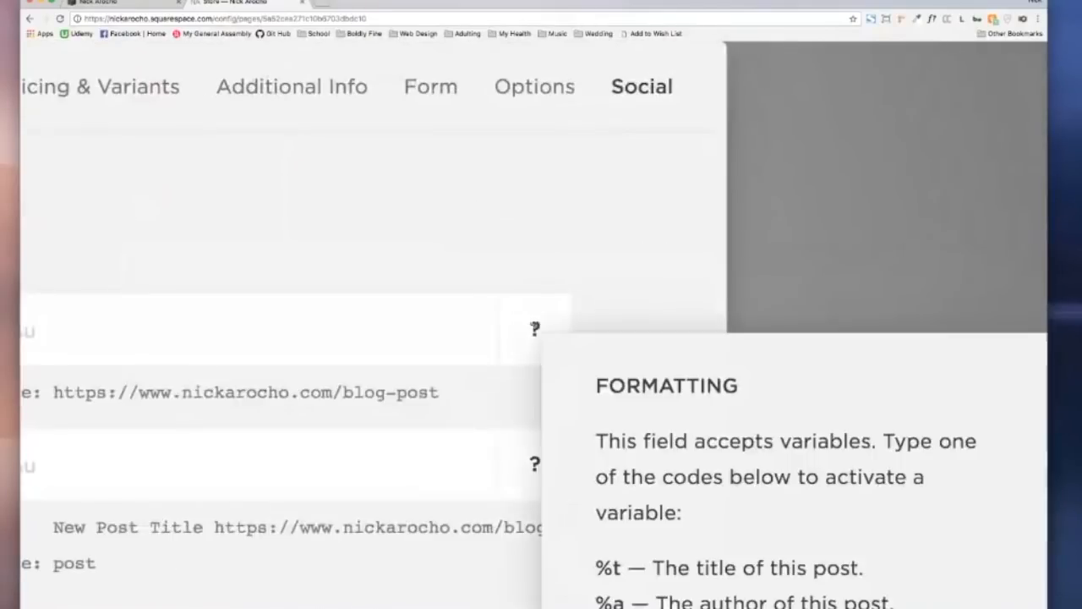
mouse_move(535, 329)
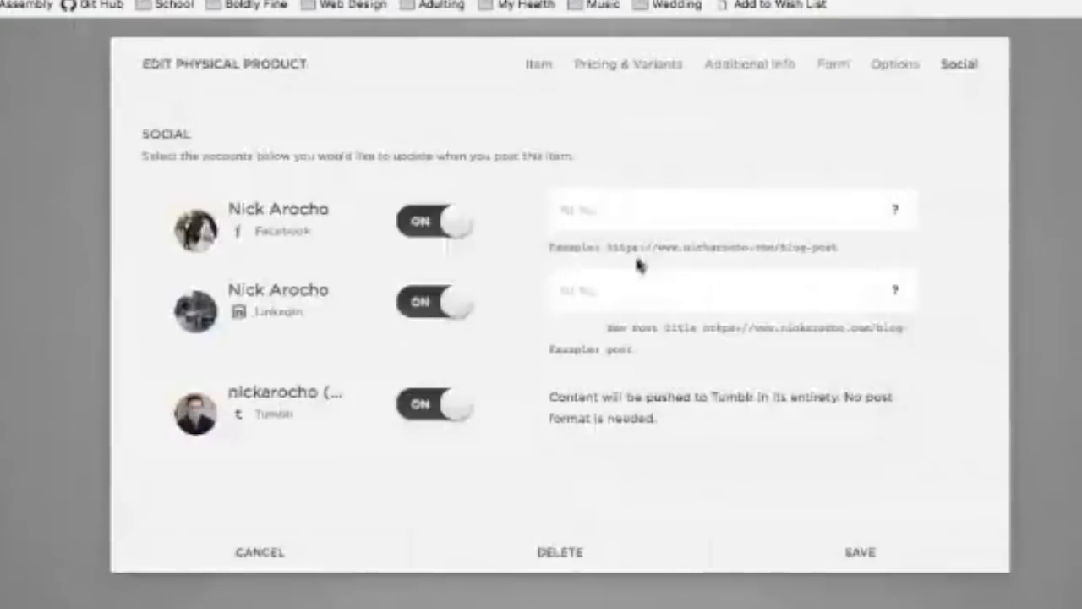
click(580, 209)
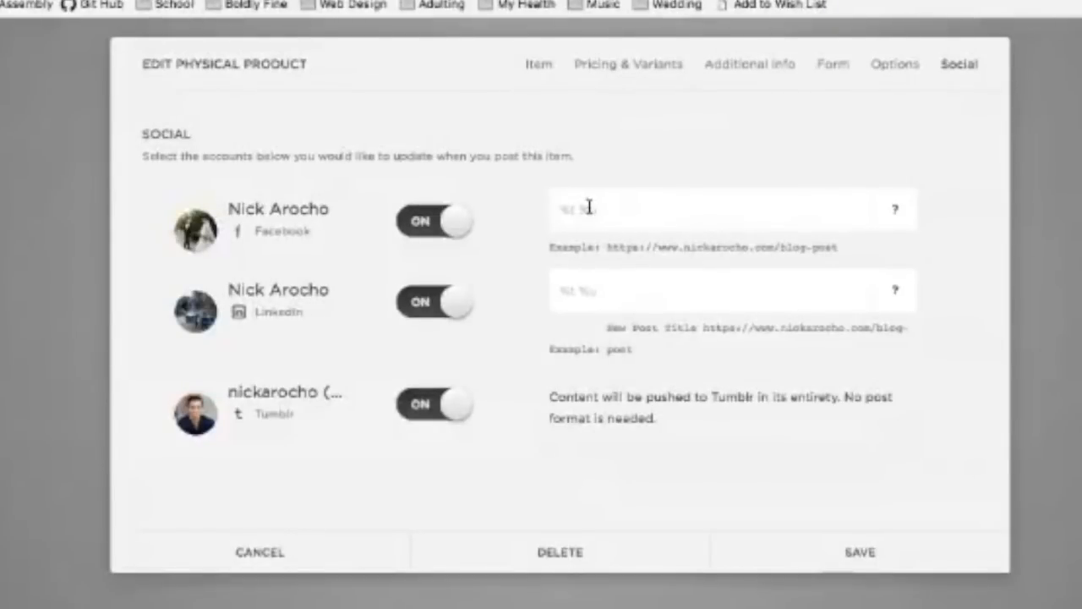
text(Hey)
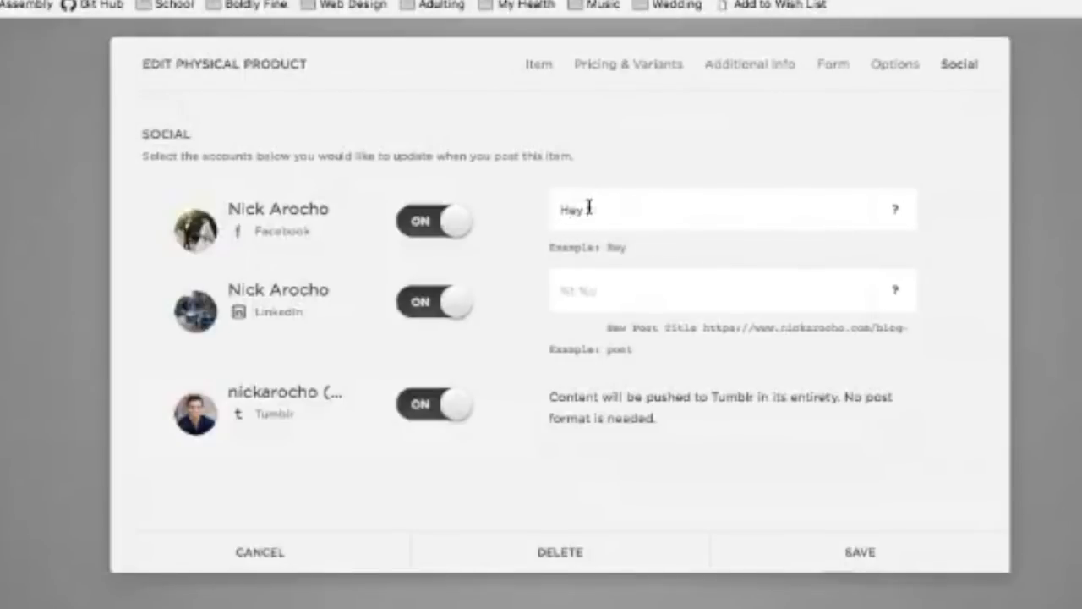
text( theck out my n)
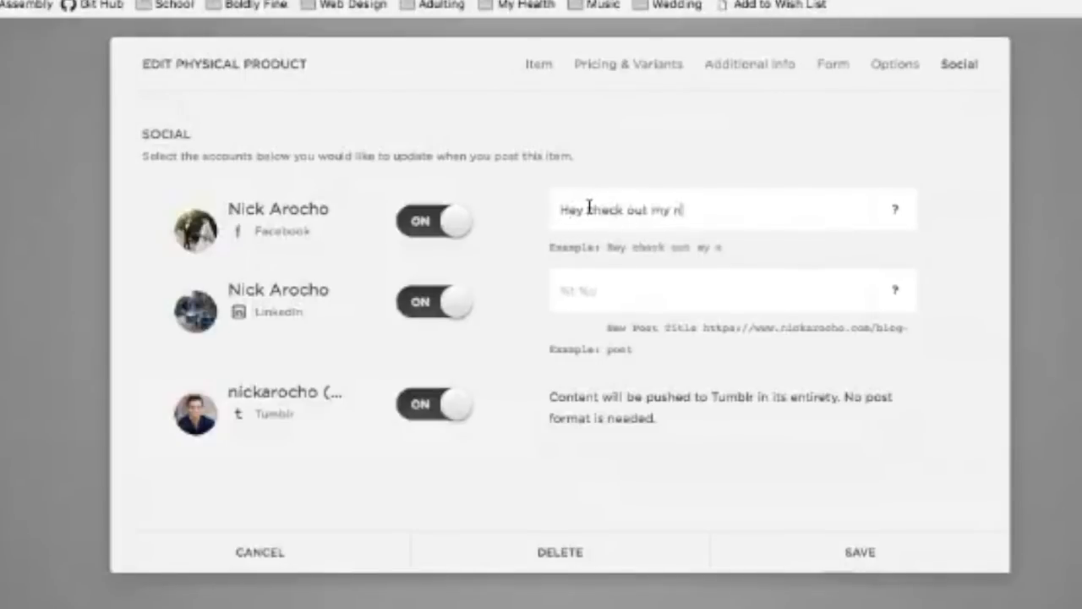
text(ew proc)
text(uct!)
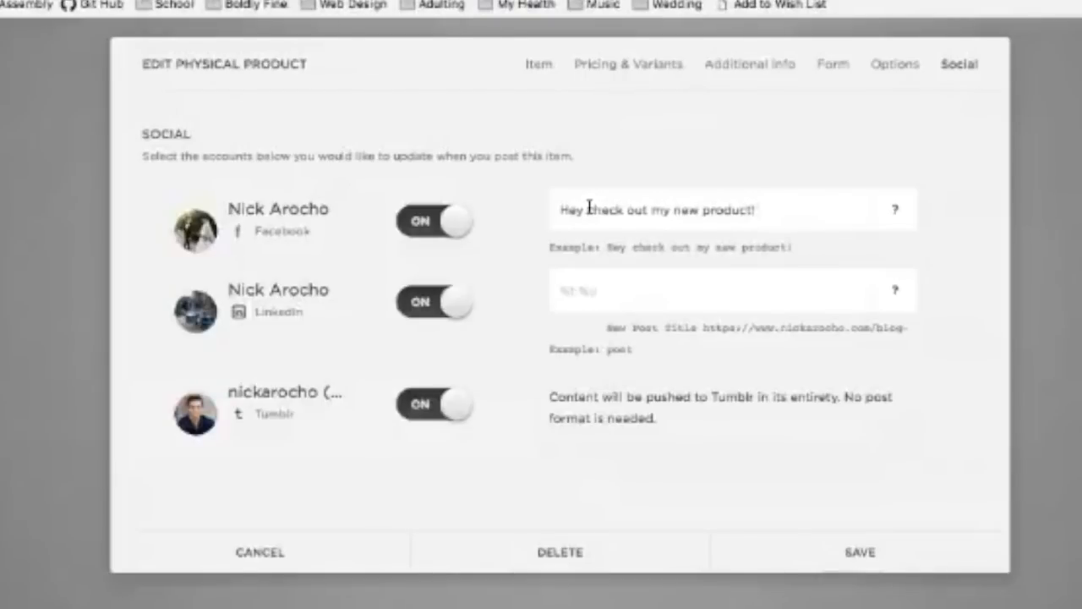
text( %t)
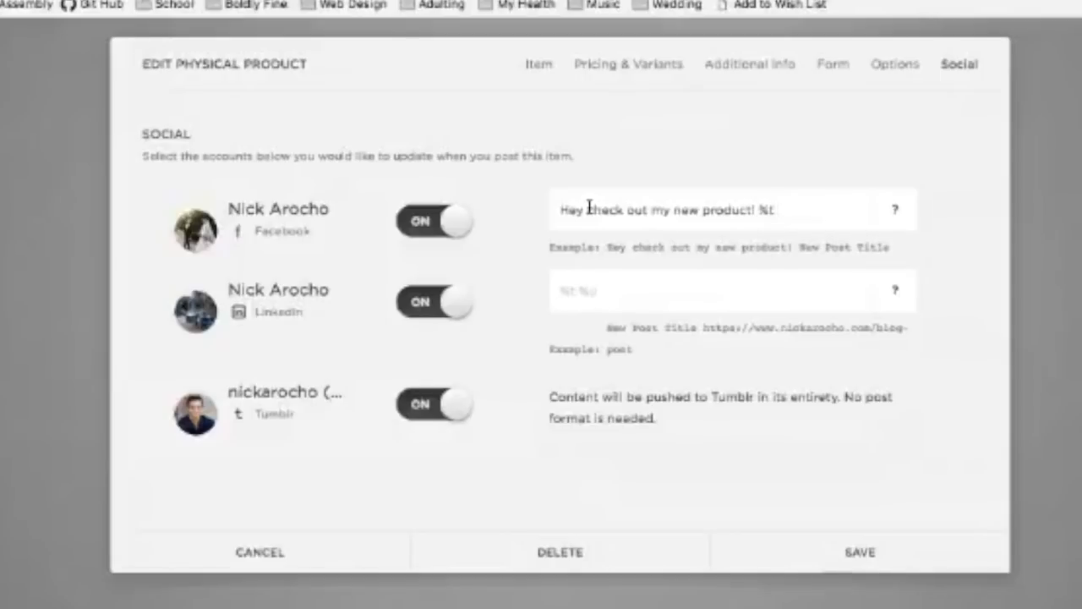
text( %u)
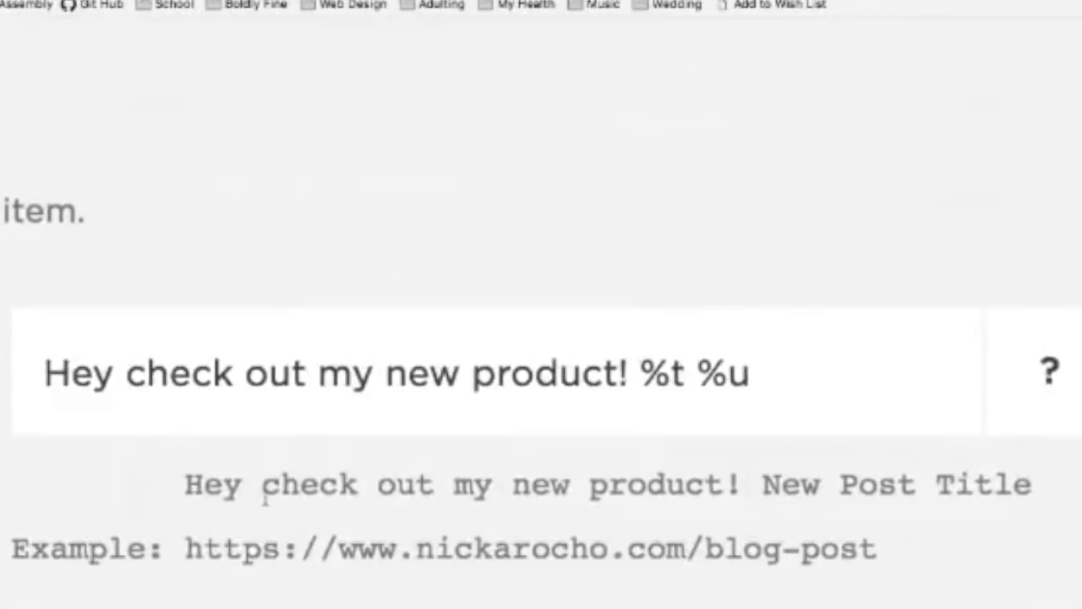
drag(186, 484, 732, 484)
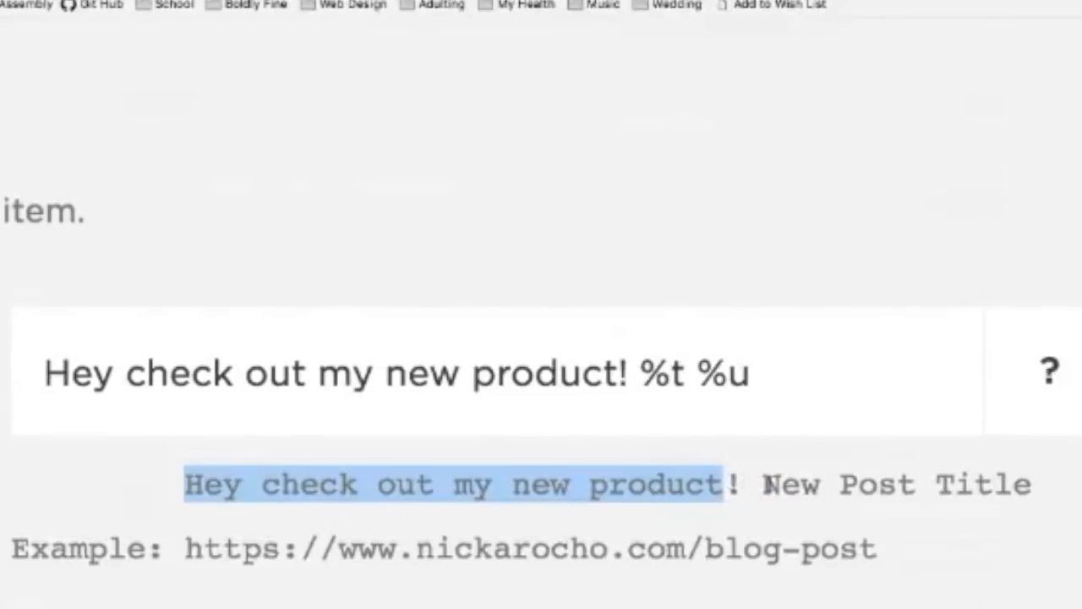
drag(186, 547, 887, 565)
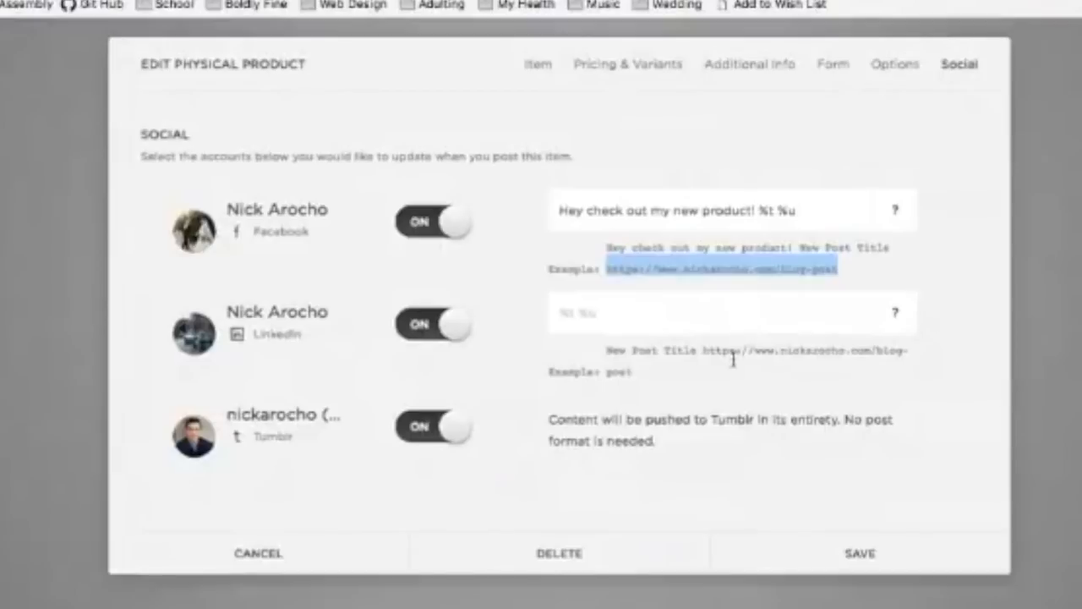
scroll(733, 359, up, 5)
scroll(733, 359, up, 3)
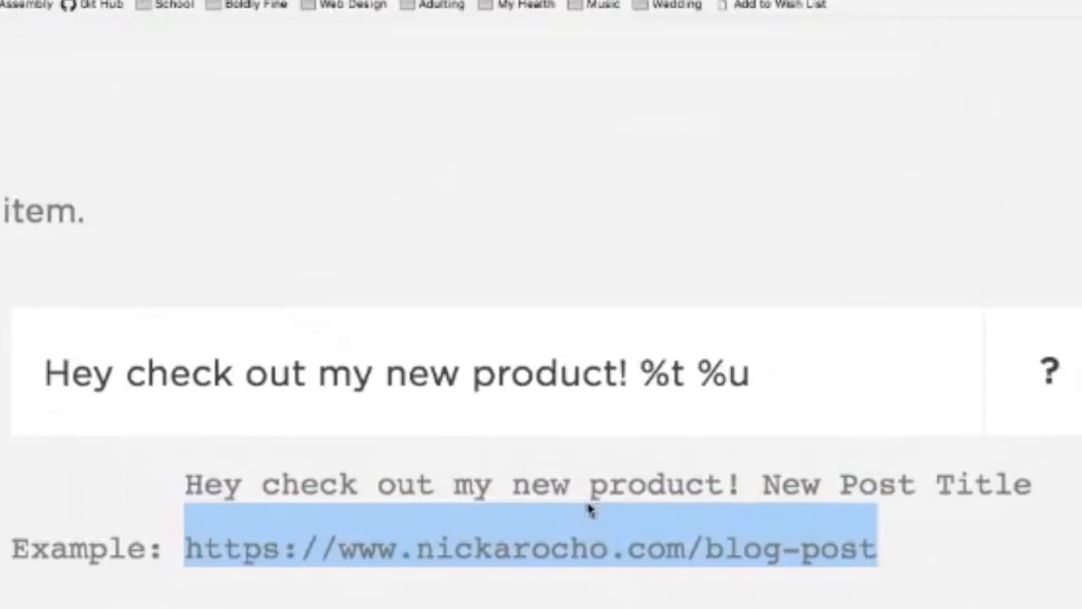
scroll(579, 491, down, 1)
scroll(579, 490, down, 3)
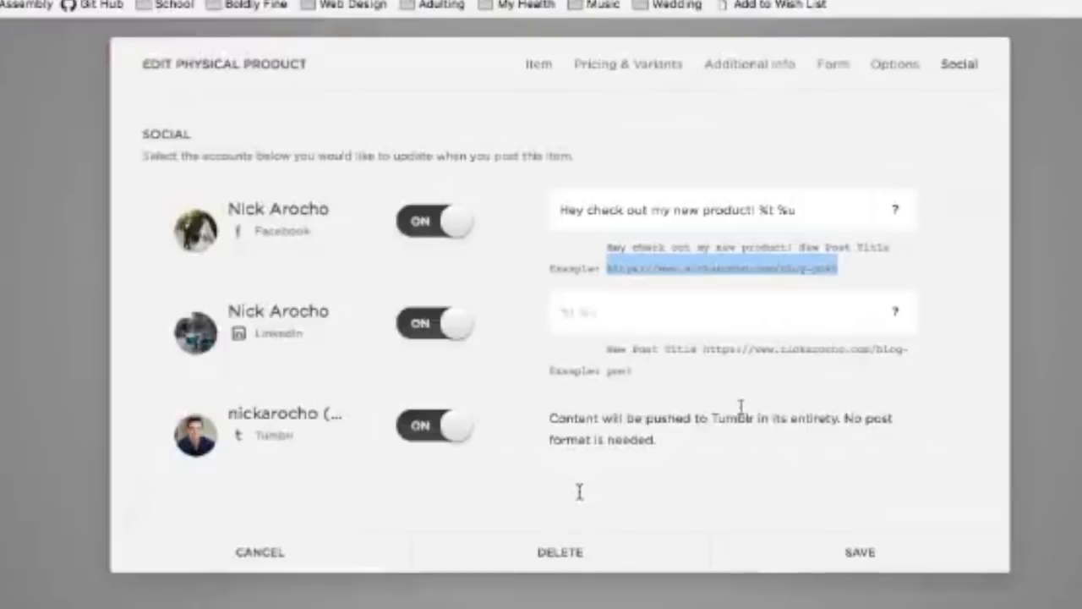
click(879, 269)
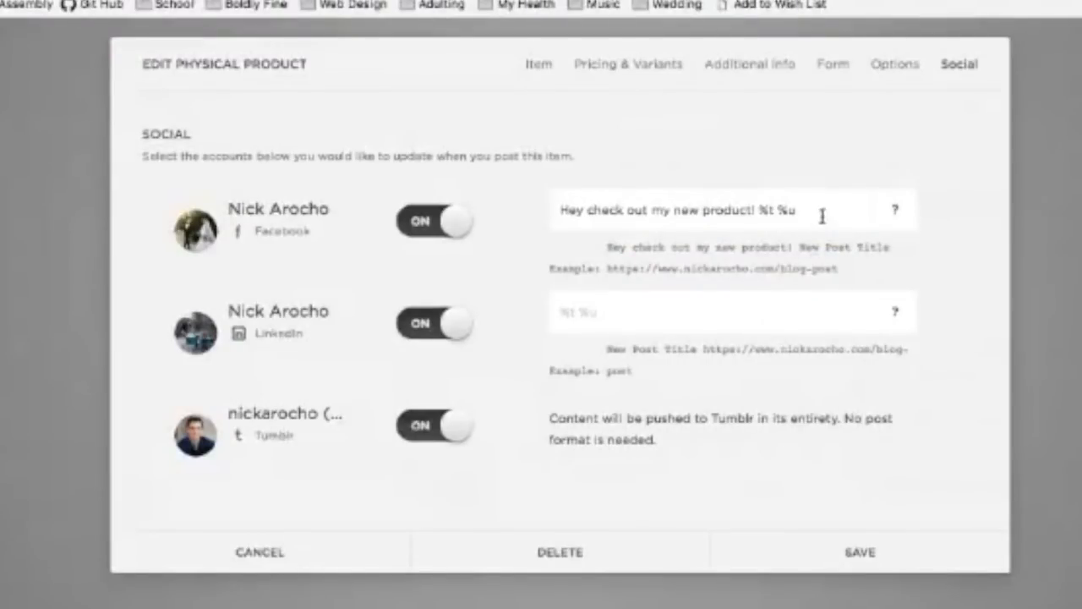
Step: Switch Facebook, LinkedIn and Tumblr sharing back off and return to the product details
click(464, 224)
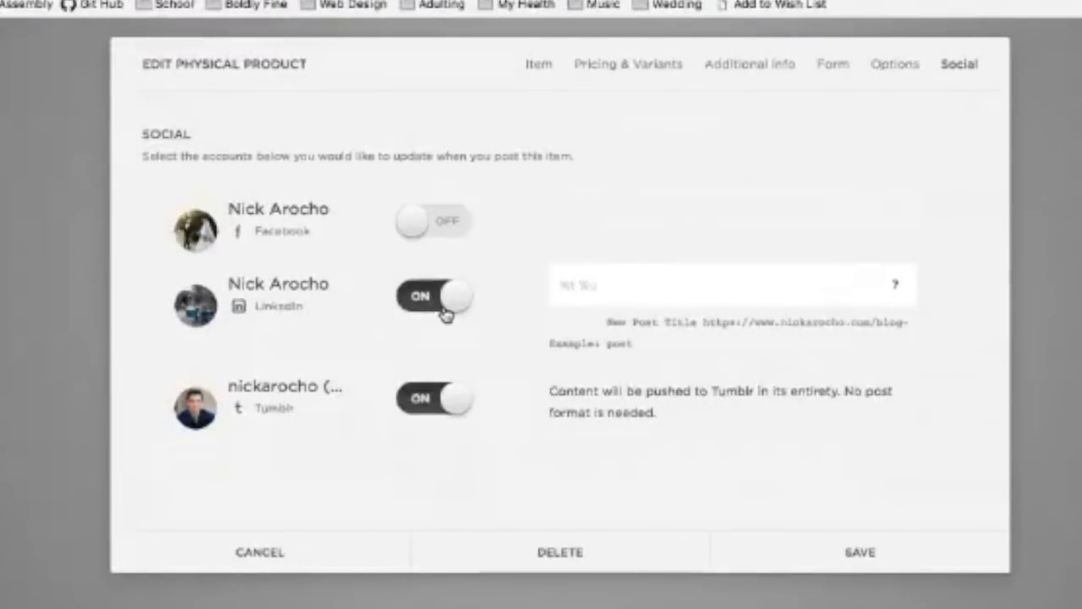
click(445, 313)
click(448, 382)
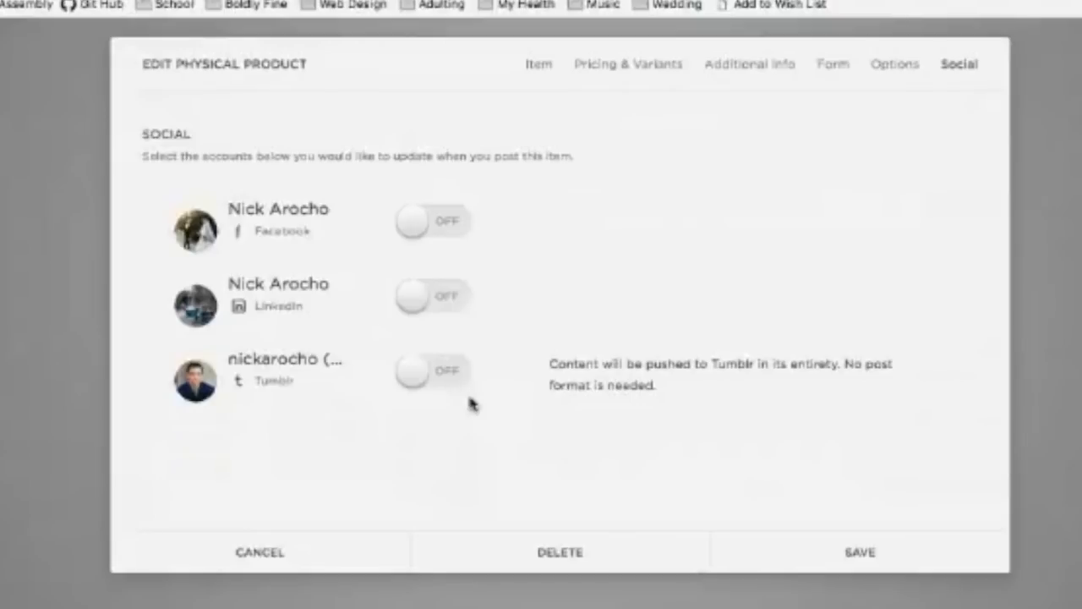
click(538, 75)
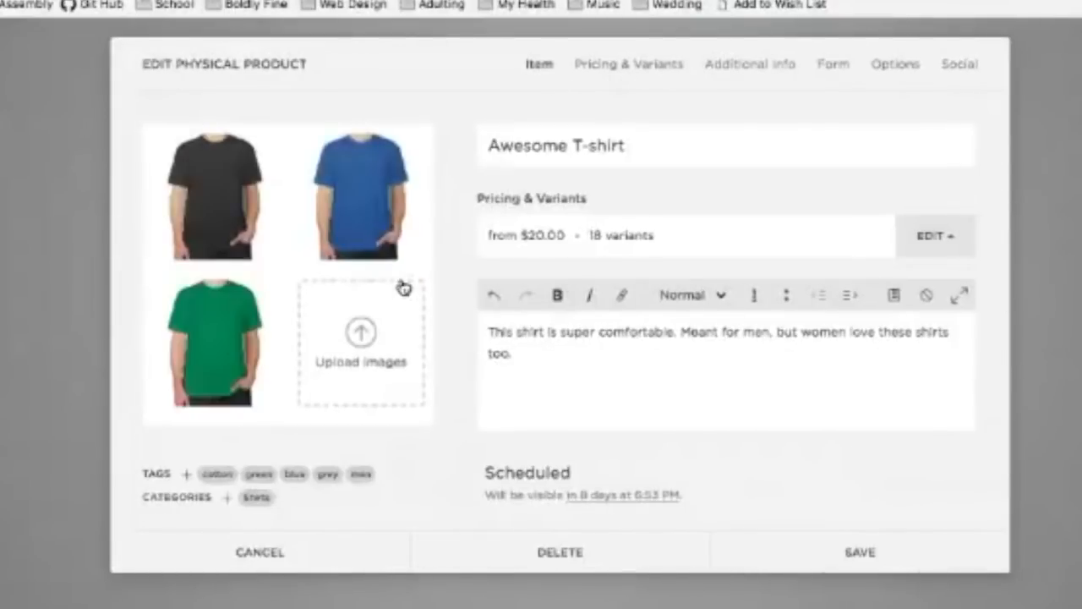
Step: Save the product, then change the Awesome T-shirt from Scheduled to Visible and save again
click(856, 561)
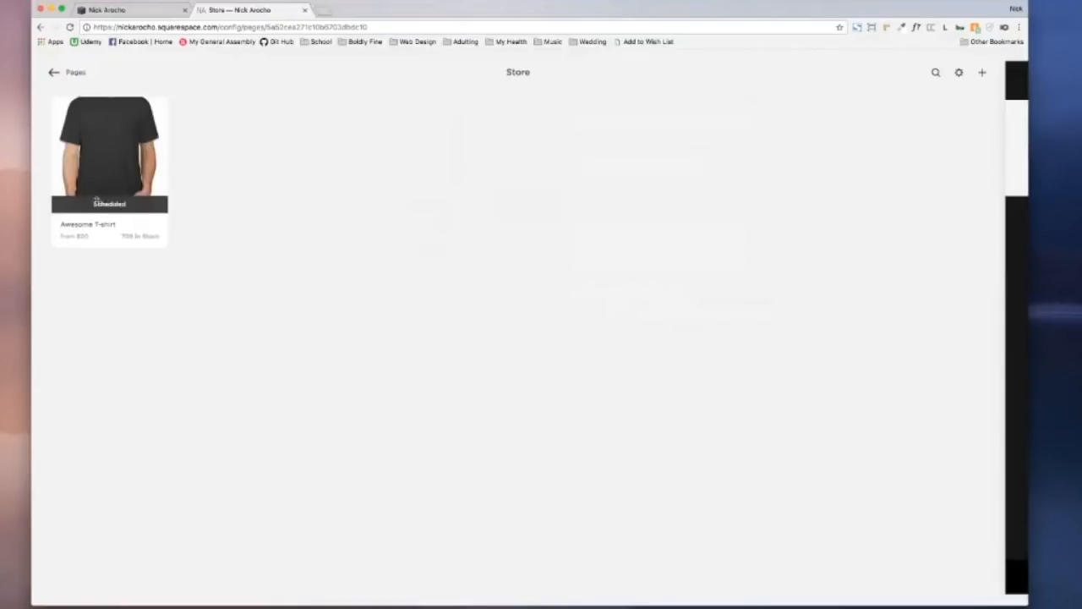
double_click(108, 176)
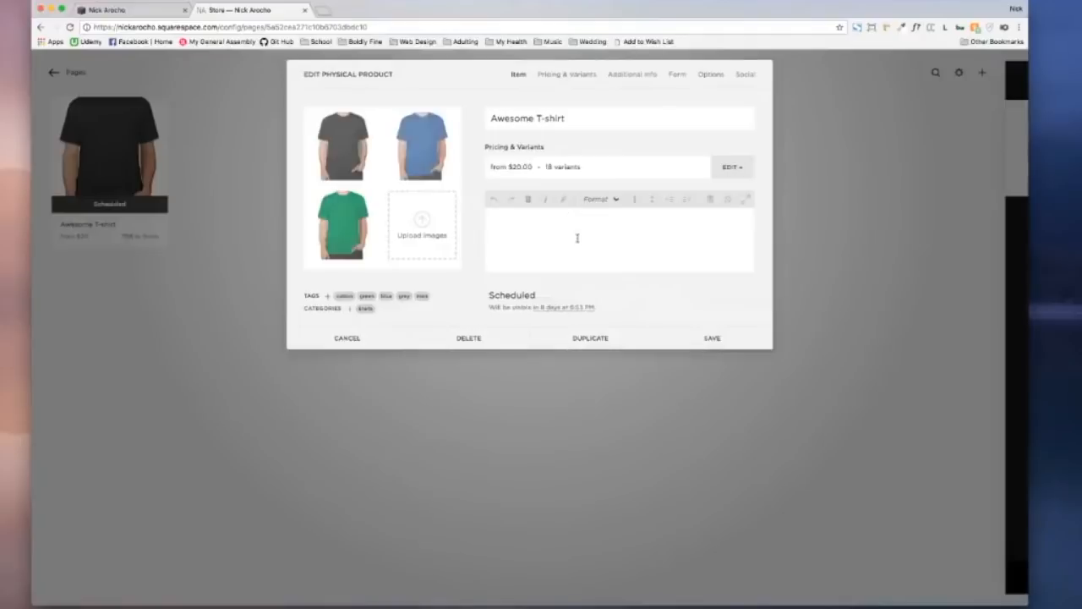
click(514, 296)
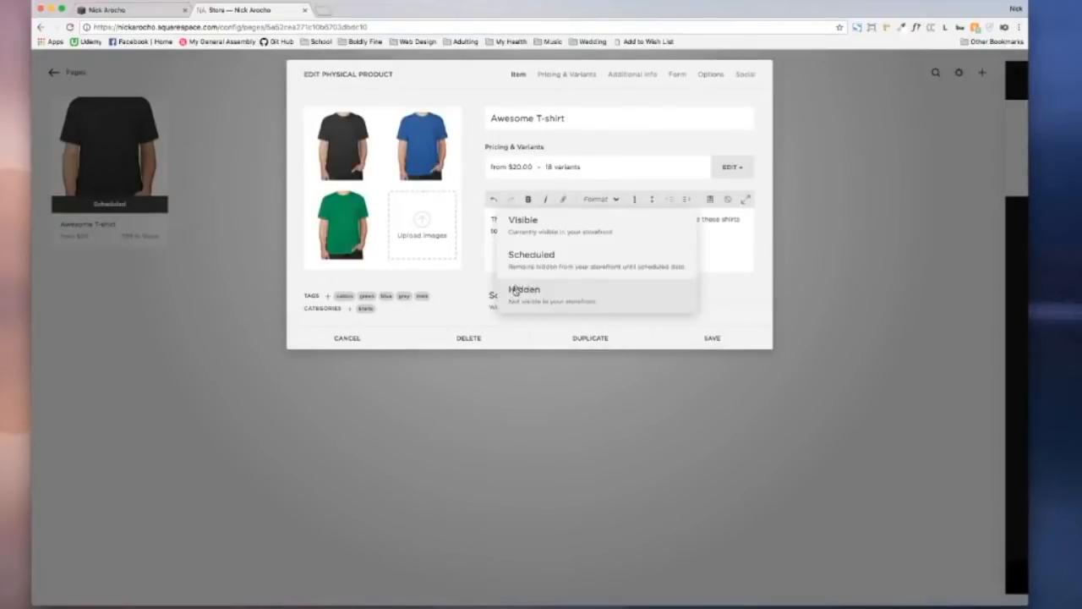
click(525, 232)
click(715, 340)
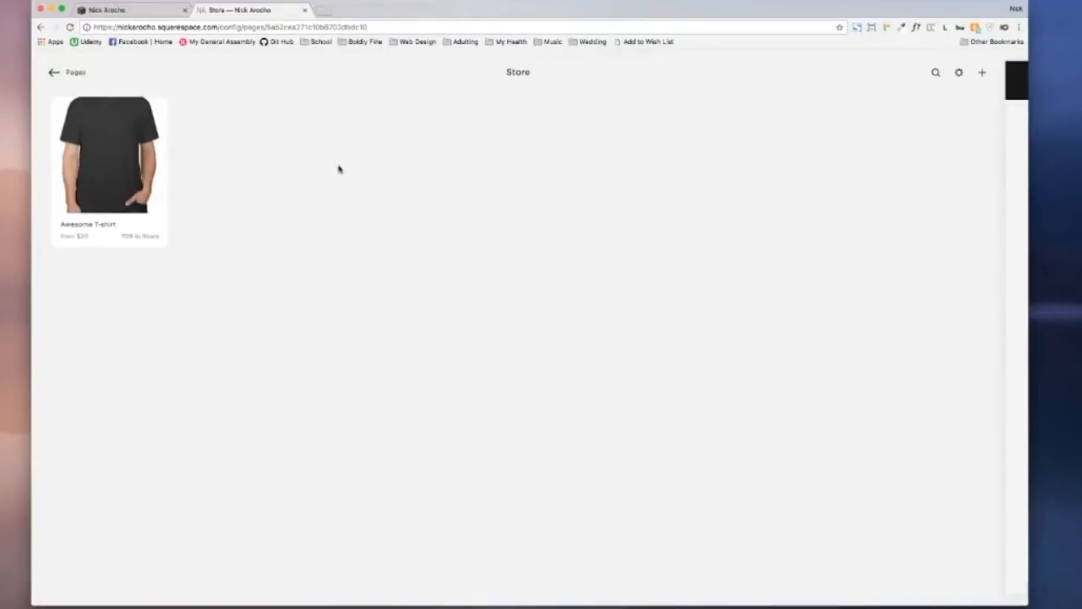
key(super+t)
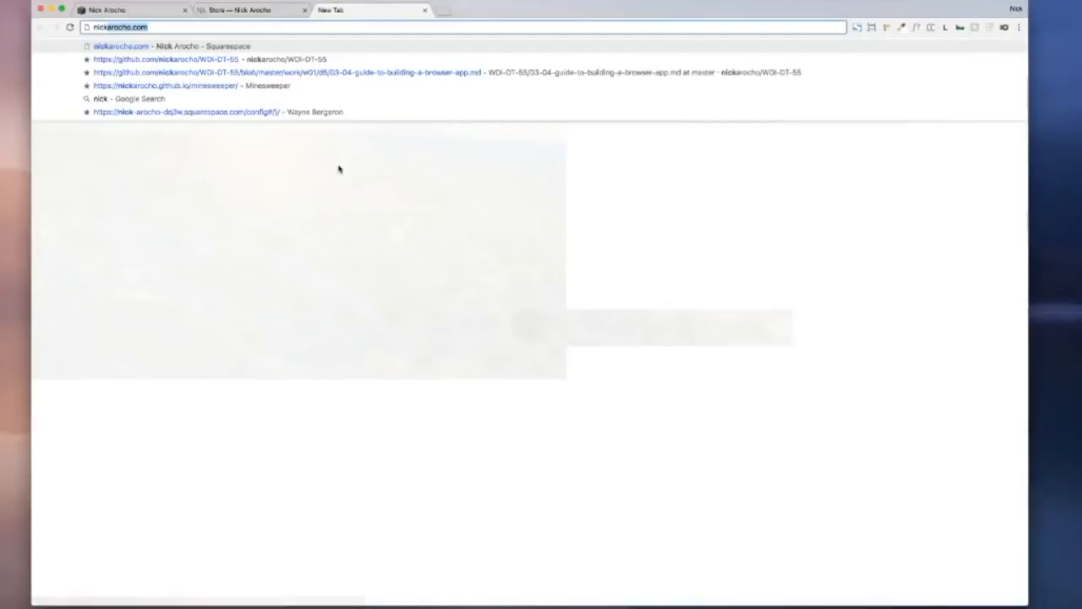
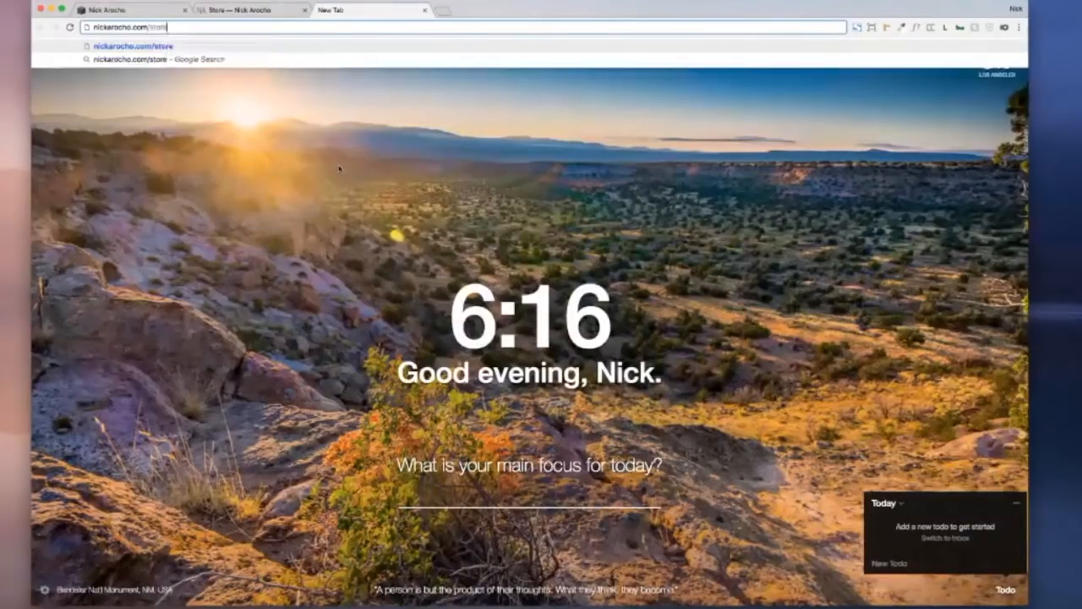
key(Return)
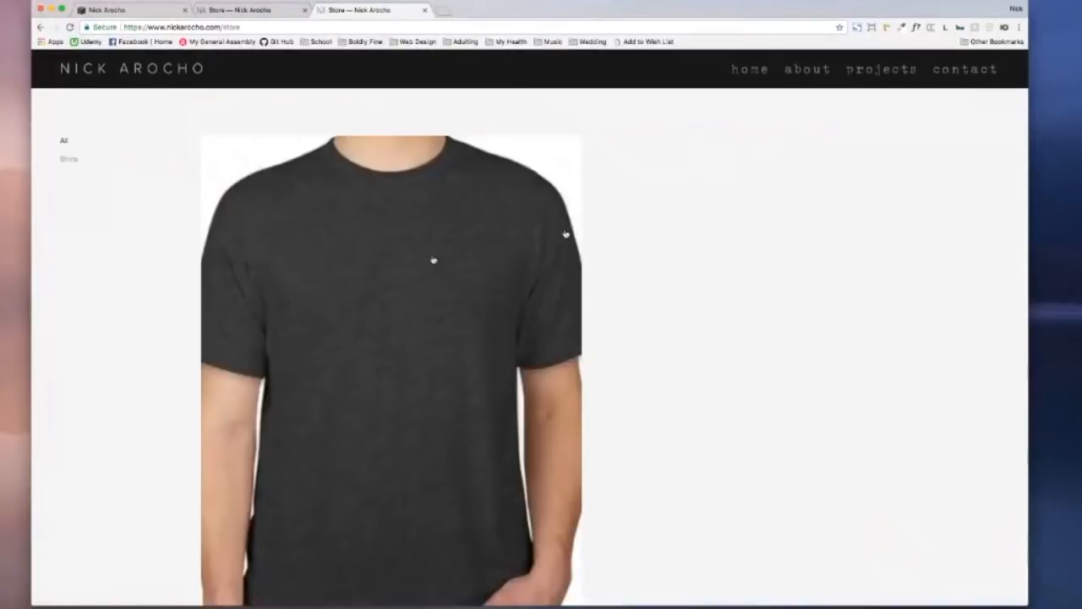
click(417, 261)
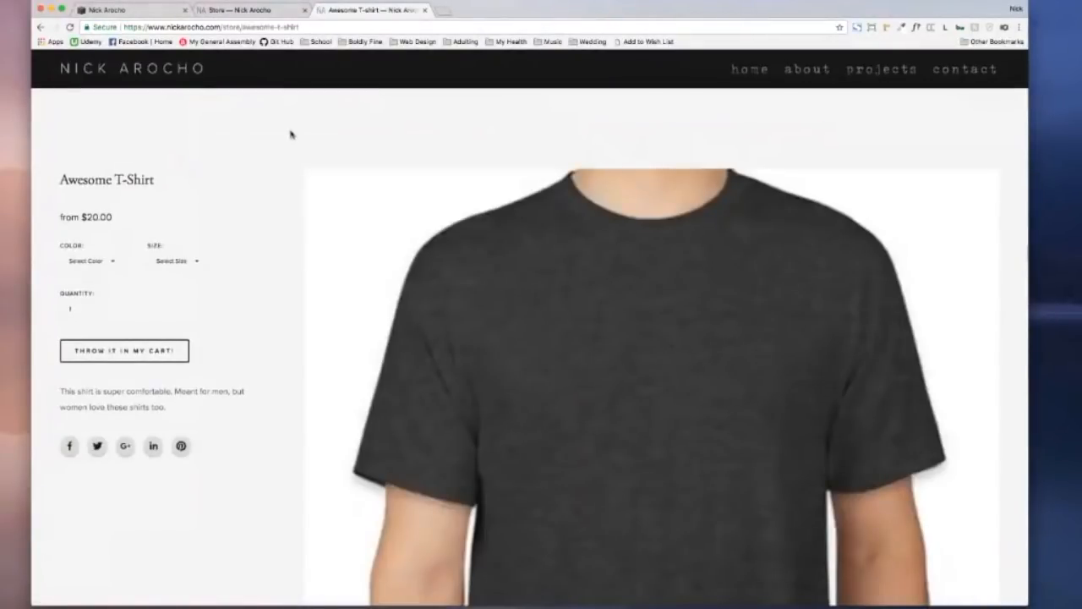
scroll(291, 134, down, 5)
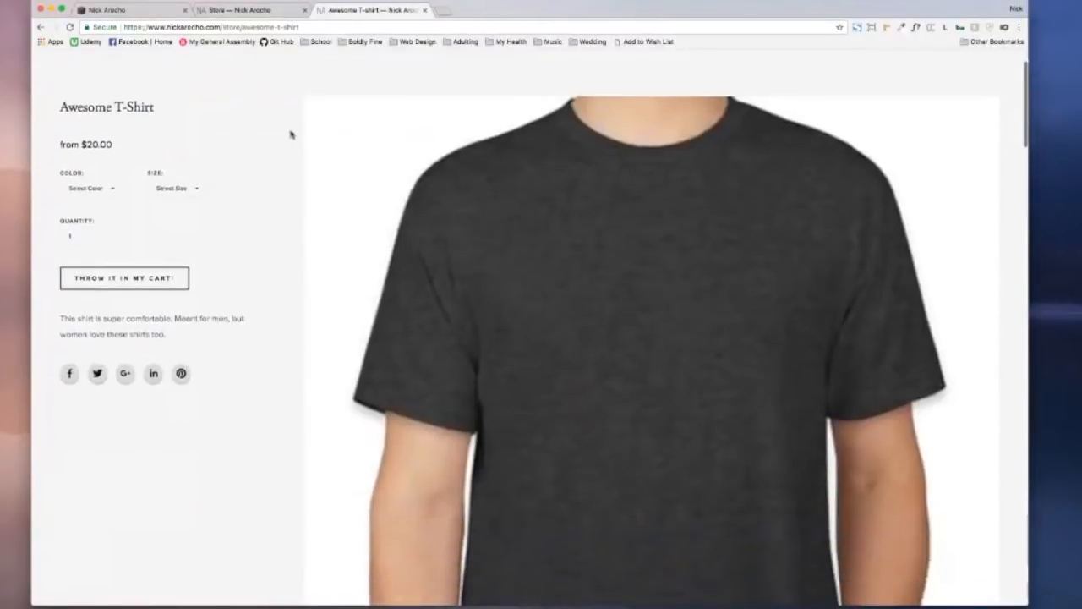
scroll(290, 135, down, 15)
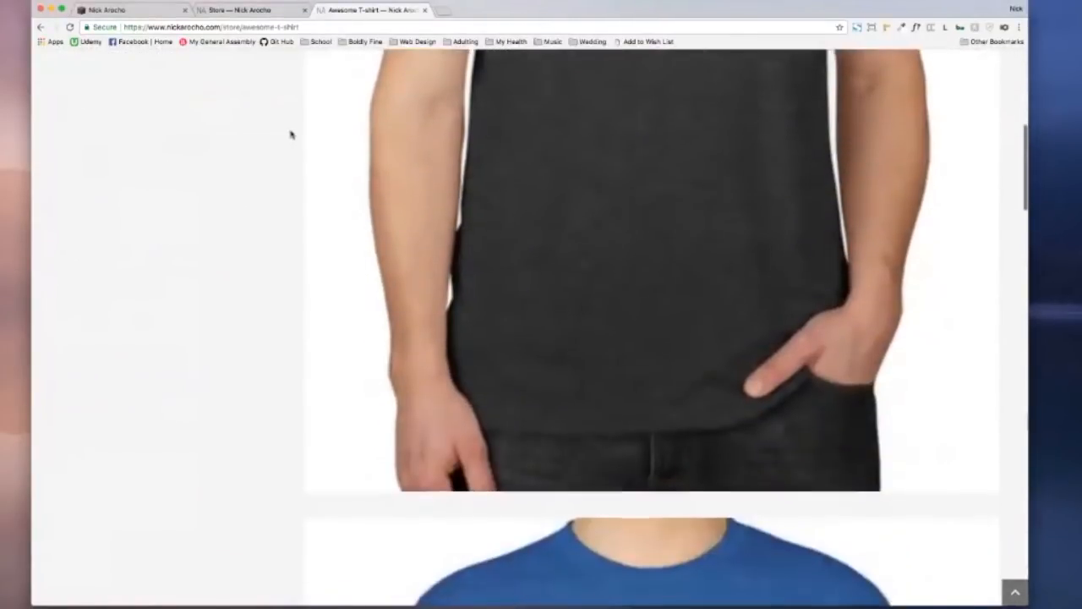
scroll(291, 134, down, 20)
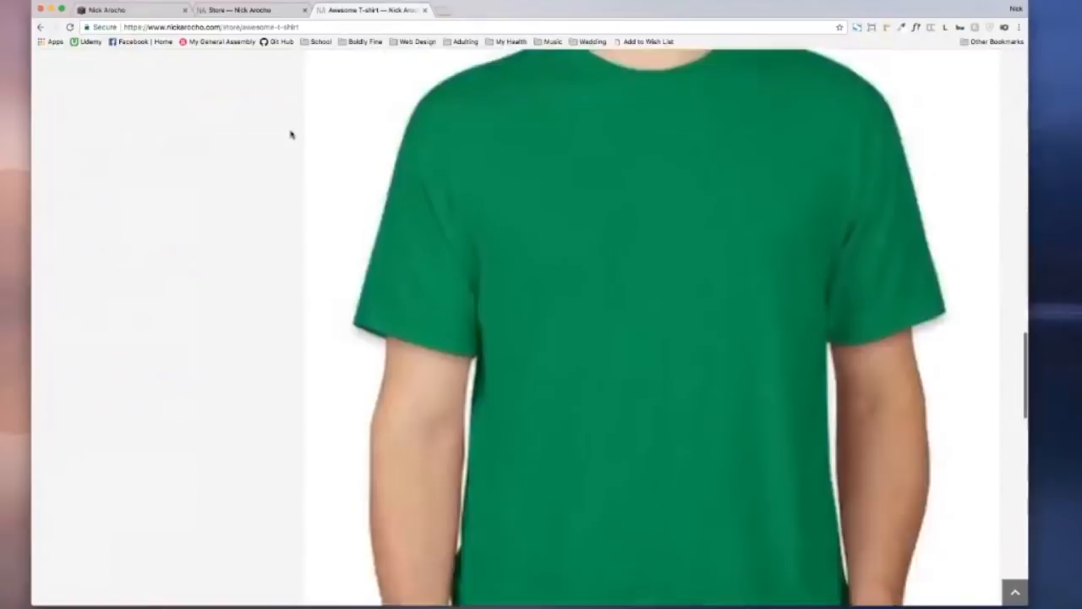
scroll(292, 133, up, 5)
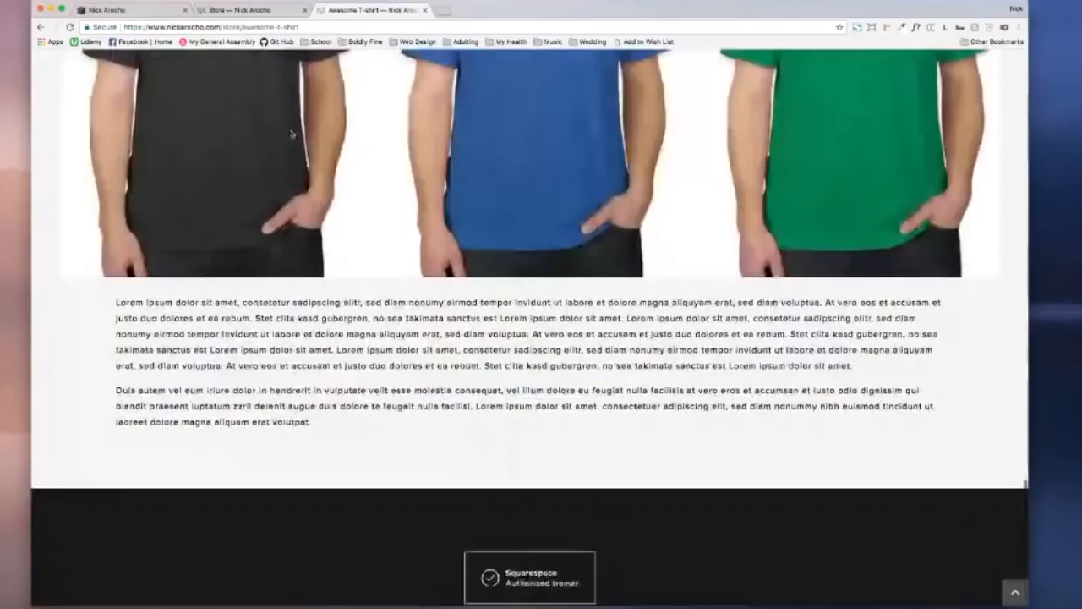
scroll(295, 169, down, 3)
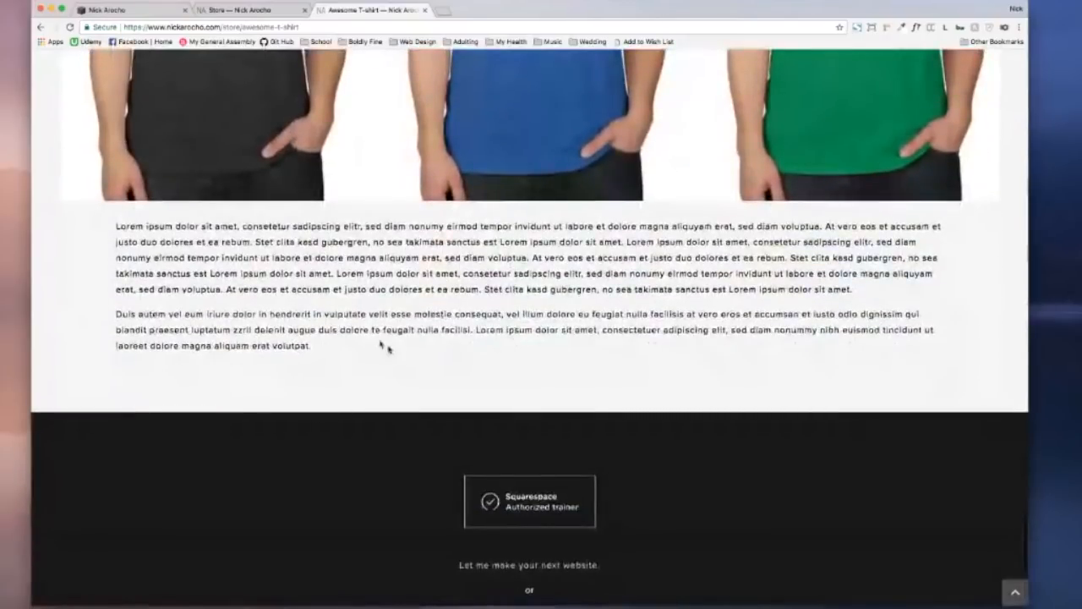
scroll(554, 280, up, 10)
scroll(553, 280, up, 10)
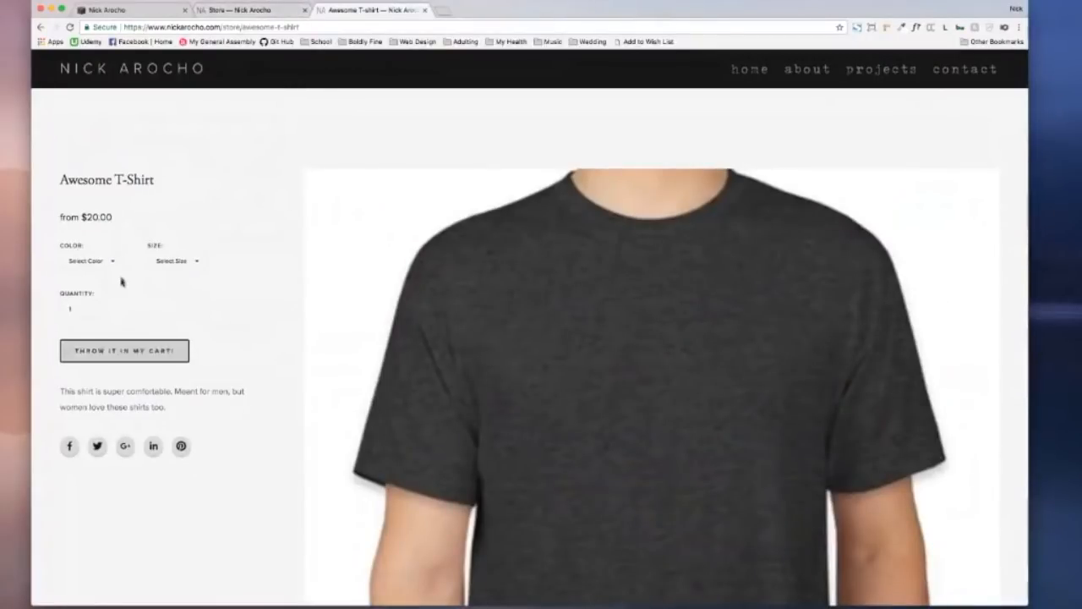
Step: Go back, reopen the Awesome T-Shirt page, and select its heading and 'from $20.00' price
click(39, 27)
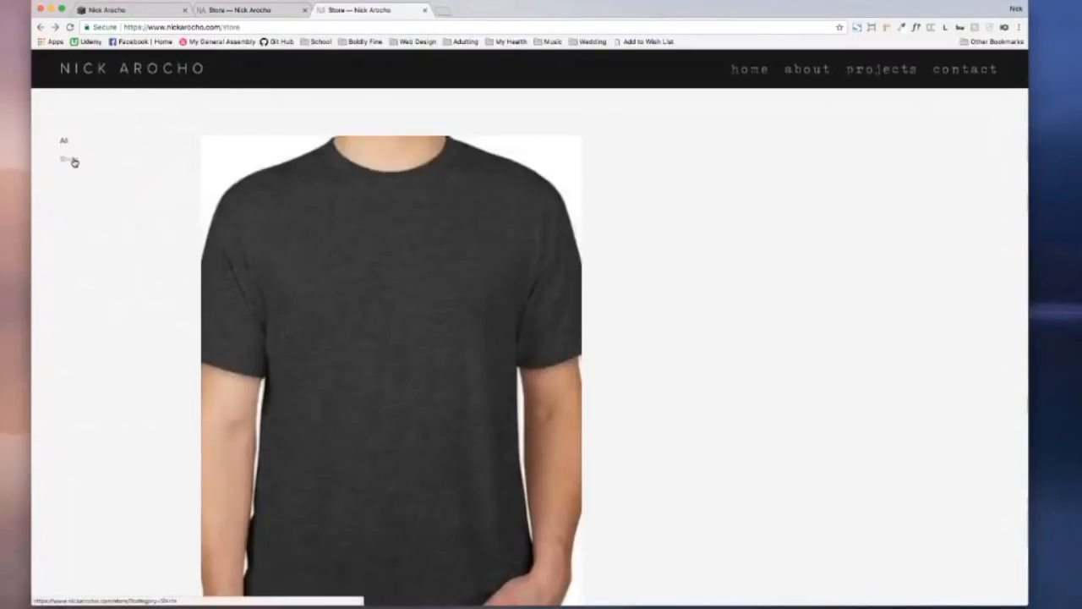
click(282, 227)
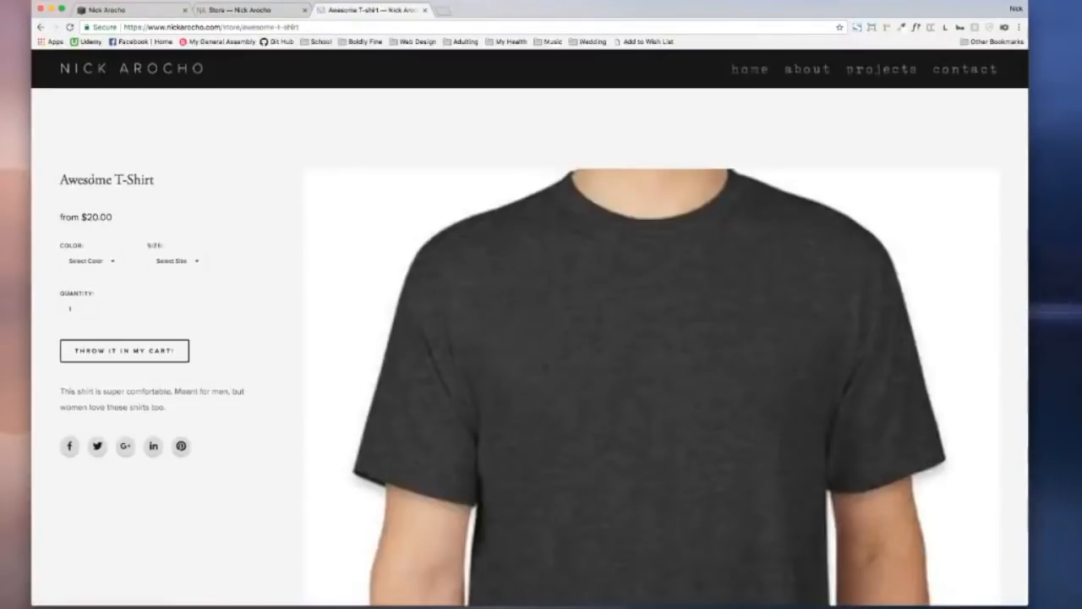
triple_click(190, 183)
drag(60, 216, 118, 221)
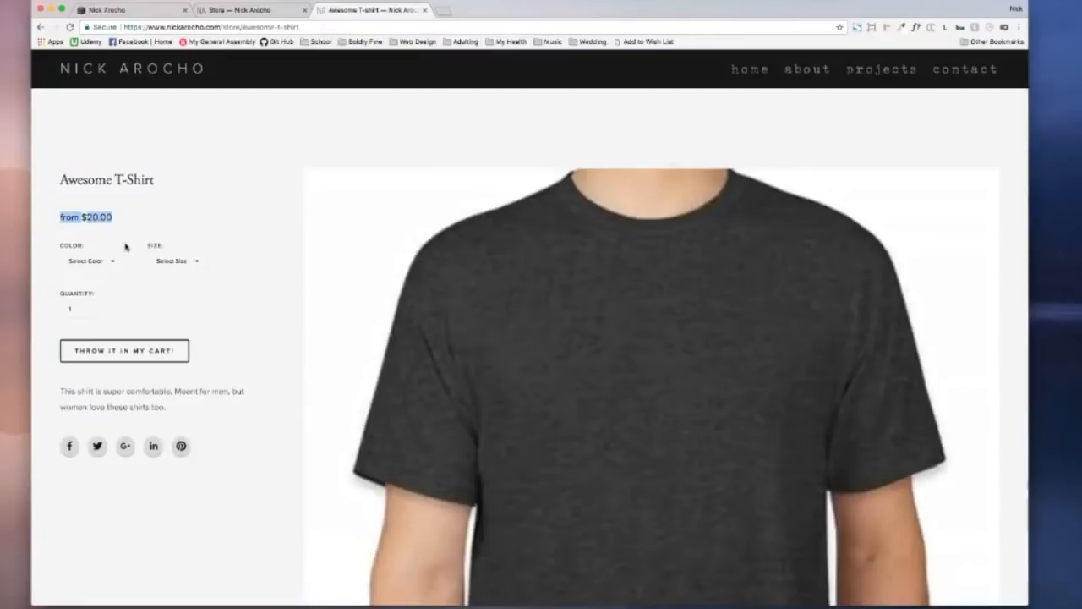
Step: Choose colour Blue and size XS to check its $32.00 price
click(126, 246)
click(109, 264)
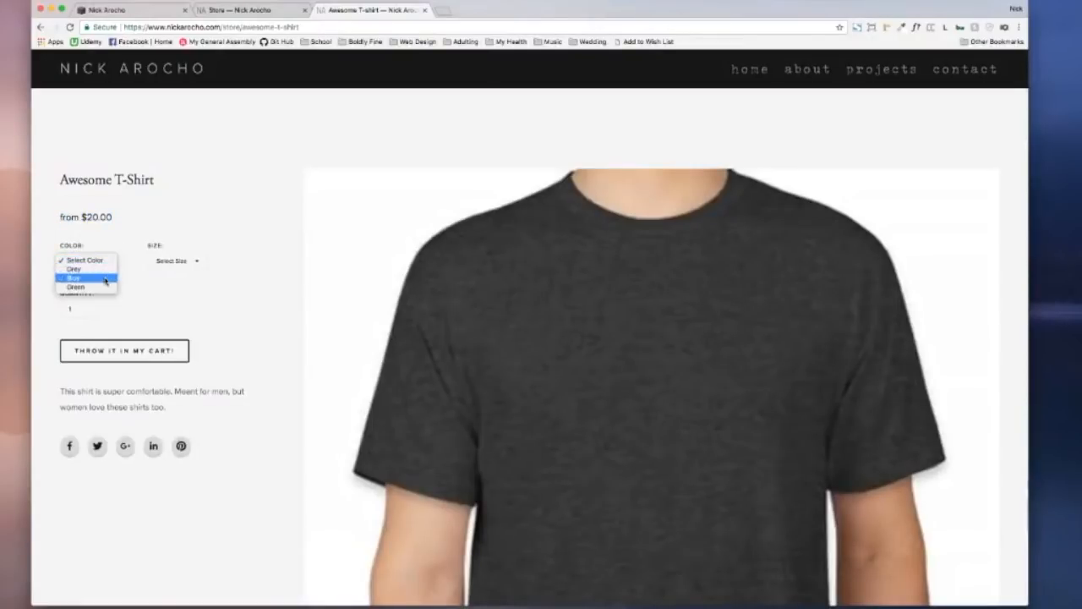
click(105, 278)
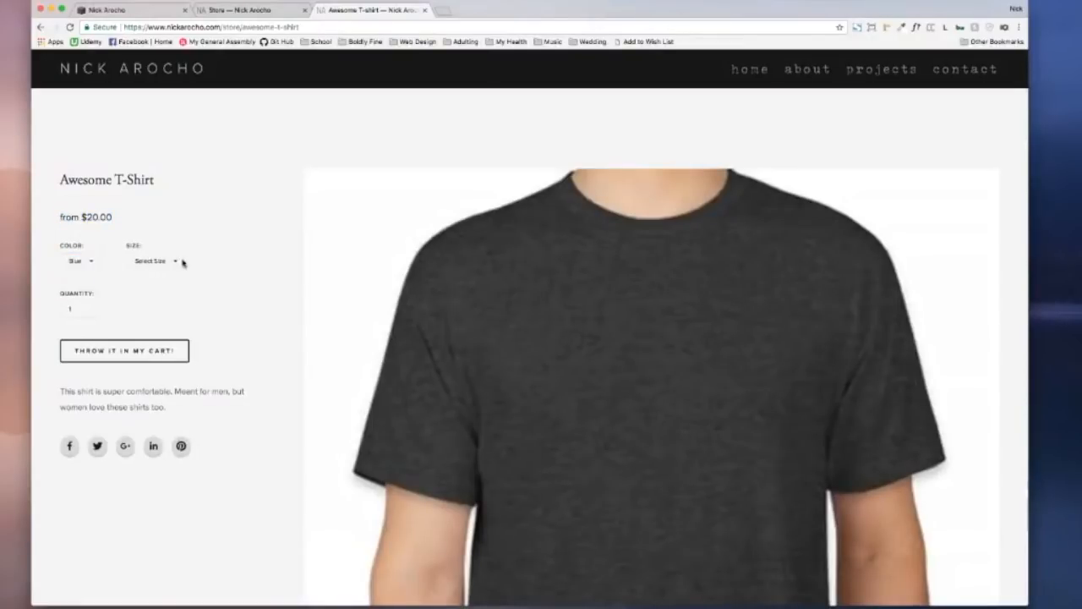
click(182, 263)
click(169, 269)
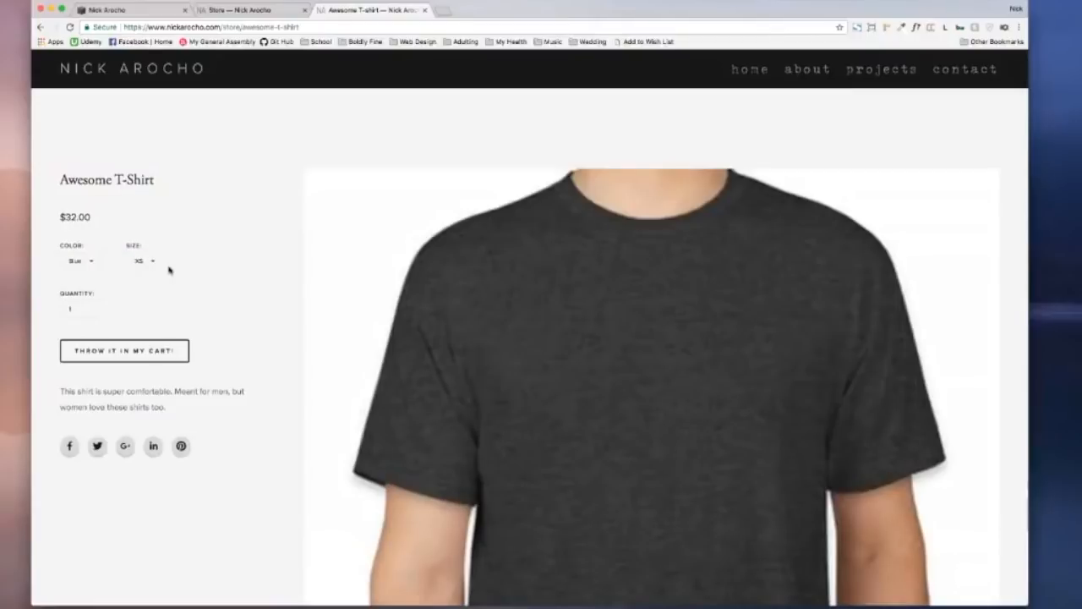
Step: Switch to colour Grey, size L, with a quantity of 9
click(89, 264)
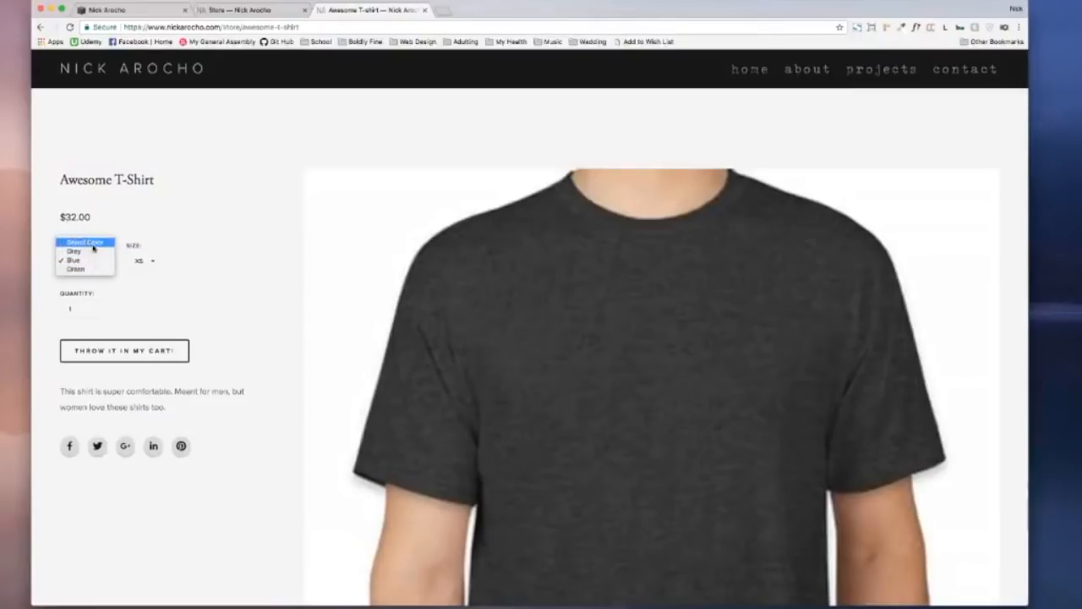
click(78, 251)
click(142, 260)
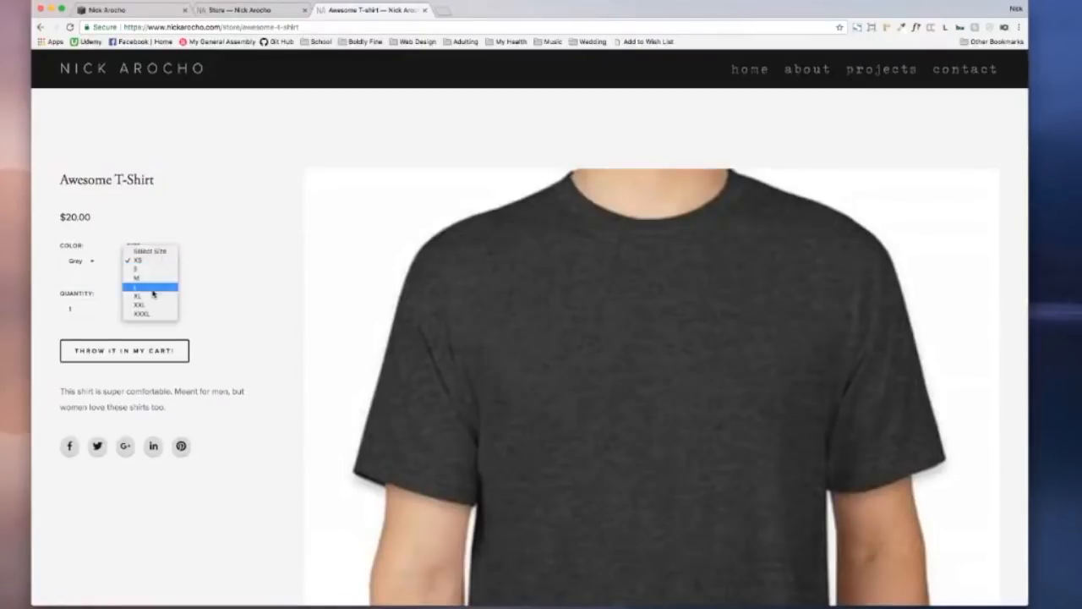
click(145, 287)
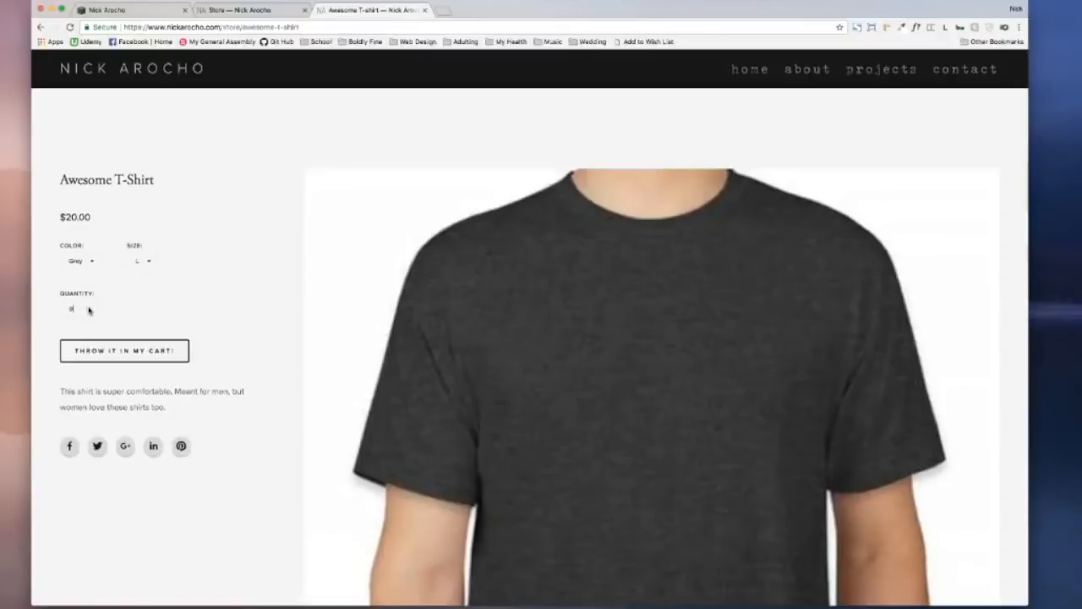
click(127, 350)
Step: Scroll down and select the product description text
scroll(143, 380, down, 2)
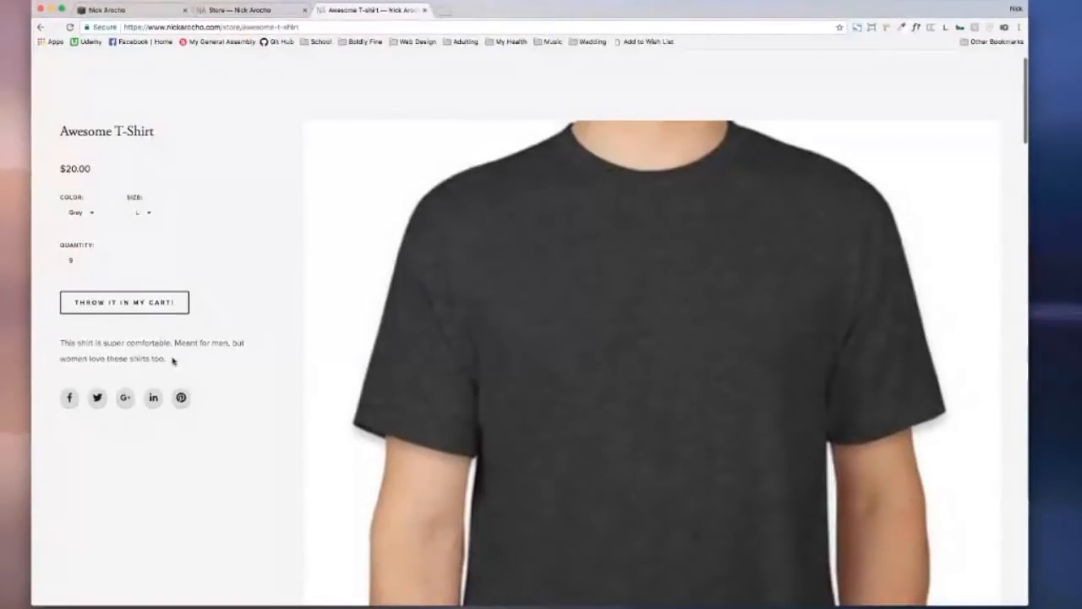
drag(173, 360, 59, 344)
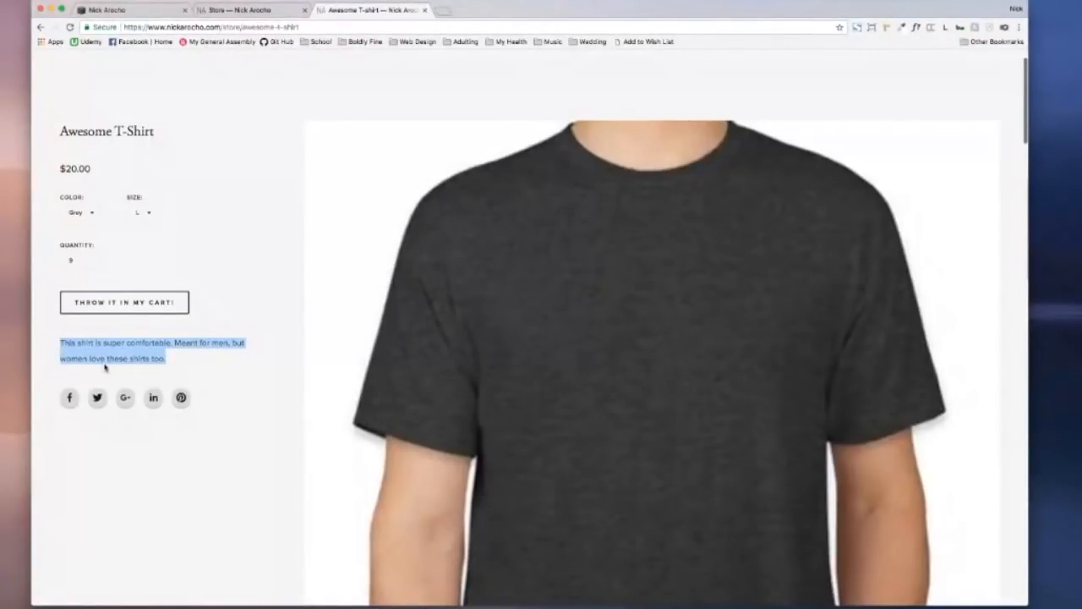
click(173, 359)
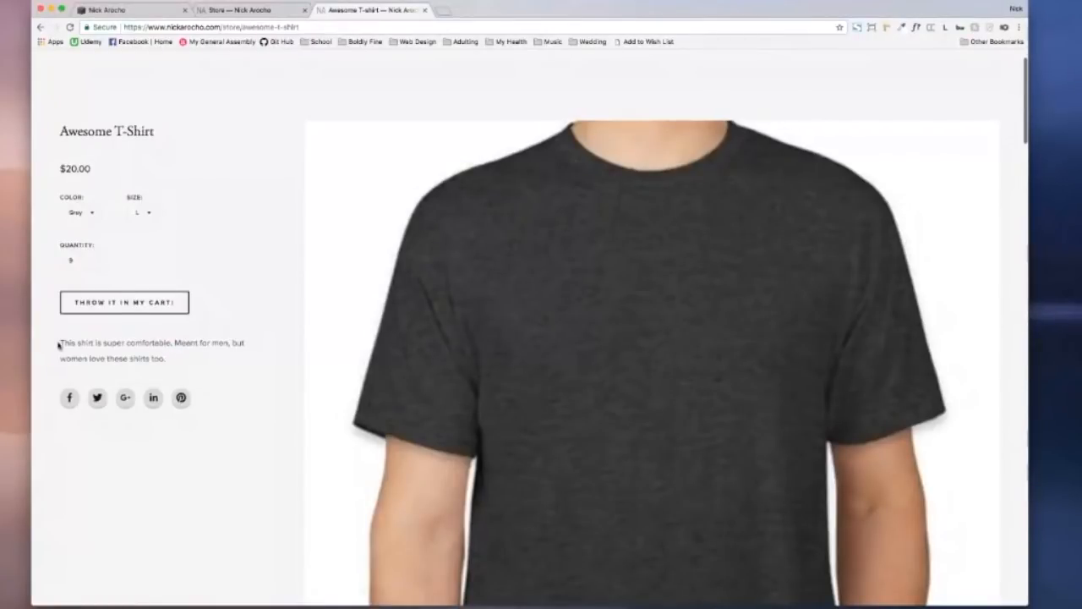
drag(59, 344, 161, 357)
click(175, 344)
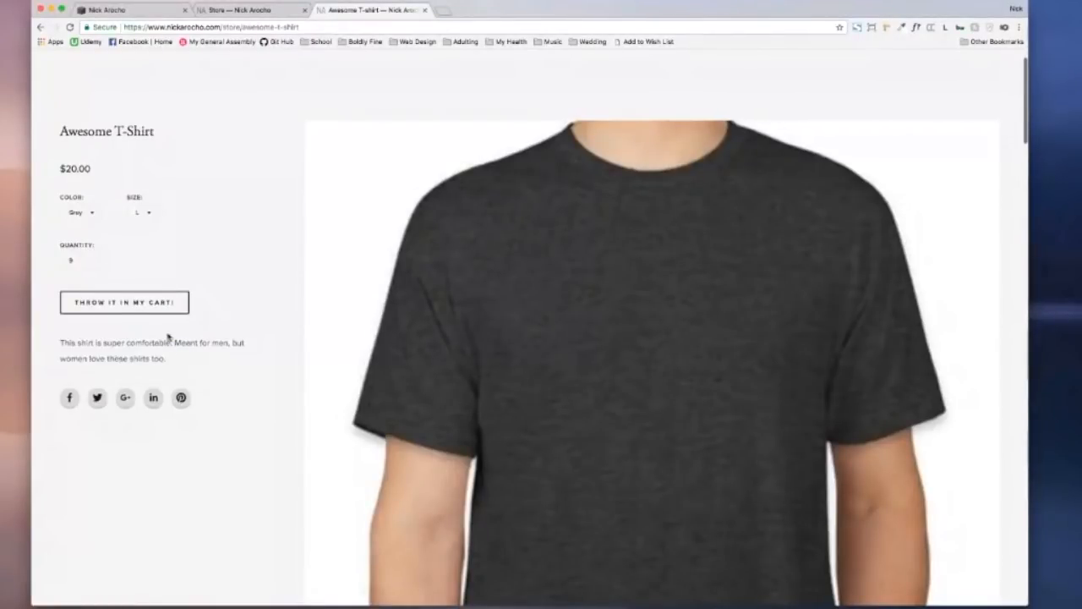
Step: Start a Facebook share of the shirt, then cancel and discard the unsent post
click(70, 398)
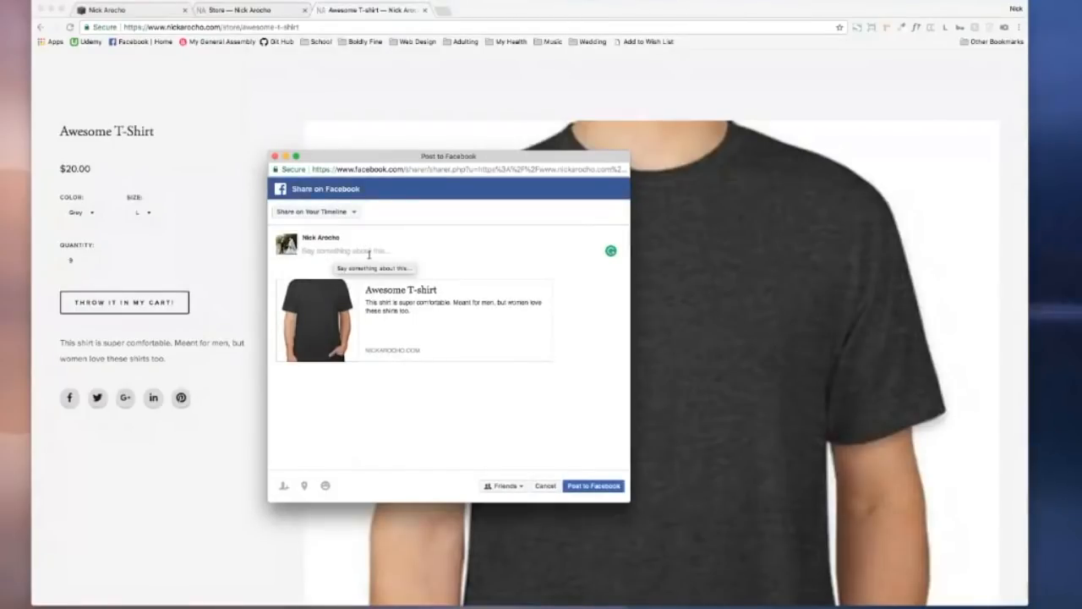
text(s)
click(545, 485)
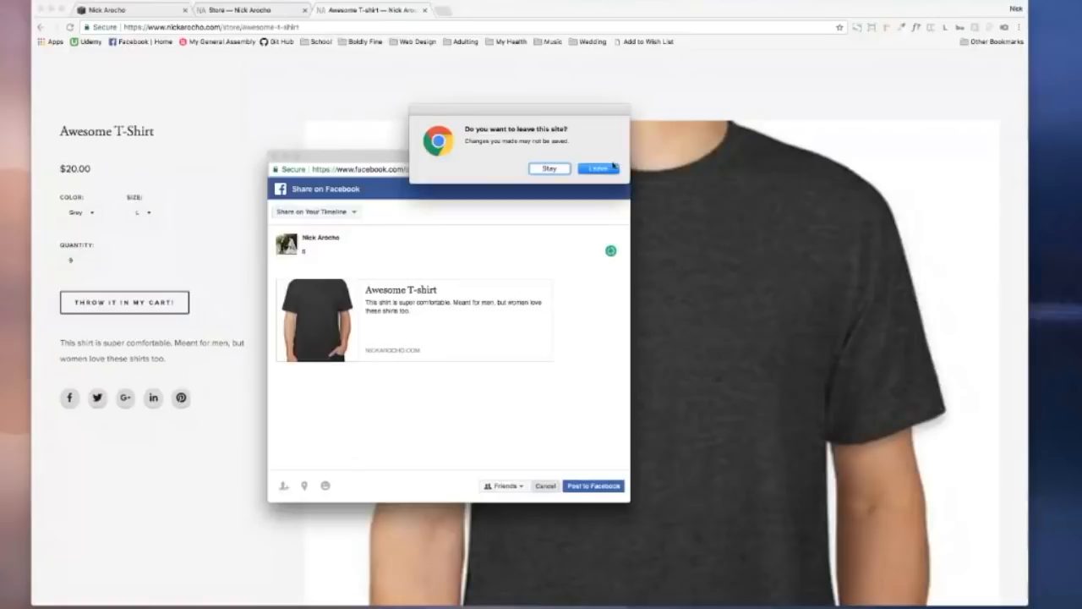
click(613, 167)
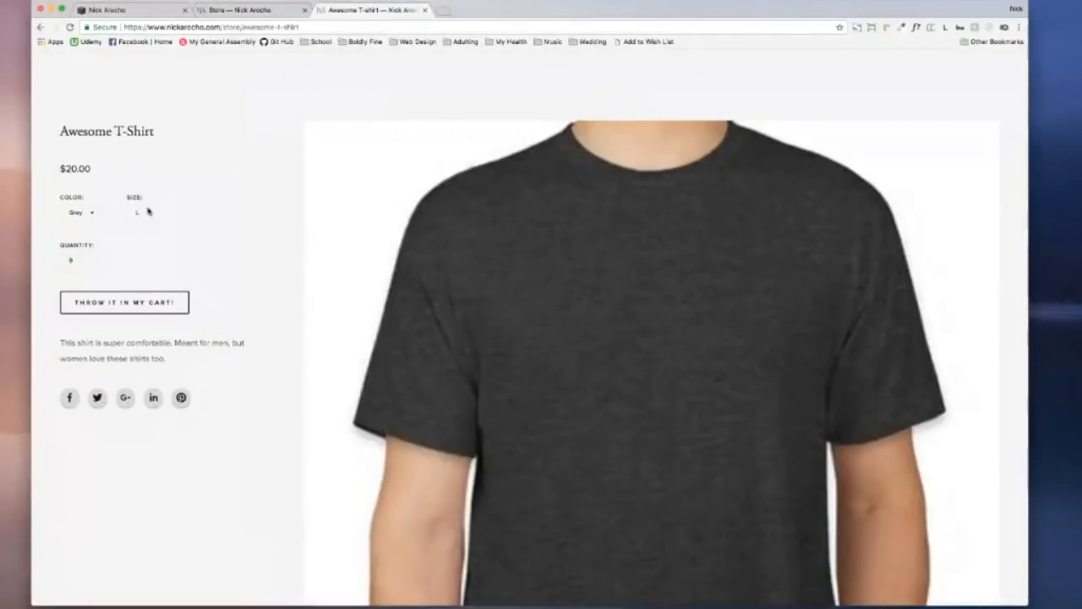
Step: Add the Grey size L shirt to the cart and go back to the store listing
scroll(111, 215, up, 2)
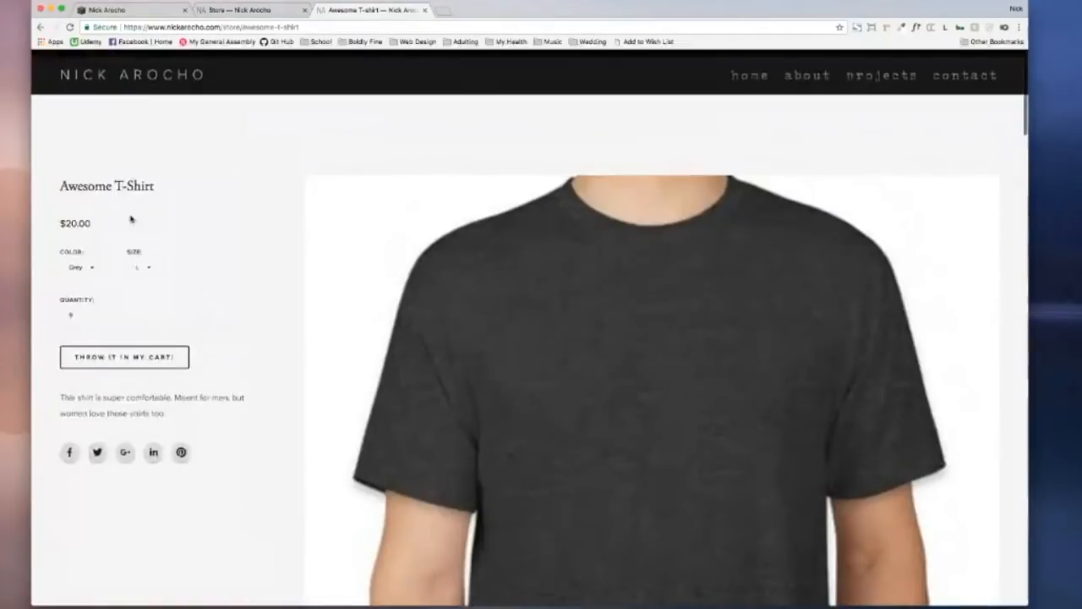
click(153, 346)
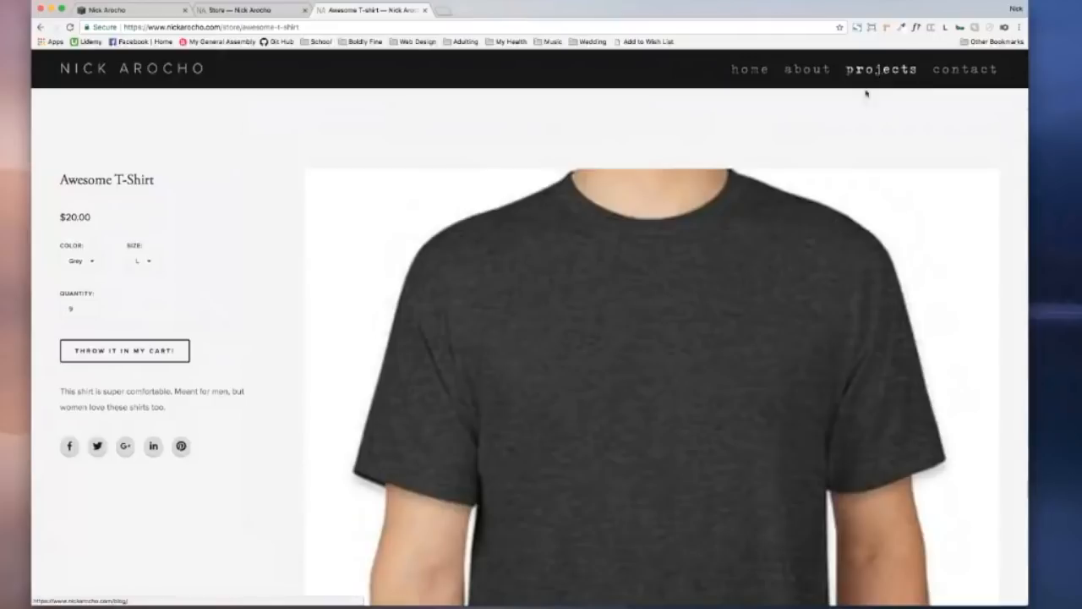
click(41, 28)
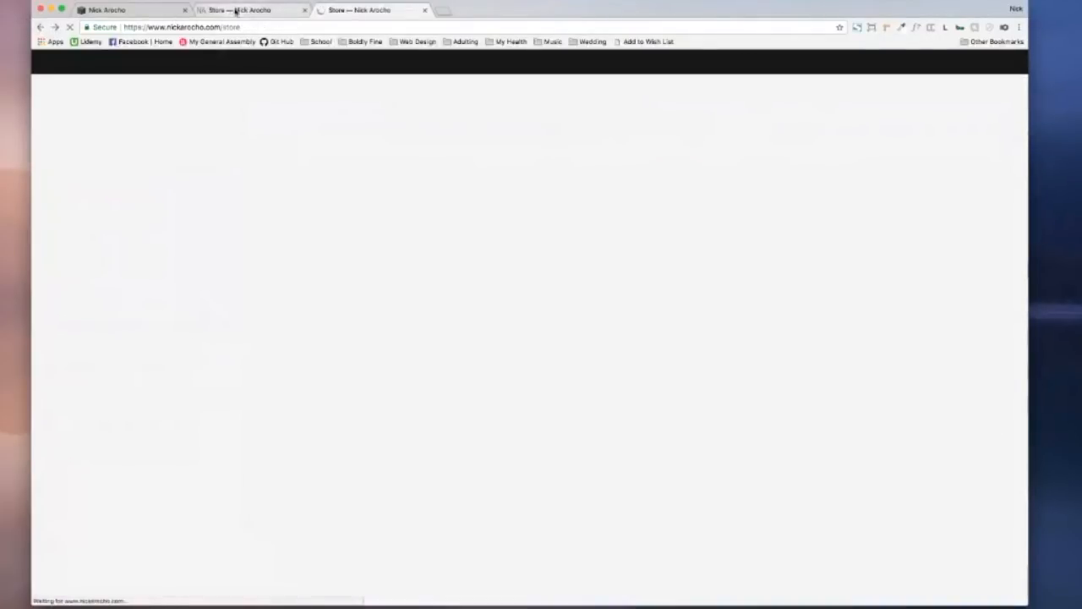
Step: In the Store editor, review the Awesome T-shirt's Pricing & Variants, close it, and start a new product
click(236, 10)
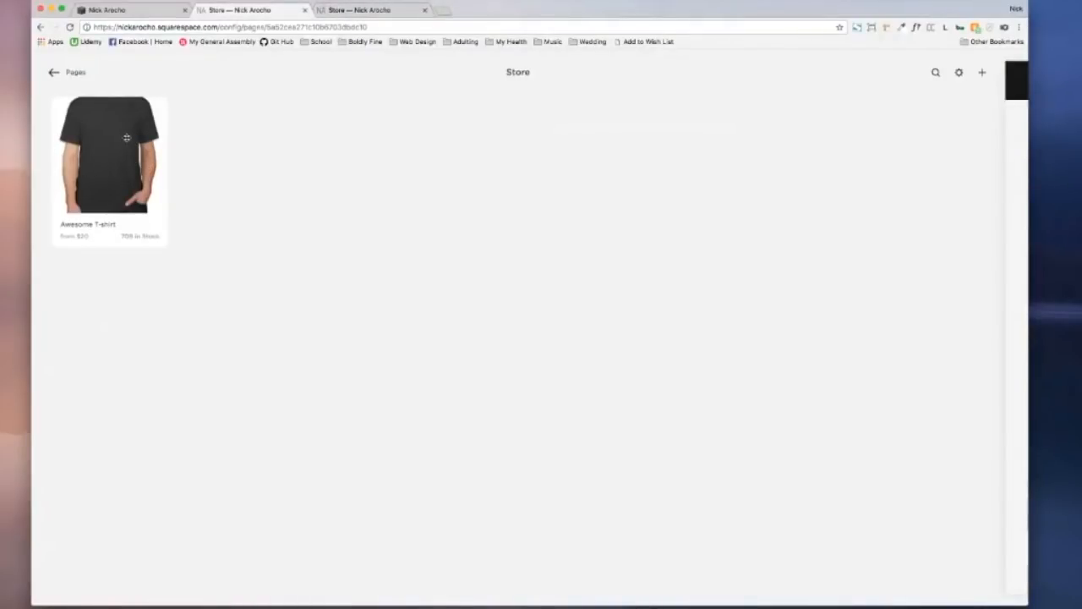
double_click(127, 138)
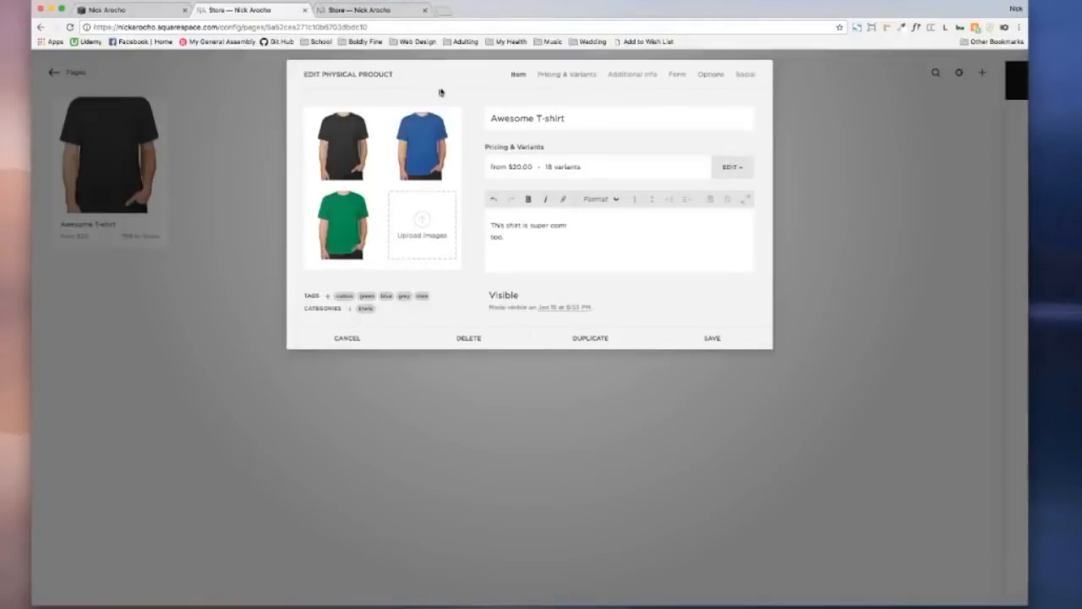
click(576, 82)
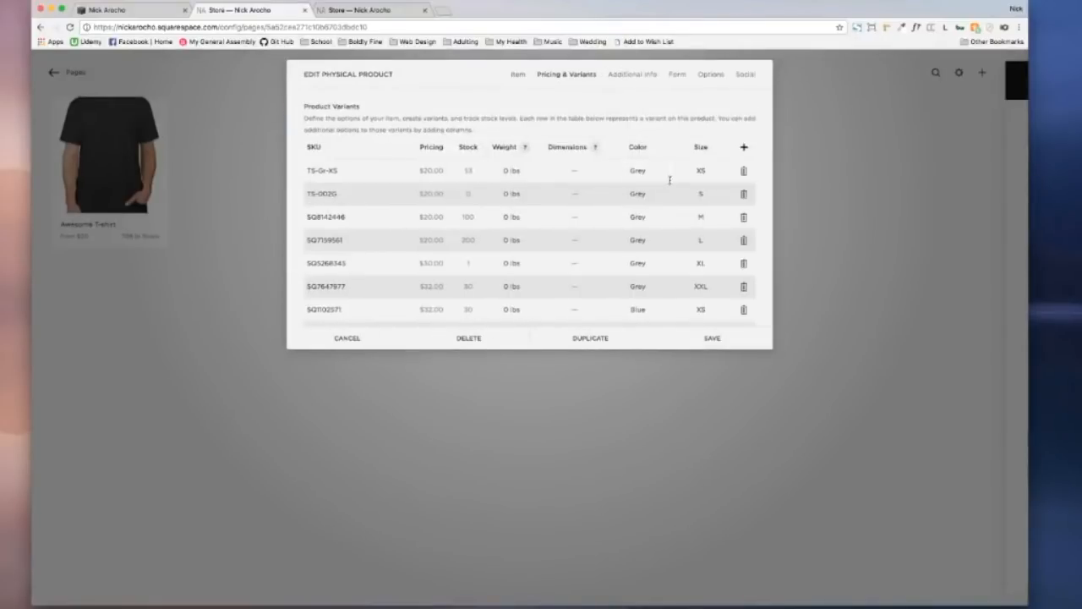
scroll(648, 162, down, 1)
scroll(650, 163, up, 1)
click(366, 343)
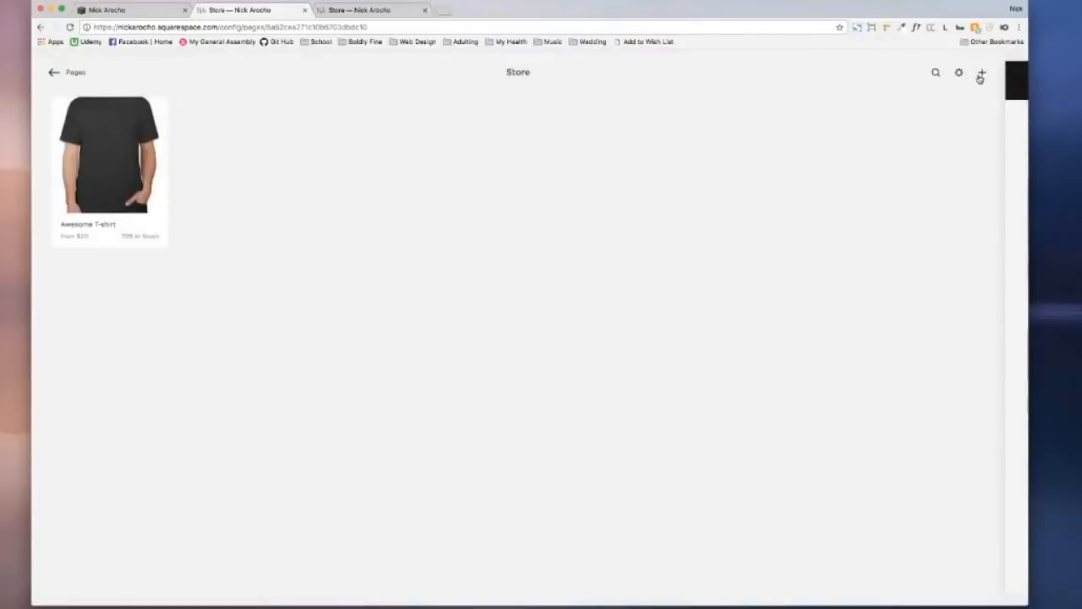
click(980, 75)
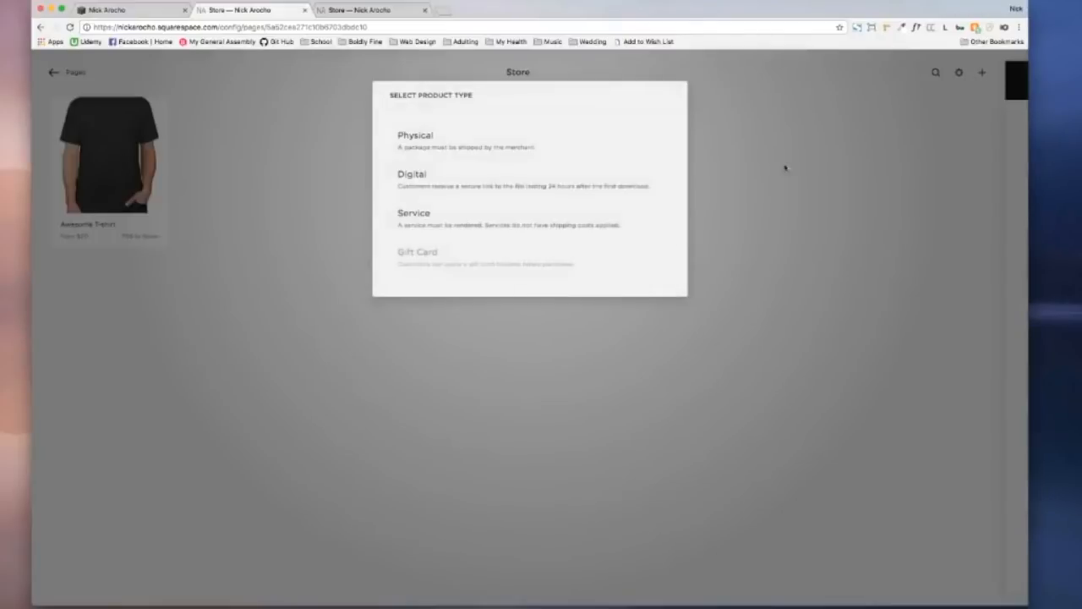
Step: Try a physical product named 'SHirt' with a Size option and extra variant, then discard it
click(465, 156)
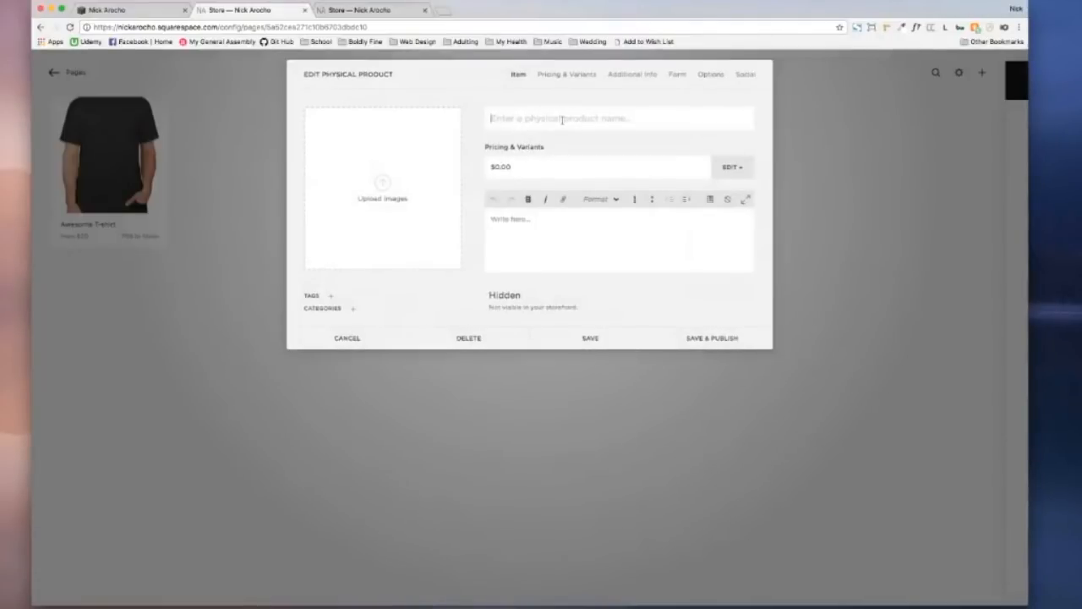
text(SHirt name)
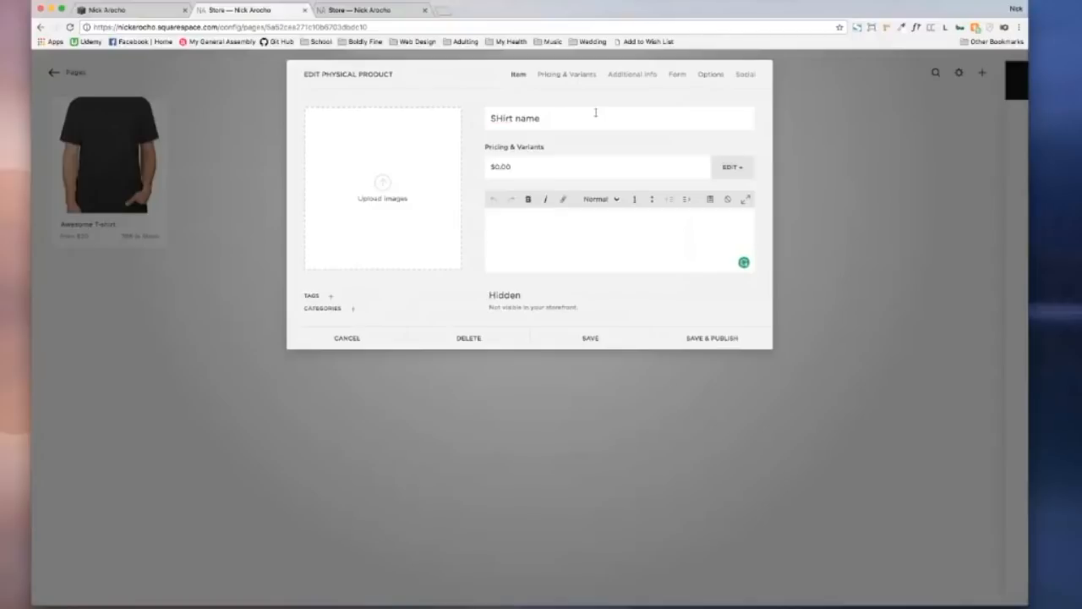
click(595, 78)
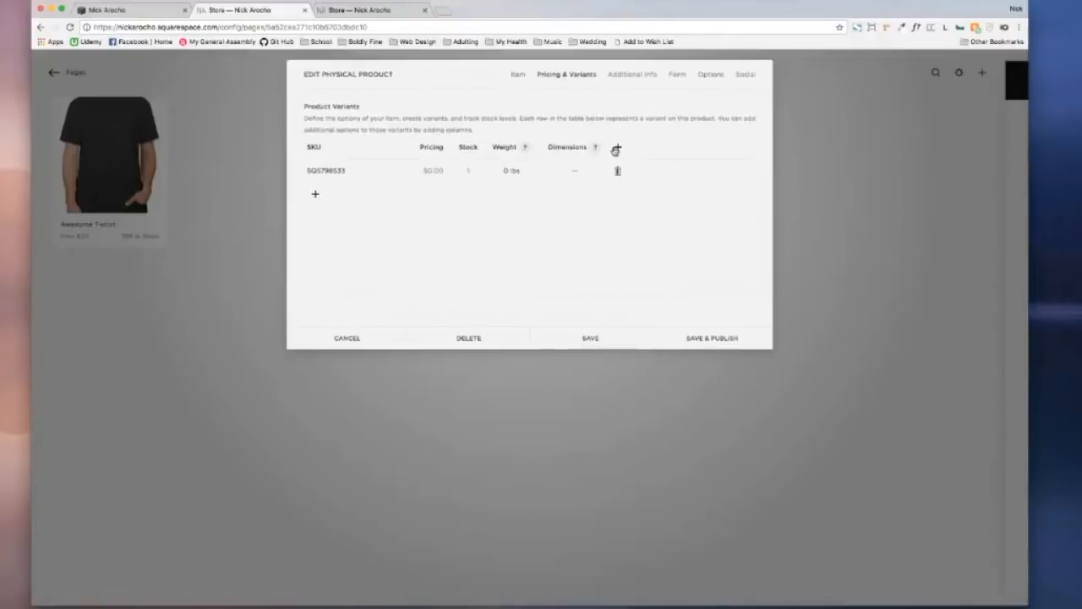
click(618, 148)
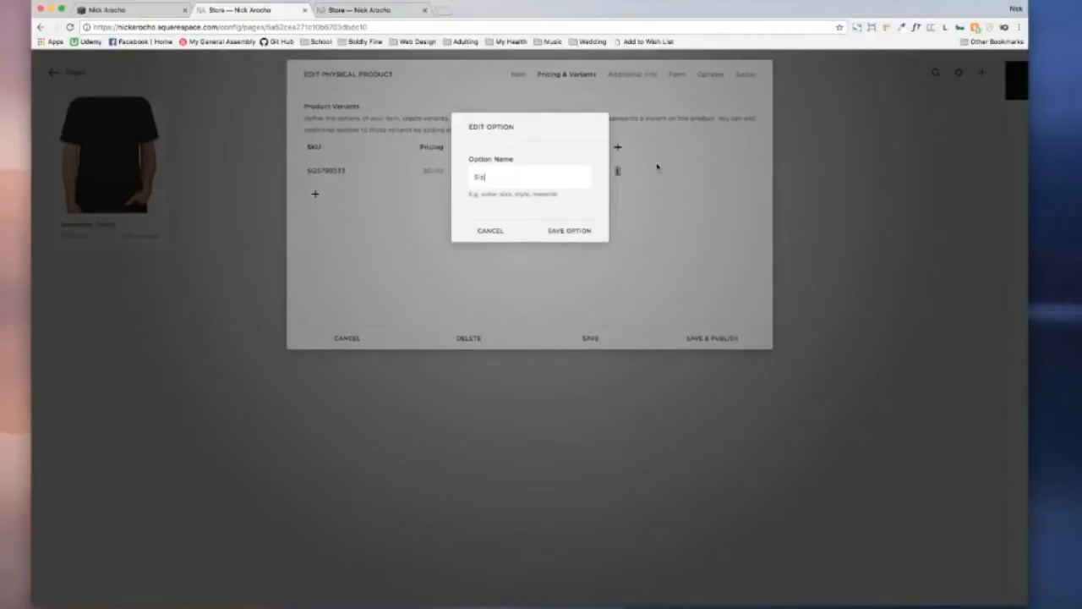
text(Size)
click(576, 233)
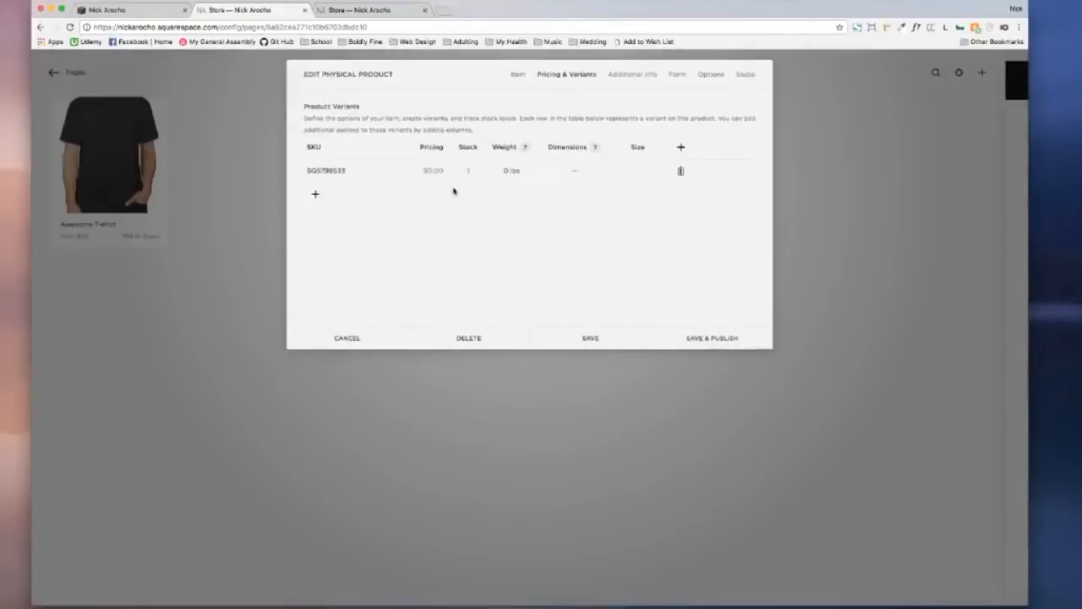
click(315, 197)
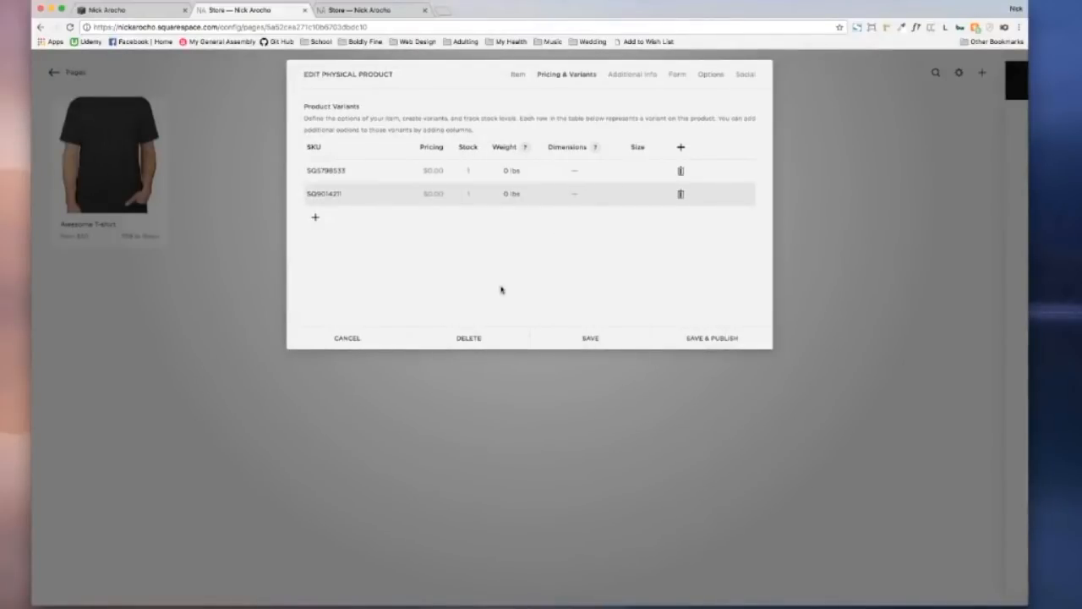
click(386, 338)
click(386, 372)
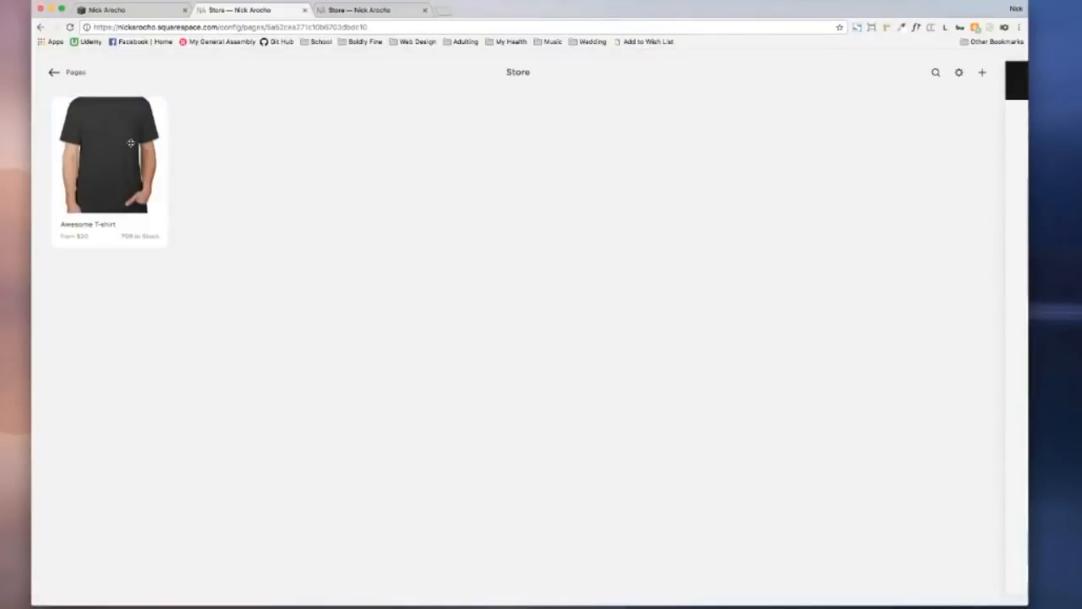
Step: Duplicate the Awesome T-shirt and view the copy's Pricing & Variants
click(177, 194)
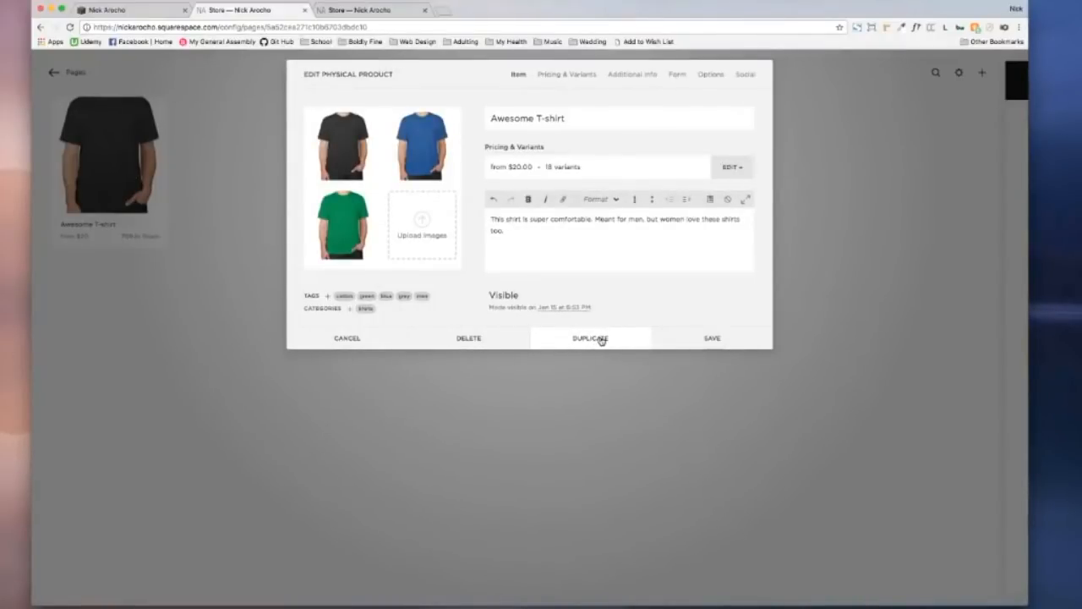
click(590, 338)
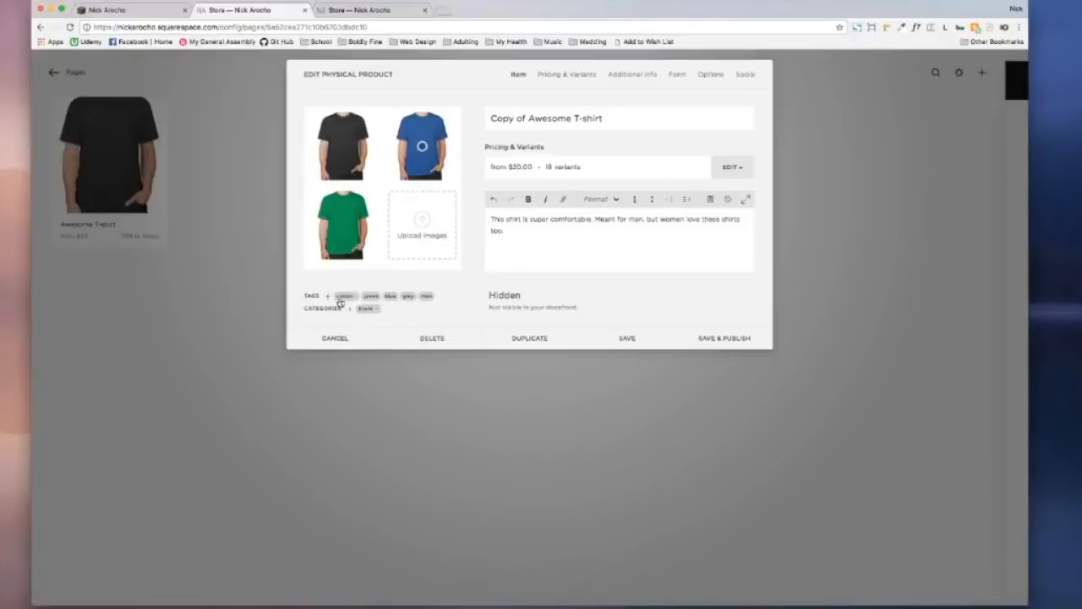
click(570, 74)
scroll(562, 170, down, 3)
scroll(562, 170, down, 5)
scroll(563, 170, up, 3)
scroll(563, 170, down, 4)
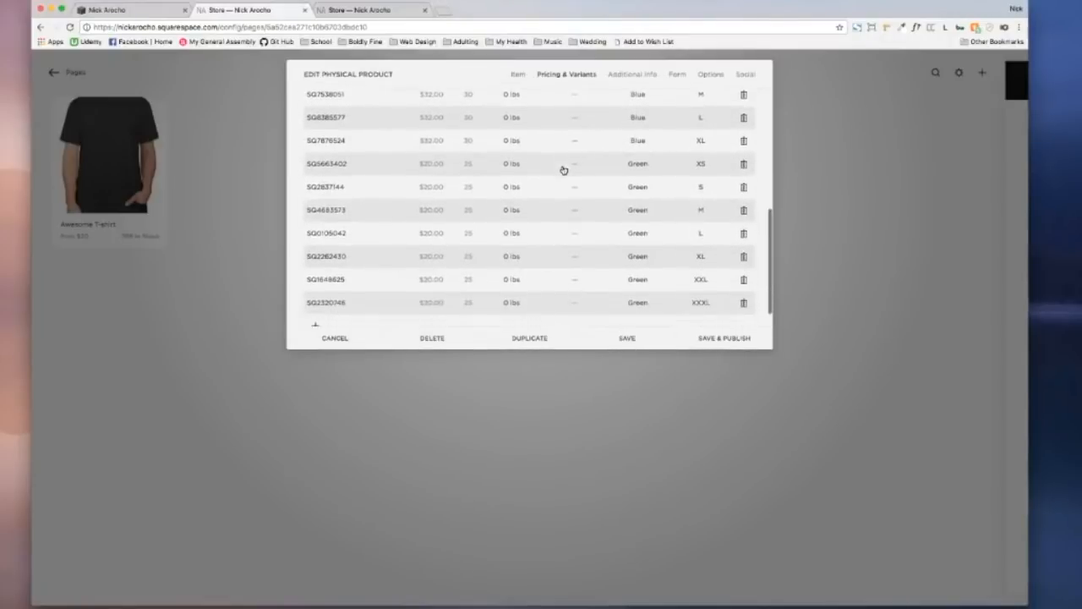
scroll(563, 170, down, 1)
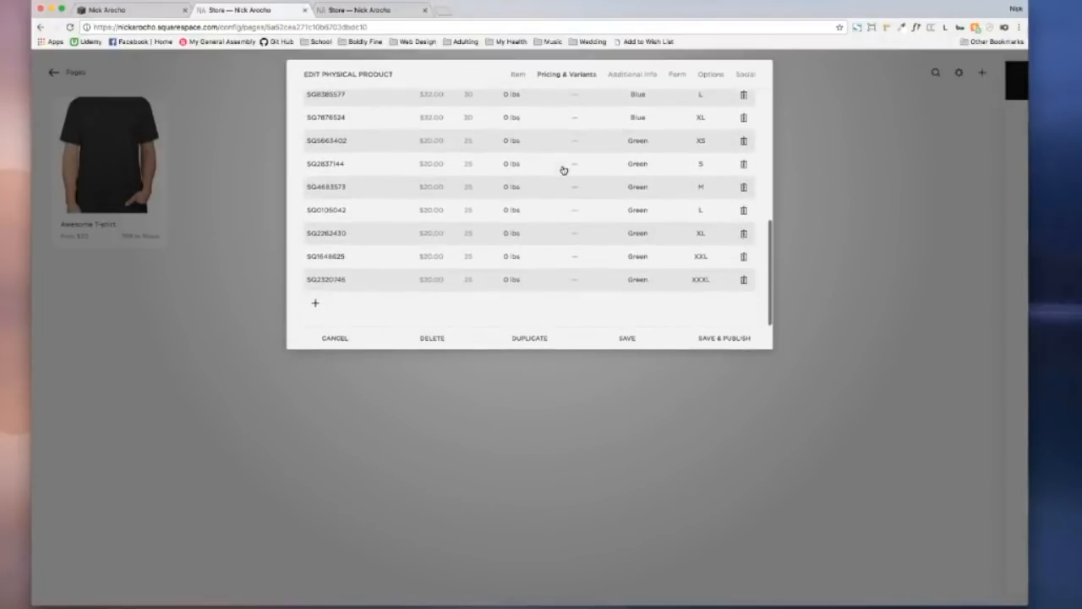
Step: Delete the six Green variants, sizes XS through XXL, from the copy
click(742, 142)
click(747, 166)
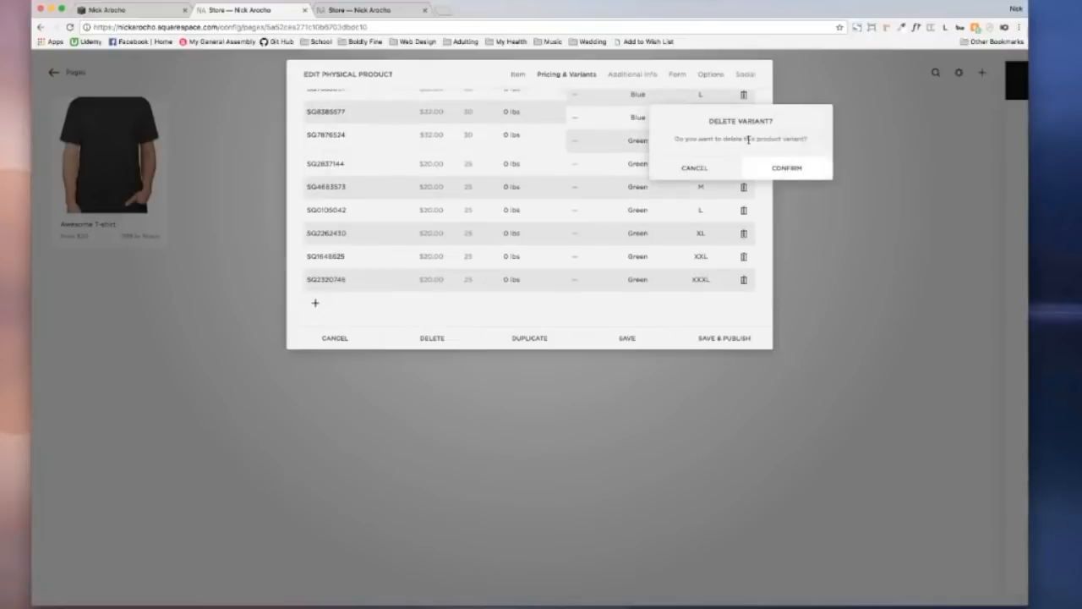
click(746, 164)
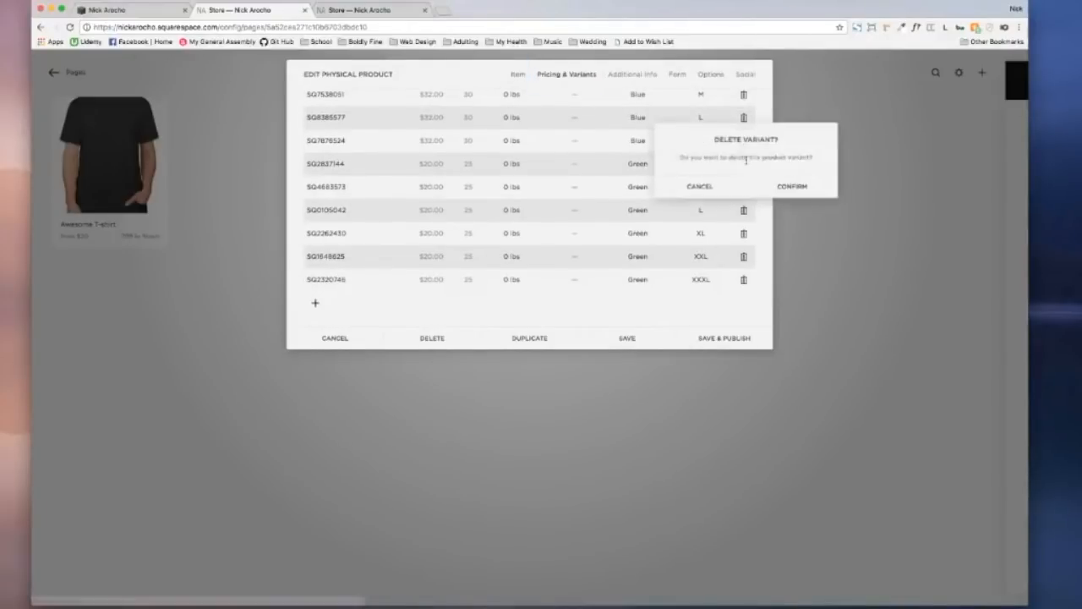
click(747, 187)
click(742, 184)
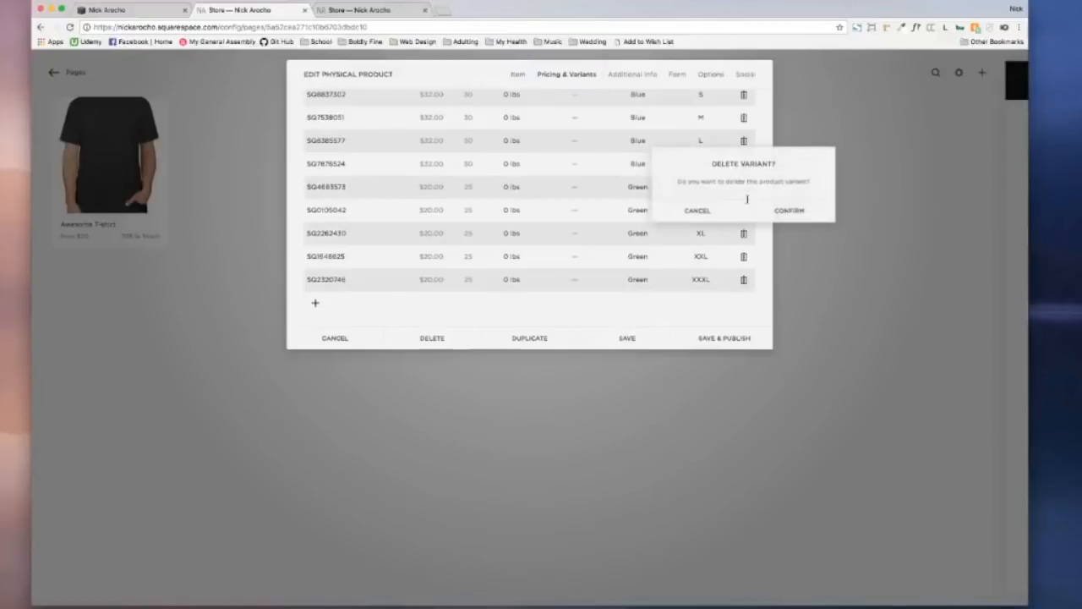
click(747, 211)
click(746, 213)
click(754, 237)
click(744, 233)
click(760, 258)
click(744, 256)
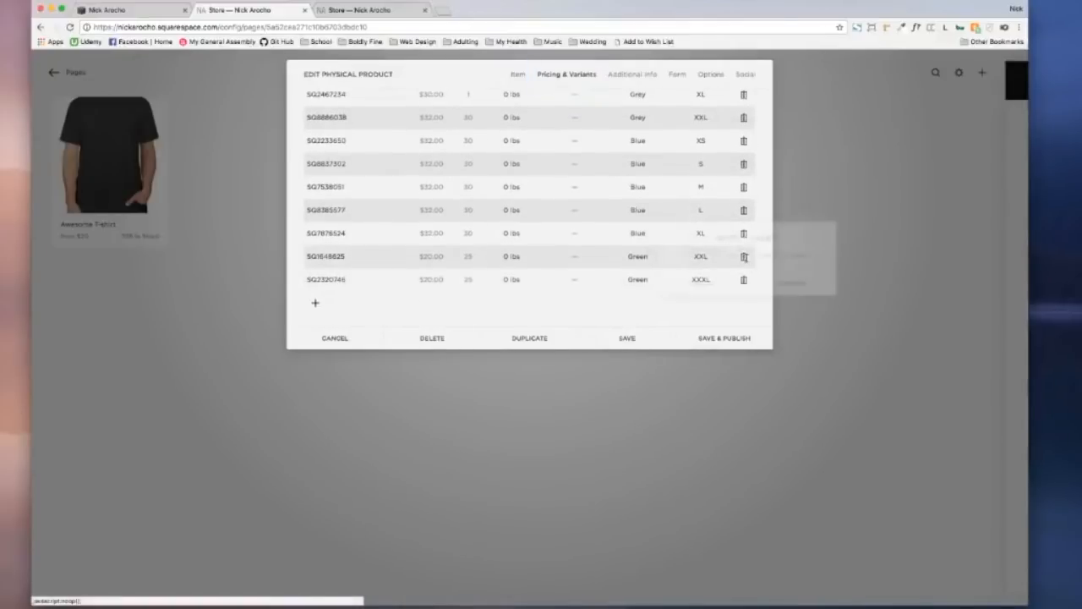
click(744, 281)
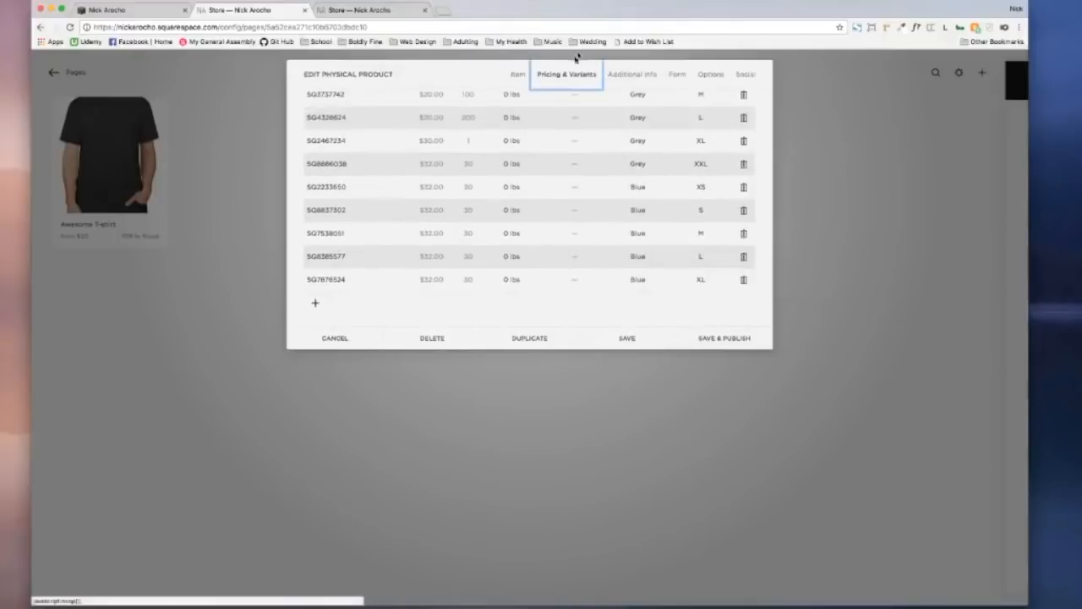
Step: Rename the copy to 'Not so Awesome T-shirt' and save and publish it
click(518, 74)
drag(527, 118, 423, 118)
text(Not so Awesome T-shirt)
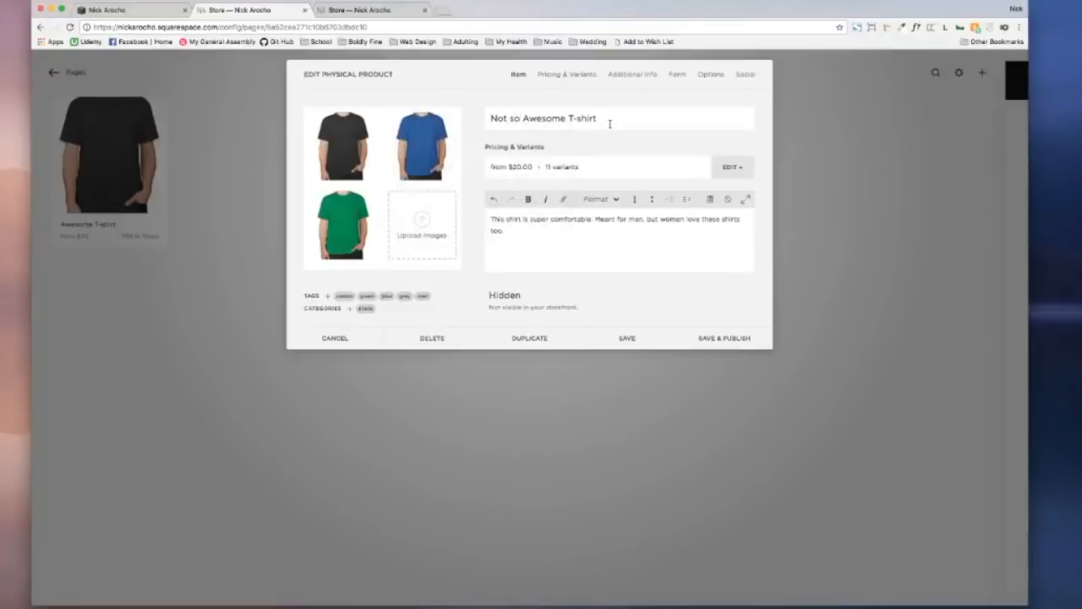
click(719, 335)
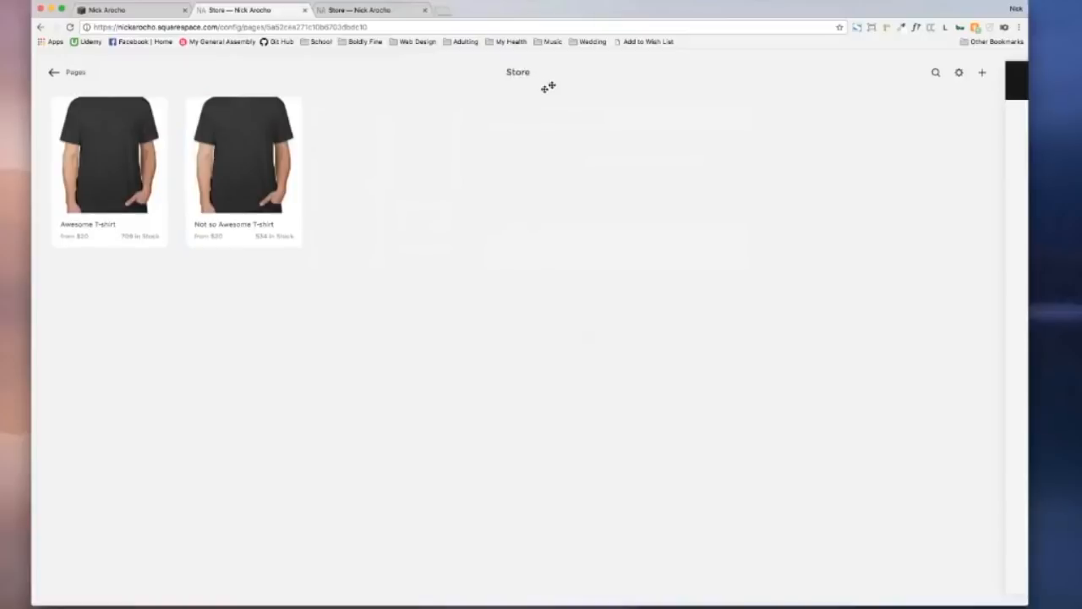
click(250, 165)
click(711, 76)
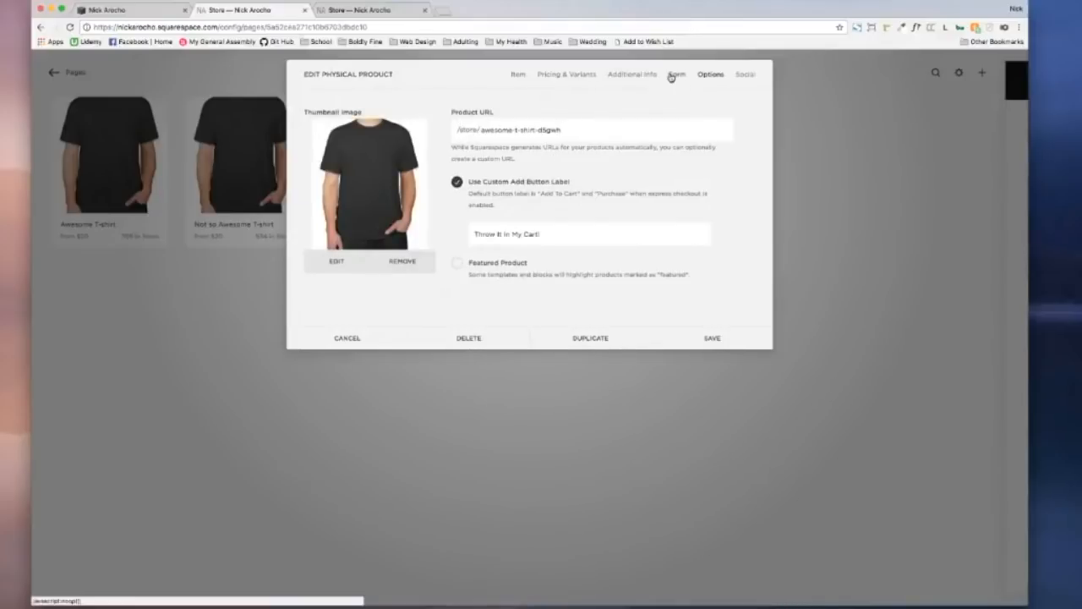
Step: Replace the product thumbnail with green tshirt.jpeg and save
click(406, 261)
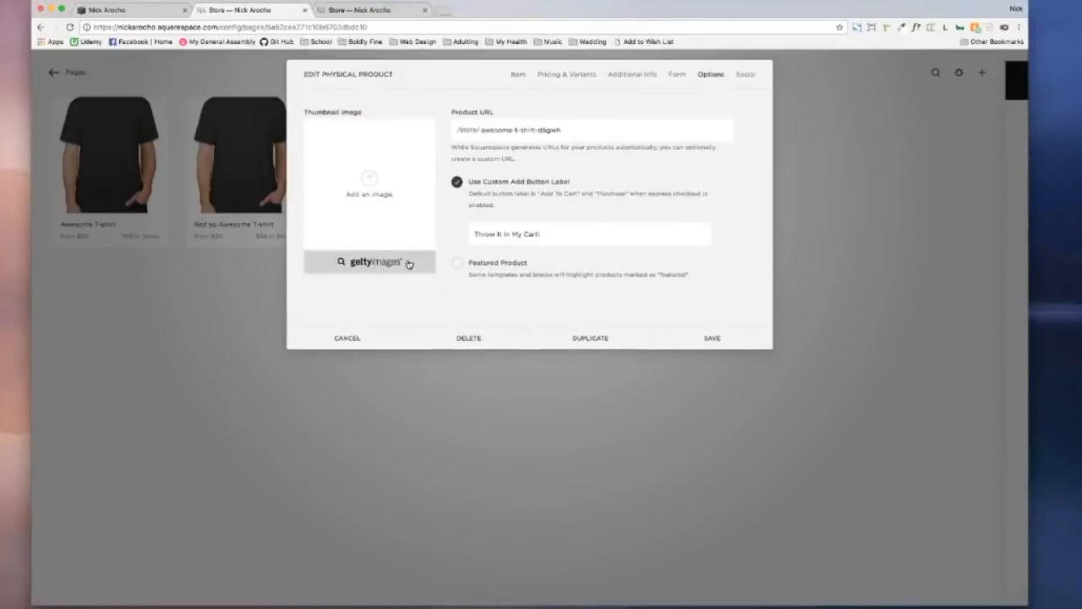
click(378, 185)
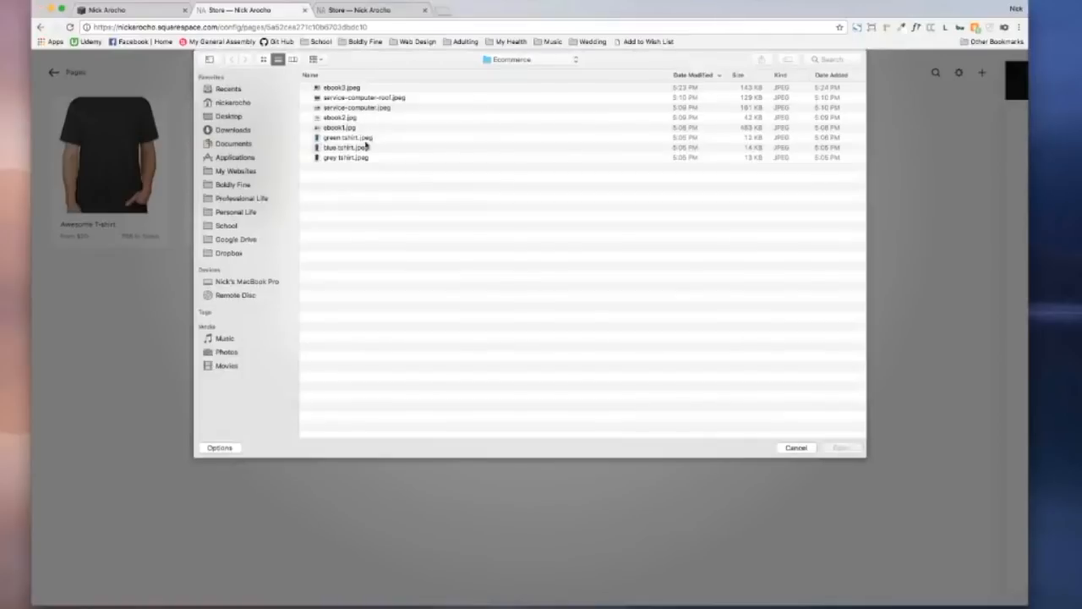
click(365, 138)
key(Return)
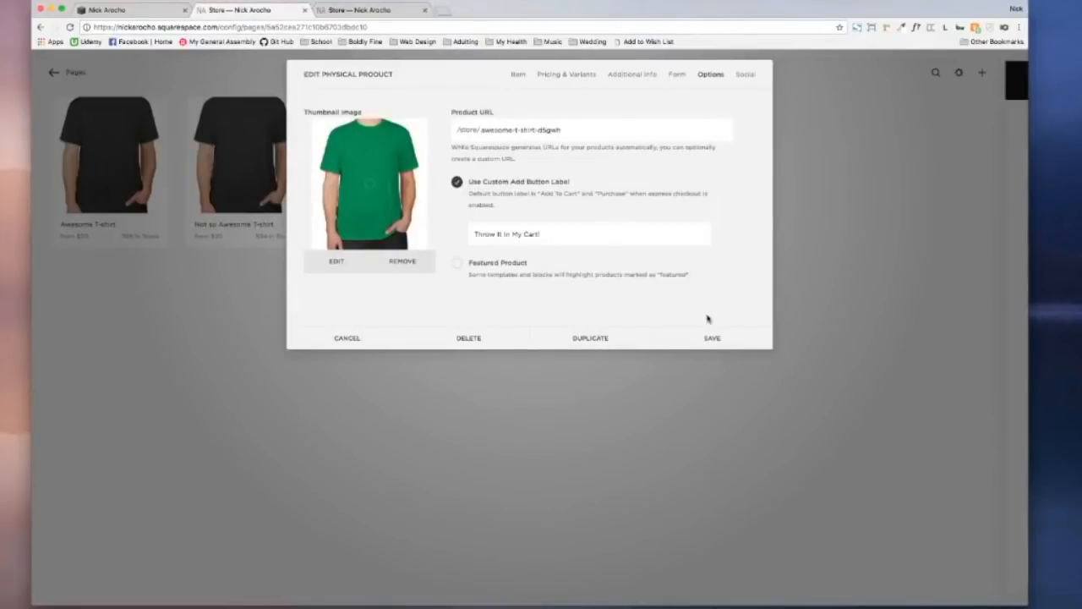
click(717, 338)
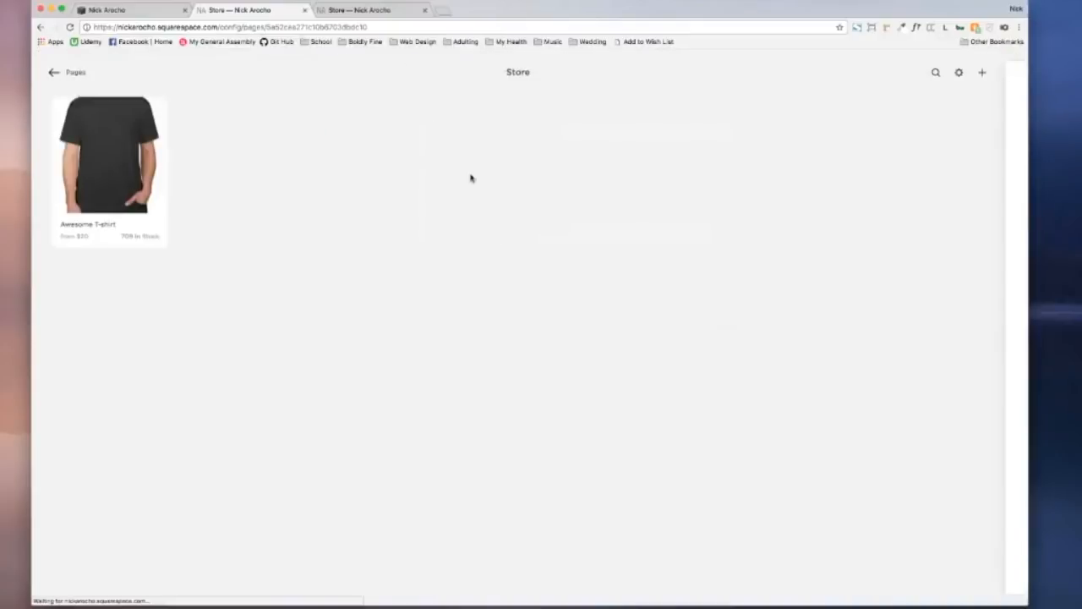
Step: Reload the store, review the second T-shirt's Options, close without saving, and return to the live store
click(70, 27)
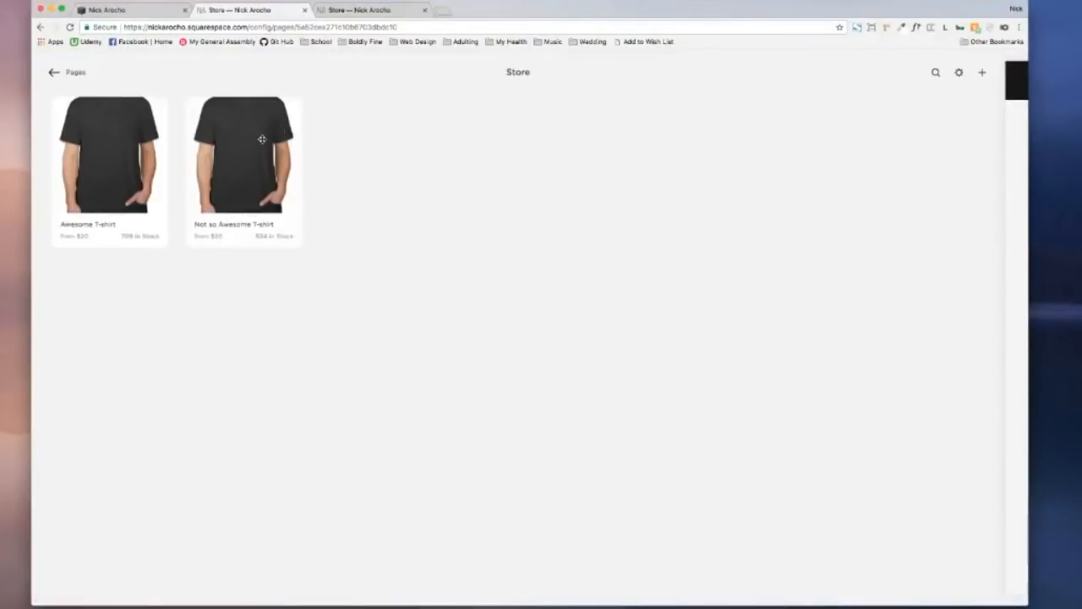
click(262, 139)
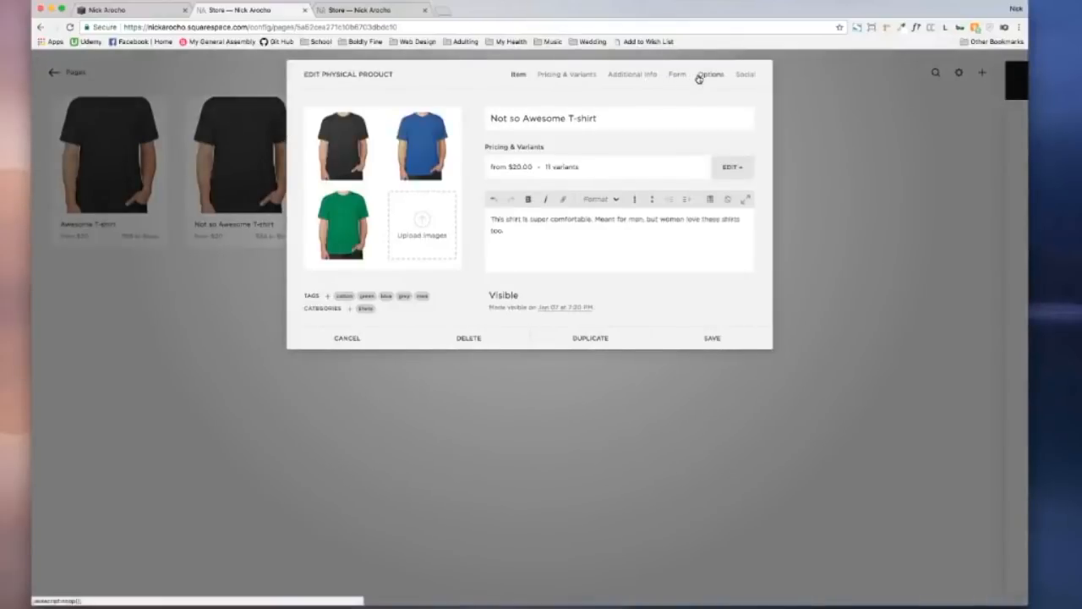
click(698, 78)
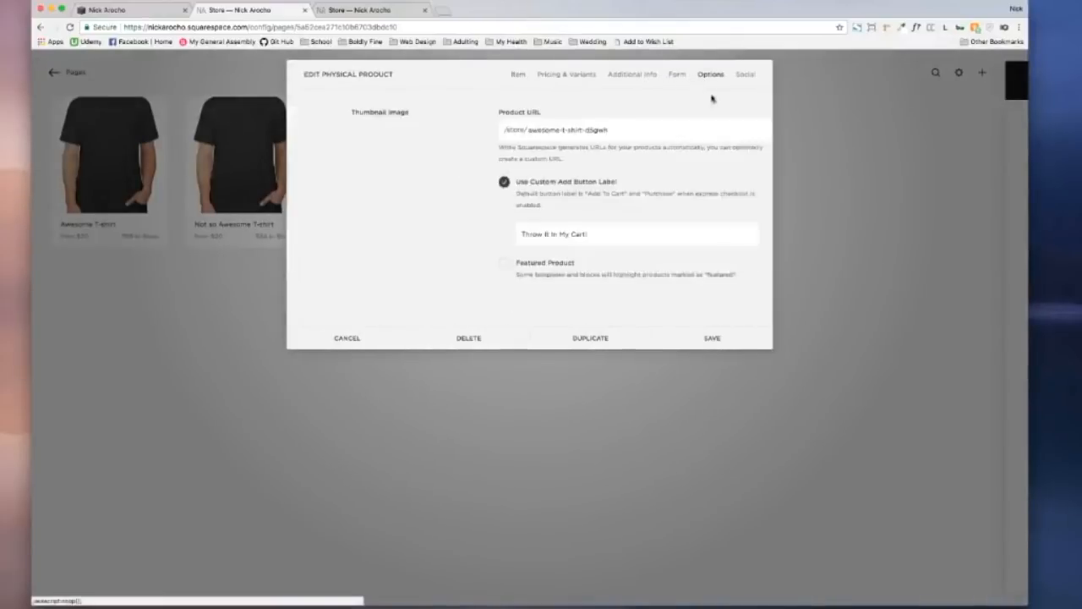
click(365, 346)
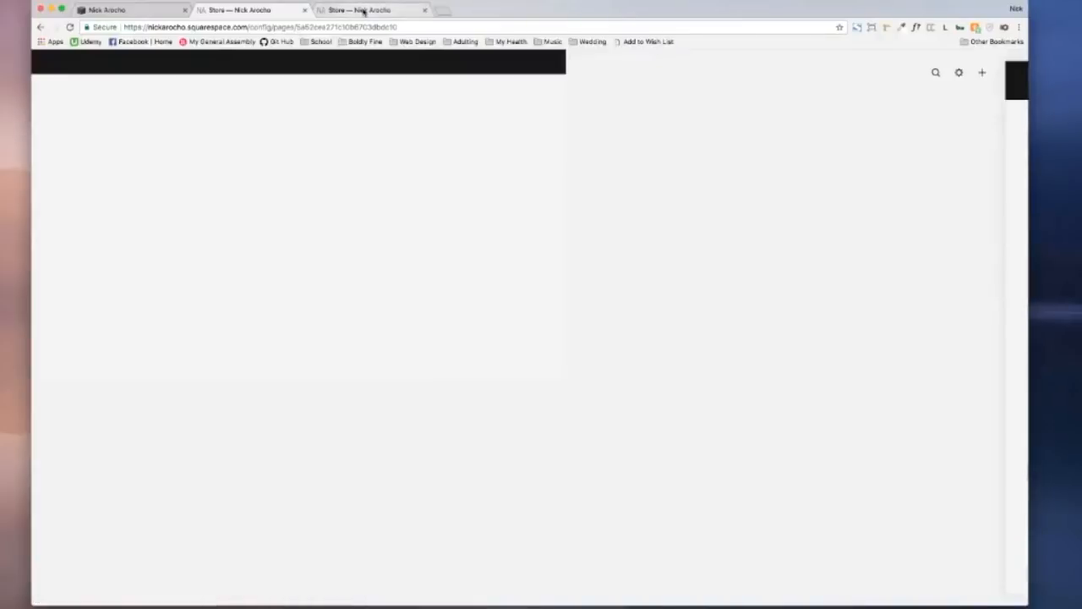
click(362, 10)
Step: Open the Not So Awesome T-Shirt product page on the live store
click(407, 193)
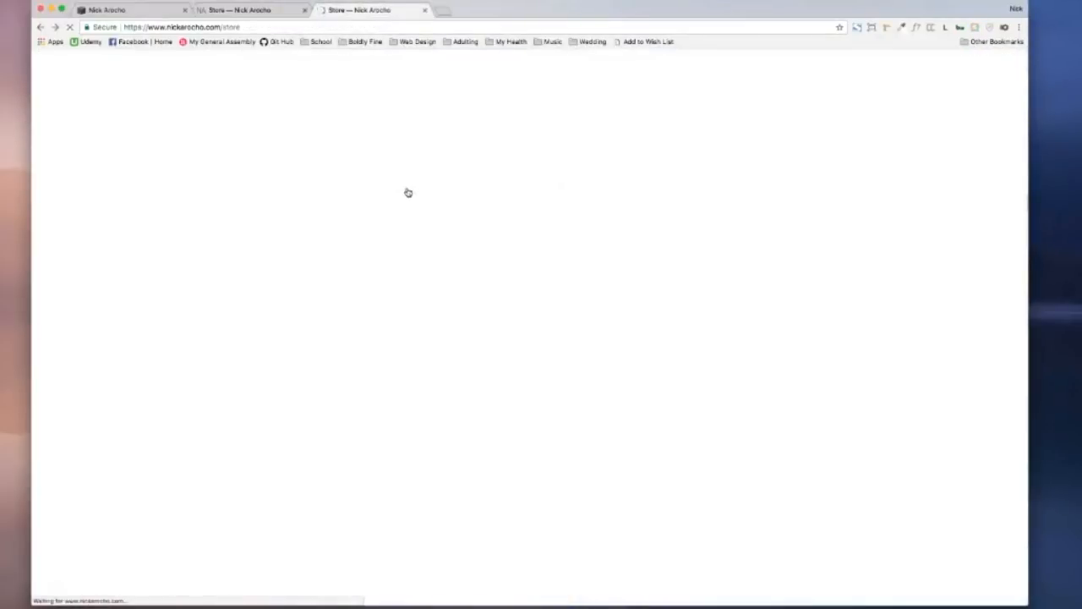
scroll(408, 193, down, 2)
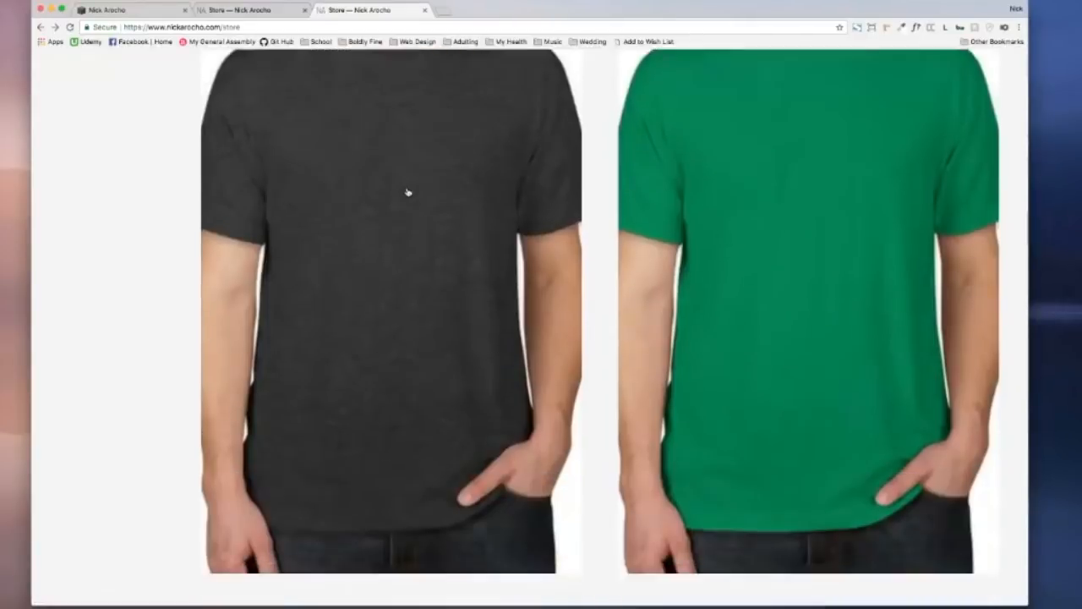
scroll(407, 192, down, 2)
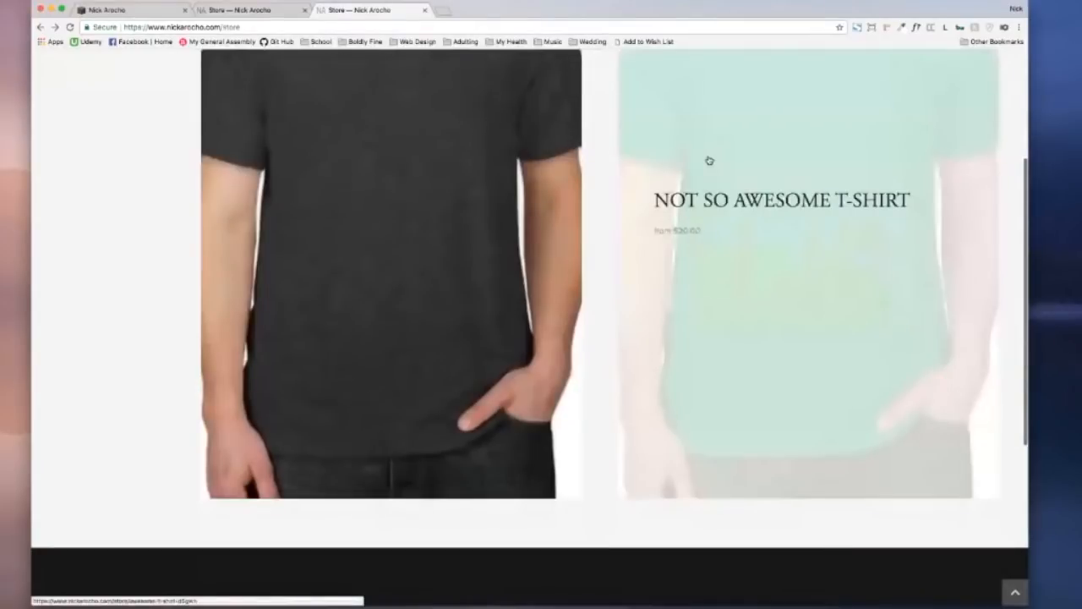
click(707, 161)
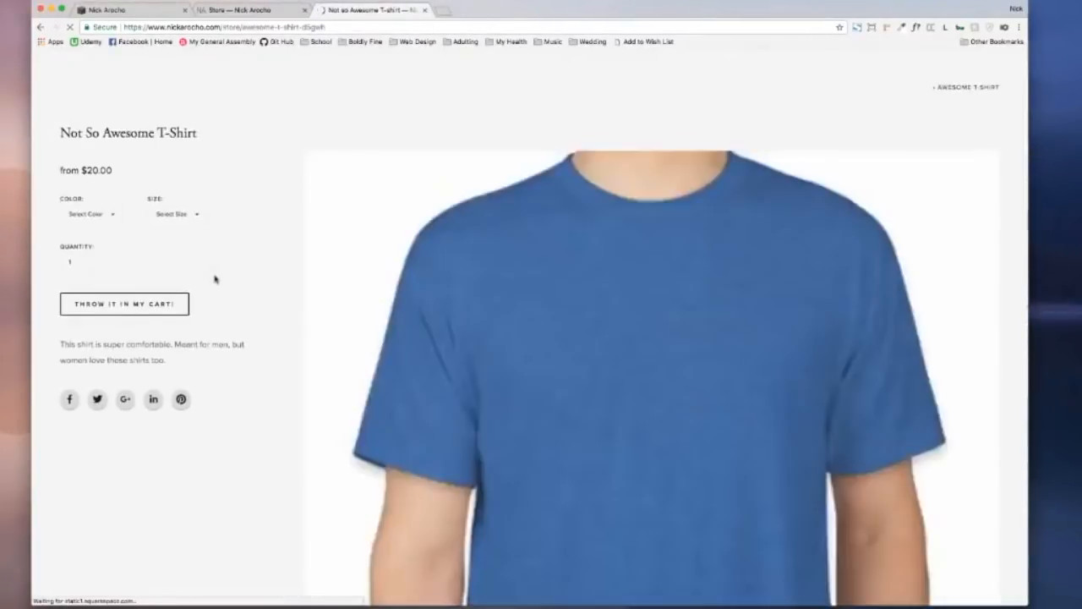
scroll(215, 279, down, 1)
click(112, 186)
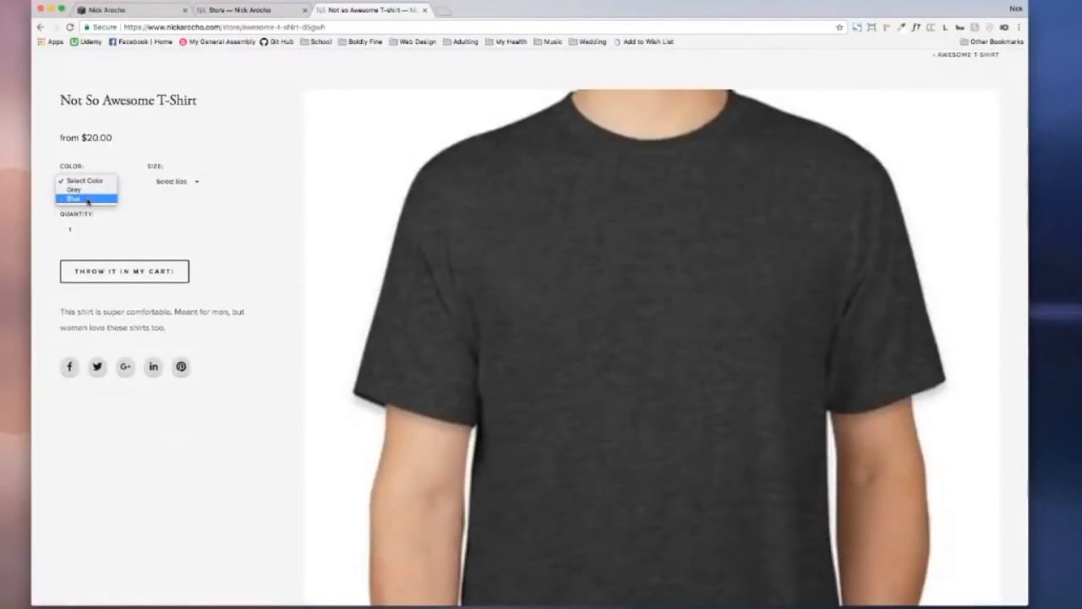
click(169, 207)
Step: Set quantity to 4 and try adding the shirt, dismissing the unable-to-add warning
click(186, 185)
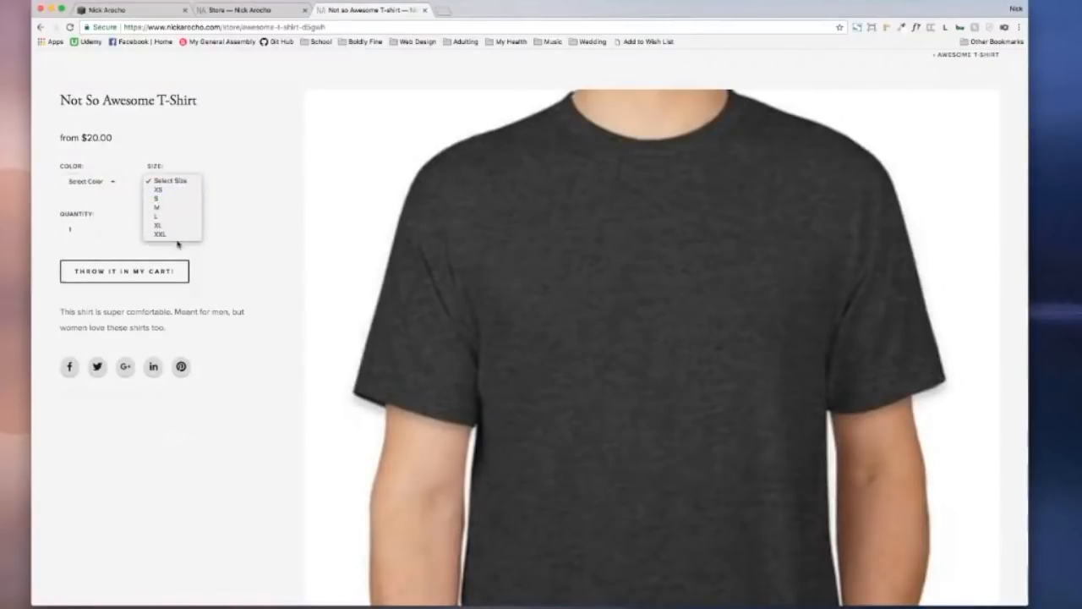
click(284, 211)
click(88, 228)
click(88, 227)
click(88, 228)
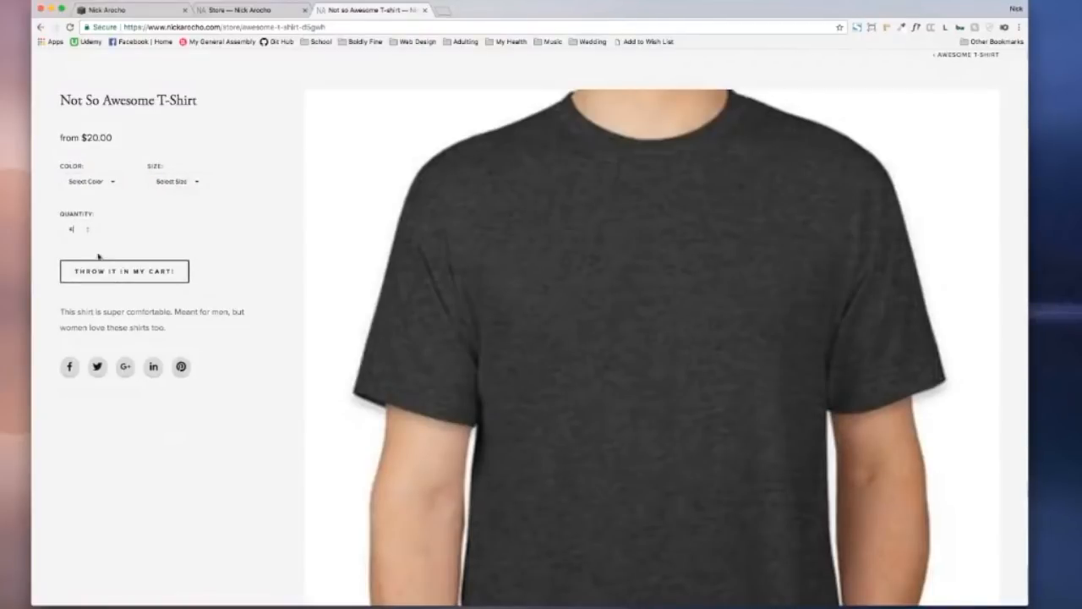
click(102, 271)
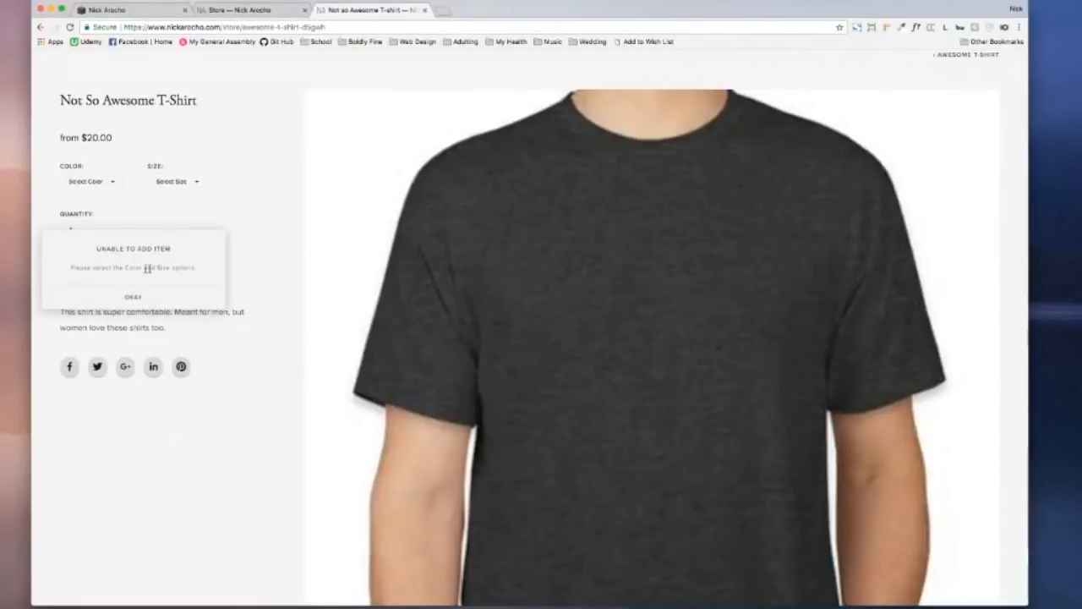
click(133, 297)
Step: Add four Grey size M Not So Awesome T-Shirts to the cart
click(106, 182)
click(100, 191)
click(176, 184)
click(160, 207)
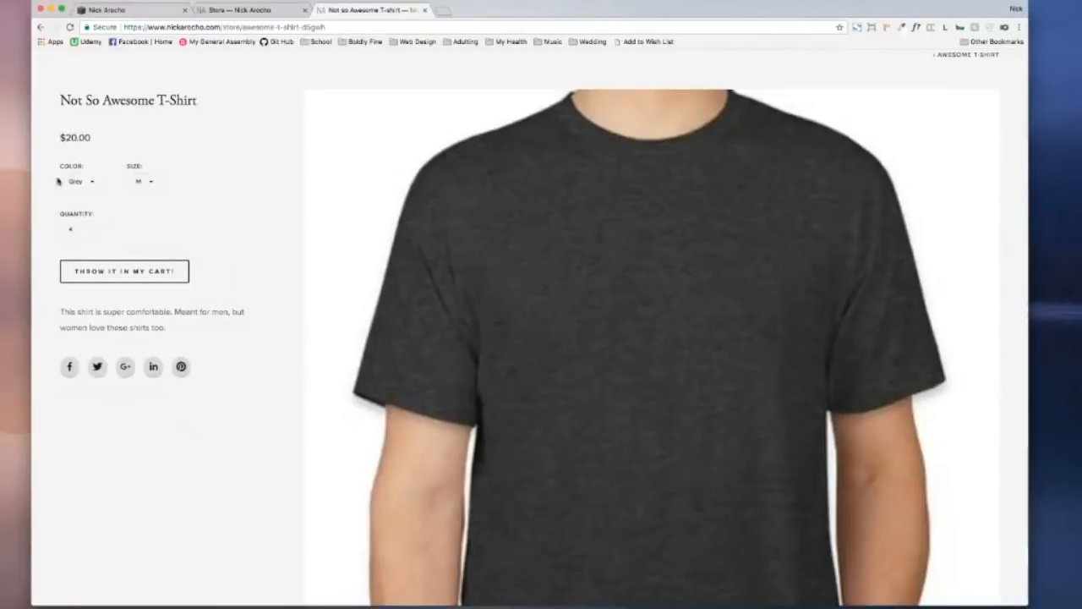
click(174, 275)
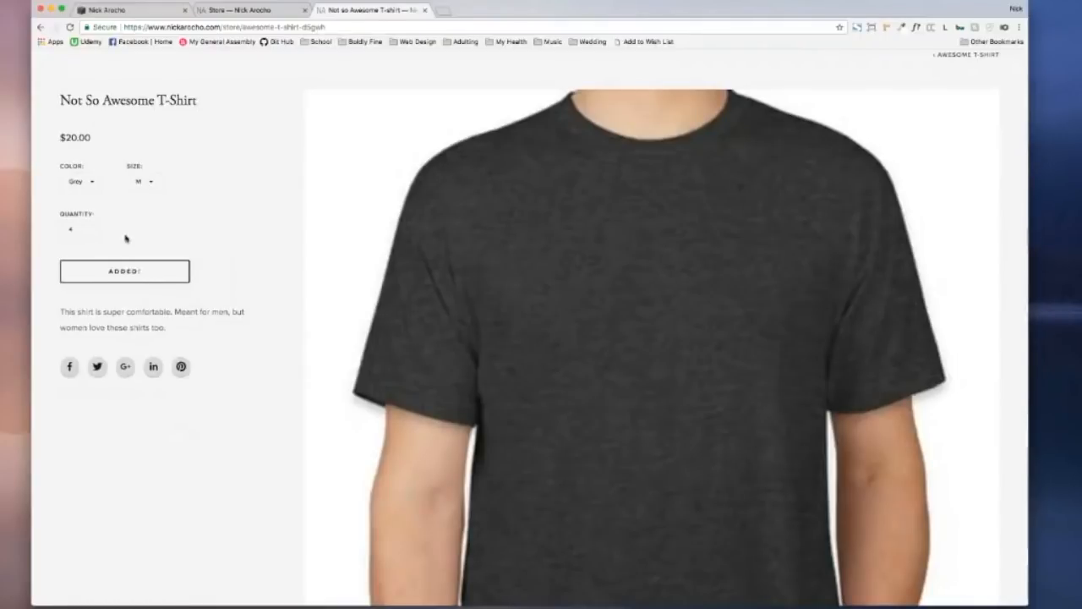
Step: Look at the Awesome T-Shirt page, then return to the Squarespace Store editor
scroll(152, 266, up, 2)
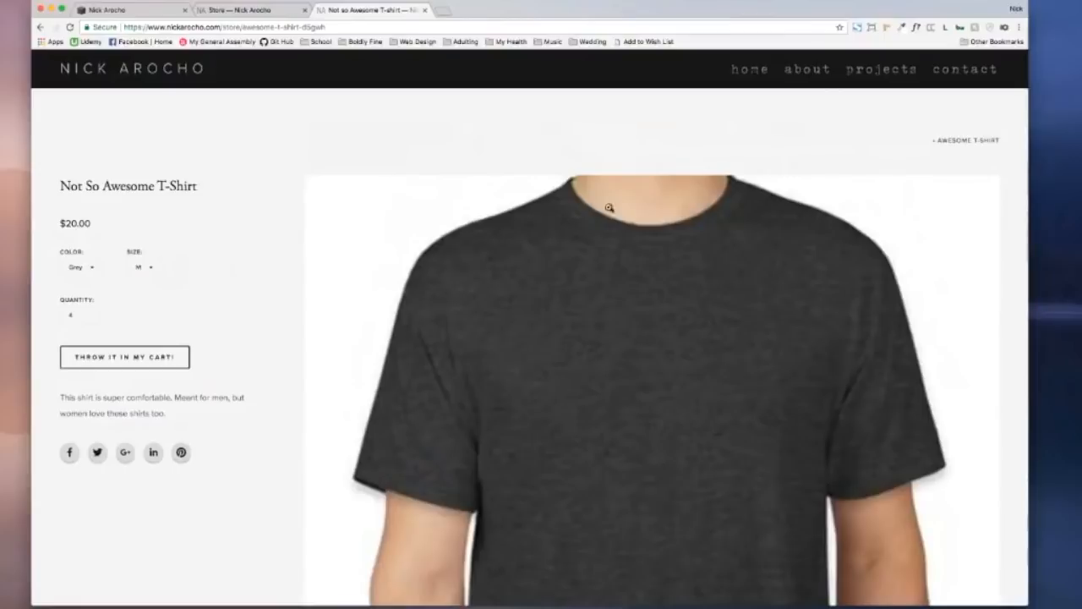
click(959, 142)
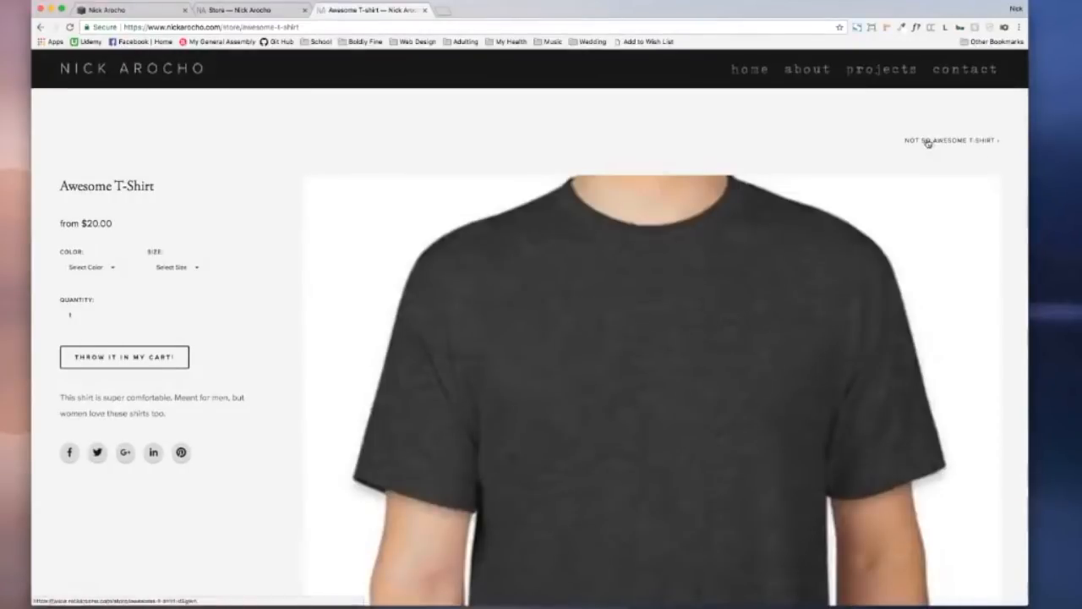
click(939, 141)
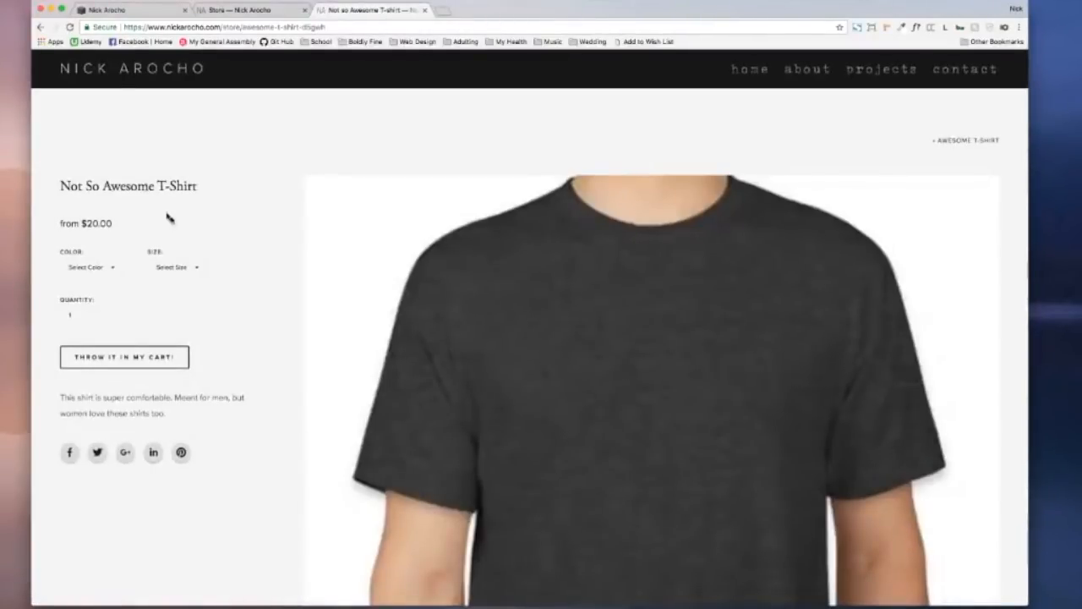
scroll(177, 225, down, 5)
scroll(177, 225, up, 5)
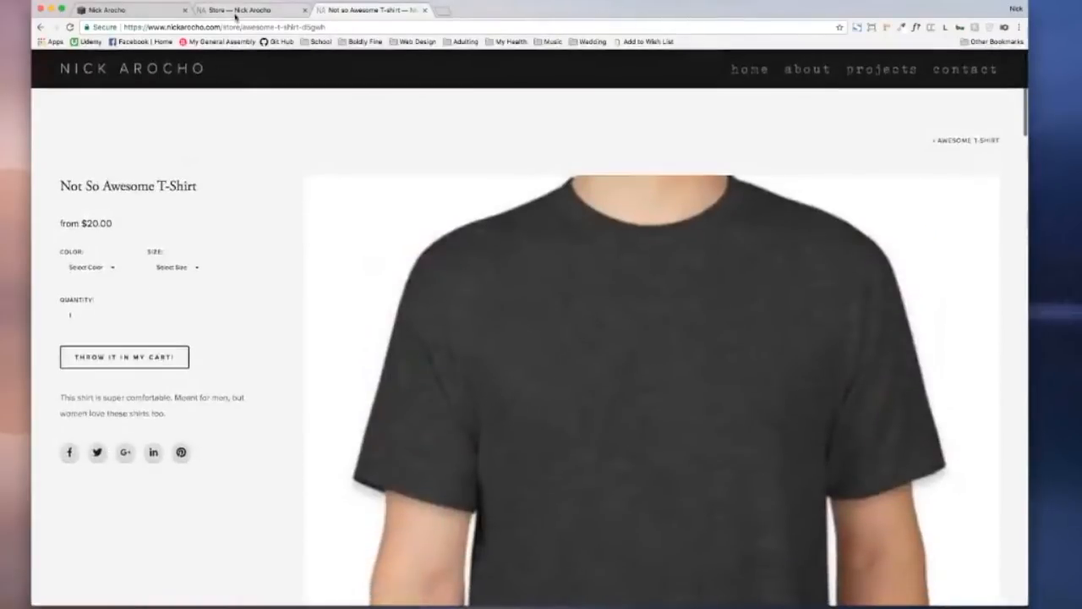
click(236, 16)
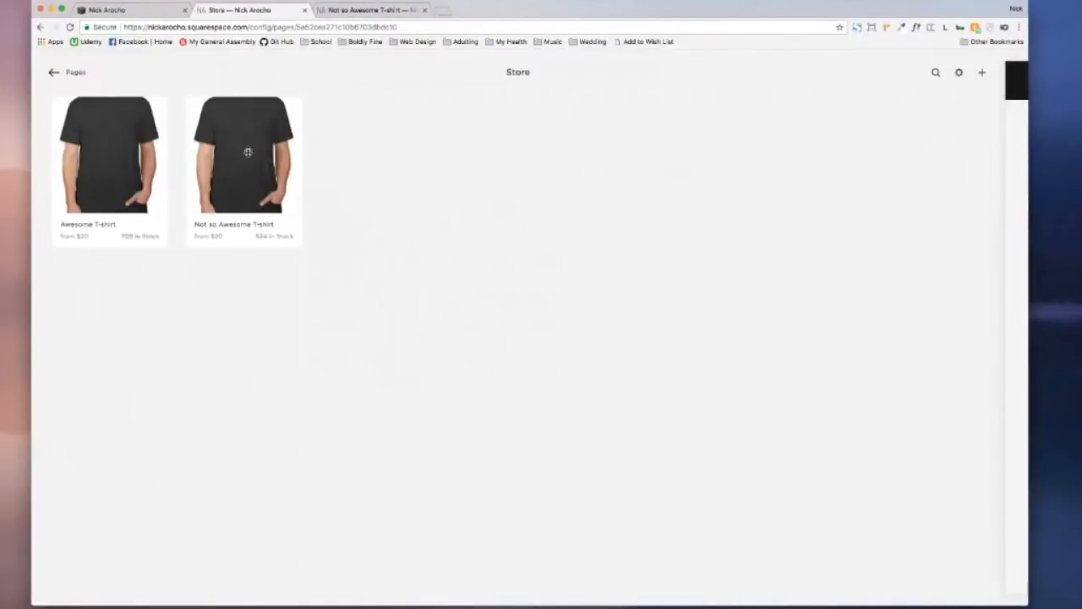
Step: Add a new digital product and upload ebook1.jpg as its image
click(983, 74)
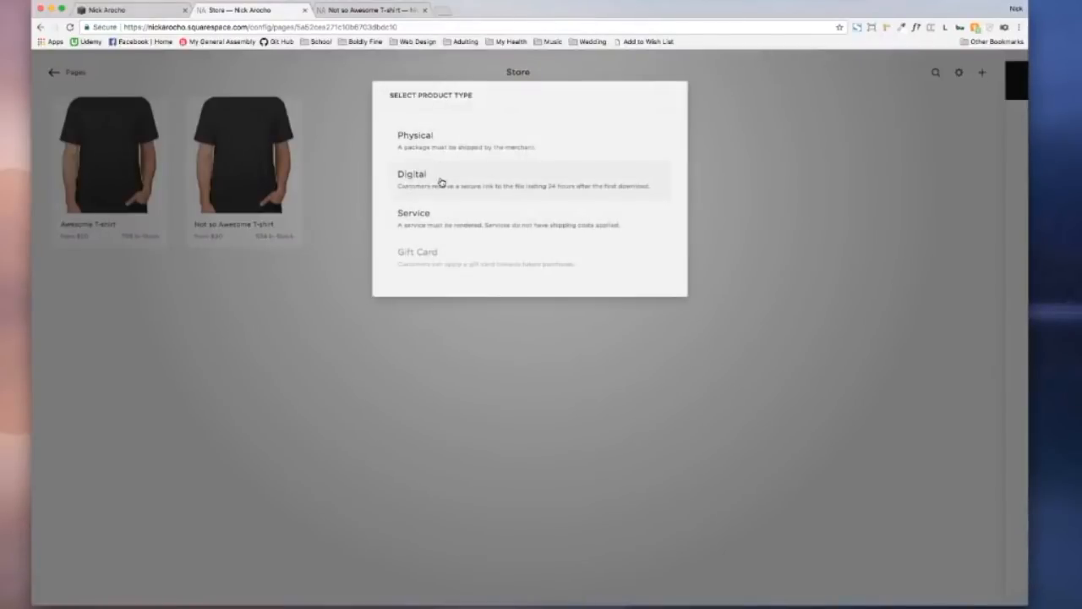
click(412, 181)
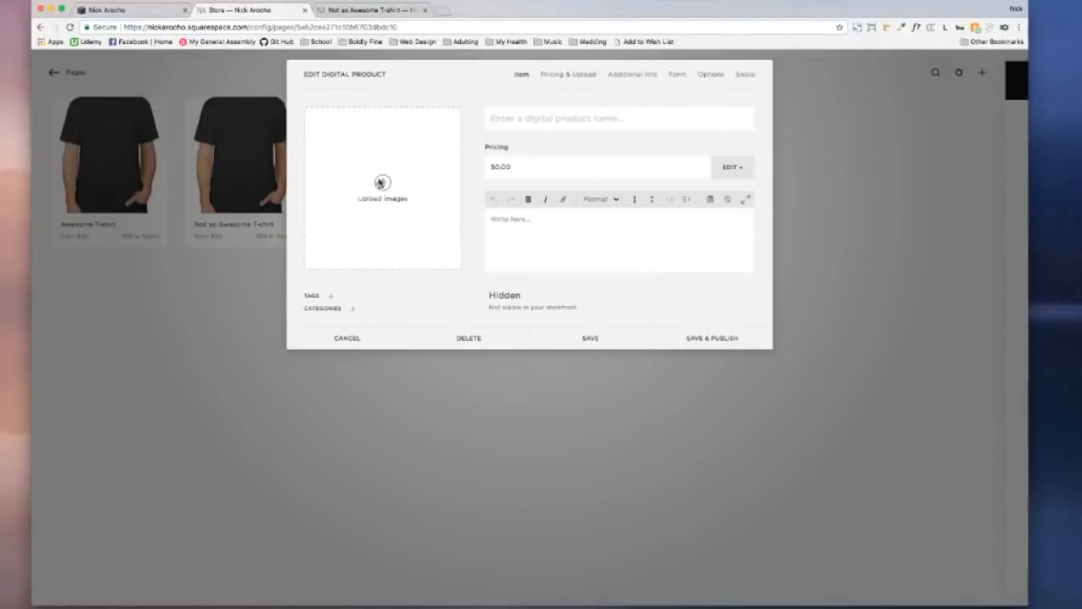
click(381, 183)
click(349, 128)
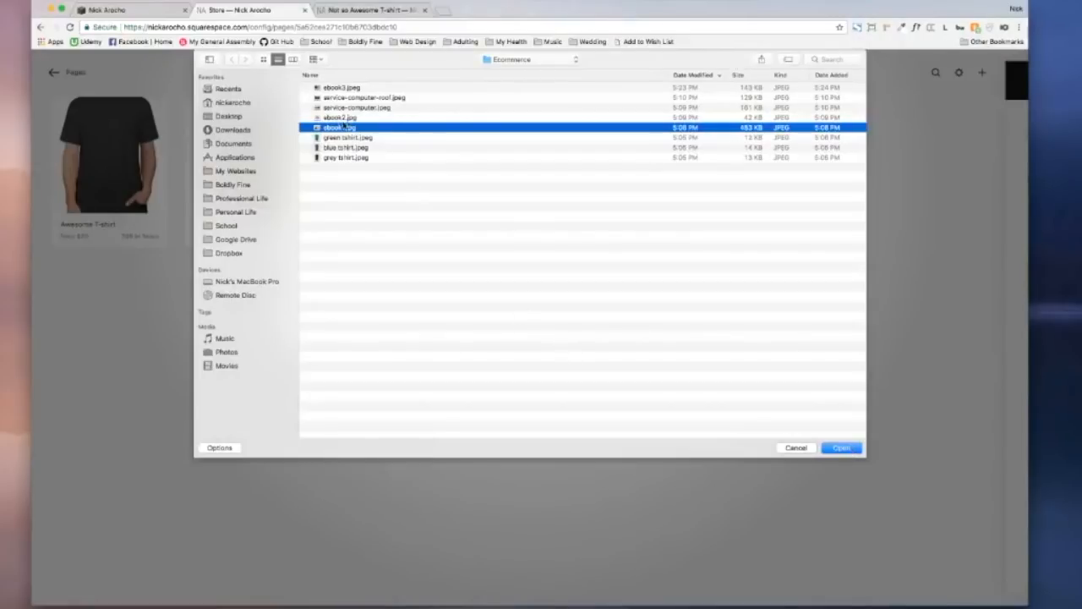
click(850, 449)
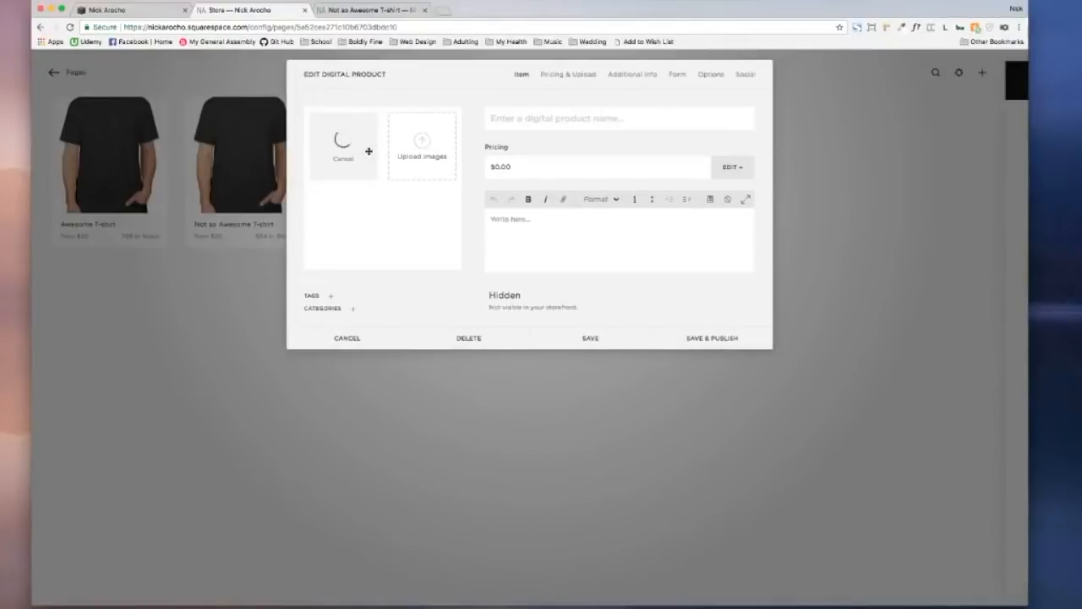
key(super+t)
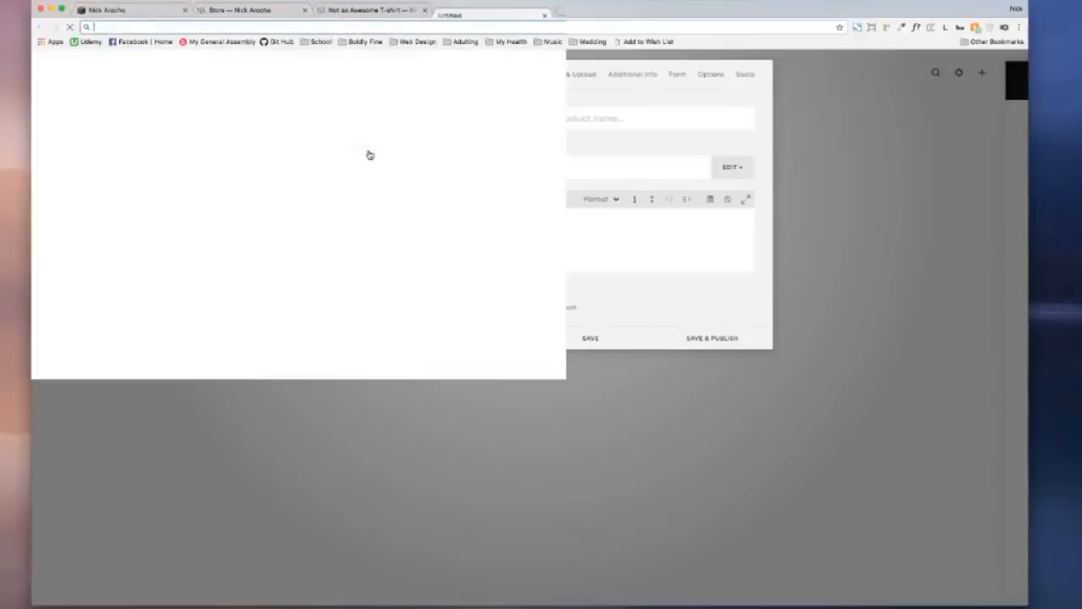
Step: Load unsplash.com in the new tab, then check the other open tabs
text(up)
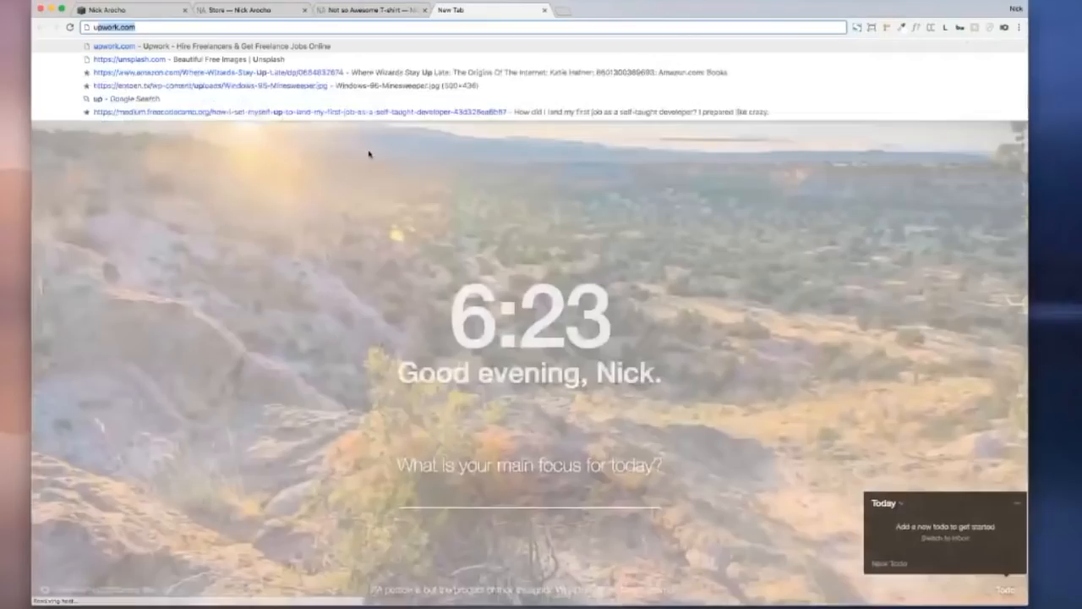
text(s)
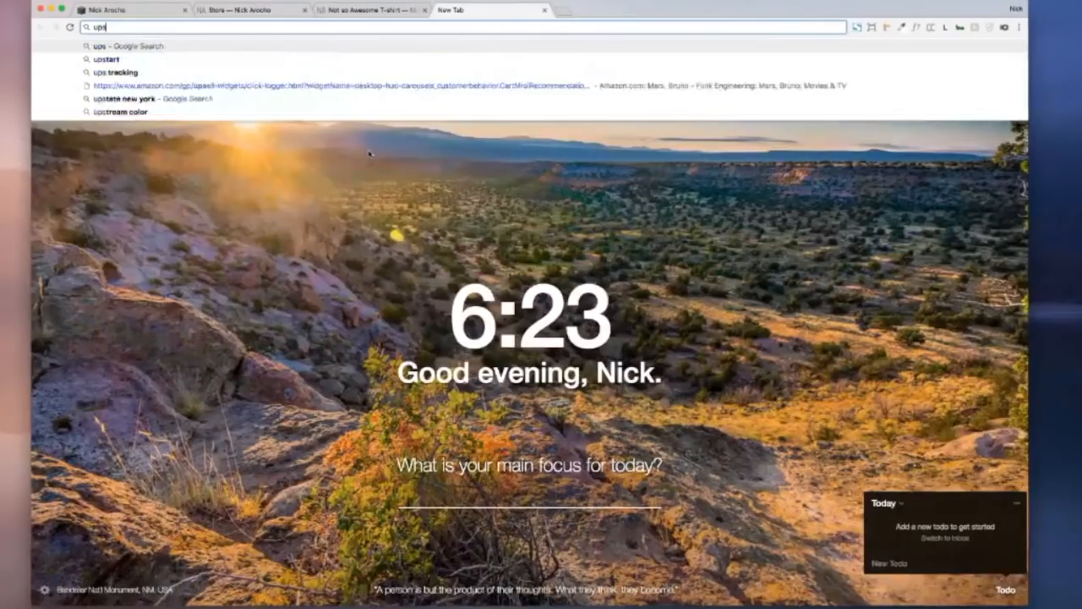
key(BackSpace)
key(BackSpace)
text(nsplash.com)
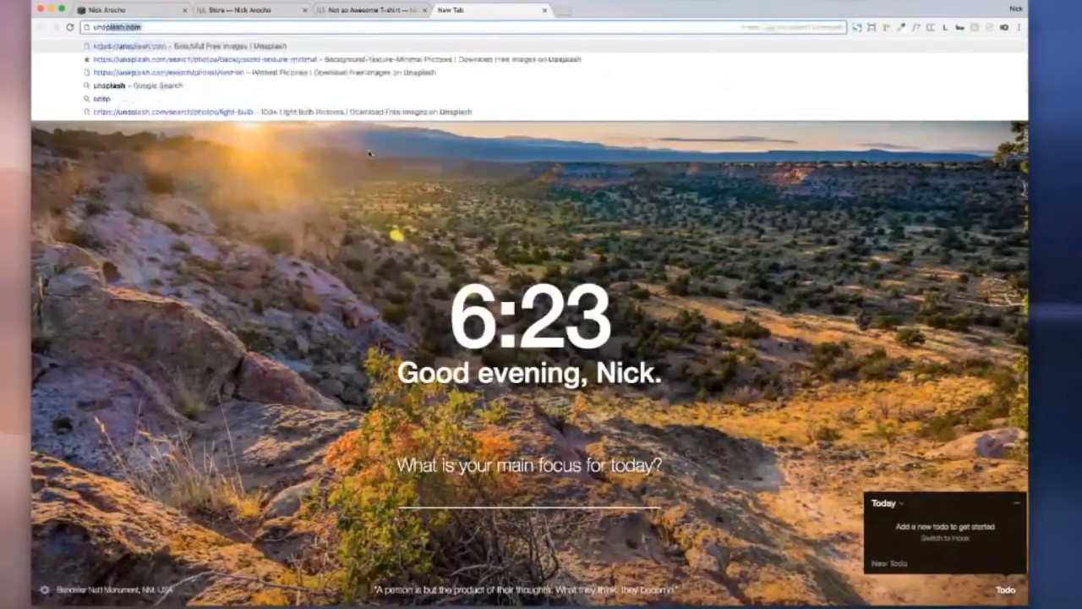
key(Return)
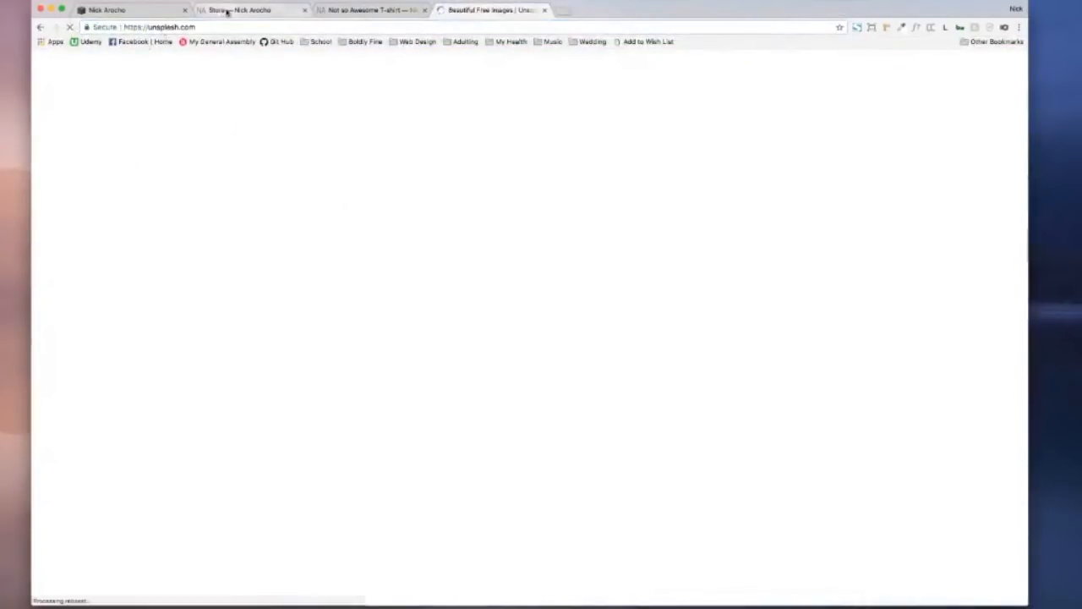
click(221, 9)
click(146, 11)
click(263, 11)
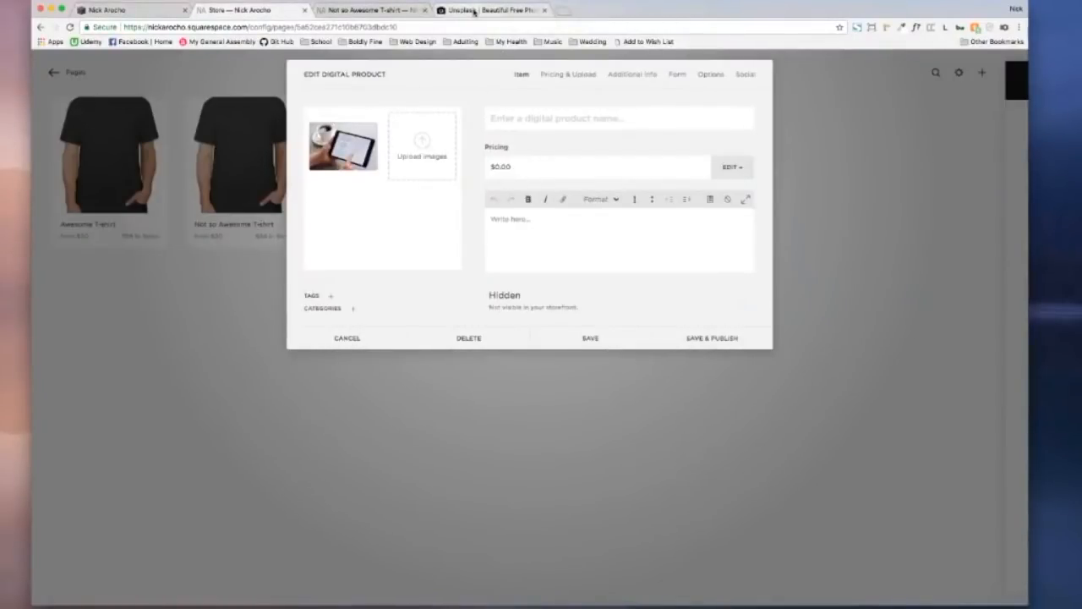
Step: Load the live portfolio site in another new tab, scroll it, then switch to Unsplash
key(super+t)
text(nick)
key(Return)
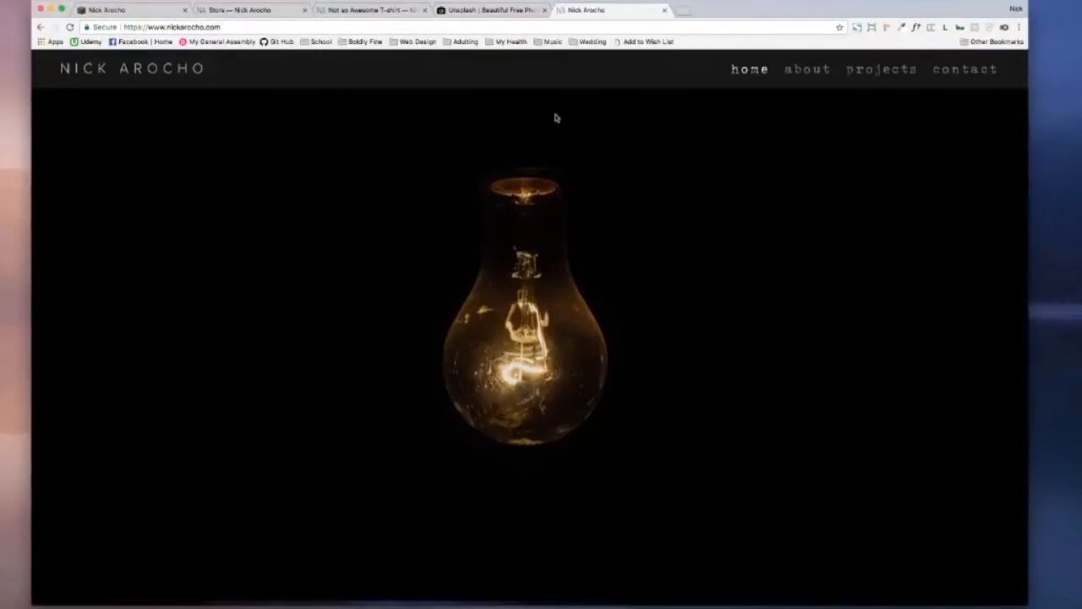
scroll(556, 117, down, 10)
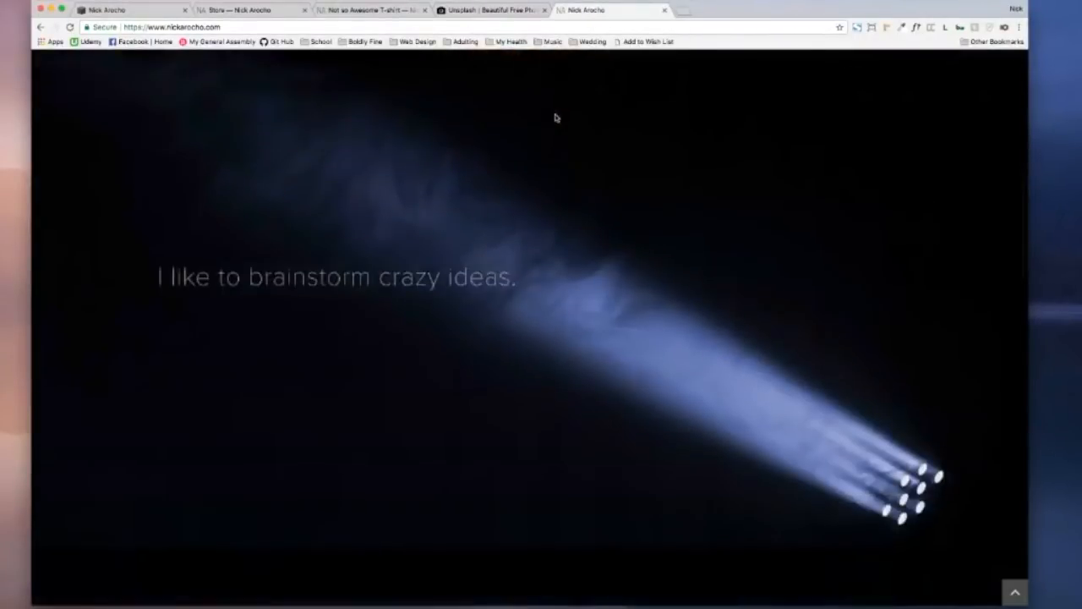
scroll(555, 117, down, 3)
scroll(555, 117, down, 15)
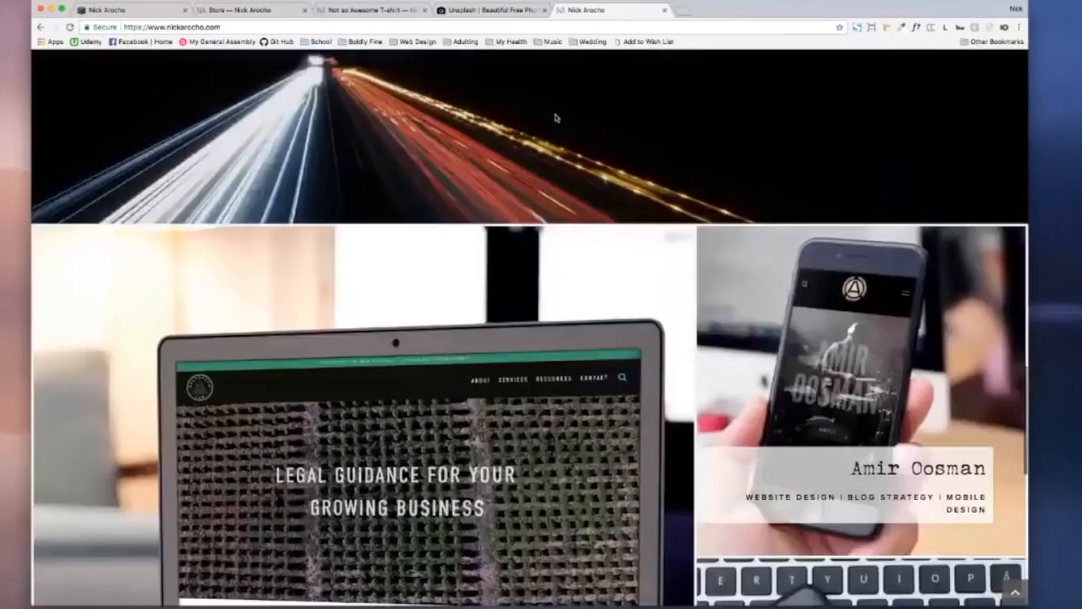
scroll(555, 118, up, 6)
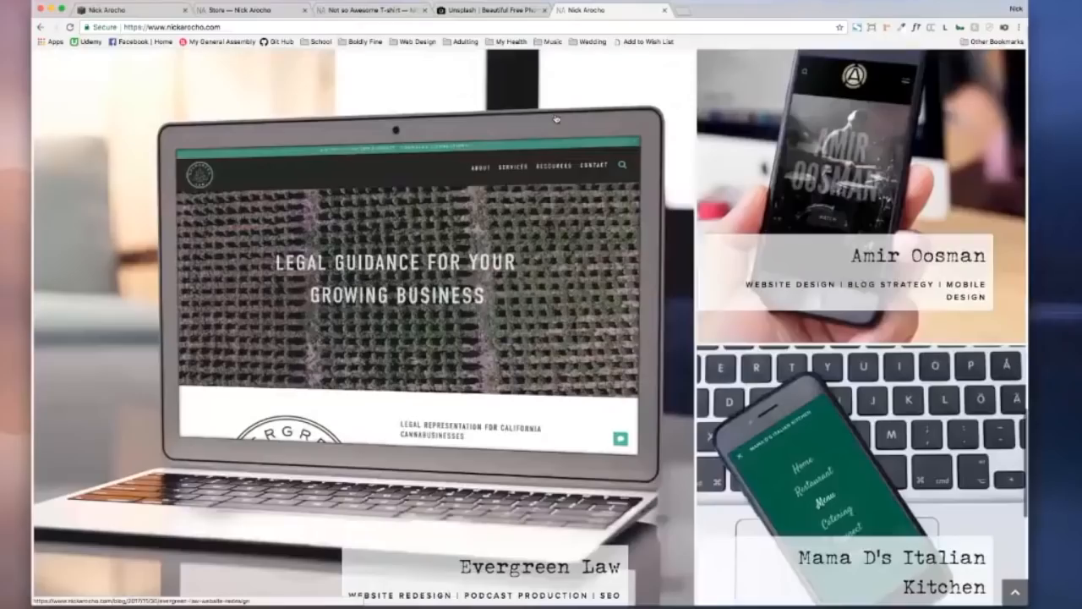
scroll(556, 118, up, 15)
click(507, 10)
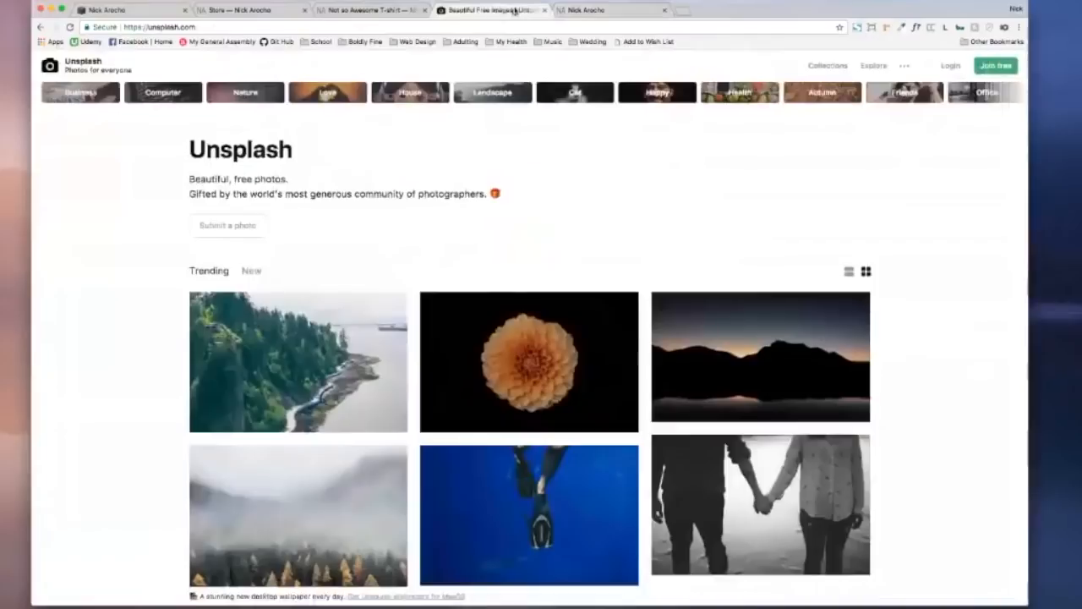
Step: Search Unsplash for 'dogs' and scroll through the photo results
scroll(344, 197, down, 1)
scroll(343, 196, up, 1)
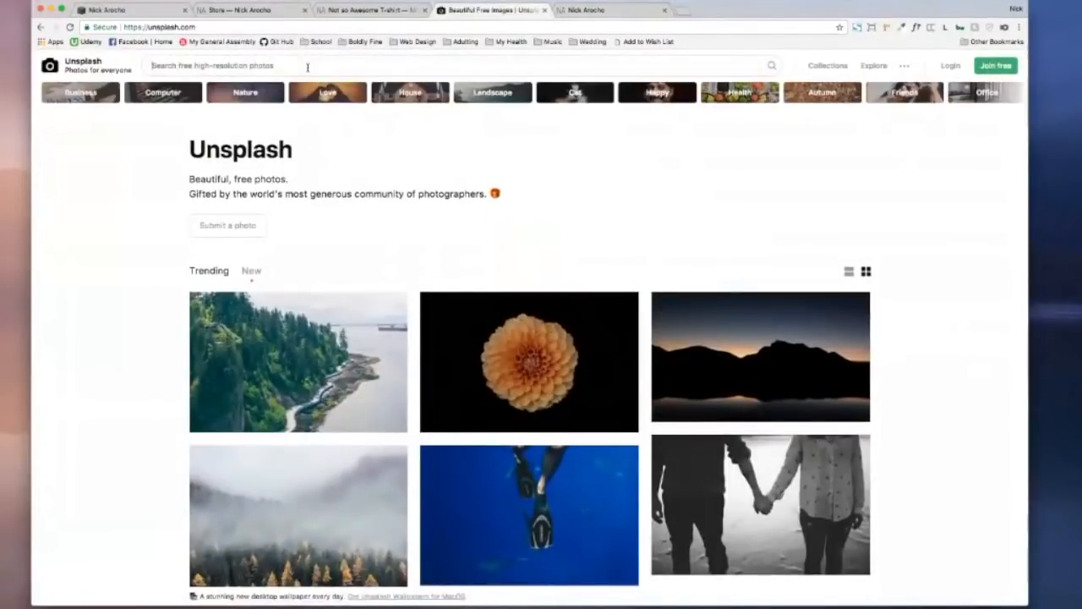
click(307, 67)
text(dogs)
key(Return)
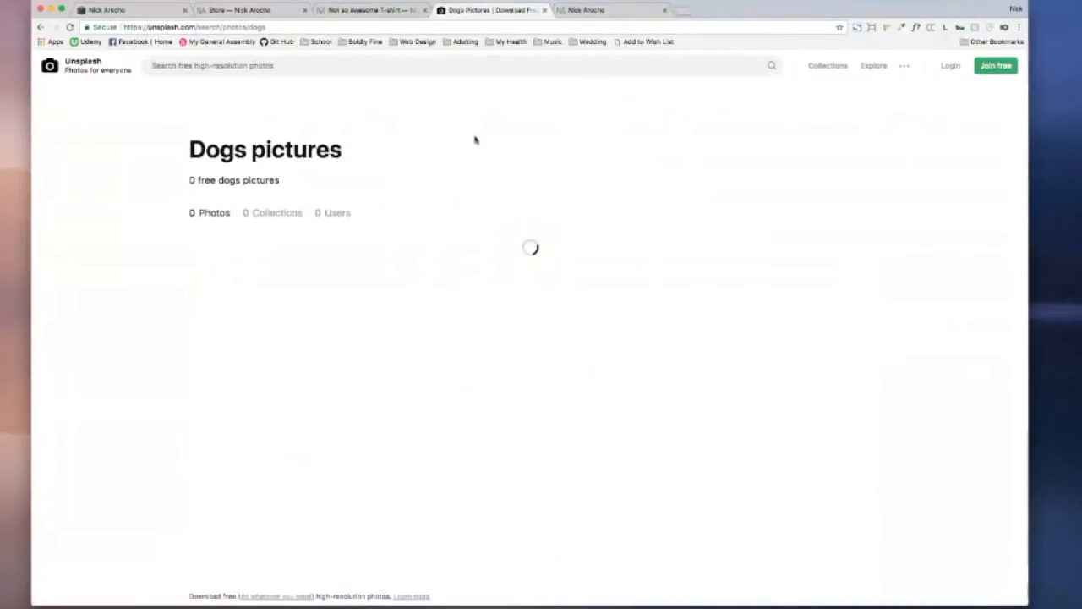
scroll(906, 247, down, 10)
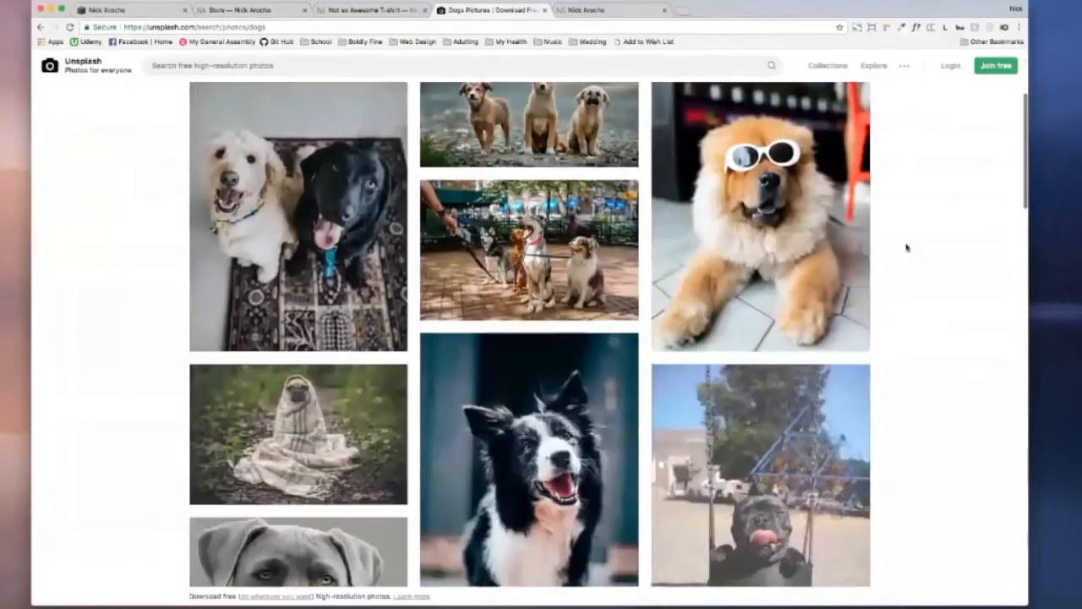
scroll(906, 246, down, 20)
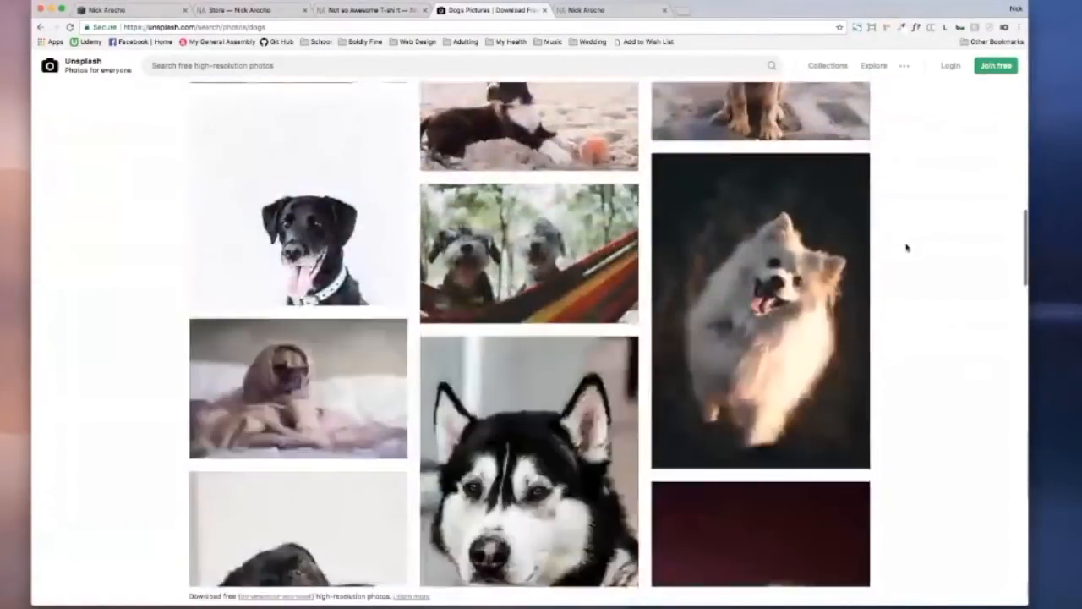
scroll(906, 247, down, 20)
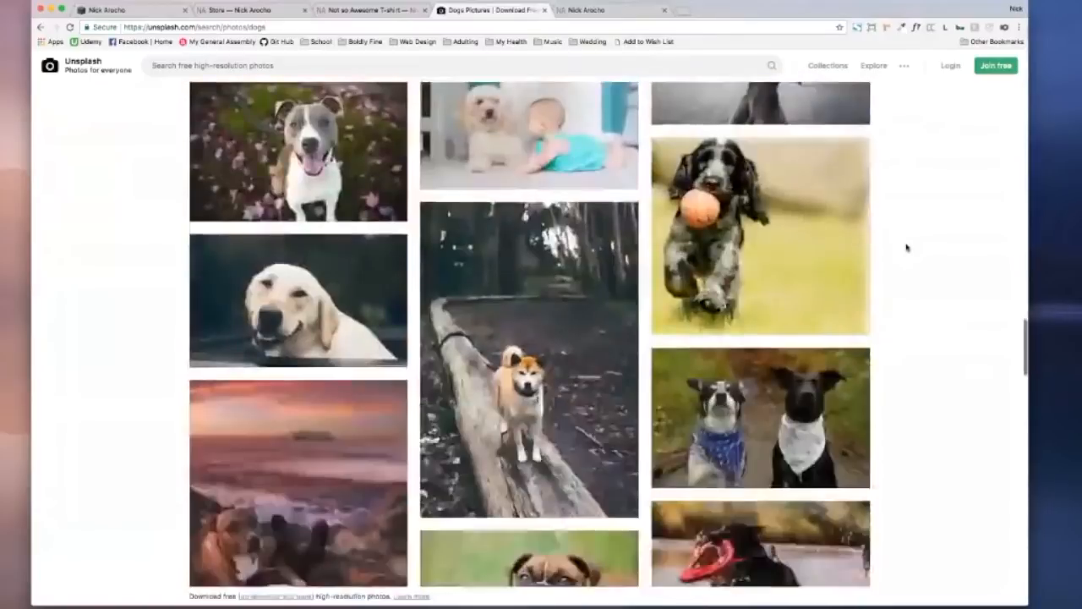
scroll(906, 247, down, 20)
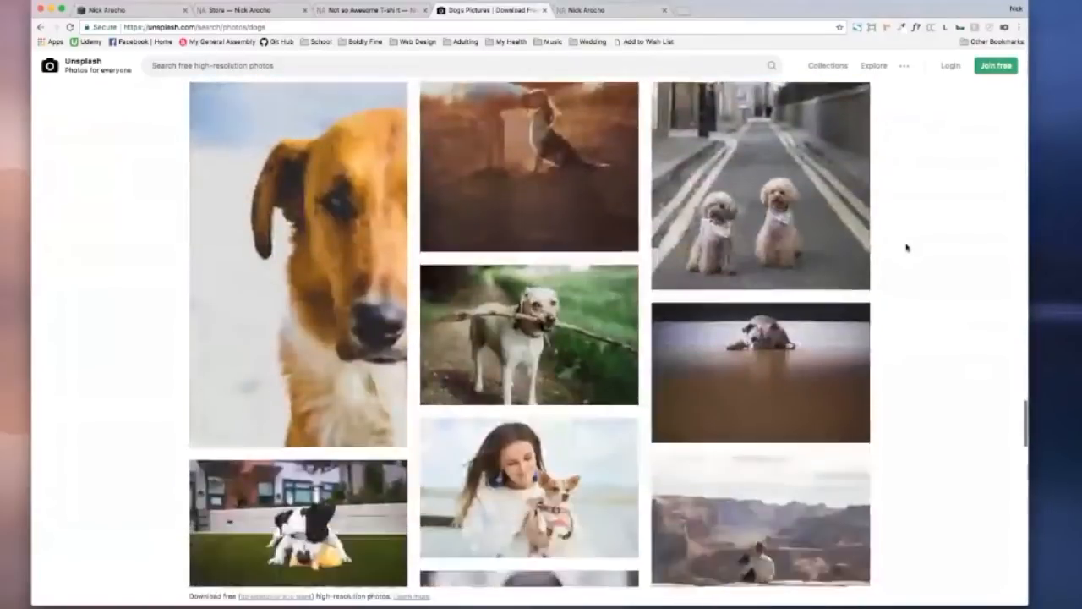
scroll(906, 247, down, 20)
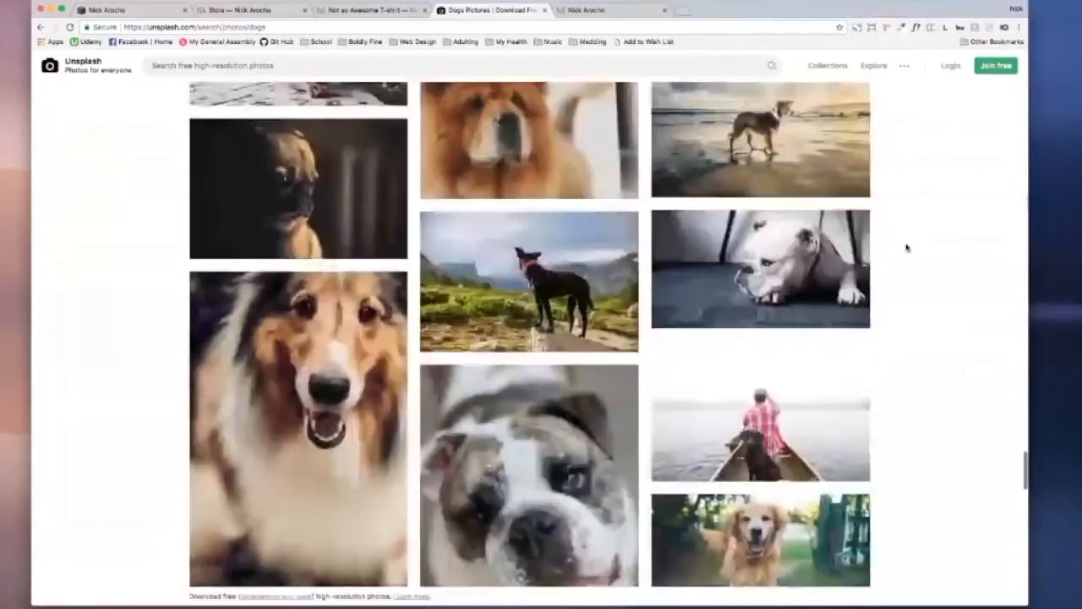
scroll(906, 247, down, 20)
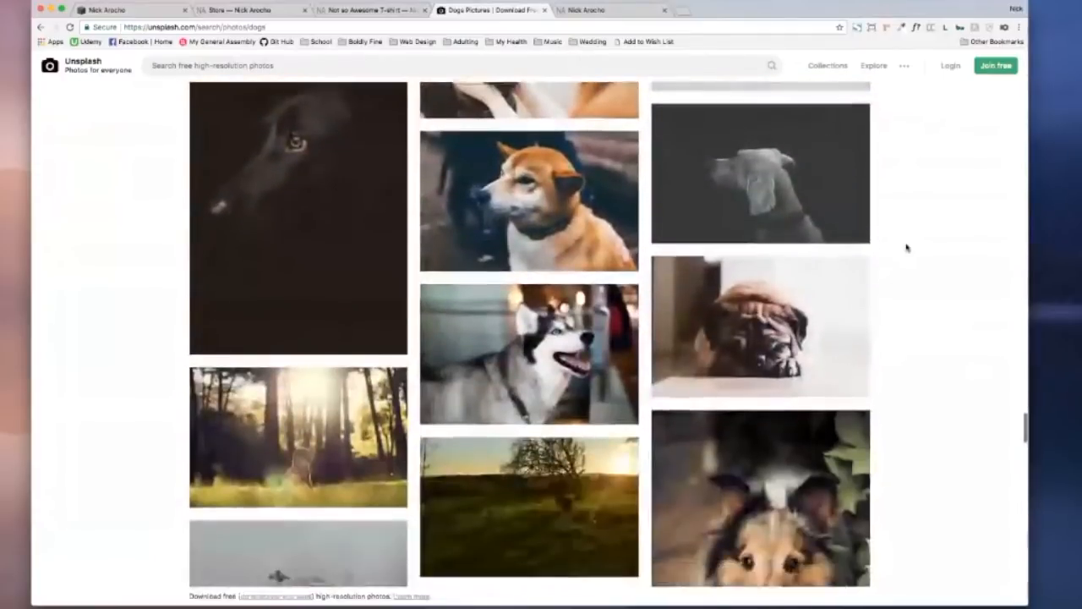
scroll(906, 247, down, 20)
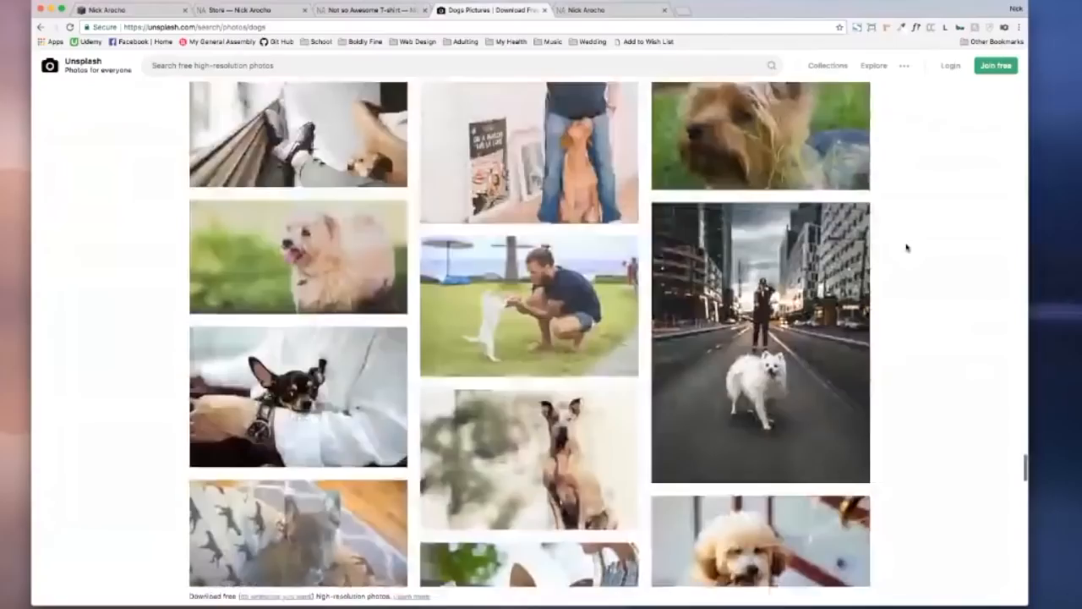
scroll(906, 247, down, 20)
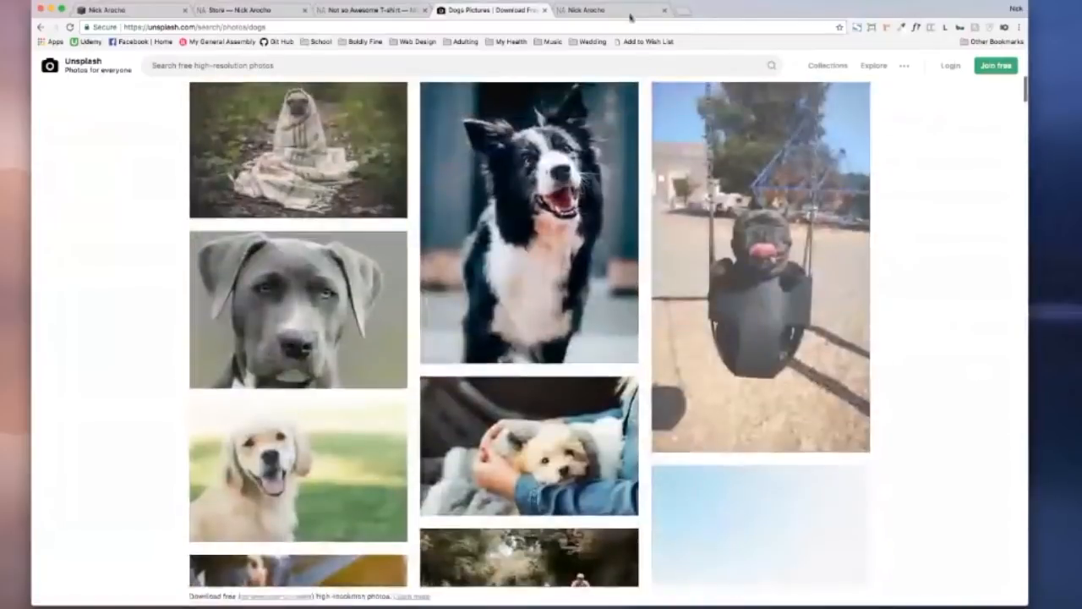
click(625, 9)
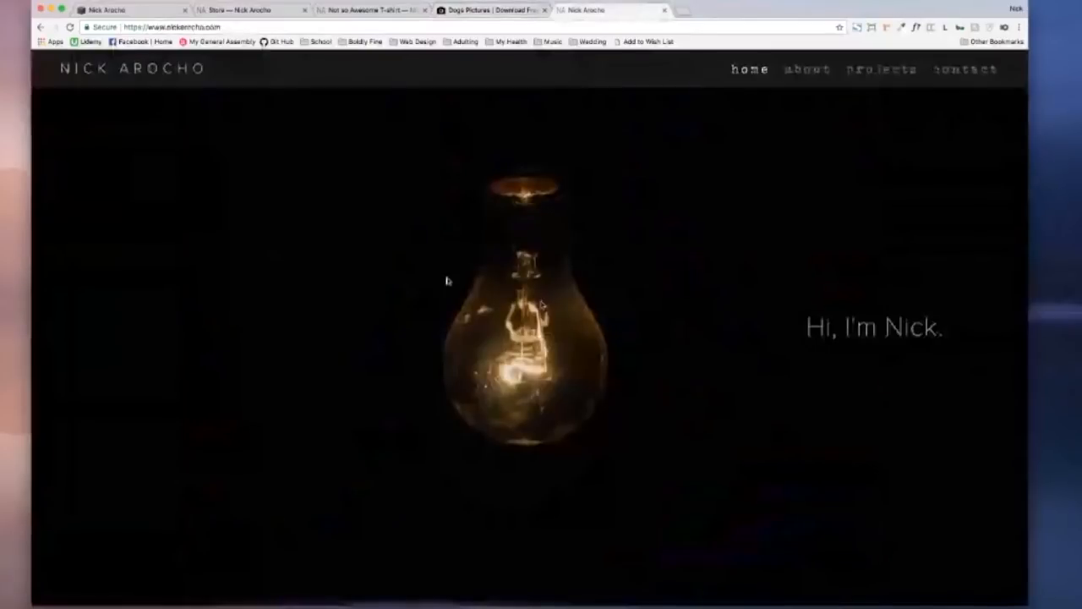
Step: Scroll the portfolio homepage and view the T-shirt page, then return to the digital product editor
scroll(535, 273, down, 10)
scroll(535, 273, down, 7)
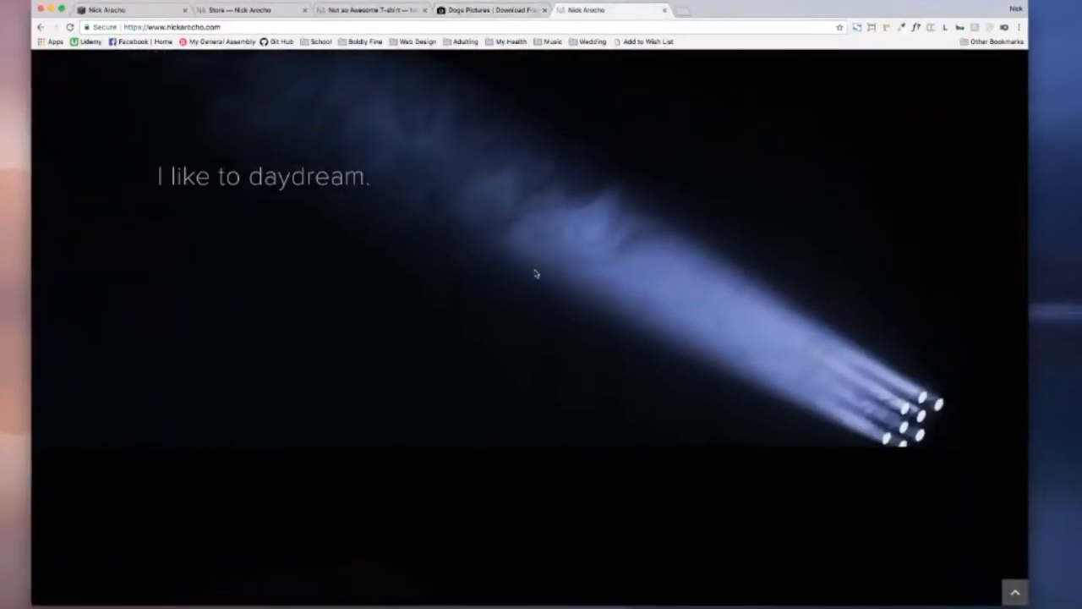
scroll(535, 273, up, 20)
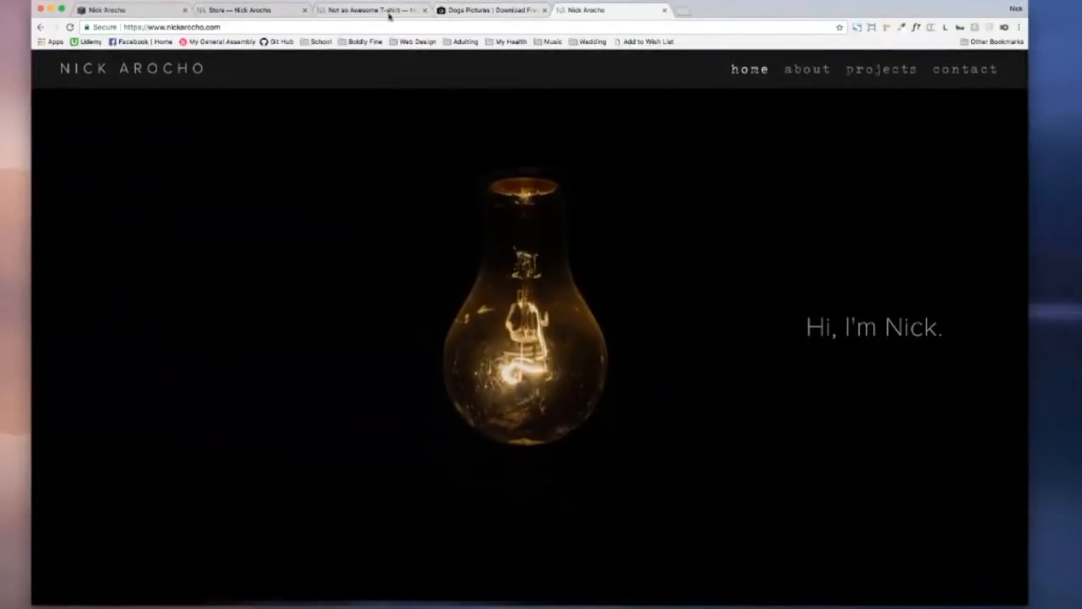
click(361, 12)
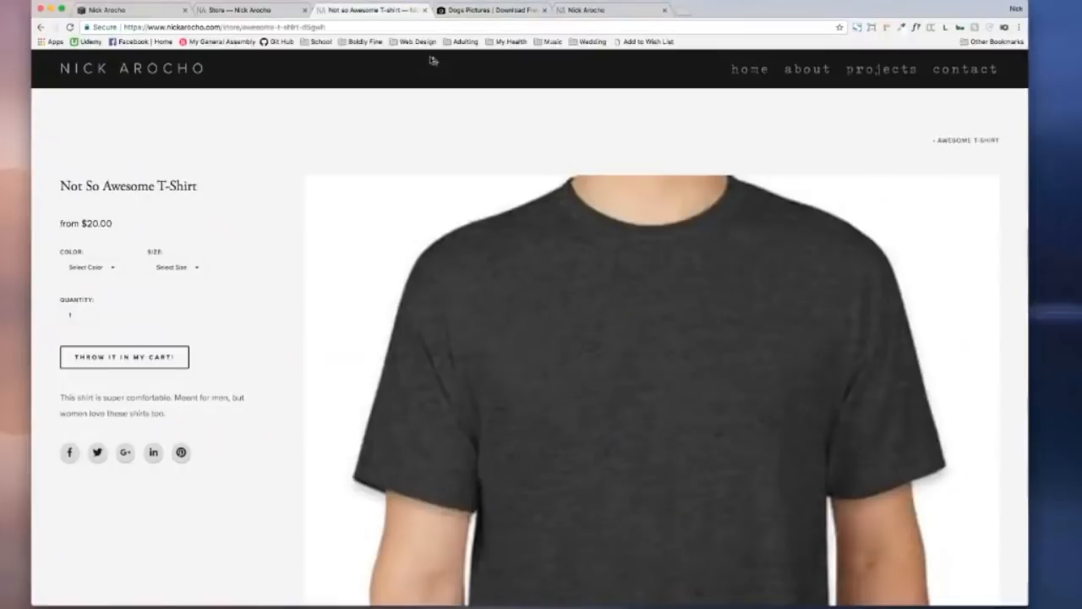
click(229, 12)
Step: Title the digital product 'Ebook: How to start an Ecommerce store.'
mouse_move(334, 148)
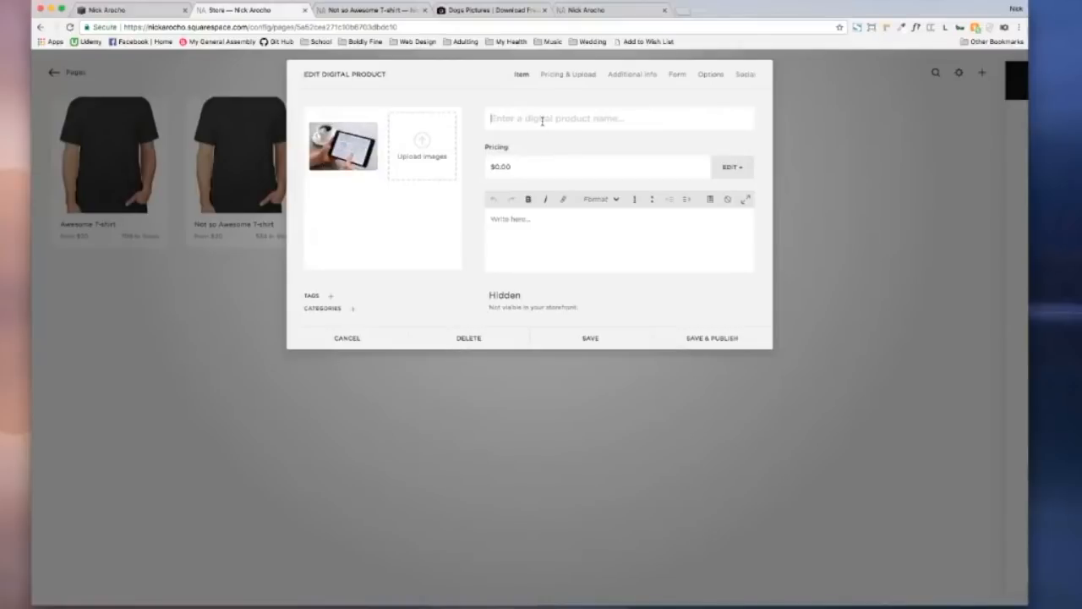
text(Ebook: How to start an)
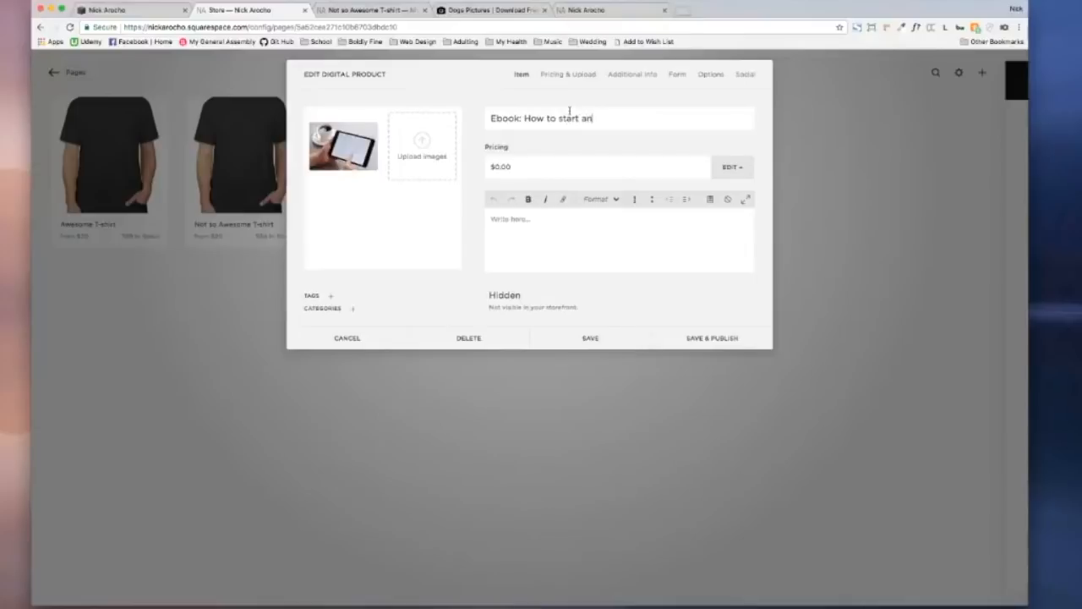
text(mmerce store.)
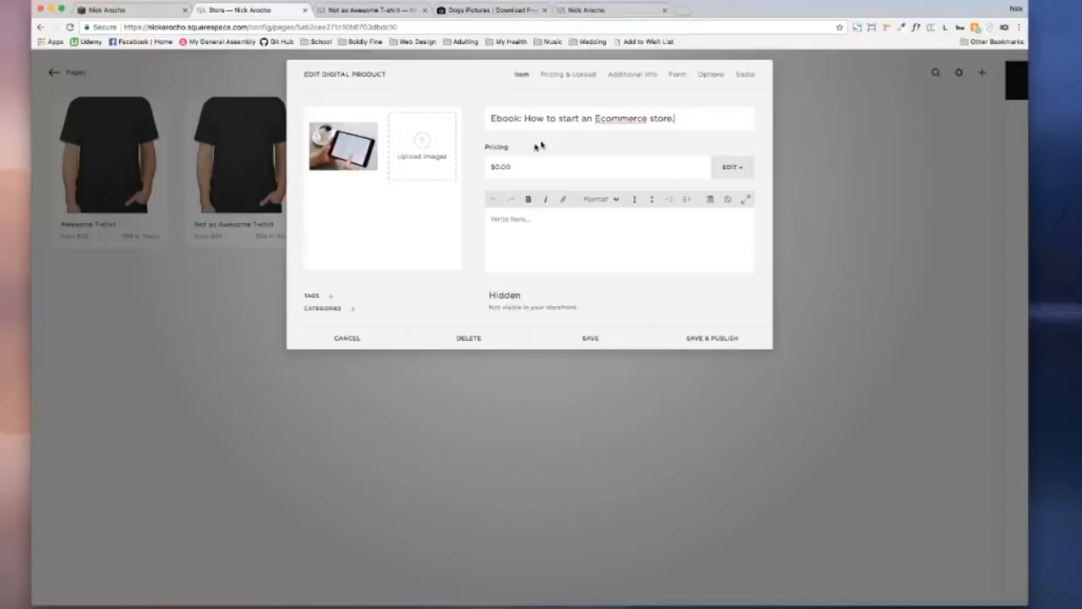
click(354, 310)
click(394, 291)
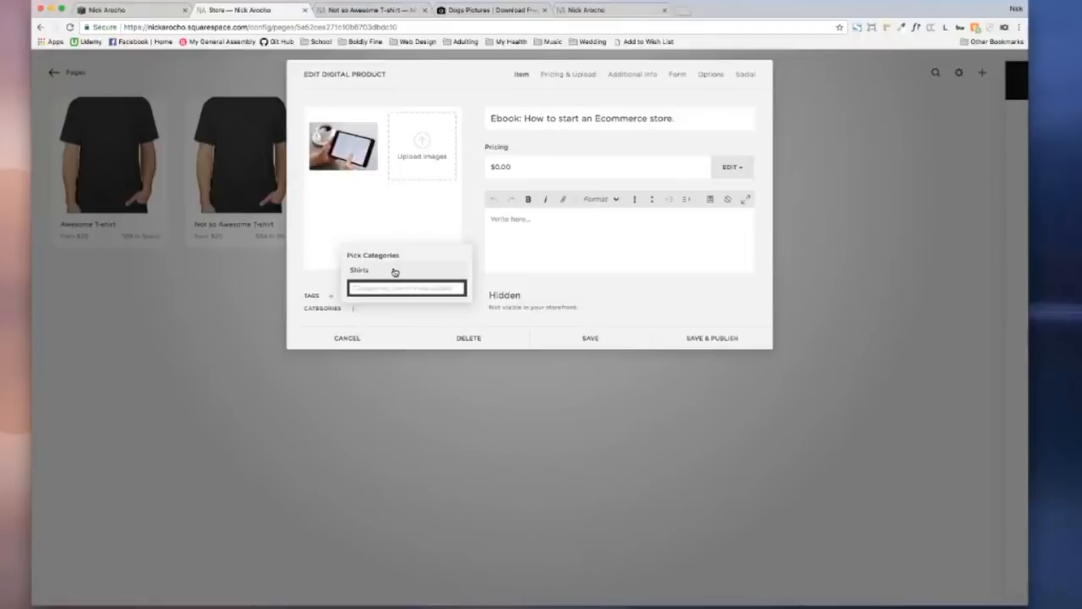
Step: Create an Ebooks category and assign it to the ebook
text(Ebooks)
key(Return)
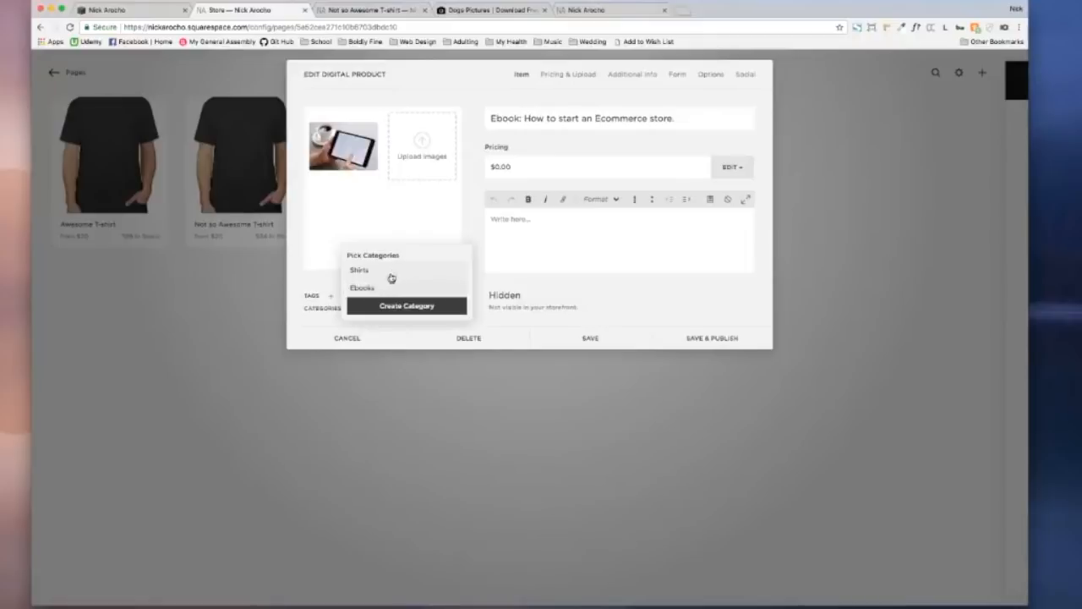
click(303, 256)
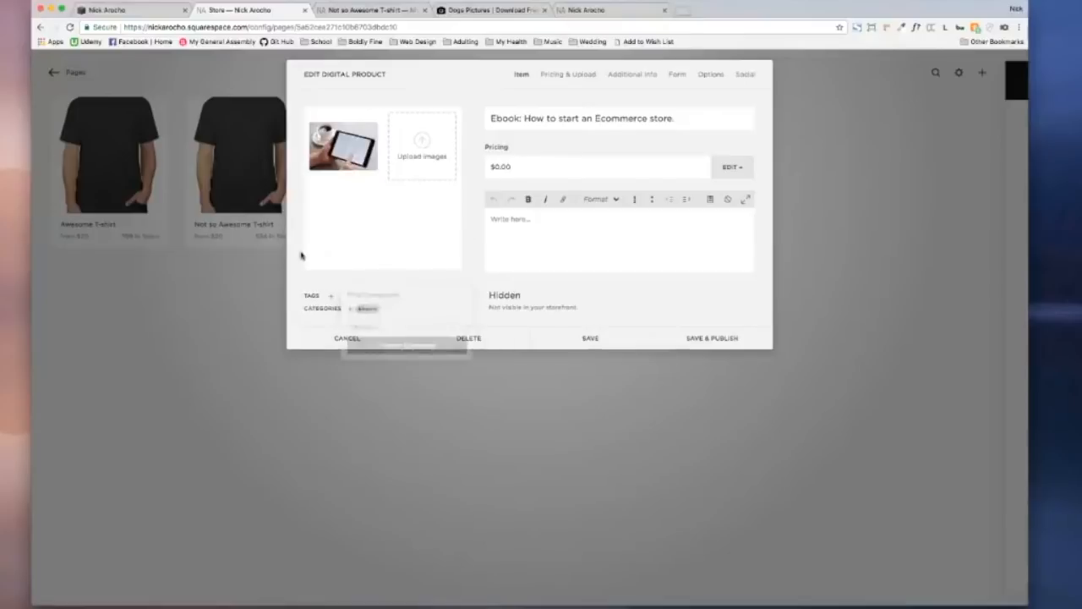
Step: Tag the ebook Squarespace, Ecommerce, online store and great read
click(330, 295)
text(souarespace)
key(Return)
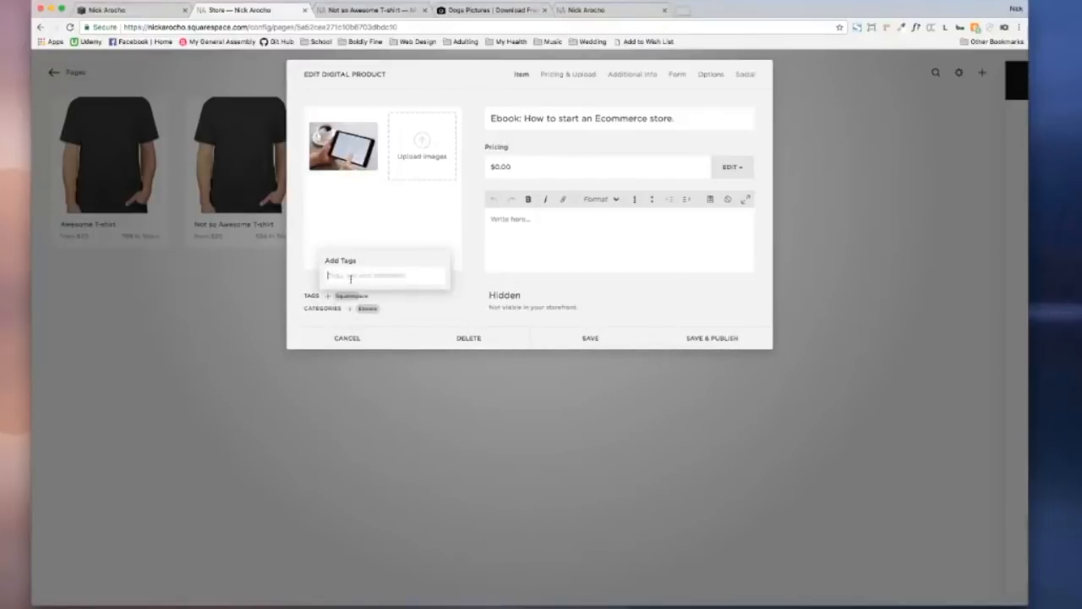
text(Ecommerce)
key(Return)
text(online store)
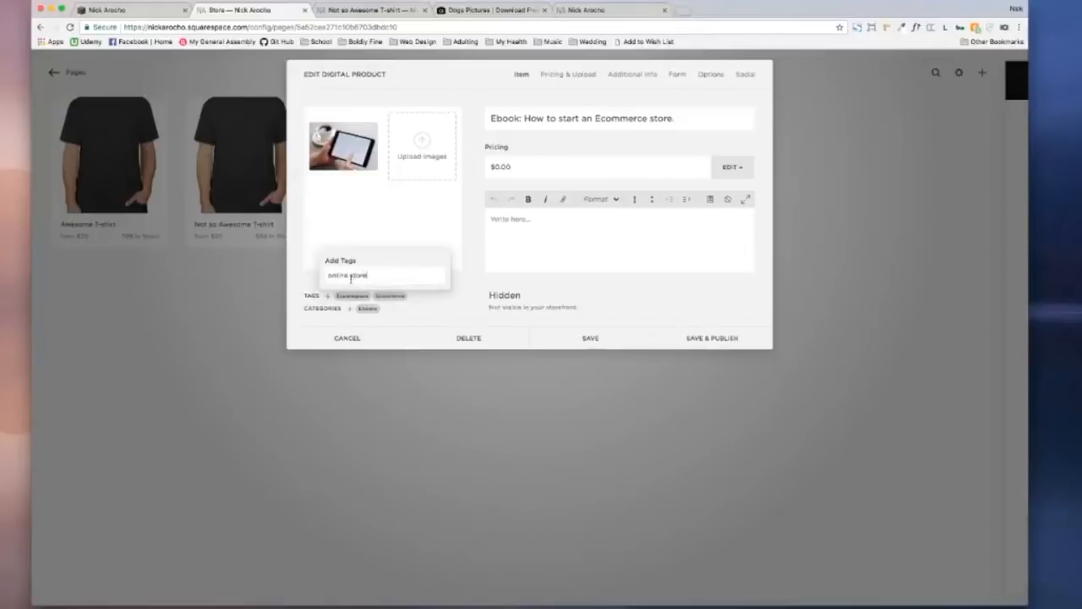
key(Return)
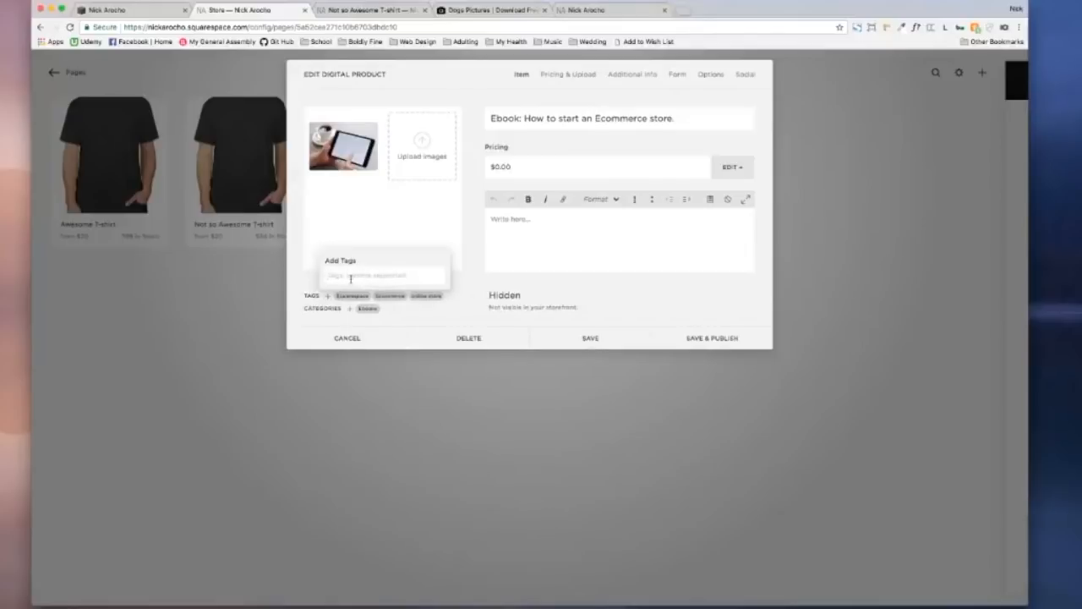
text(great read)
key(Return)
click(540, 221)
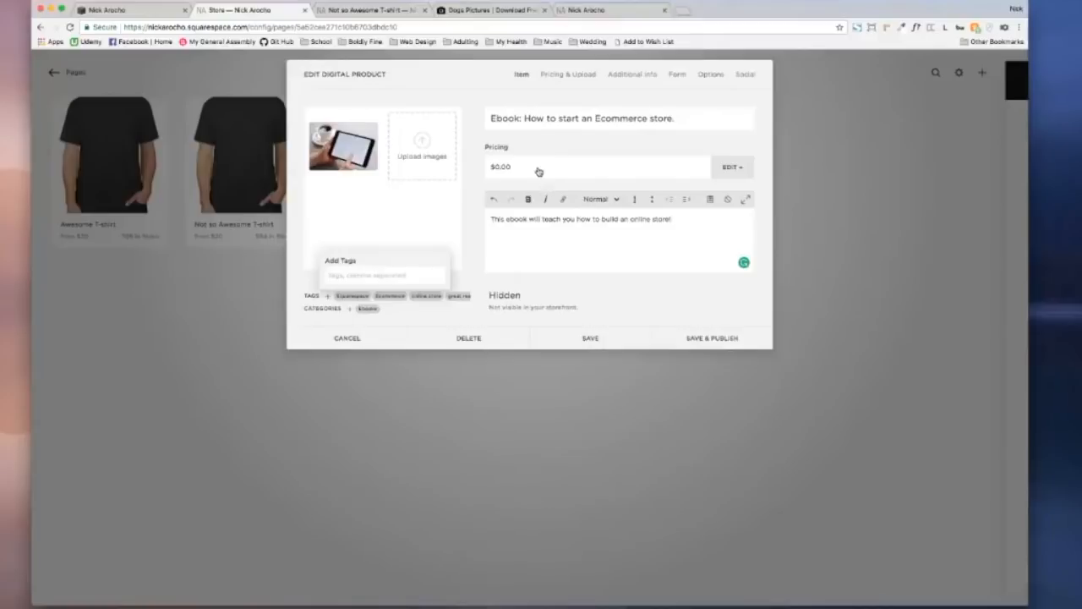
Step: Upload ebook1.jpg as the ebook's image and bring up its Pricing & Upload settings
click(423, 142)
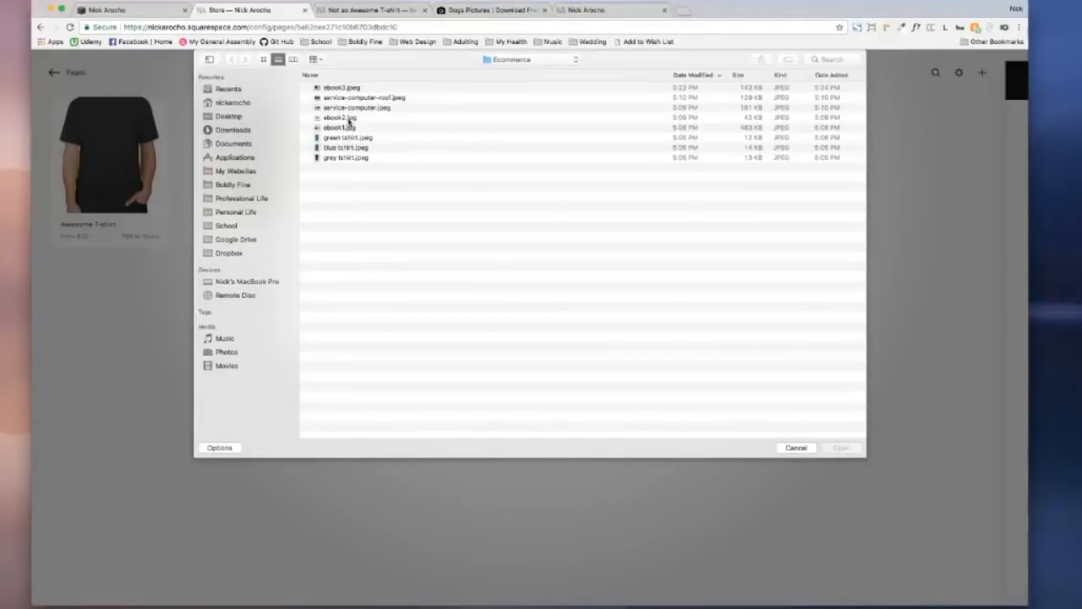
double_click(351, 128)
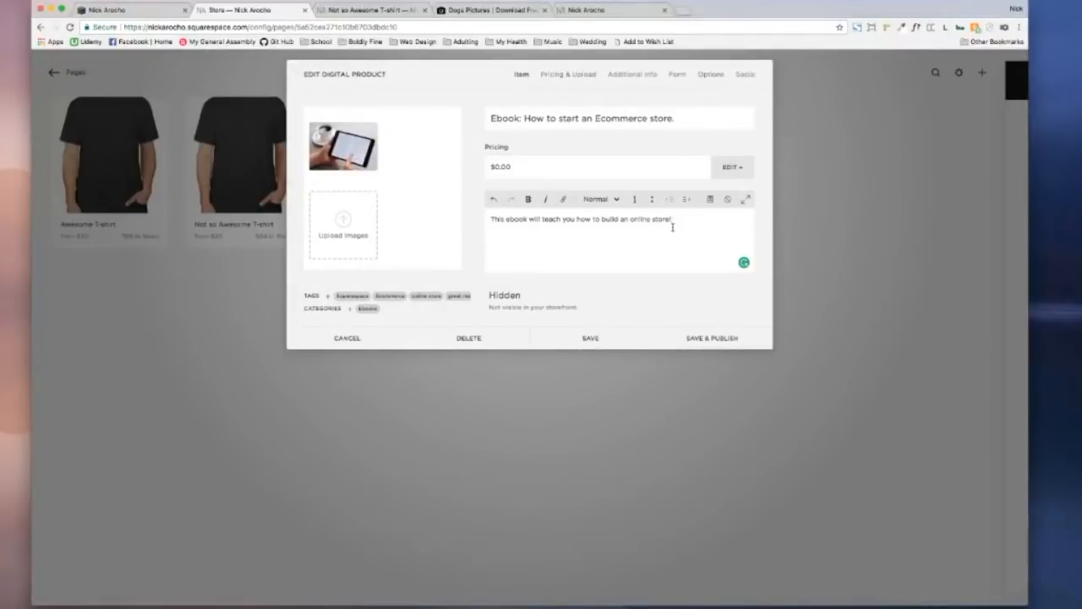
click(571, 77)
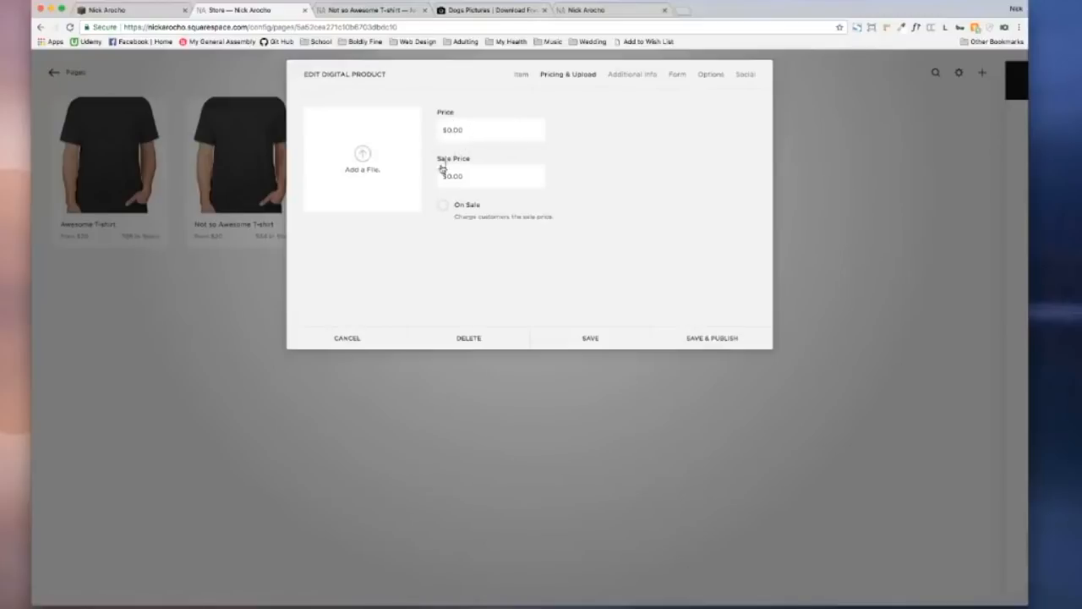
Step: Attach ebook2.jpg as the ebook's downloadable file
click(359, 155)
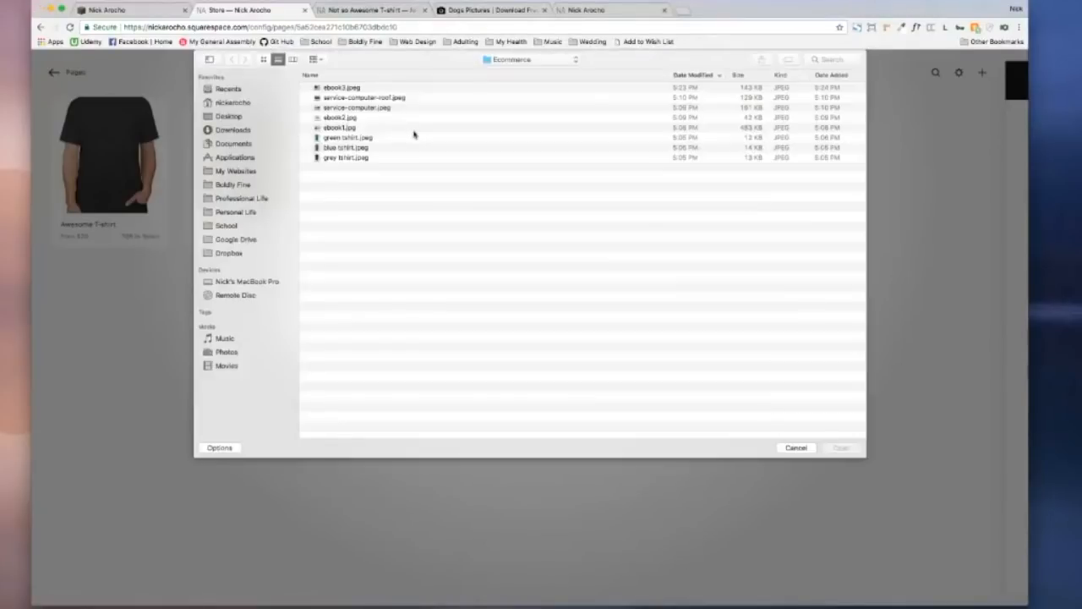
click(355, 118)
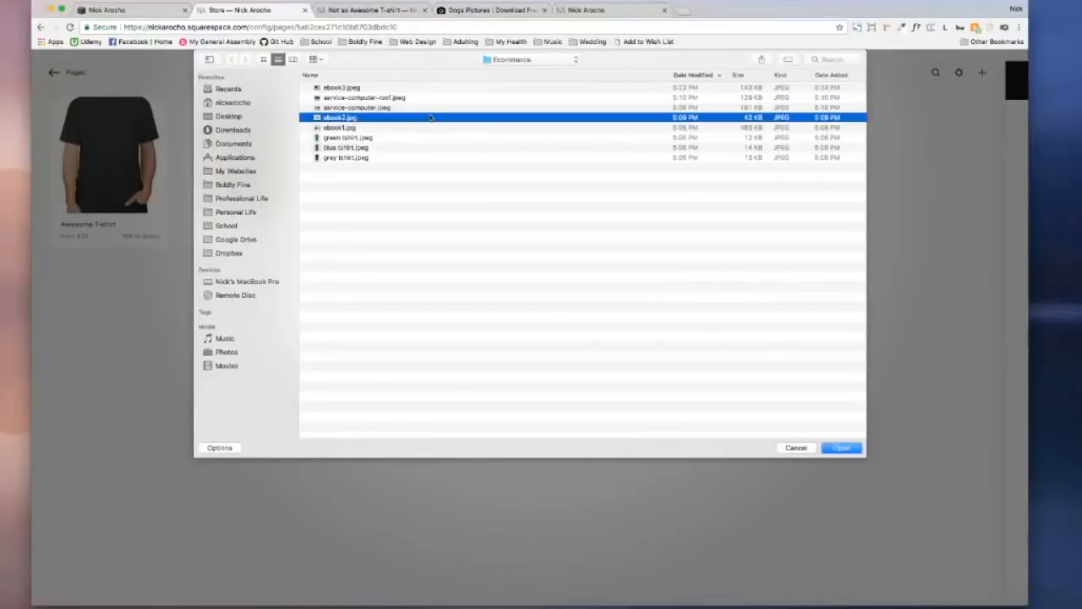
click(841, 448)
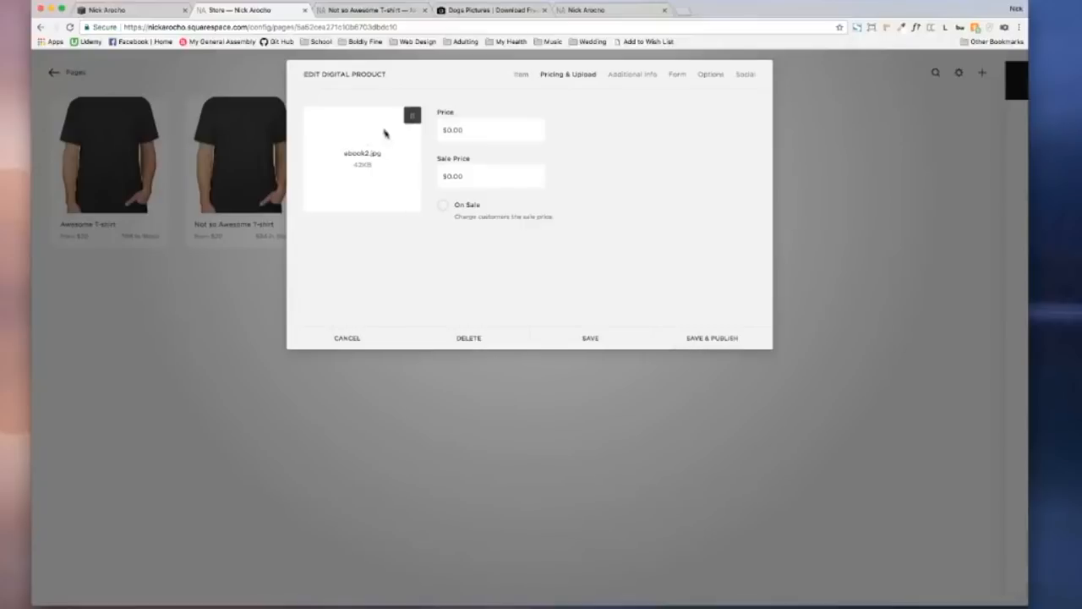
Step: Price the ebook at $50.00 with a $43.00 sale price and mark it On Sale
click(467, 128)
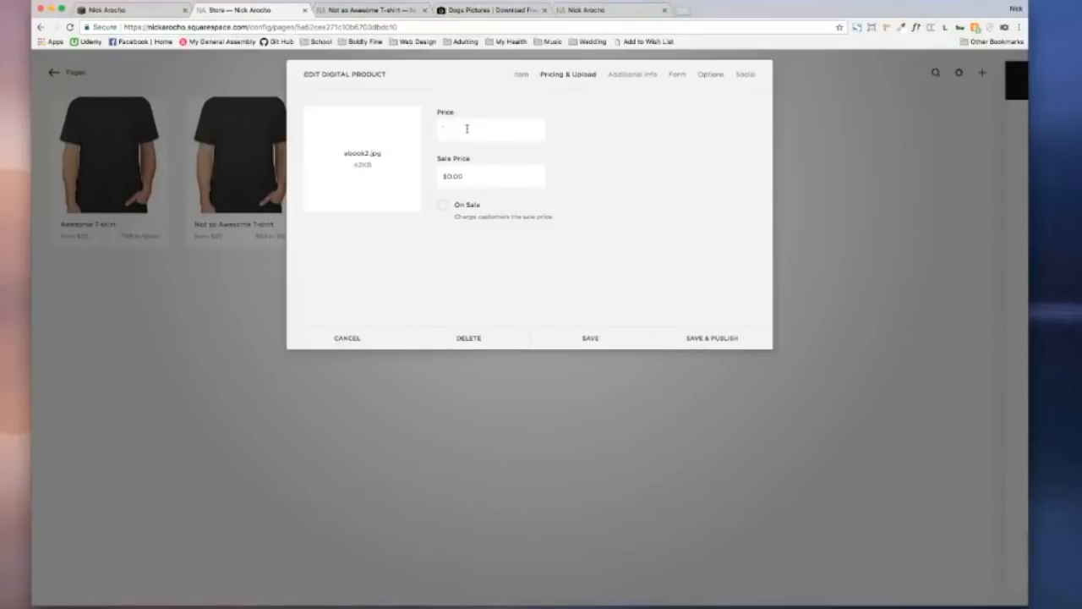
key(Tab)
click(586, 256)
click(443, 206)
mouse_move(394, 174)
Step: Paste a Lorem Ipsum placeholder paragraph into the Additional Info text block
click(647, 75)
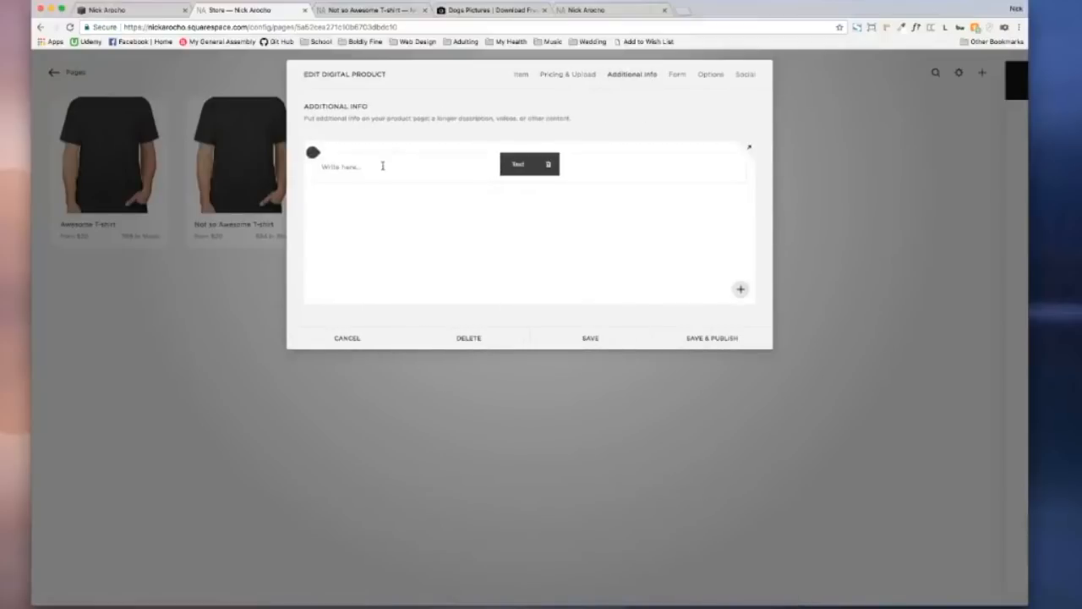
click(382, 165)
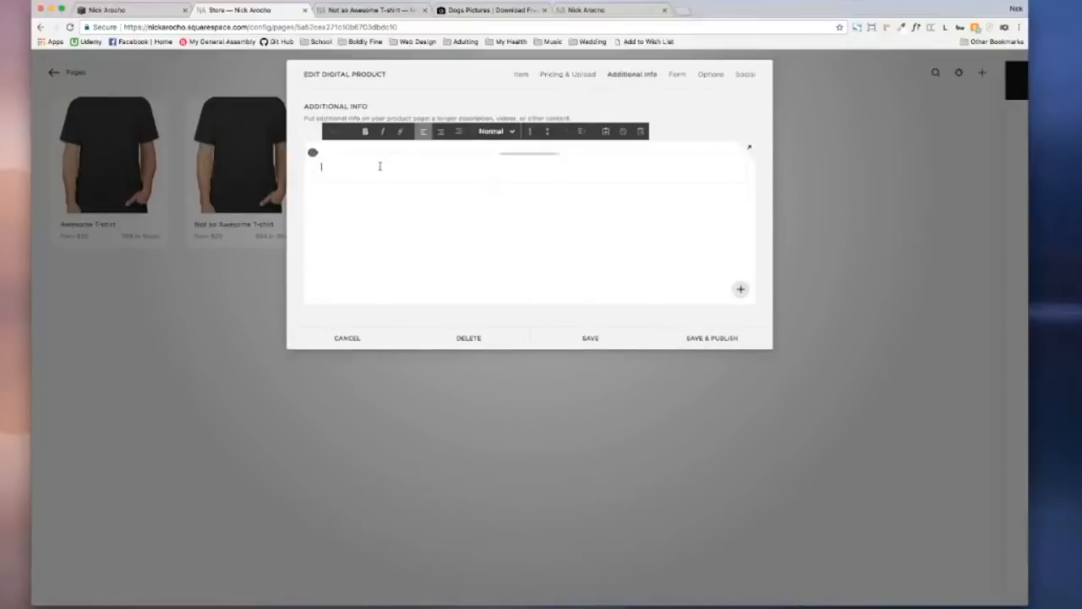
click(945, 28)
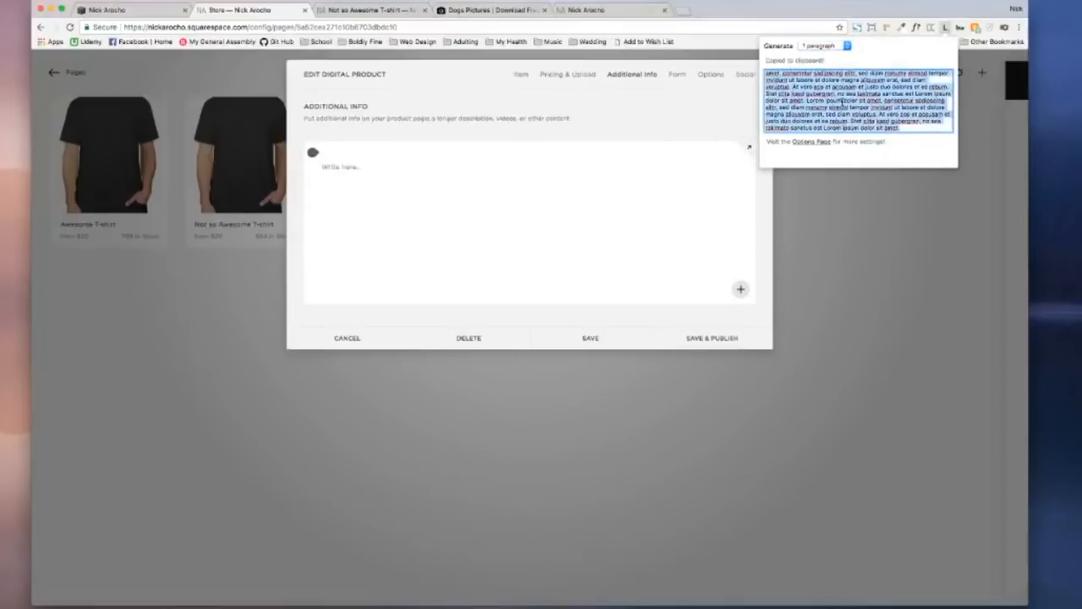
click(457, 169)
key(super+v)
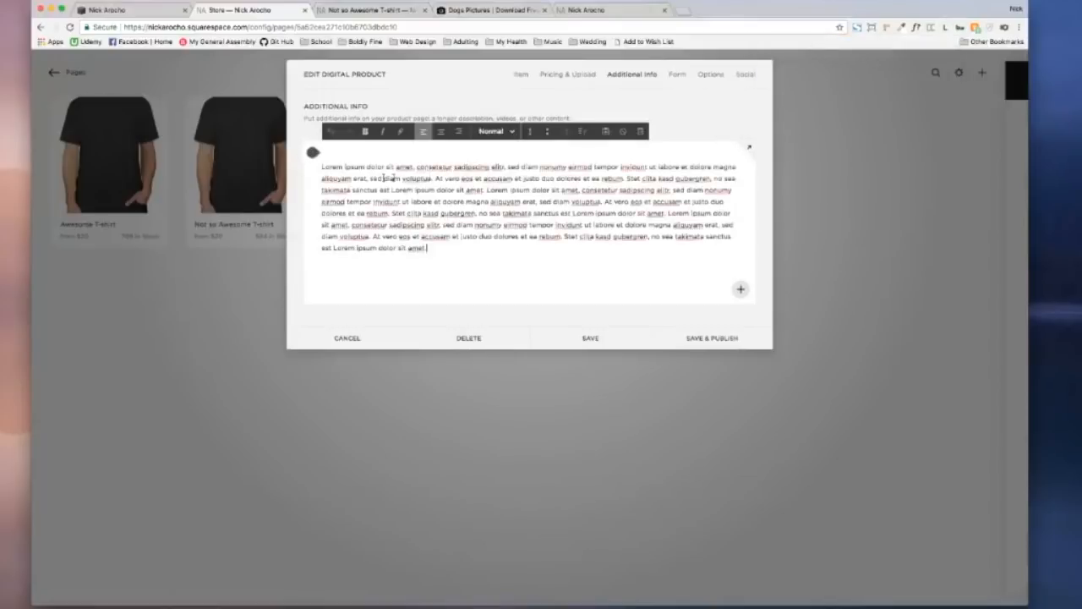
Step: Insert a Video block above the paragraph and apply it
click(313, 153)
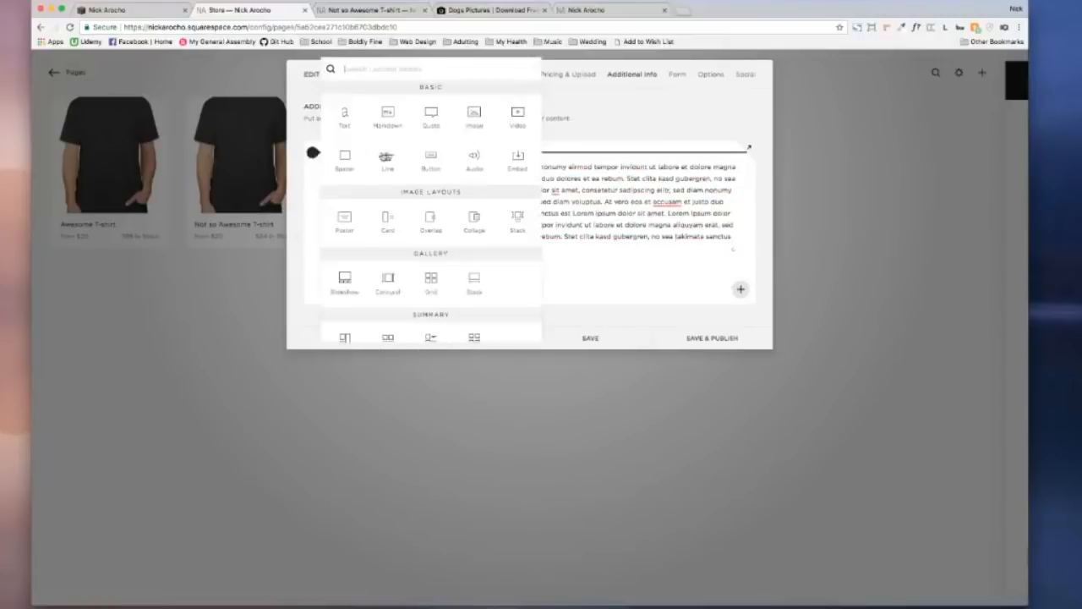
click(509, 123)
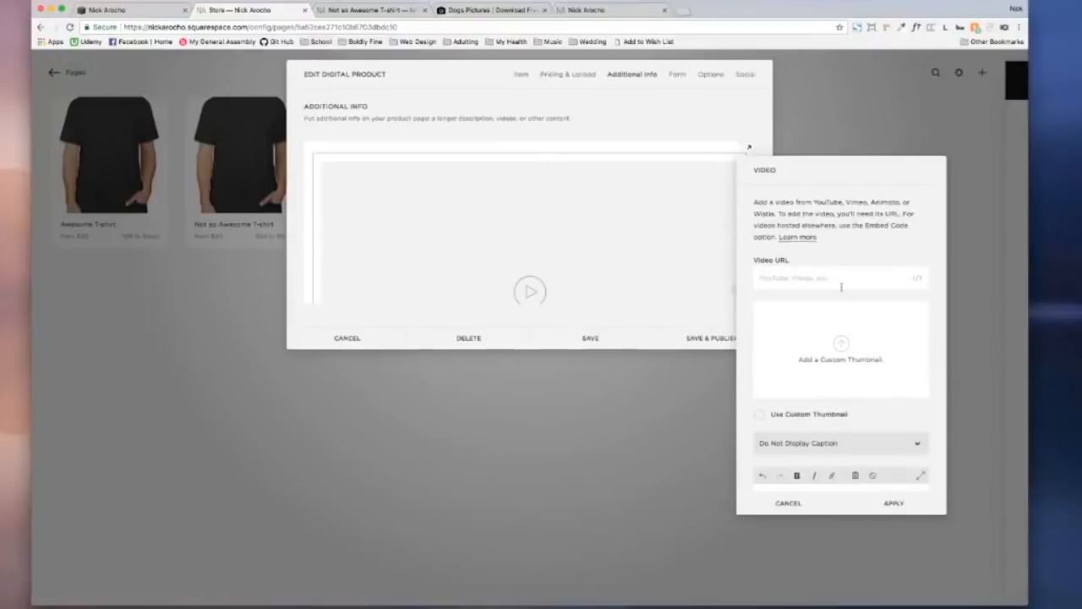
click(894, 502)
scroll(660, 294, down, 5)
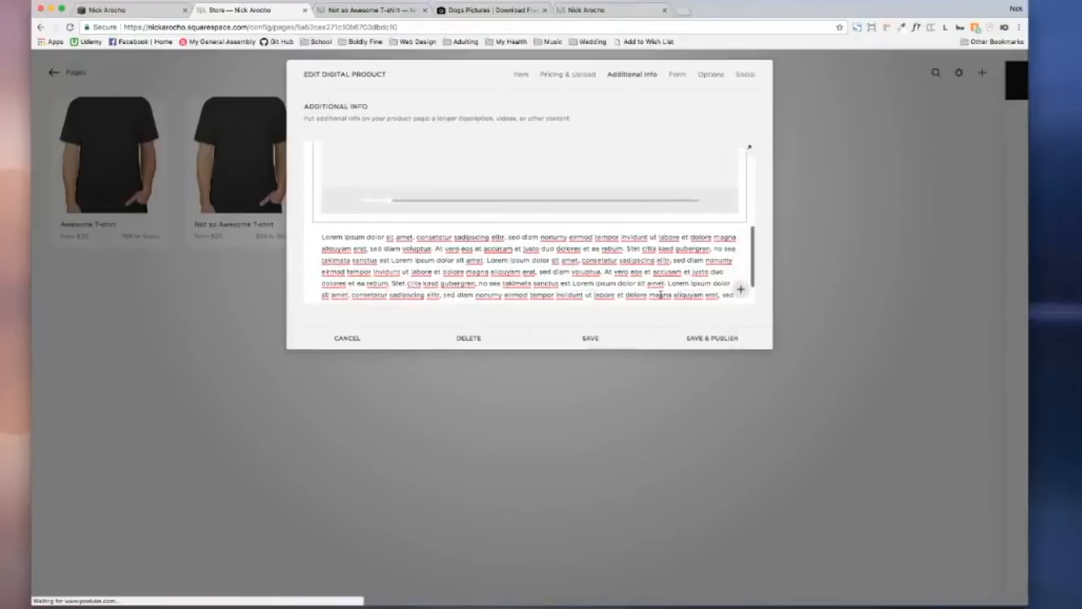
scroll(660, 294, down, 3)
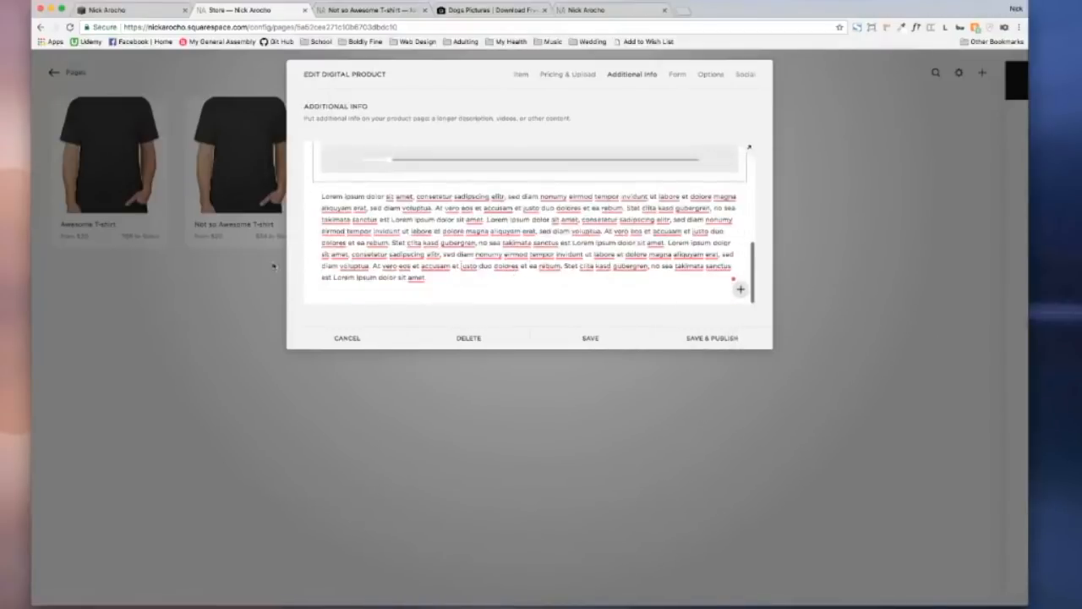
click(313, 291)
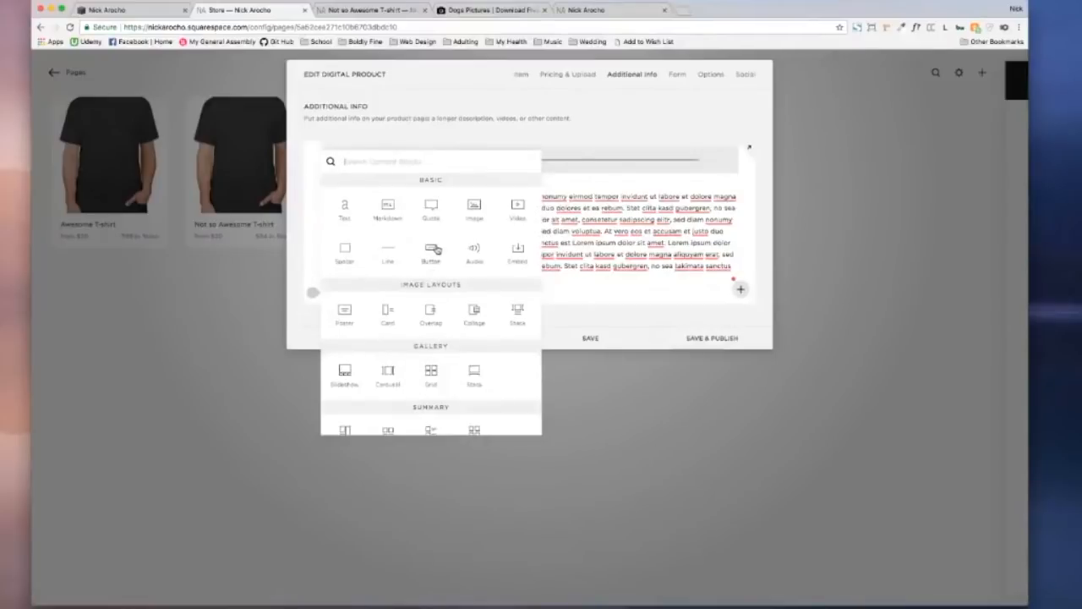
scroll(437, 249, down, 10)
scroll(437, 248, down, 5)
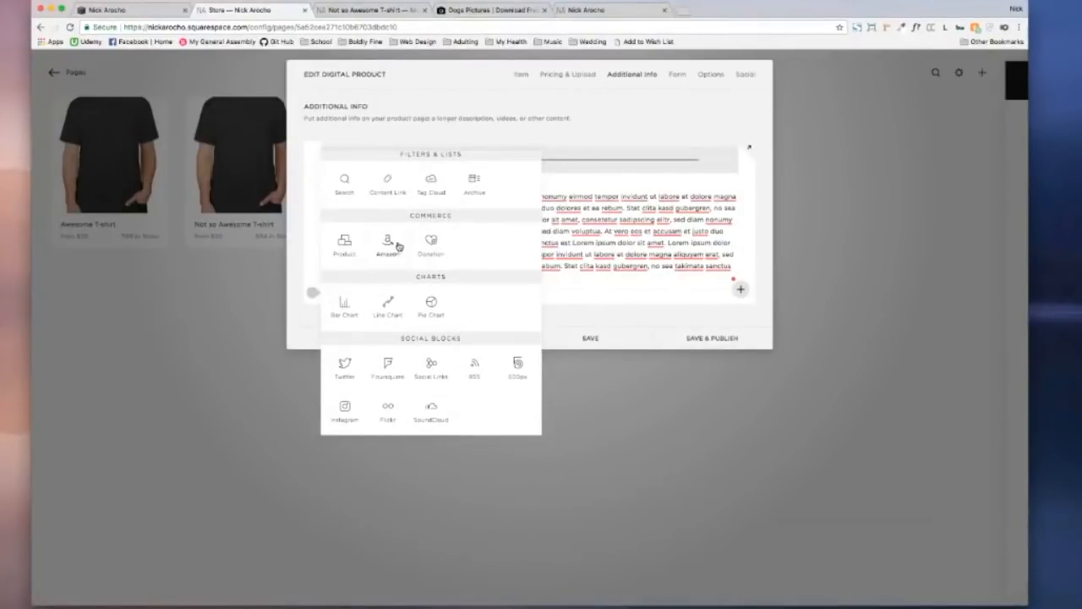
click(398, 246)
click(808, 340)
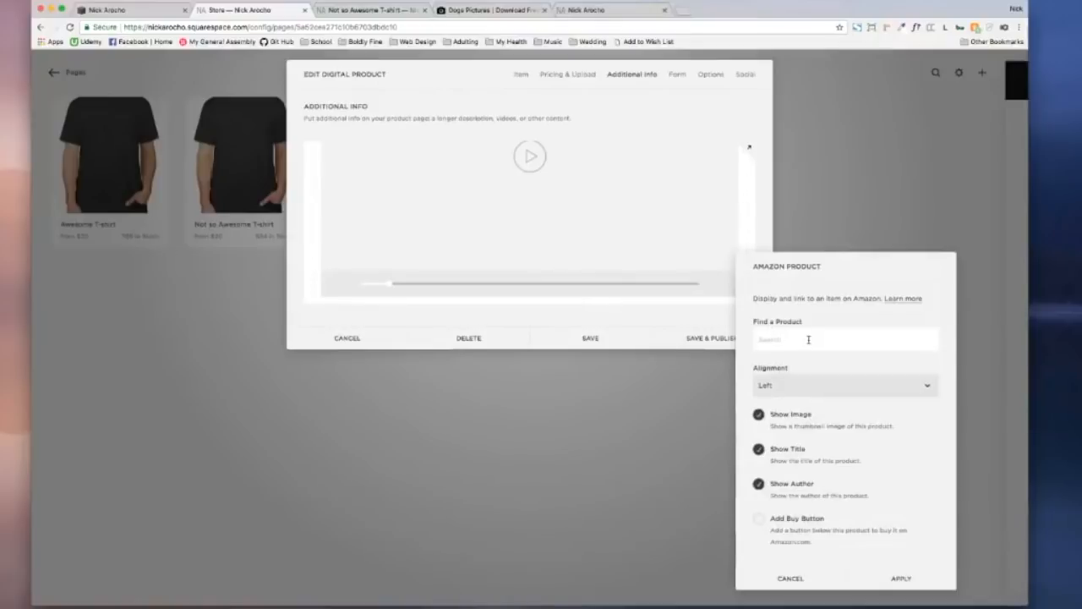
text(ebook)
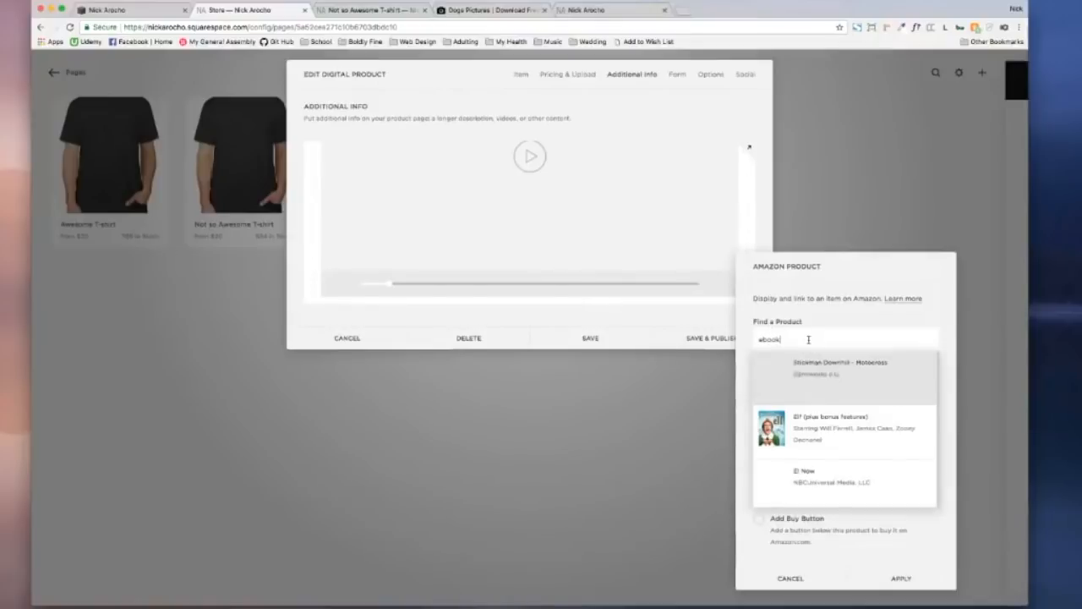
drag(845, 265, 625, 217)
click(611, 283)
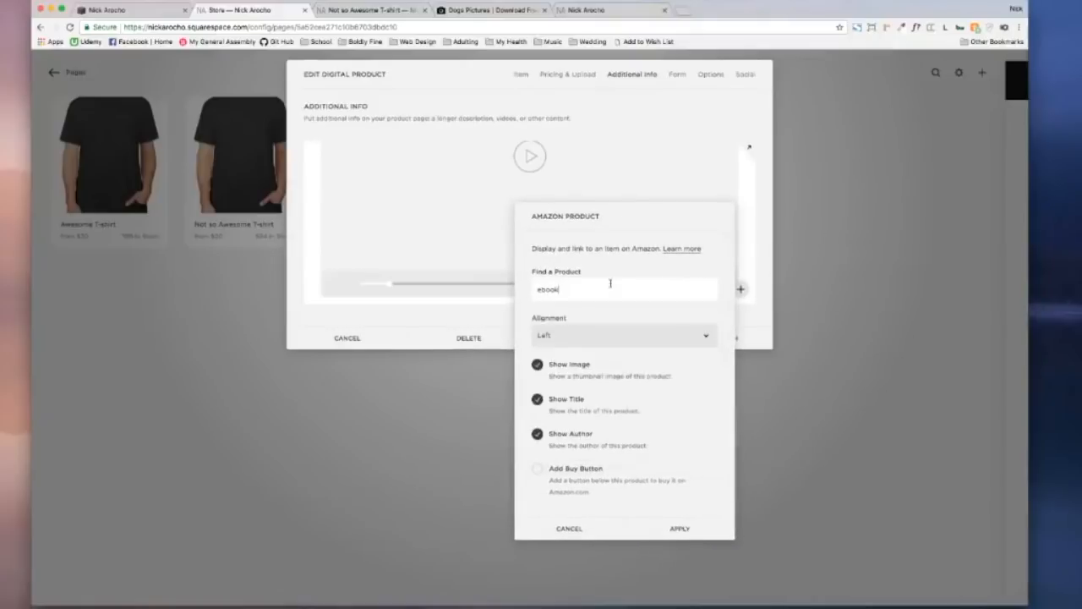
text(k)
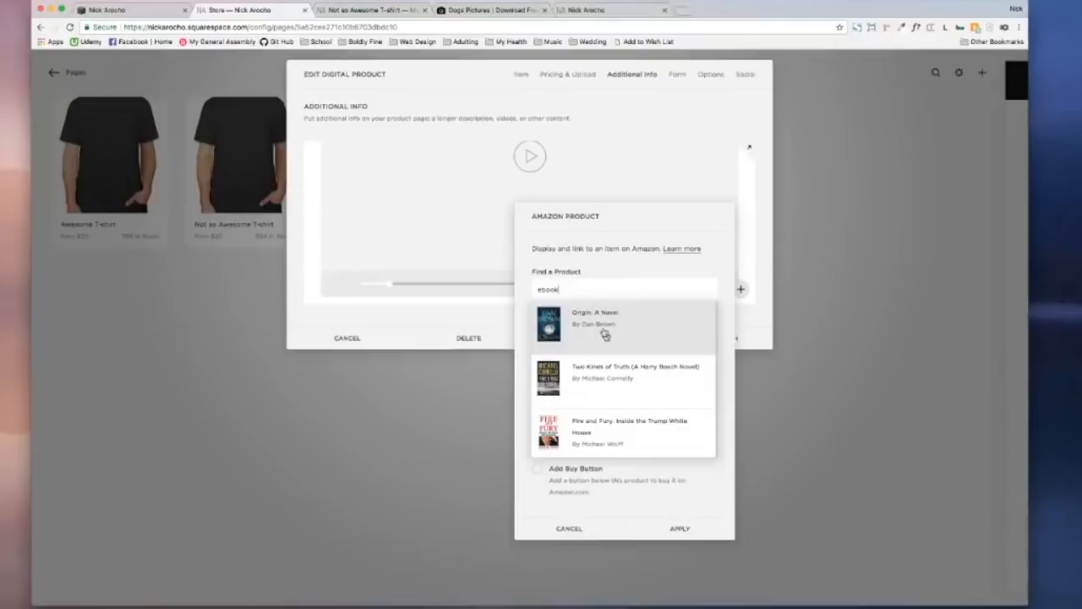
scroll(626, 340, down, 1)
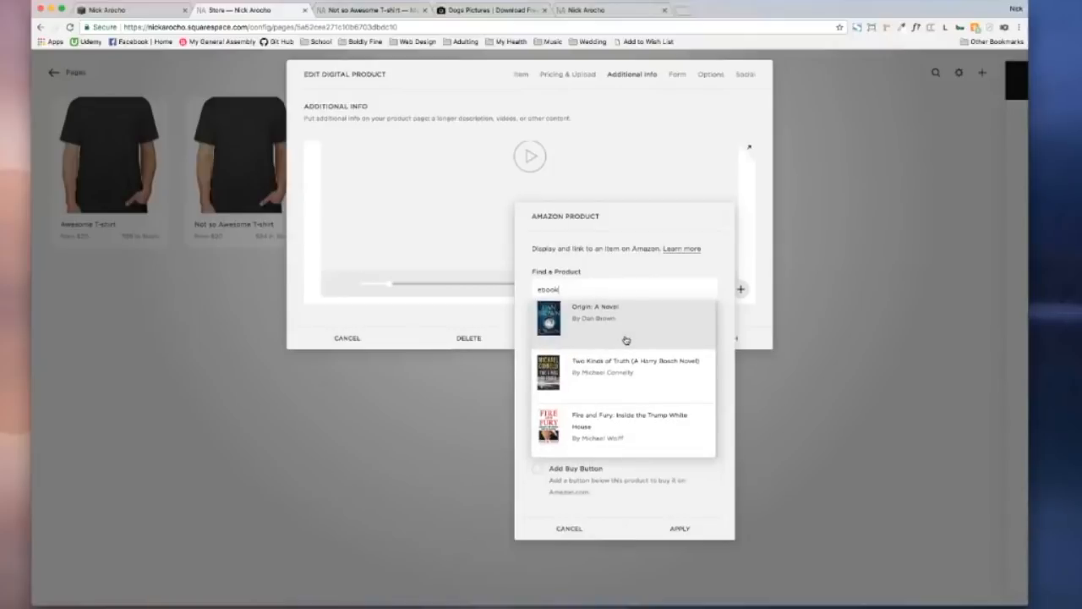
scroll(605, 339, up, 1)
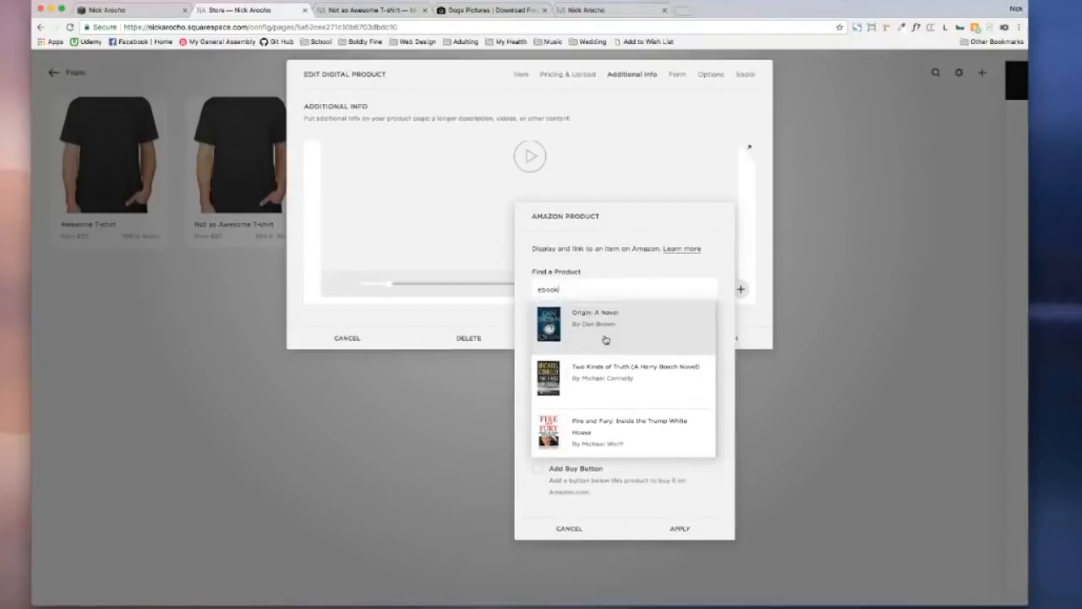
scroll(605, 338, down, 1)
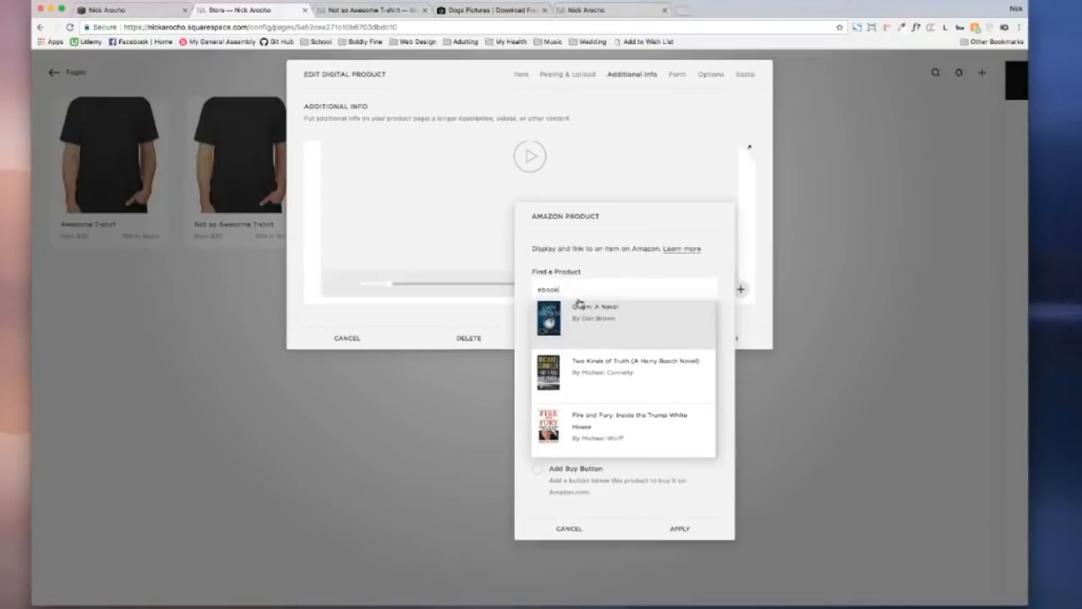
drag(582, 289, 524, 291)
text(ecommerce)
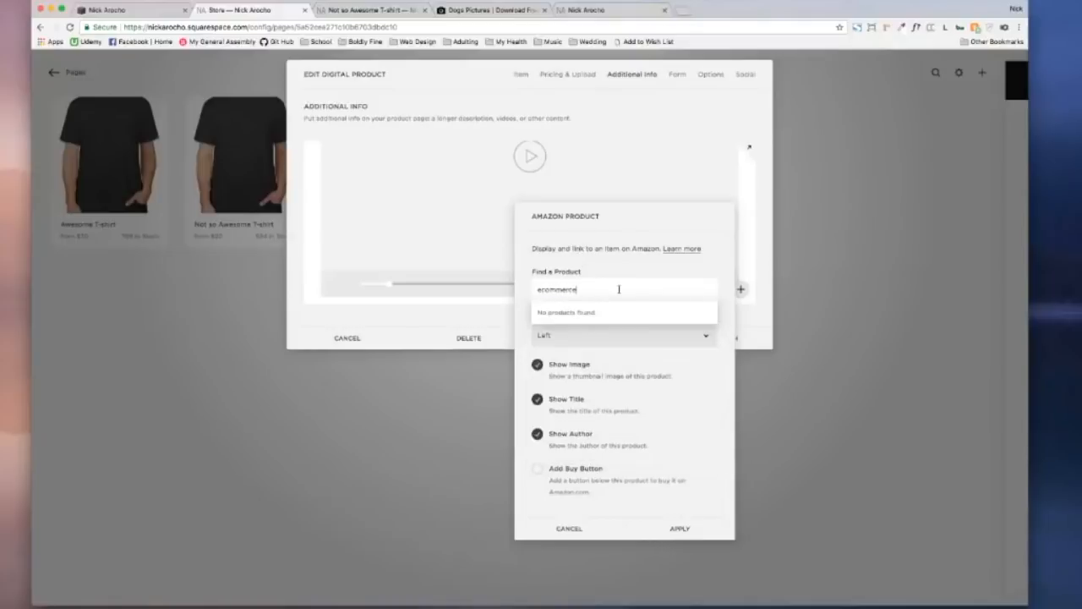
click(615, 332)
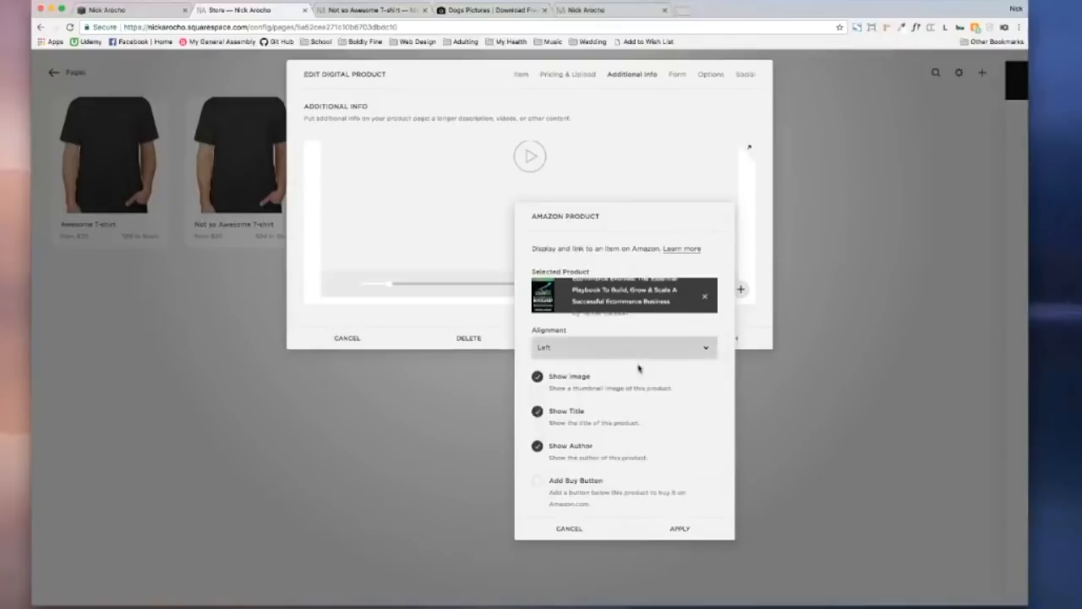
scroll(640, 367, down, 1)
click(549, 482)
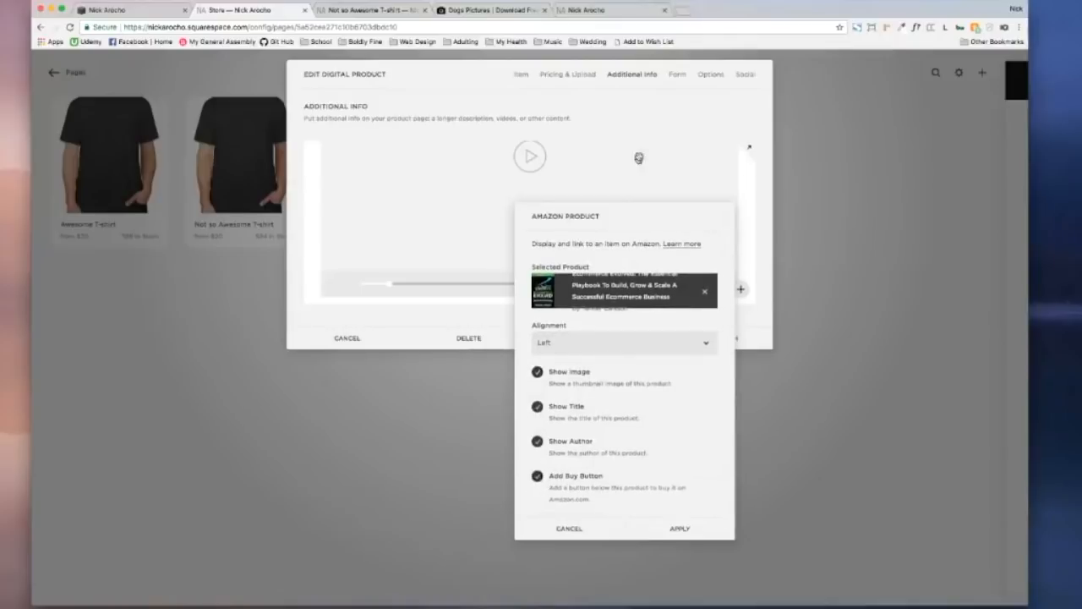
click(563, 480)
click(585, 527)
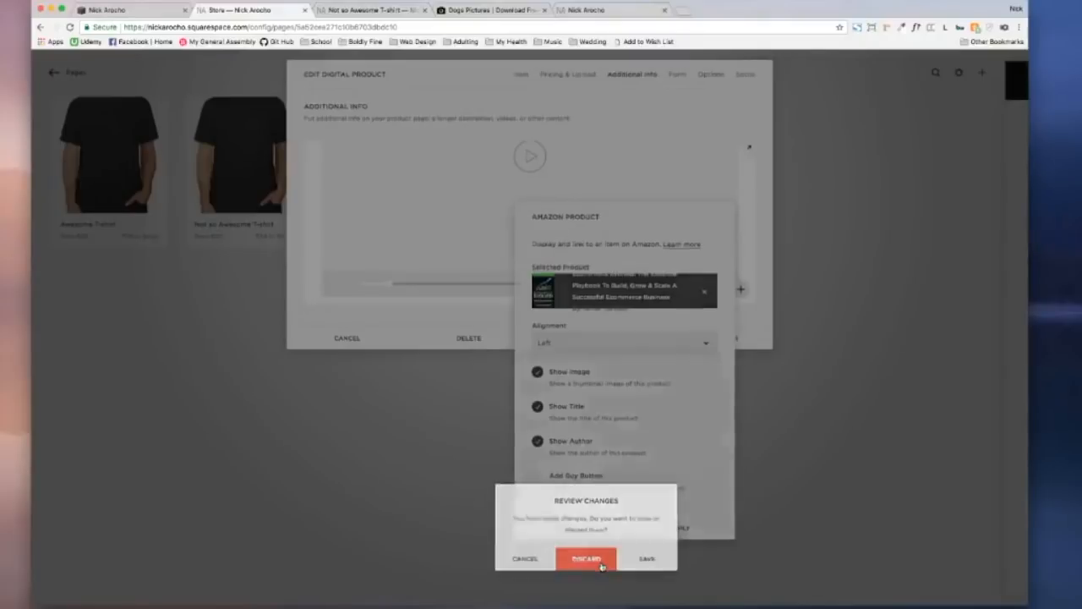
click(586, 558)
scroll(599, 278, down, 10)
scroll(599, 279, up, 9)
scroll(599, 278, down, 2)
scroll(599, 278, down, 1)
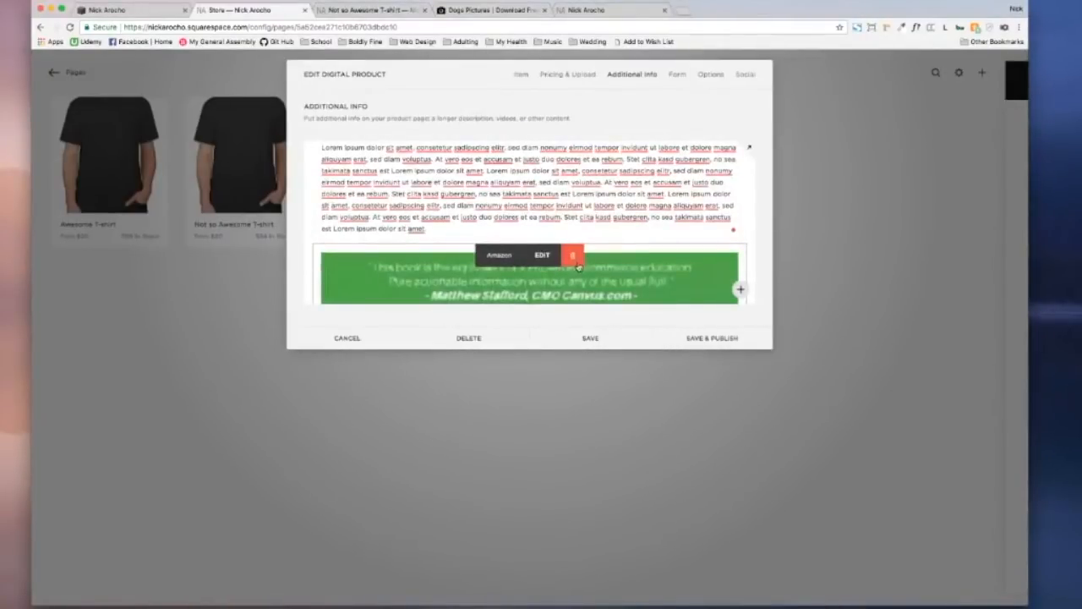
click(570, 252)
click(620, 296)
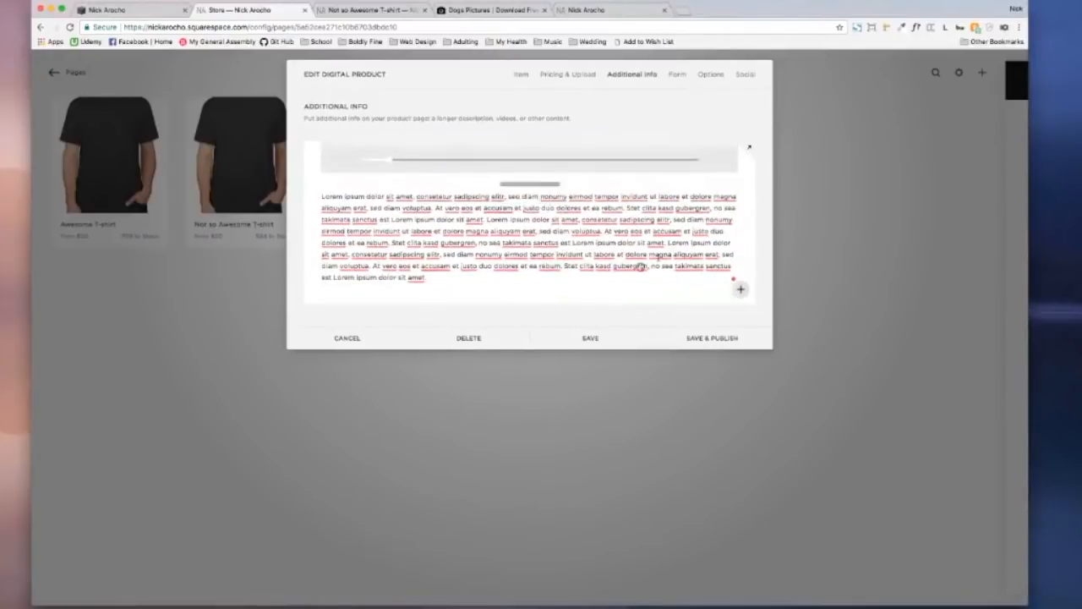
Step: In the ebook's Options tab, enable the custom add-to-cart button label option
click(677, 78)
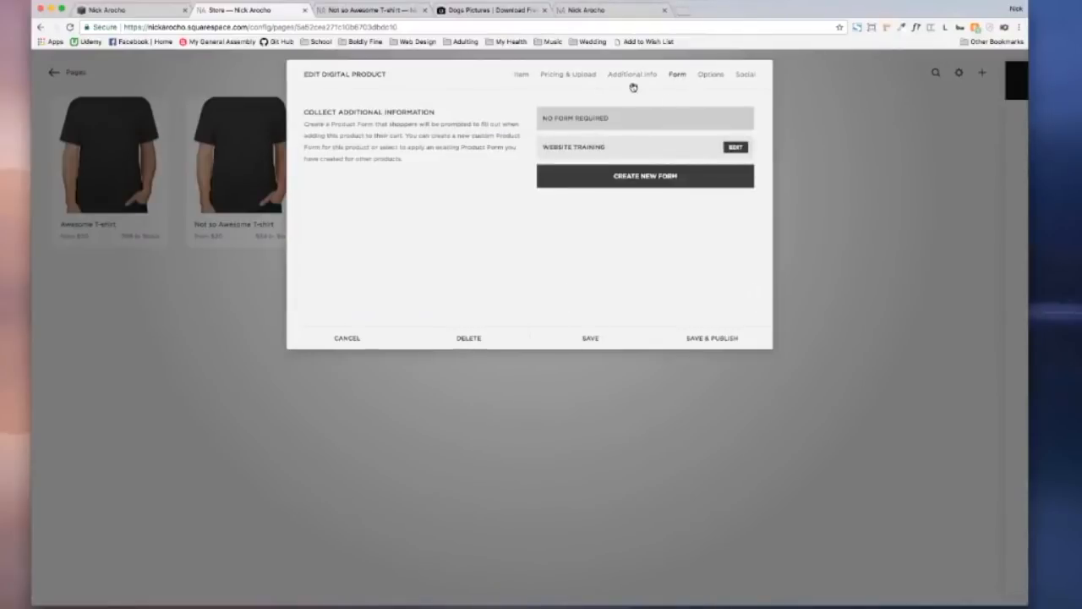
click(715, 77)
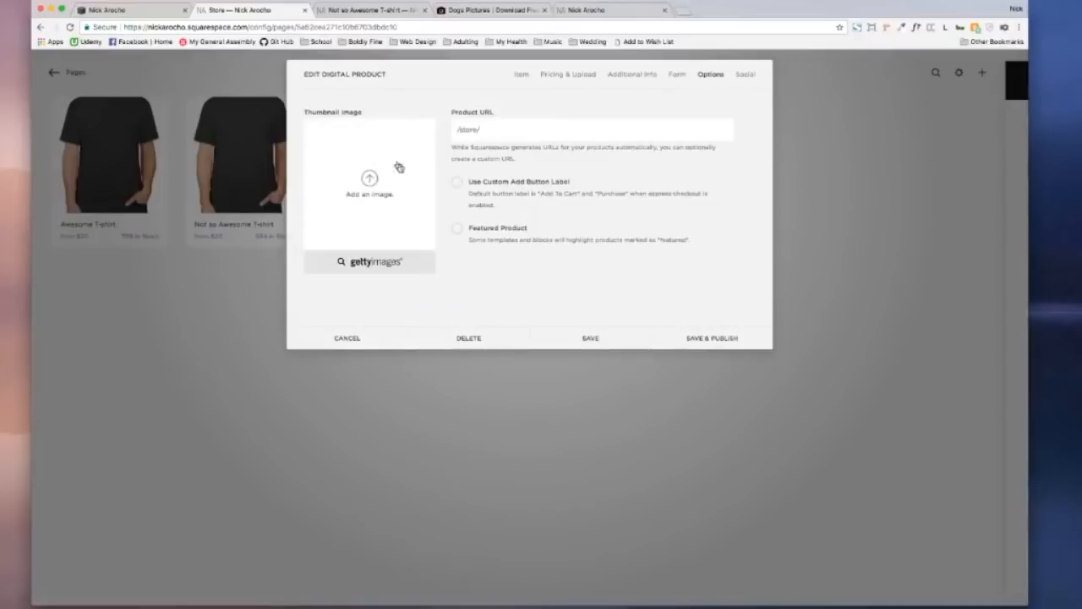
click(522, 74)
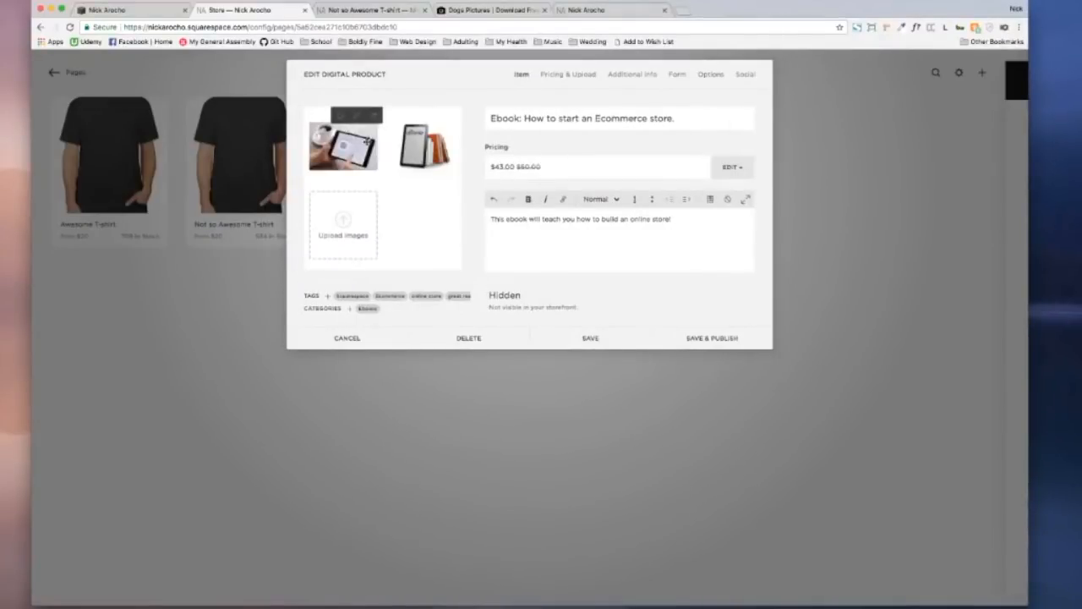
click(703, 75)
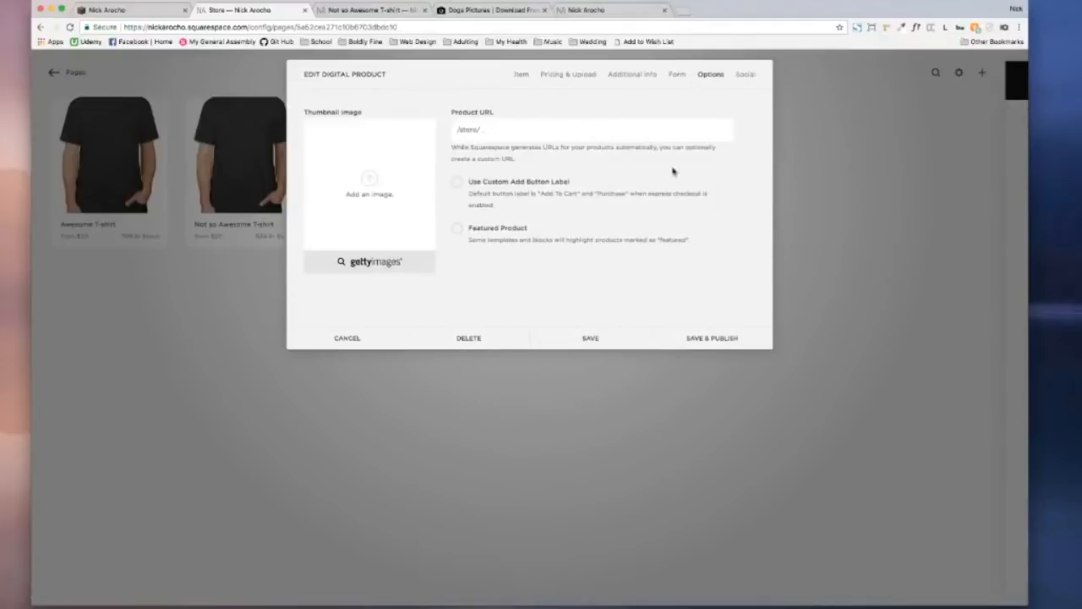
click(456, 182)
Step: Change the button label to 'Add Ebook to Cart' and mark the ebook as a featured product
drag(527, 236, 490, 234)
text(Bi)
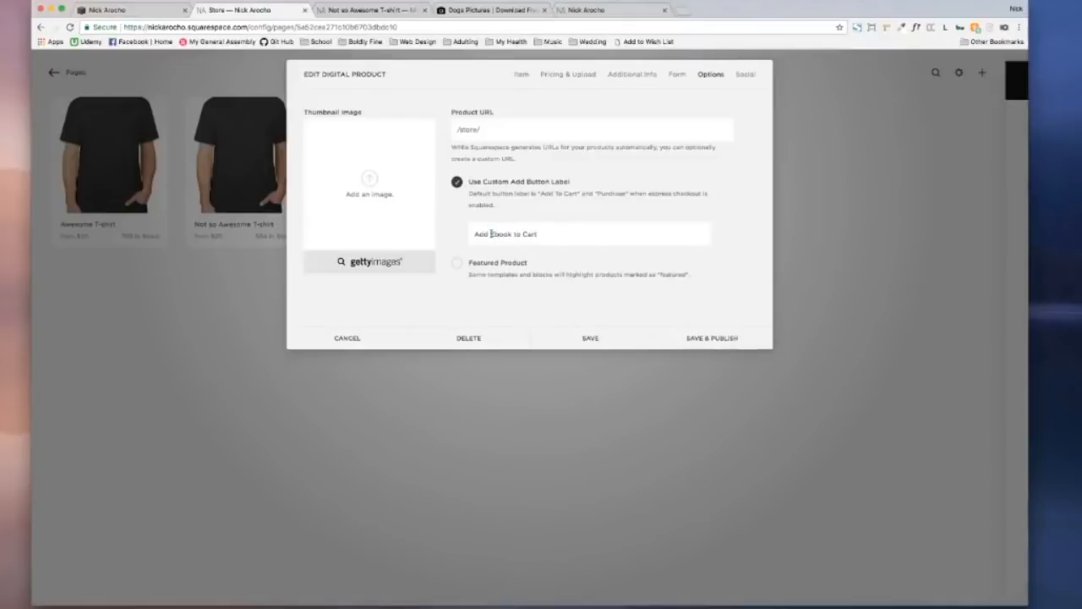
click(458, 265)
Step: Review the ebook's Social settings, then save and publish the product
click(743, 76)
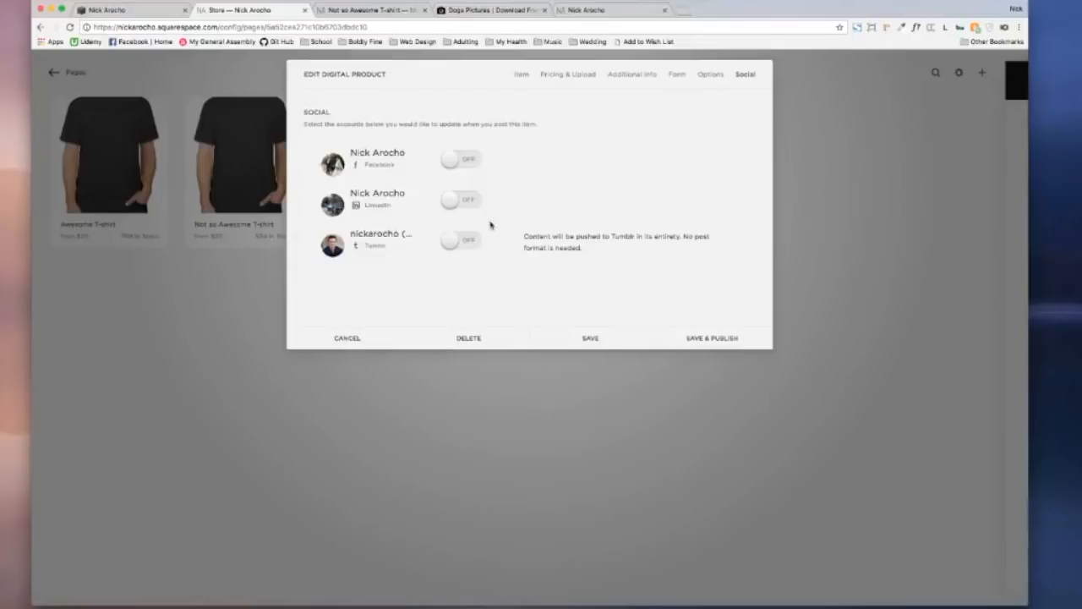
click(521, 73)
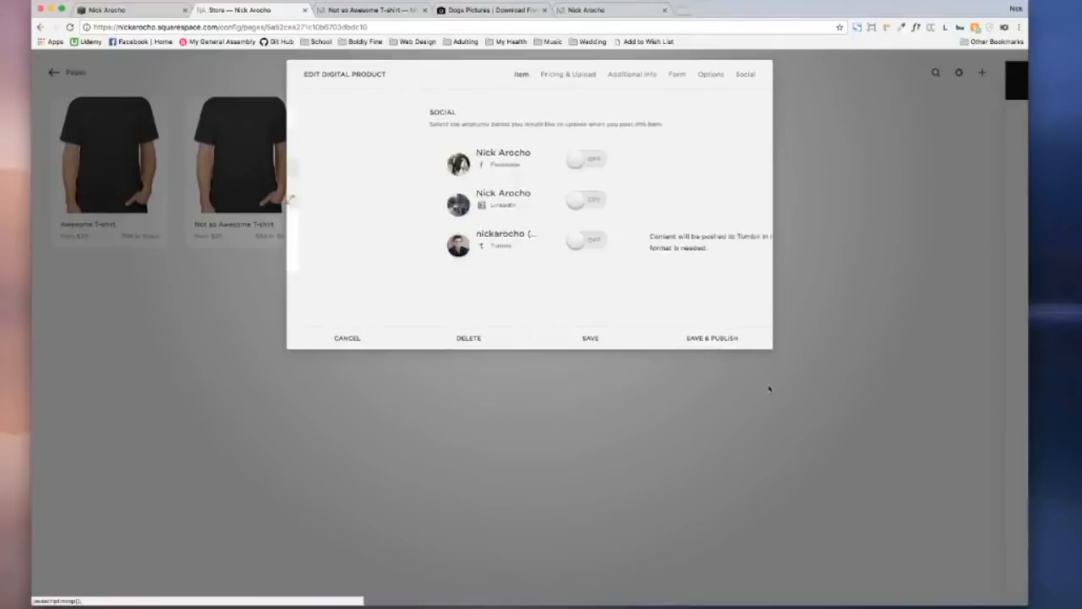
click(731, 345)
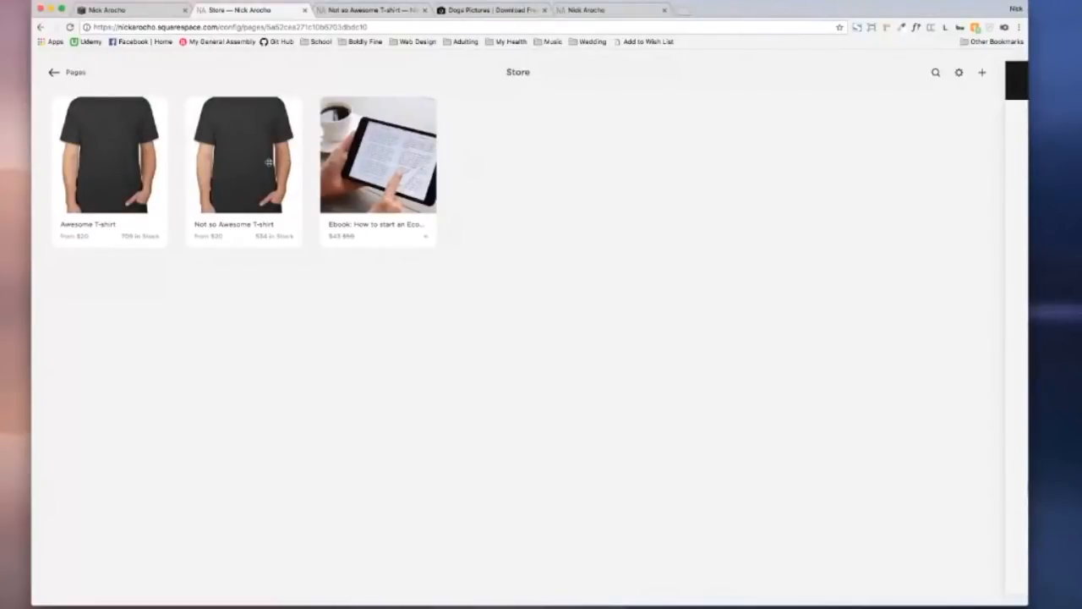
Step: Add a new product to the store with Service as its product type
click(984, 76)
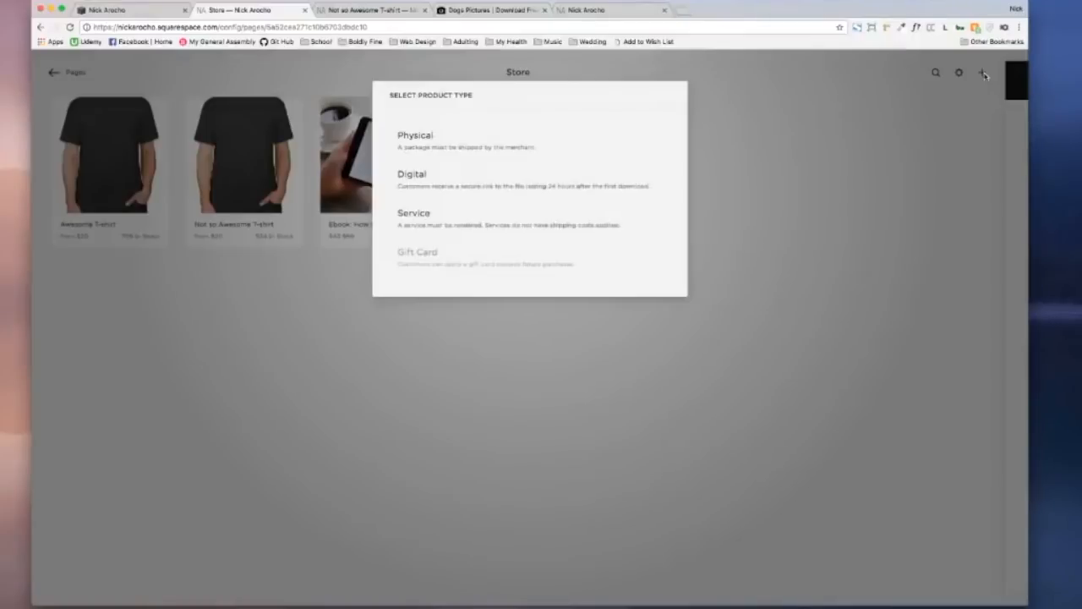
click(429, 225)
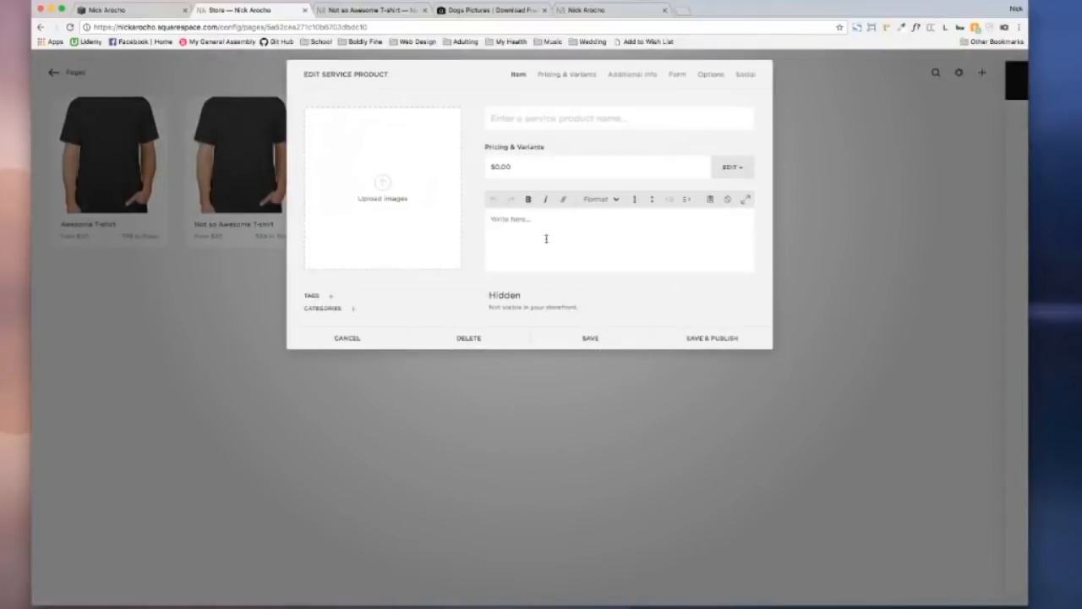
Step: Upload service-computer.jpeg from the Ecommerce folder as the service product's image
click(382, 197)
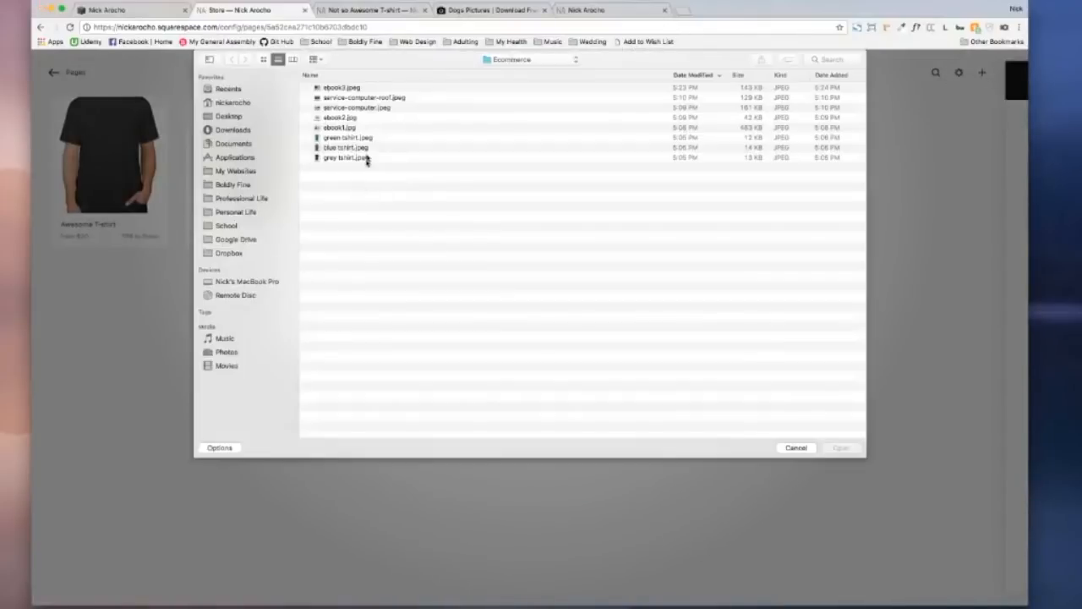
click(383, 111)
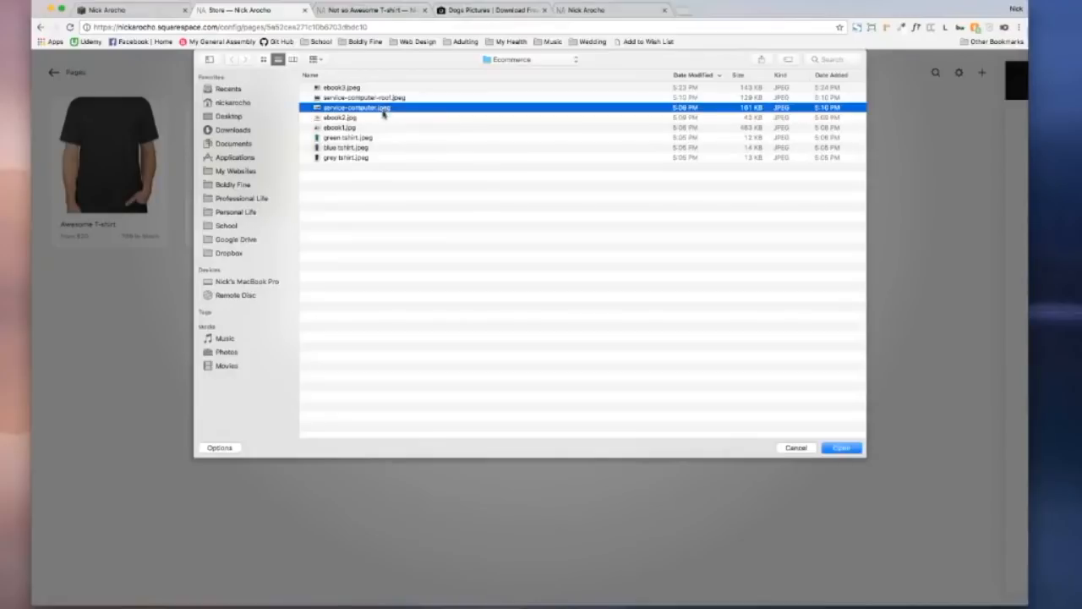
click(840, 448)
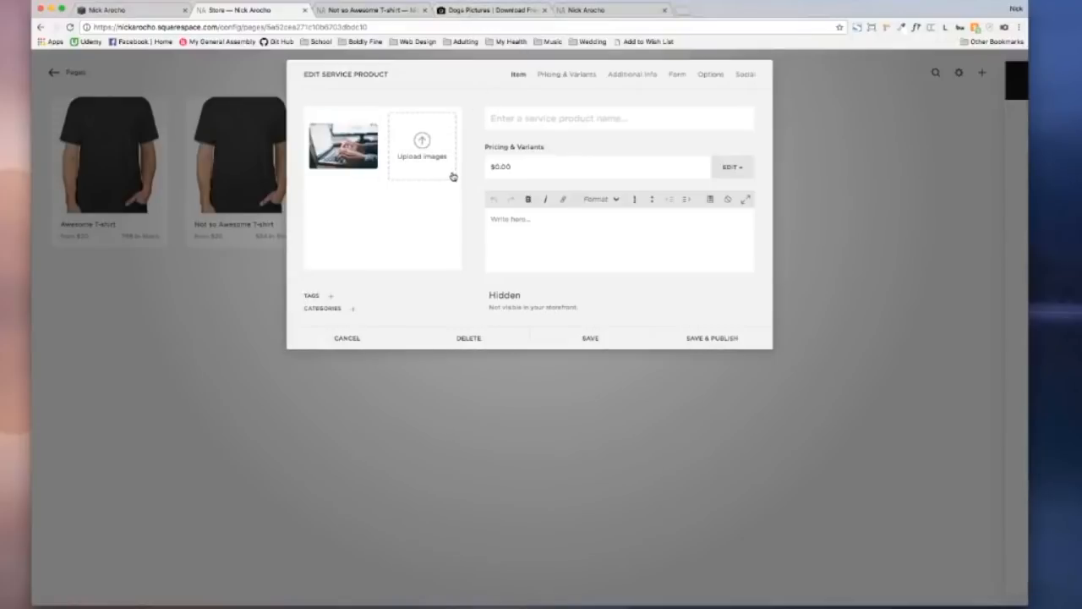
click(353, 308)
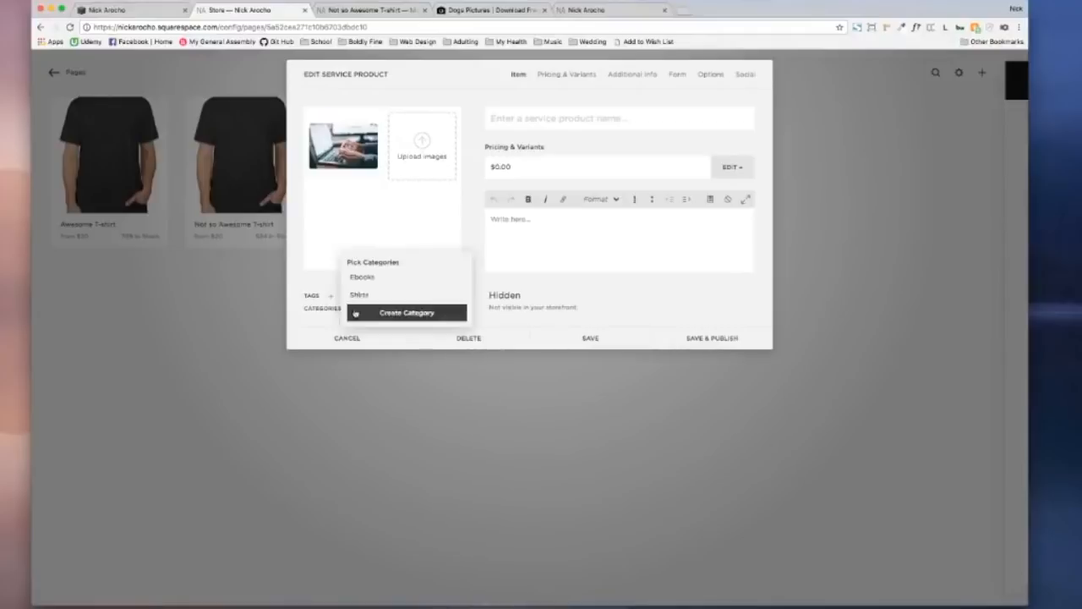
Step: Create new categories 'Web Design' and 'Computer Help' and apply both to the service product
click(403, 289)
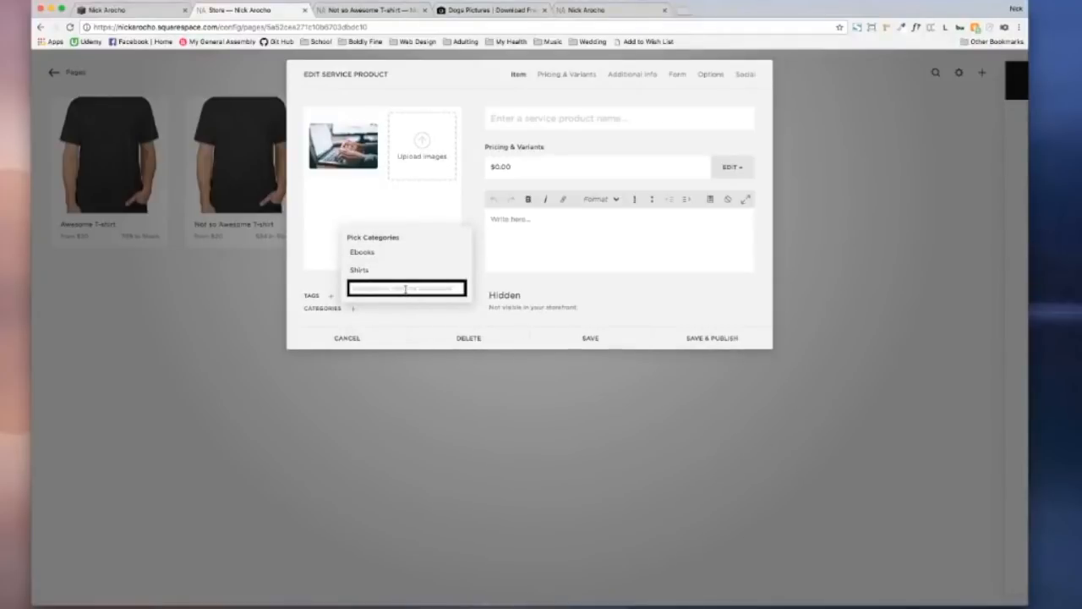
text(Web Design)
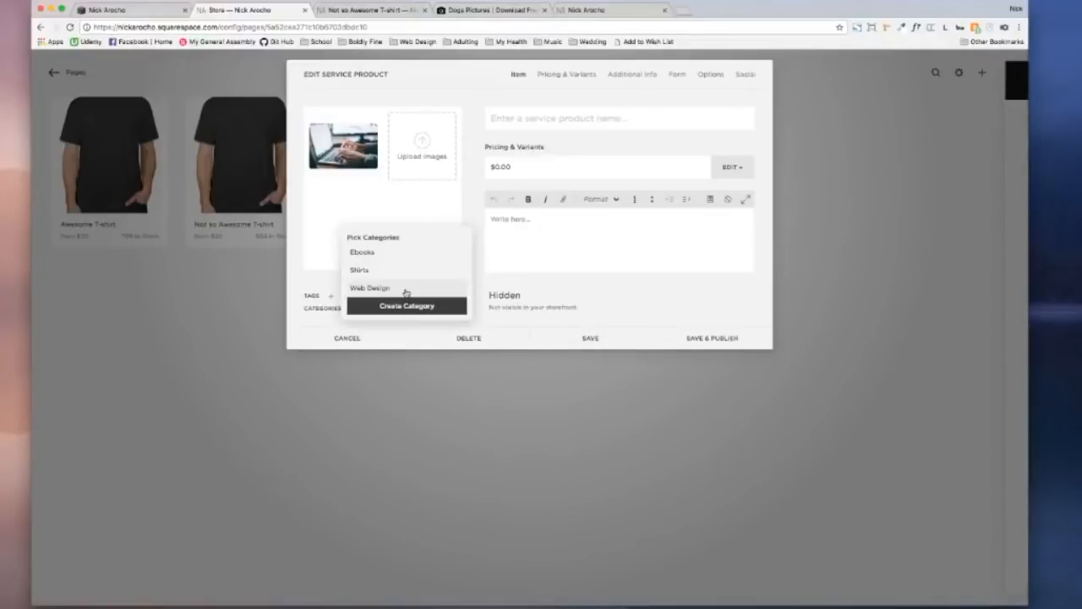
click(444, 309)
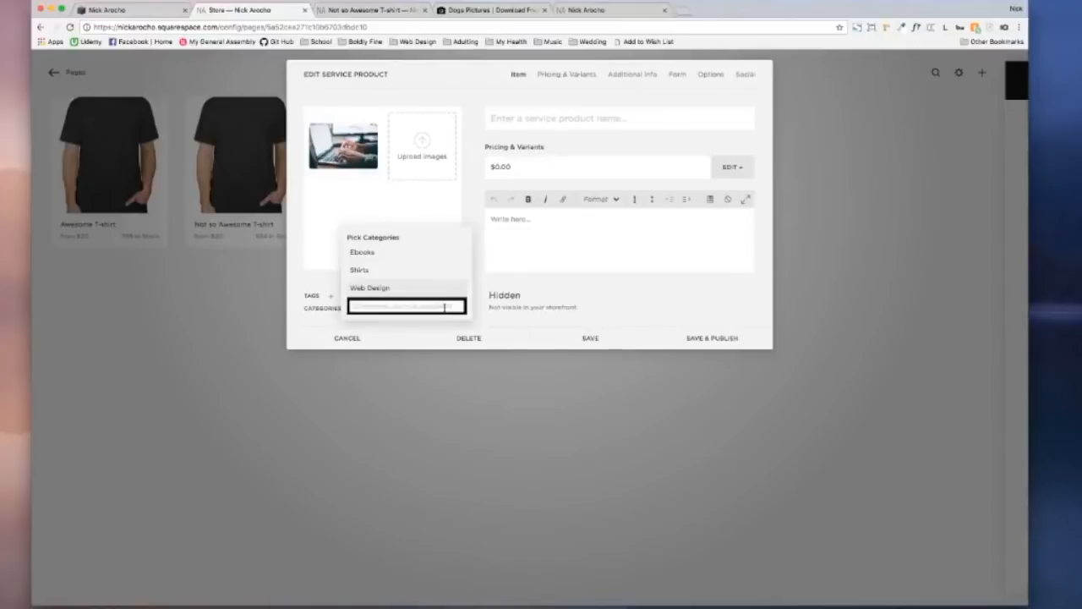
text(Computer Help)
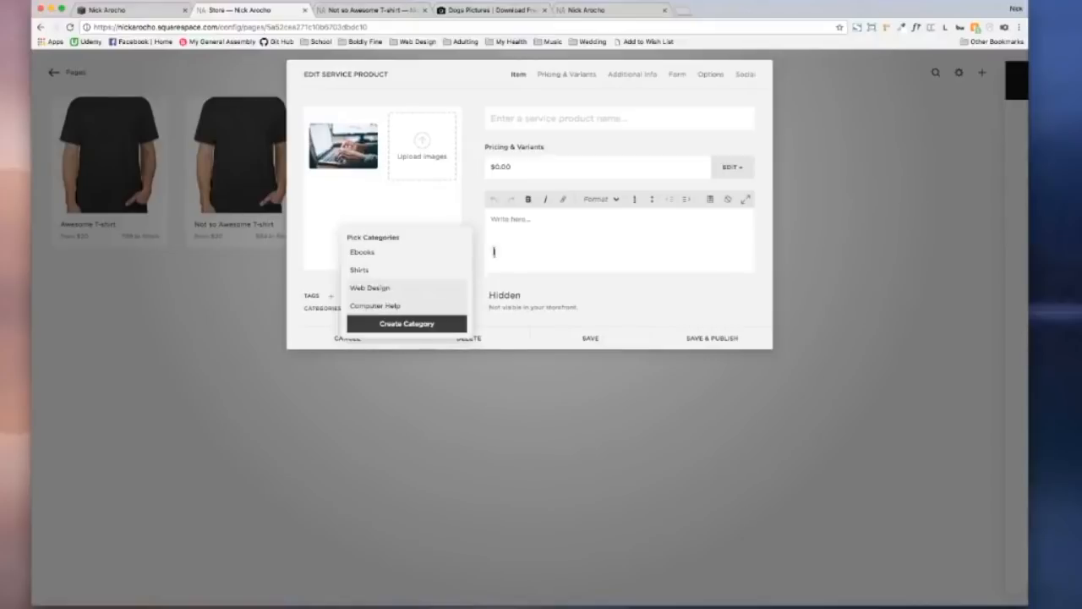
click(477, 241)
click(332, 296)
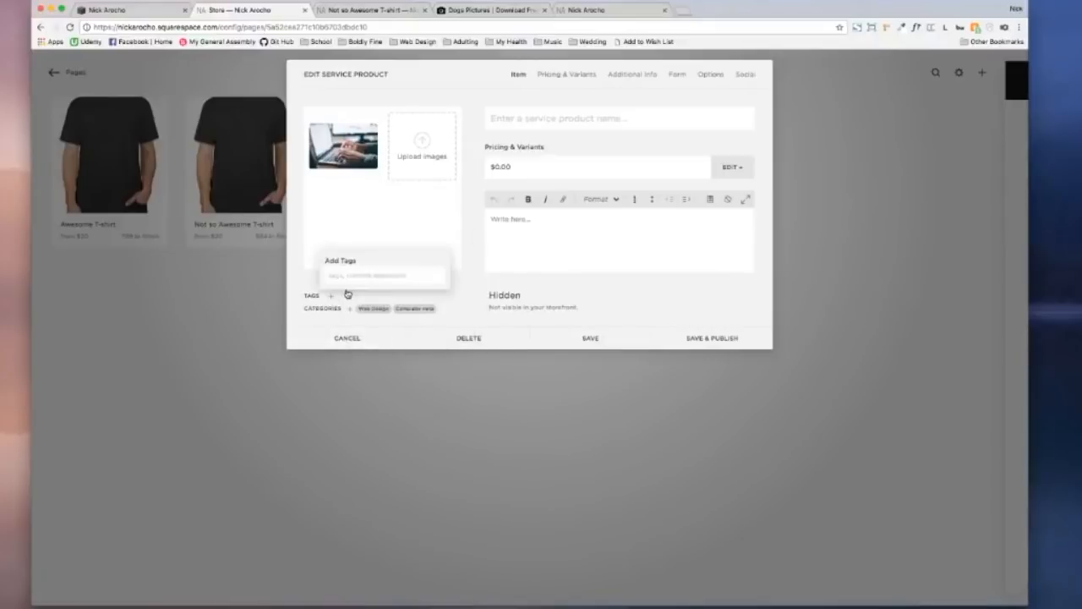
Step: Tag the service product with Squarespace, coding, html and css
text(Squarespace)
key(Return)
text(coding)
key(Return)
text(Bird)
key(Return)
text(css)
key(Return)
Step: Add the javascript and ecommerce tags to complete the tag list
text(jav)
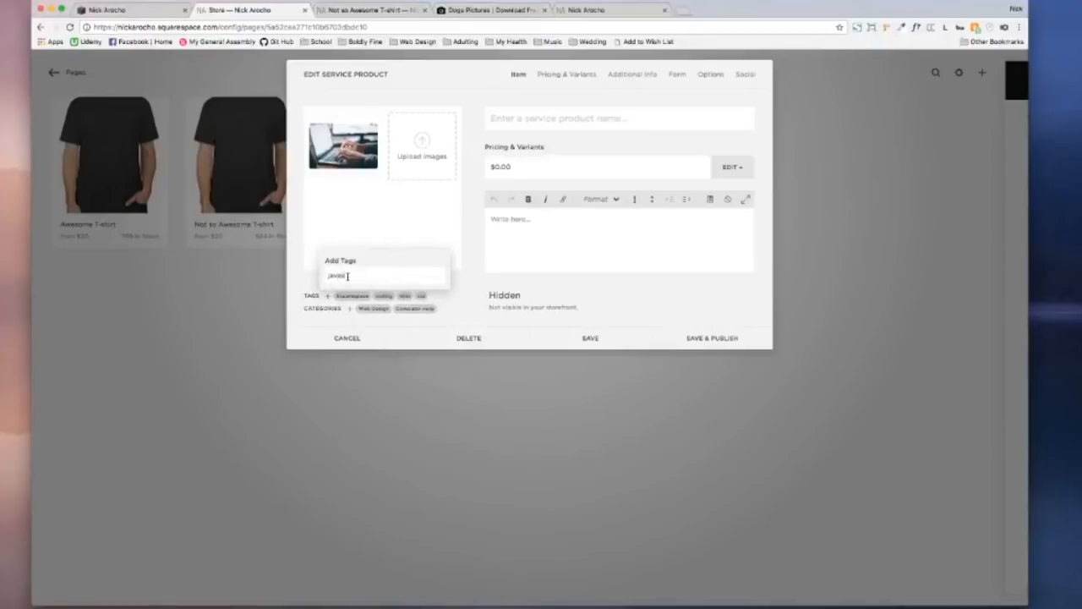
text(ascript)
key(Return)
text(ecommerce)
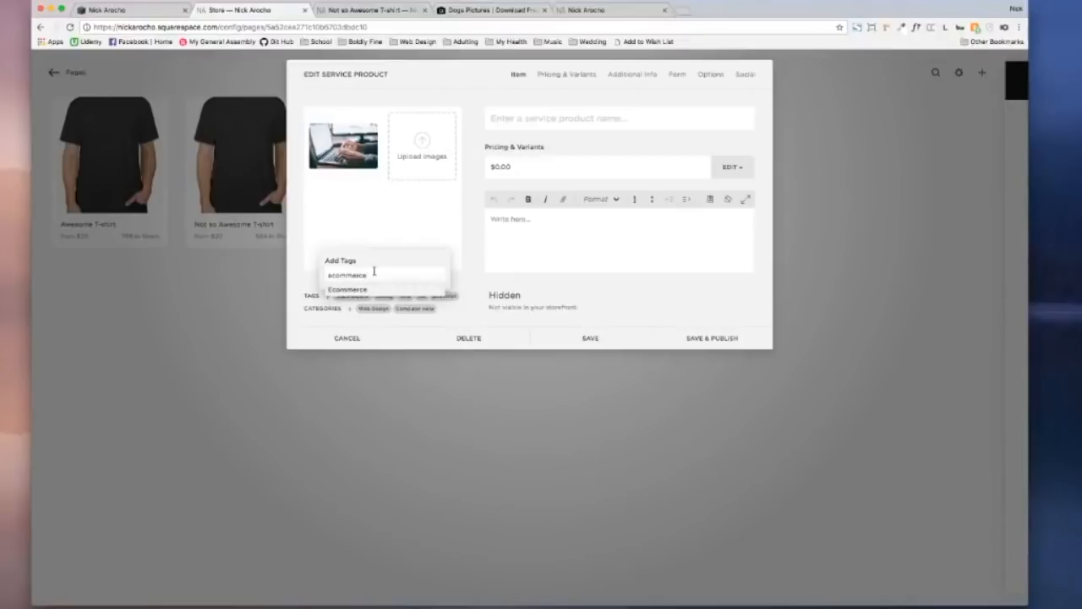
key(Return)
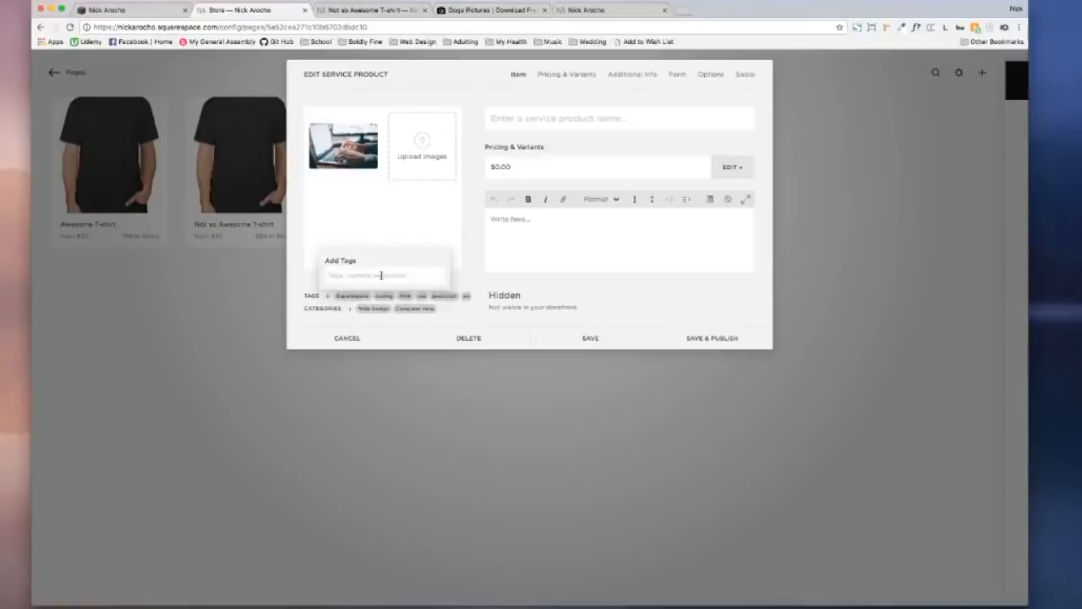
text(ecommerce)
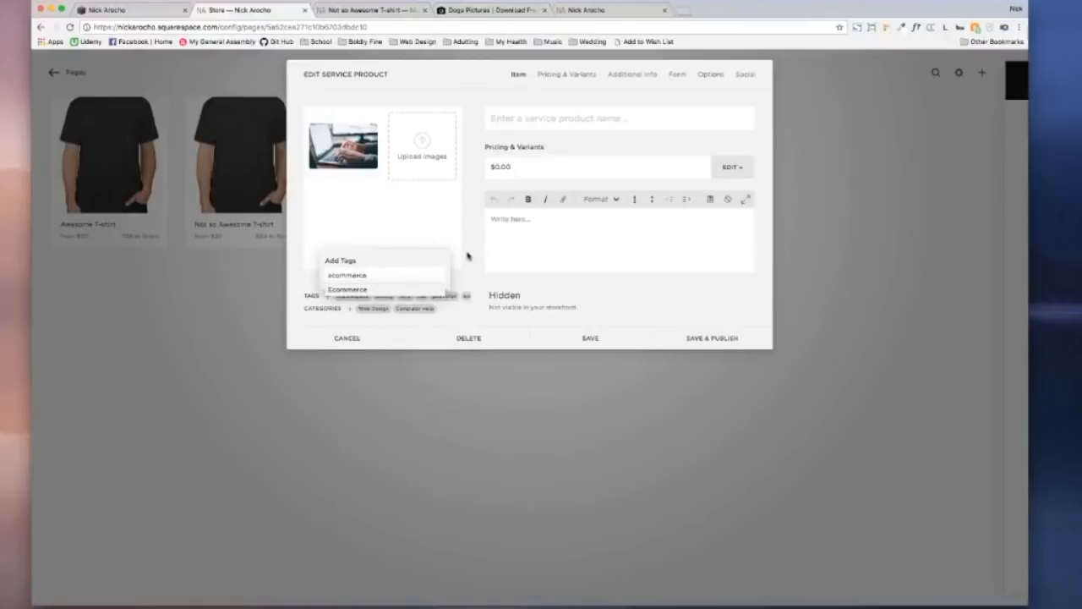
key(Return)
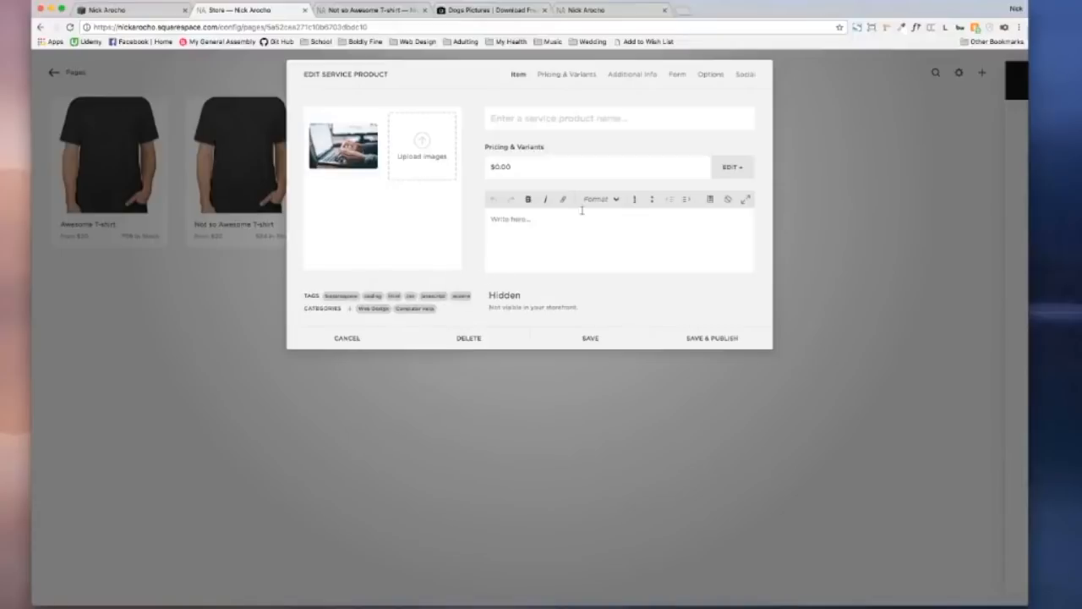
click(552, 116)
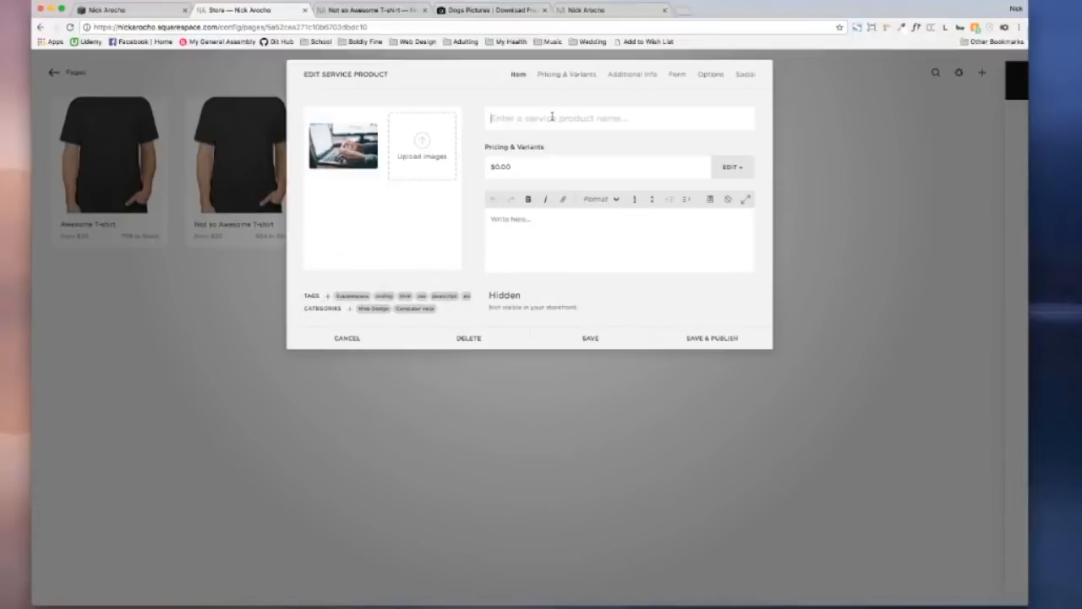
Step: Title the service product 'Computer Services' and start its description with 'Web design, h'
text(Web Design)
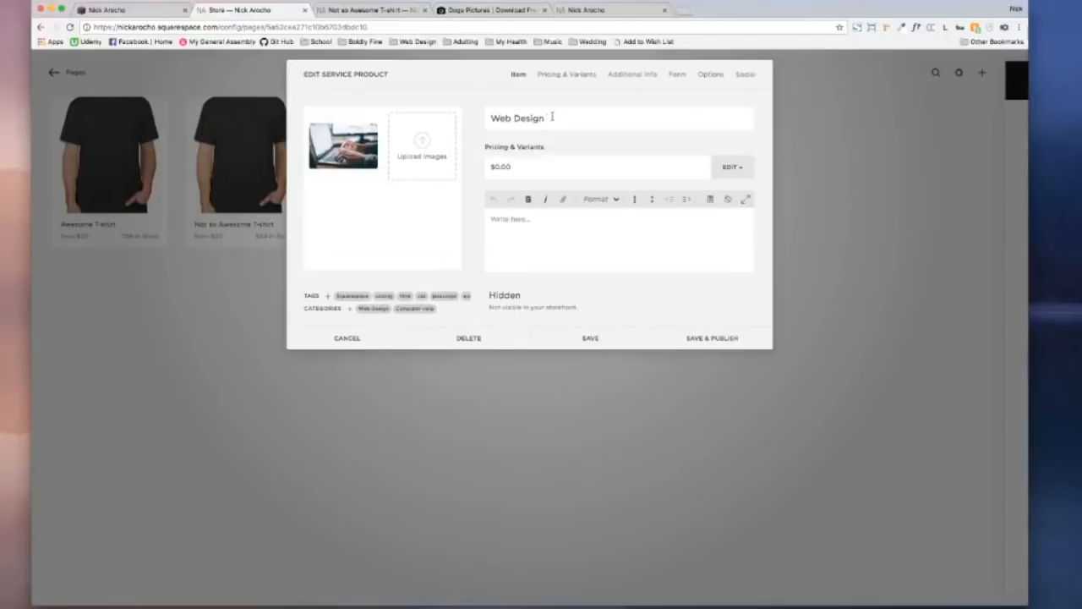
key(BackSpace)
key(BackSpace)
key(BackSpace)
key(BackSpace)
key(BackSpace)
key(BackSpace)
key(BackSpace)
key(BackSpace)
key(BackSpace)
key(BackSpace)
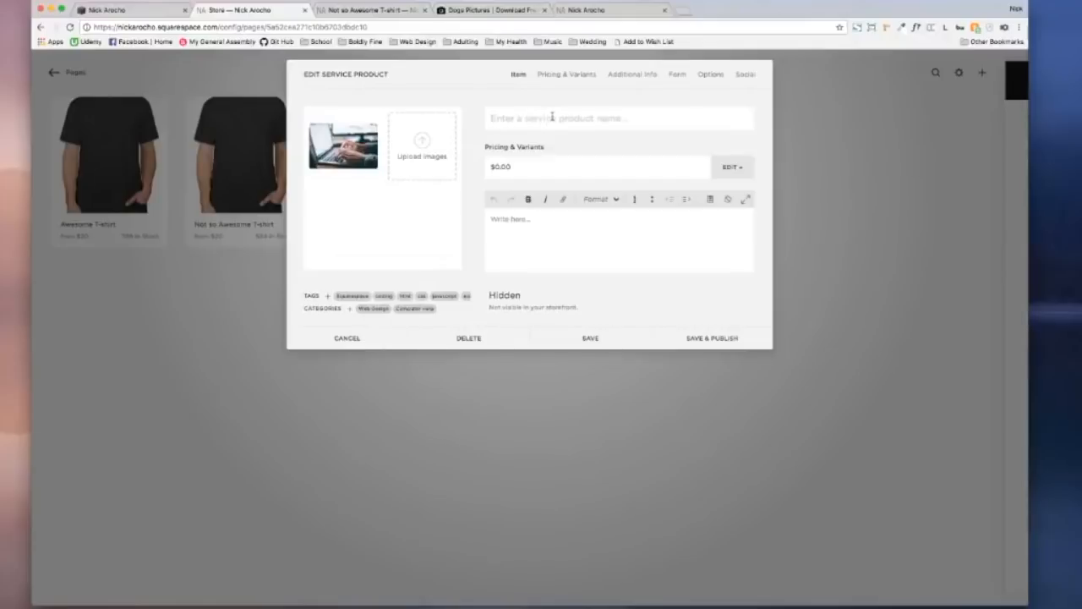
text(Computer Services)
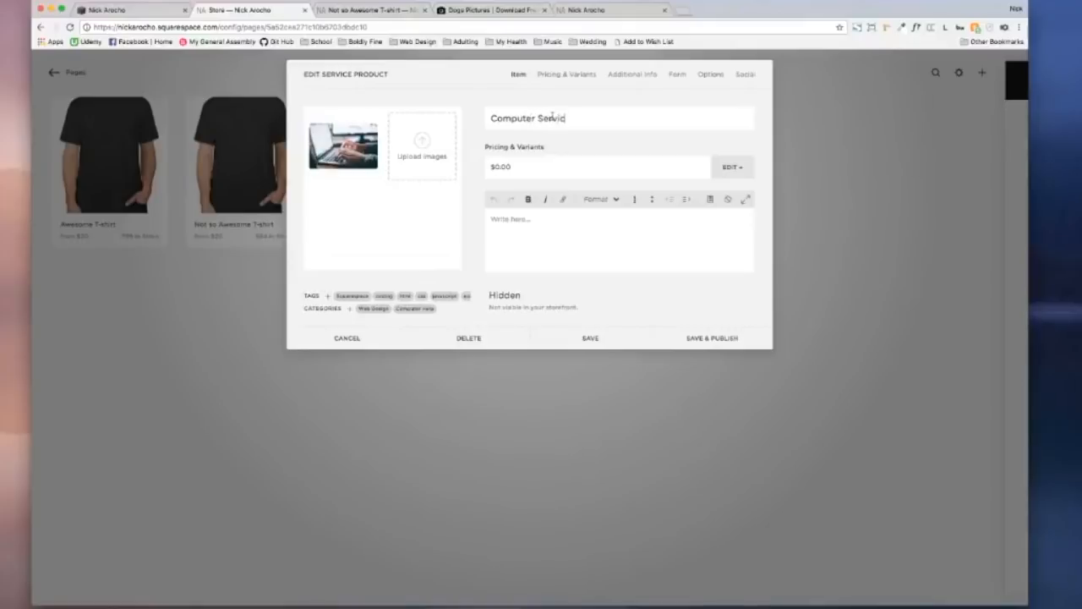
click(540, 174)
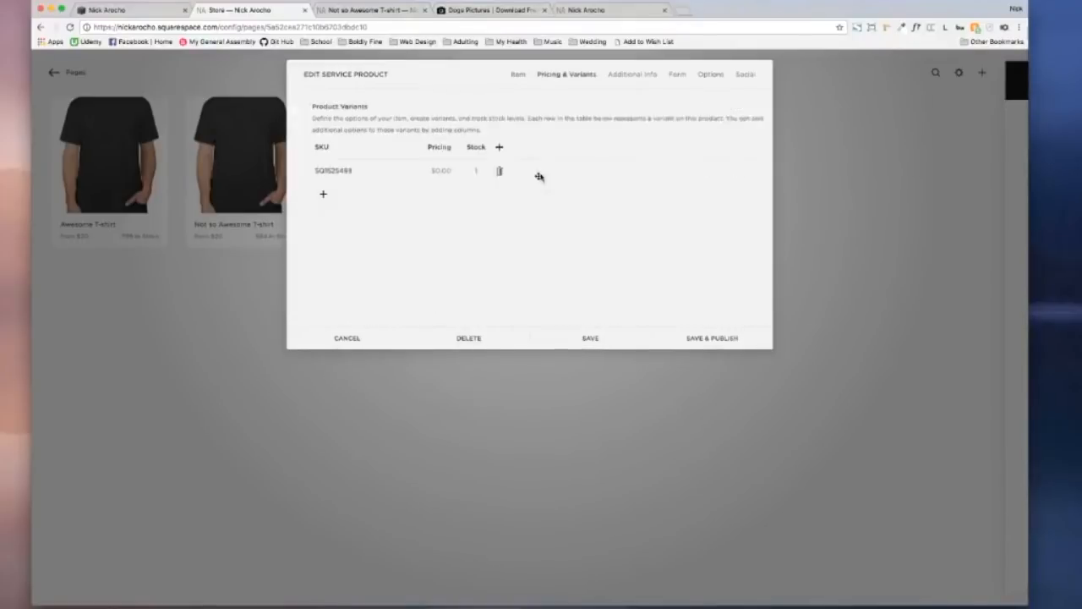
click(515, 75)
click(570, 231)
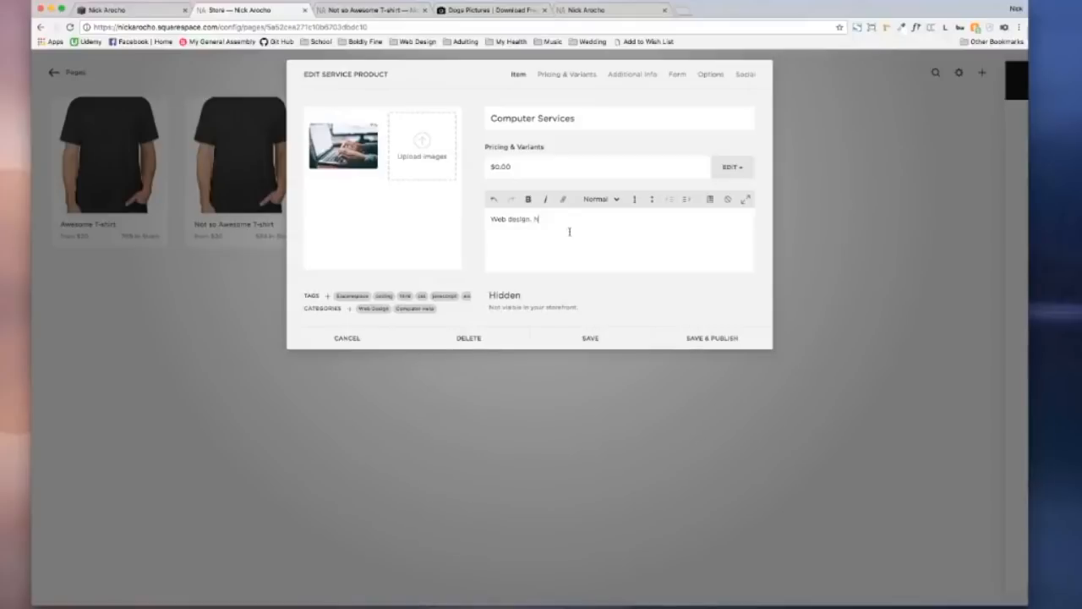
Step: Complete the description as 'Web design and hardware support.' and edit the $0.00 variant's stock of 1
text(and hardware support.)
click(567, 76)
click(517, 74)
drag(490, 218, 656, 227)
click(566, 76)
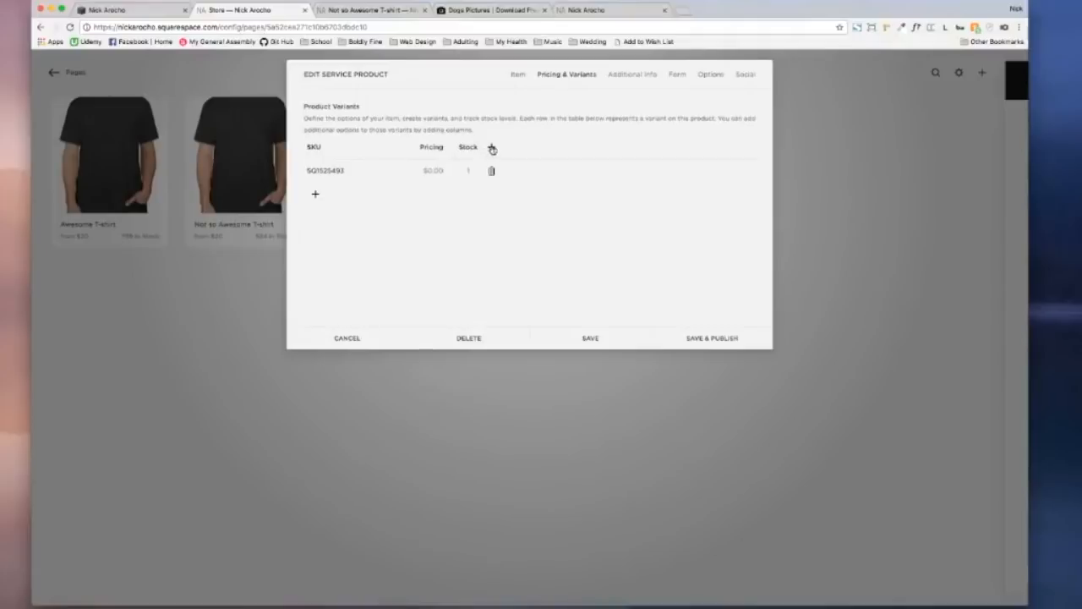
click(470, 171)
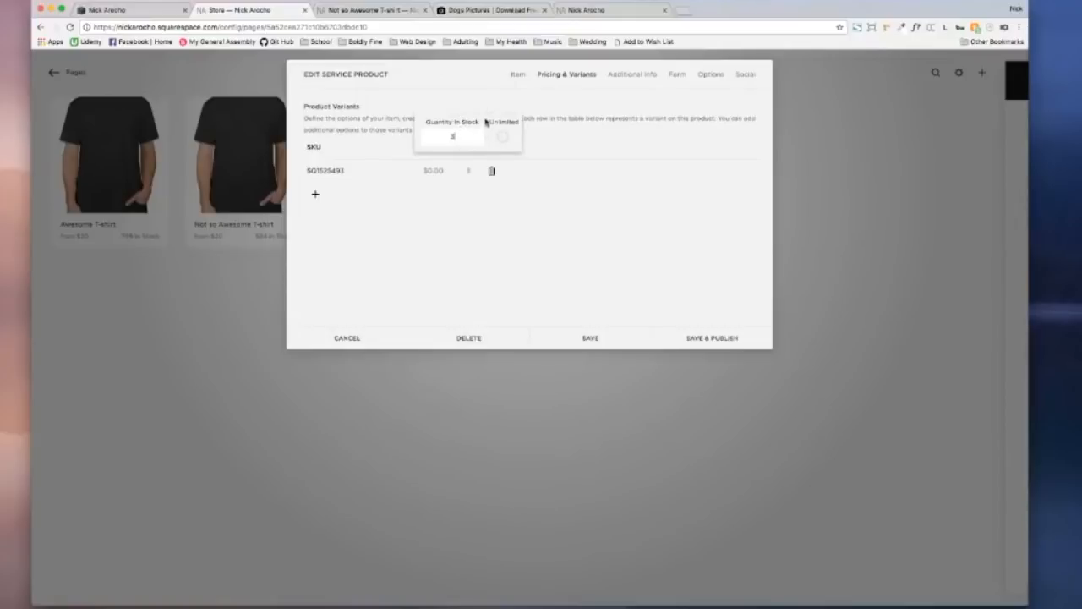
Step: Change the service variant's stock from a quantity of 3 to Unlimited
click(503, 139)
click(570, 134)
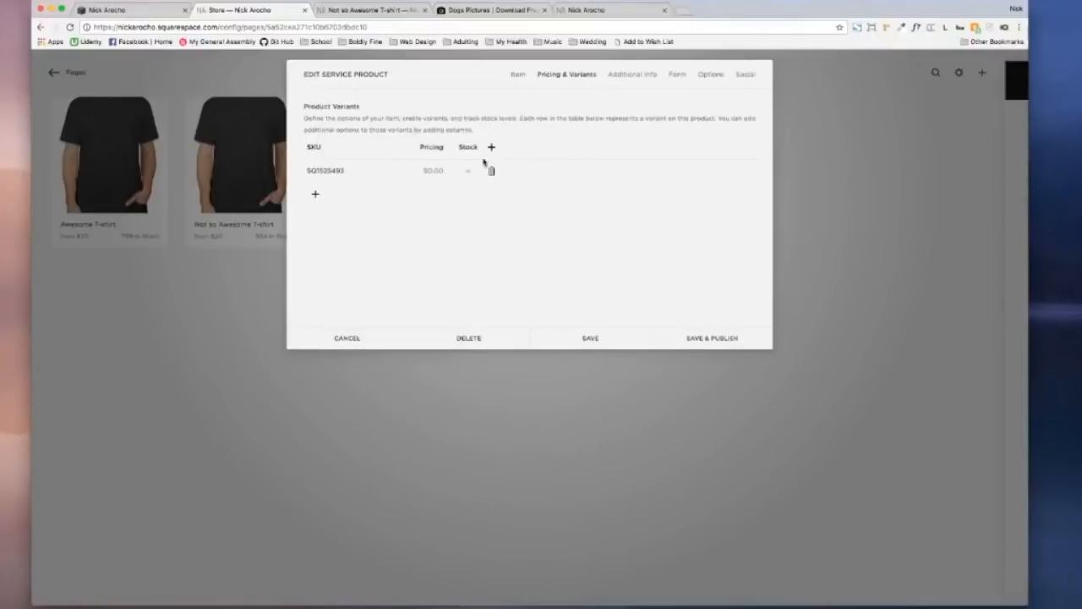
Step: Add a 'Type of Service' option column and set the variant's value to 'Web Design'
click(493, 147)
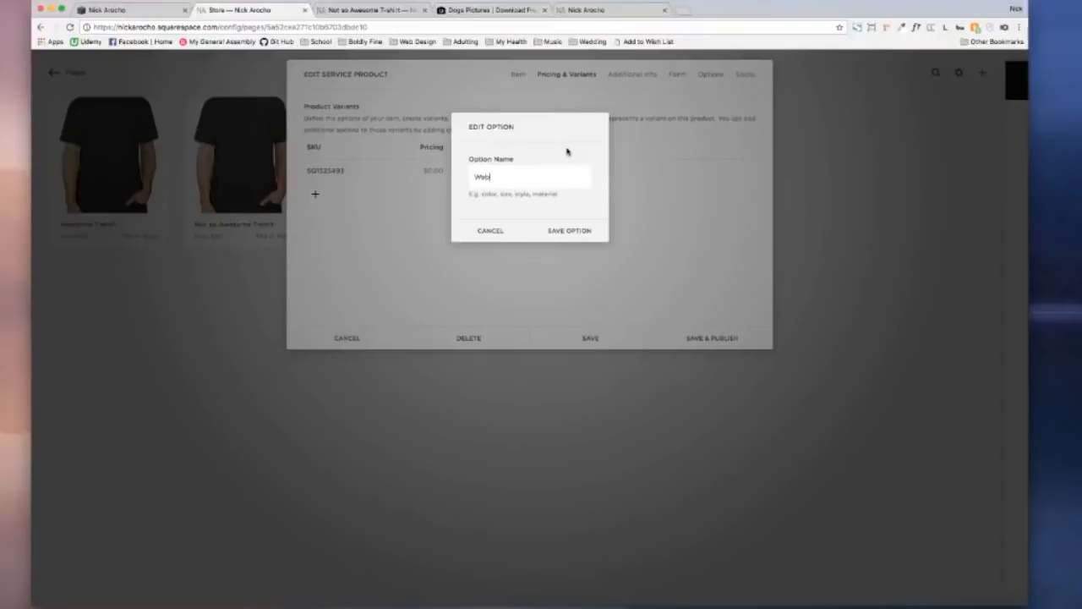
text(ype of Service)
click(580, 232)
click(490, 168)
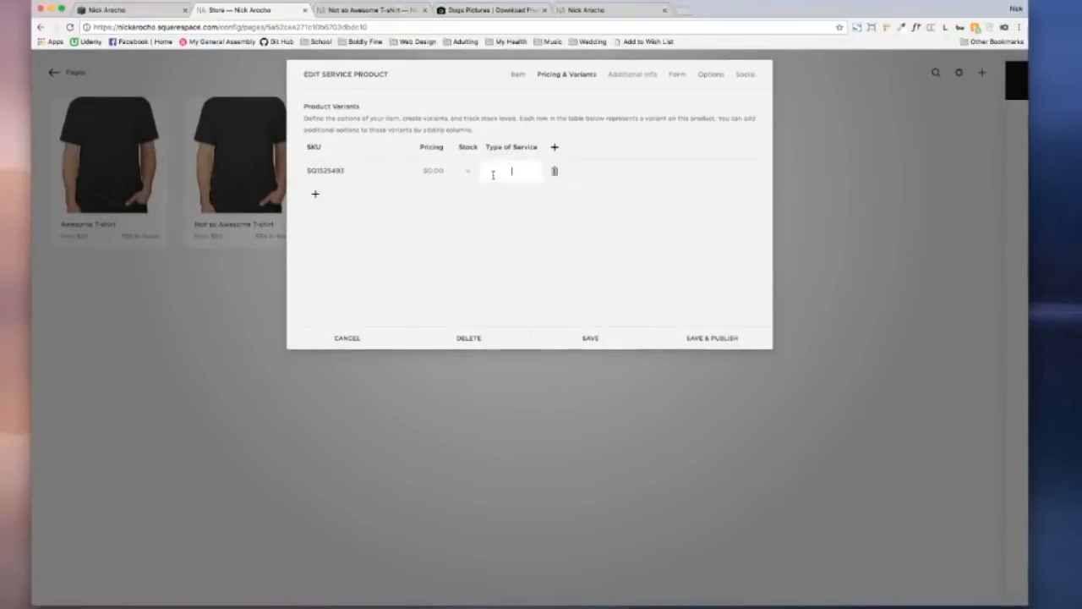
text(Web Design)
click(495, 210)
Step: Price the Web Design variant at $1.00 with a $0.50 sale price, marked On Sale
click(432, 171)
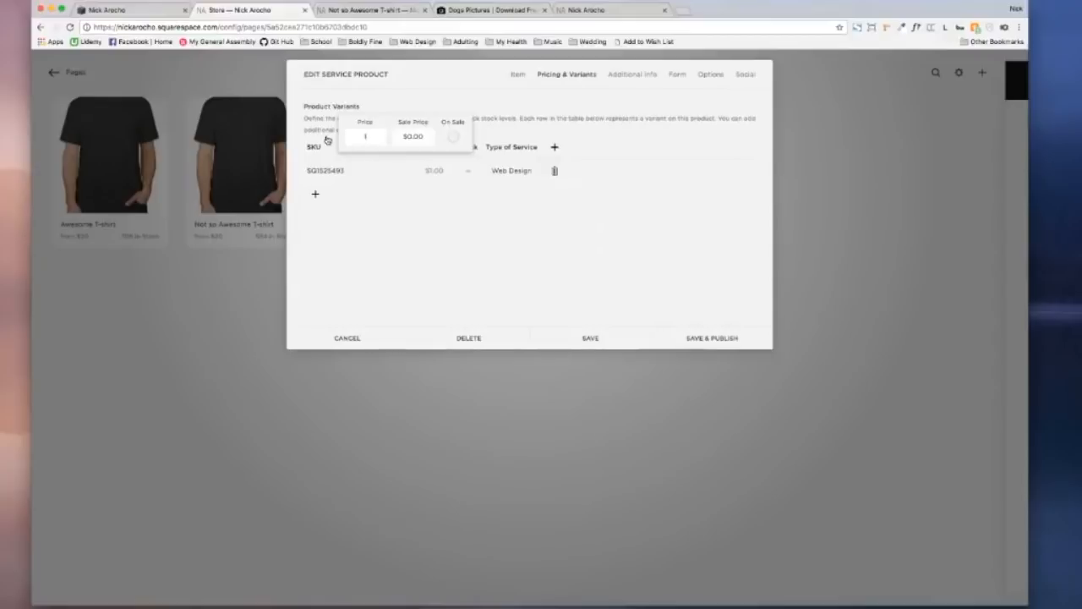
click(468, 227)
click(430, 172)
click(416, 137)
text(.50)
click(452, 212)
click(440, 174)
click(454, 137)
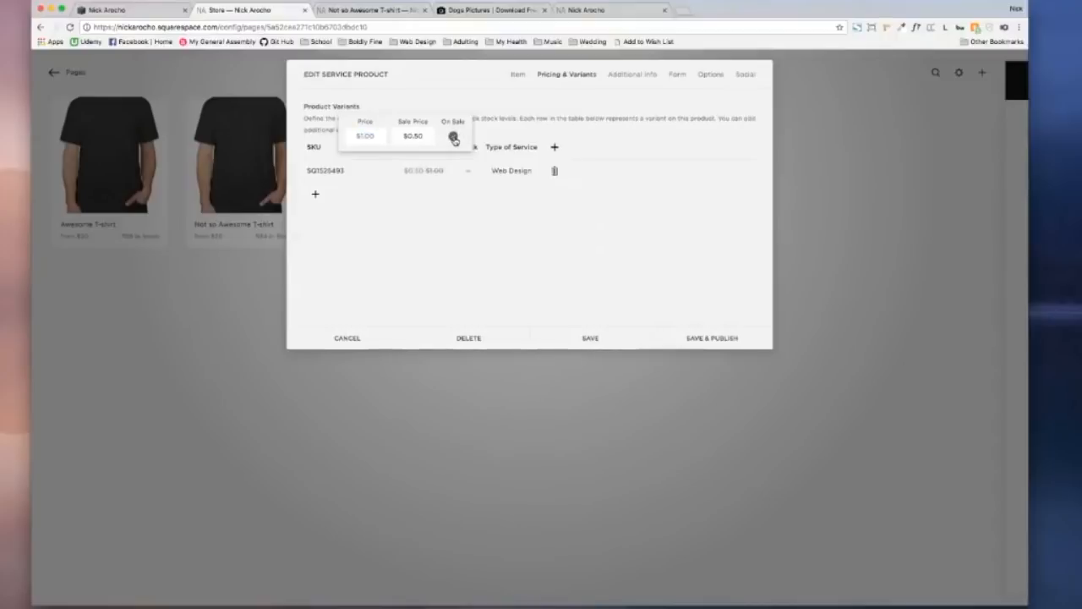
click(494, 254)
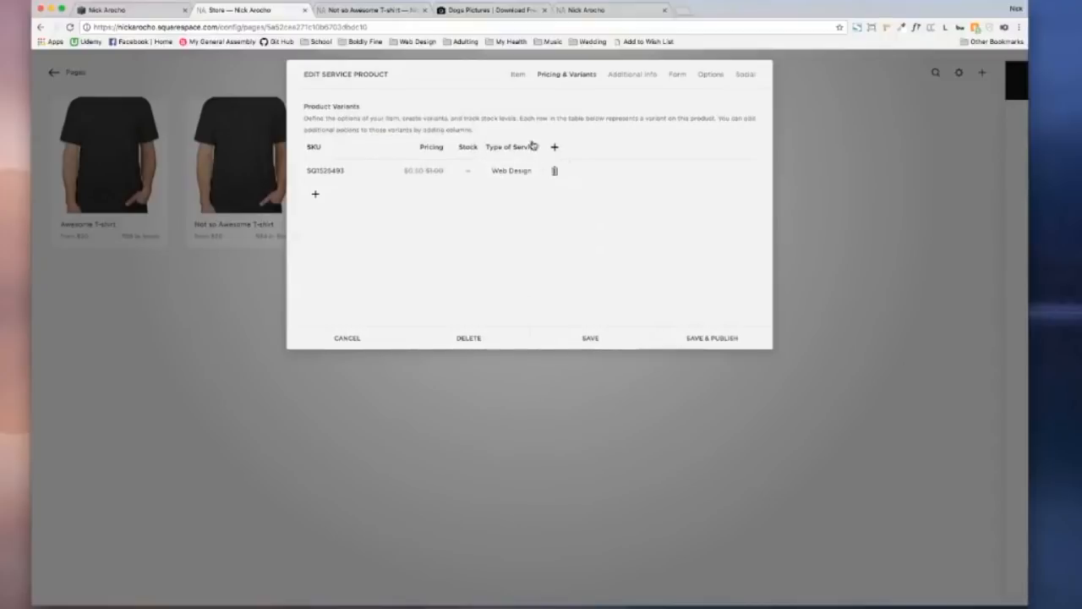
Step: Add a second variant row with Type of Service 'Upgrade RAM'
click(313, 196)
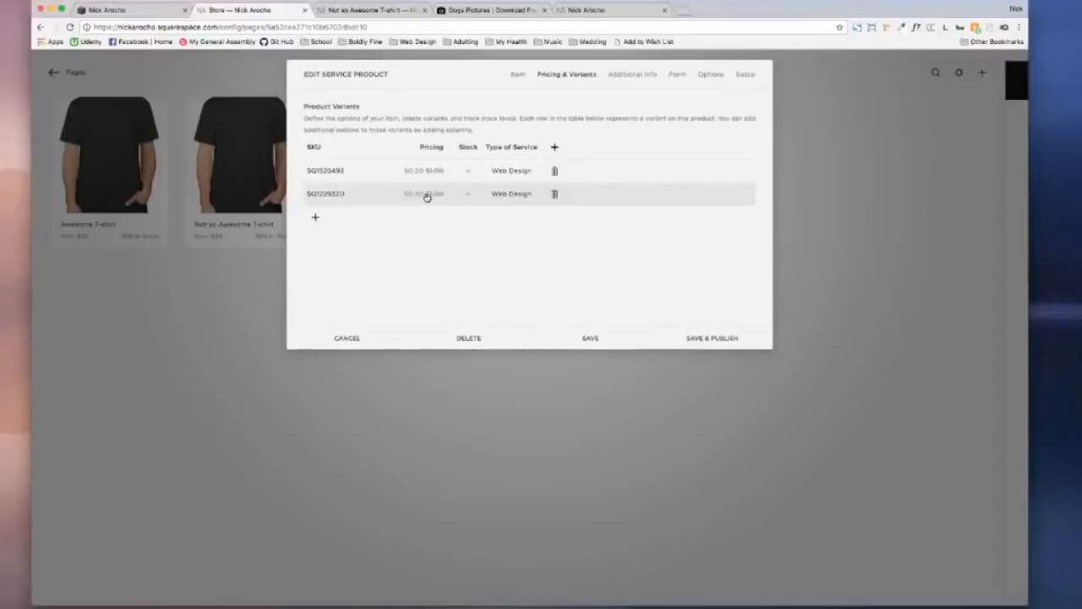
click(500, 194)
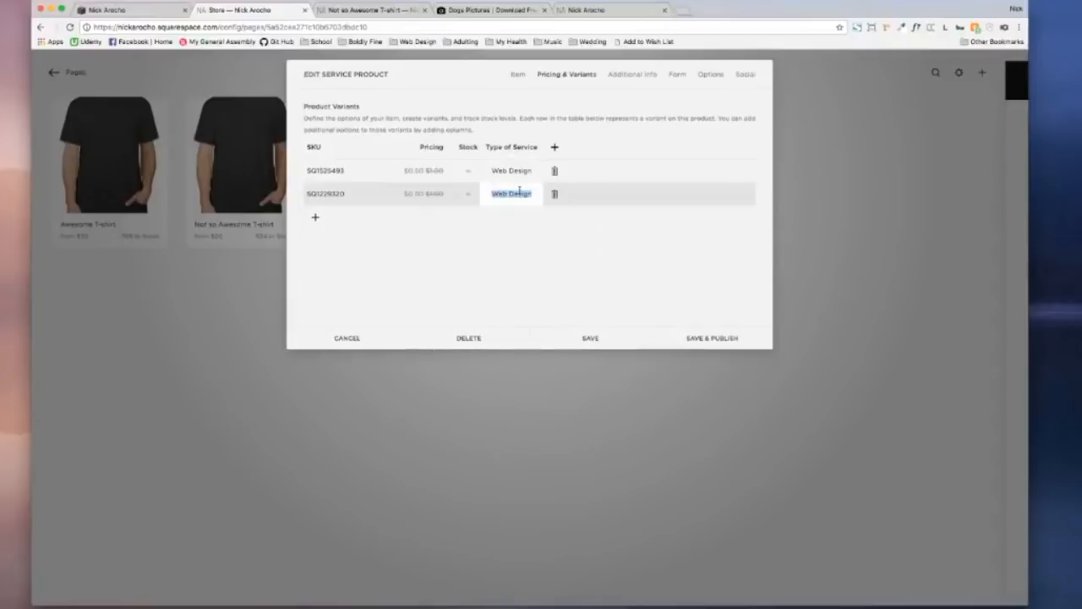
text(Upgrade RAM)
click(535, 234)
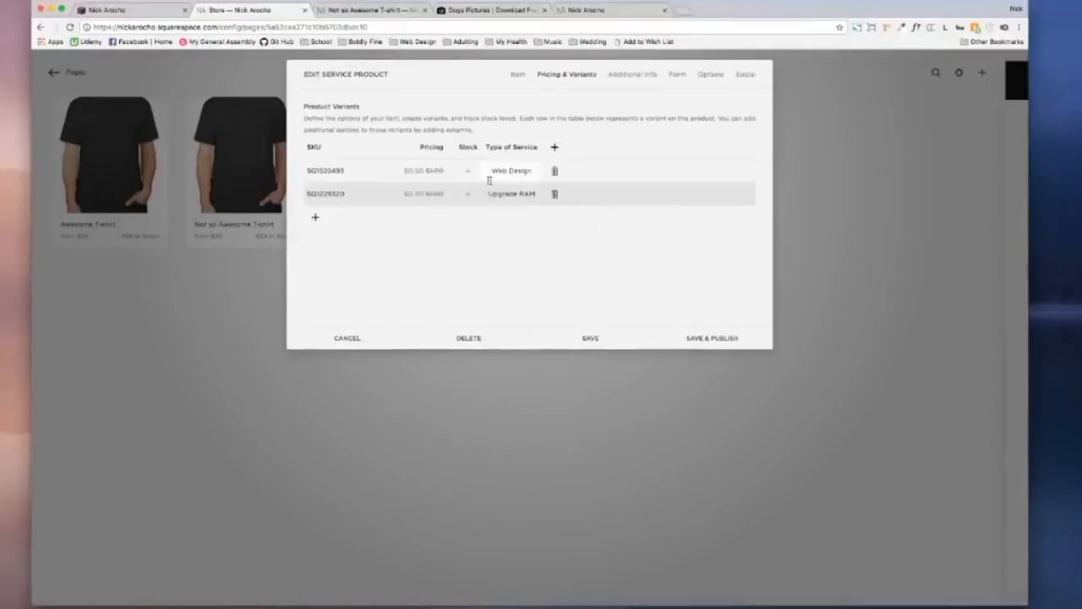
Step: Set the Upgrade RAM variant's price to 1000.00 and turn off On Sale
click(418, 194)
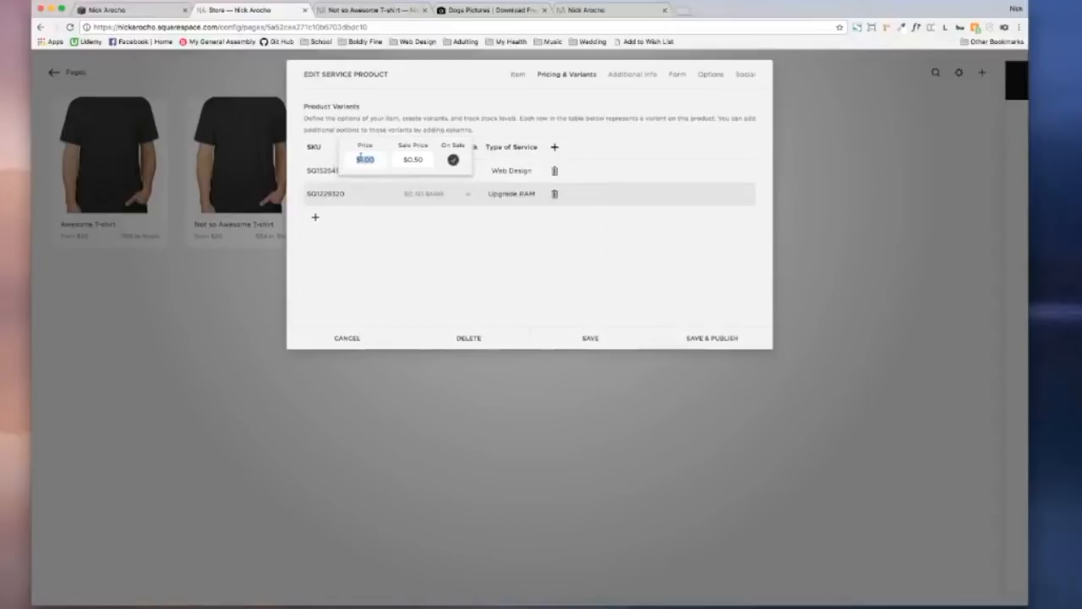
text(1000.00)
click(440, 246)
click(414, 196)
click(453, 160)
click(514, 294)
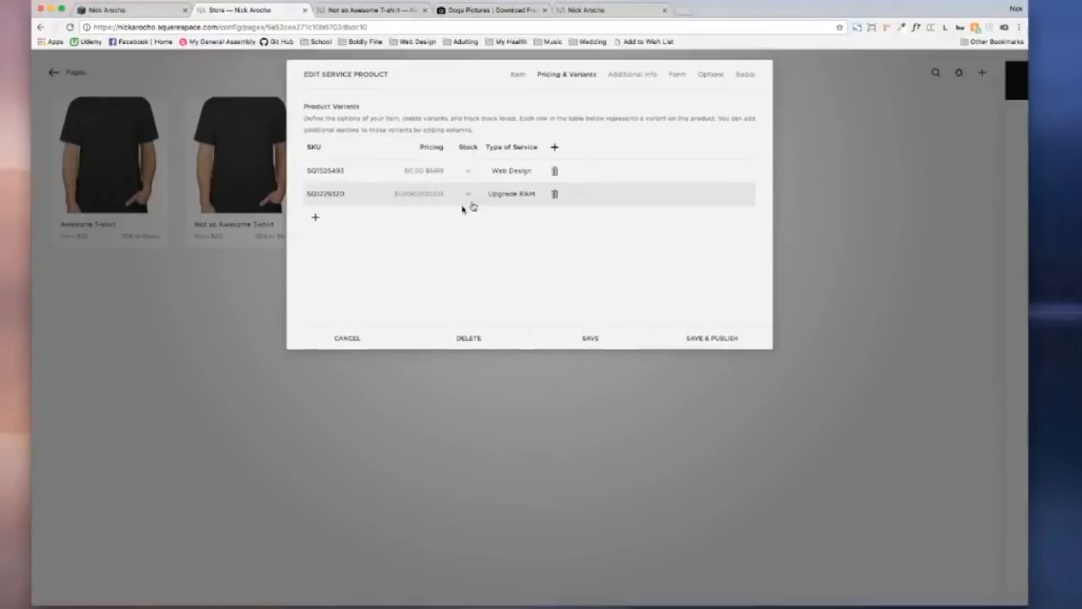
Step: Create an extra 'Logo Design' option column
click(553, 148)
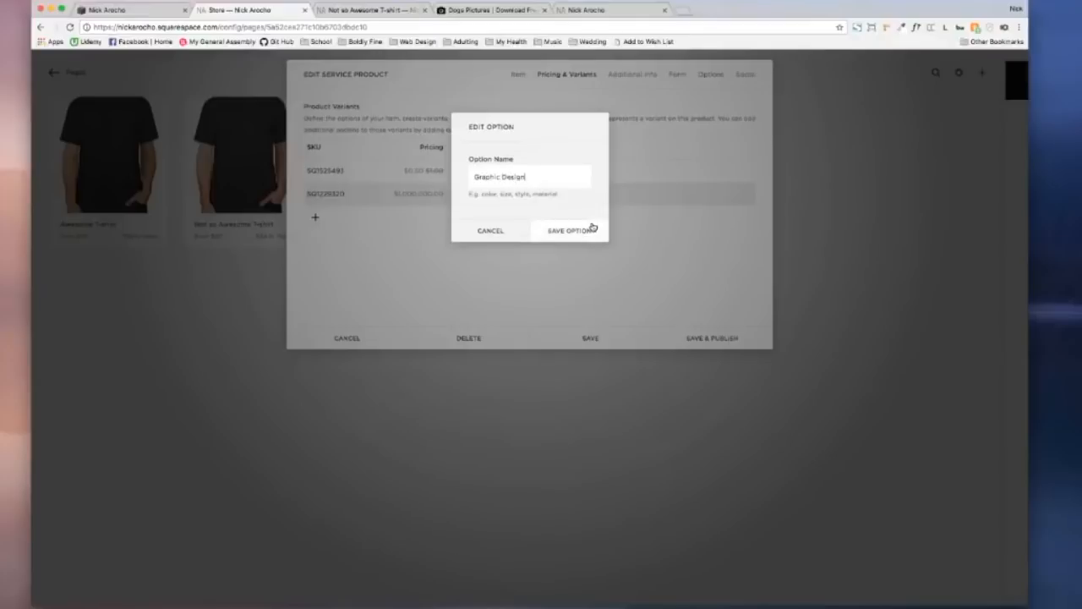
key(BackSpace)
key(BackSpace)
key(BackSpace)
key(BackSpace)
click(593, 229)
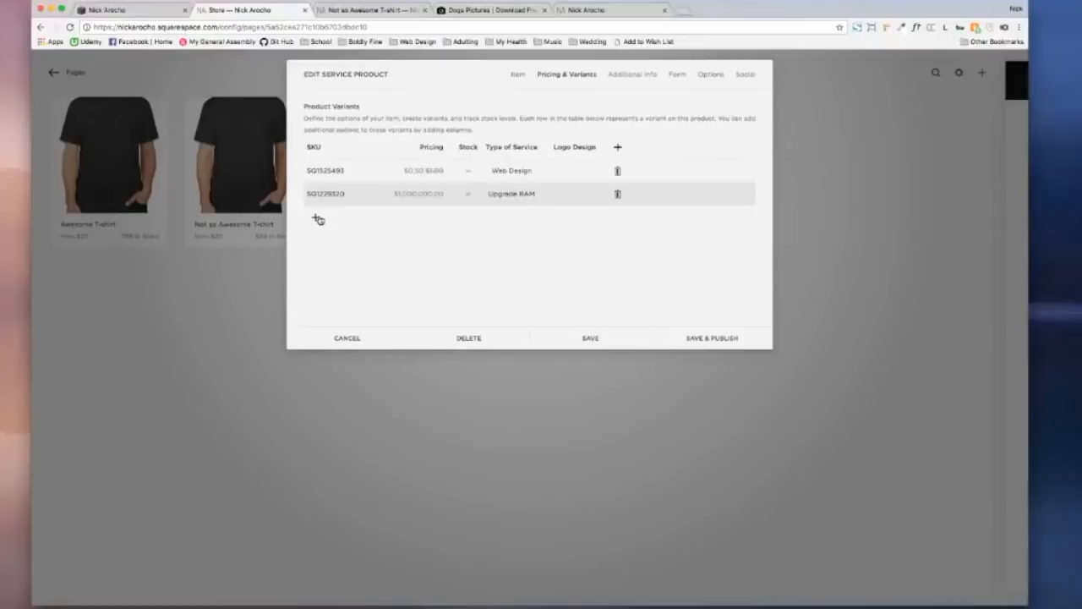
Step: Remove the Logo Design option column and add a third variant row
click(596, 148)
click(518, 234)
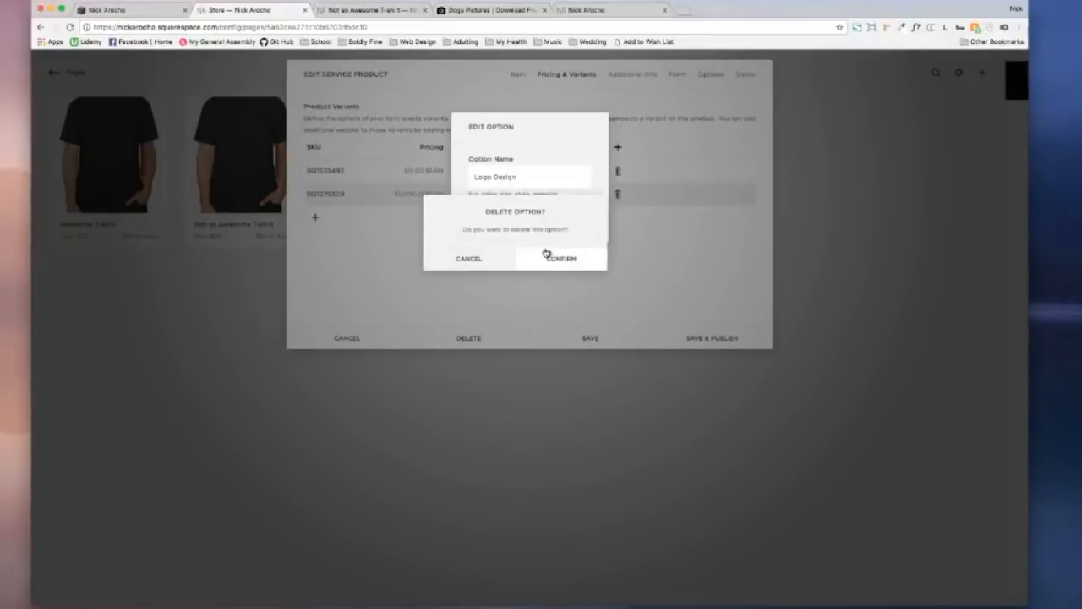
click(546, 254)
click(321, 219)
click(500, 217)
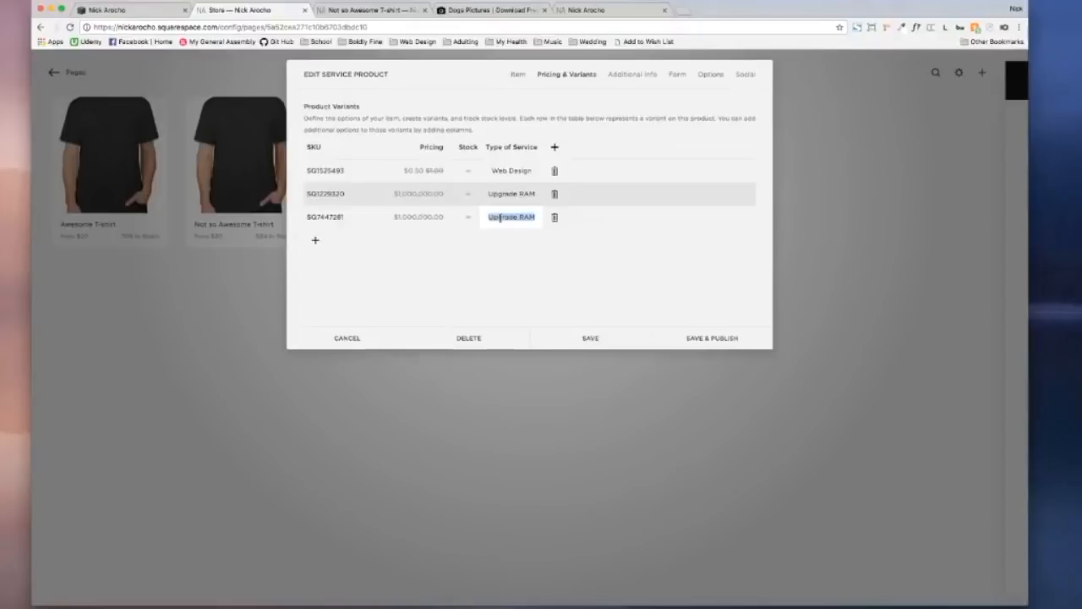
Step: Set the third variant's Type of Service to 'Logo Design', which spawns extra duplicate rows
text(Logo Design)
key(Return)
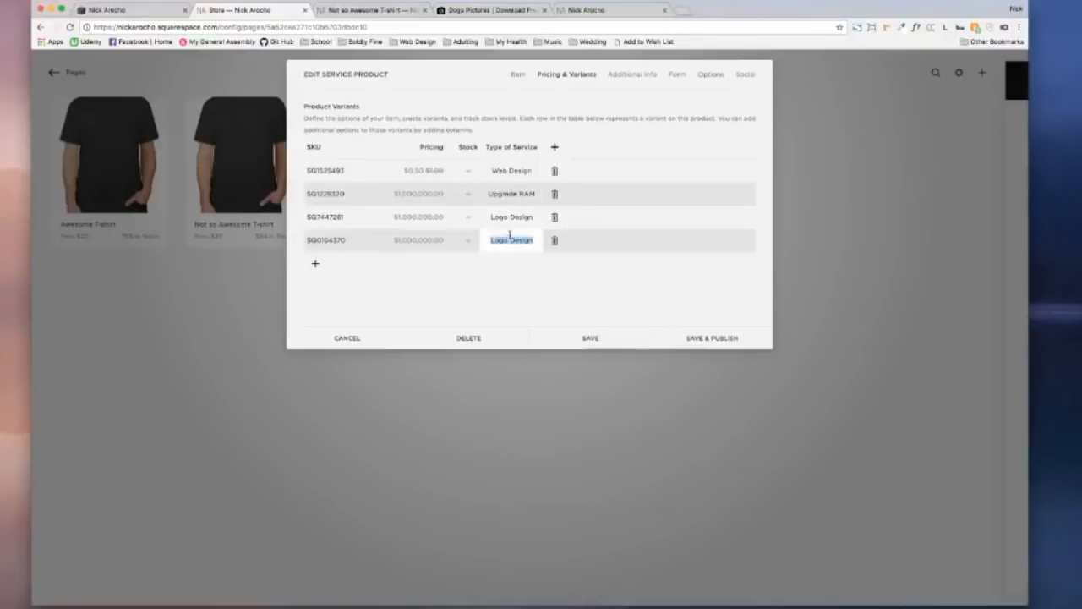
click(555, 240)
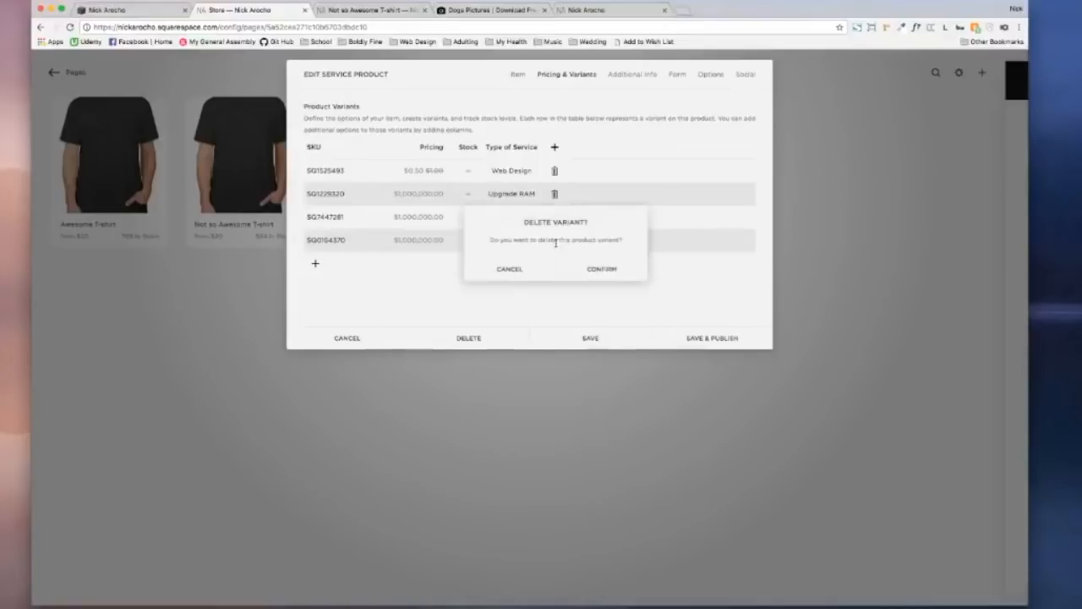
click(507, 268)
click(528, 240)
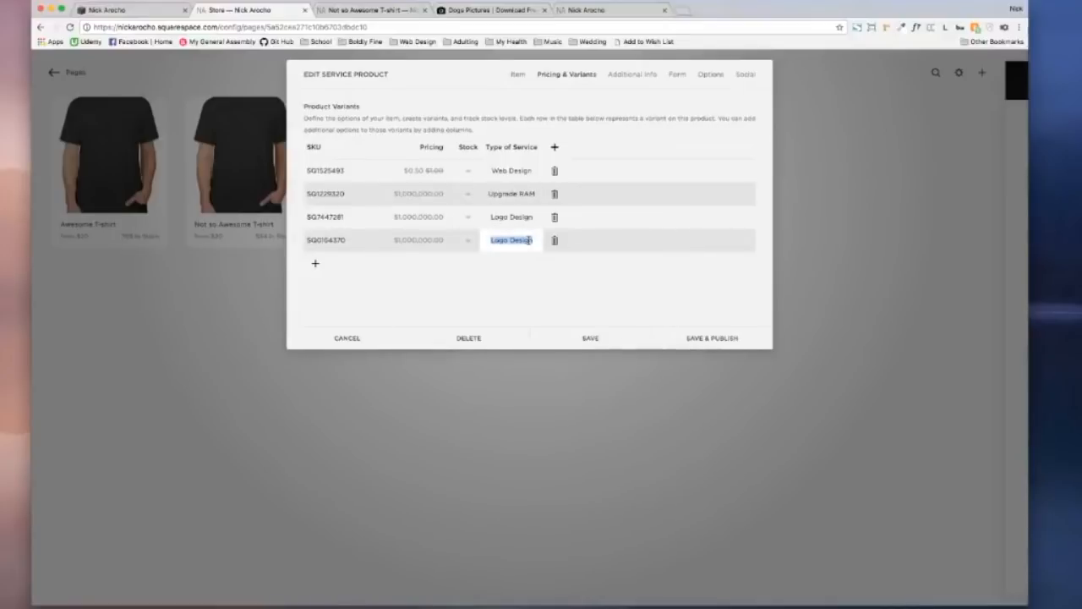
key(Return)
key(Return)
key(Return)
key(Return)
key(Return)
key(Return)
key(Return)
key(Return)
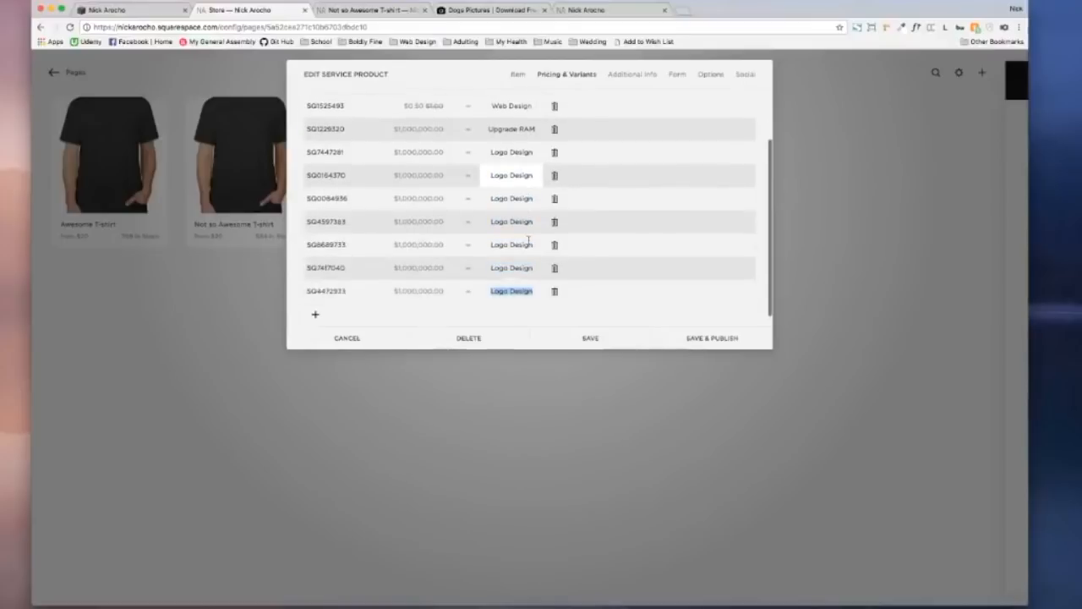
key(Return)
Step: Delete the duplicate Logo Design variants one by one, ending with SG4726776
scroll(557, 169, up, 5)
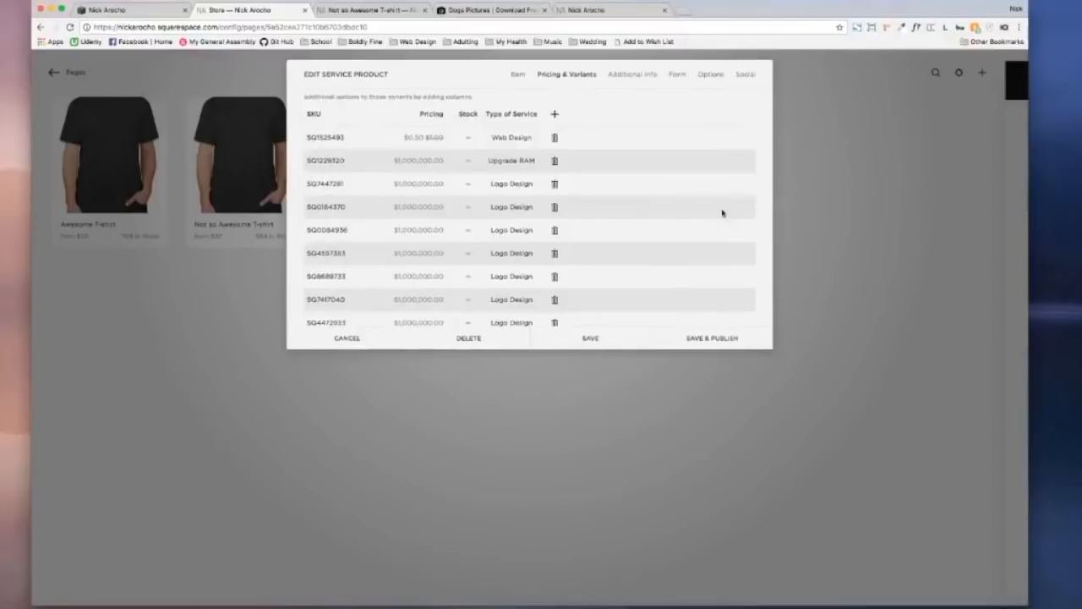
click(556, 207)
click(586, 233)
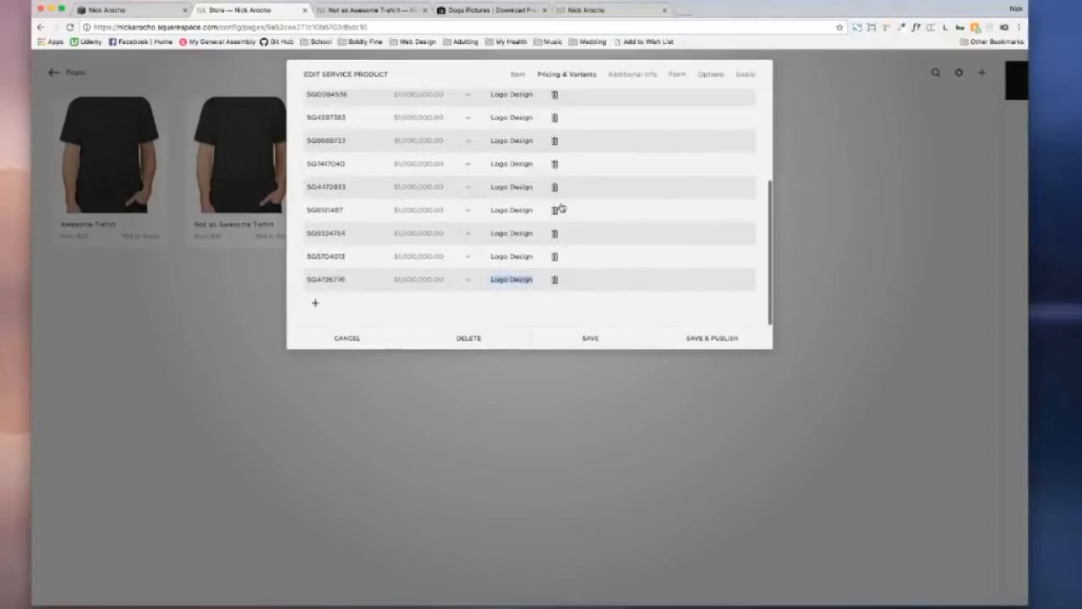
scroll(562, 152, up, 3)
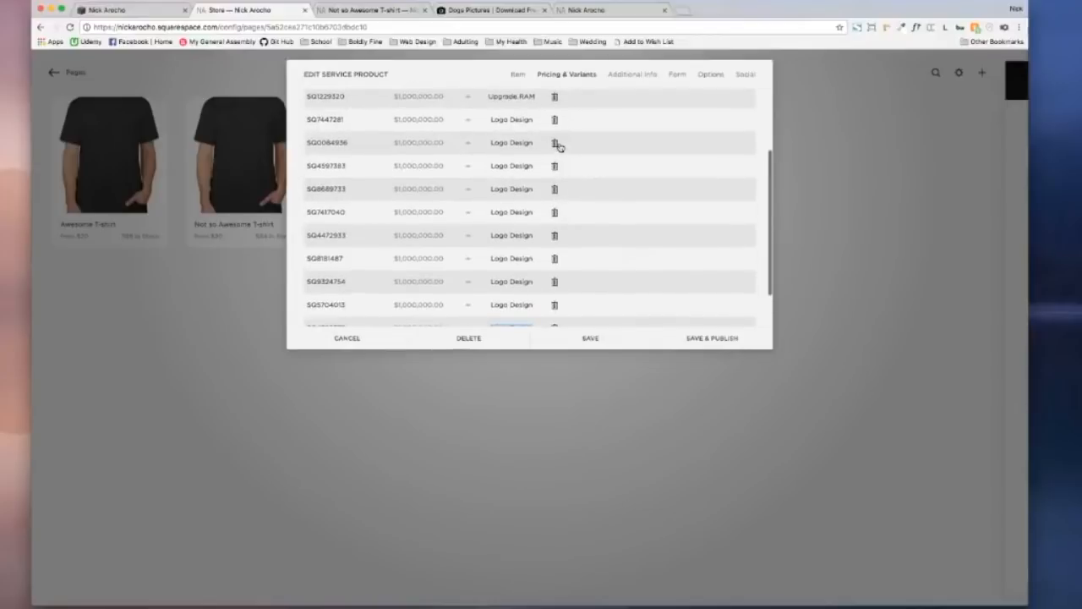
click(556, 143)
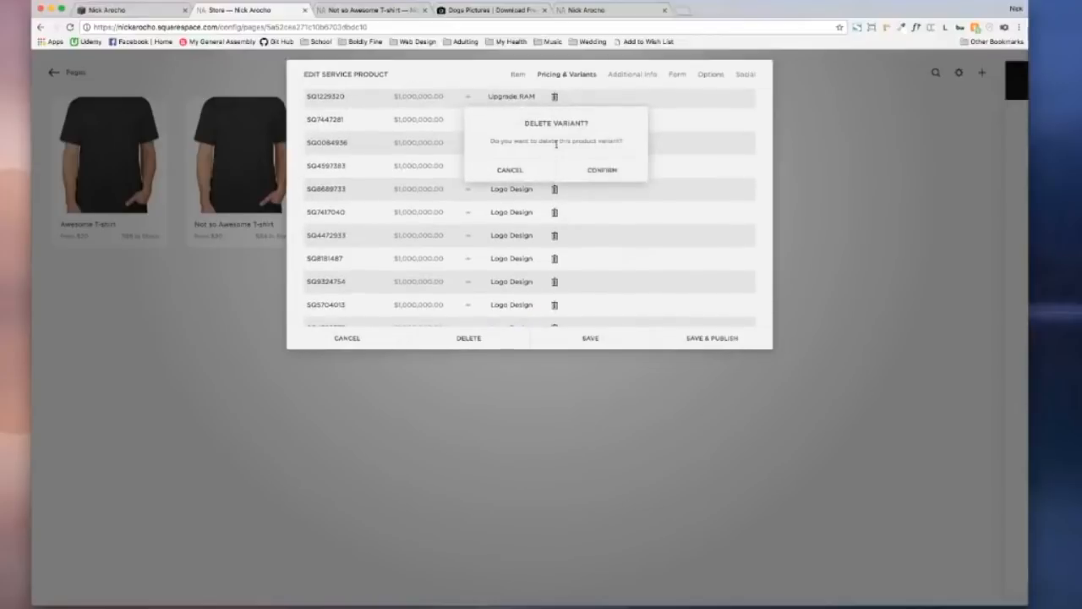
click(583, 166)
click(555, 143)
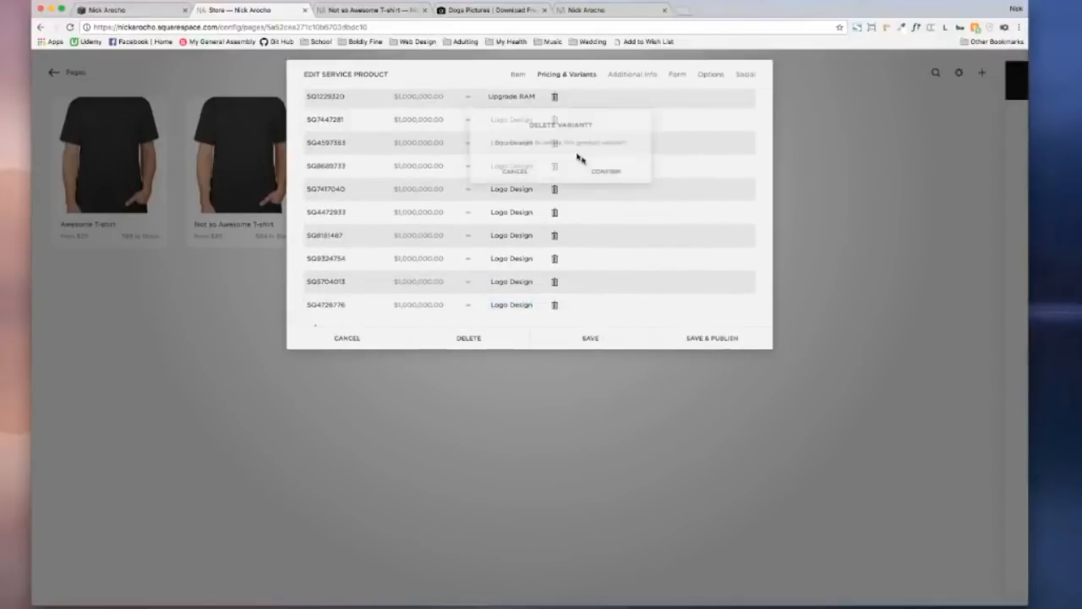
click(608, 175)
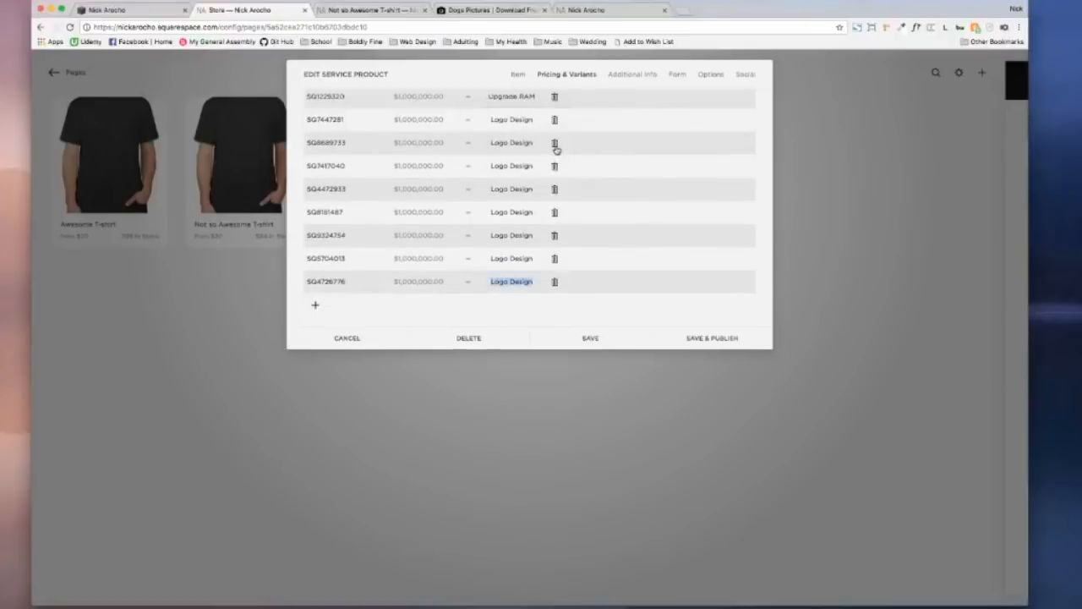
click(554, 143)
click(583, 166)
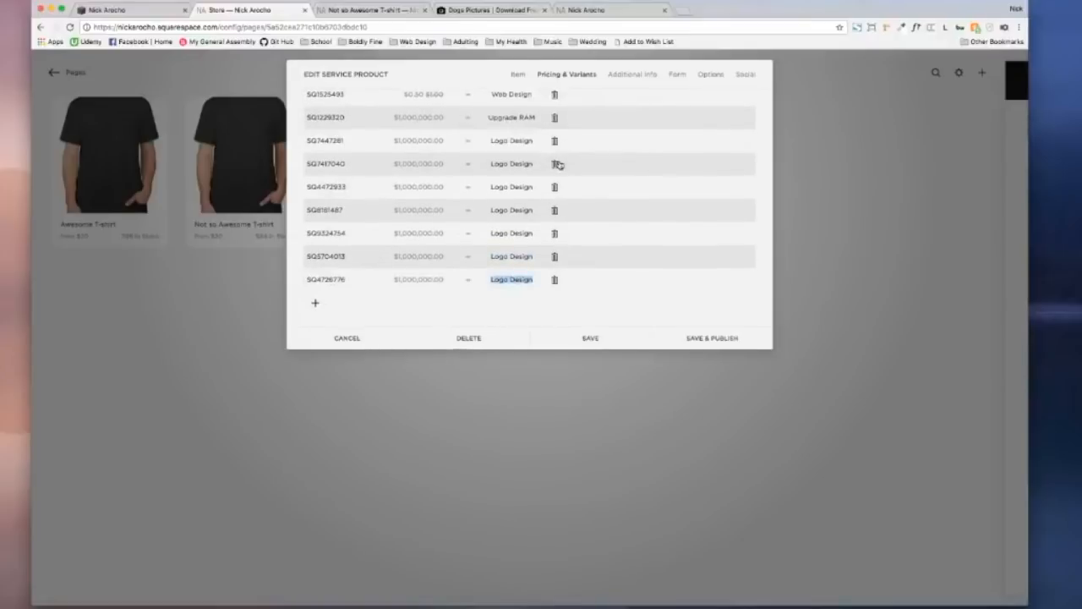
click(556, 164)
click(572, 187)
click(556, 187)
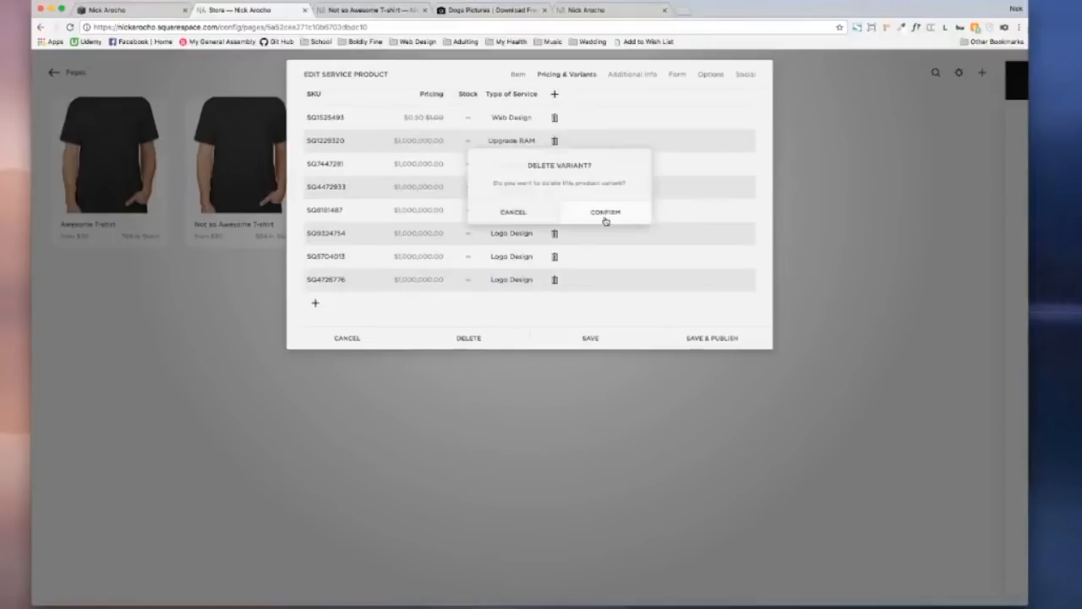
click(605, 221)
click(554, 209)
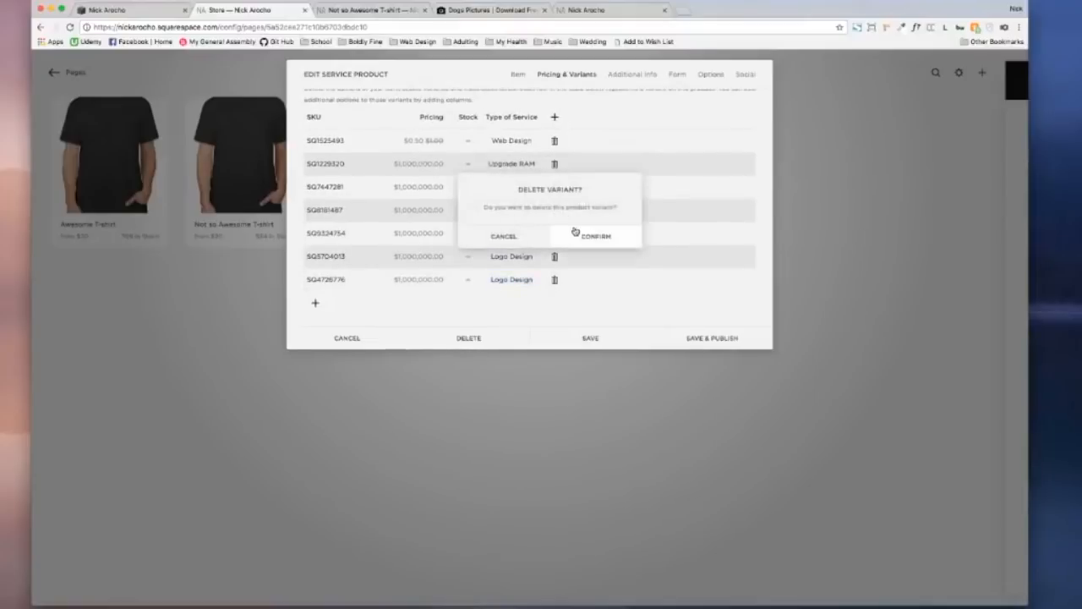
click(575, 233)
click(555, 236)
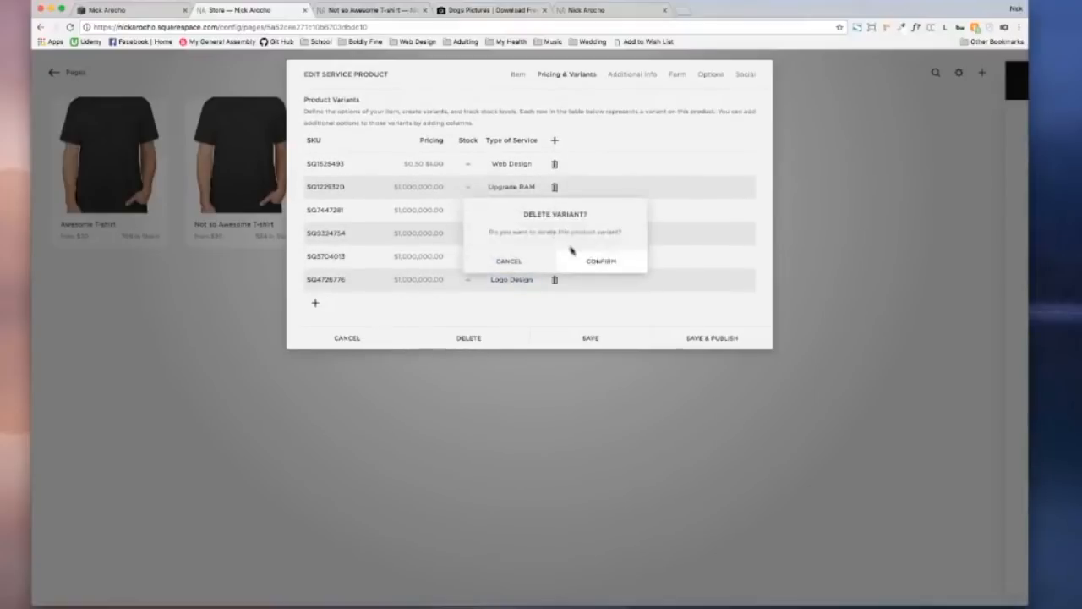
click(573, 252)
click(556, 242)
click(589, 265)
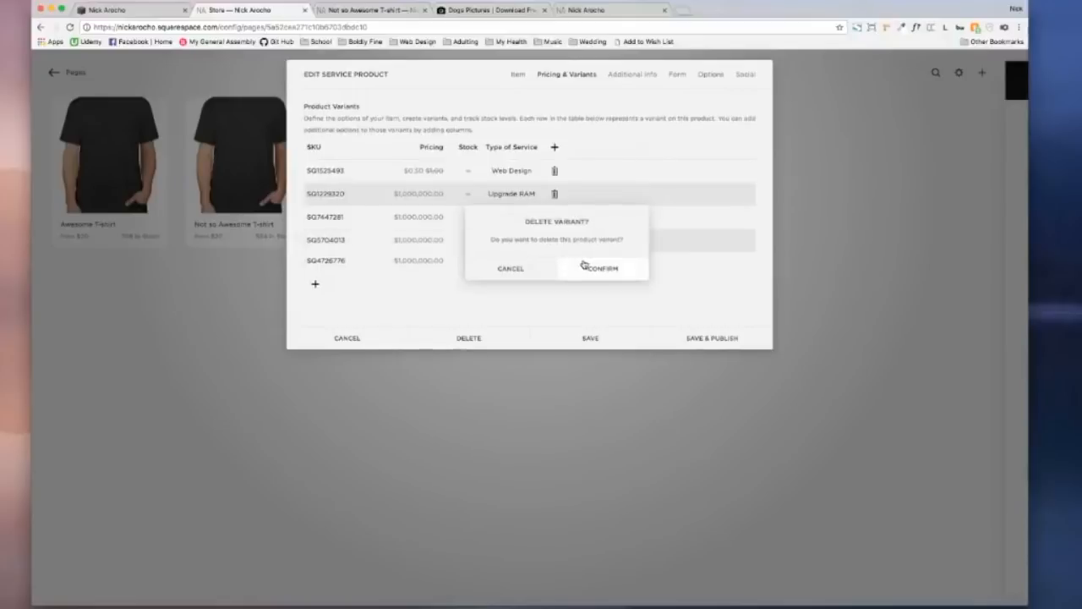
click(556, 243)
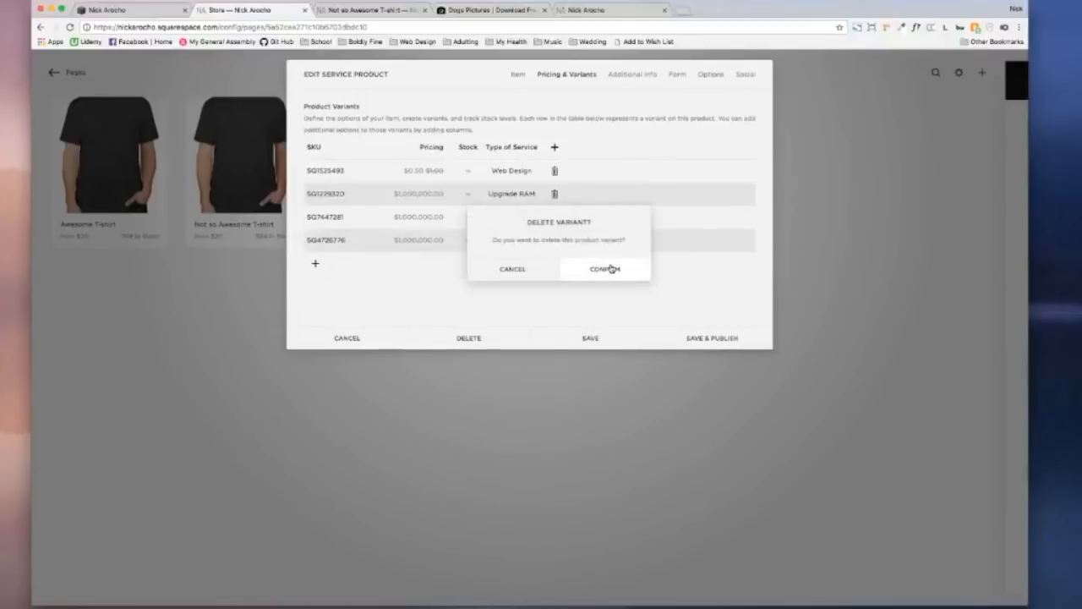
click(611, 269)
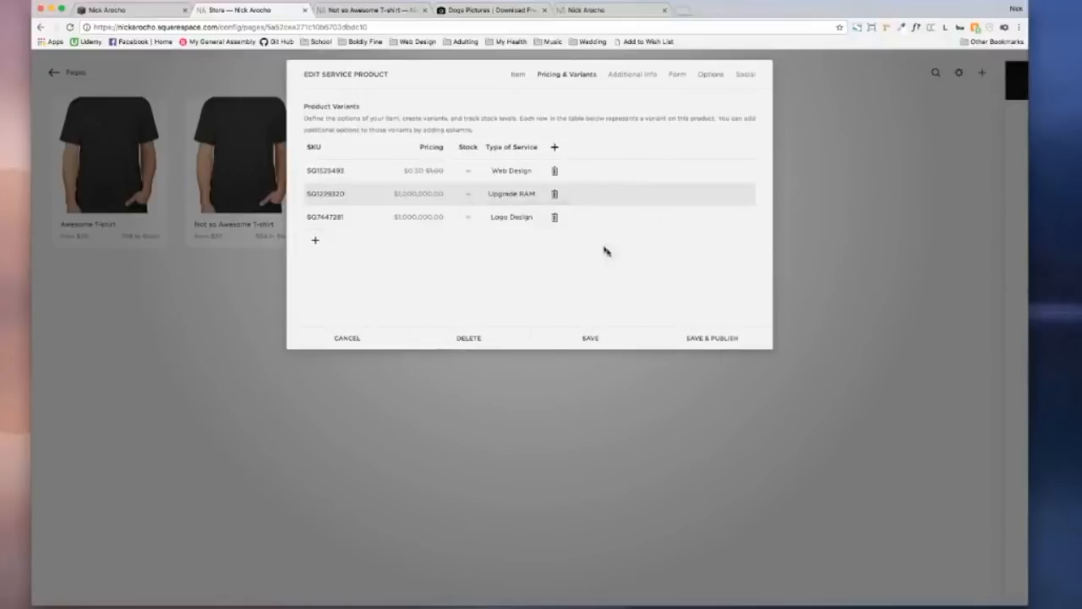
Step: Limit the Logo Design variant's stock to 3, then go to the Additional Info section
click(470, 219)
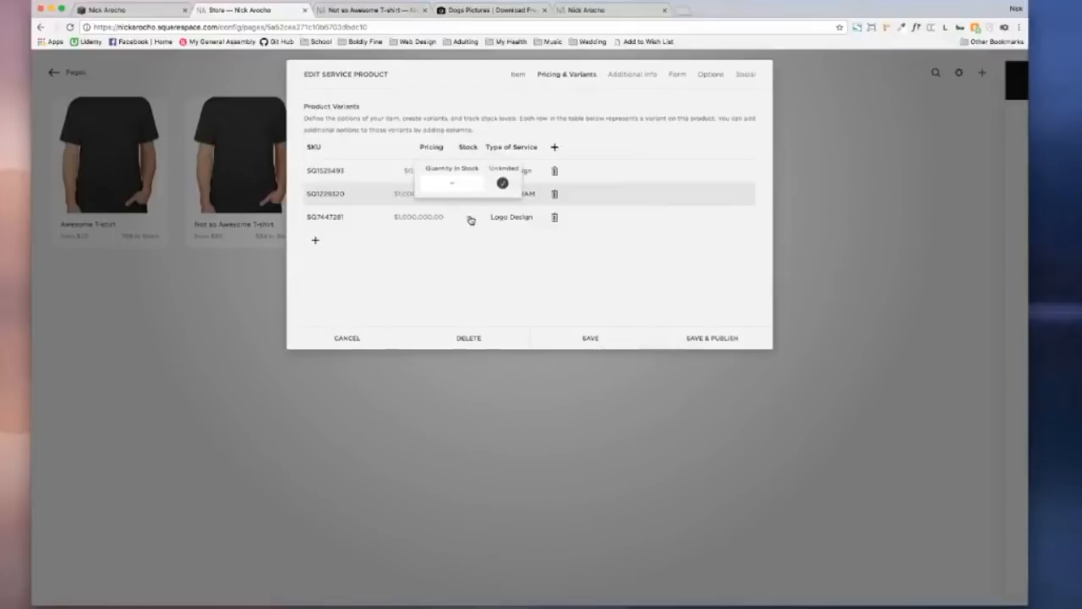
click(502, 182)
text(3)
click(488, 300)
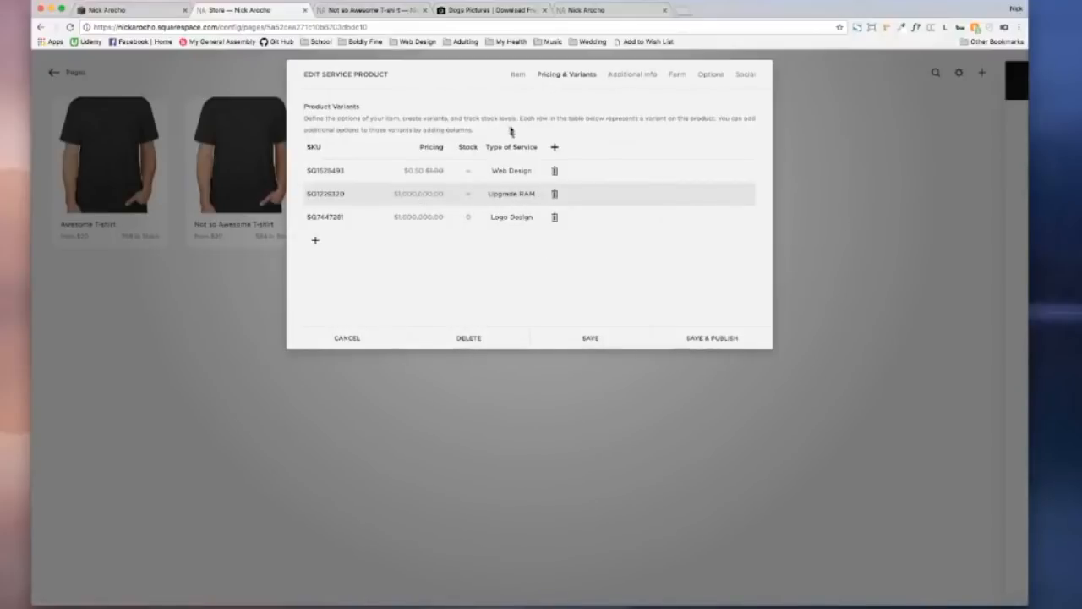
click(640, 76)
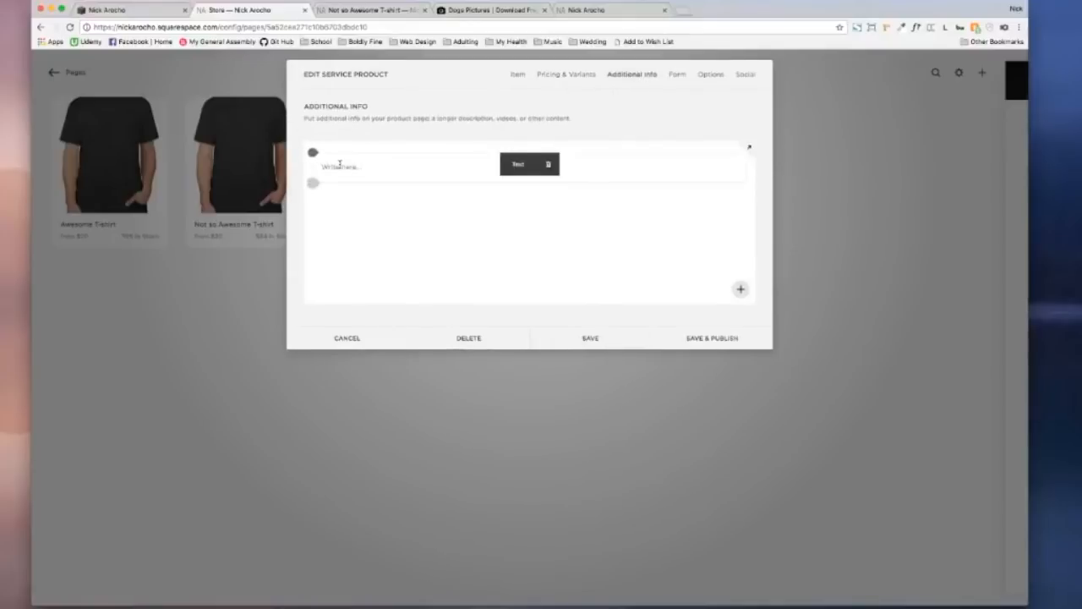
Step: Paste generated Lorem ipsum placeholder paragraphs into the Additional Info text block
click(338, 163)
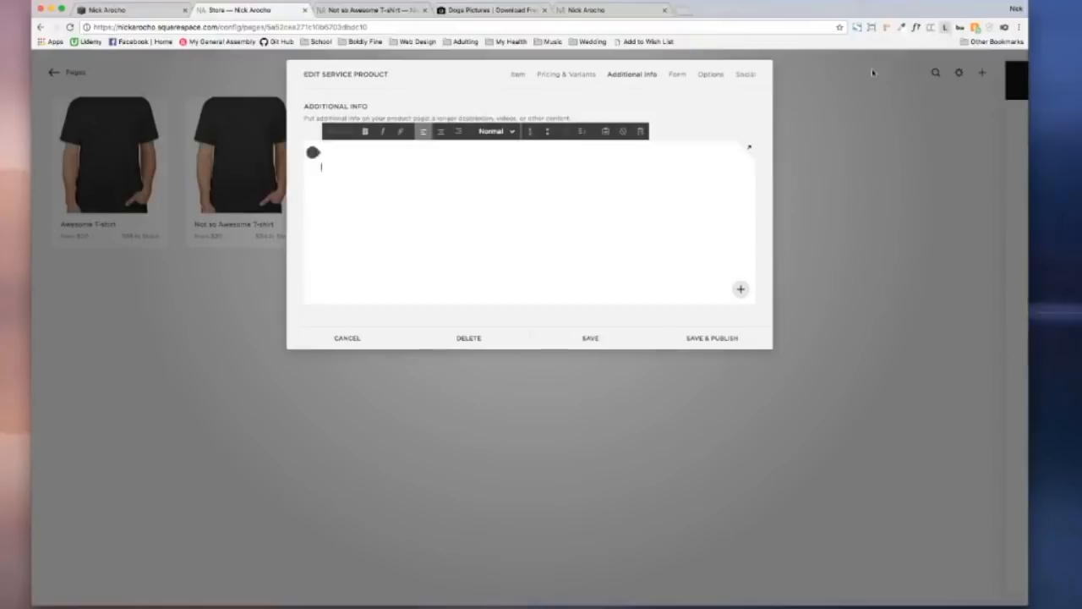
click(945, 27)
click(807, 107)
key(super+a)
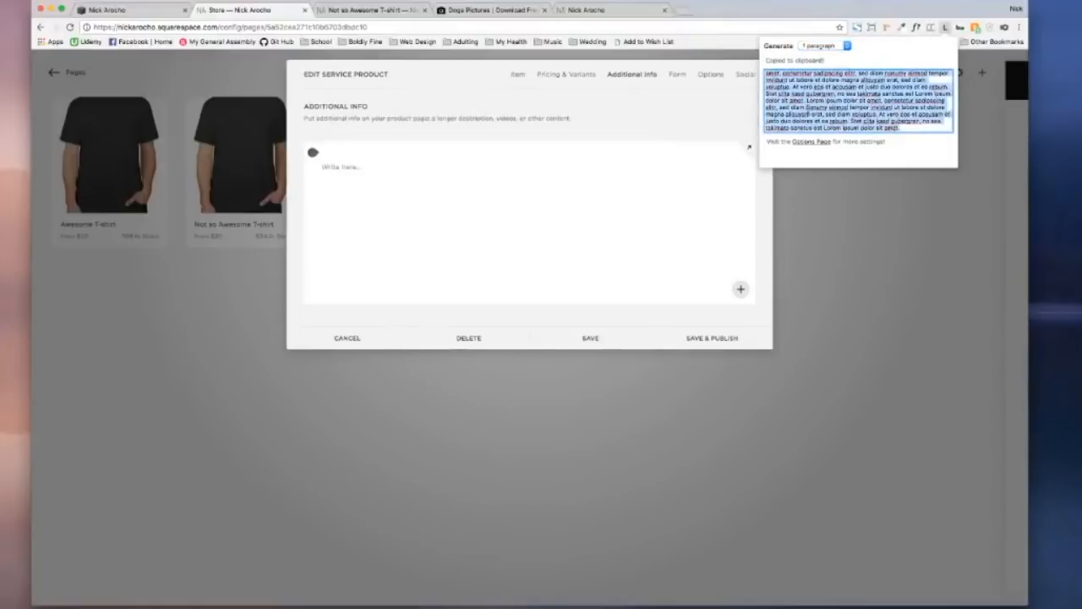
click(488, 166)
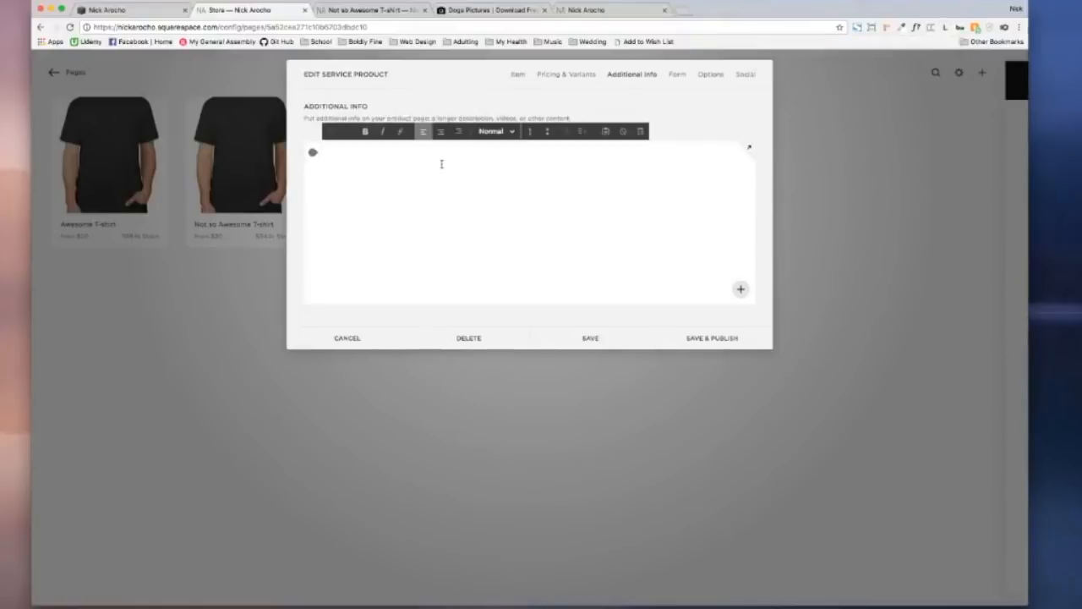
key(super+v)
key(super+v)
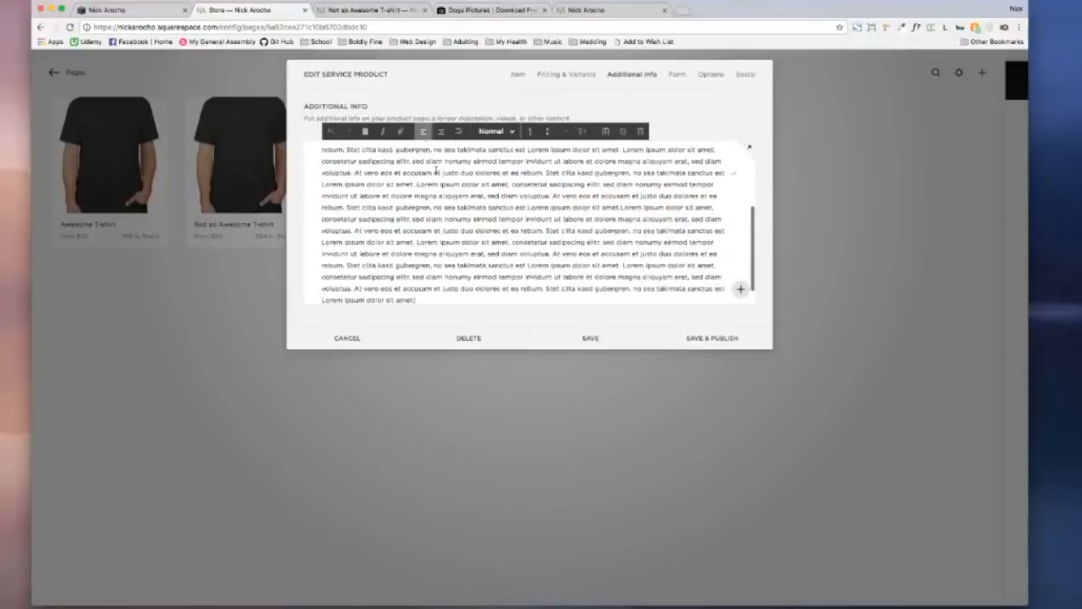
key(super+v)
scroll(405, 202, up, 10)
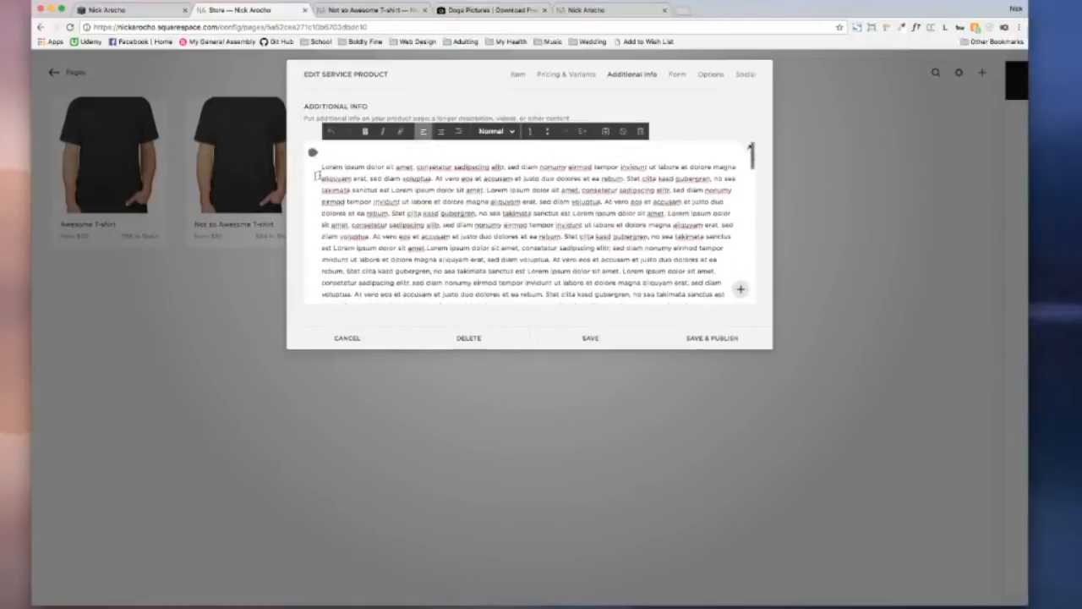
Step: Insert an Image block and upload service-computer-roof.jpeg into it
click(312, 153)
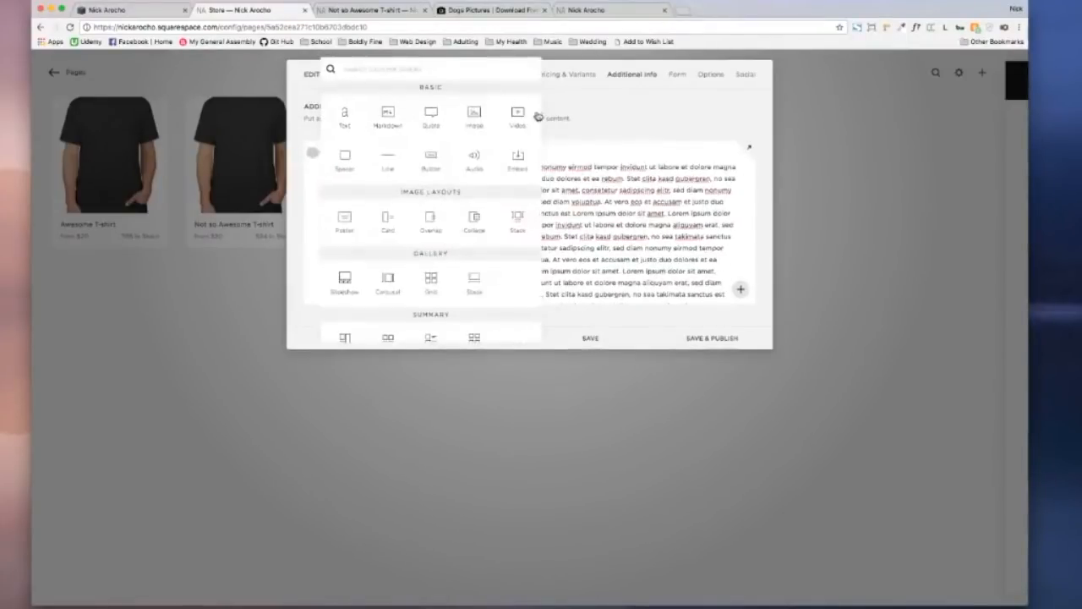
click(474, 116)
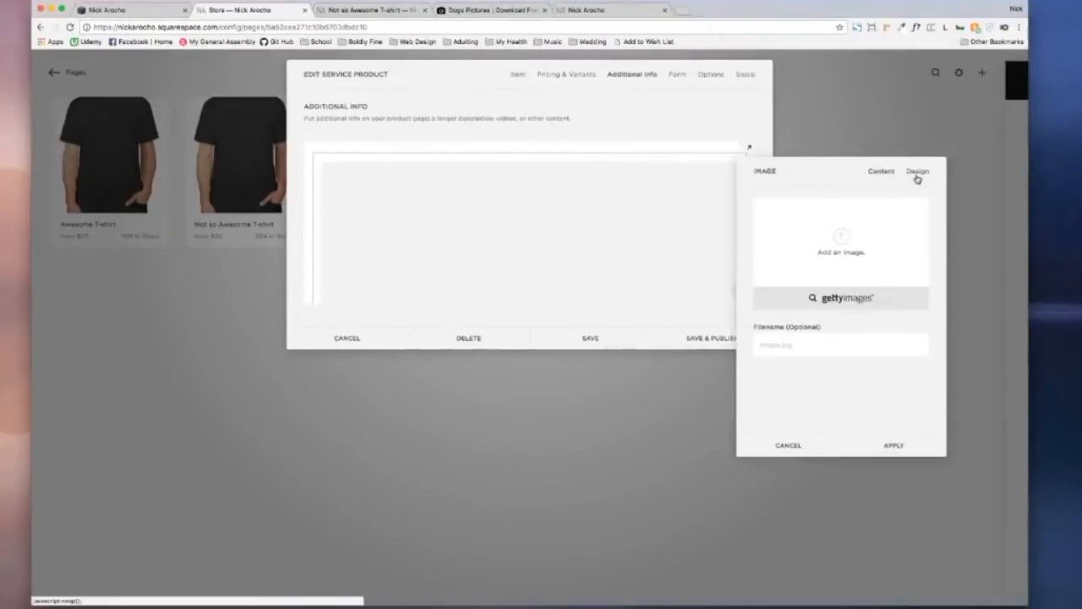
click(866, 219)
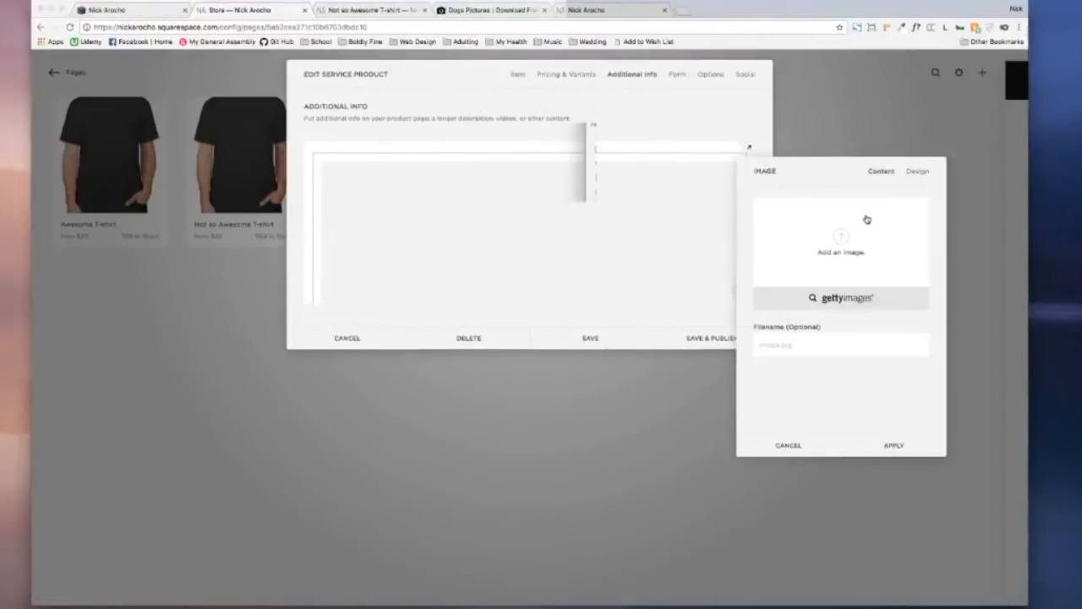
click(737, 164)
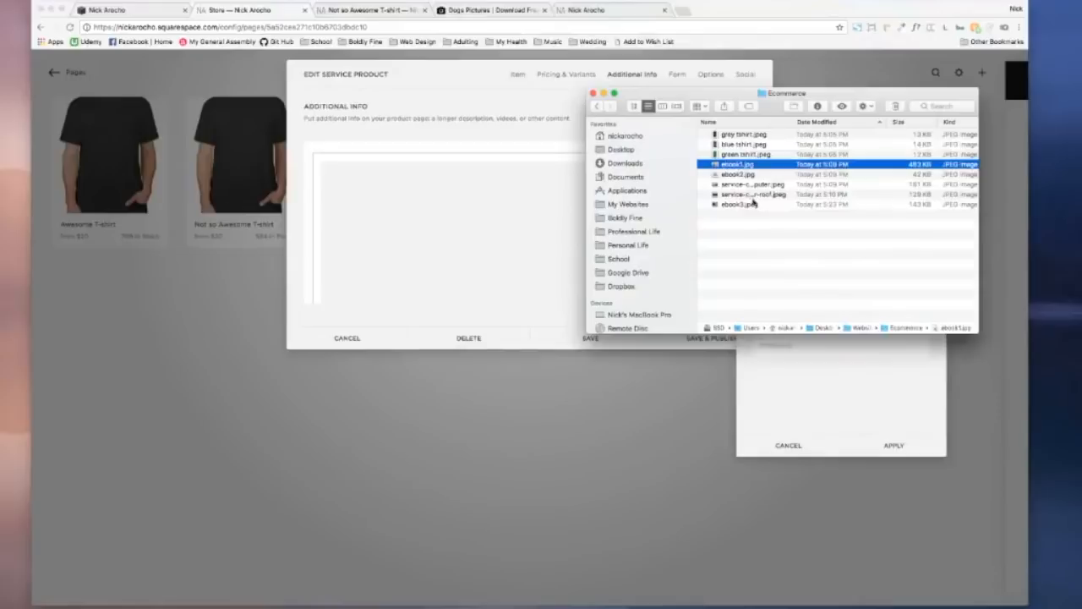
click(756, 194)
drag(761, 188, 840, 347)
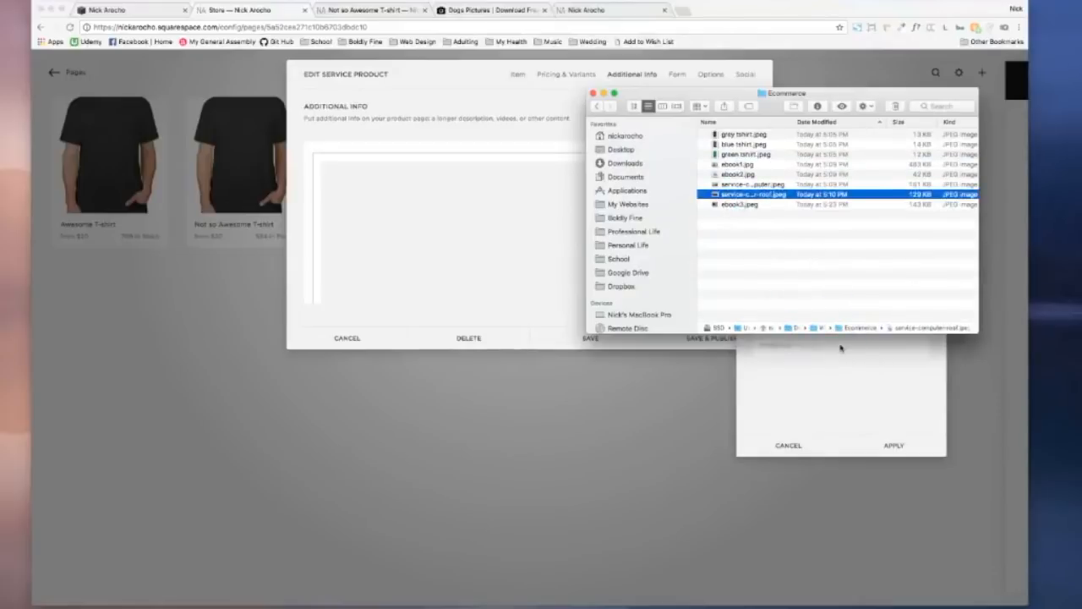
drag(833, 95, 546, 80)
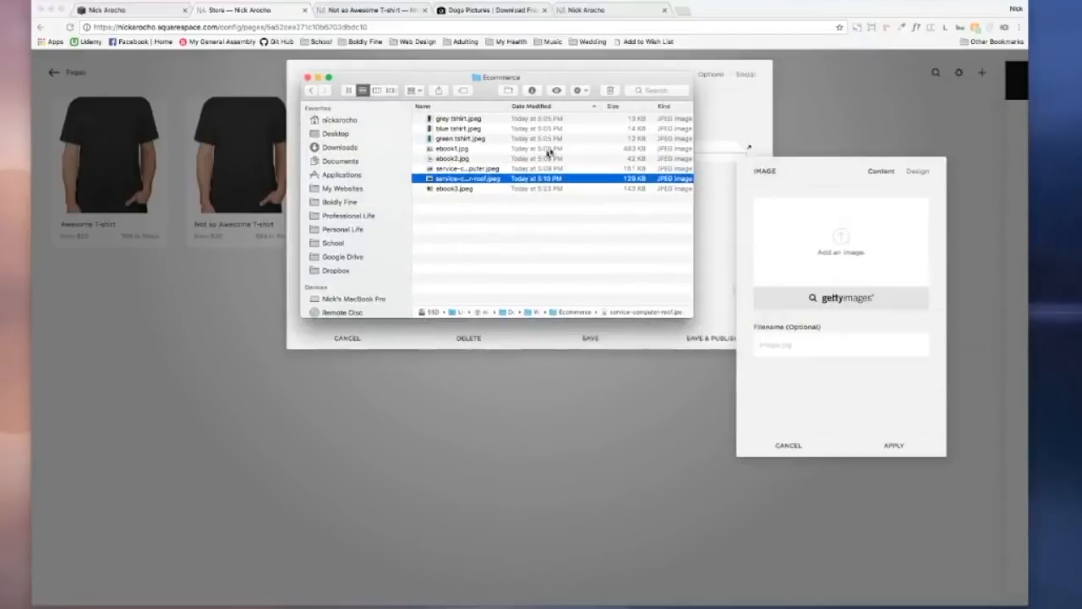
drag(511, 179, 841, 245)
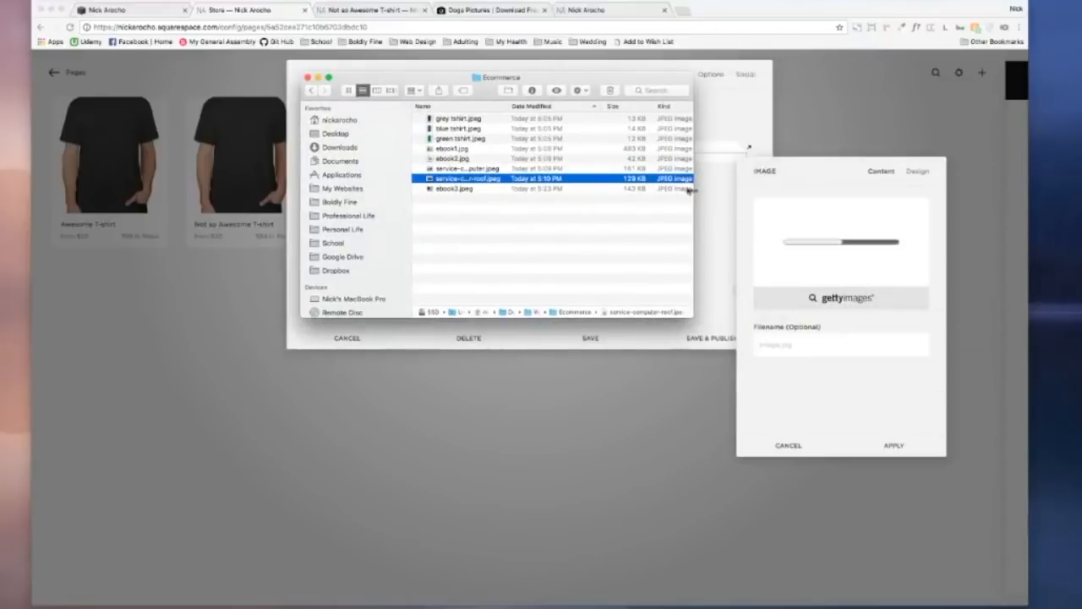
click(307, 78)
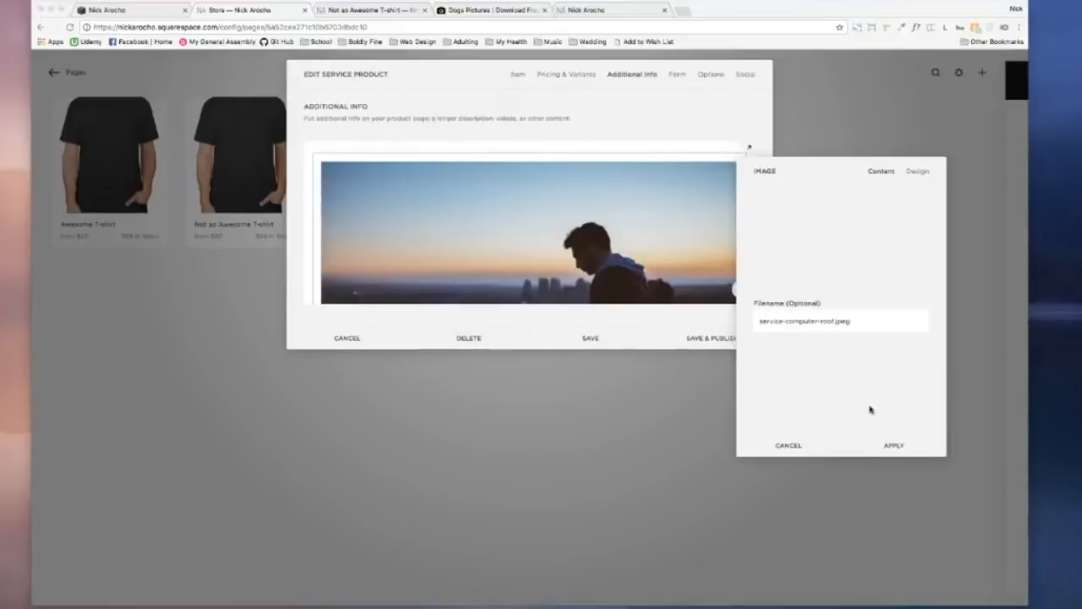
click(901, 446)
Step: Drag the roof photo beside the Lorem ipsum text and widen it into a two-column layout
scroll(619, 250, down, 3)
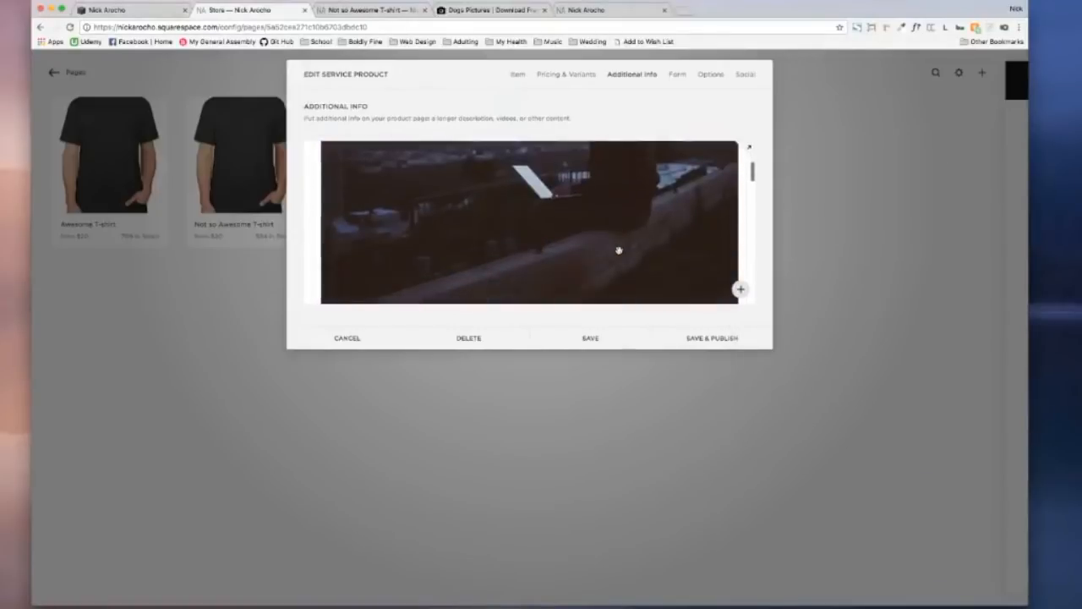
scroll(619, 250, down, 3)
scroll(619, 250, up, 2)
scroll(619, 250, down, 5)
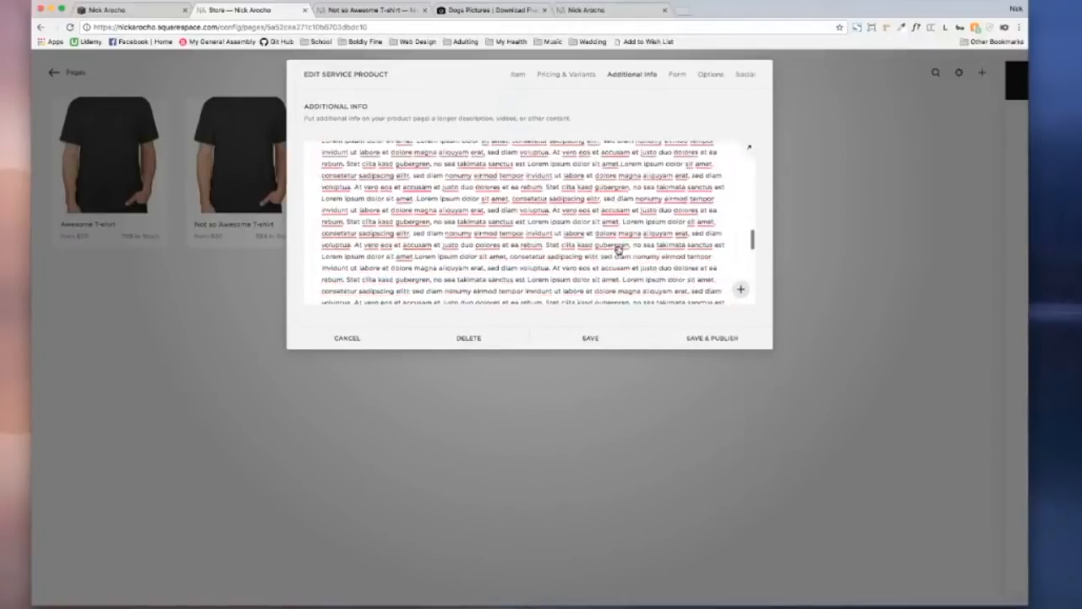
scroll(619, 246, up, 5)
scroll(497, 198, down, 2)
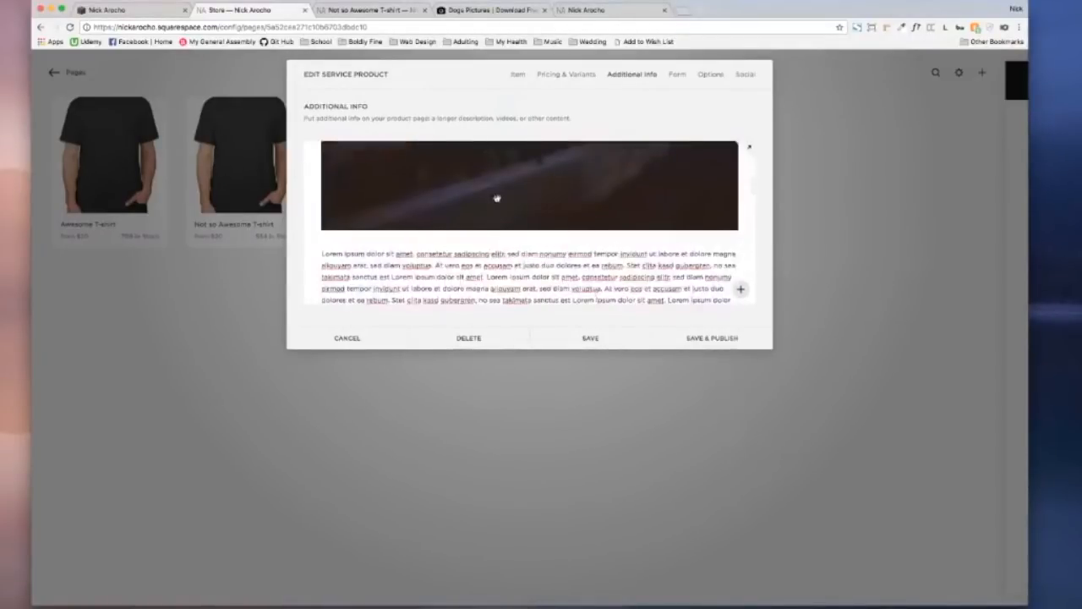
drag(503, 178, 529, 280)
drag(409, 248, 451, 231)
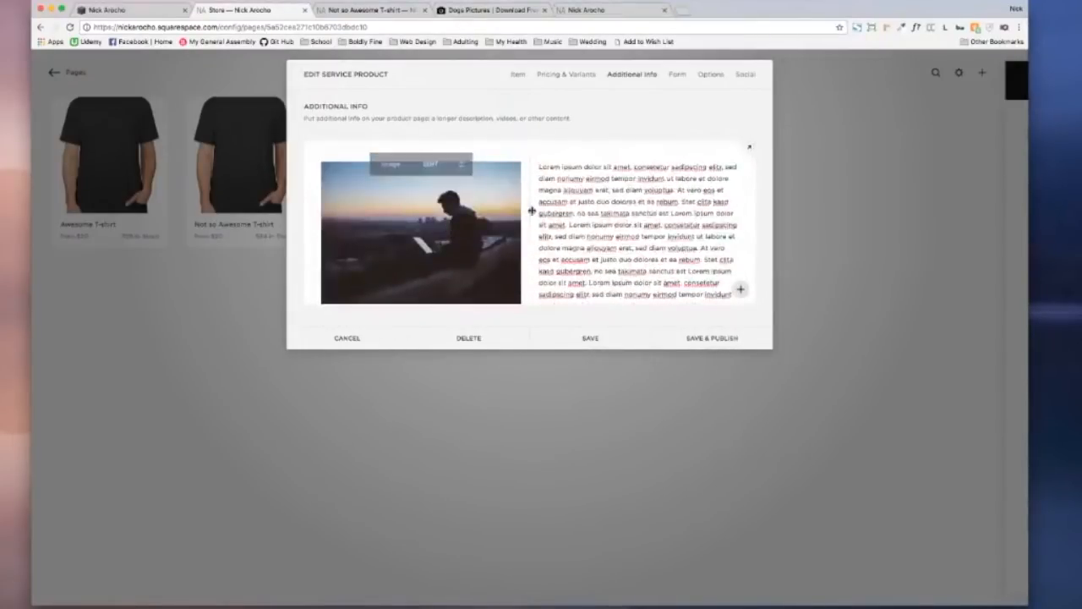
drag(534, 213, 576, 213)
Step: Split the opening phrase onto its own line and style it as Heading 1
click(574, 165)
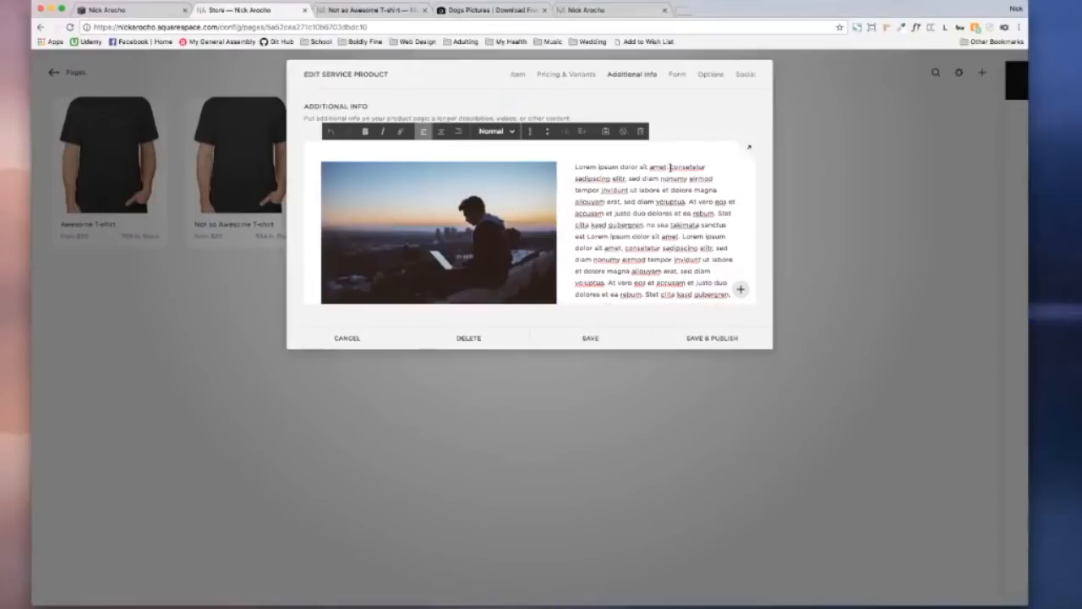
click(670, 166)
key(Return)
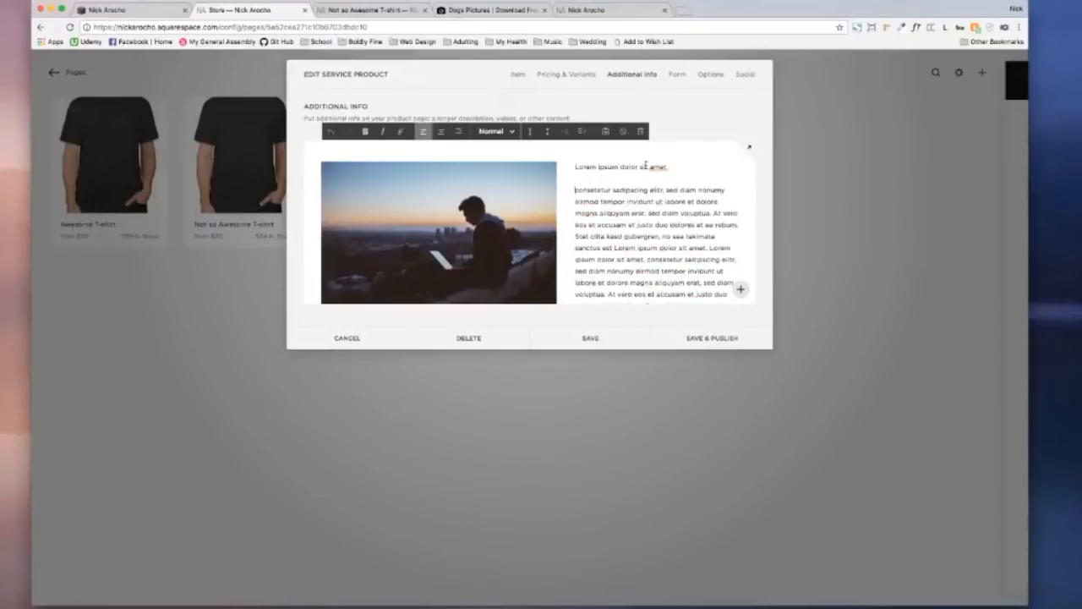
click(511, 132)
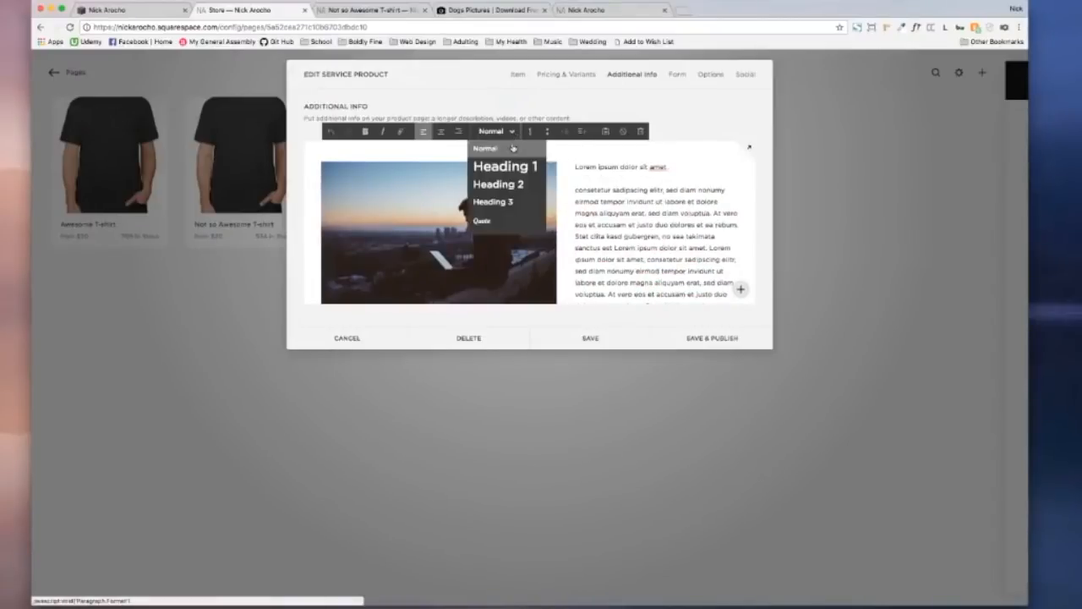
click(519, 170)
Step: Break the text into new paragraphs at 'At vero eos' and 'et ea rebum.', applying Heading 3
scroll(676, 204, down, 3)
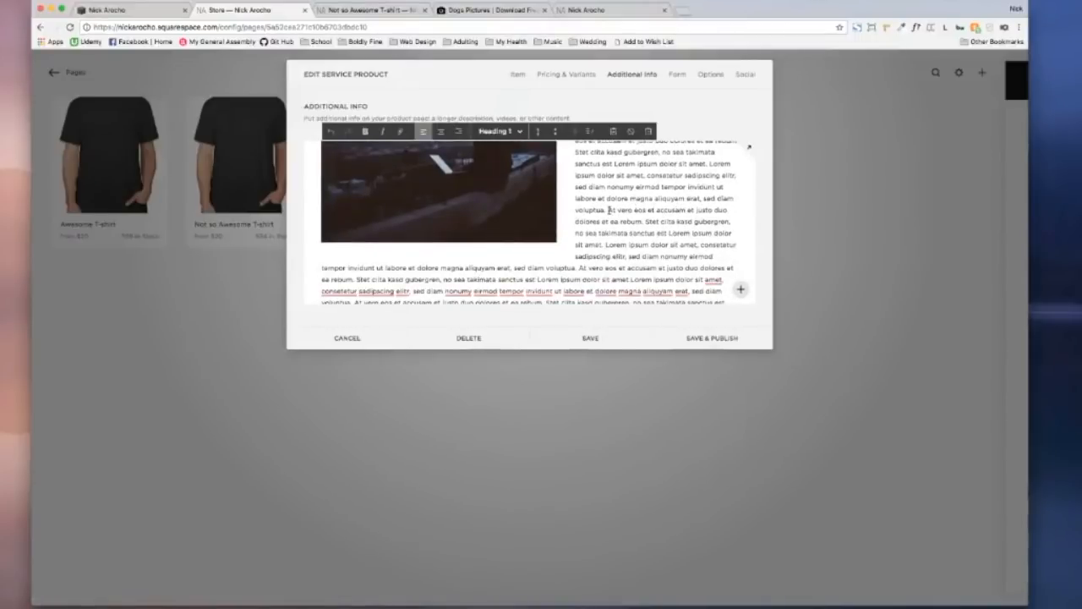
click(607, 210)
key(Return)
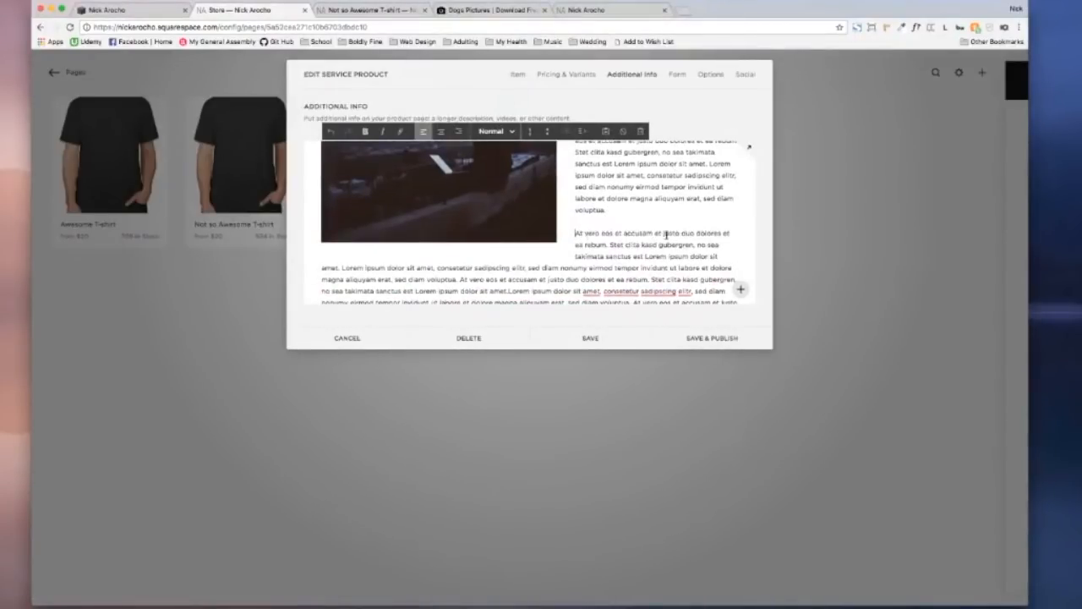
click(725, 233)
key(Return)
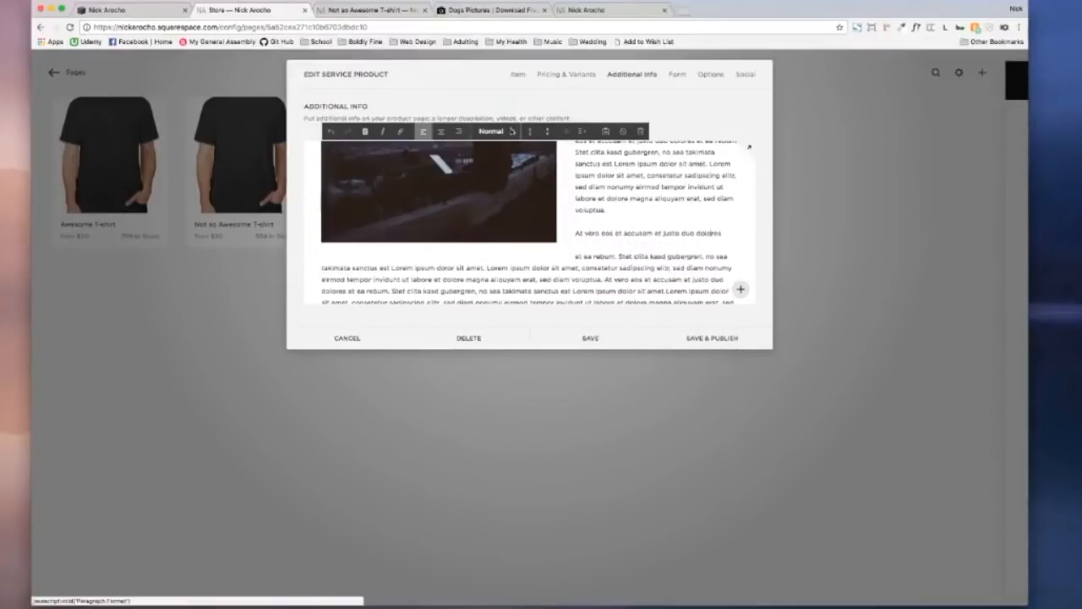
click(502, 131)
click(510, 204)
scroll(624, 210, down, 5)
scroll(624, 210, up, 5)
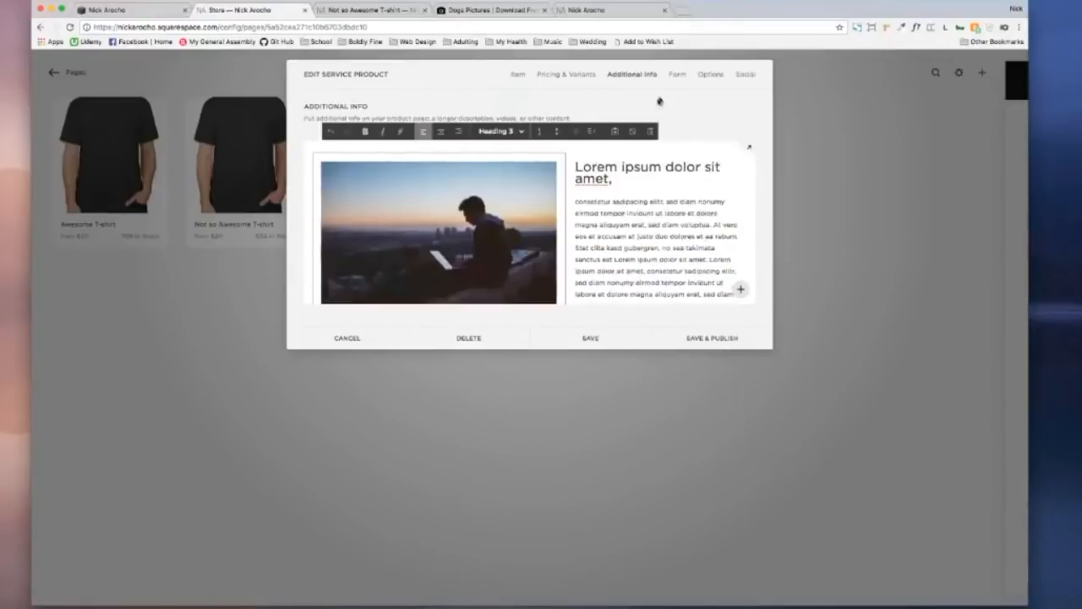
click(677, 76)
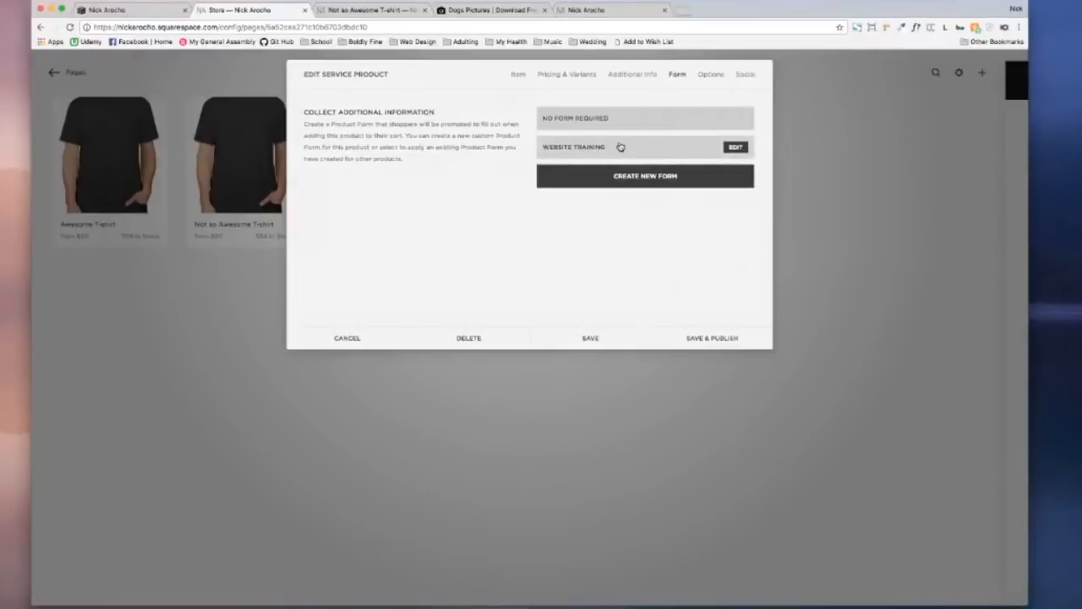
Step: Create a new product form named 'Computer Help' and list the field types to add
click(669, 183)
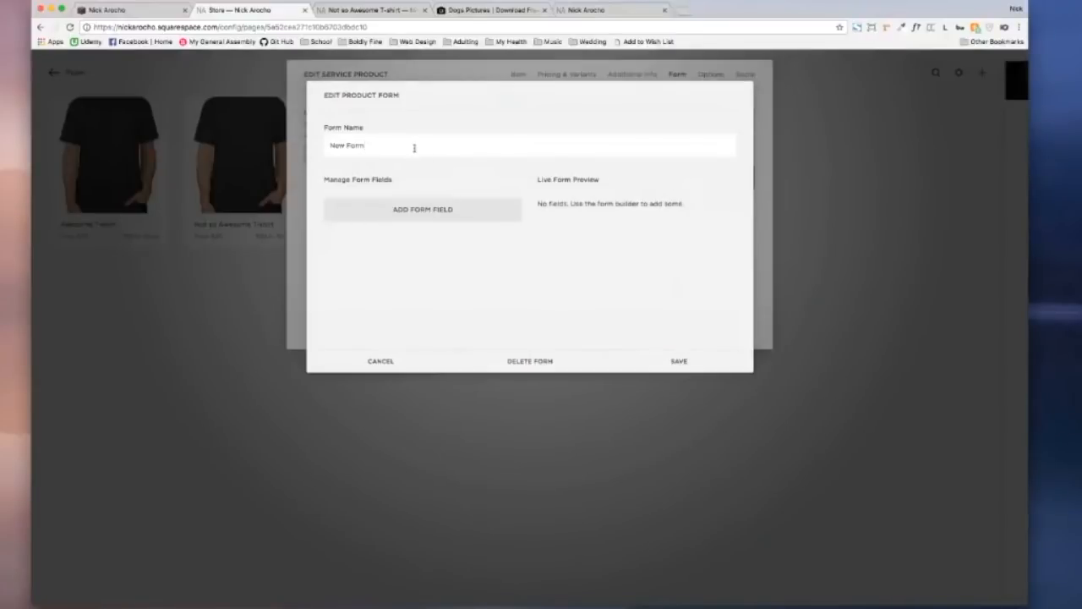
triple_click(344, 146)
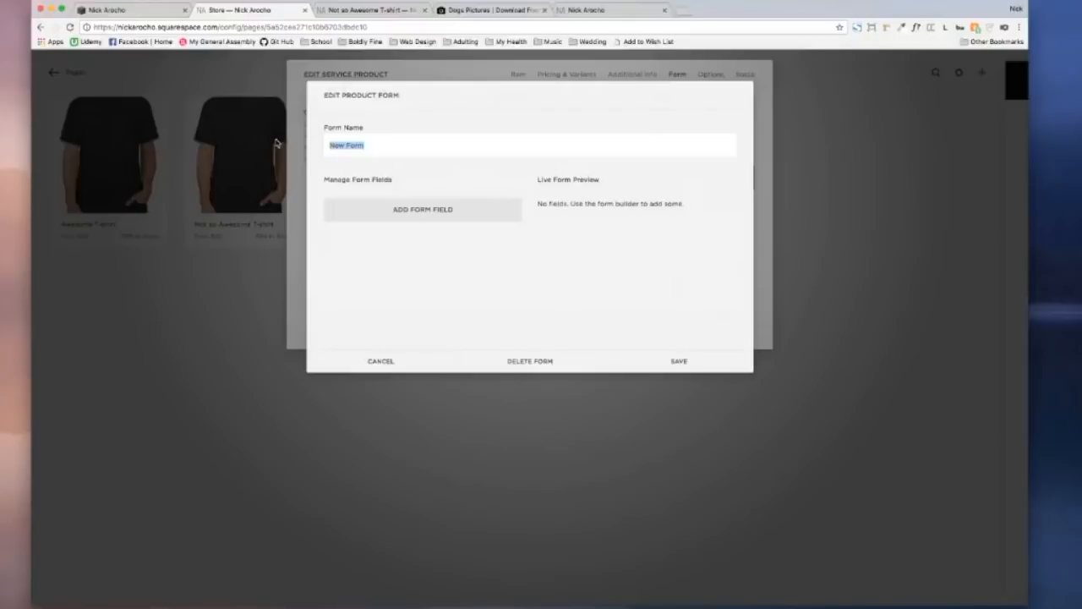
text(Computer Help)
click(406, 213)
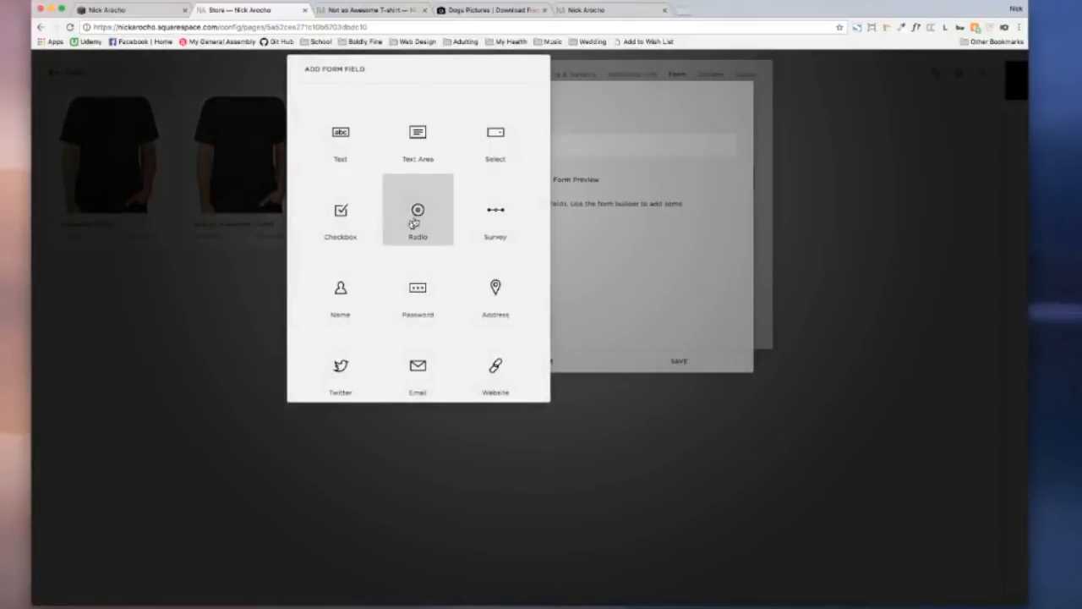
Step: Add a required name field labelled 'What's your name?' with the description 'Your name... duh'
click(360, 289)
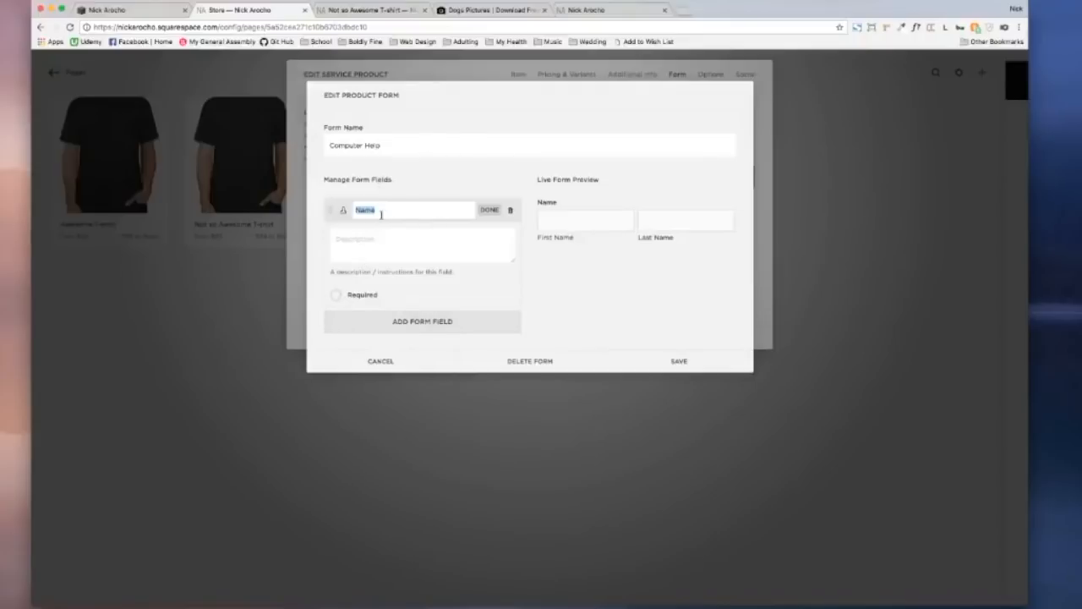
key(BackSpace)
key(BackSpace)
text(What's your n)
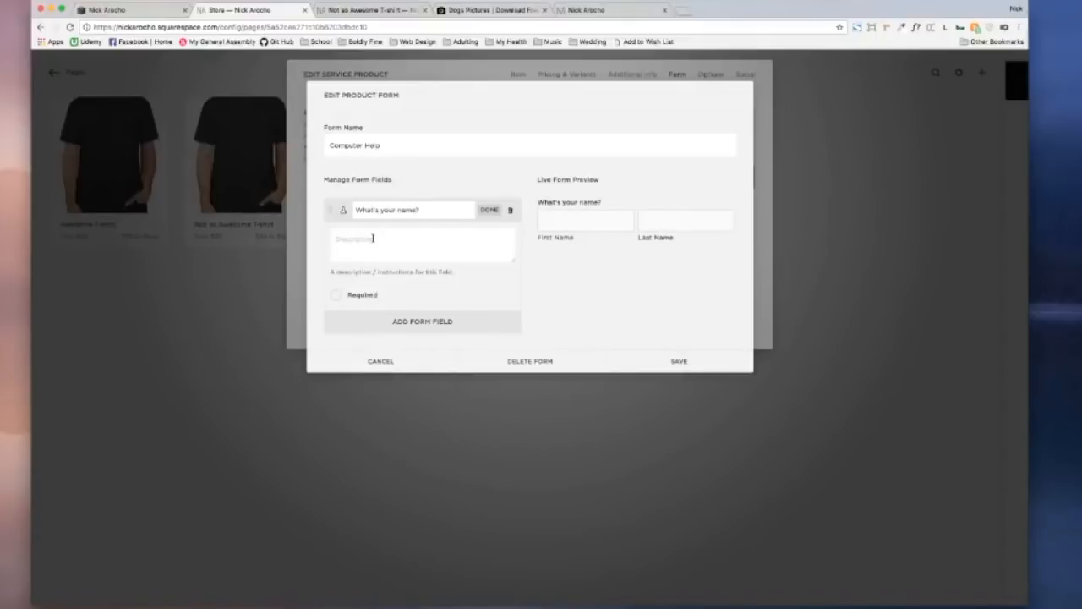
click(373, 238)
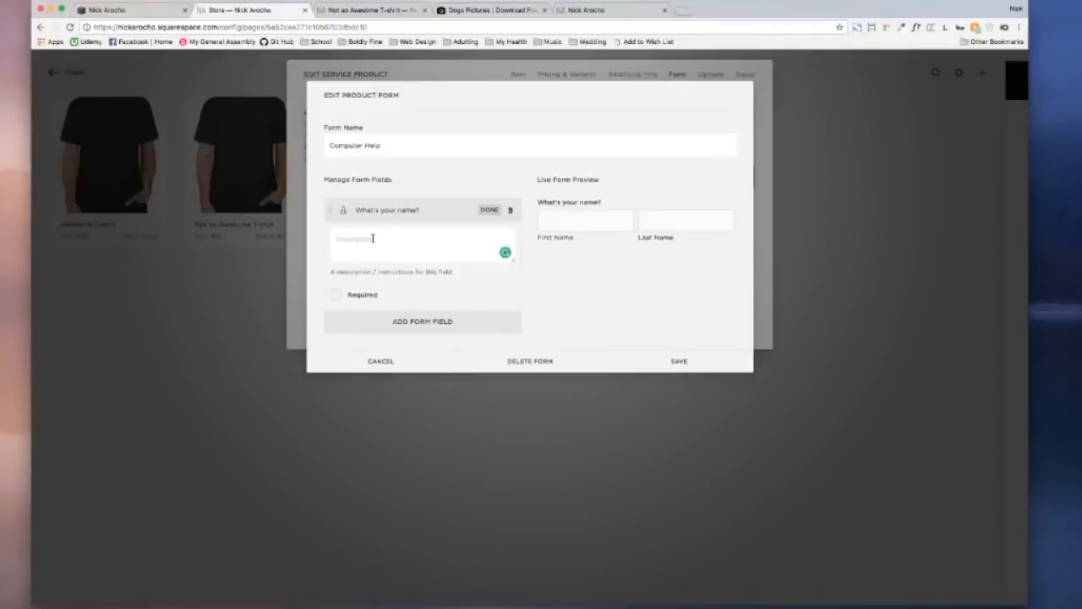
text(Your name)
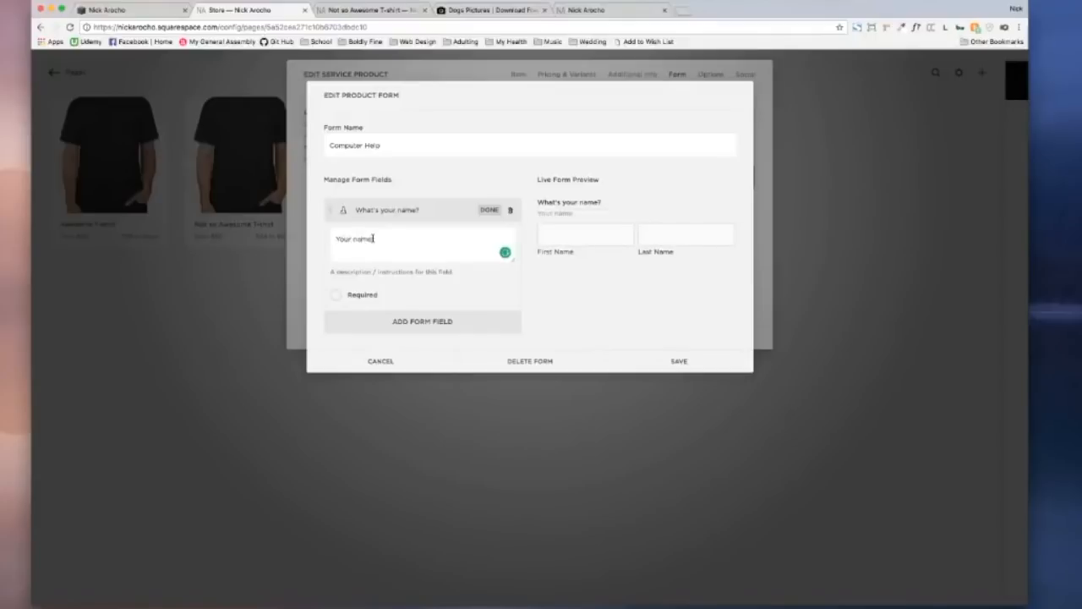
text(... duh.)
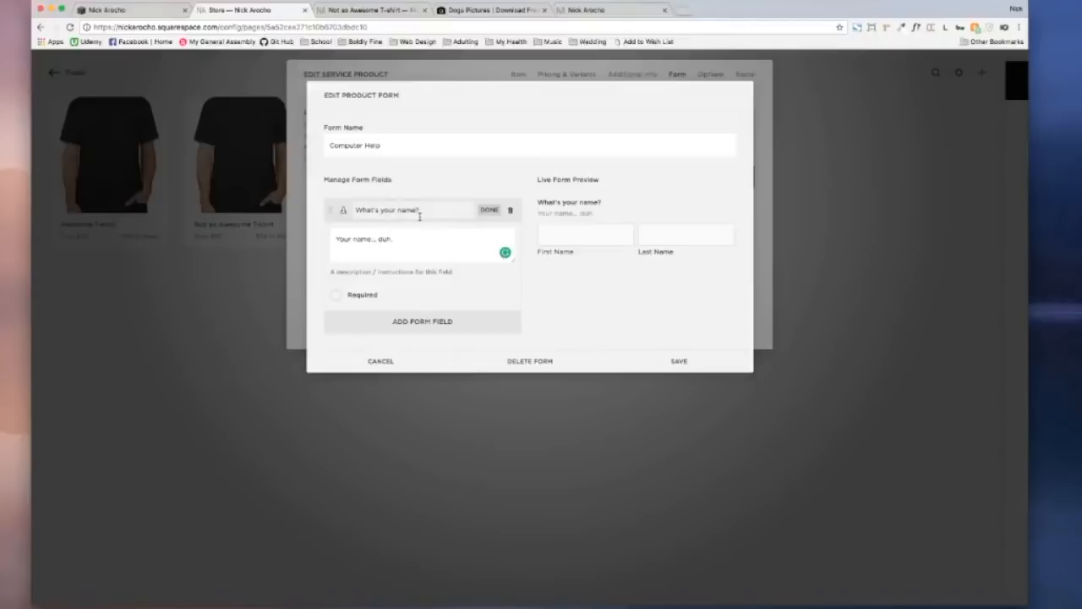
click(336, 295)
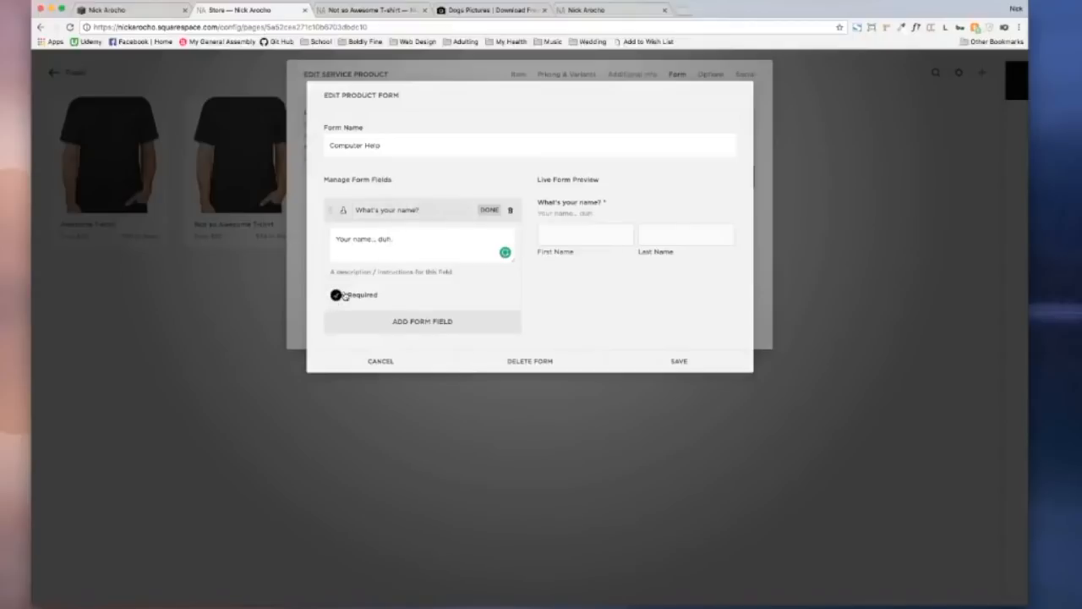
Step: Add an Email field to the form and make it required
click(424, 320)
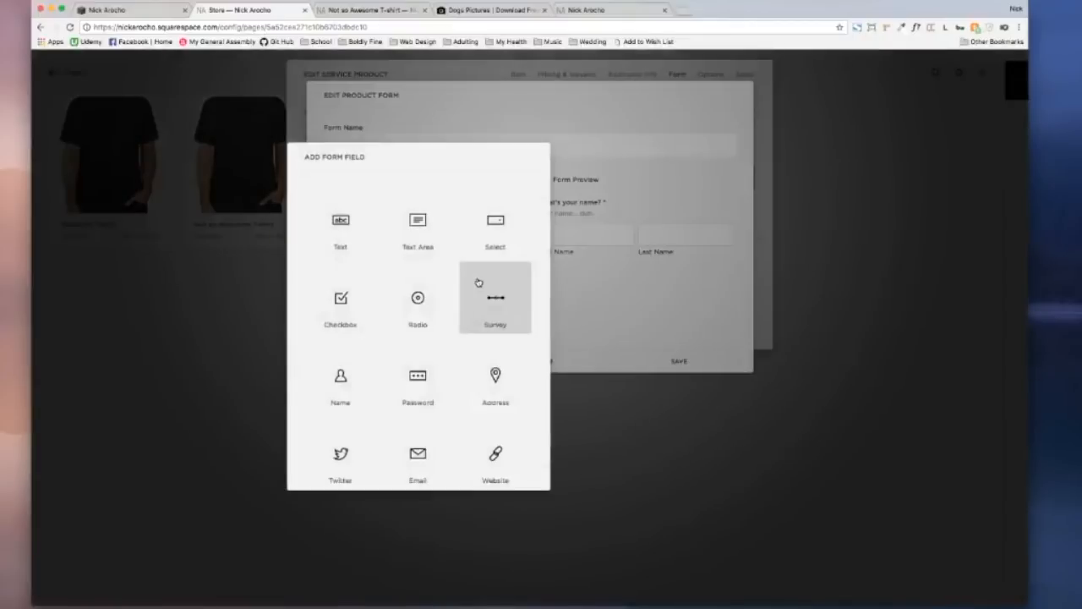
scroll(478, 283, down, 3)
scroll(478, 282, up, 2)
scroll(478, 282, down, 3)
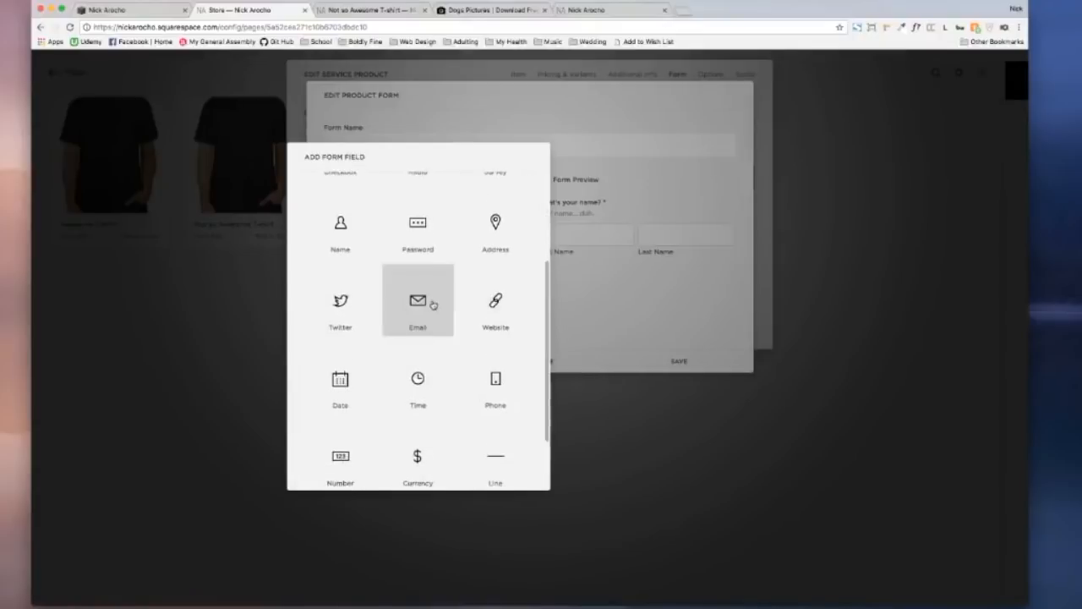
click(433, 304)
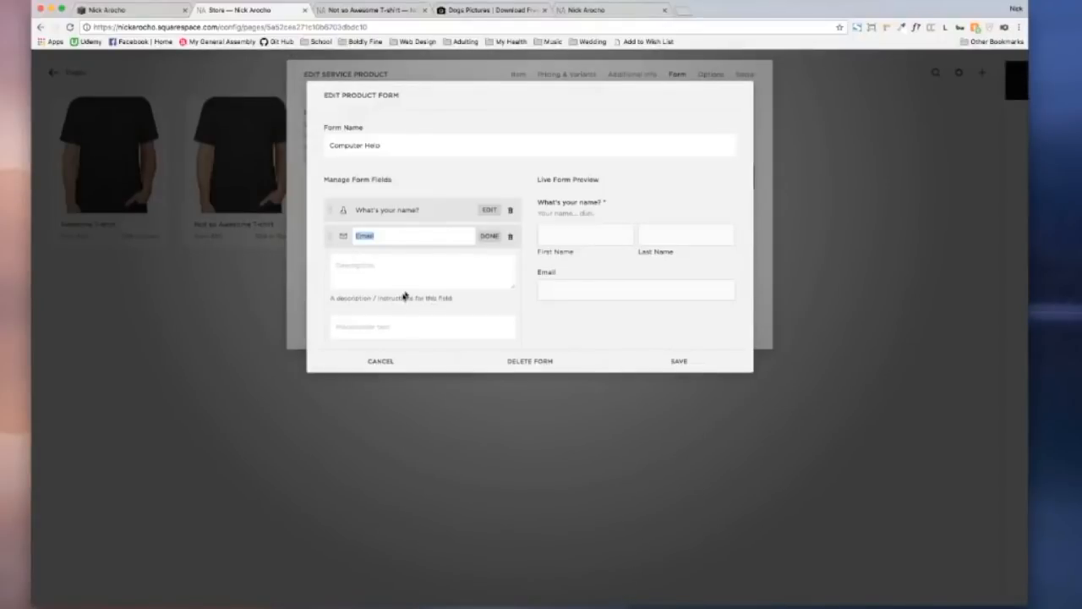
click(489, 236)
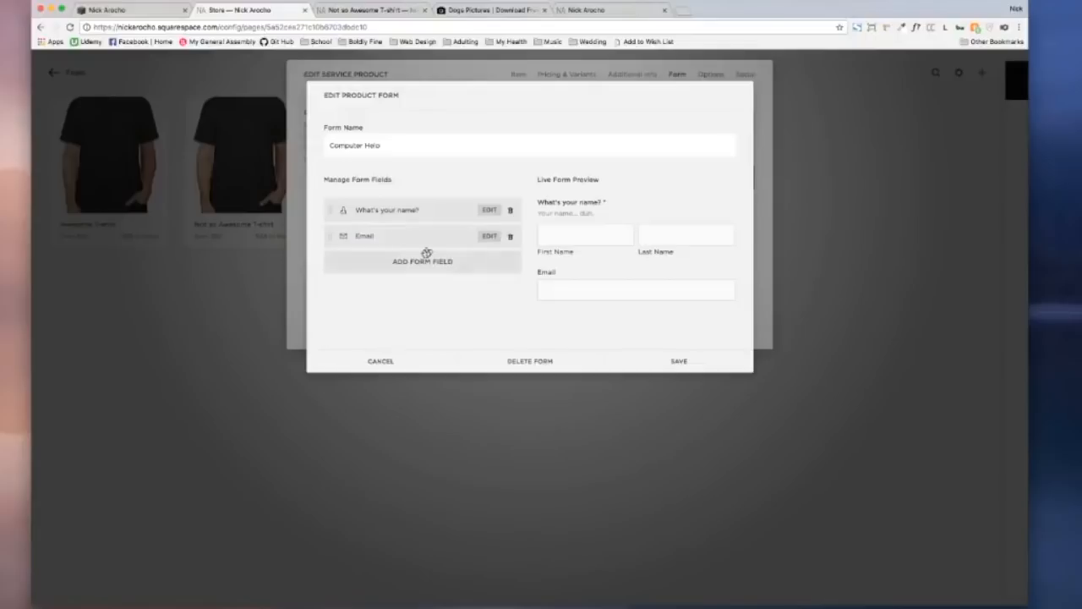
click(421, 236)
click(489, 235)
scroll(466, 250, down, 1)
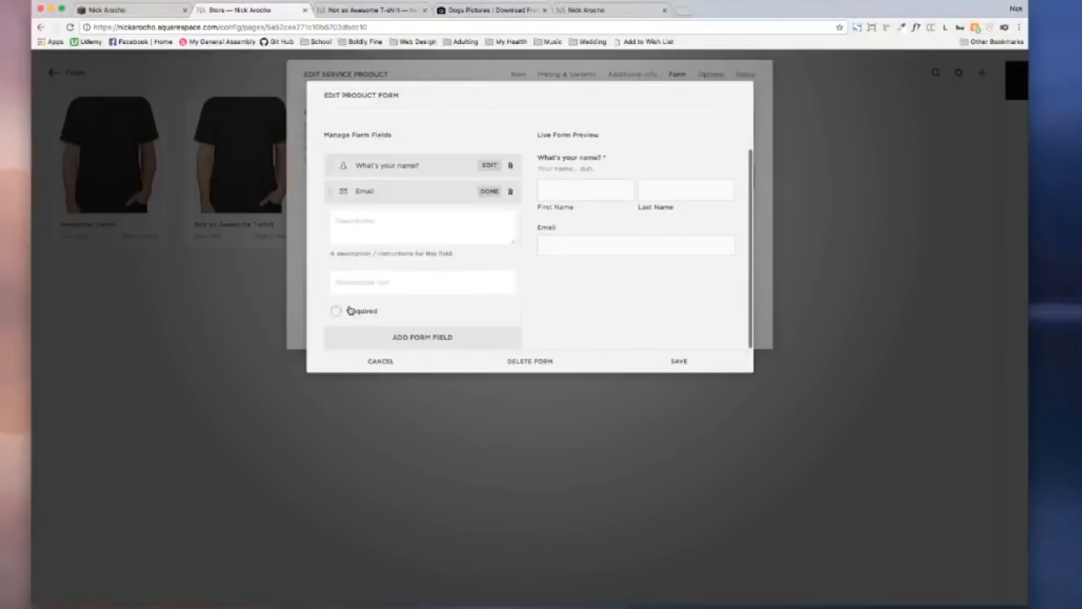
click(335, 311)
click(400, 336)
scroll(400, 329, down, 1)
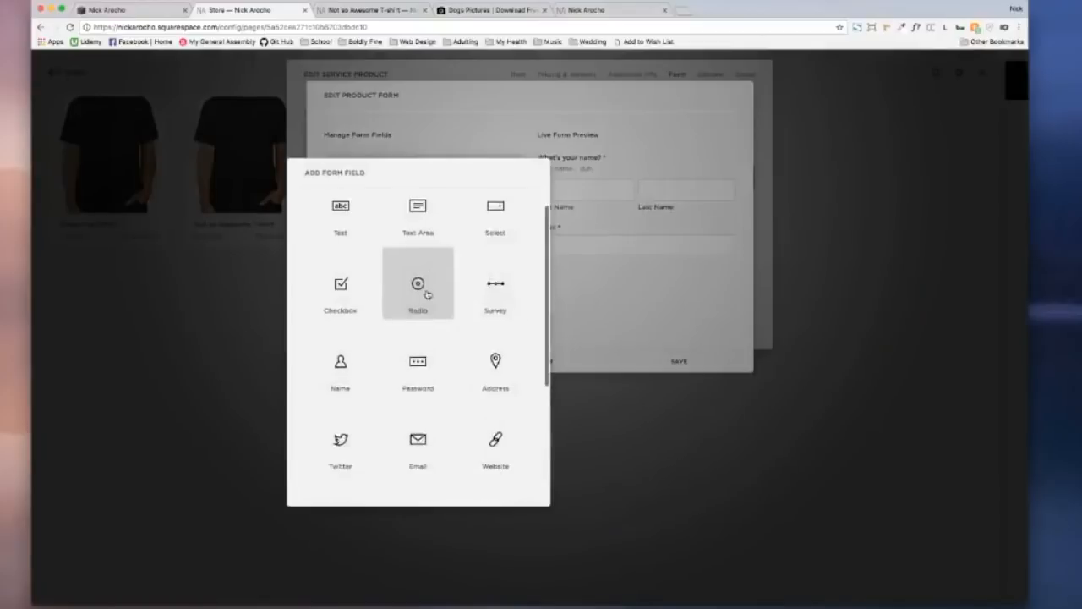
Step: Add a dropdown asking 'How many pages will your site be?' with options 1 to 10+
click(486, 213)
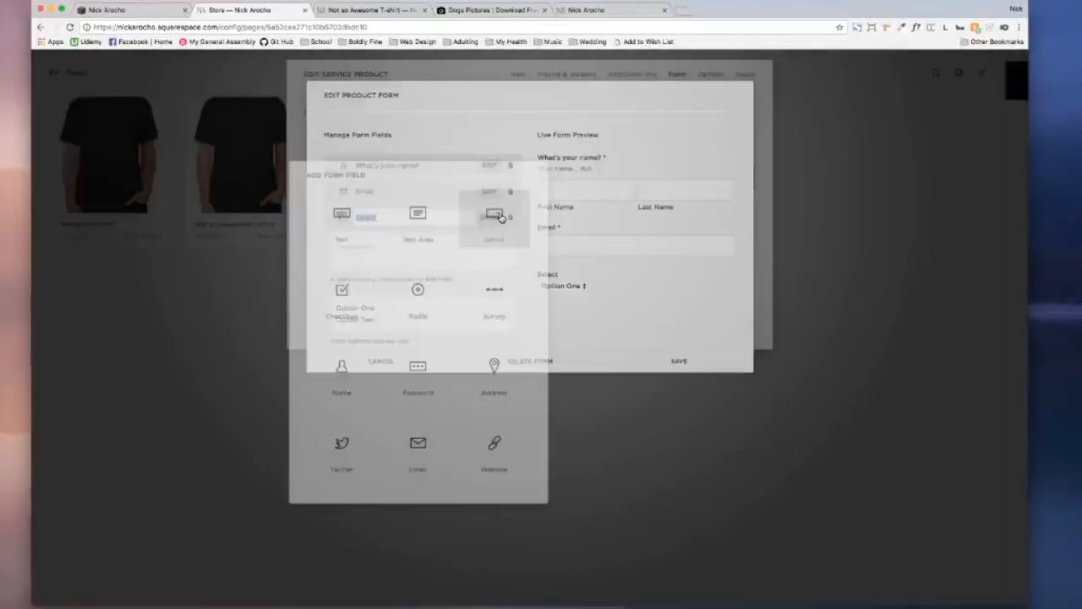
text(How many pages will your site be?)
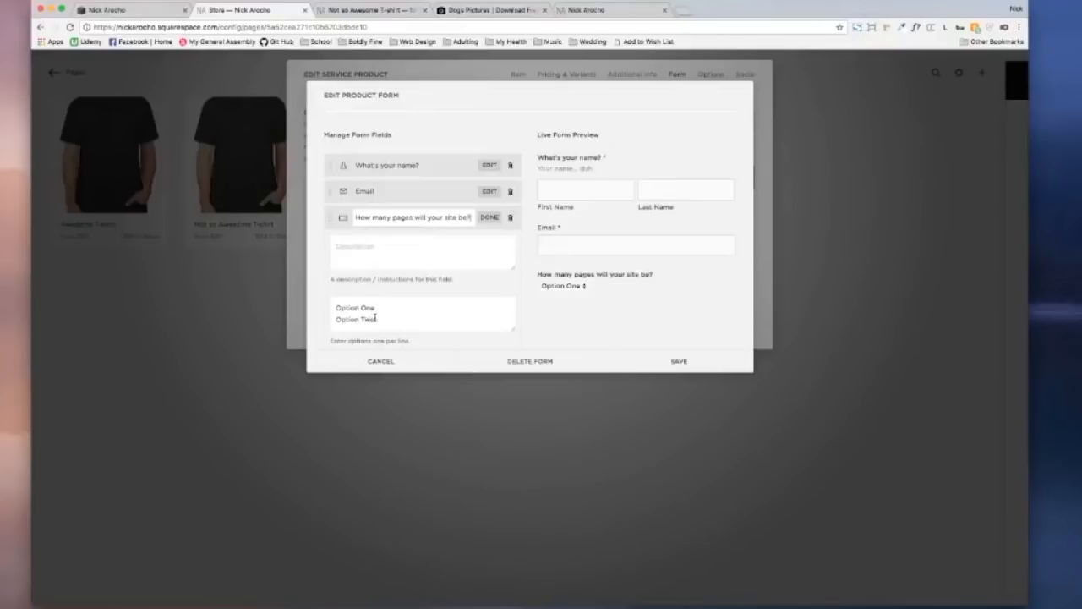
click(374, 318)
key(super+a)
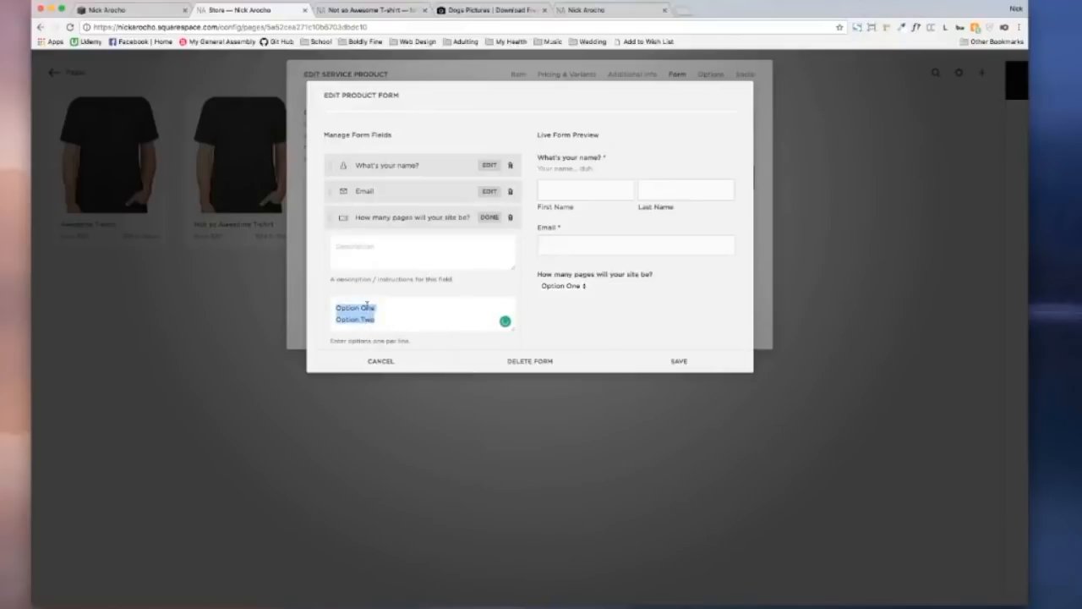
text(1)
key(Return)
text(10)
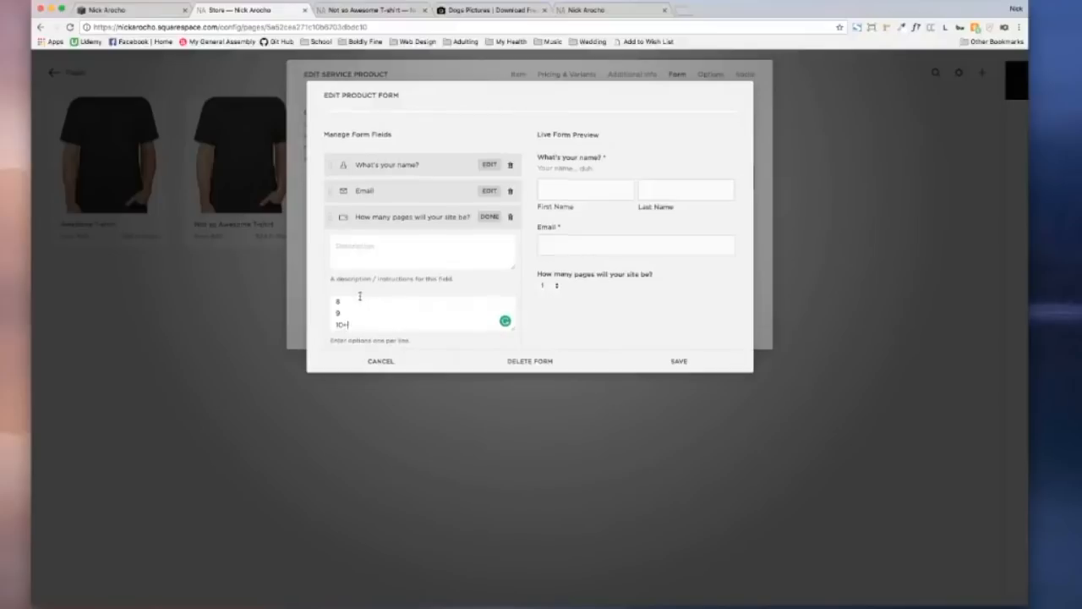
text(+)
Step: Give the dropdown the note 'Only if you chose "Web-Design"' and save the Computer Help form
scroll(358, 296, down, 2)
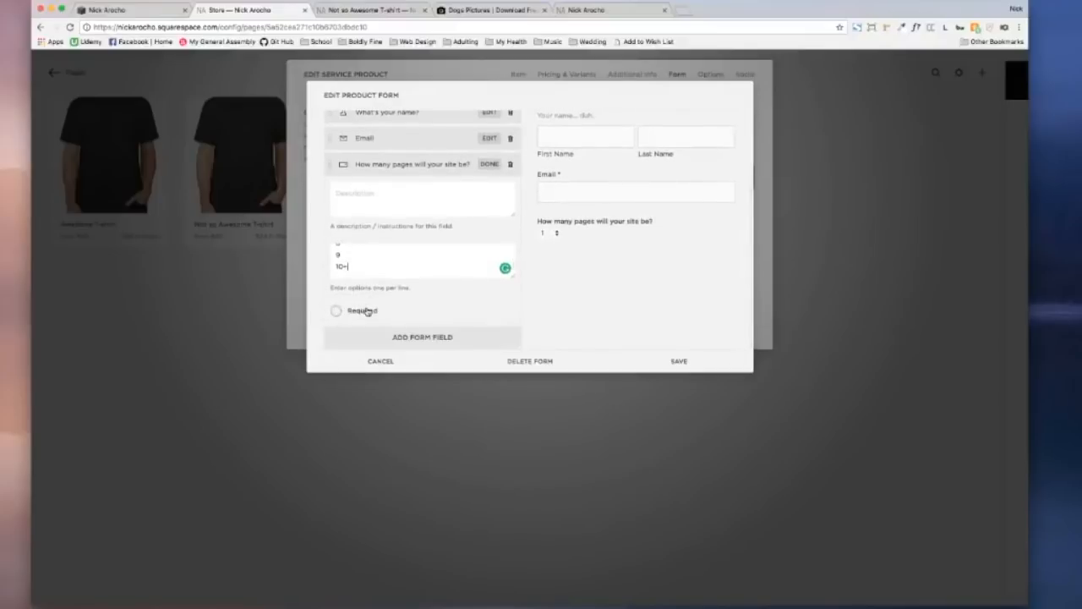
click(392, 200)
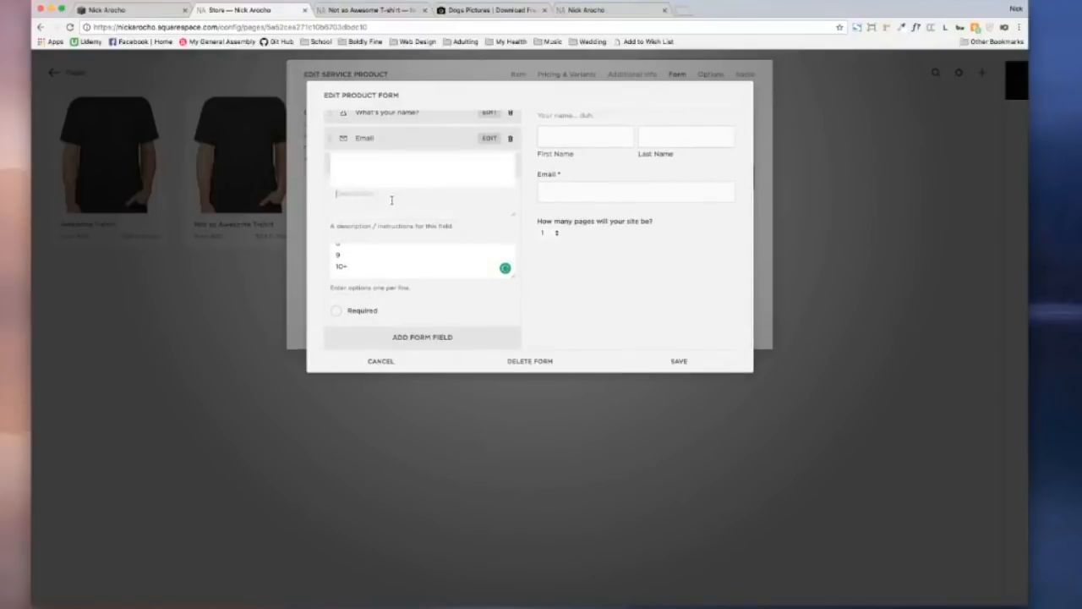
text(Only if)
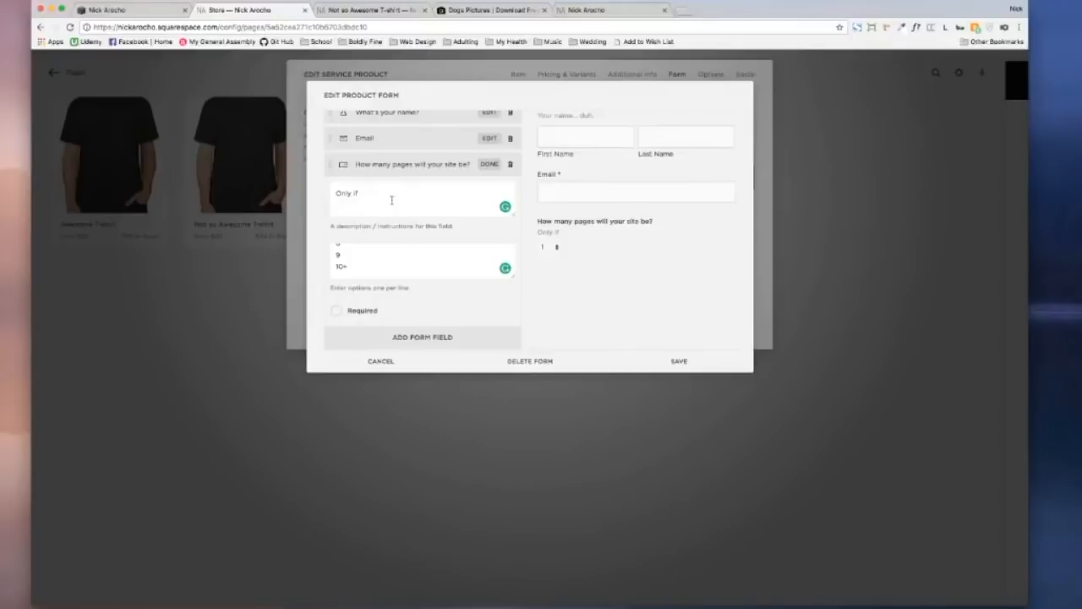
text(you chose "Web-Design)
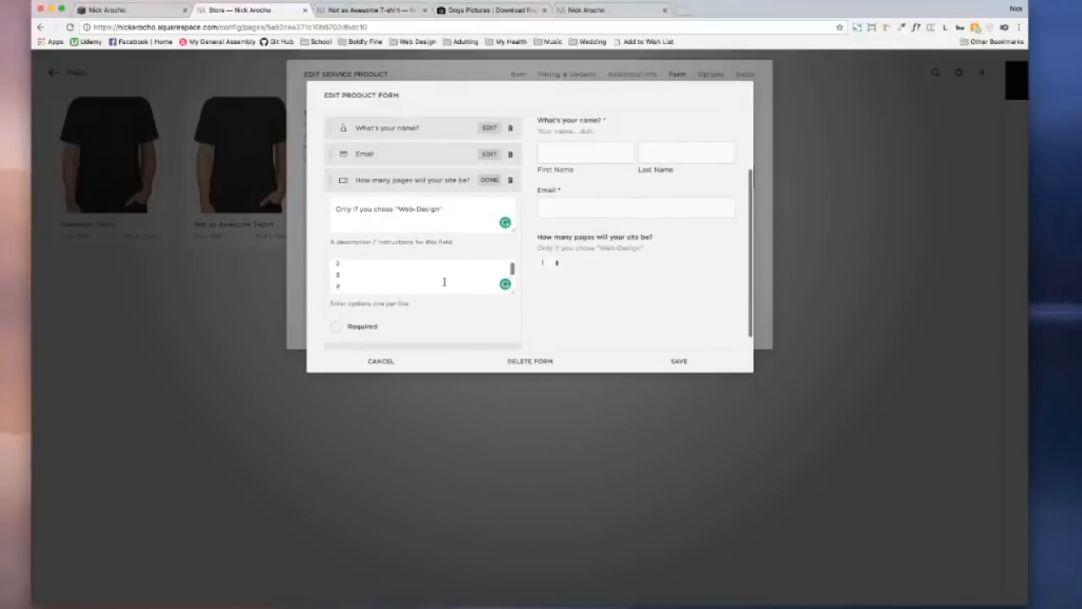
click(688, 364)
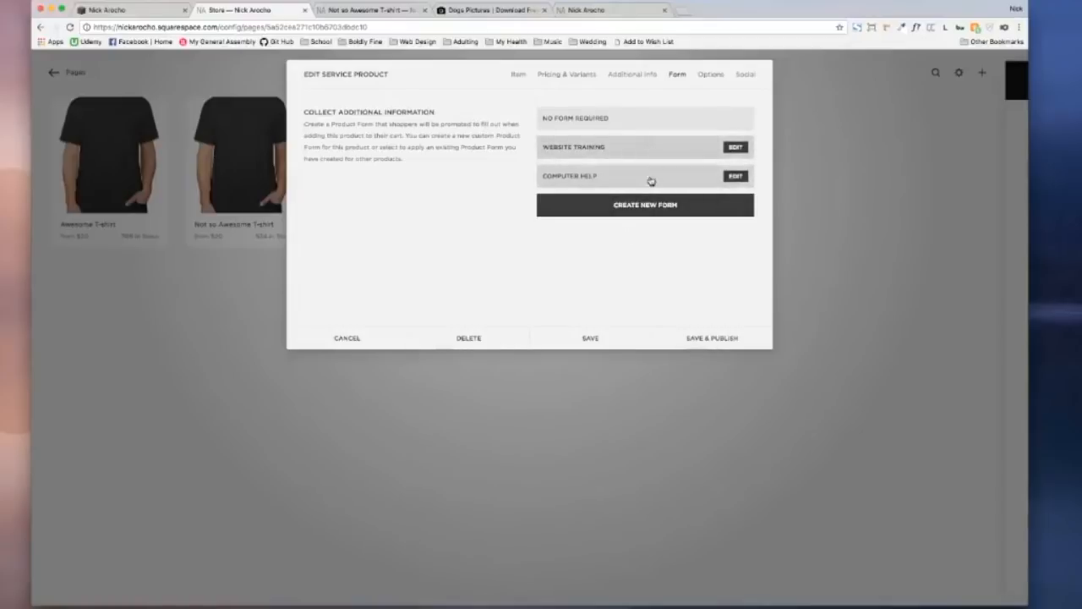
Step: Review the product's Options and Social settings, then save and publish Computer Services
click(706, 75)
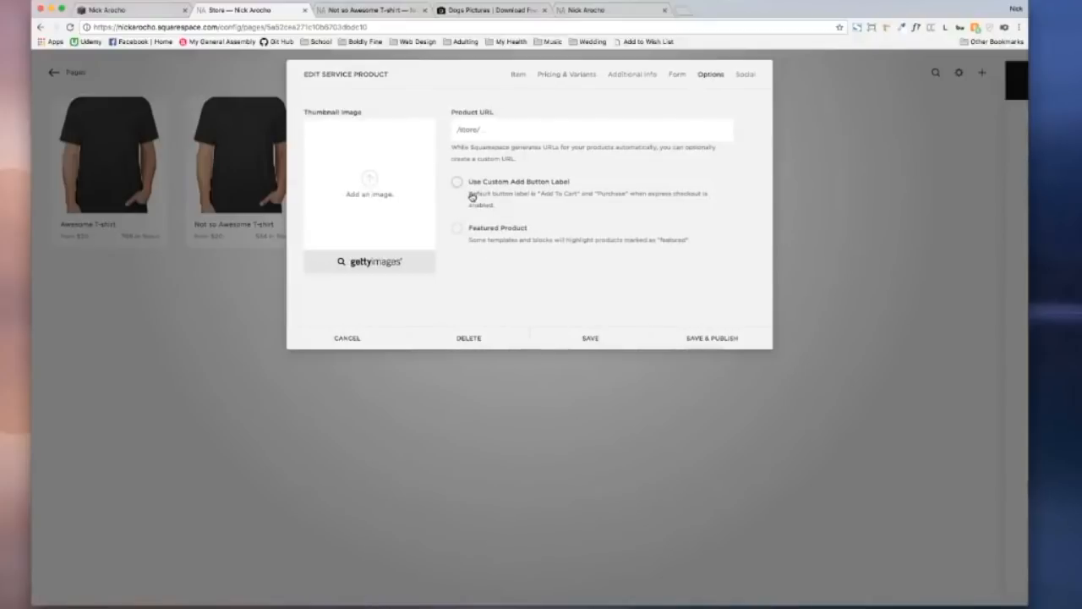
click(747, 81)
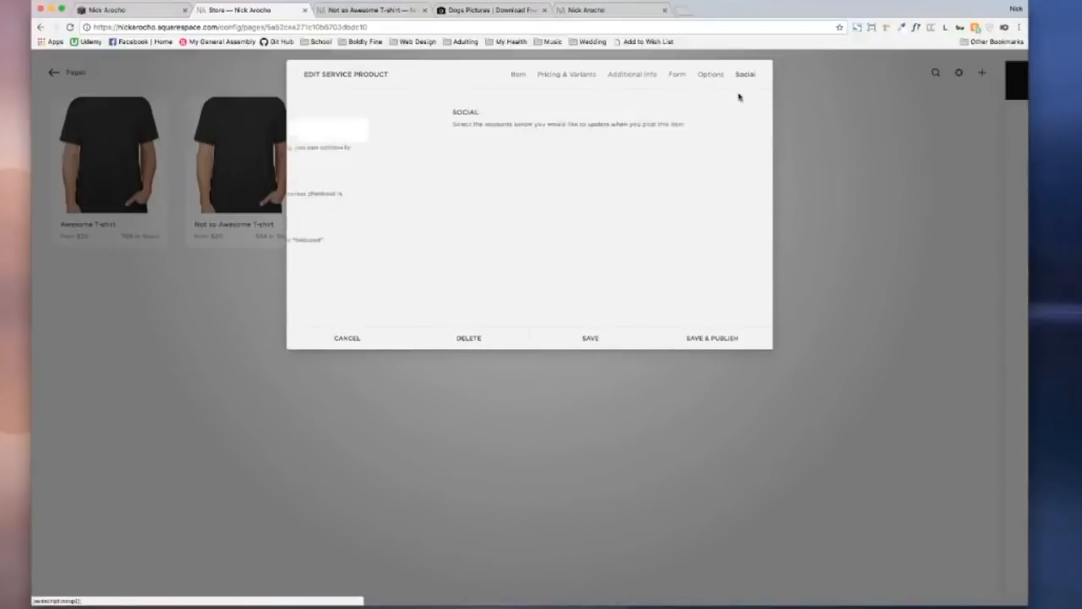
click(712, 85)
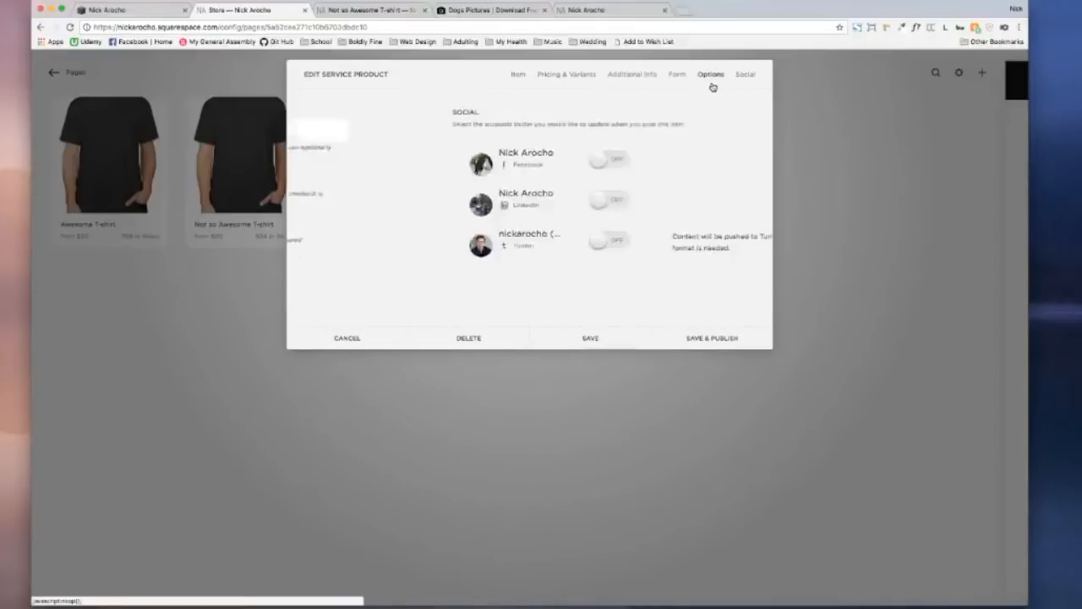
click(735, 341)
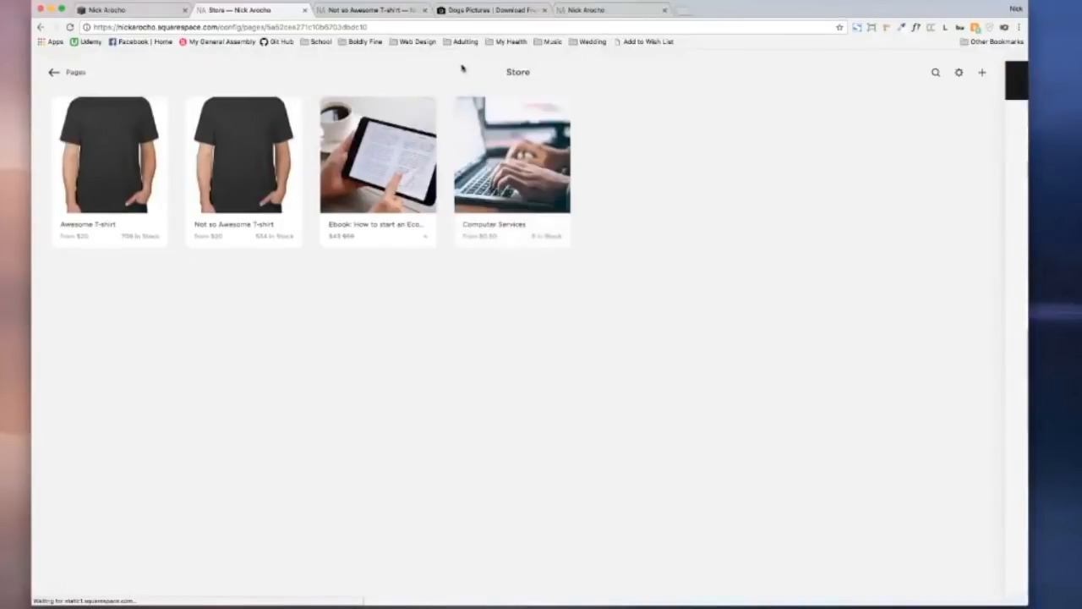
Step: Go from the Not so Awesome T-shirt page to the live store's main page
click(342, 10)
key(super+r)
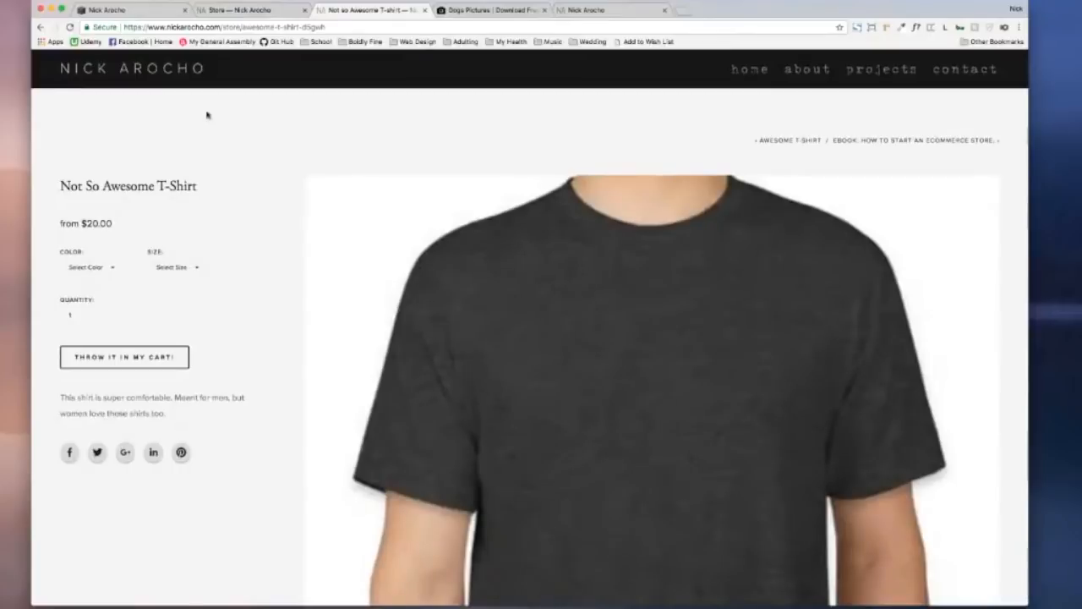
drag(331, 27, 243, 30)
key(BackSpace)
key(Return)
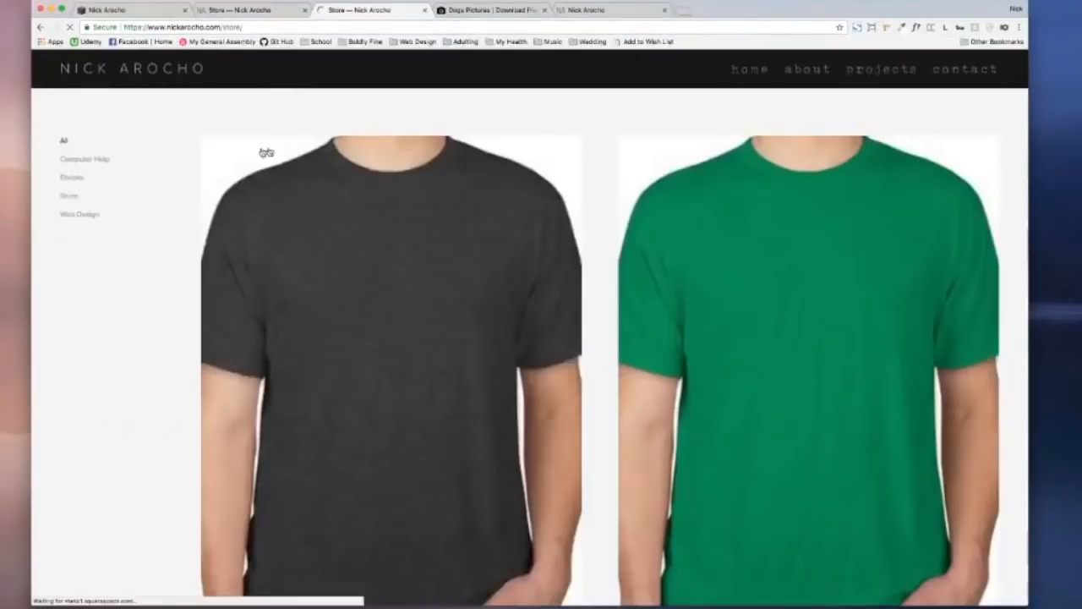
scroll(162, 148, down, 2)
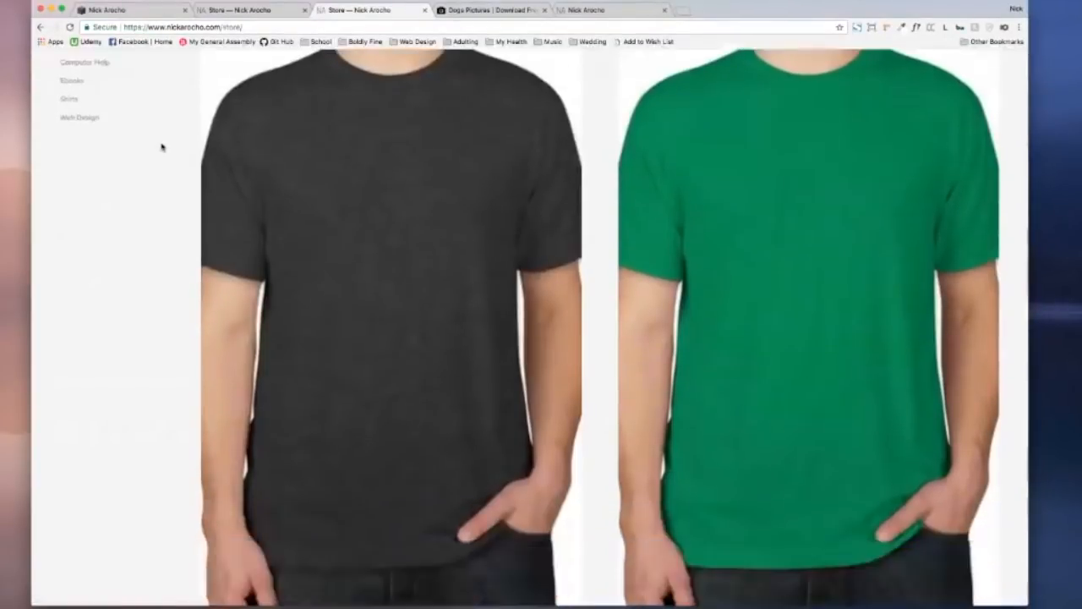
scroll(161, 147, up, 2)
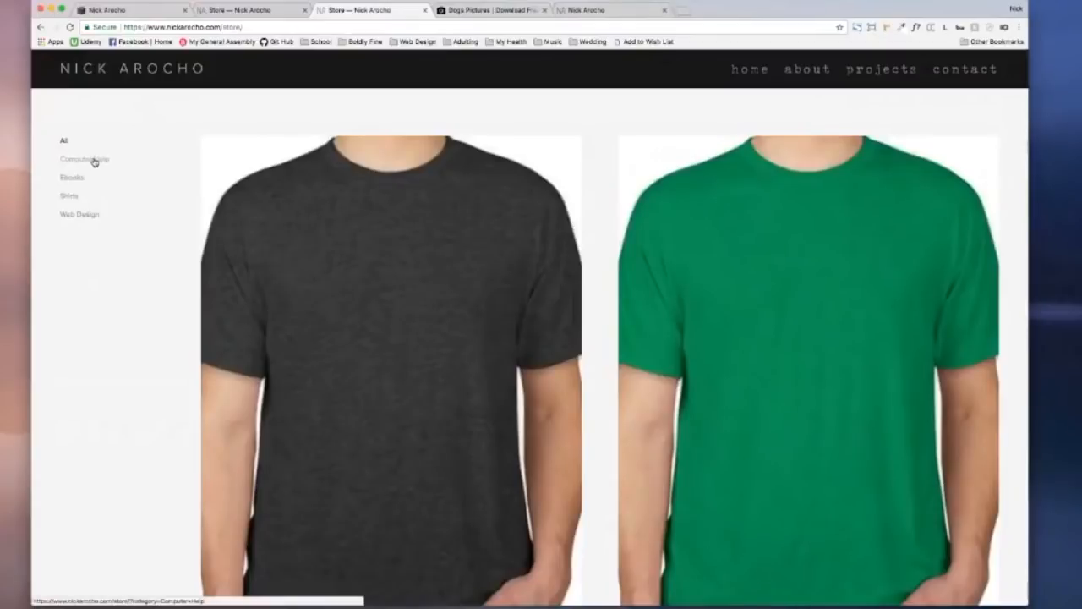
scroll(94, 147, down, 2)
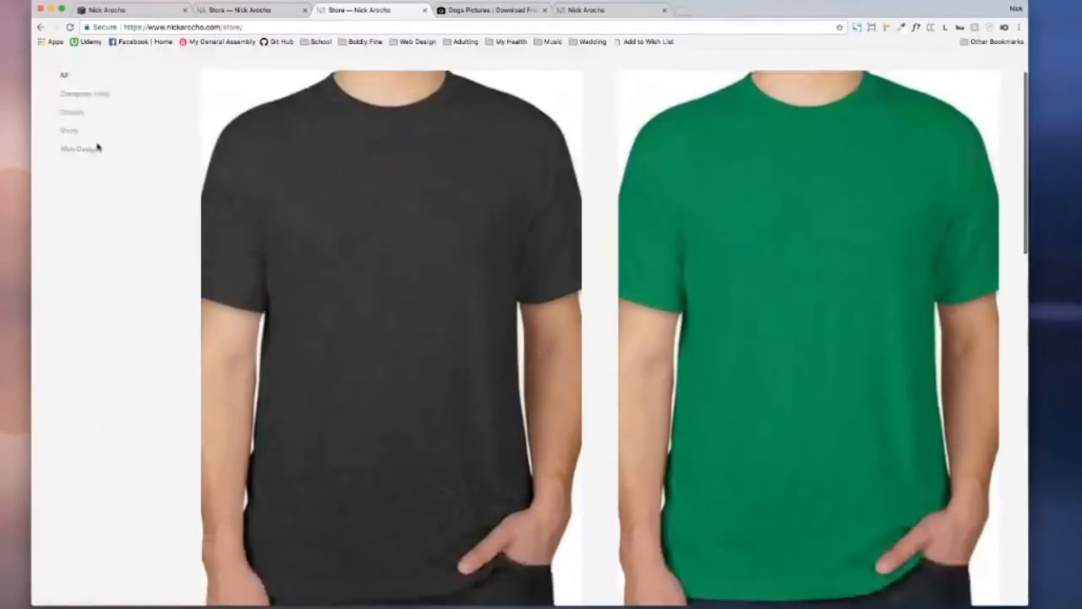
scroll(96, 145, up, 2)
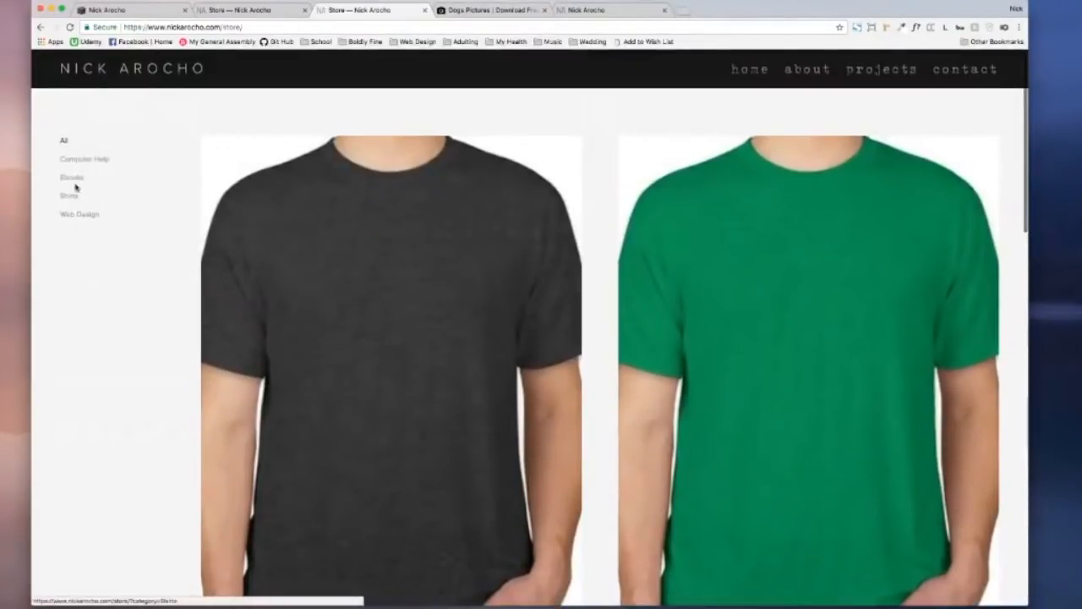
Step: Filter the store by Computer Help, Ebooks and Shirts, show All, then open the ebook
click(83, 161)
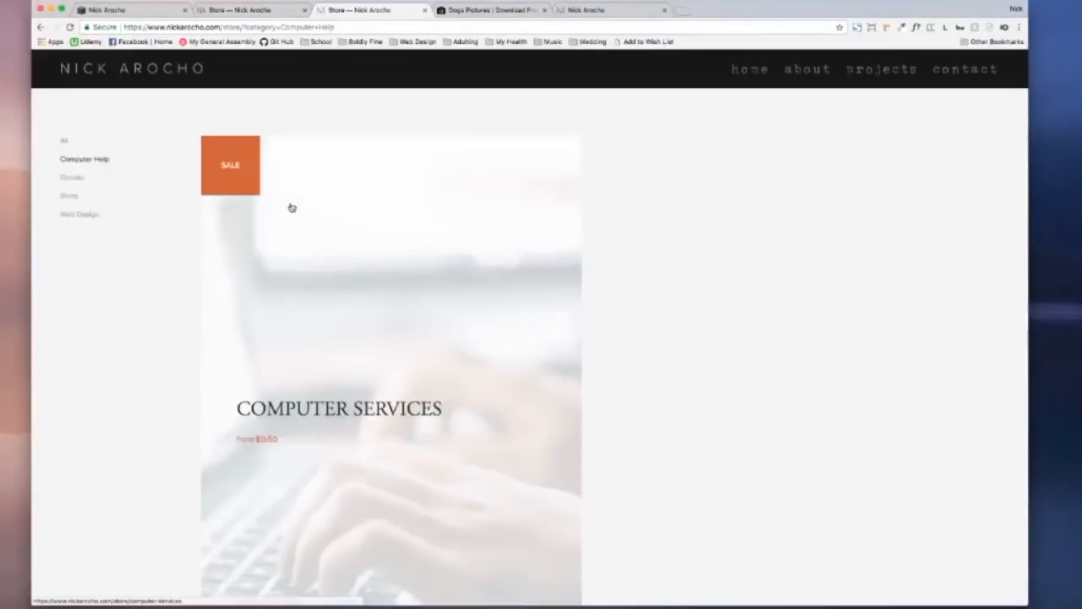
scroll(204, 242, down, 2)
scroll(204, 242, down, 1)
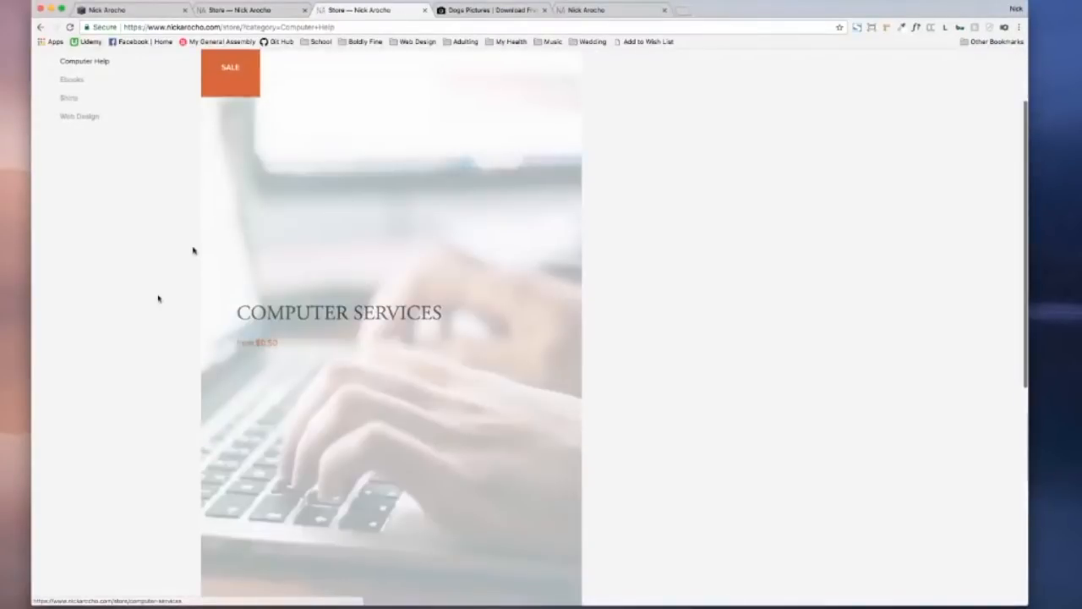
scroll(158, 298, up, 3)
click(75, 178)
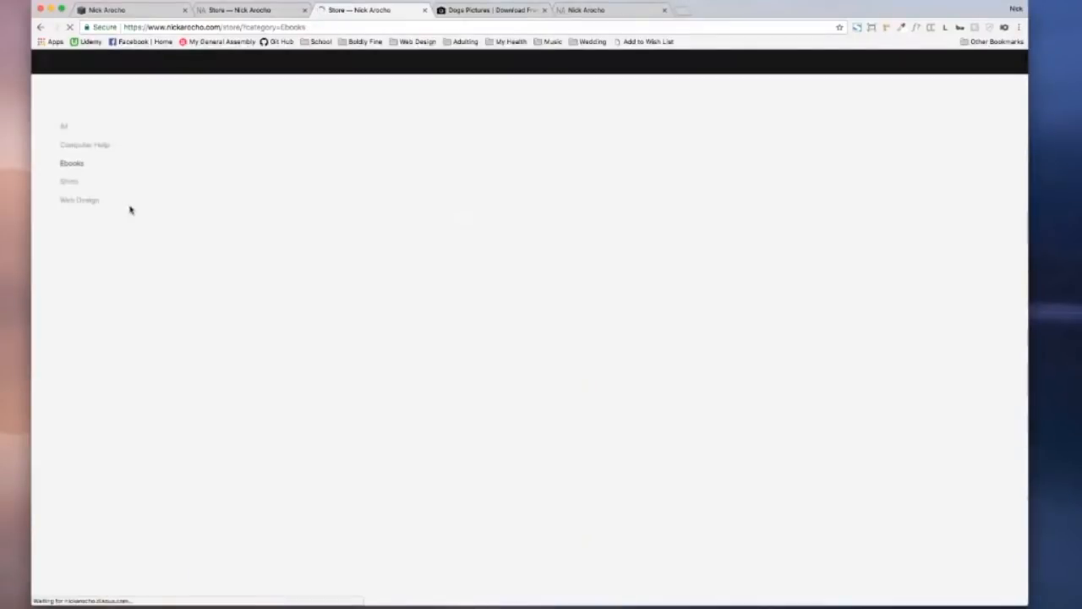
scroll(152, 208, down, 4)
scroll(152, 207, up, 4)
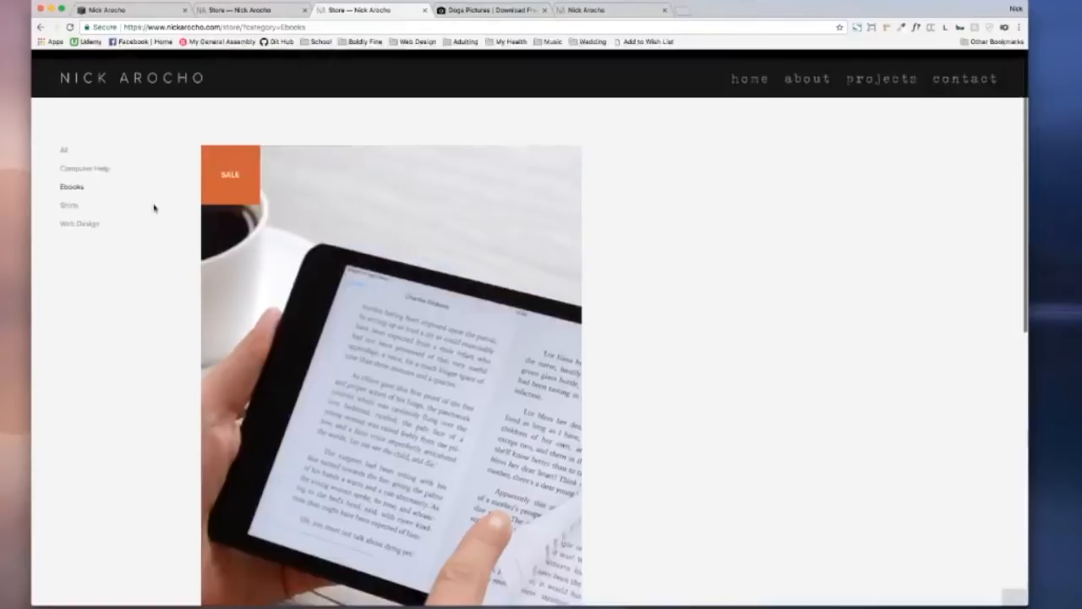
click(102, 205)
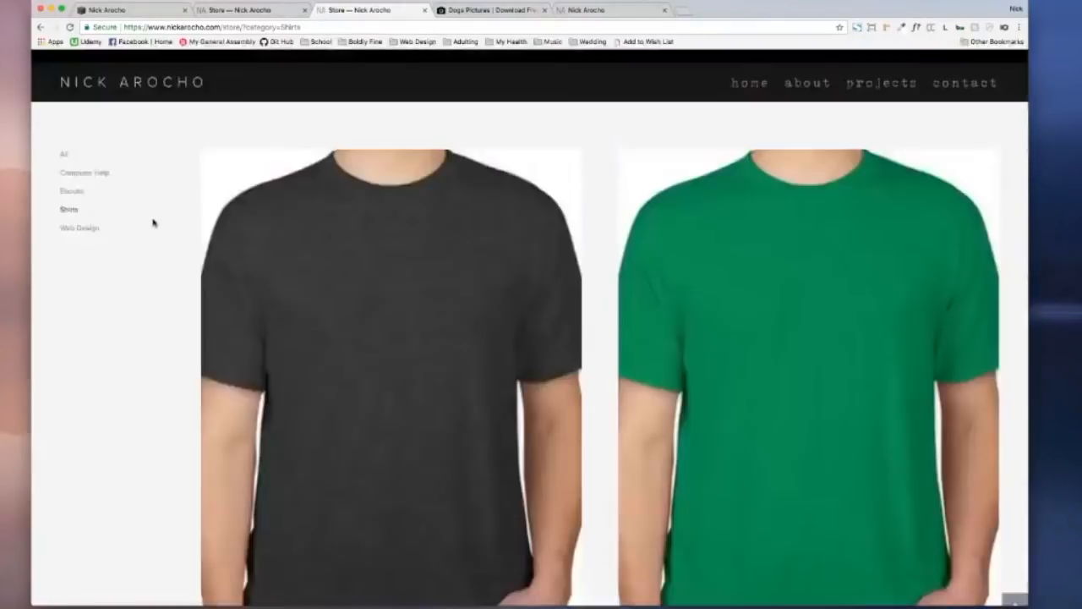
click(65, 142)
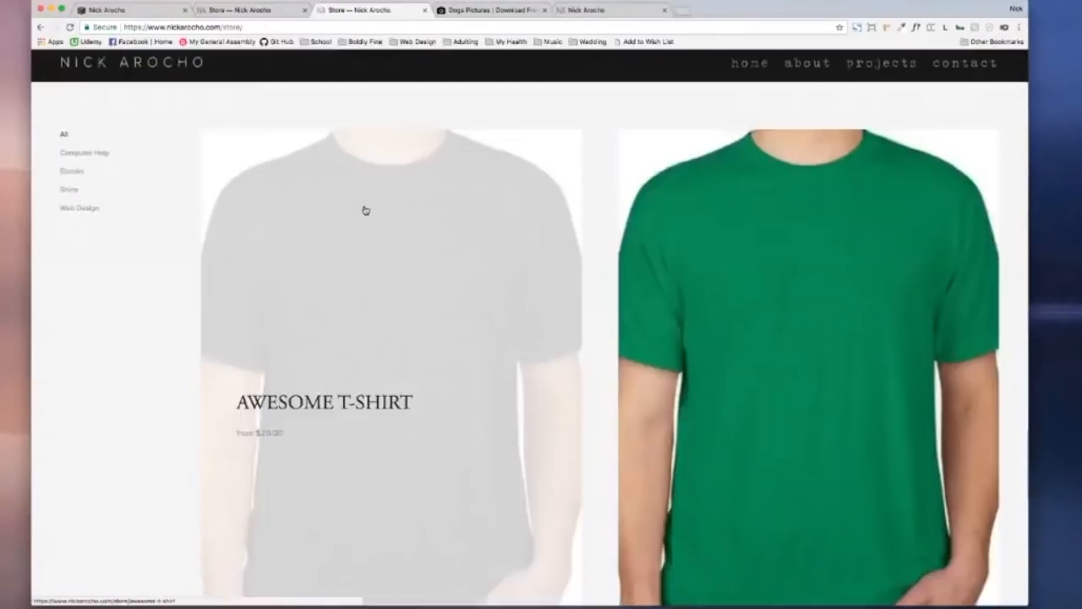
scroll(375, 209, down, 5)
scroll(374, 209, down, 3)
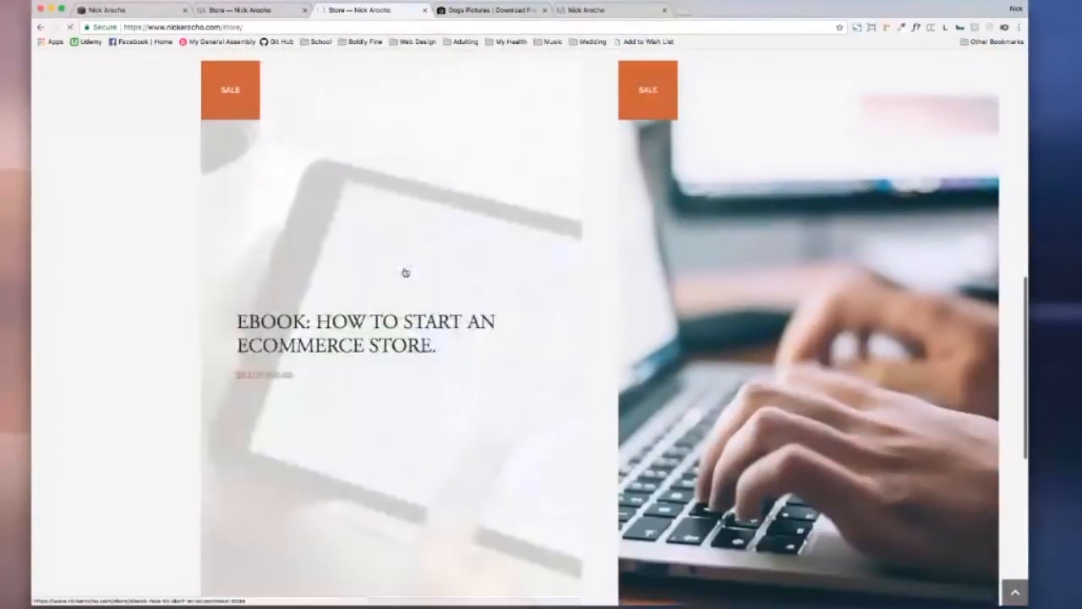
click(405, 272)
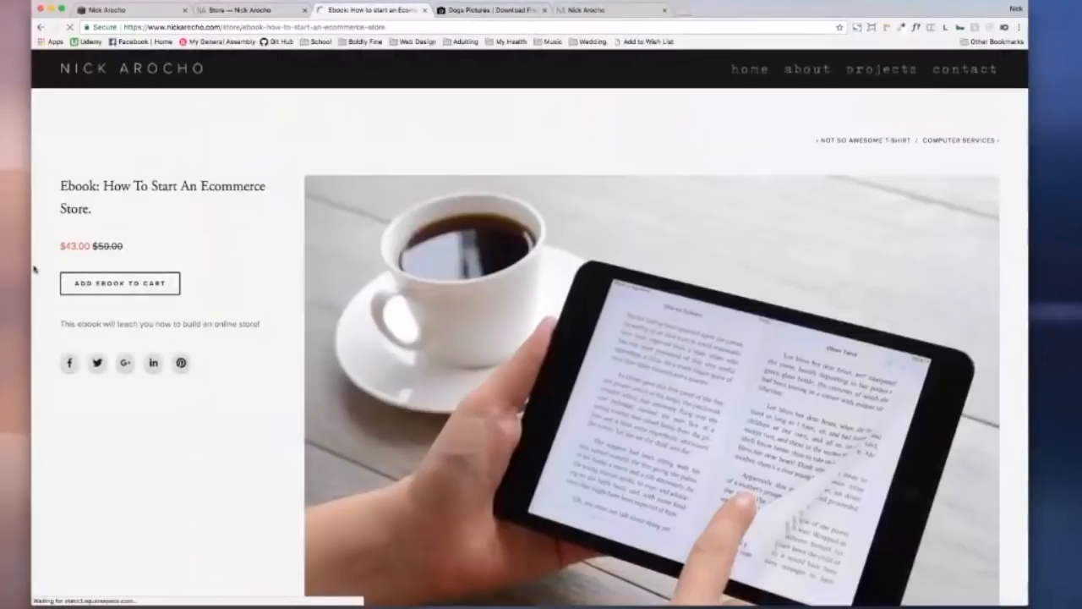
Step: Add 'Ebook: How To Start An Ecommerce Store' to the cart and return to the store listing
drag(60, 246, 125, 247)
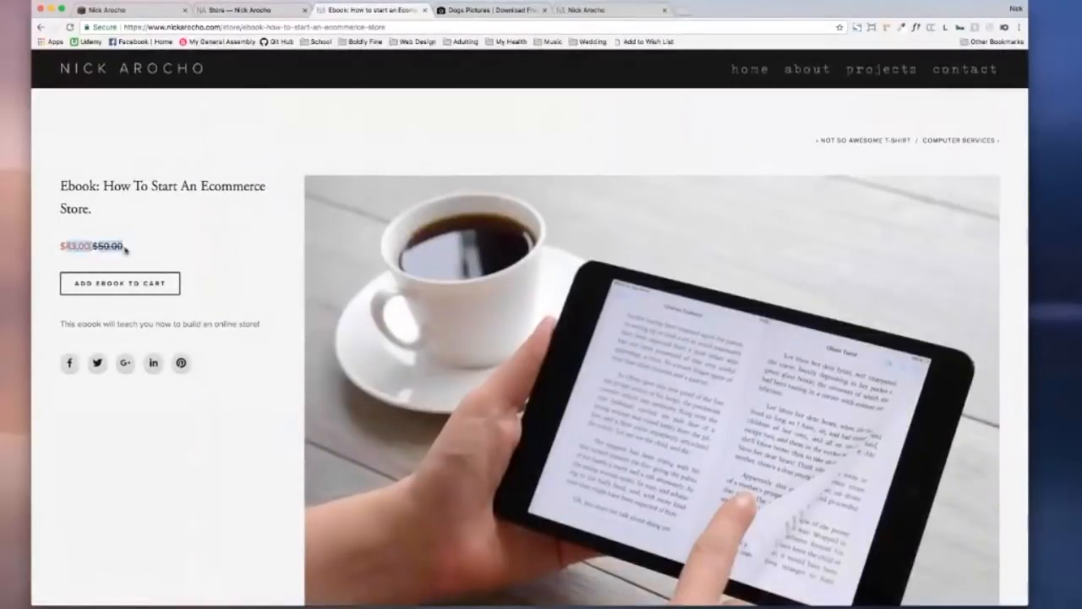
click(127, 249)
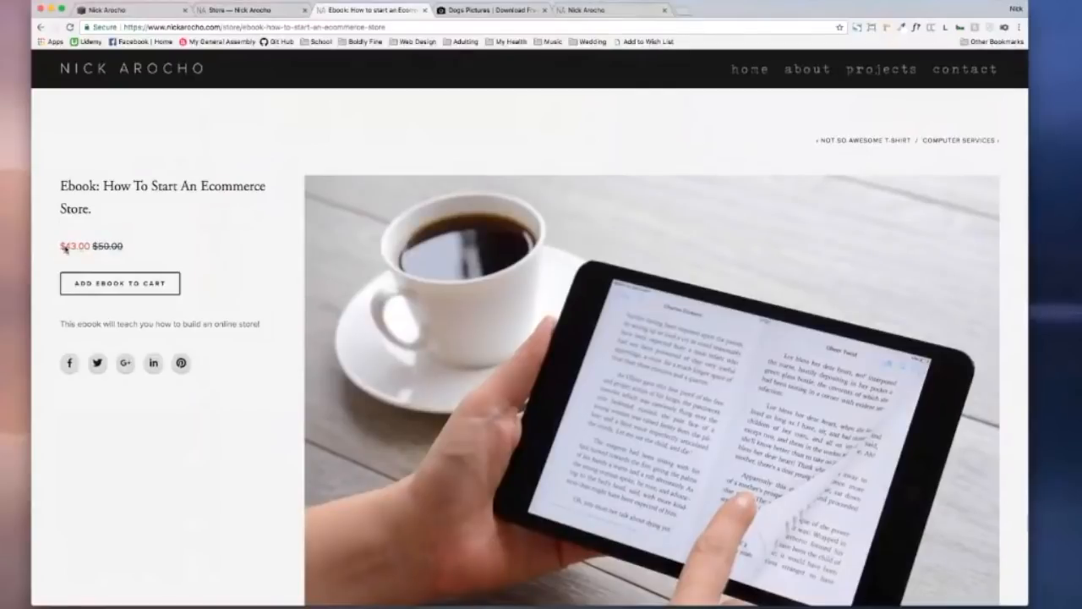
click(151, 288)
scroll(638, 166, down, 10)
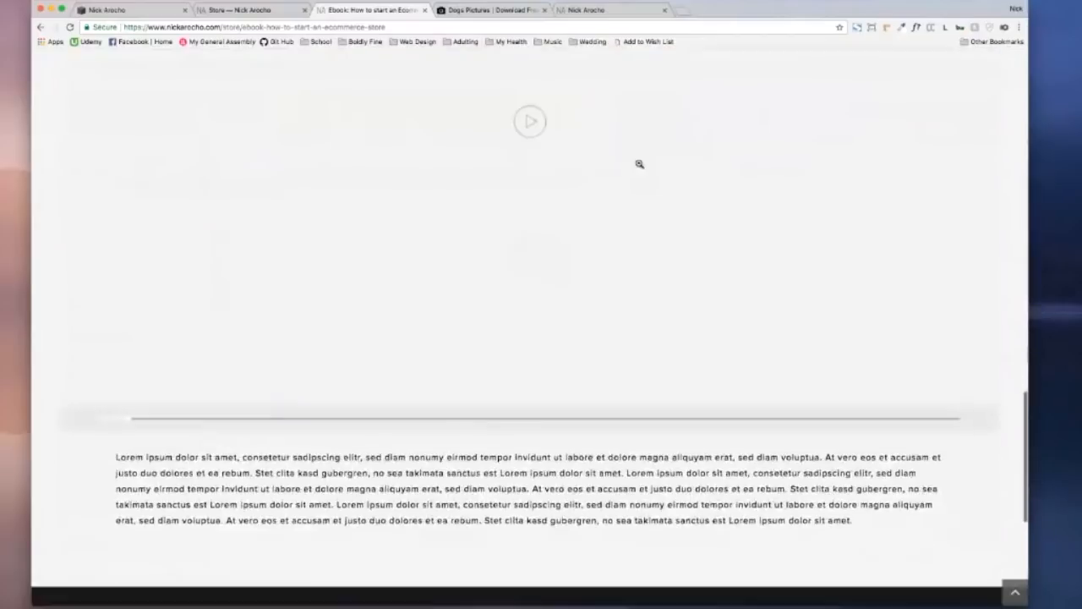
scroll(639, 164, up, 10)
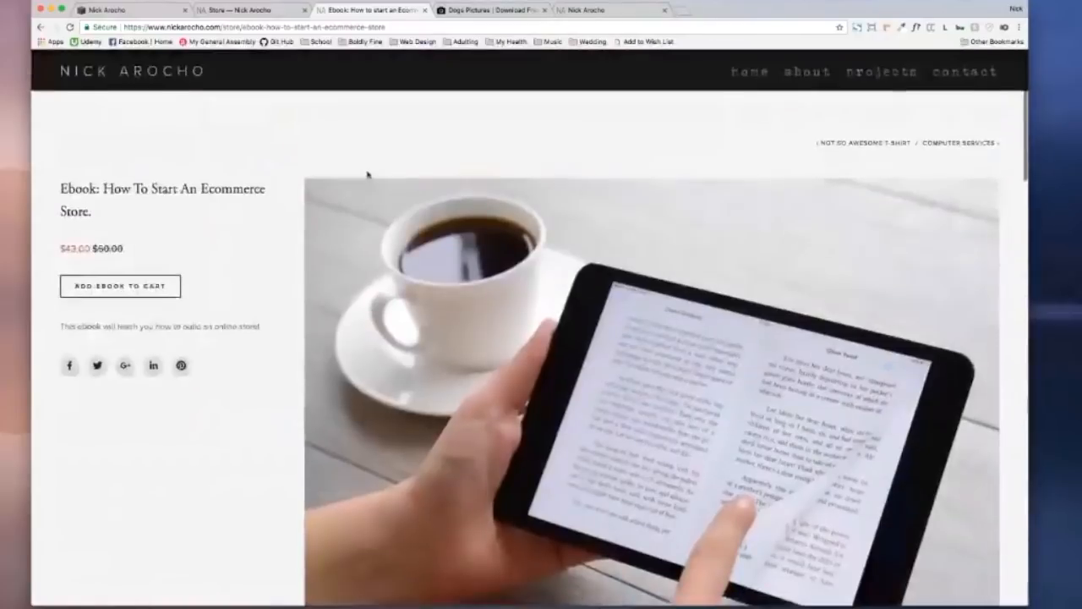
scroll(345, 114, left, 5)
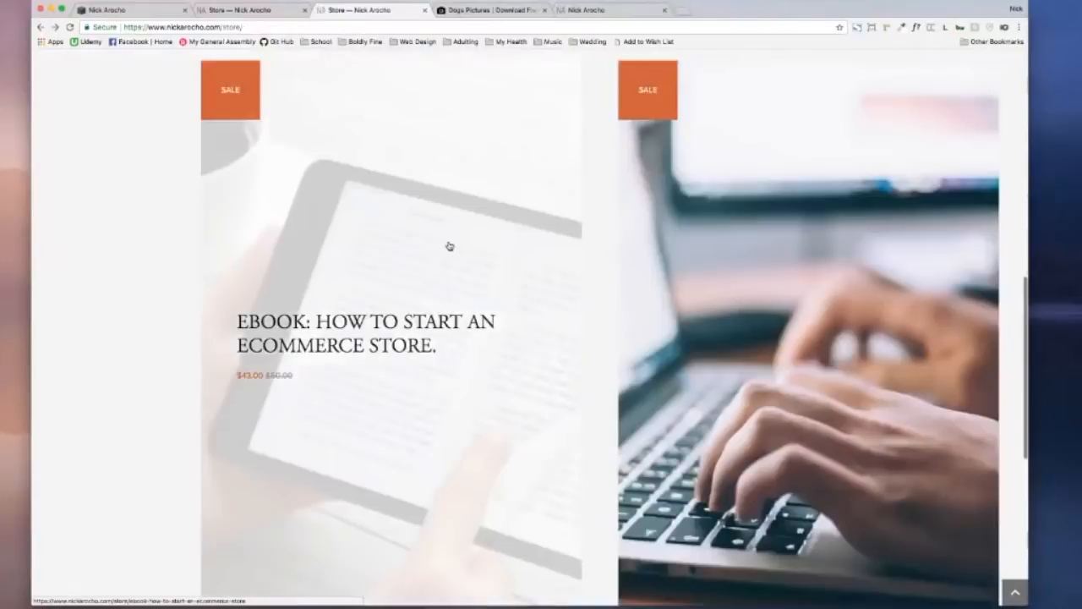
scroll(450, 246, down, 1)
Step: Open the Computer Services product page and look over its Type of Service choices
click(804, 258)
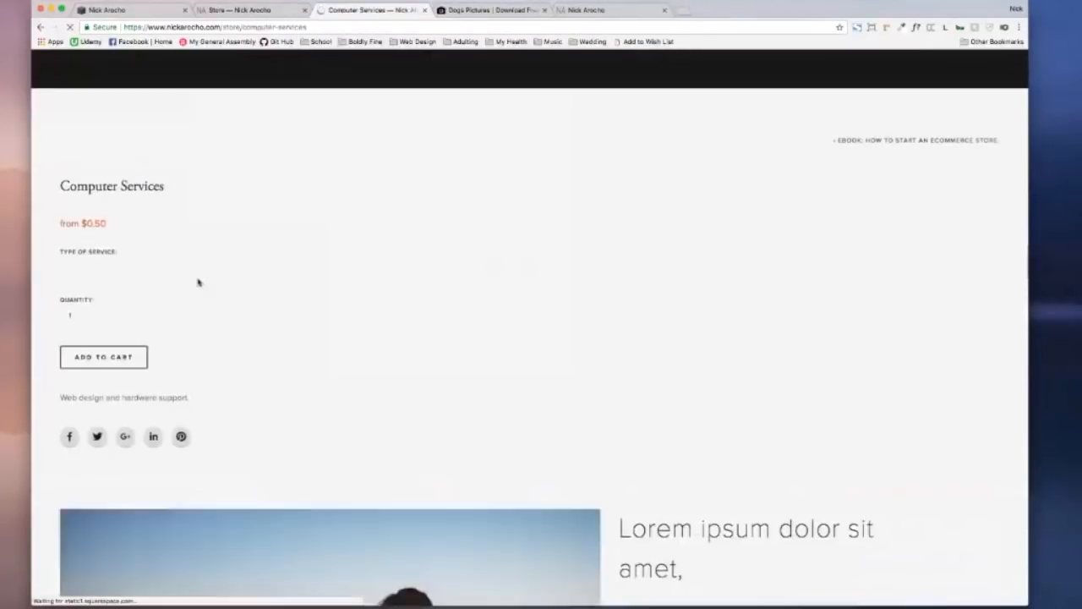
scroll(205, 282, down, 3)
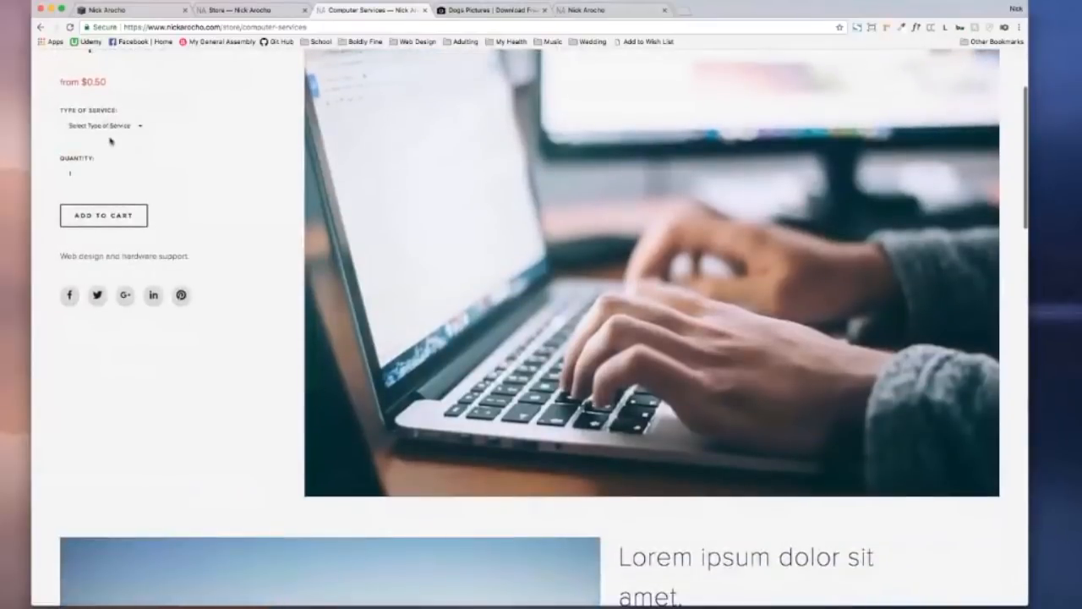
click(135, 126)
click(161, 121)
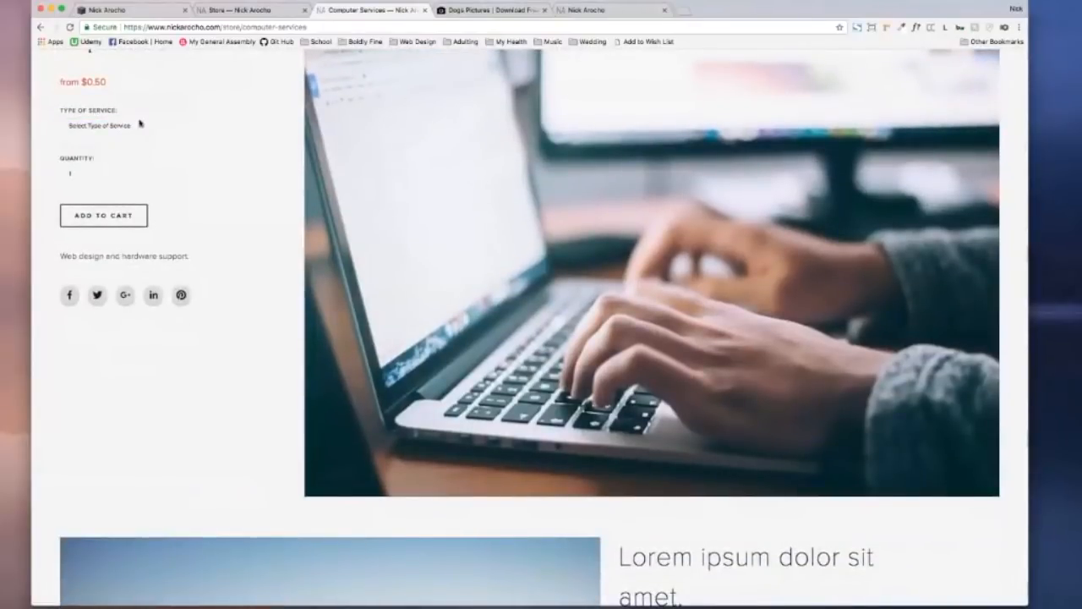
scroll(141, 129, down, 1)
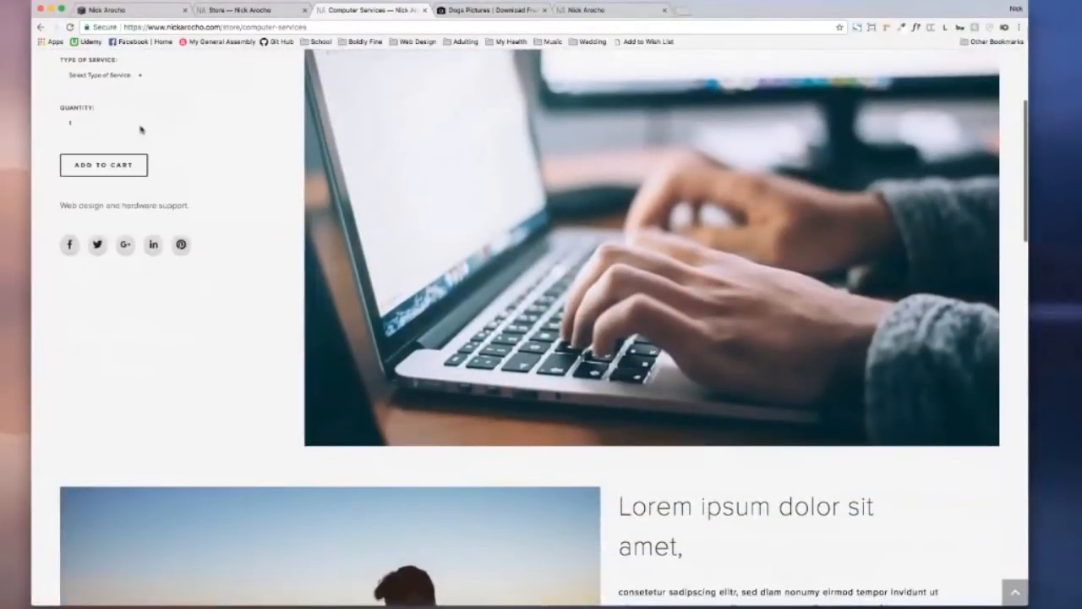
scroll(141, 129, down, 7)
scroll(141, 130, down, 13)
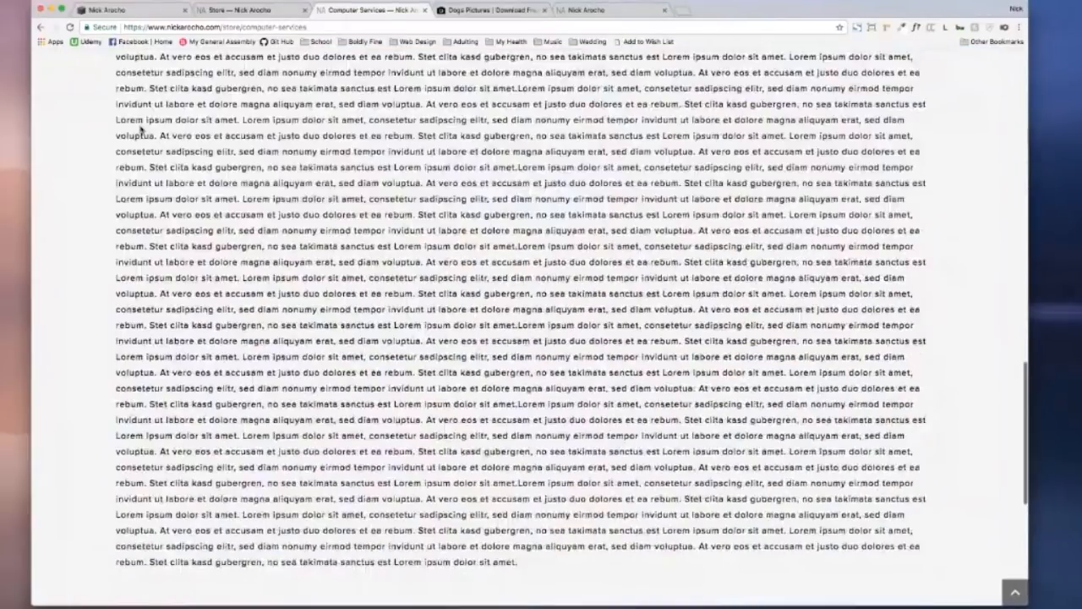
scroll(142, 129, up, 20)
scroll(141, 129, down, 5)
scroll(141, 129, up, 5)
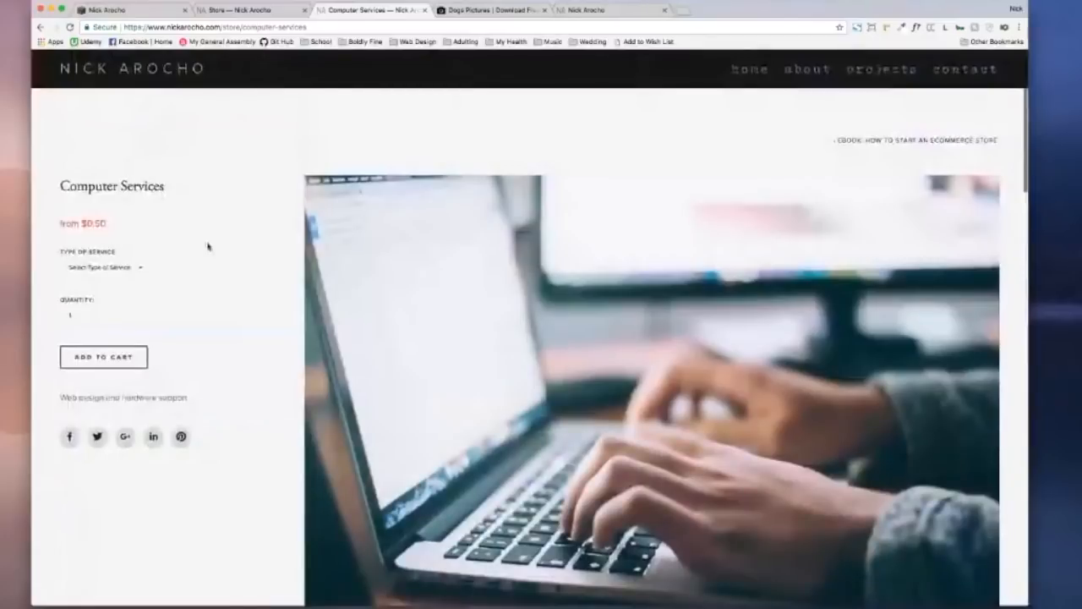
scroll(491, 509, down, 2)
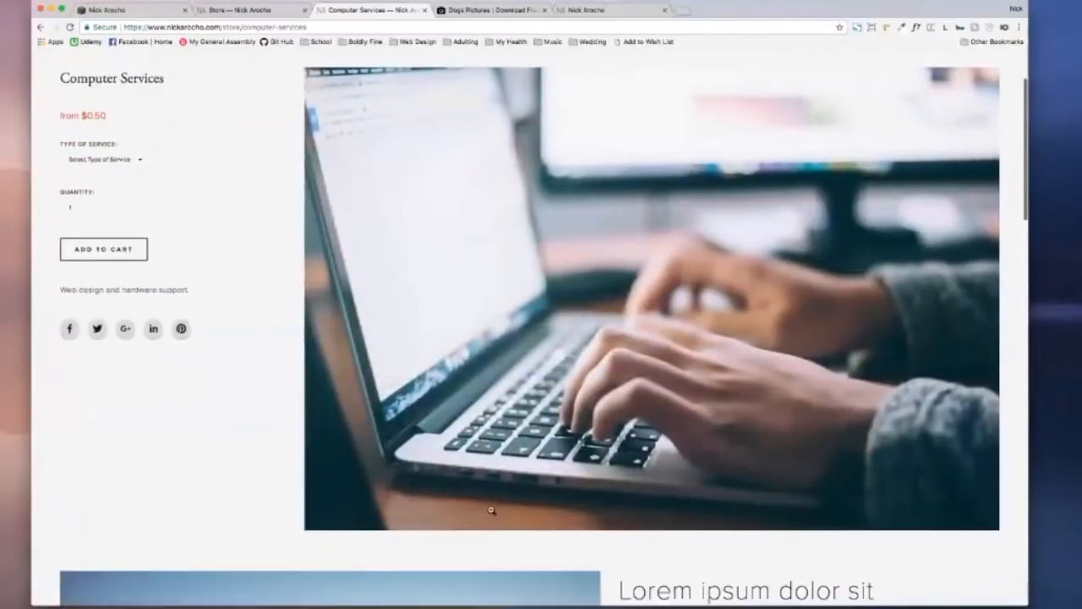
Step: Choose Web Design as the service type and add it to the cart to bring up the form
click(124, 160)
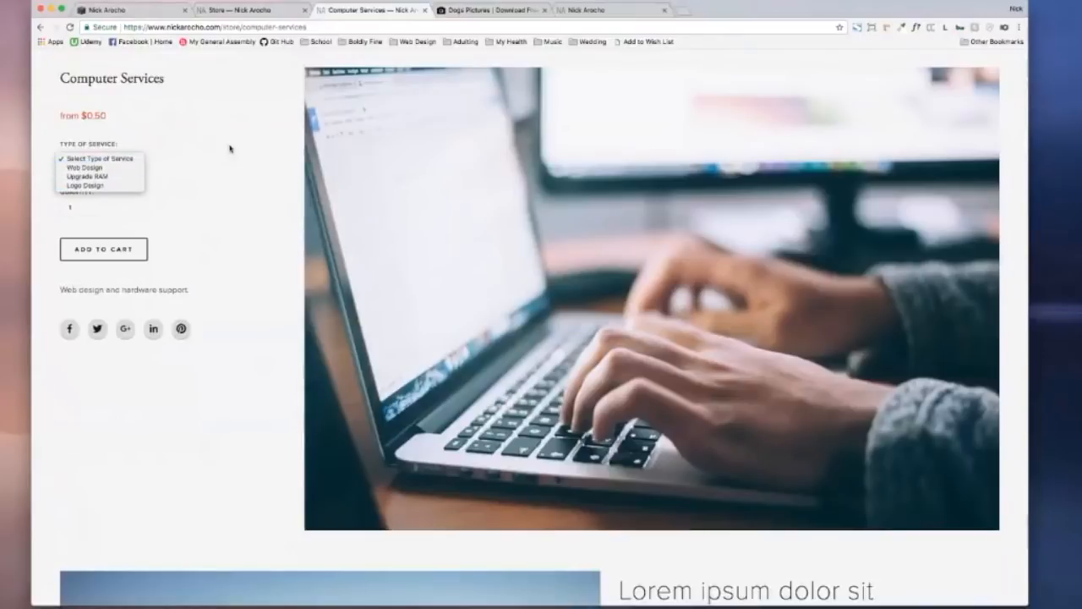
click(105, 158)
click(105, 158)
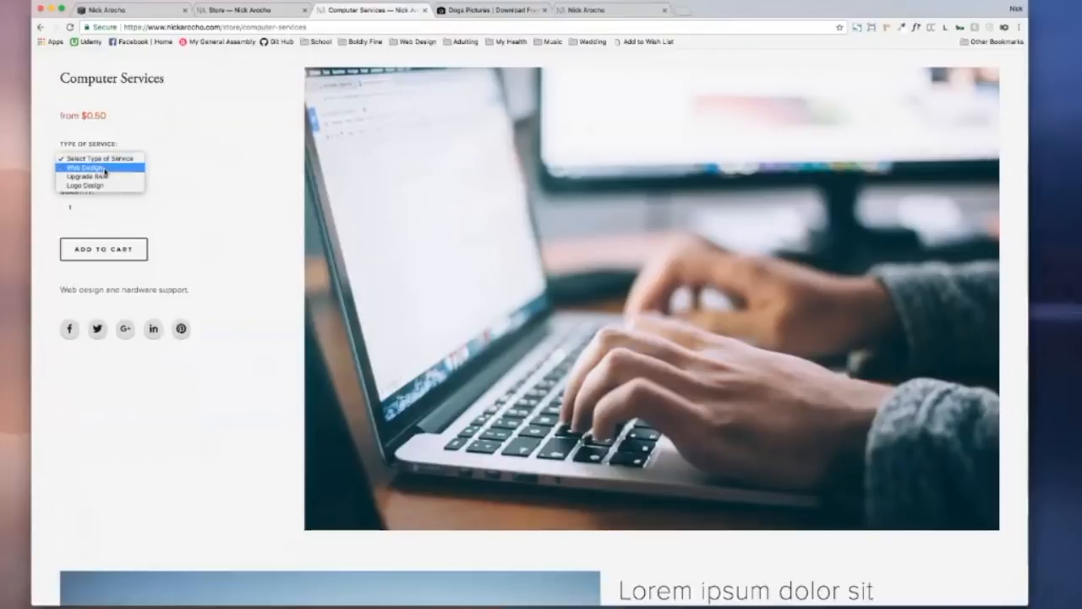
click(106, 172)
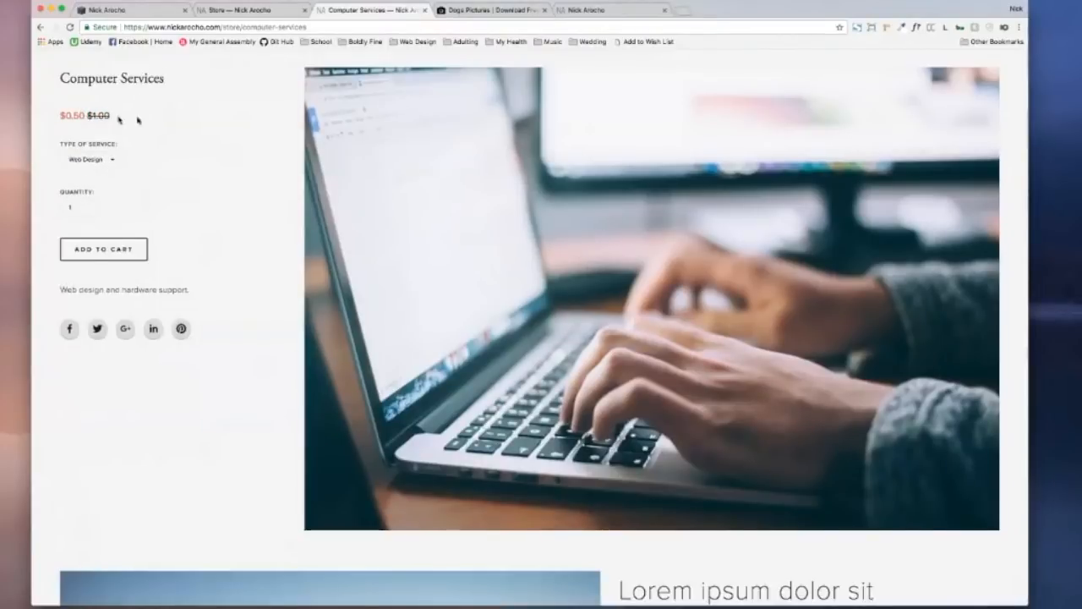
click(125, 242)
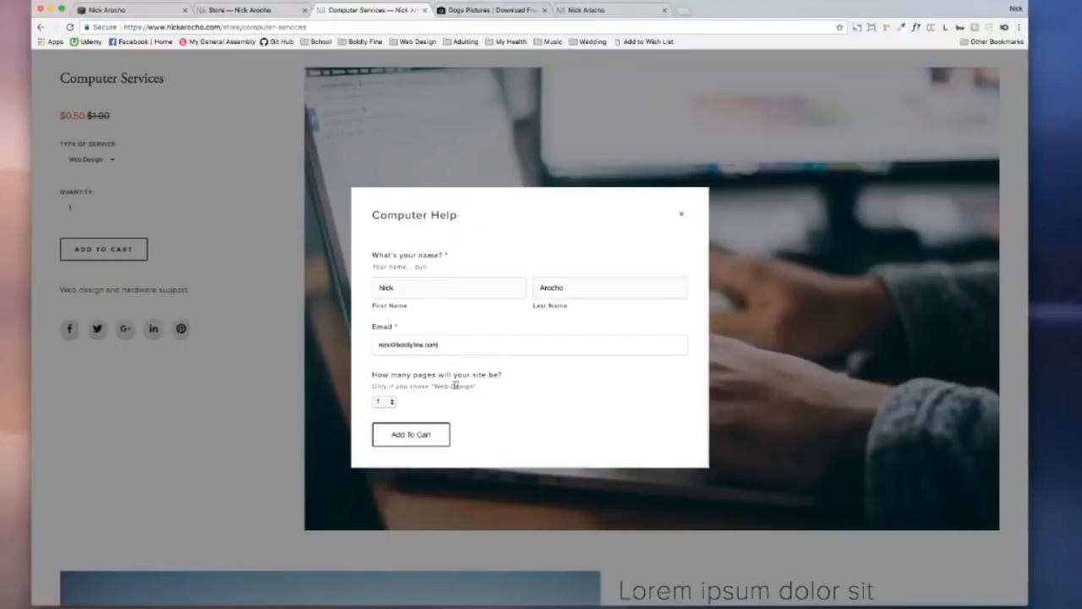
Step: Choose 6 pages in the Computer Help form and submit it, adding Web Design to the cart
click(385, 401)
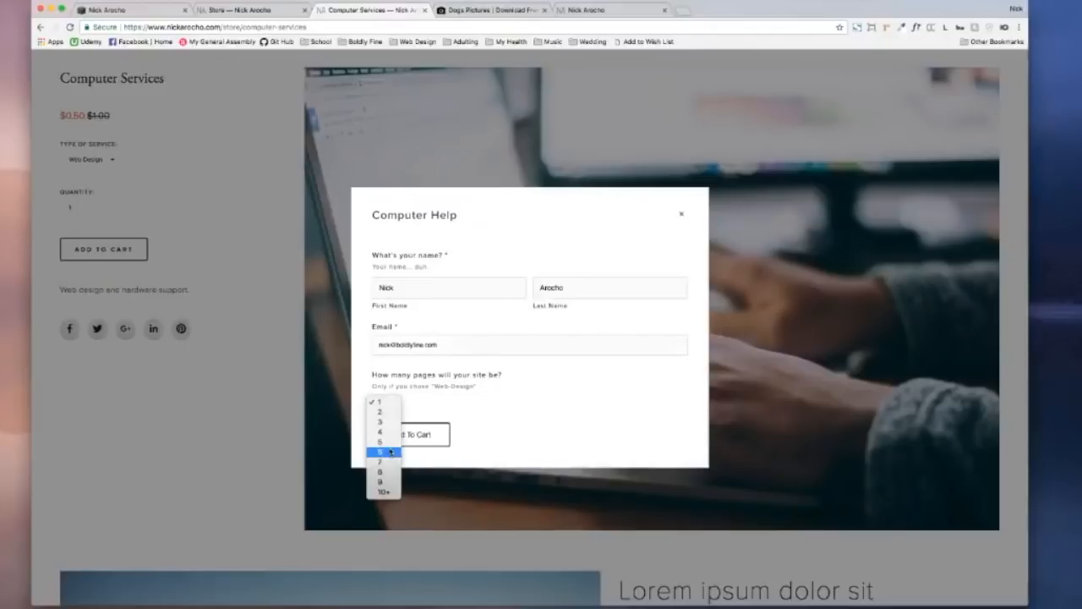
click(390, 455)
click(434, 441)
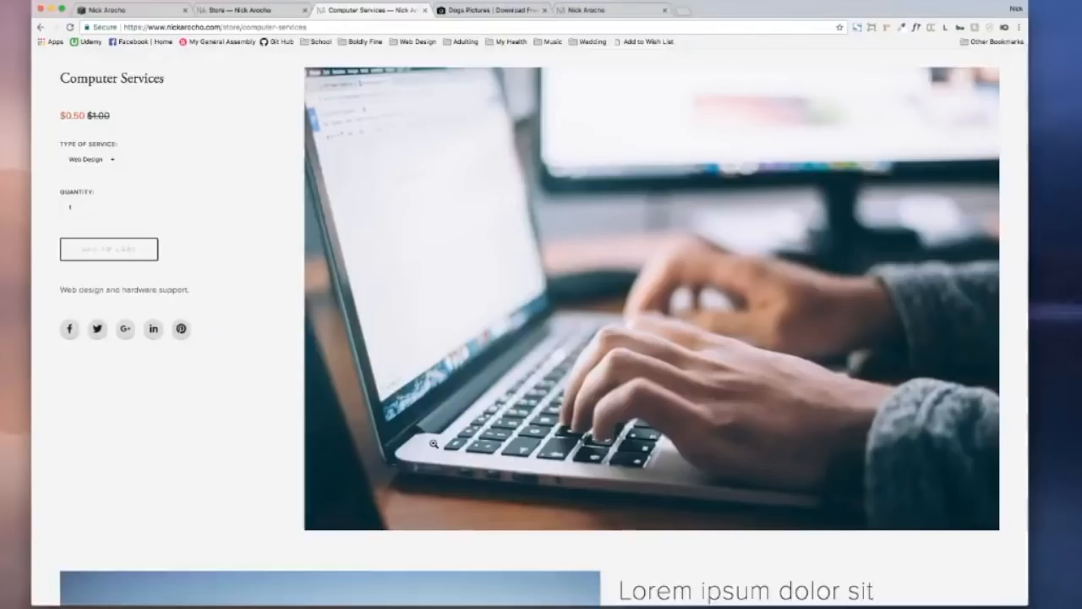
Step: Select Logo Design and confirm the out-of-stock service cannot be added to the cart
click(112, 163)
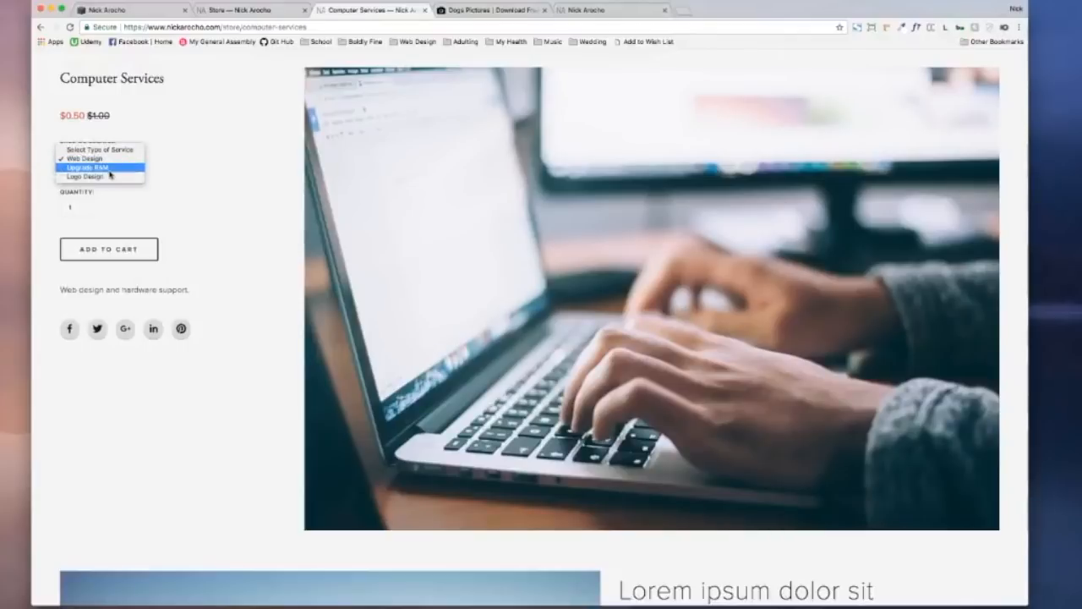
click(110, 176)
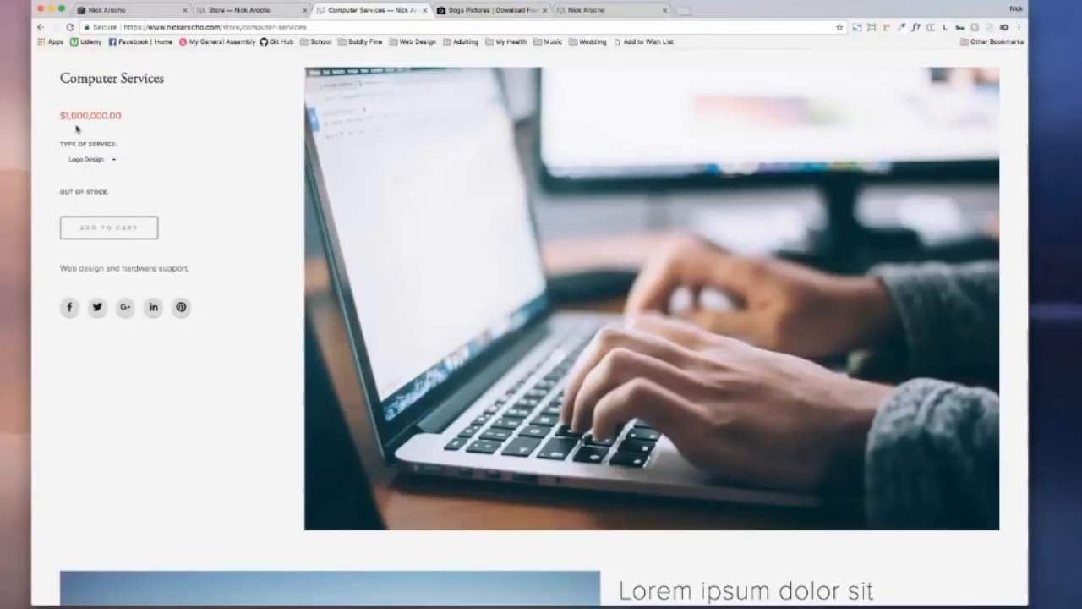
click(114, 222)
click(152, 256)
drag(60, 192, 111, 193)
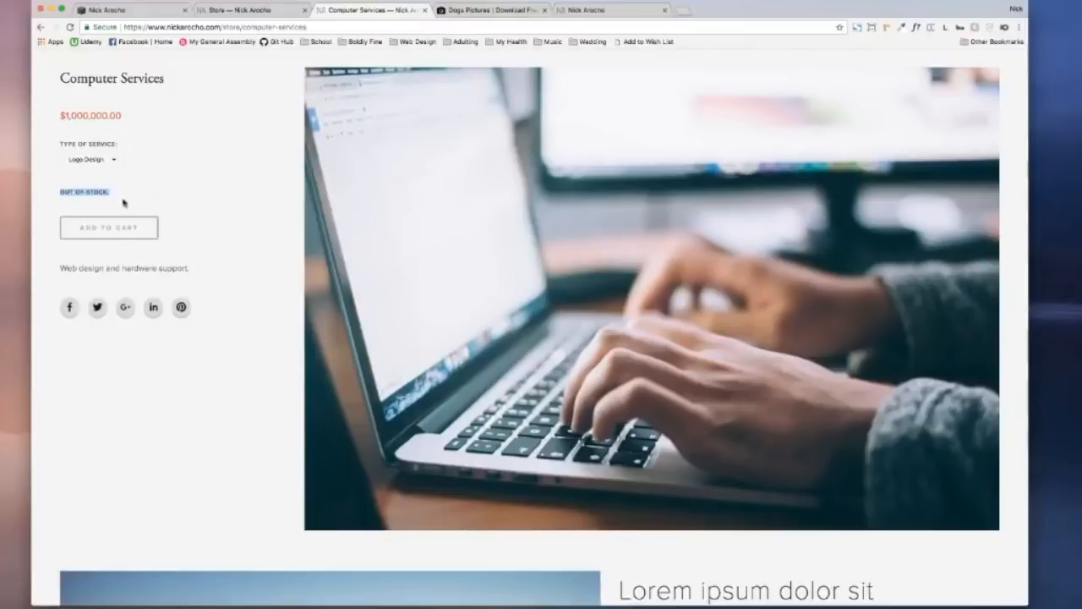
click(137, 229)
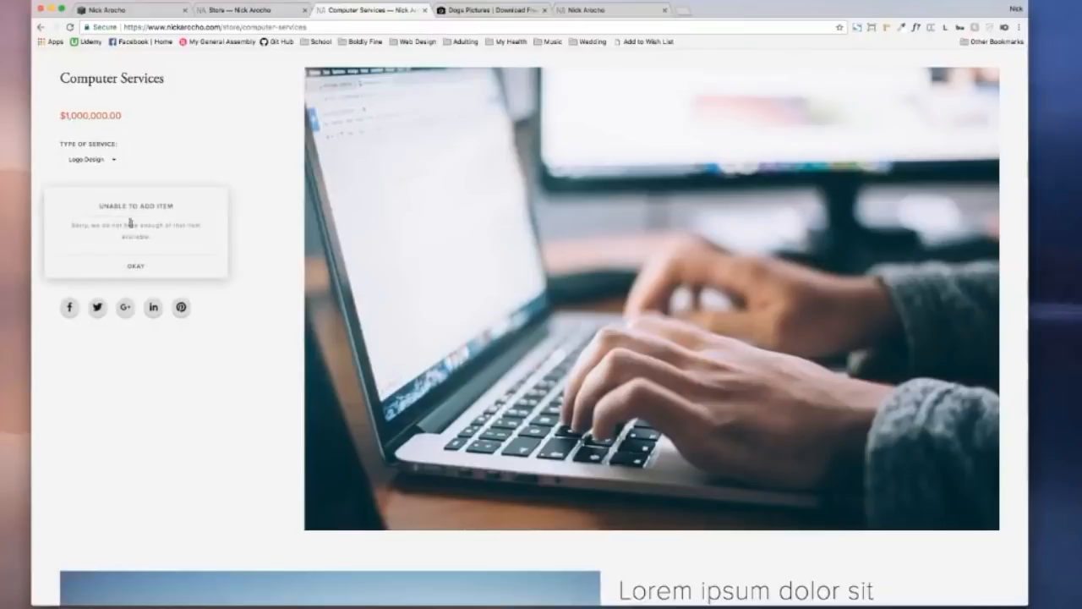
click(161, 265)
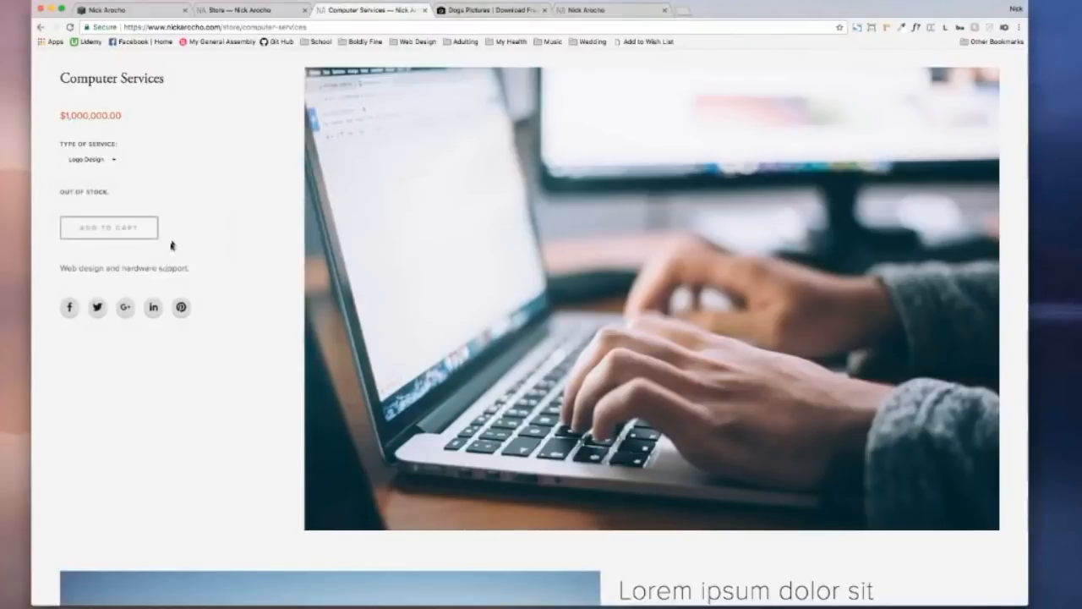
Step: Go back to the store listing and switch to the site editor's Pages list
scroll(124, 180, down, 2)
scroll(126, 178, down, 3)
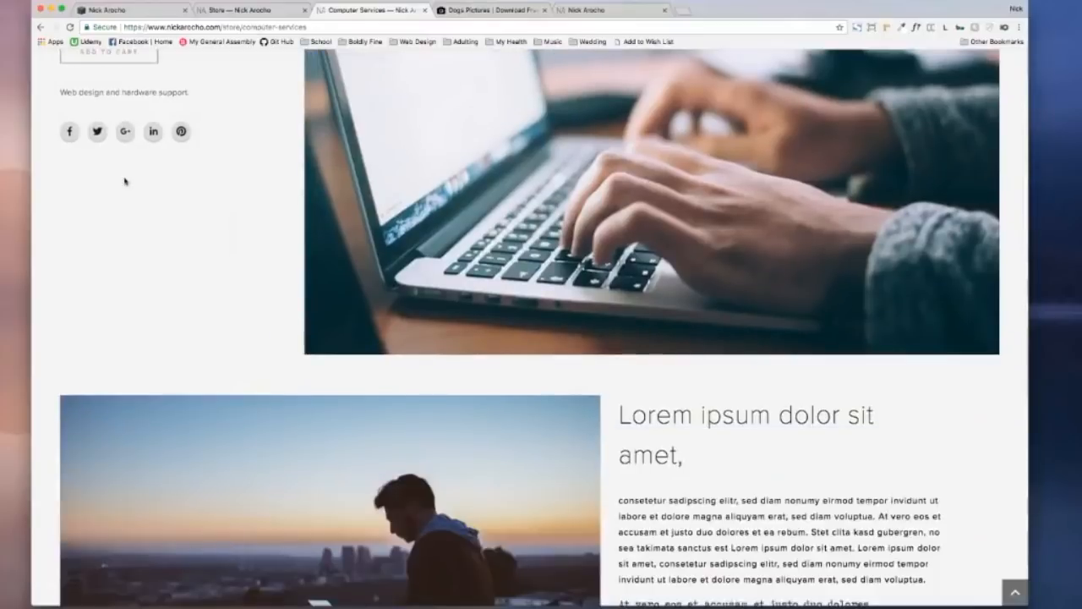
scroll(126, 179, up, 7)
click(41, 27)
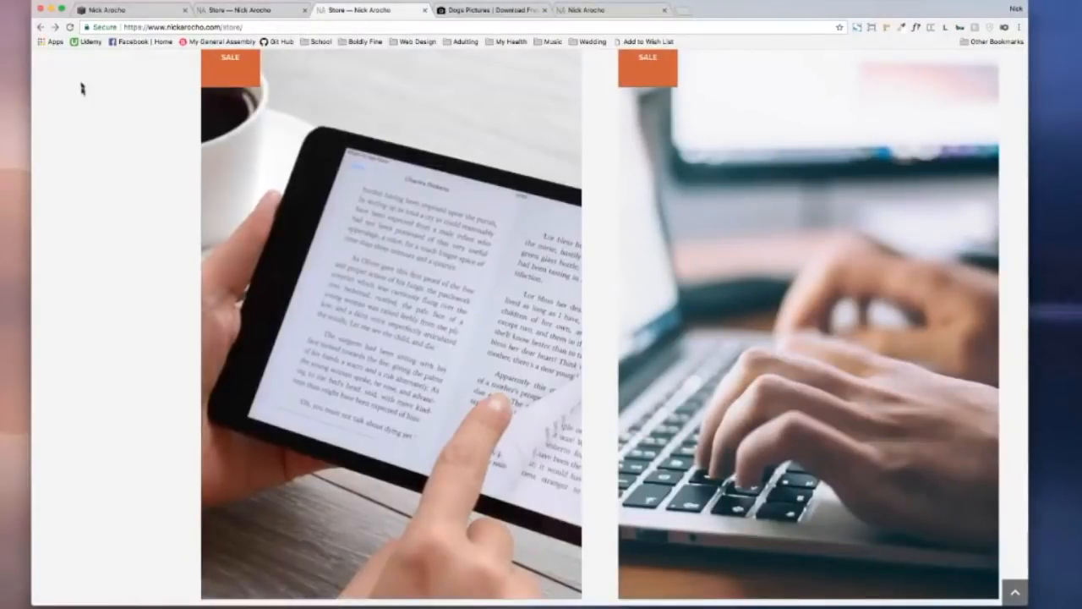
key(ctrl+shift+Tab)
click(48, 75)
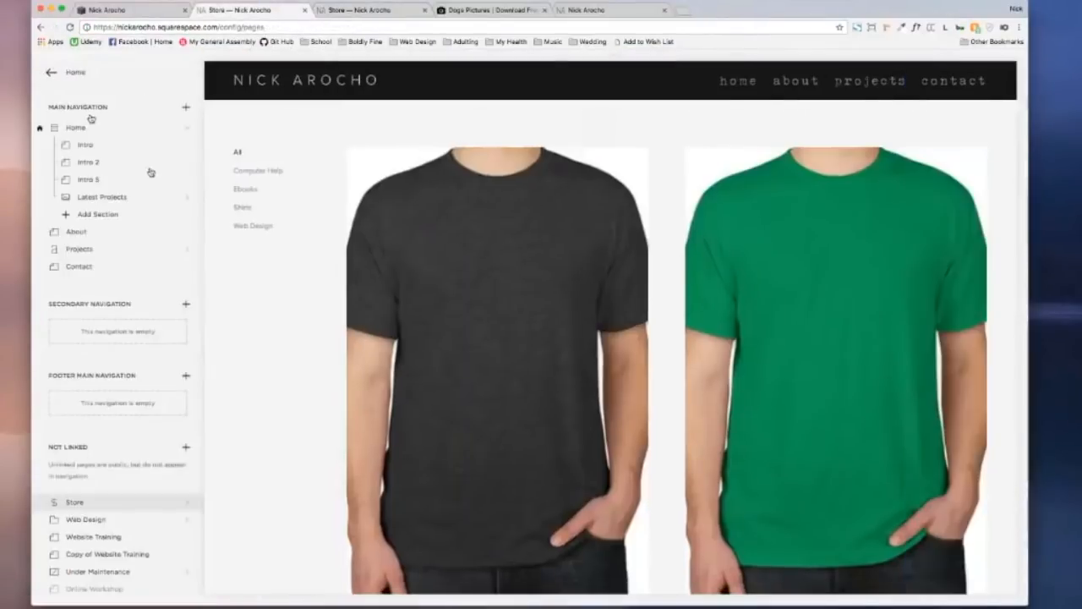
Step: Check the Commerce Orders list with the All Orders status filter, then return to Commerce
click(54, 75)
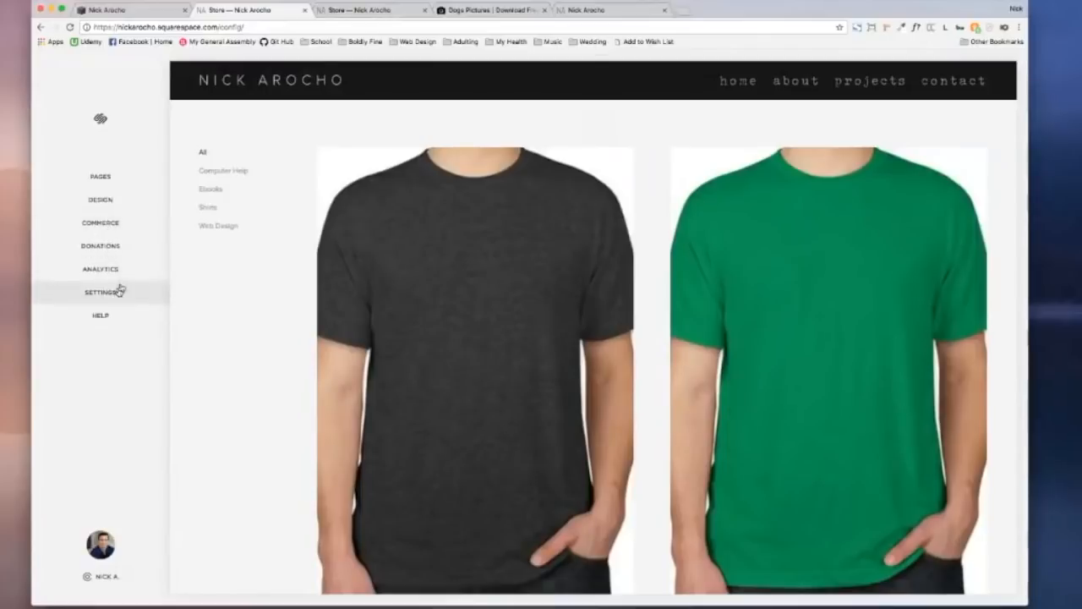
click(109, 230)
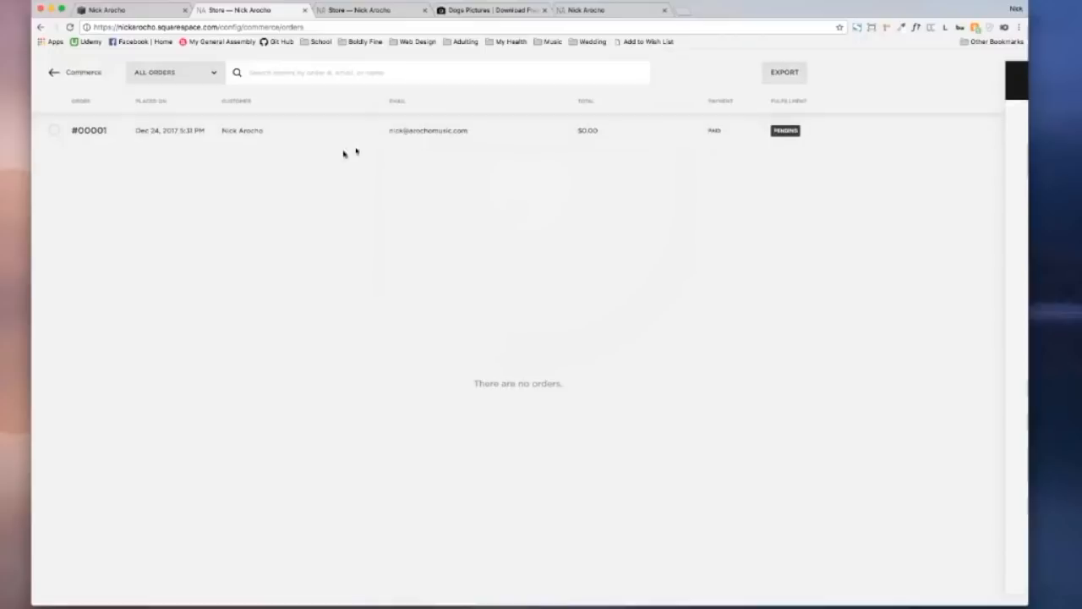
click(50, 75)
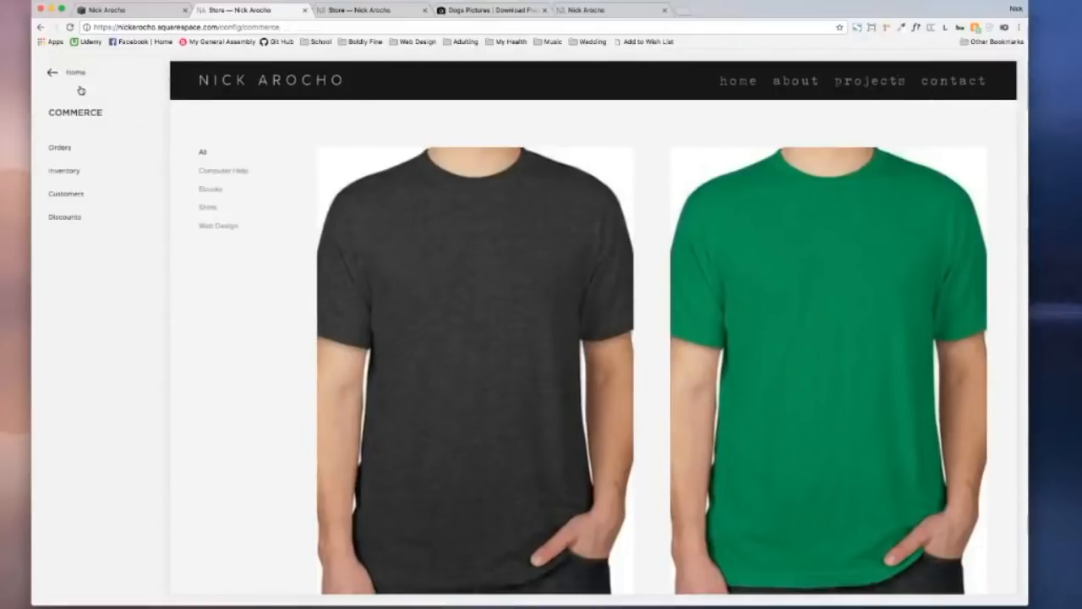
click(85, 157)
click(217, 75)
click(218, 76)
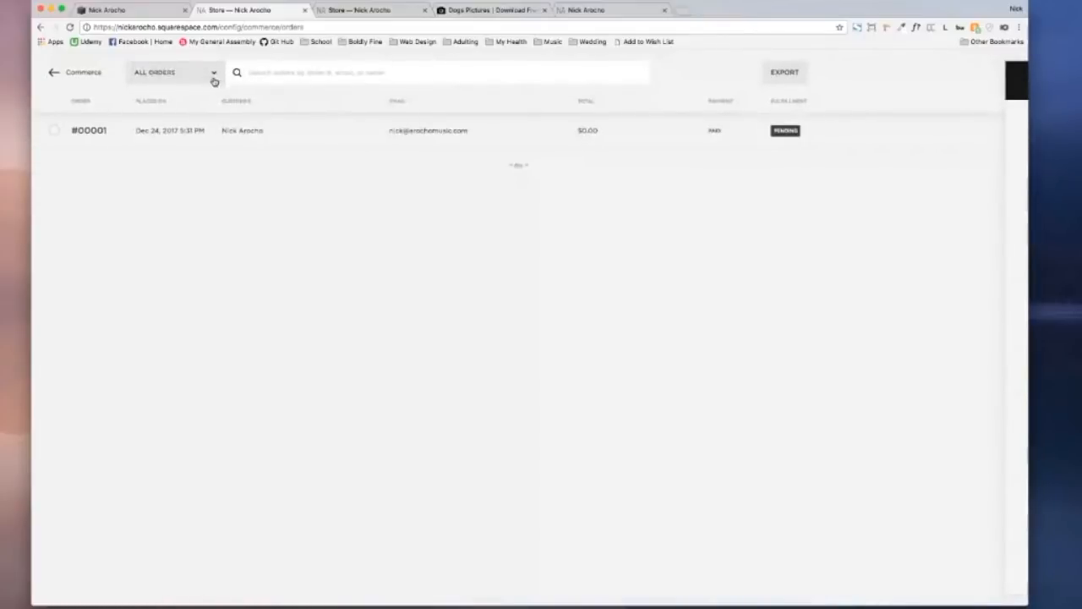
click(210, 80)
click(210, 82)
click(213, 72)
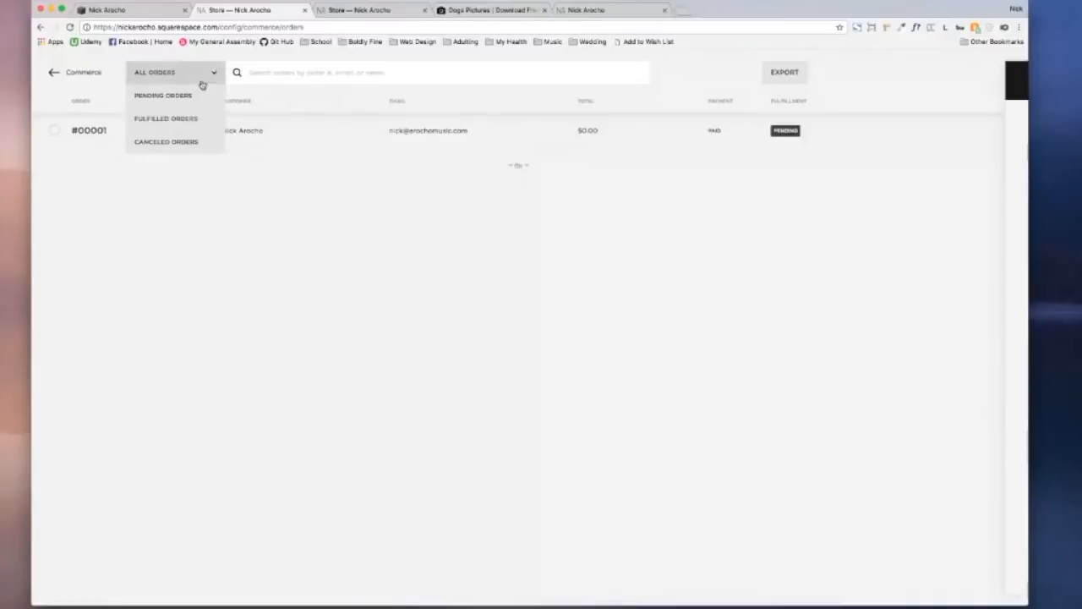
click(327, 74)
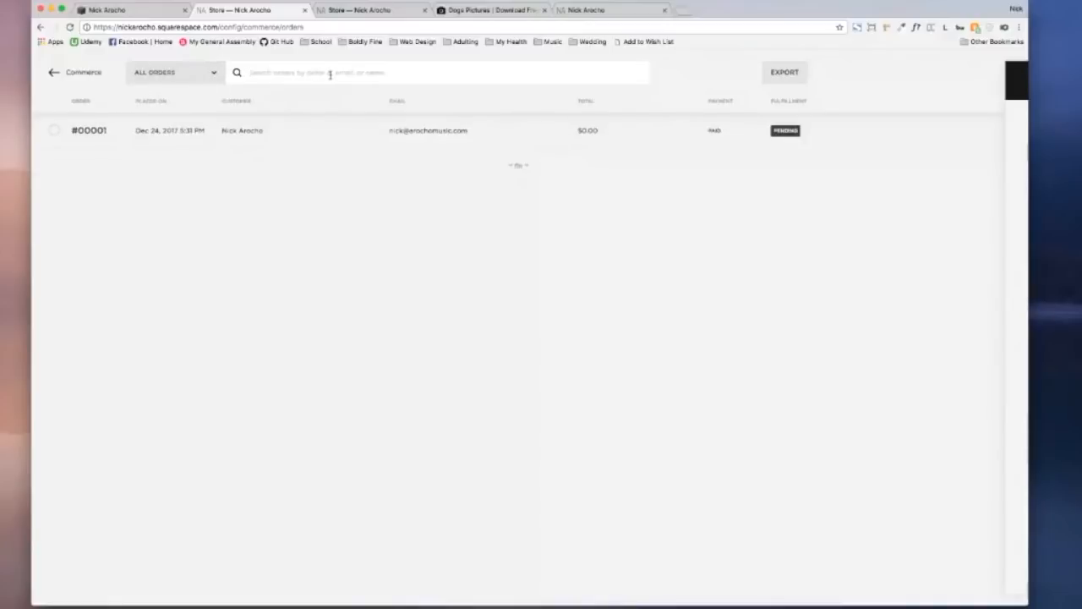
click(52, 72)
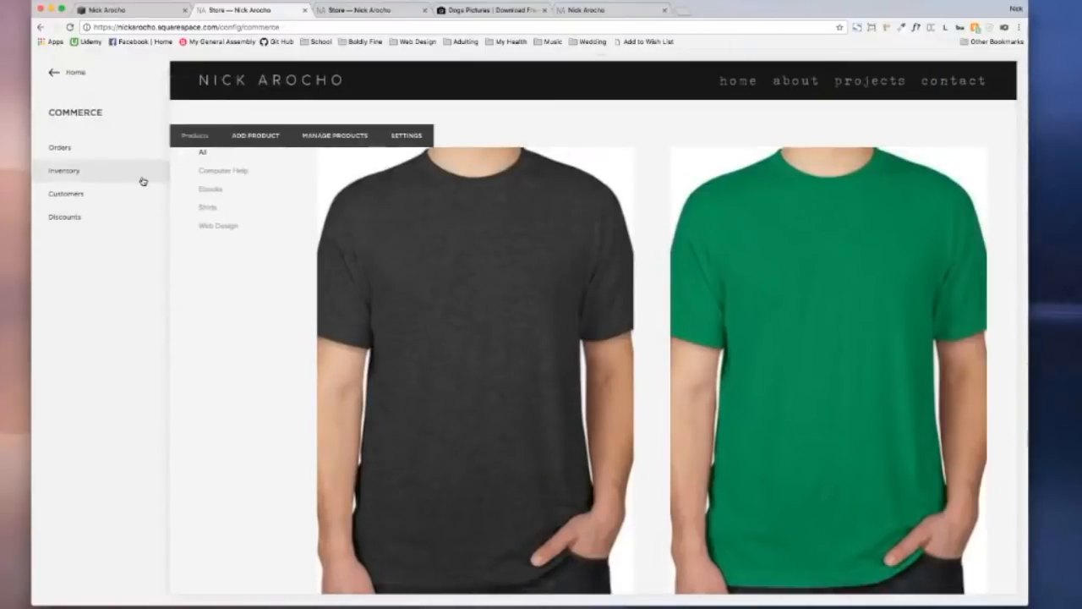
click(93, 178)
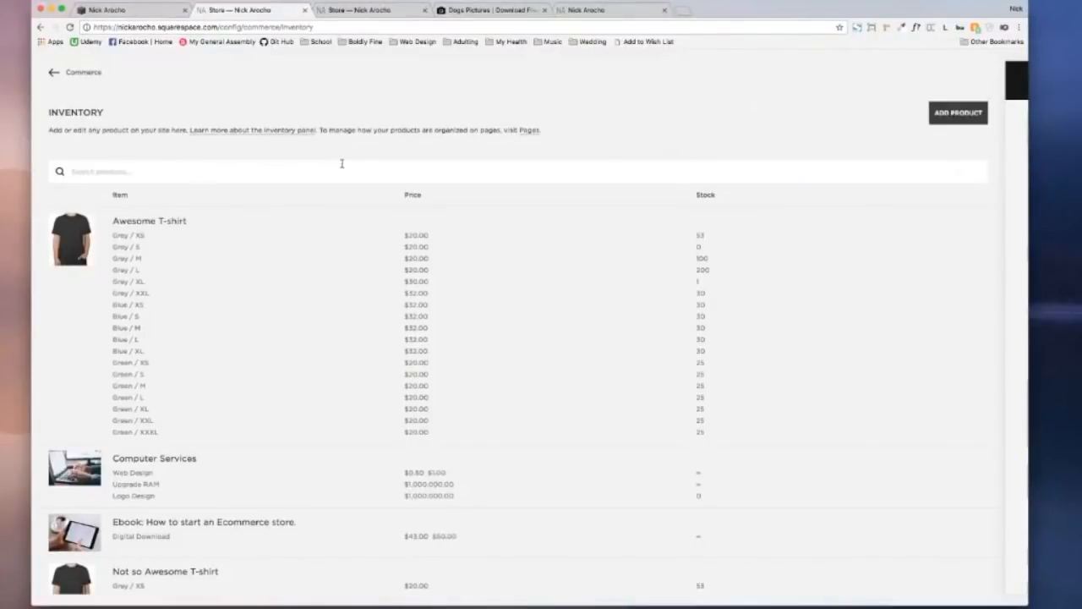
scroll(301, 232, down, 1)
scroll(301, 233, up, 1)
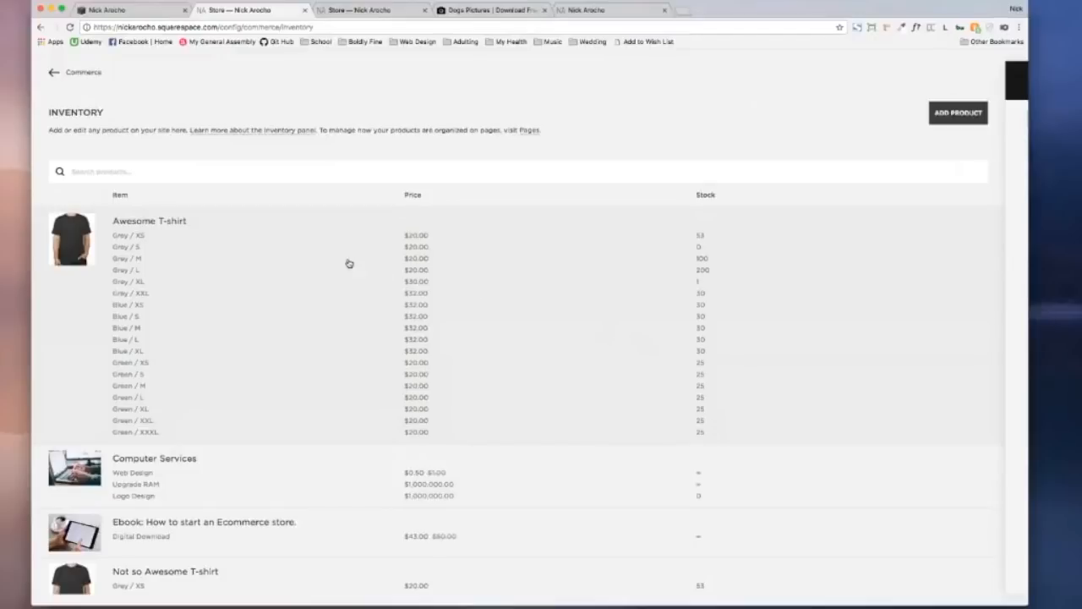
click(419, 262)
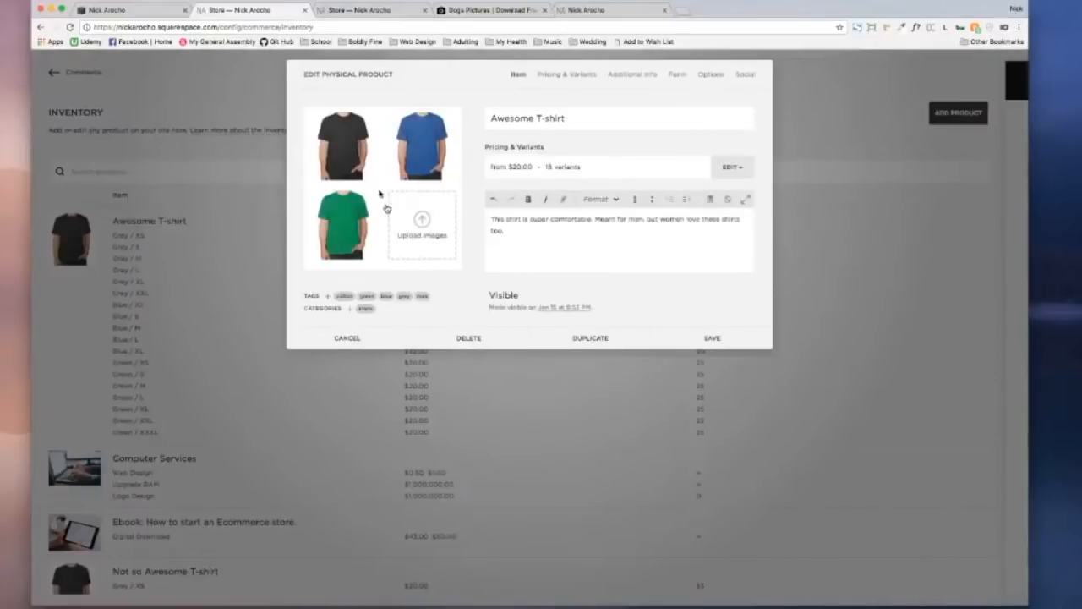
click(570, 76)
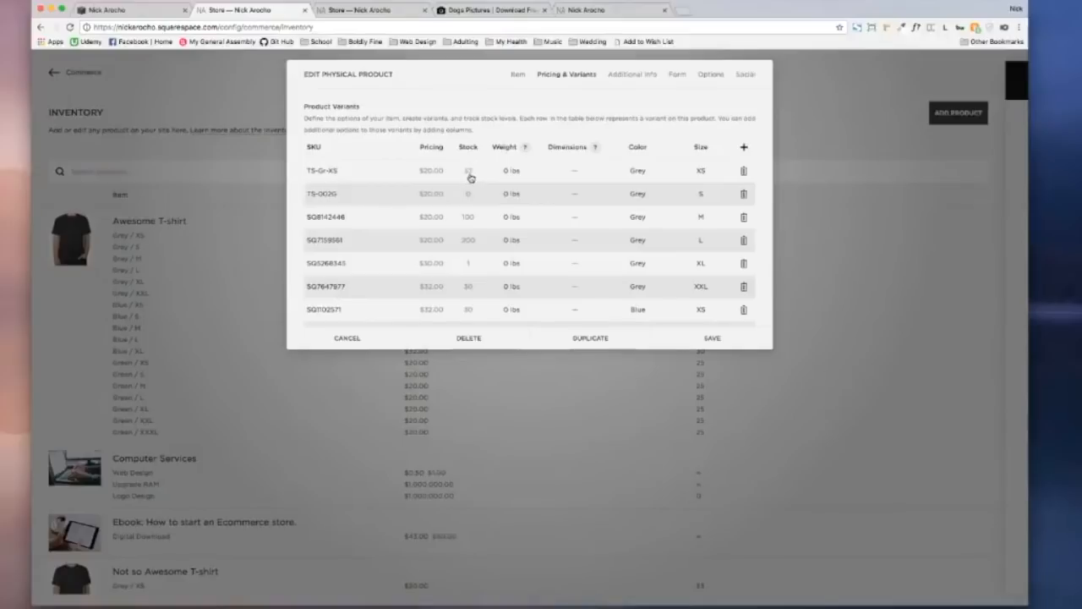
click(469, 173)
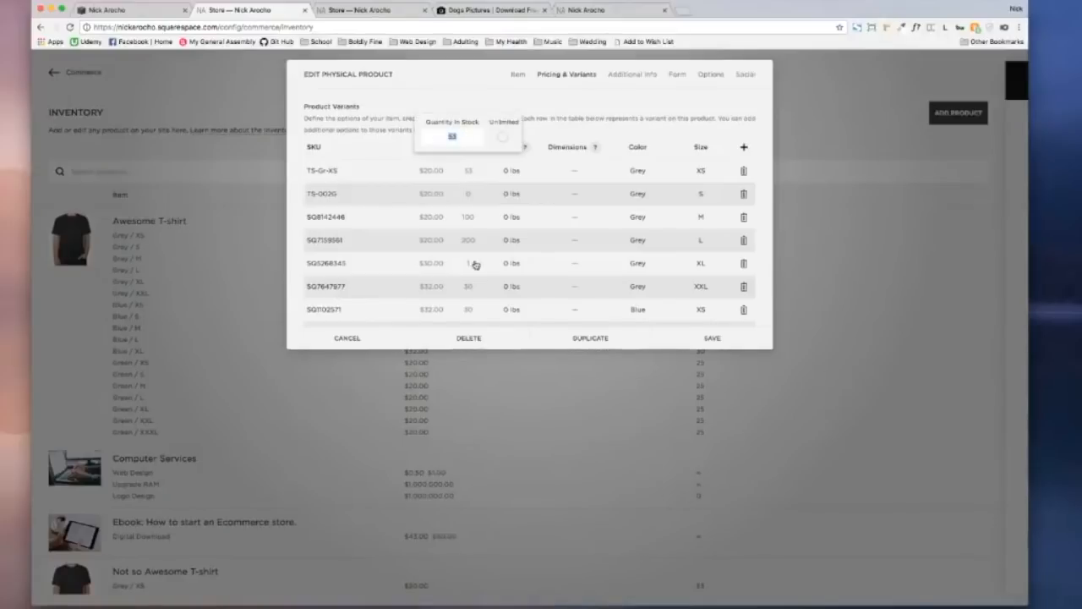
click(367, 334)
scroll(366, 325, down, 2)
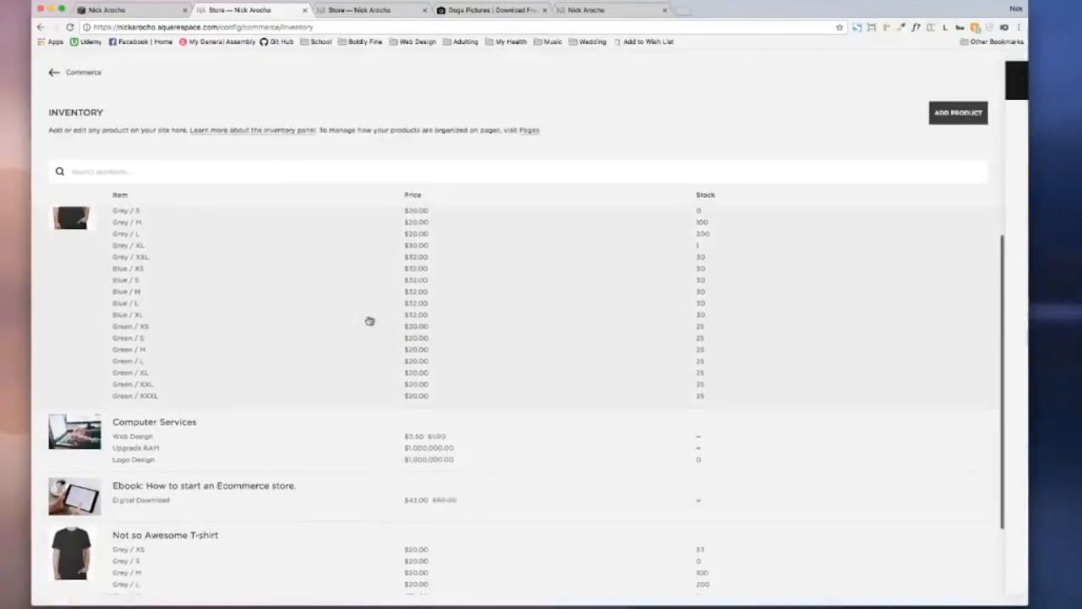
scroll(369, 320, down, 2)
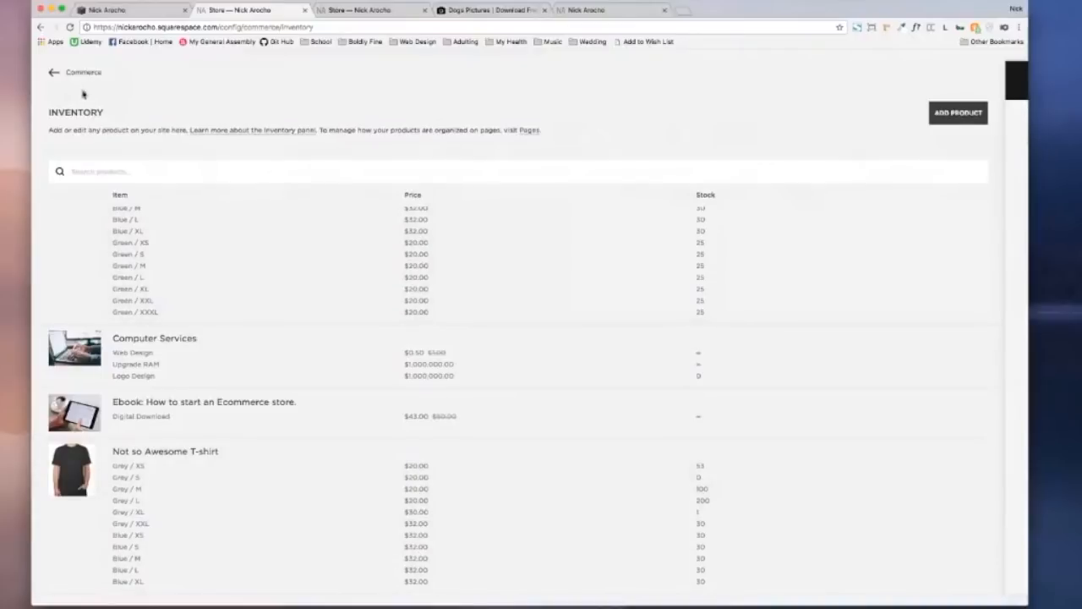
click(980, 114)
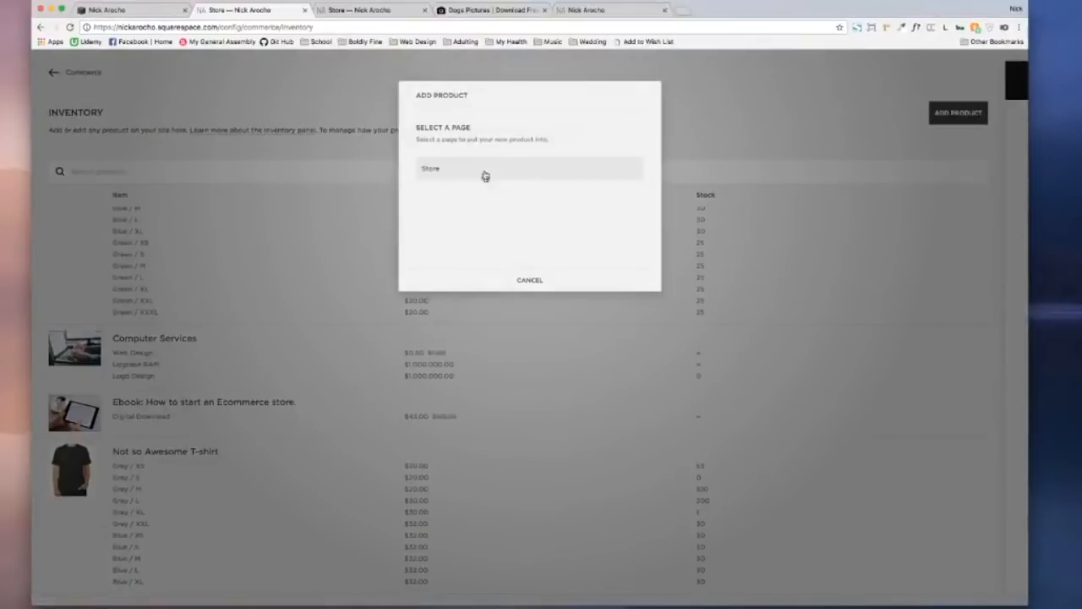
click(523, 272)
click(53, 73)
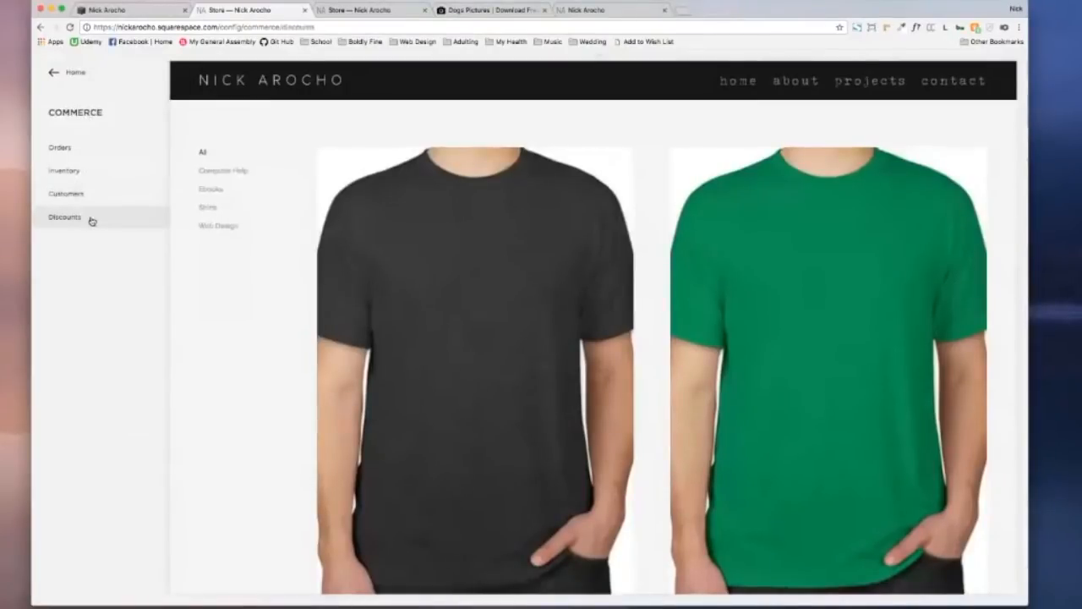
Step: Create a new discount named 'January Sale!!' at 25% off
click(91, 217)
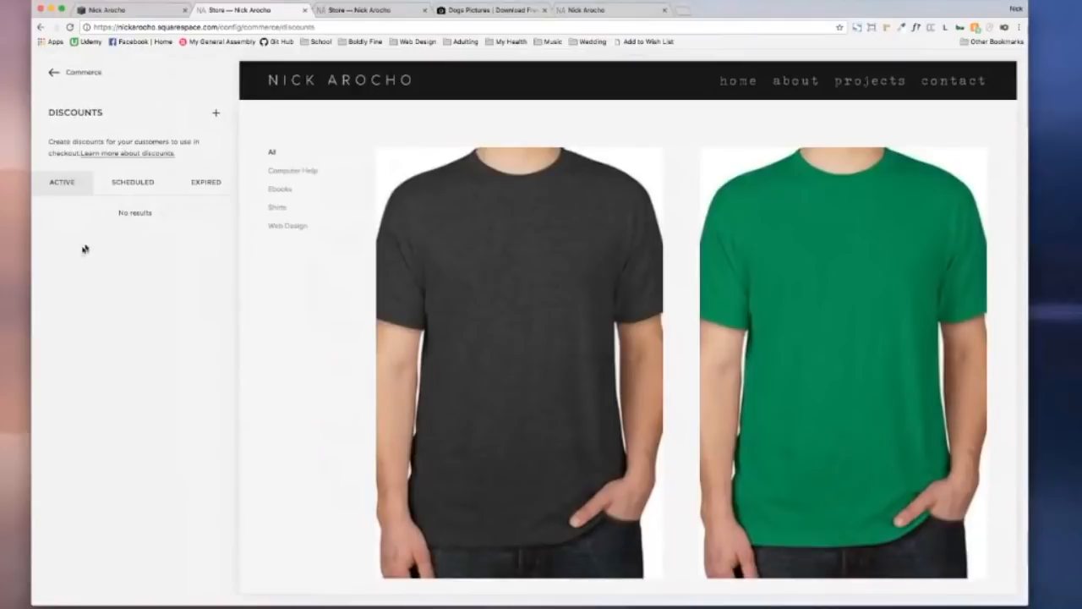
click(215, 116)
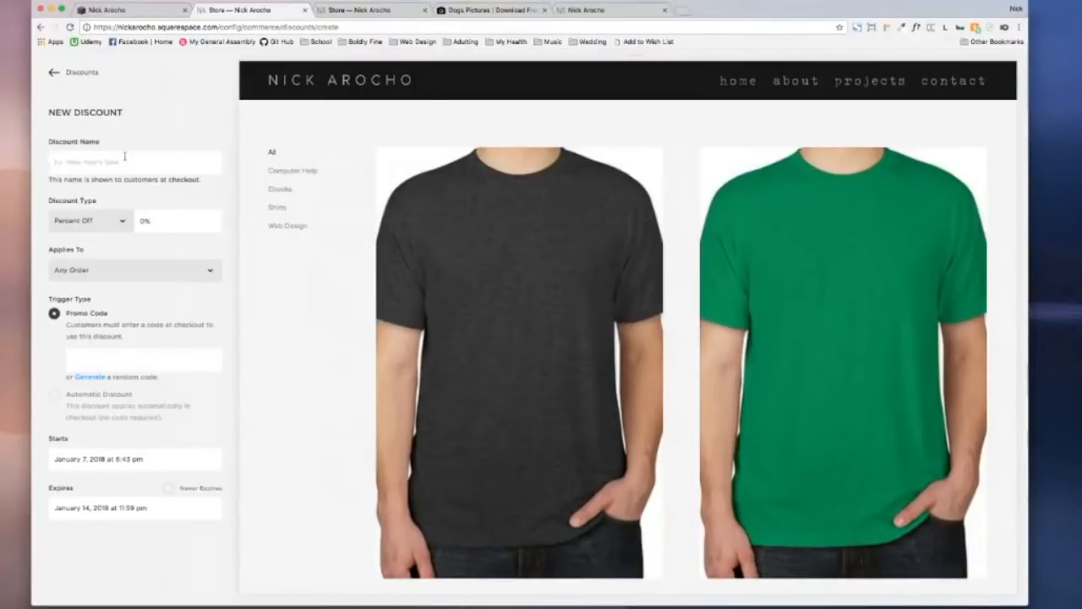
text(January Sale!!)
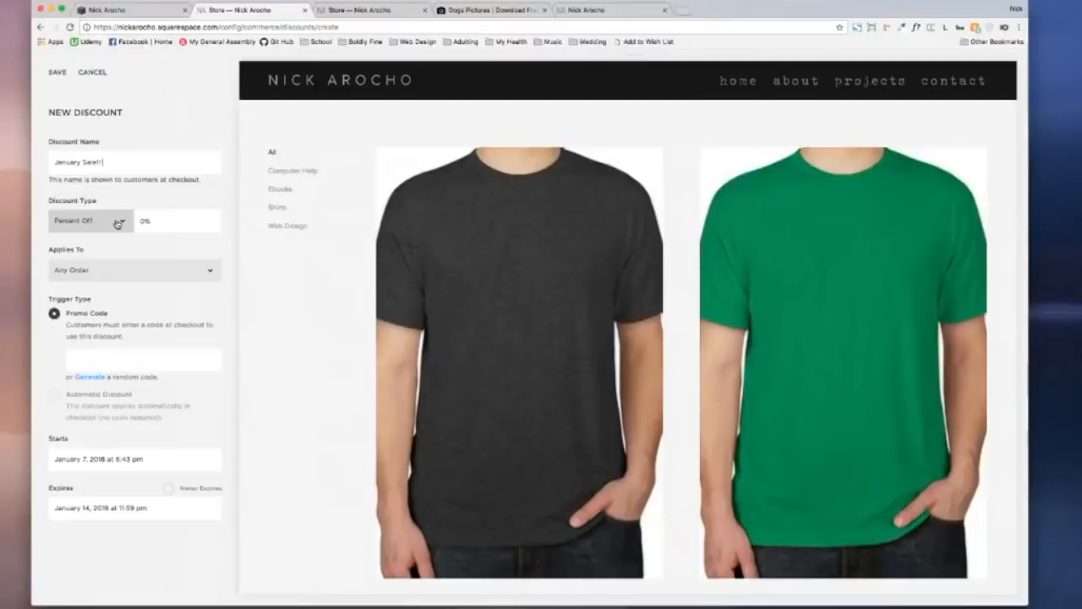
click(117, 223)
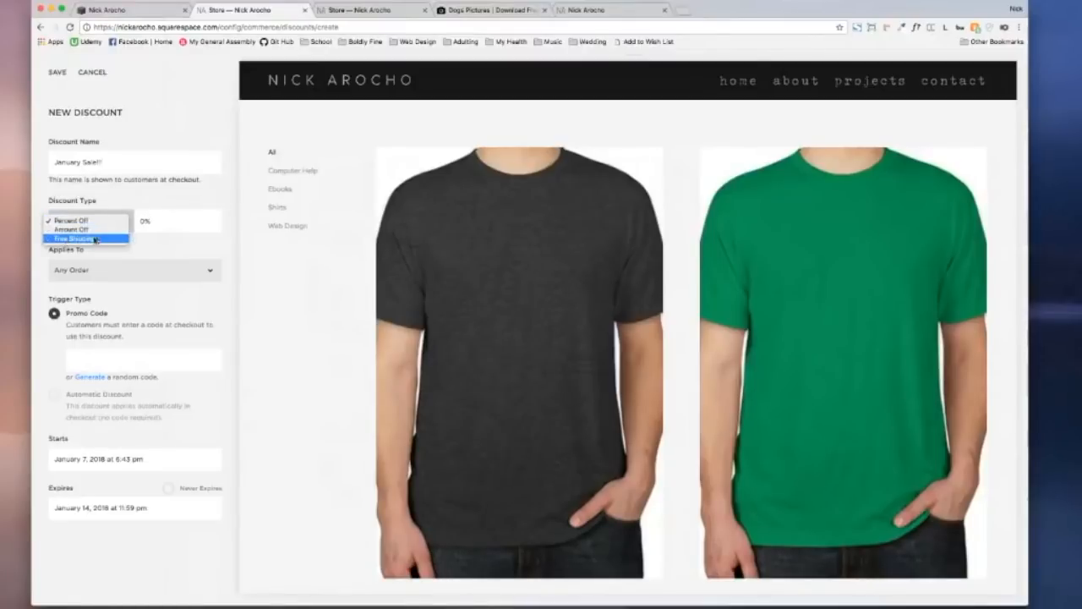
click(71, 220)
click(152, 221)
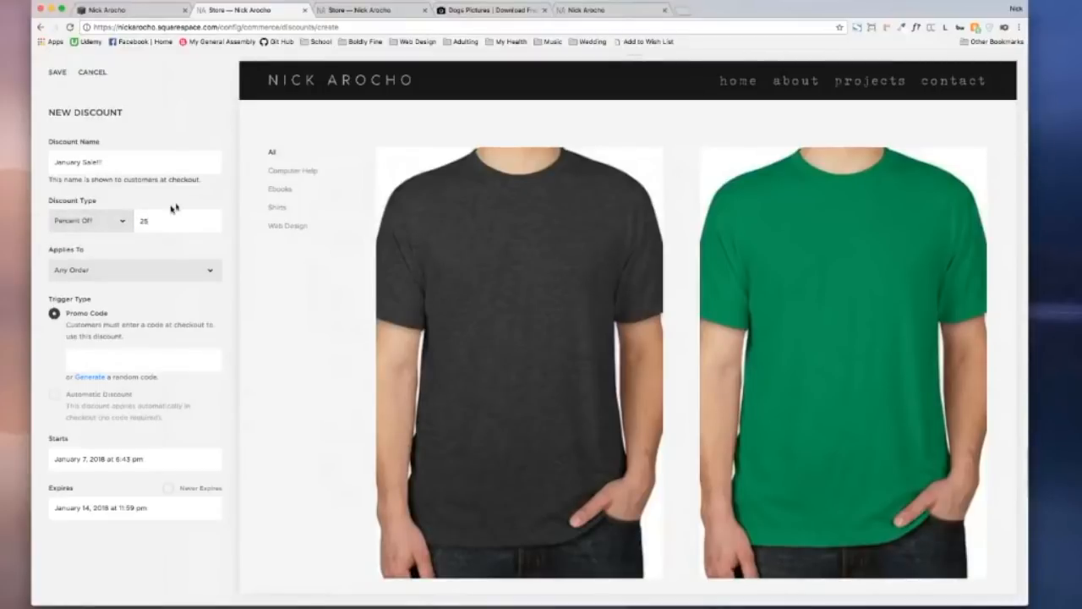
click(160, 199)
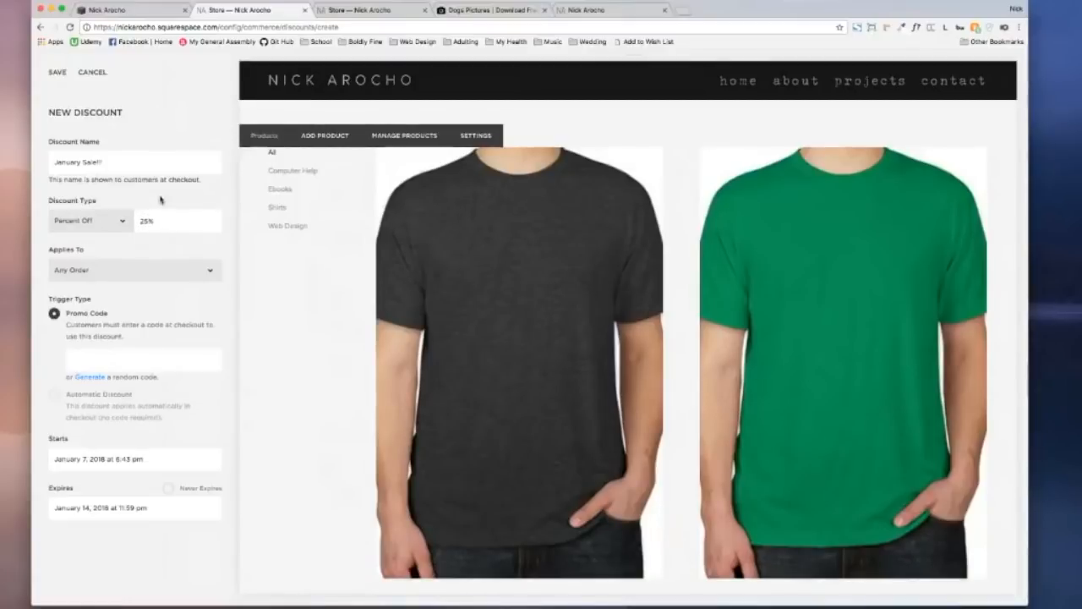
Step: Try a $500.00 minimum order, then restrict the discount to the Not so Awesome T-shirt
click(127, 274)
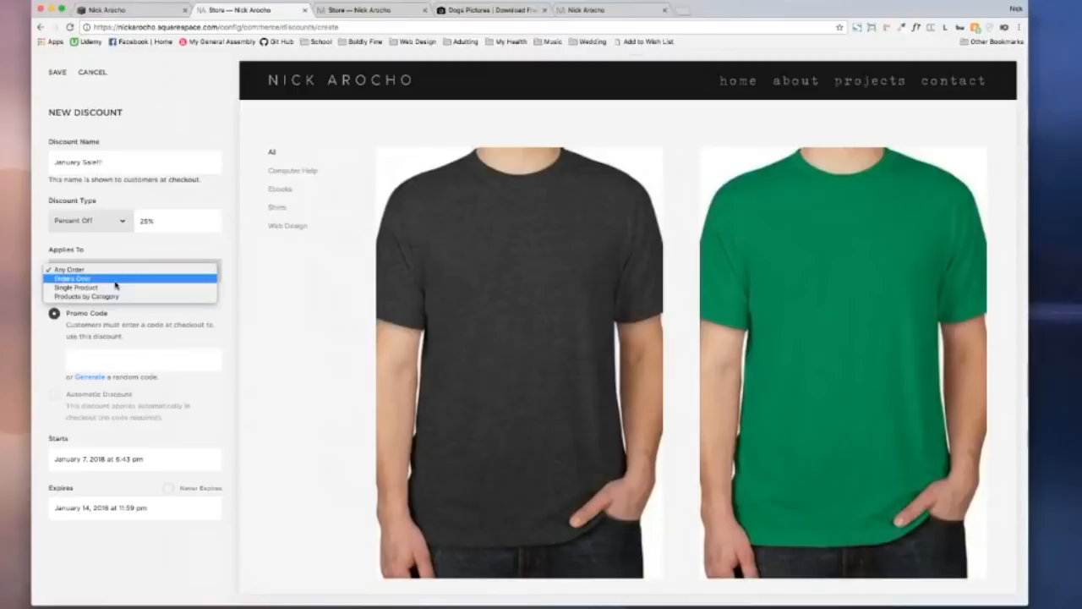
click(115, 280)
click(187, 271)
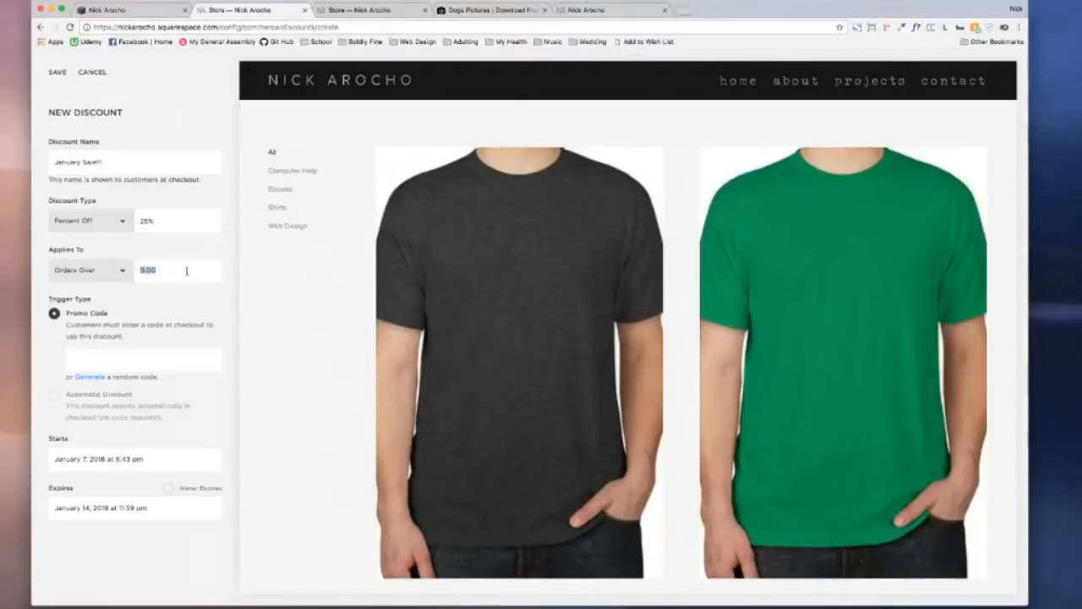
text(500)
click(183, 258)
click(127, 269)
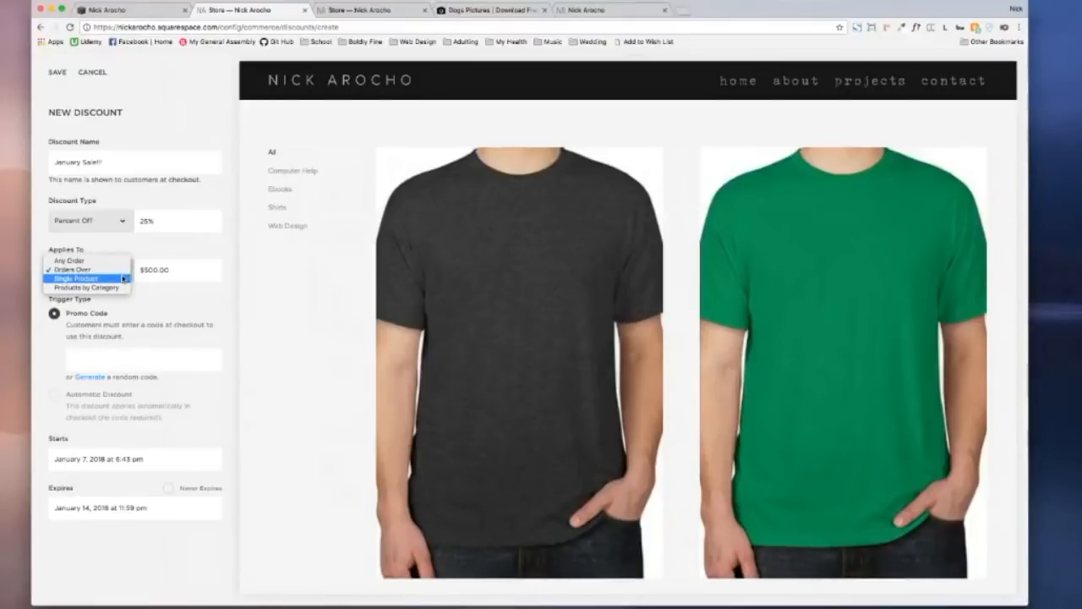
click(124, 278)
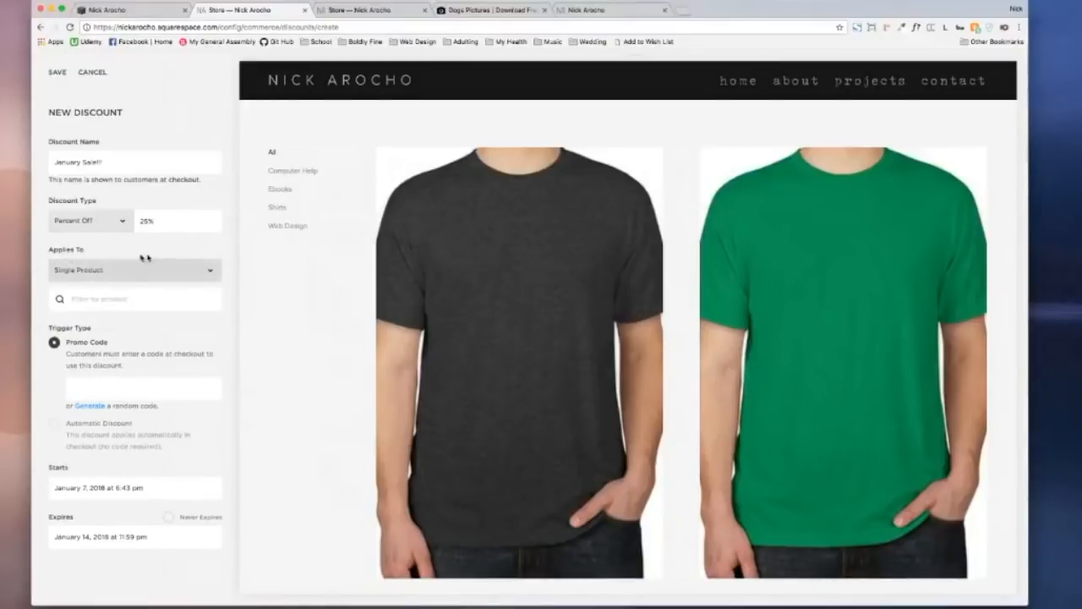
click(149, 270)
click(159, 299)
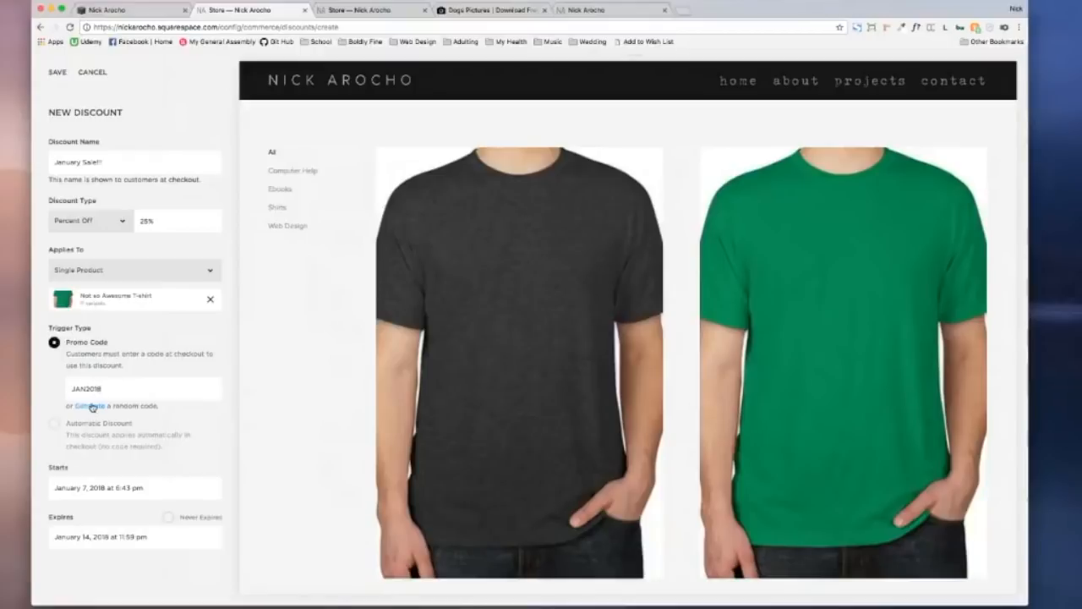
Step: Replace the promo code with a randomly generated one
click(95, 406)
double_click(96, 407)
triple_click(95, 408)
click(96, 408)
click(203, 417)
Step: Set the discount to start January 1 and expire January 31, 2018
click(104, 487)
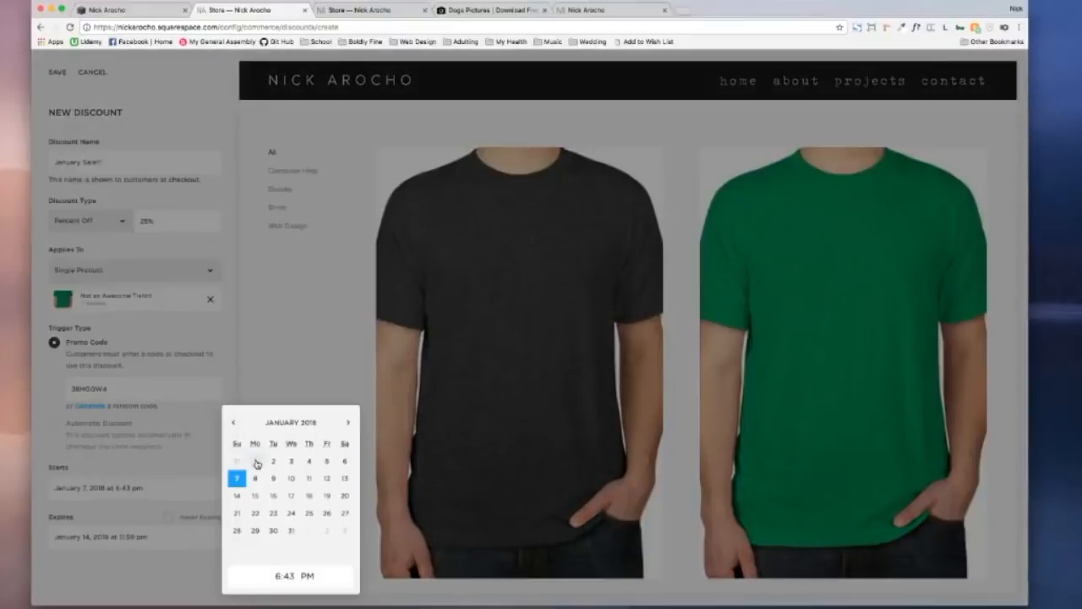
click(256, 462)
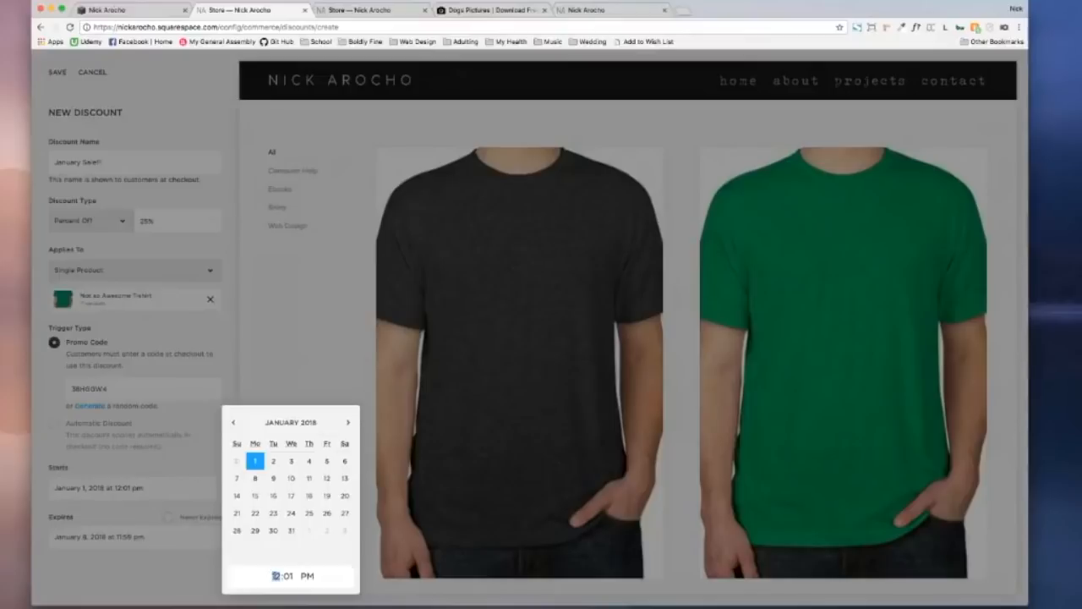
click(307, 575)
click(292, 531)
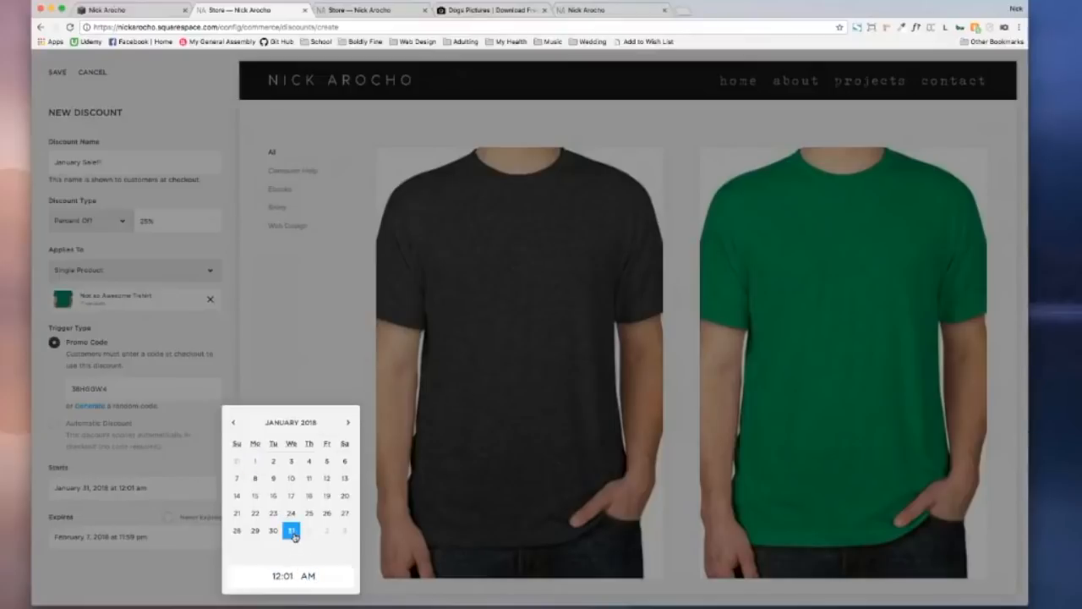
click(254, 461)
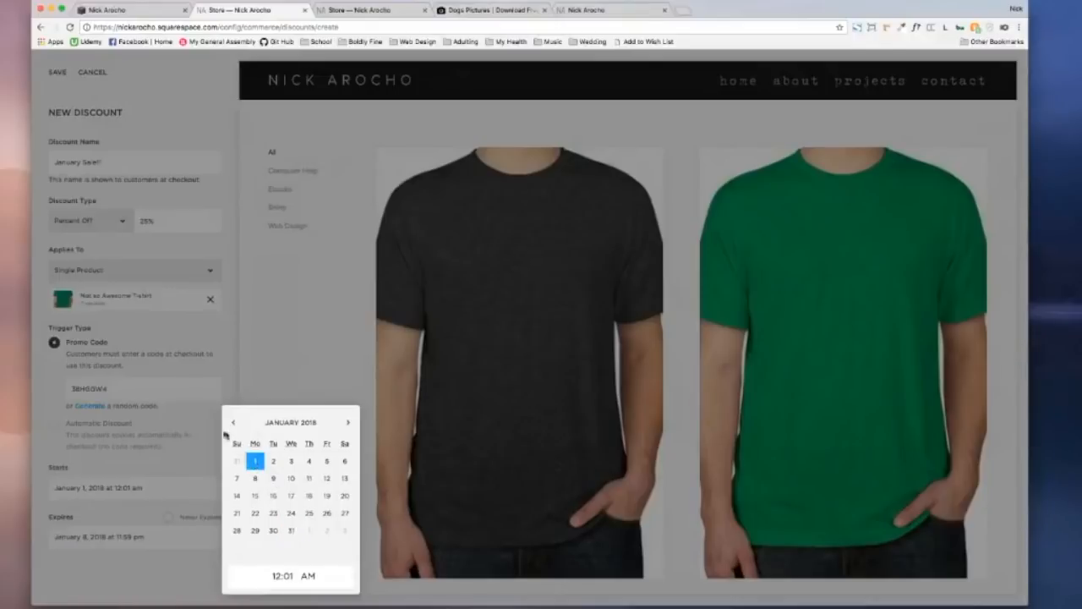
click(198, 427)
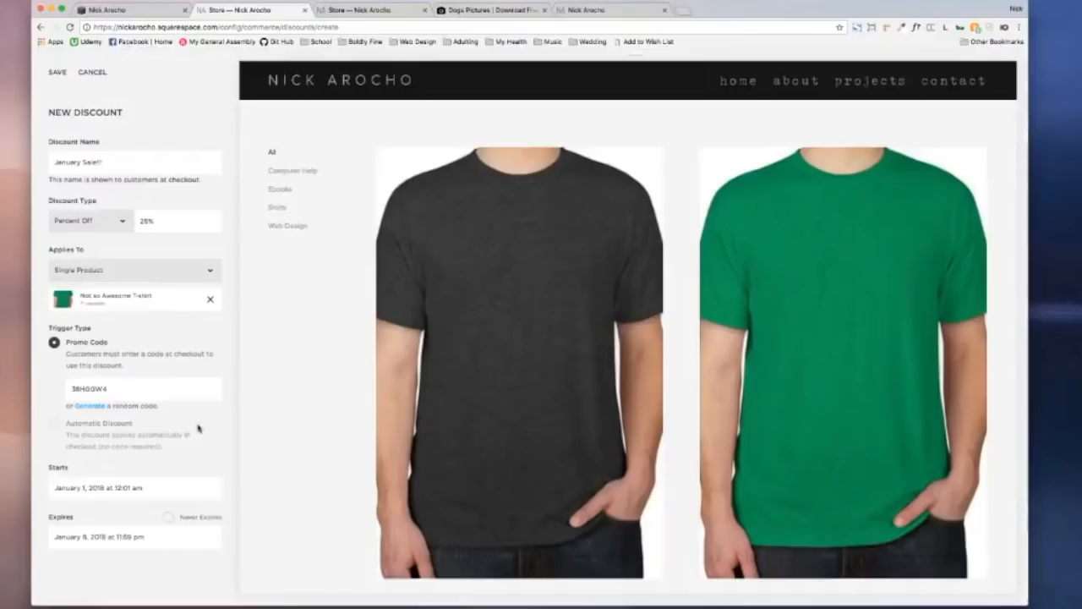
click(80, 538)
click(292, 530)
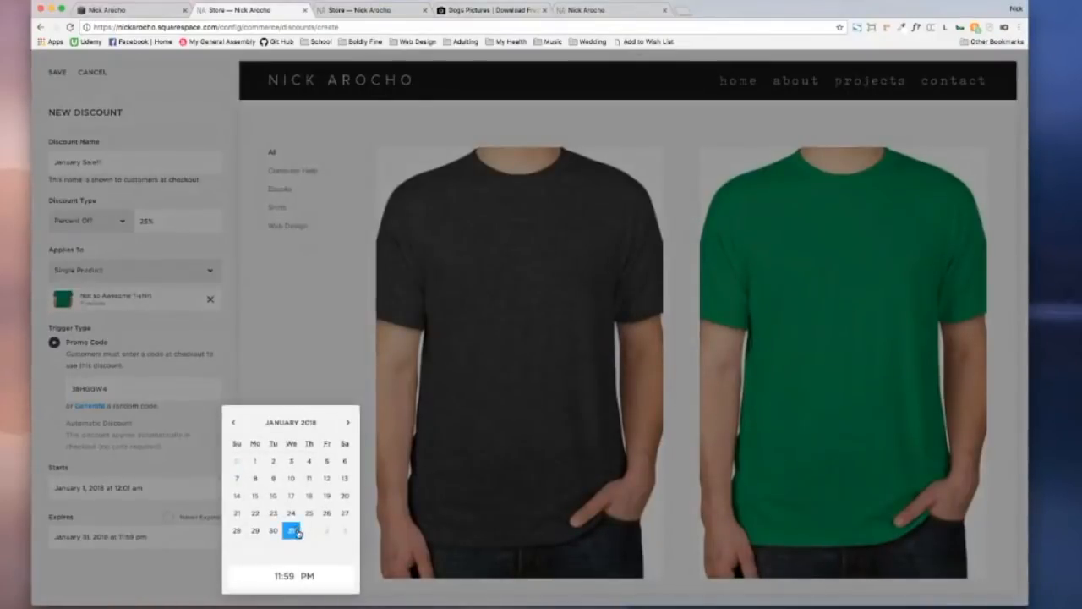
click(193, 466)
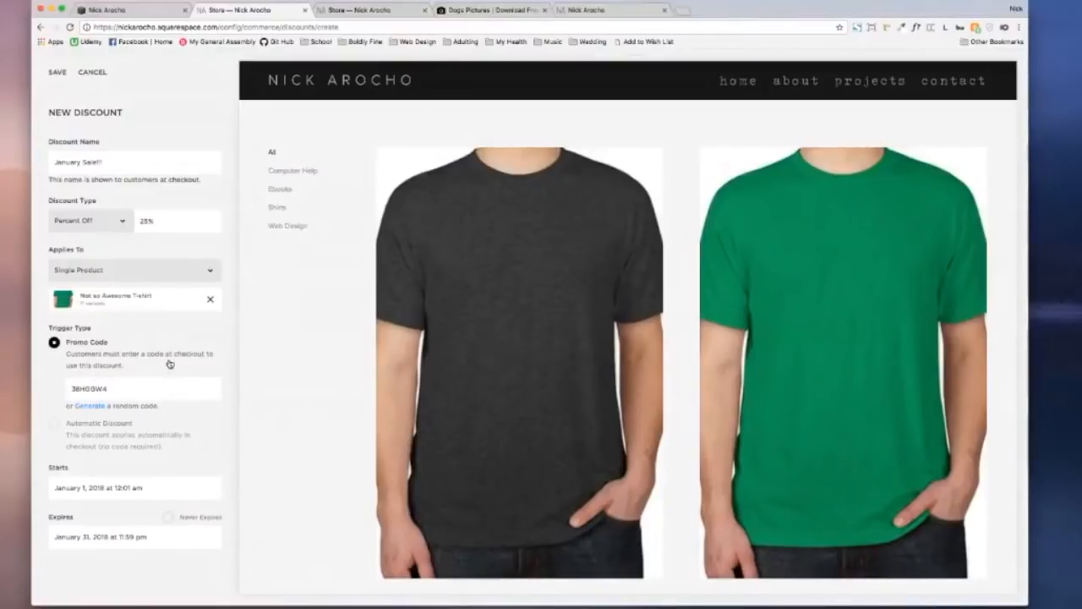
click(110, 220)
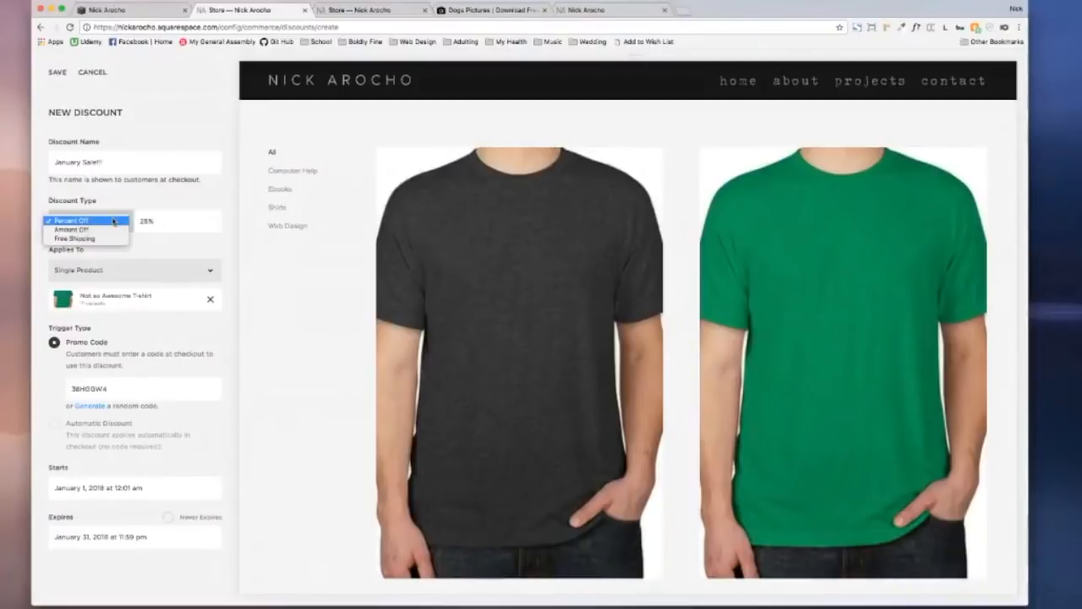
Step: Rename the discount to 'Student Discount' and make it $80.00 Amount Off
click(140, 193)
drag(99, 162, 15, 160)
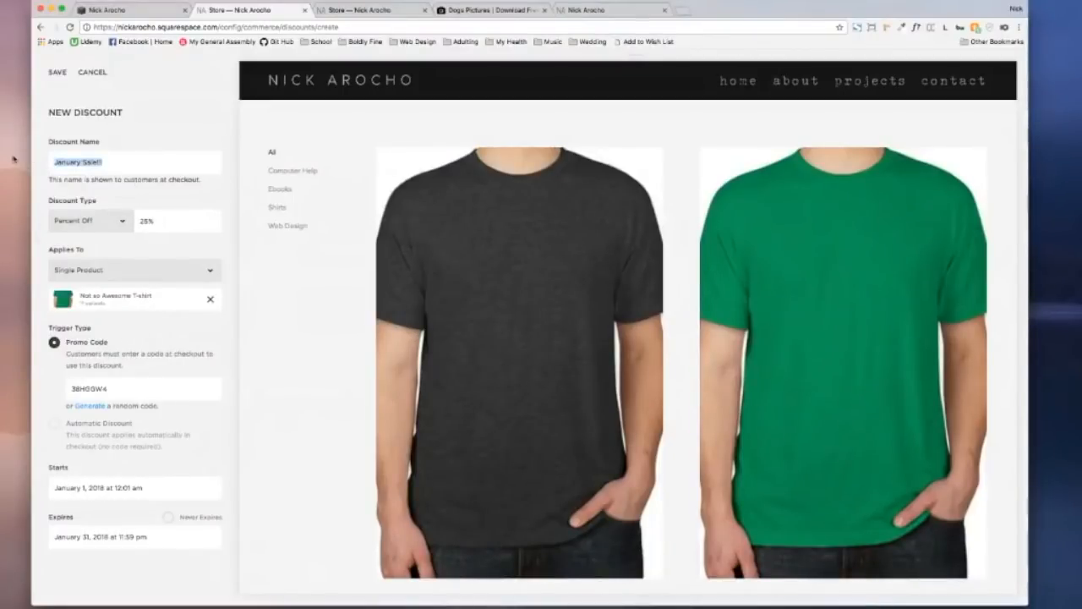
text(1)
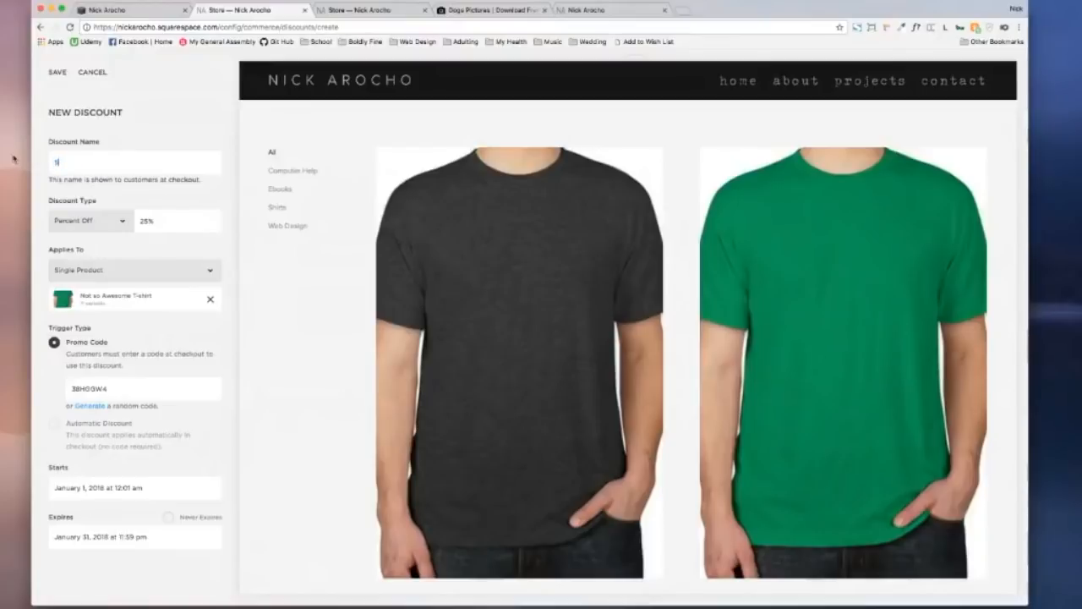
text(tudetnnt Discoun)
click(121, 220)
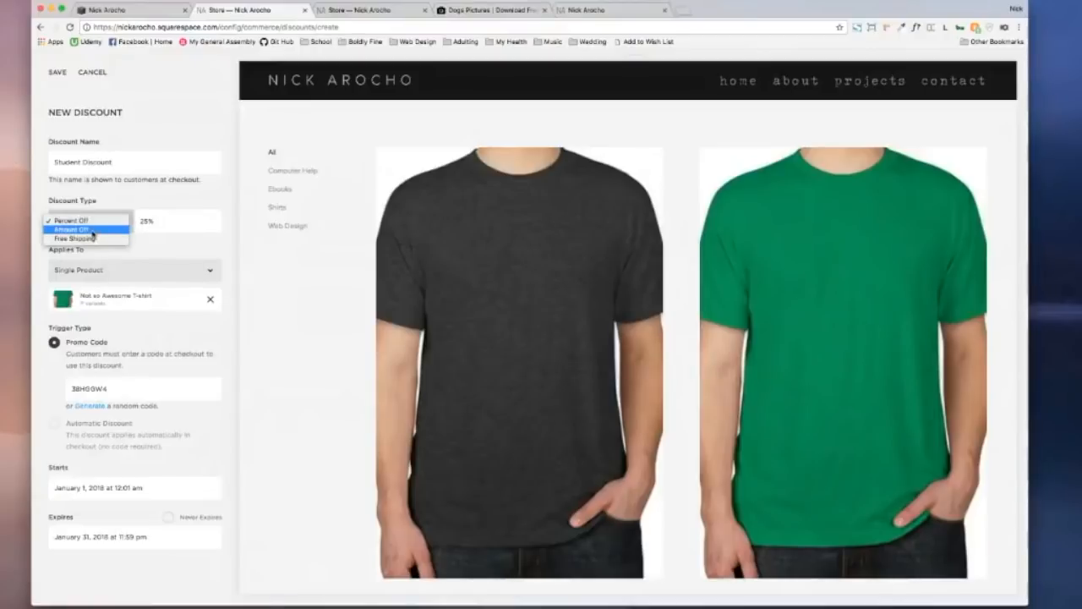
click(92, 230)
click(181, 220)
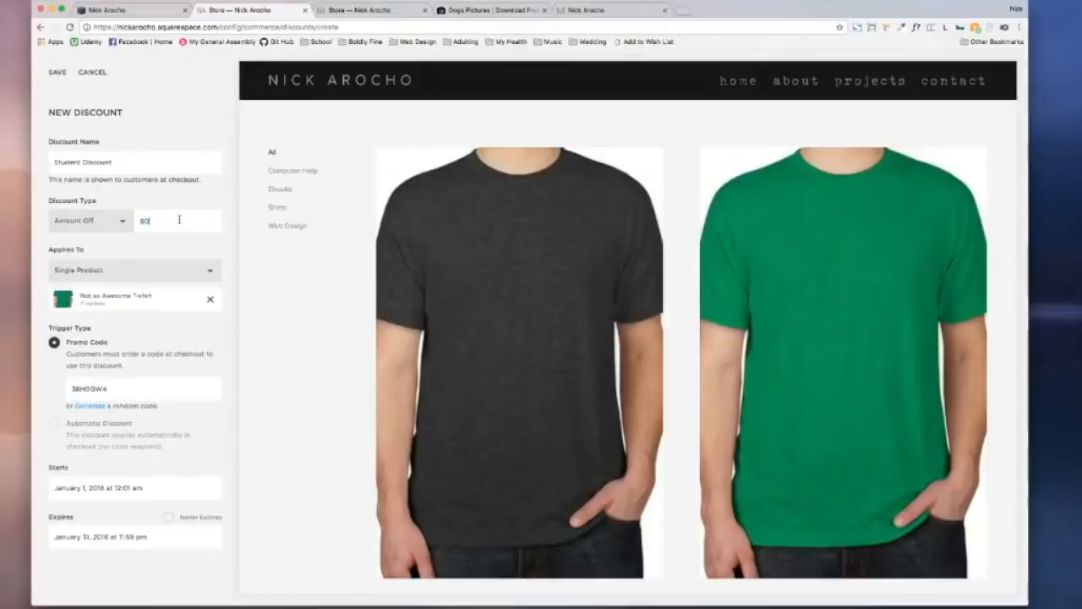
click(180, 204)
Step: Set promo code STUDENT, mark it Never Expires, save, and return to Discounts
drag(116, 387, 52, 386)
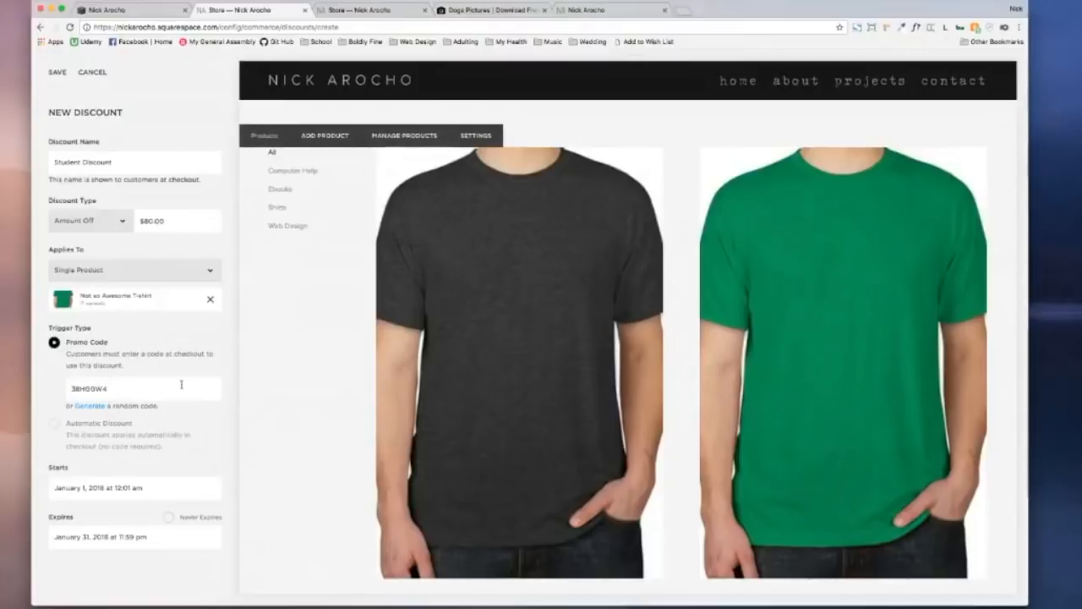
key(super+a)
text(STUD)
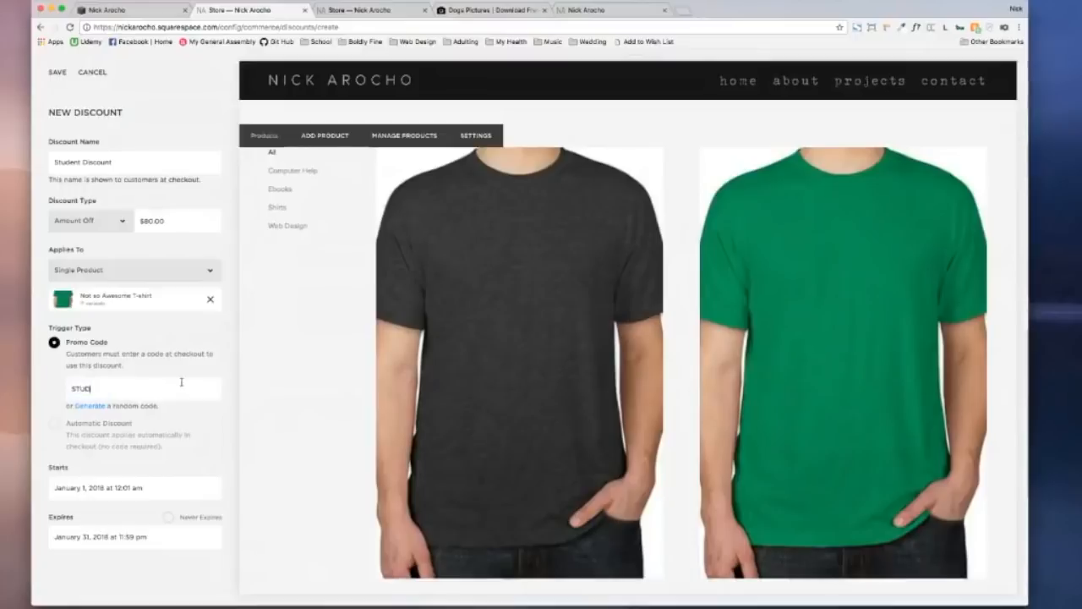
text(ENT)
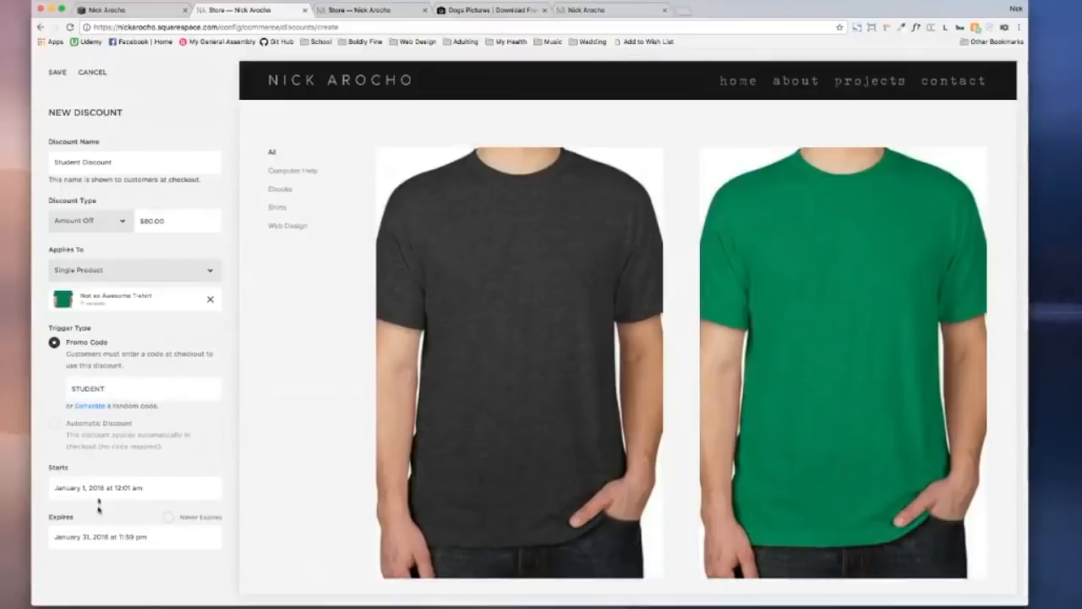
click(167, 517)
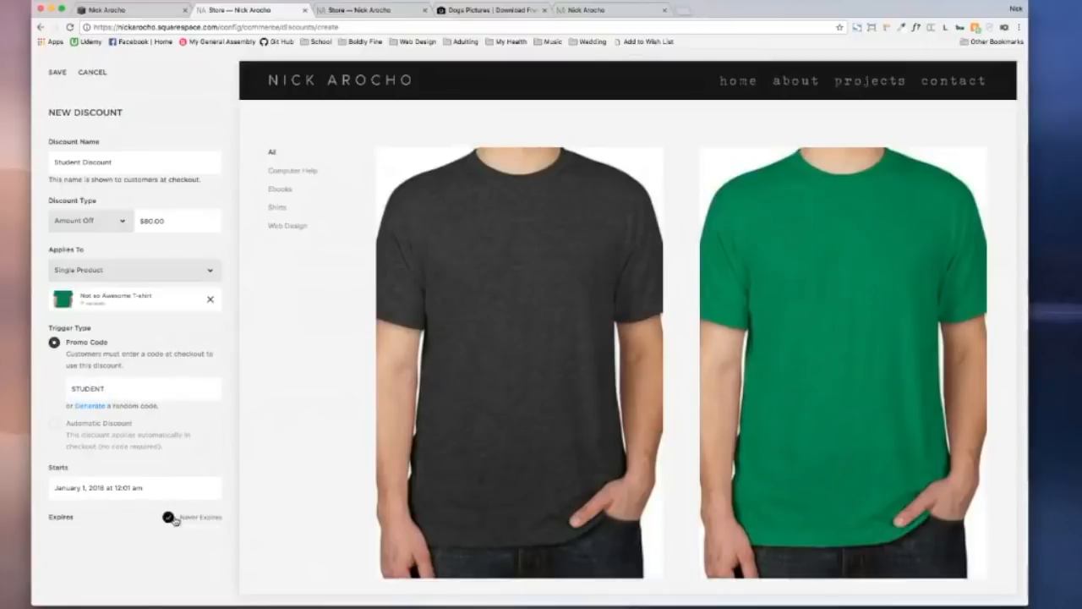
click(59, 74)
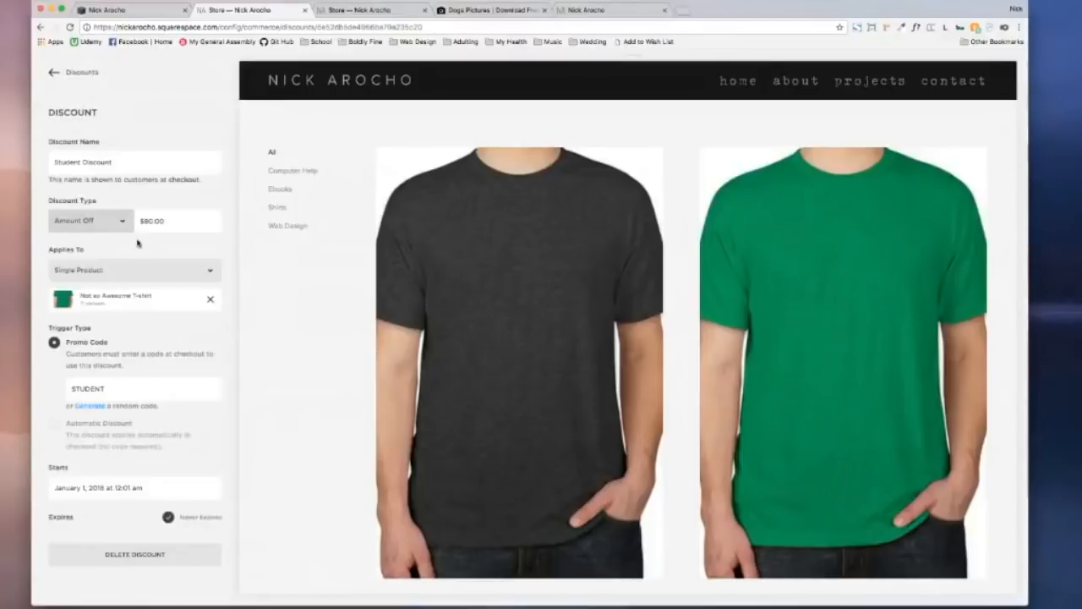
click(64, 72)
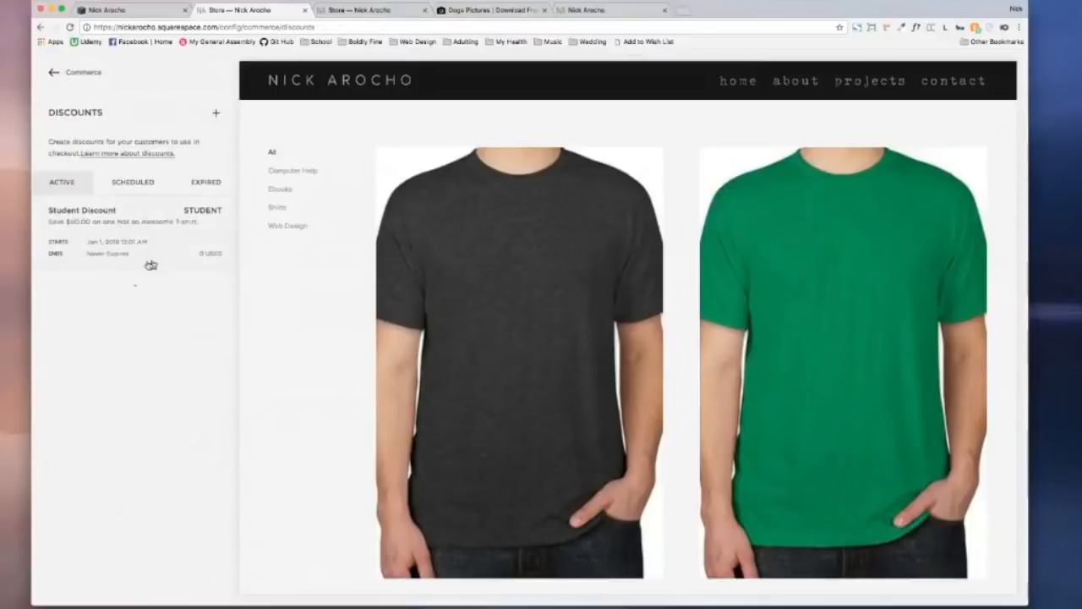
Step: Create a new FLASH discount running February 1 to February 3, 2018
click(215, 113)
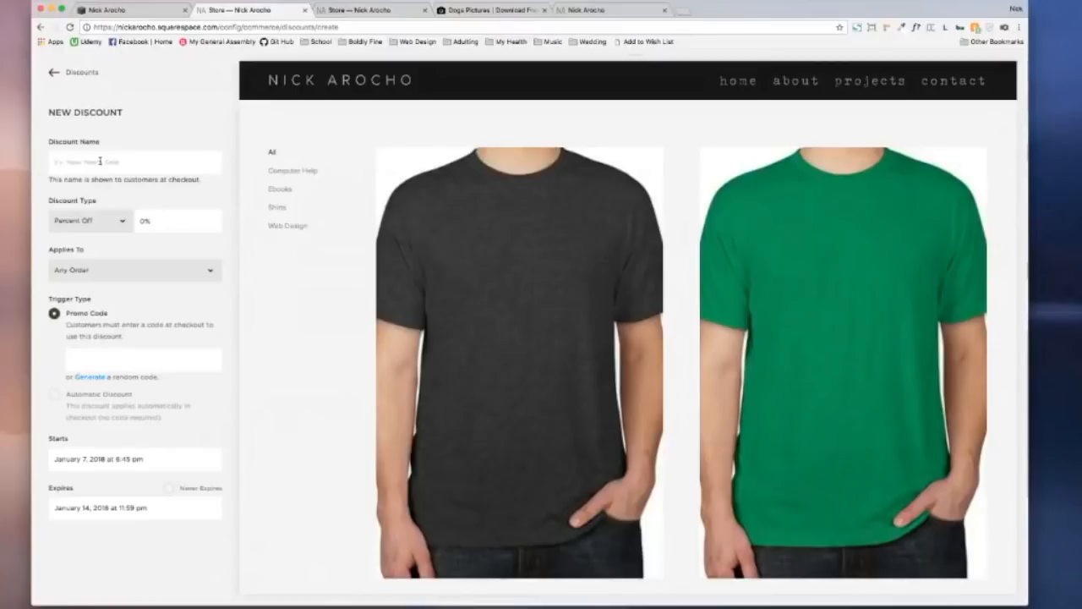
text(FLASH sale)
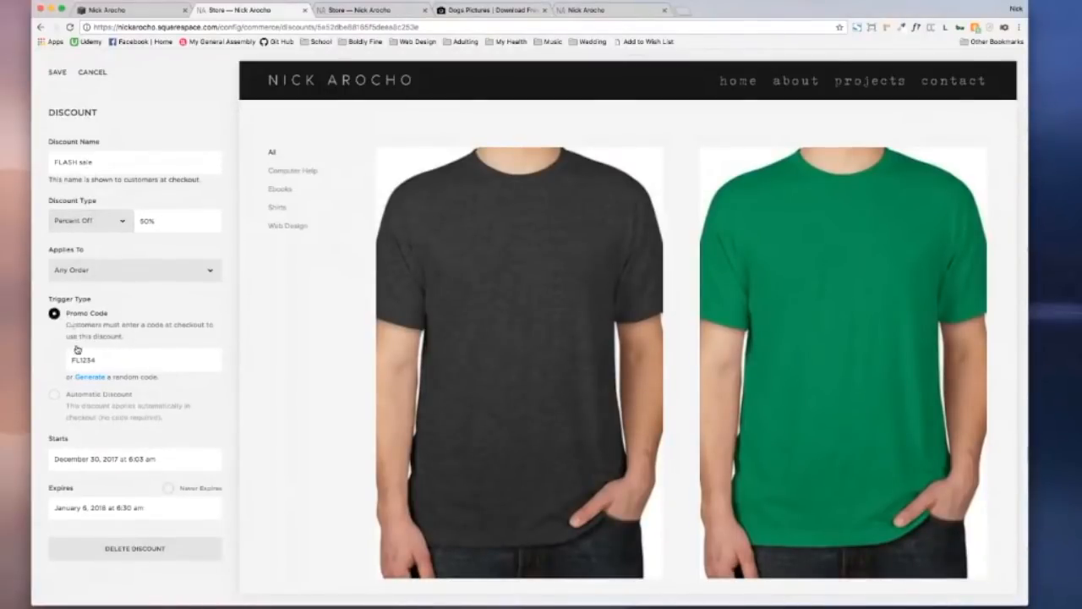
click(119, 457)
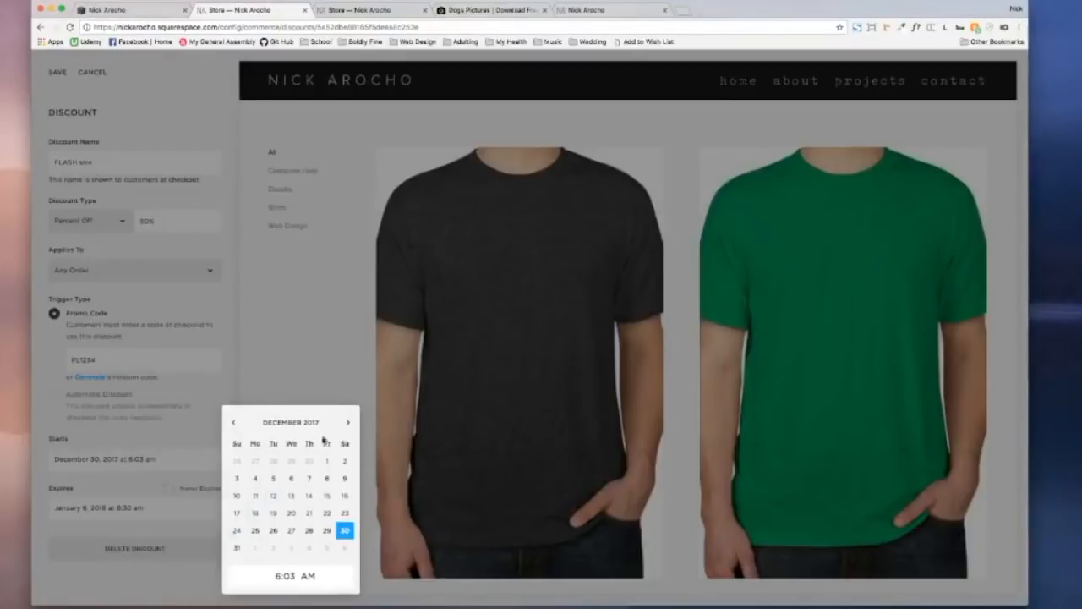
click(346, 425)
click(344, 422)
click(311, 462)
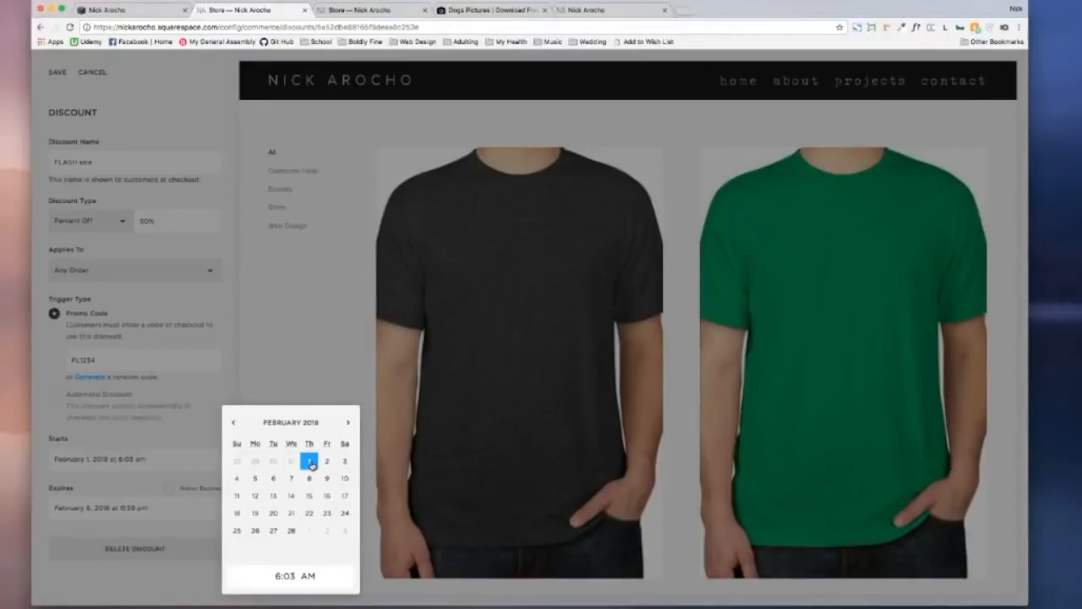
click(181, 418)
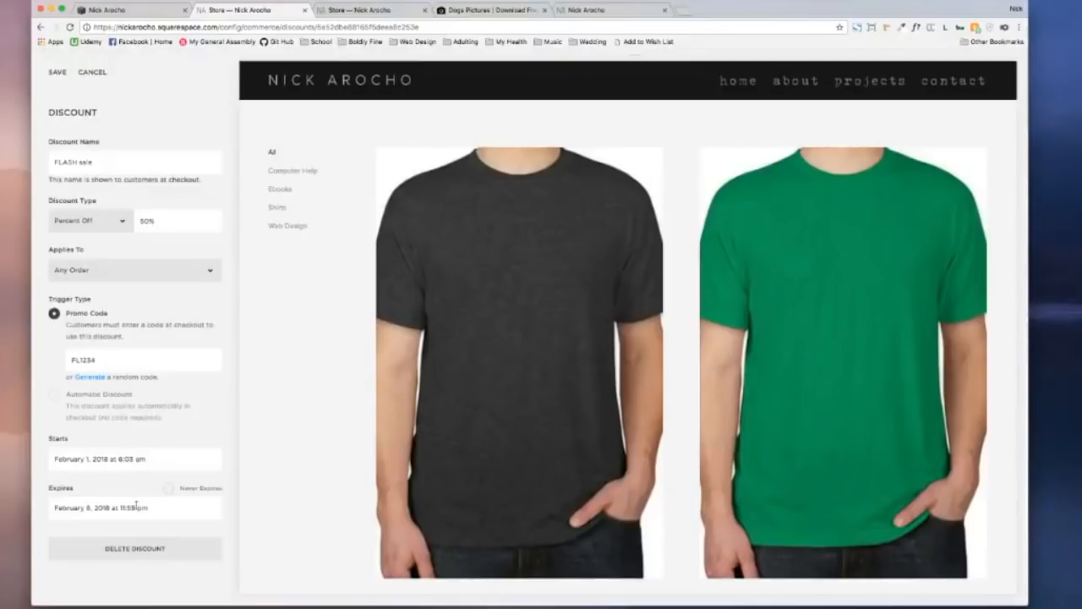
click(136, 505)
click(344, 462)
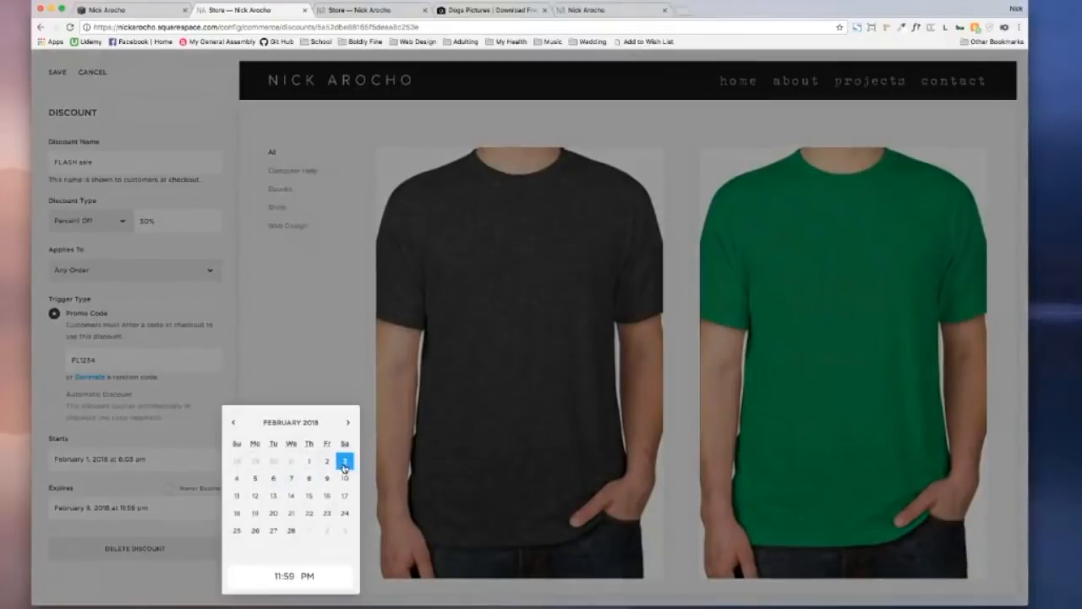
click(139, 428)
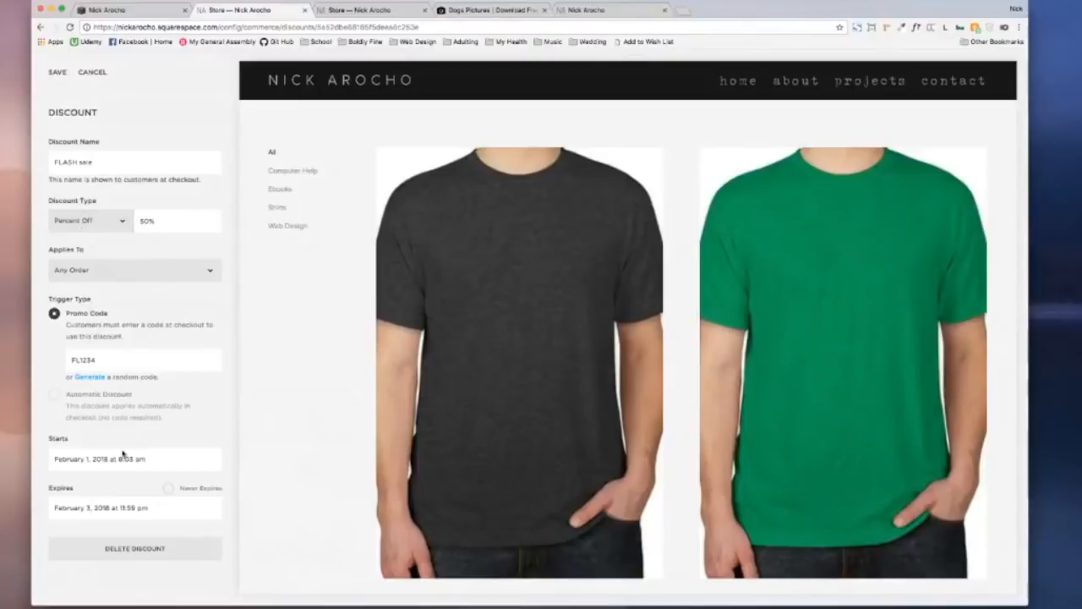
Step: Save the FLASH sale discount and view the Scheduled discounts list
click(53, 72)
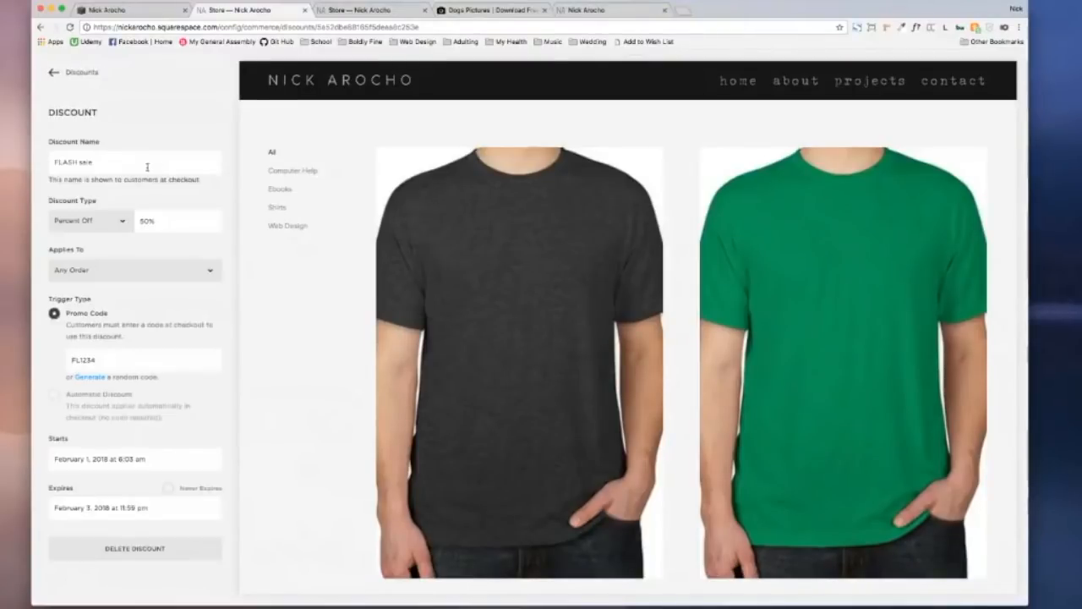
click(74, 74)
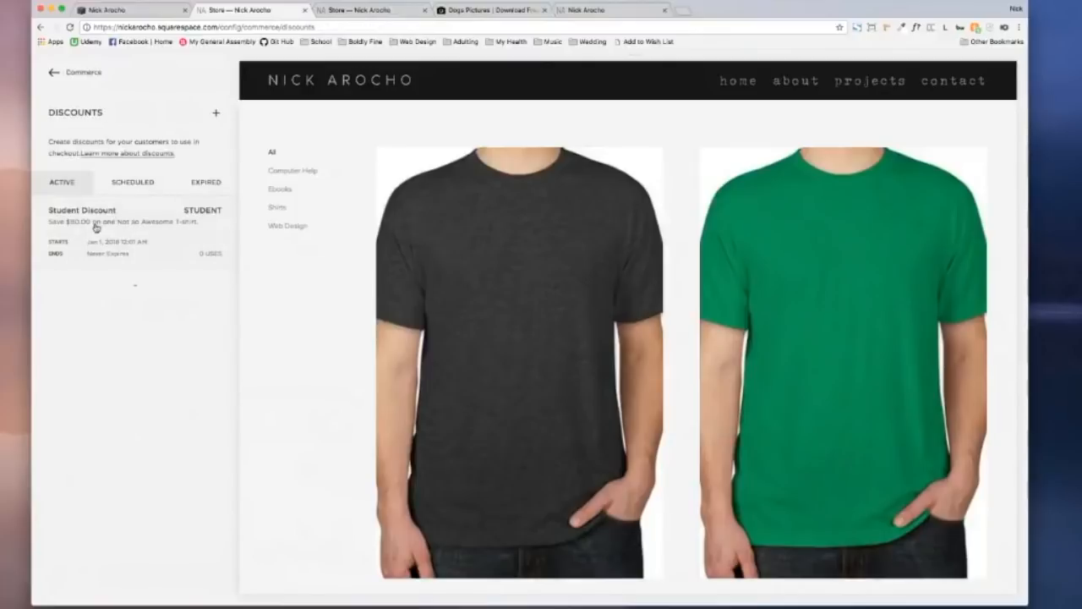
click(132, 185)
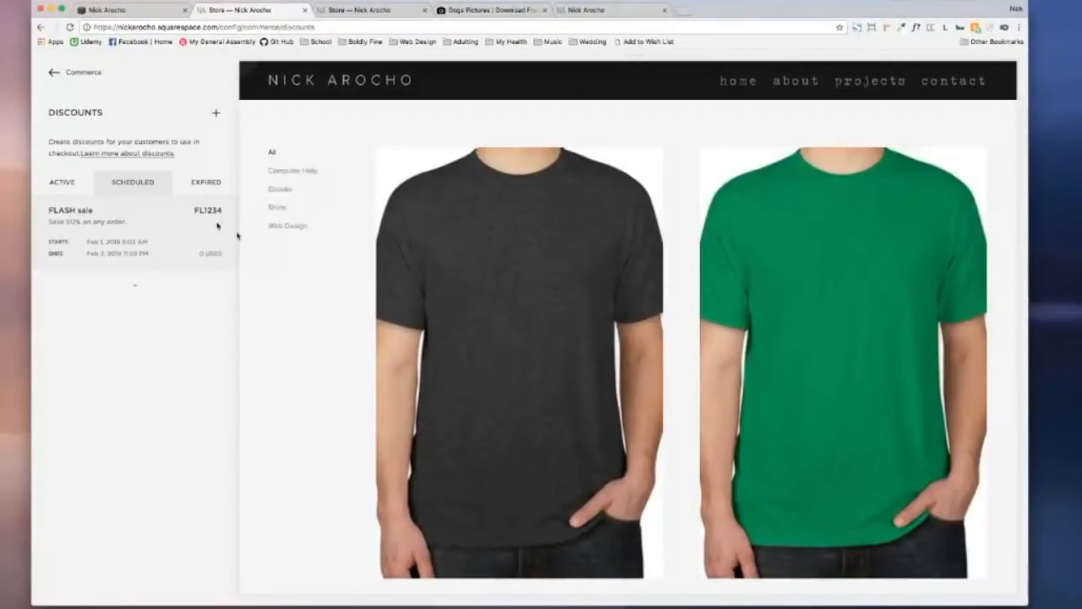
Step: Check the empty Expired discounts list, then return to Commerce settings
click(205, 183)
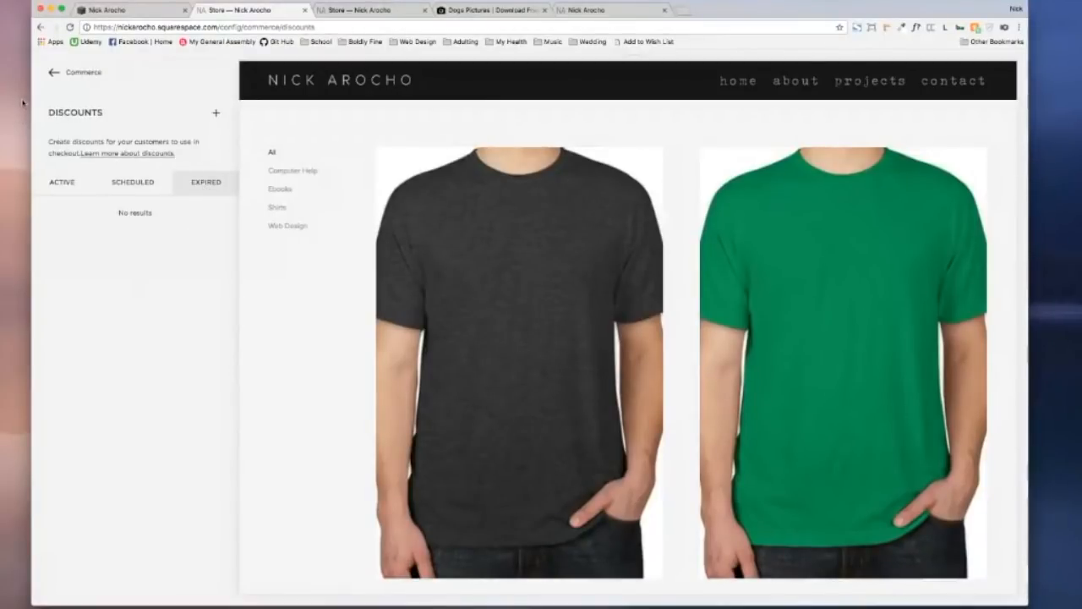
click(60, 75)
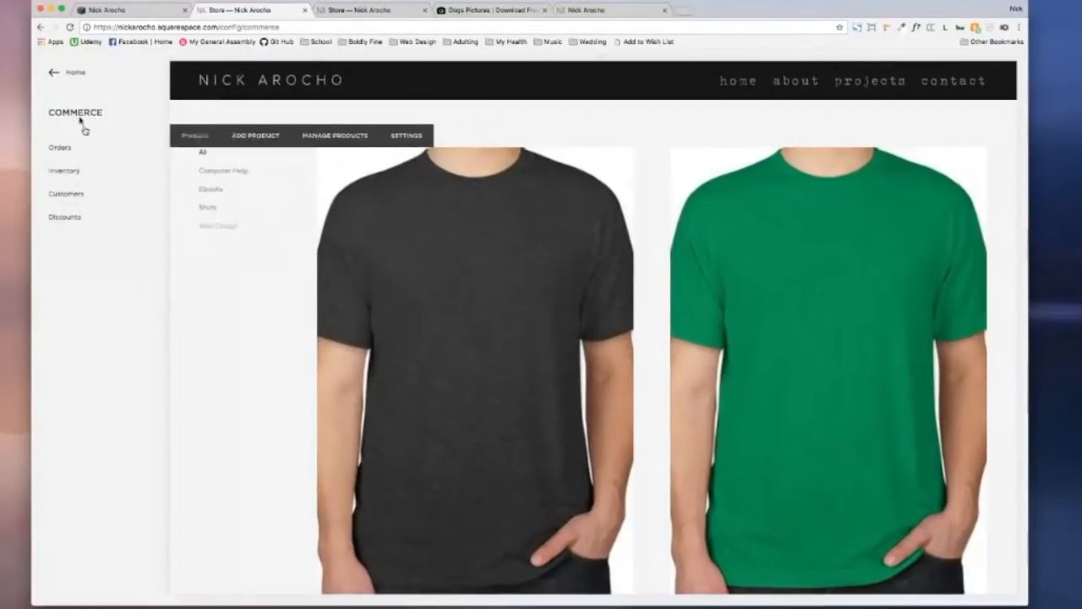
Step: Navigate from the dashboard through Settings to Commerce Payments
click(53, 72)
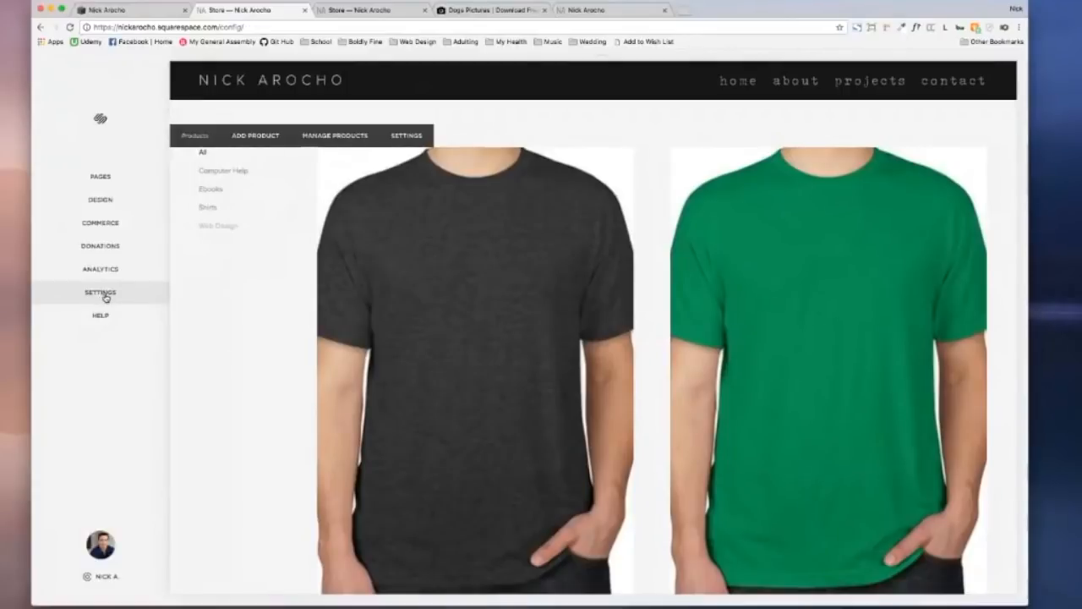
click(125, 293)
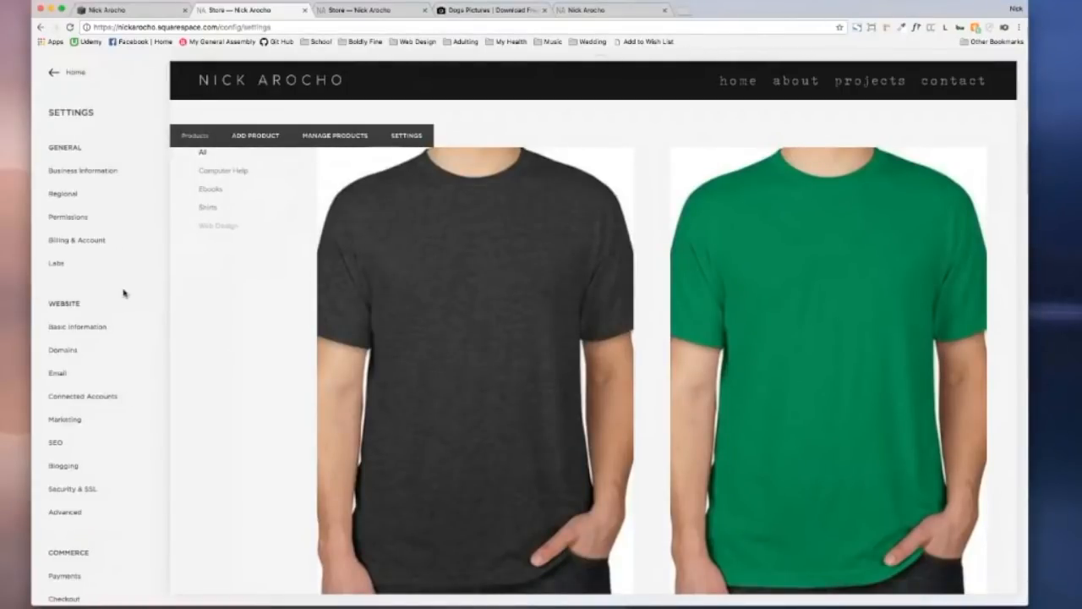
scroll(103, 144, down, 3)
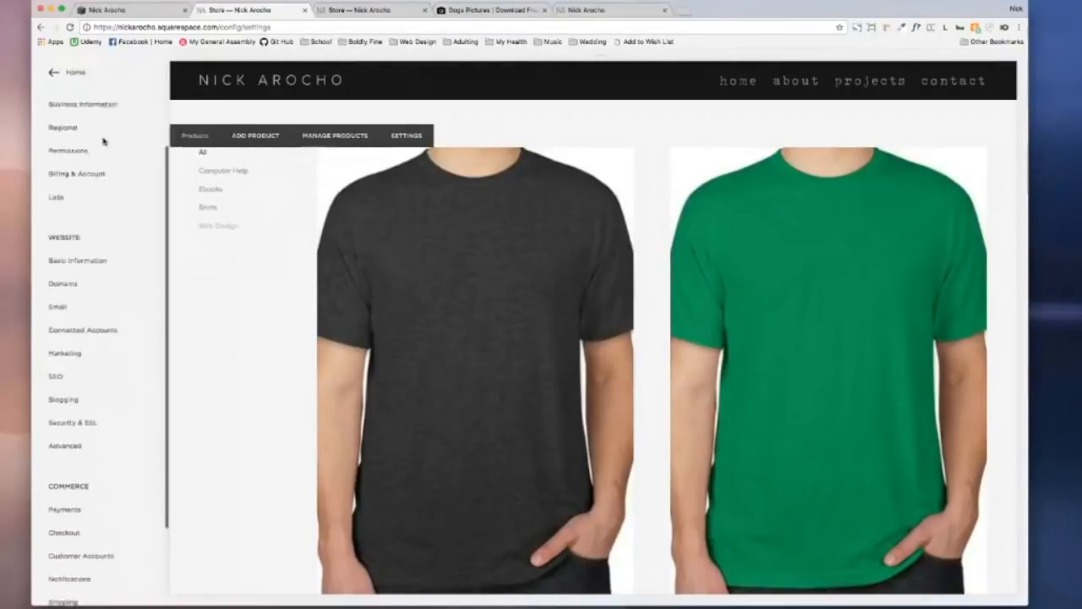
scroll(103, 140, down, 1)
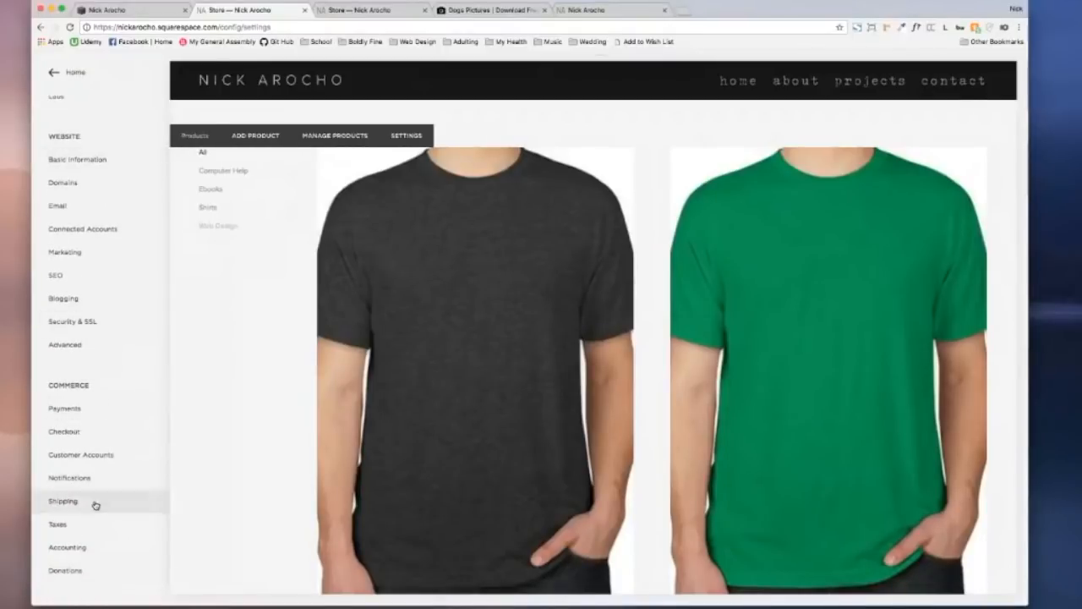
click(94, 412)
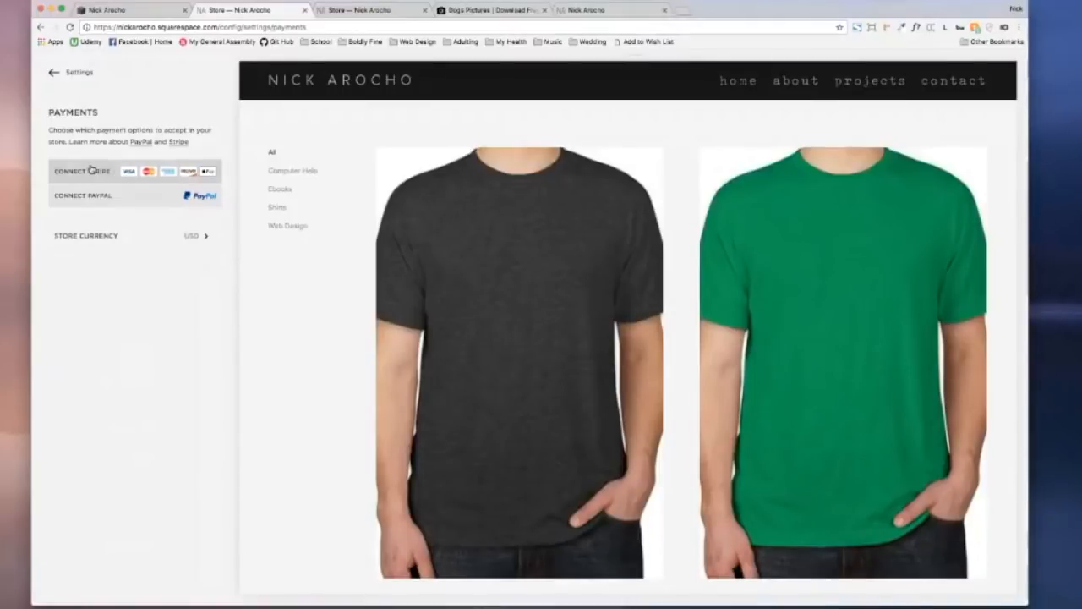
Step: Start connecting Stripe and open the Squarespace pricing plans page
click(115, 172)
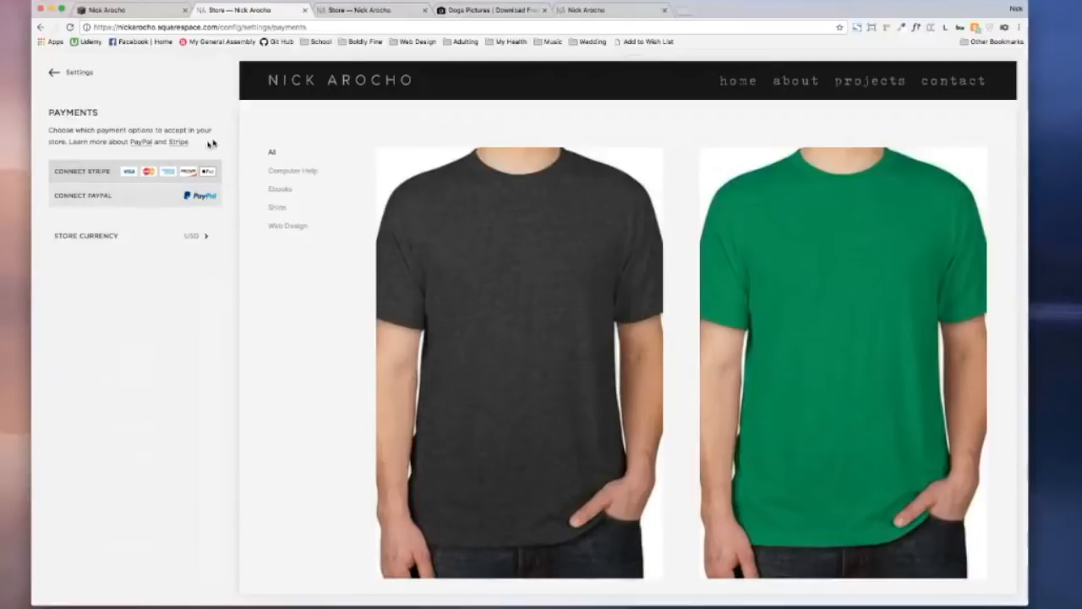
mouse_move(273, 190)
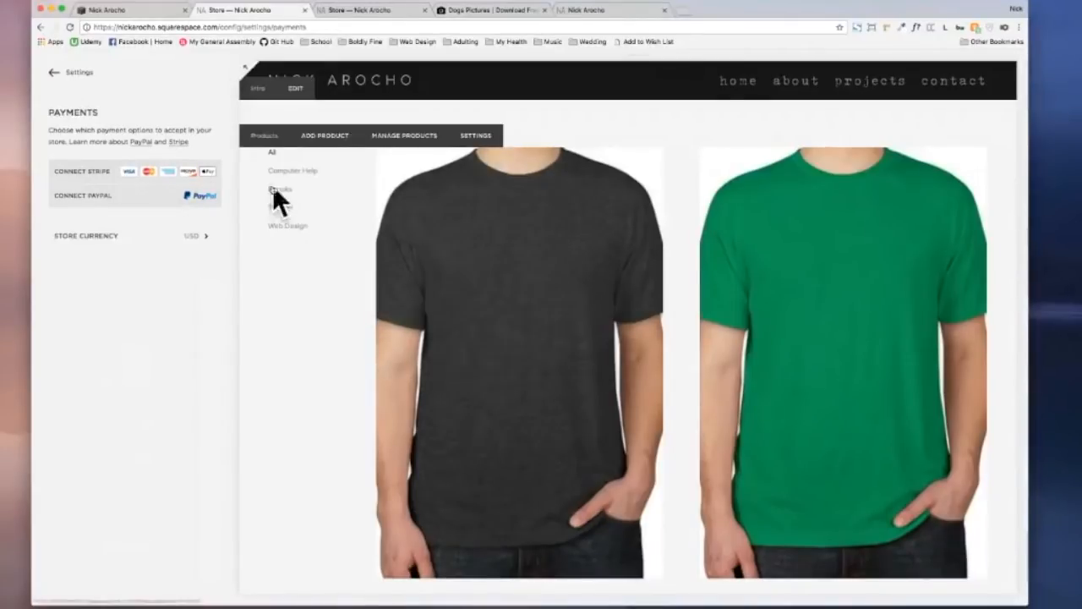
click(210, 172)
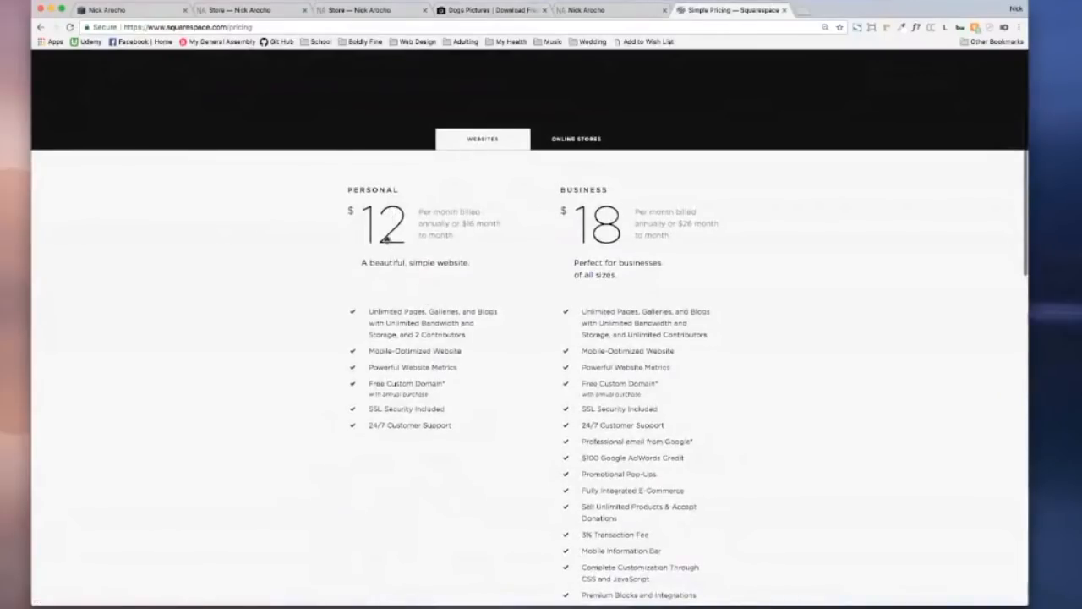
Step: Review the Website plans: Personal at $12 and Business at $18 per month
mouse_move(402, 437)
scroll(723, 373, down, 1)
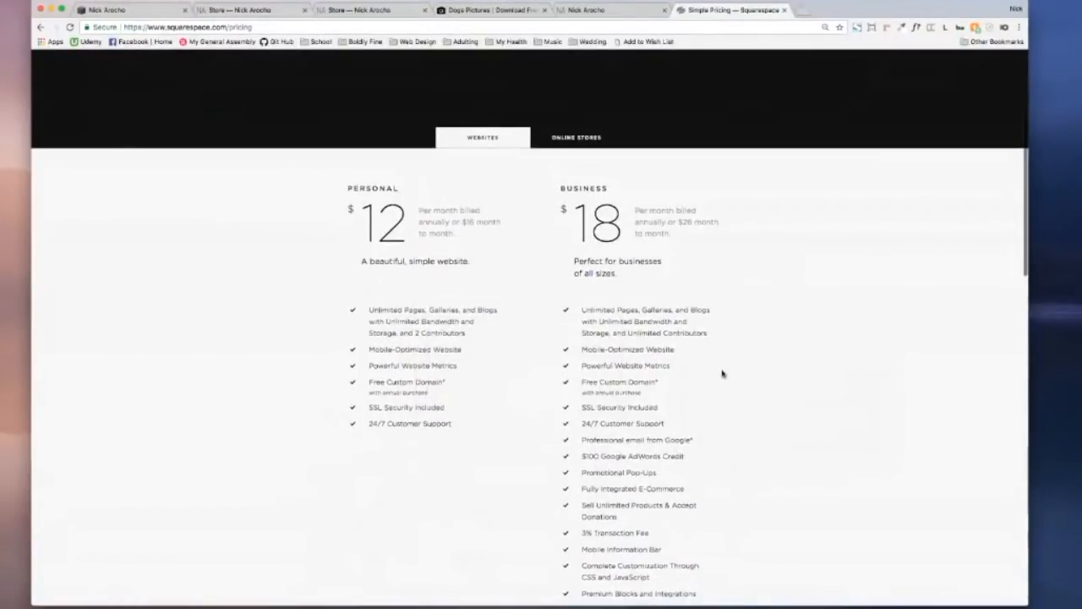
scroll(721, 373, down, 3)
mouse_move(606, 422)
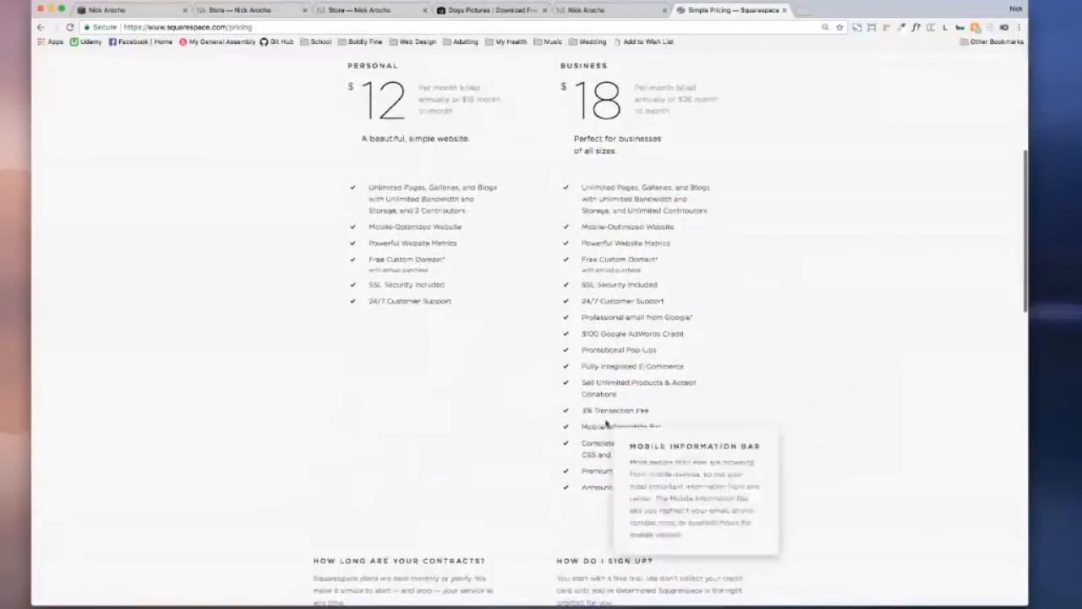
mouse_move(604, 369)
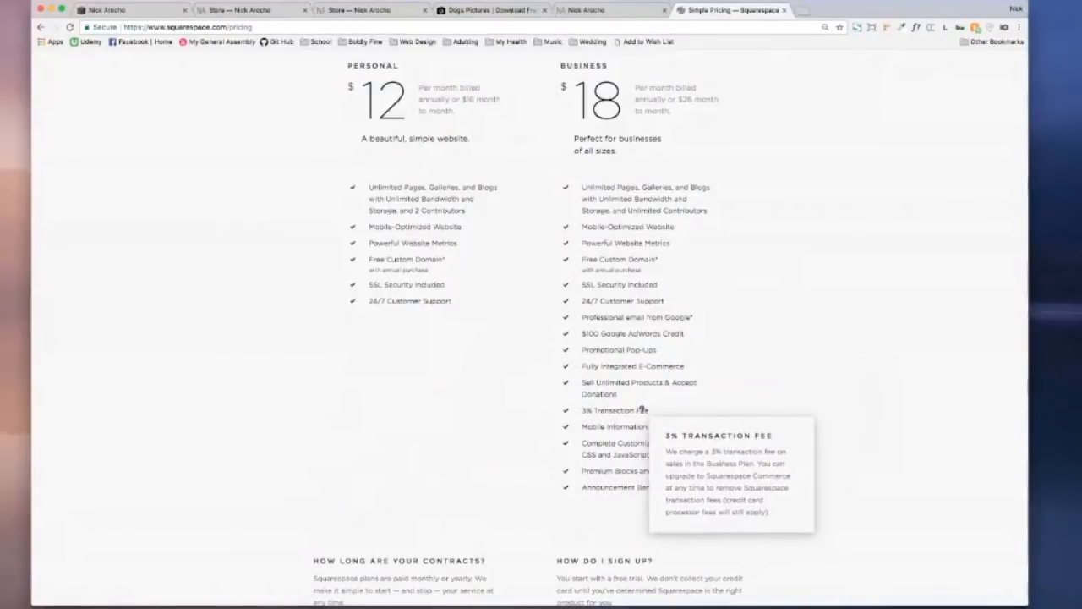
scroll(642, 409, up, 3)
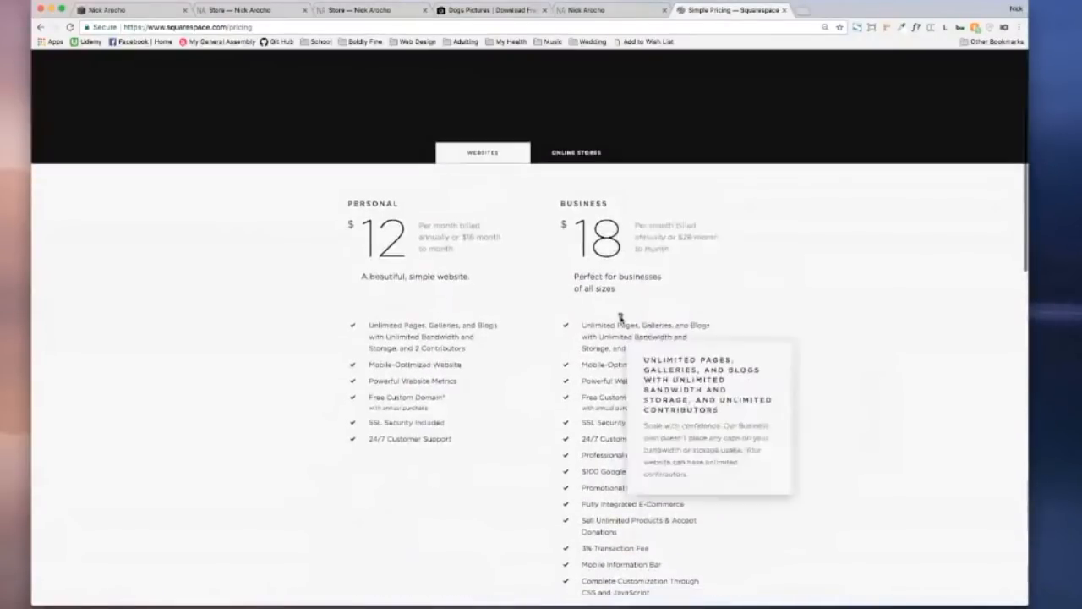
Step: Switch to Online Stores plans and compare Basic $26 and Advanced $40 features
click(581, 154)
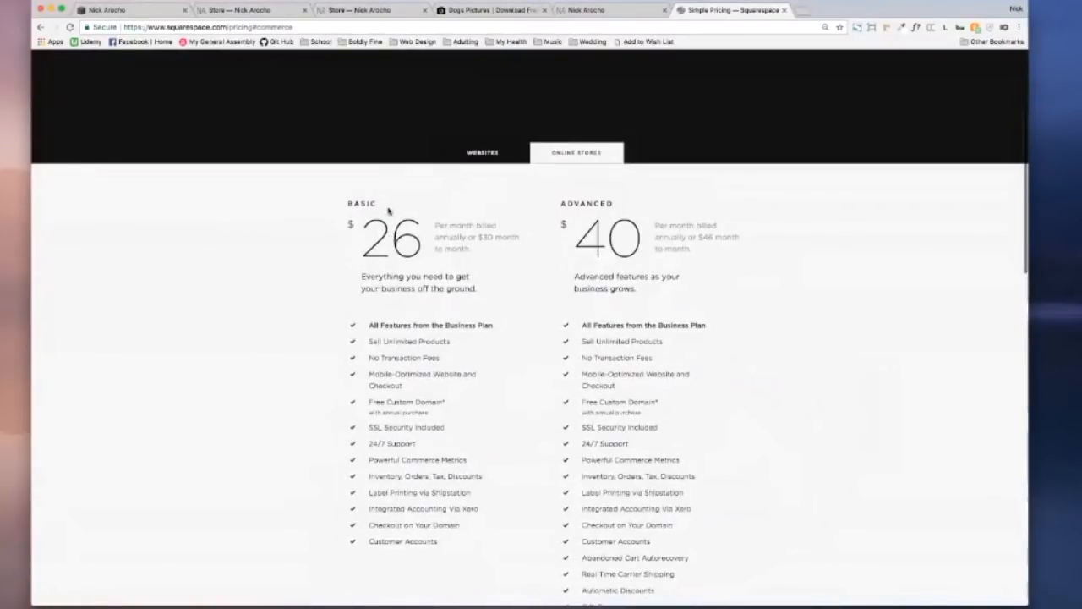
mouse_move(404, 404)
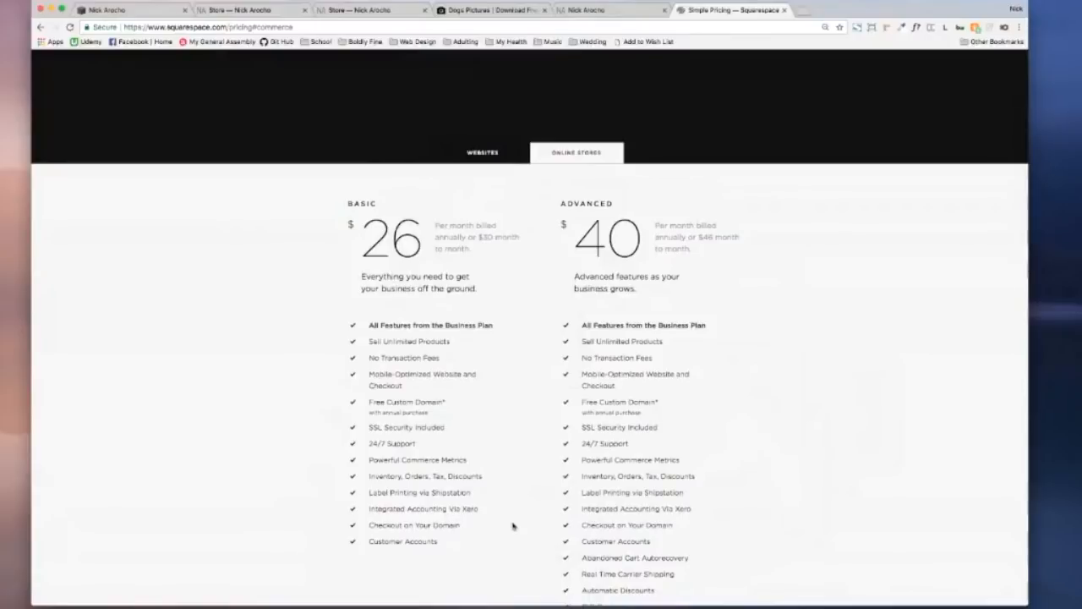
mouse_move(427, 357)
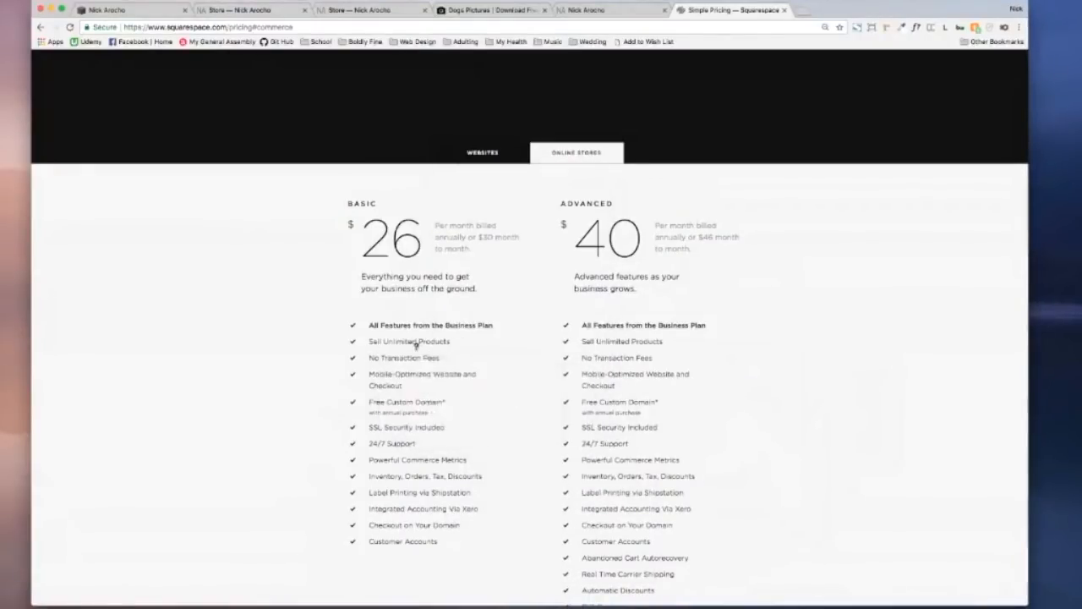
scroll(625, 297, down, 1)
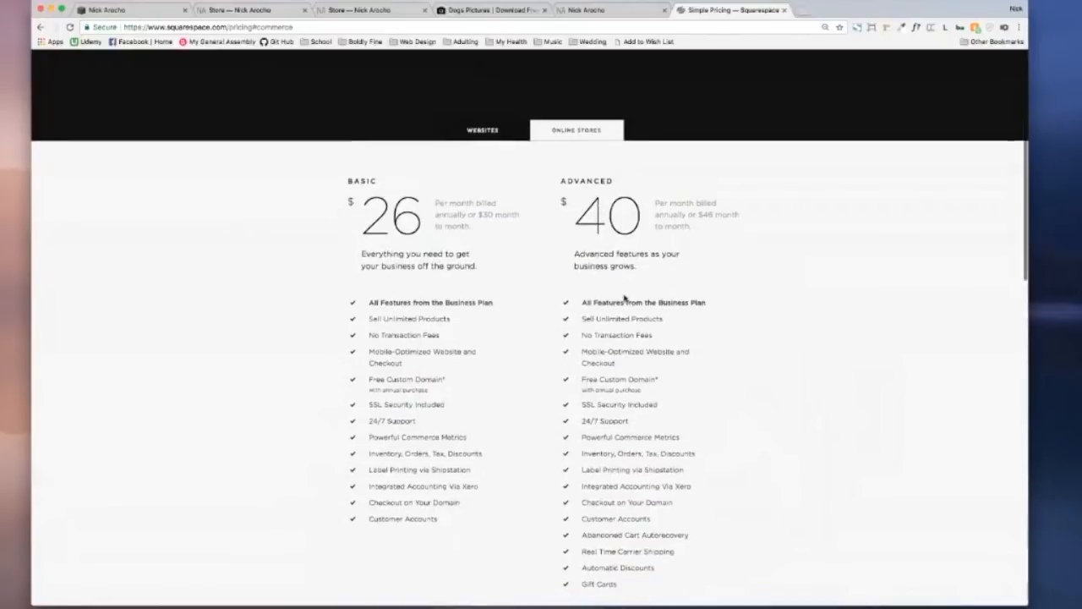
scroll(625, 298, down, 4)
mouse_move(614, 440)
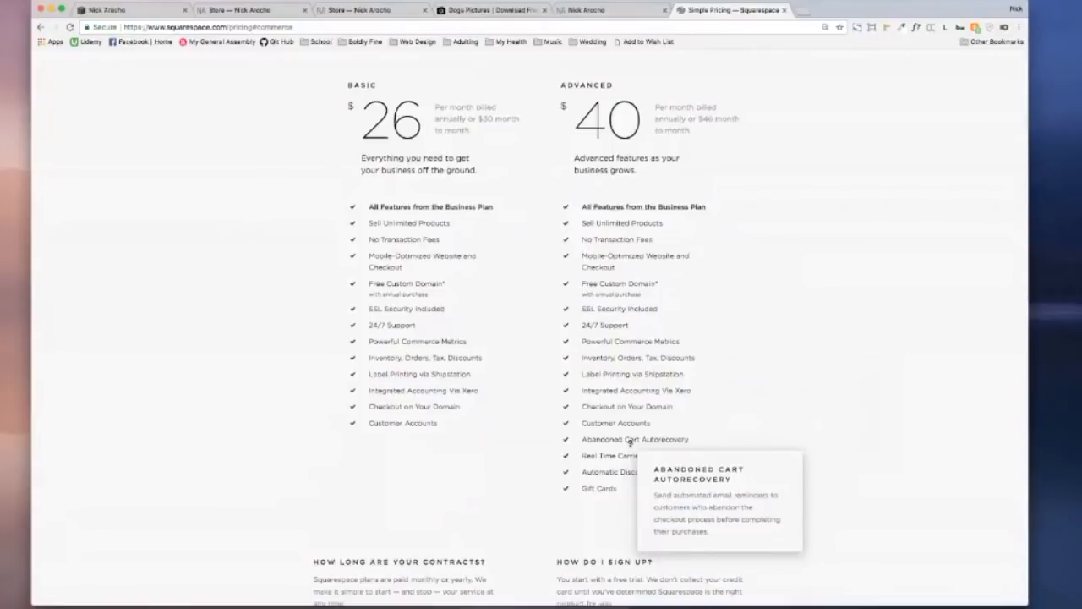
mouse_move(649, 456)
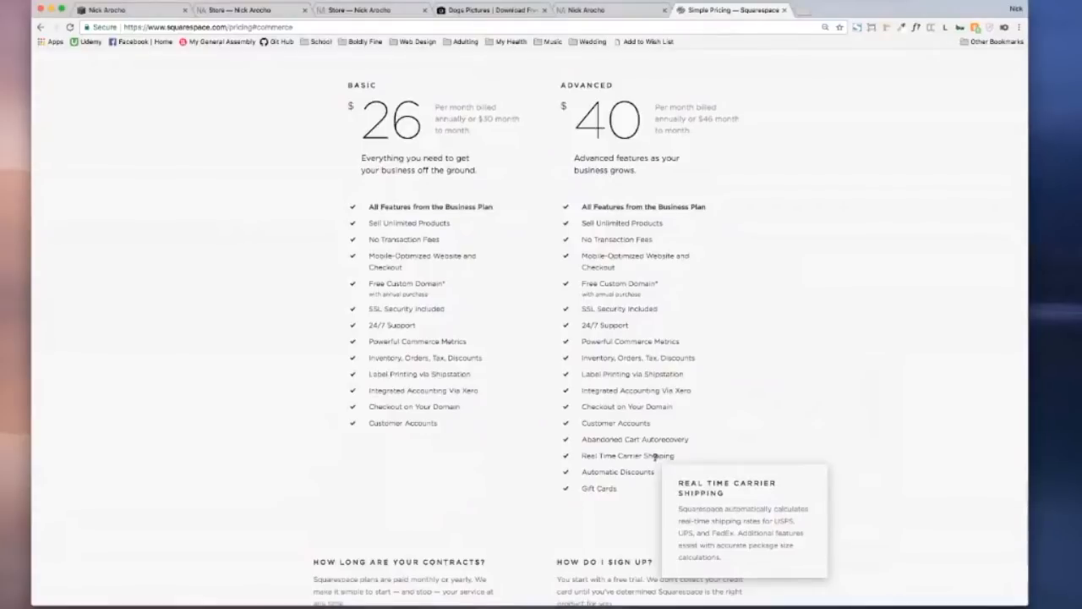
mouse_move(615, 473)
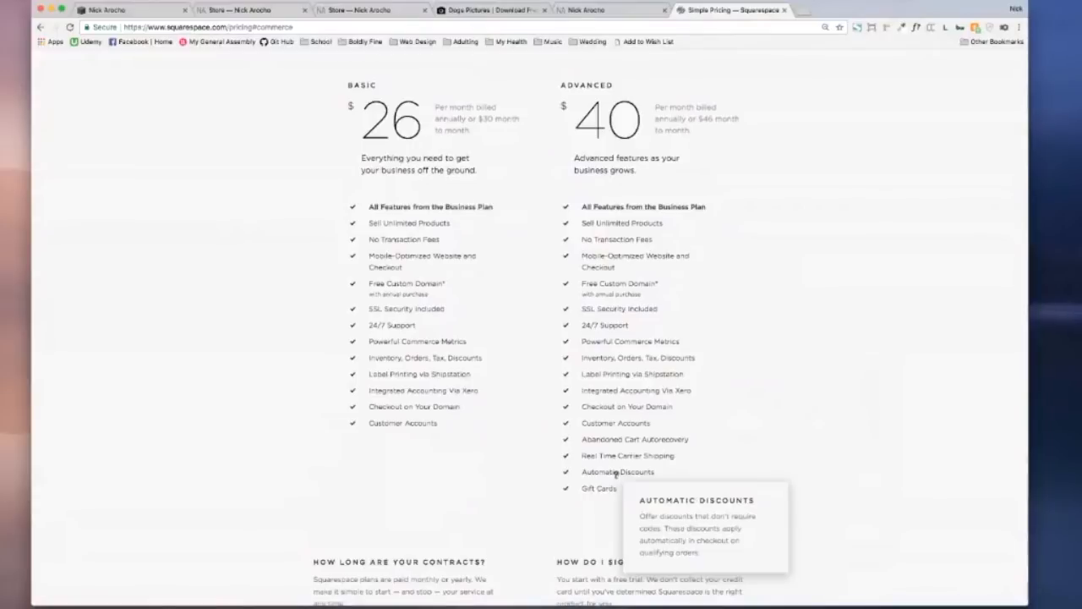
mouse_move(587, 489)
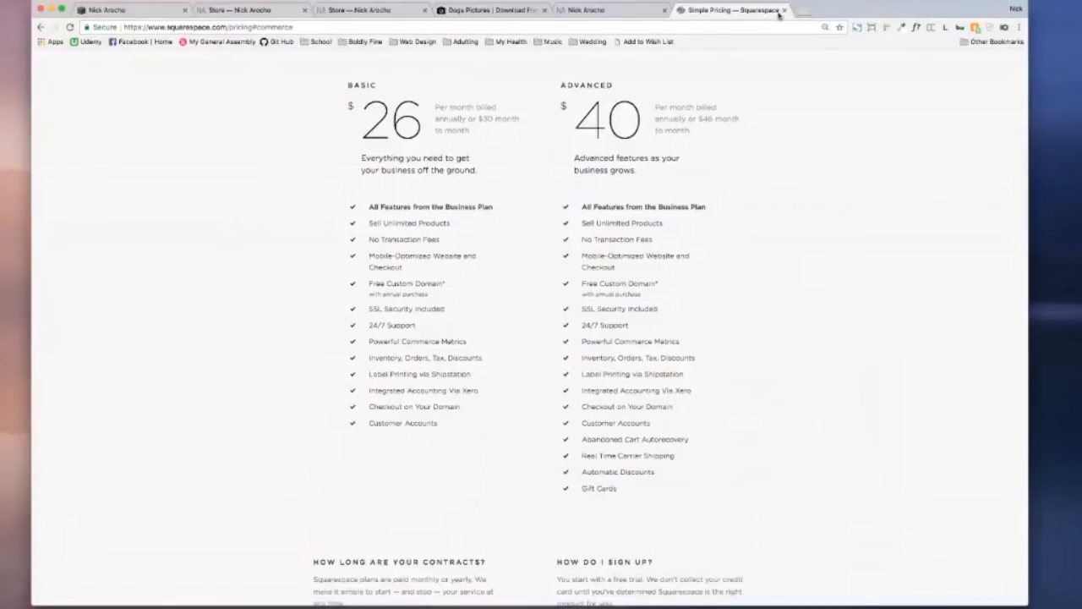
Step: Close the pricing tab, return to payment settings, and launch the Stripe login window
click(783, 10)
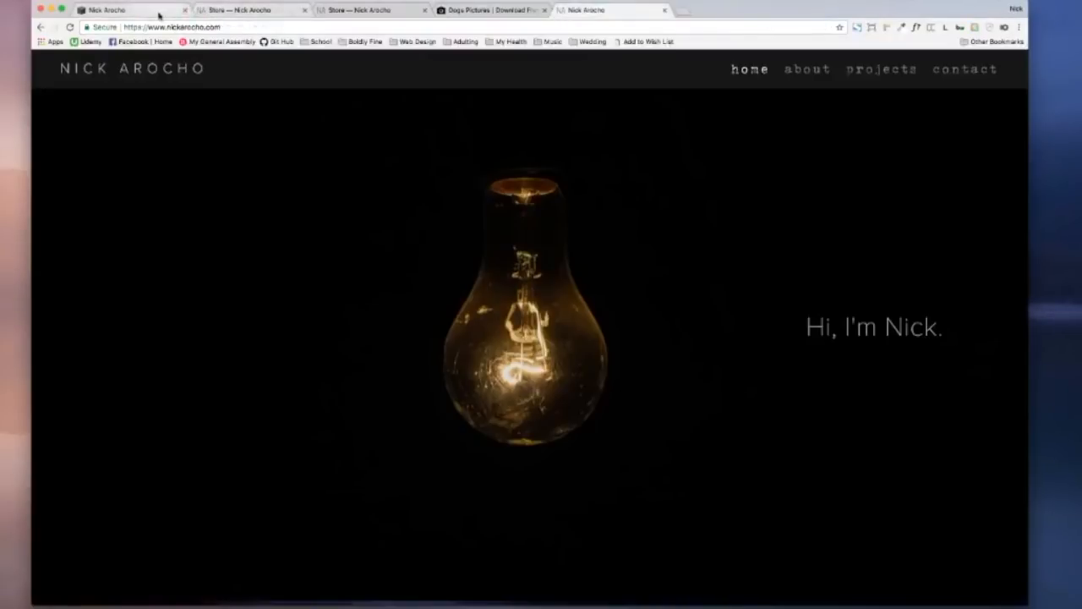
click(156, 14)
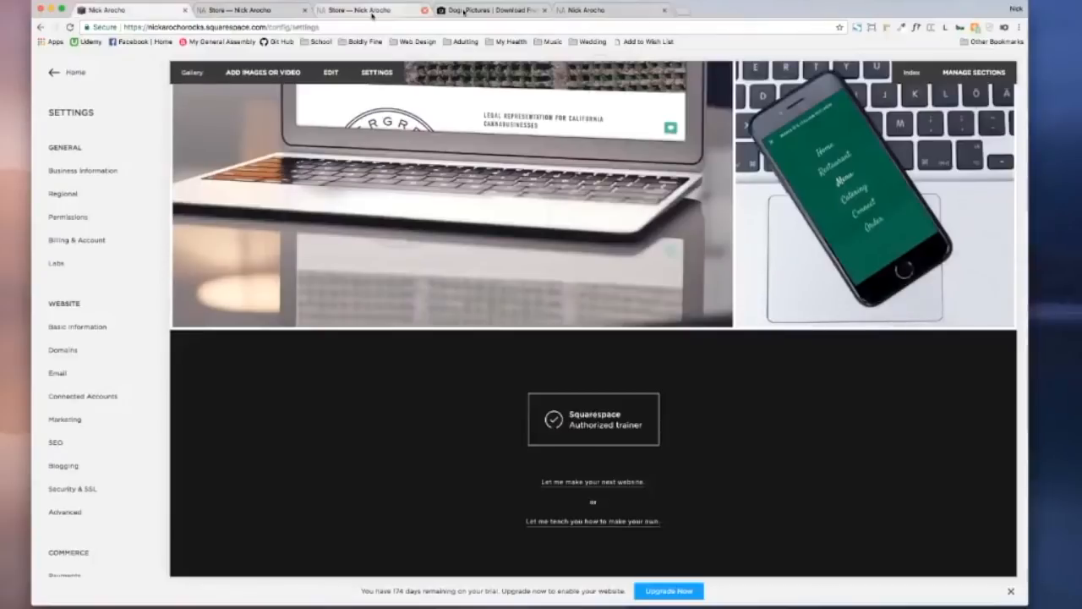
click(348, 13)
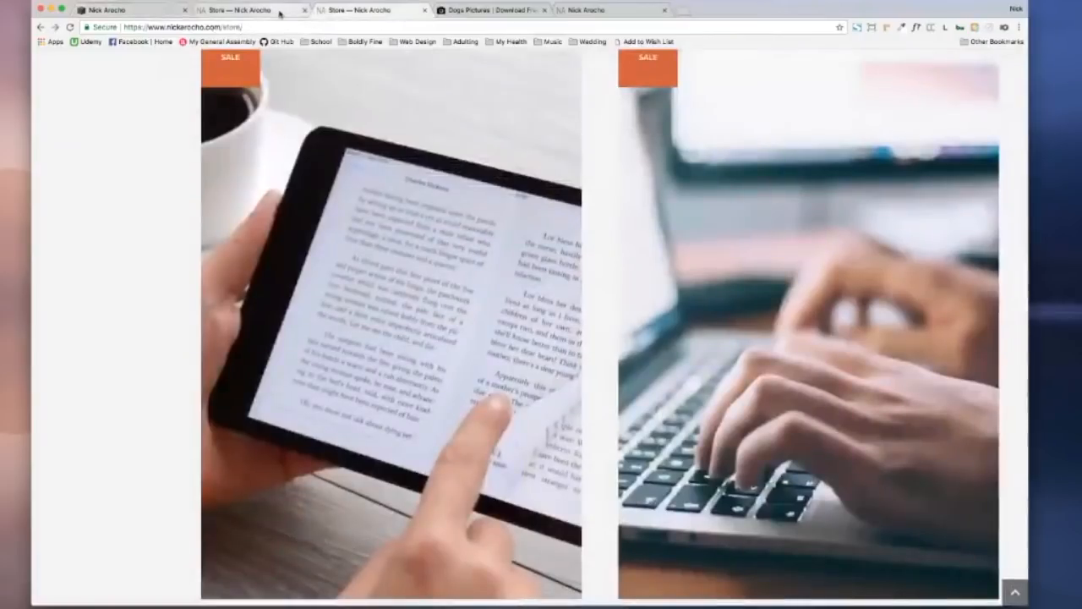
click(280, 13)
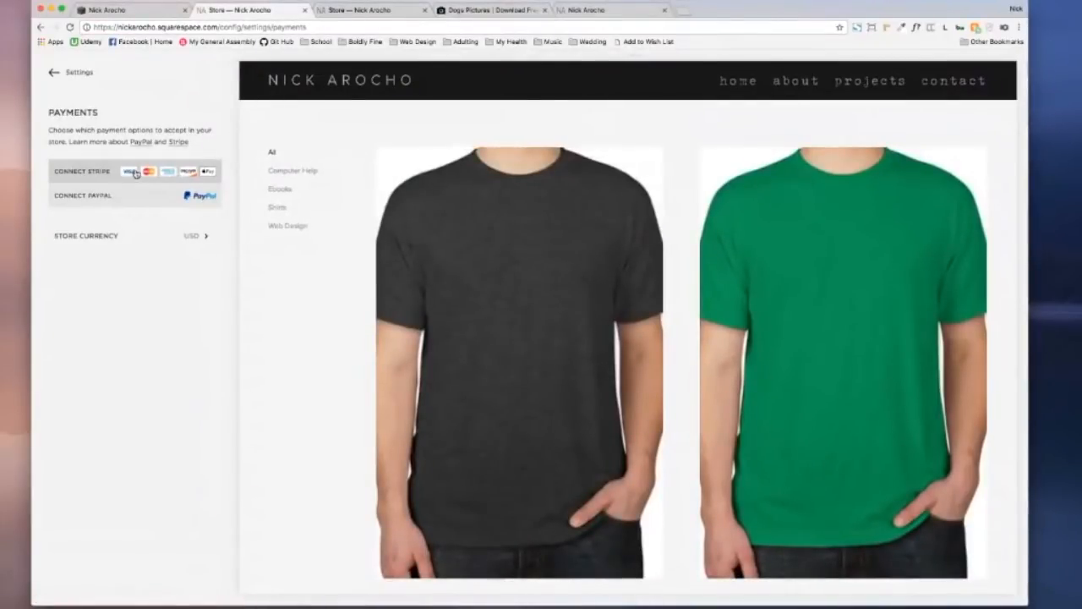
click(152, 173)
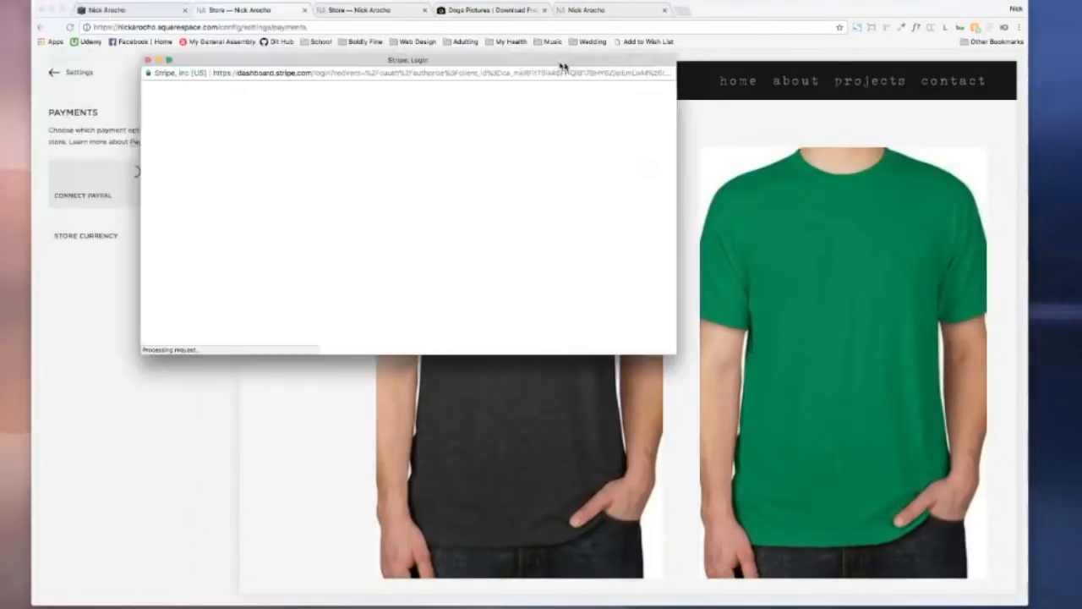
drag(563, 65, 568, 91)
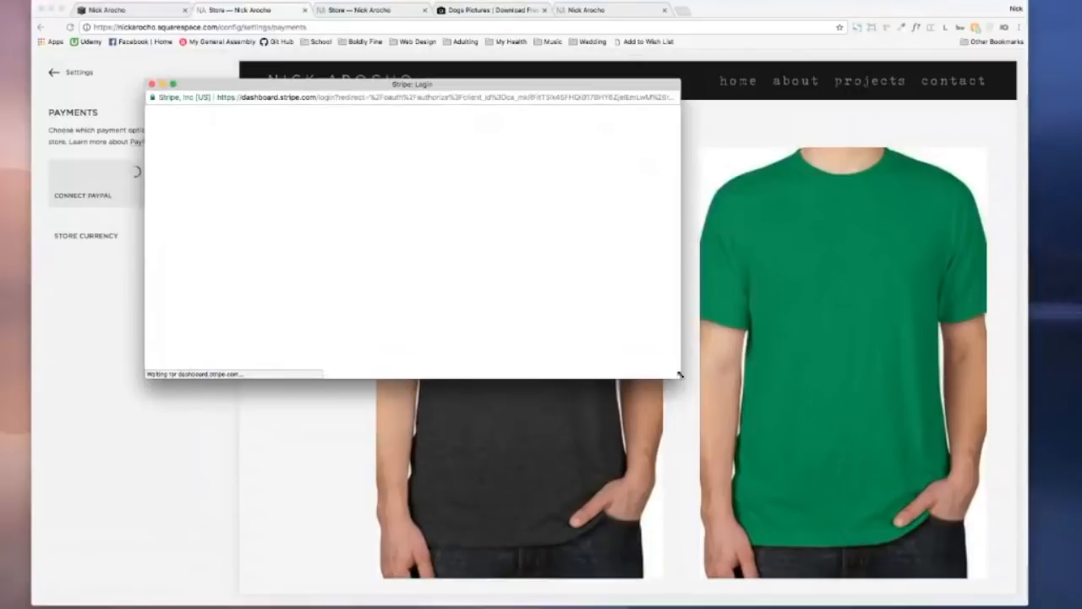
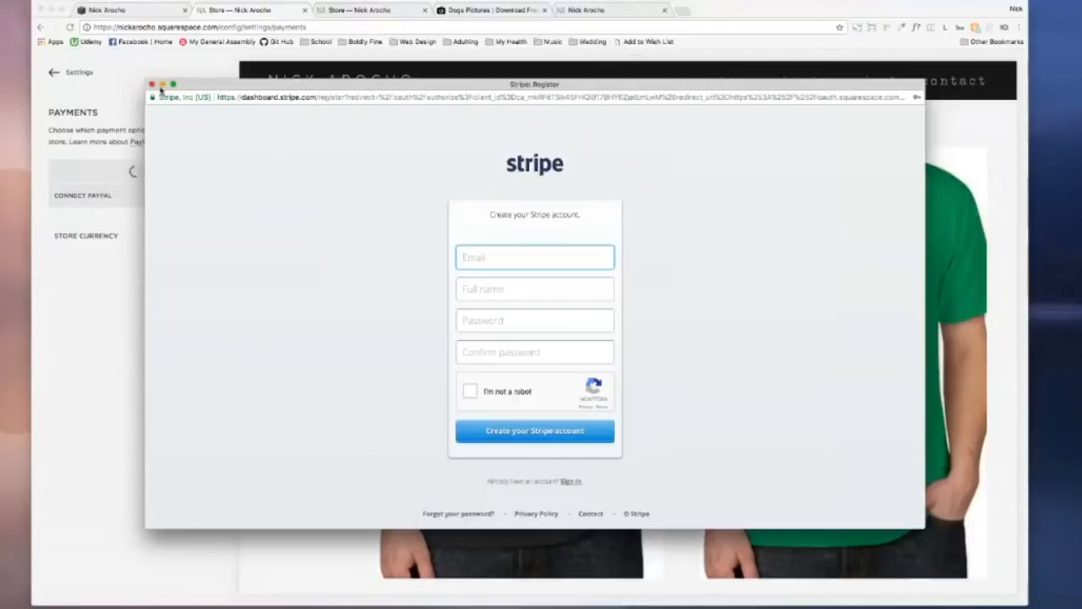
Step: Close the Stripe registration window so Payments shows Stripe connected, USD currency, and Test Mode off
click(152, 85)
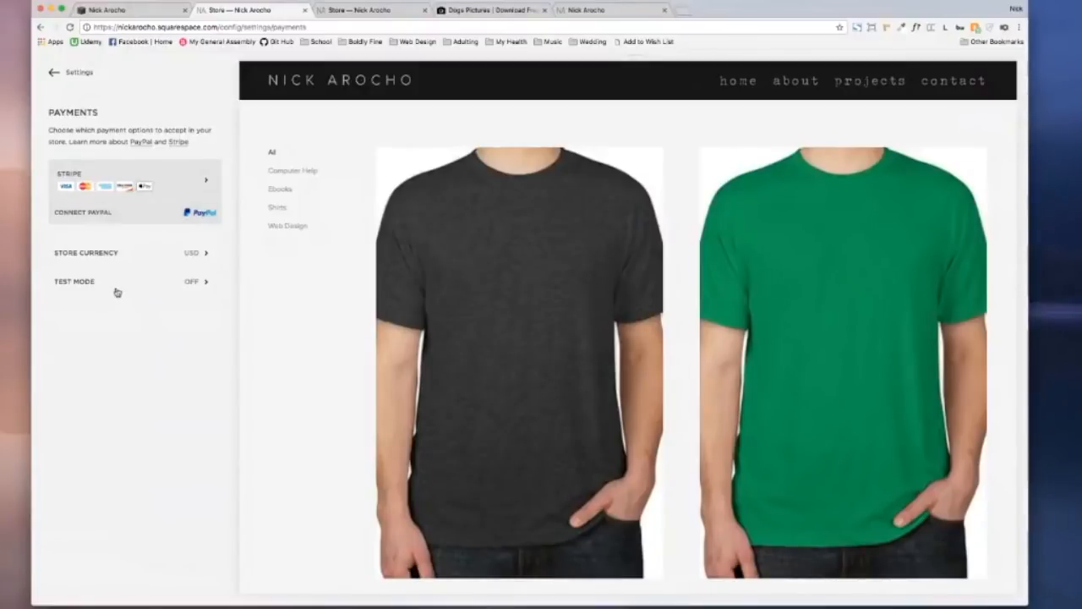
click(106, 253)
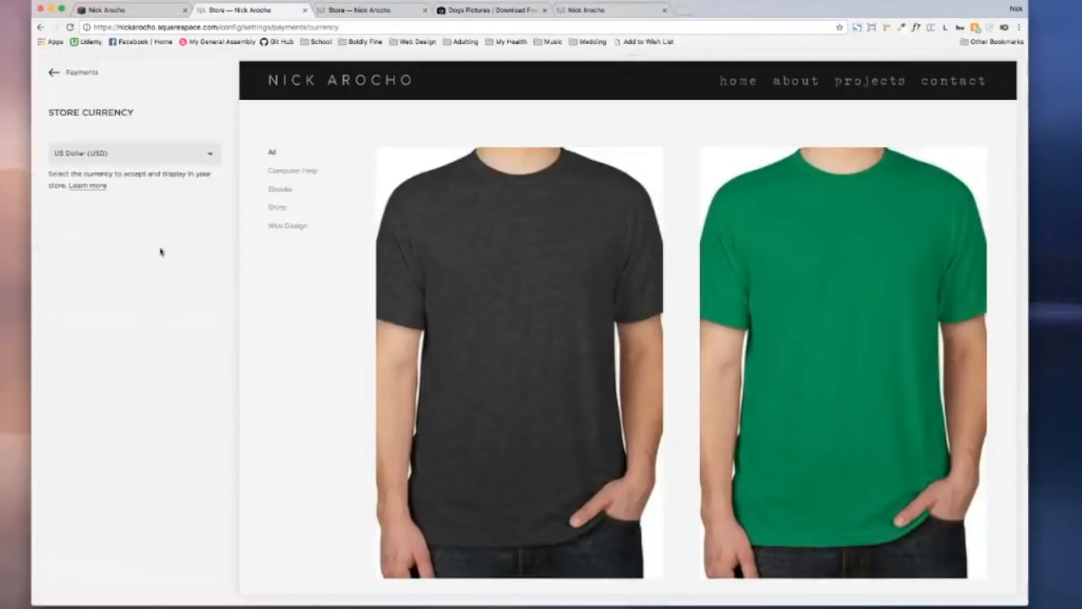
click(161, 159)
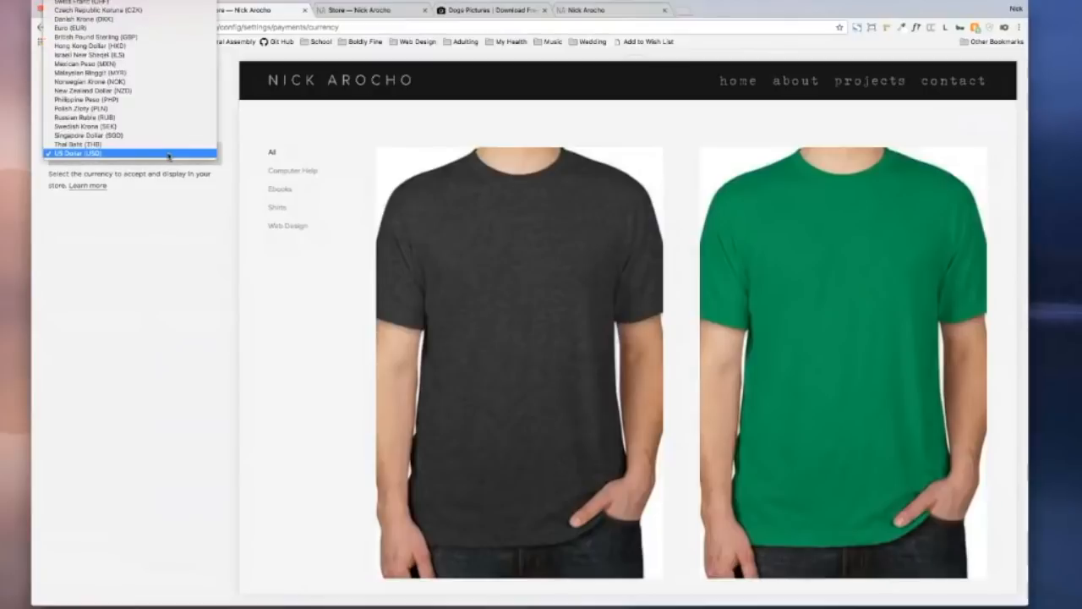
click(135, 90)
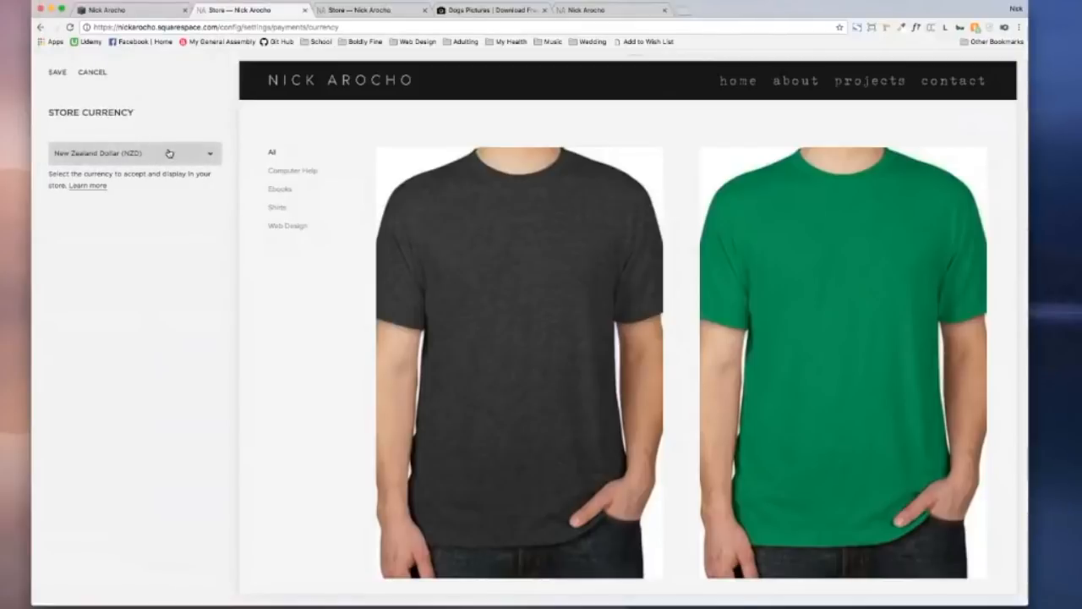
click(169, 152)
click(145, 100)
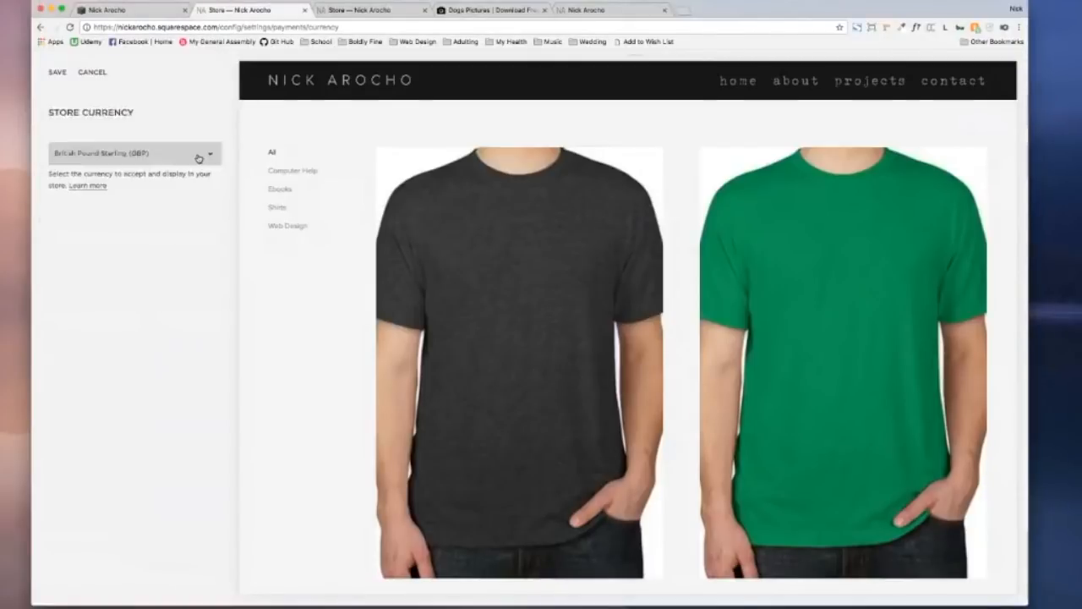
click(157, 153)
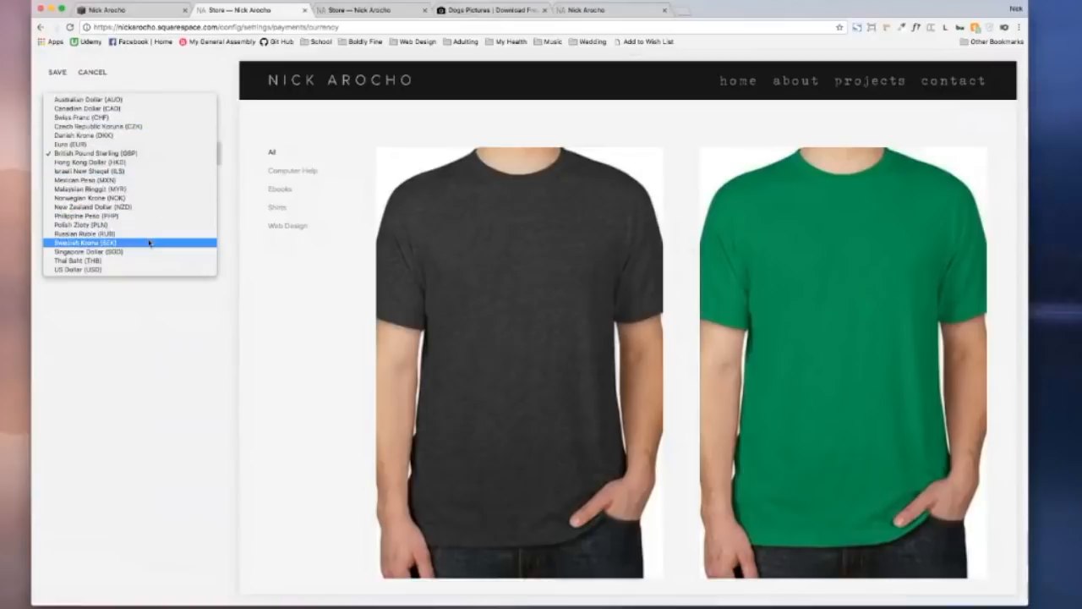
click(160, 312)
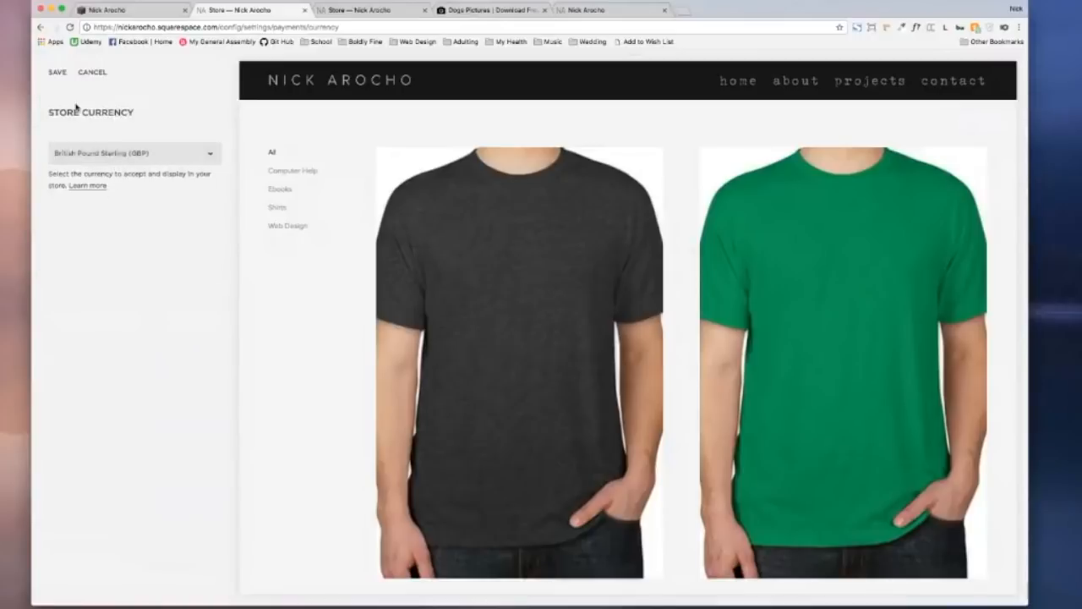
click(145, 159)
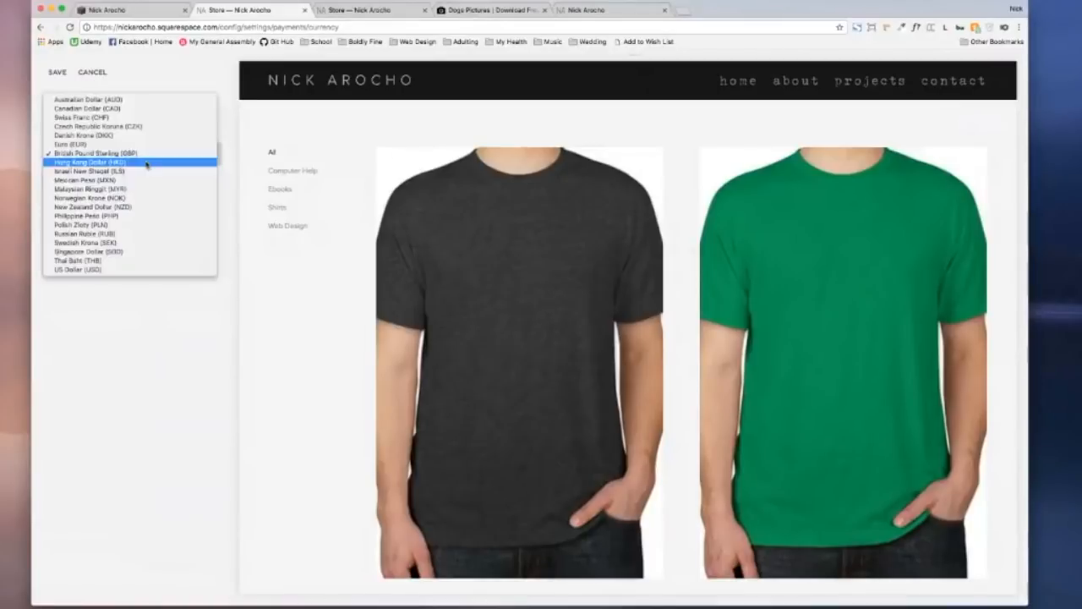
click(132, 263)
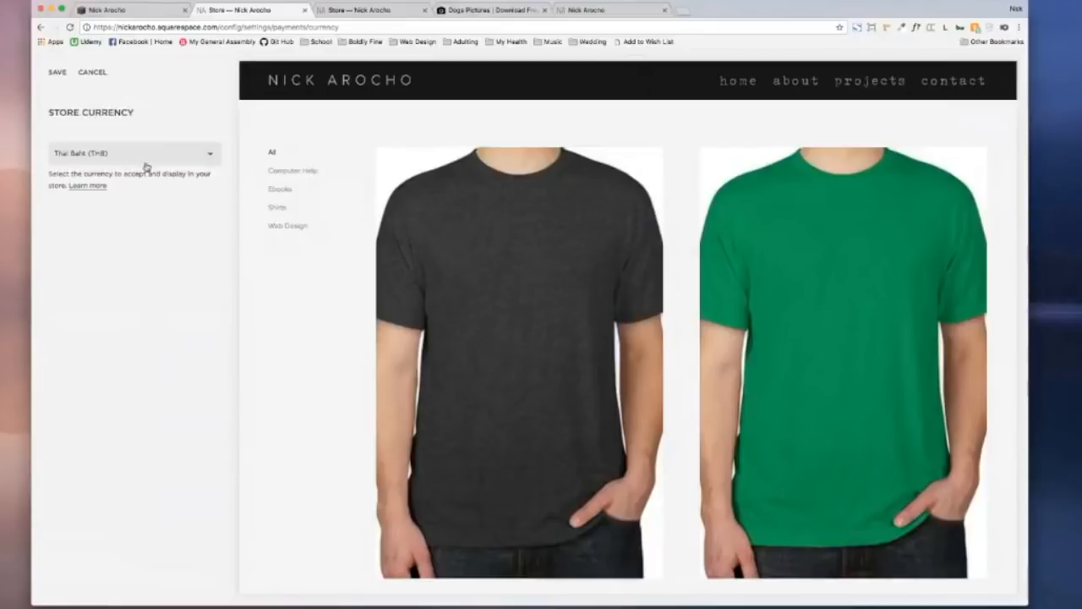
click(144, 164)
click(126, 167)
click(57, 72)
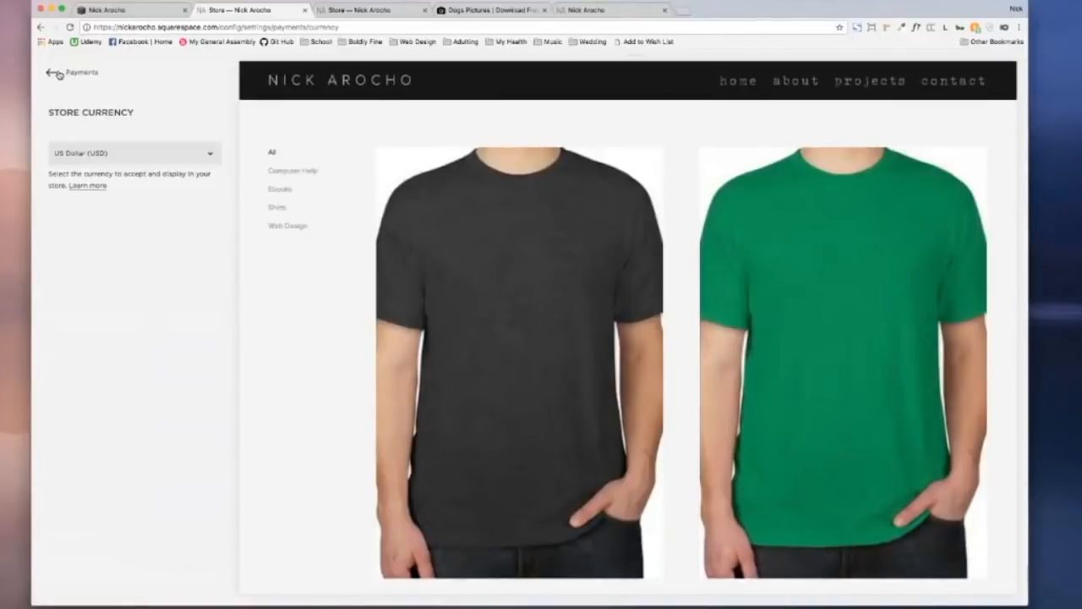
click(57, 73)
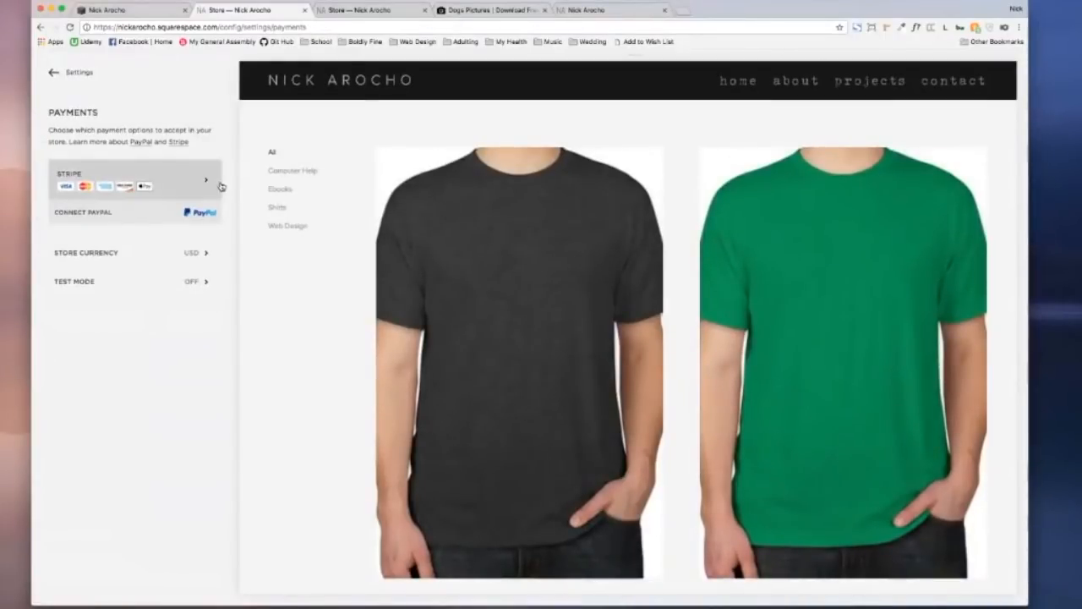
Step: Turn on Enable Test Mode in the store's Test Mode settings
mouse_move(449, 202)
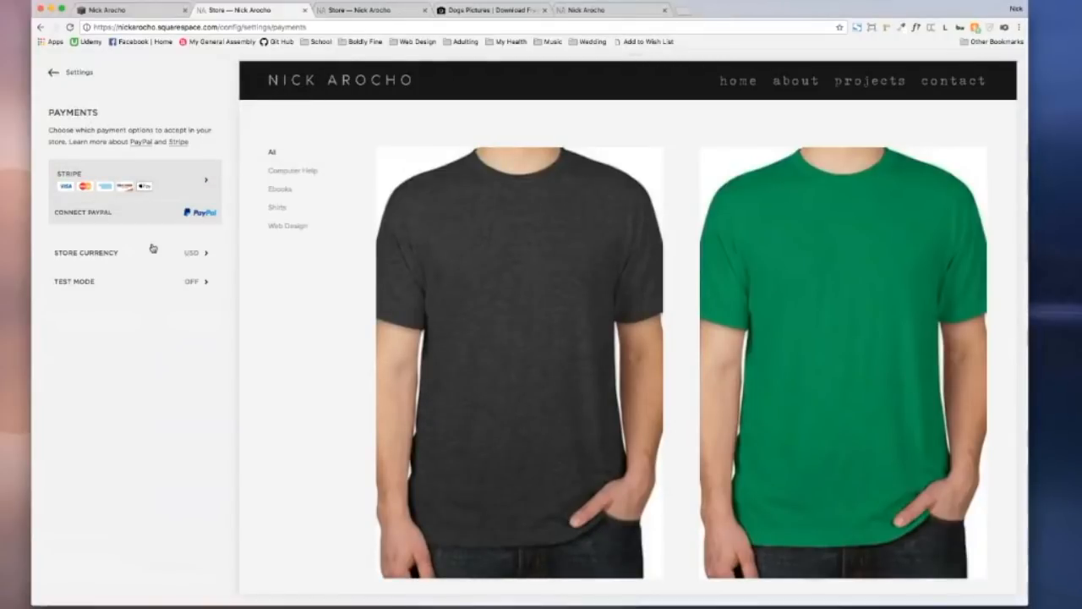
click(130, 283)
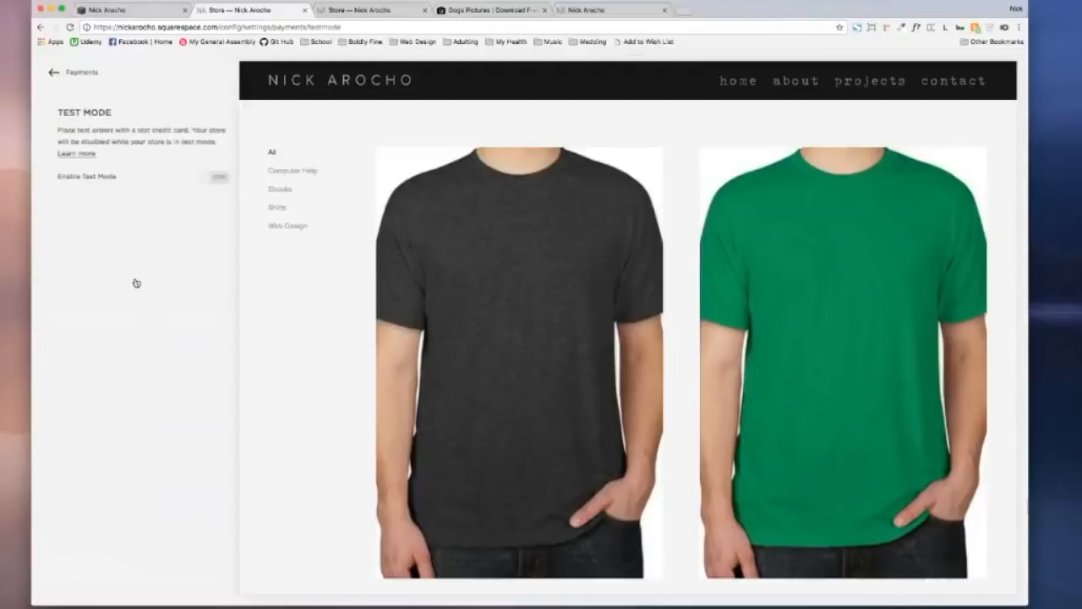
click(201, 177)
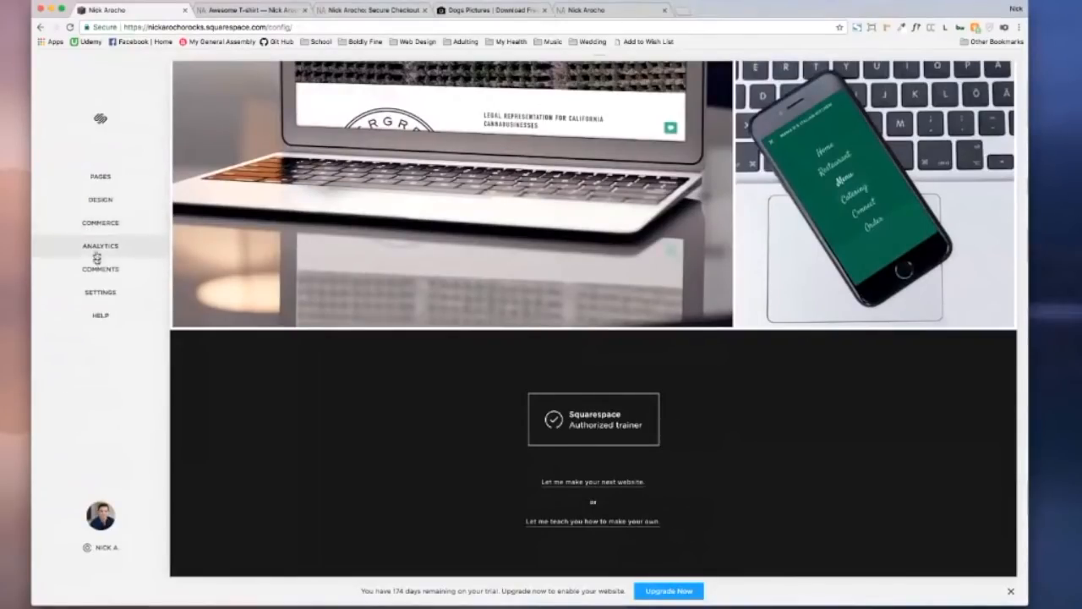
Step: In Settings > Checkout, enable Abandoned Checkout Emails and decline the subscribe note with Not Now
click(114, 292)
scroll(117, 292, down, 5)
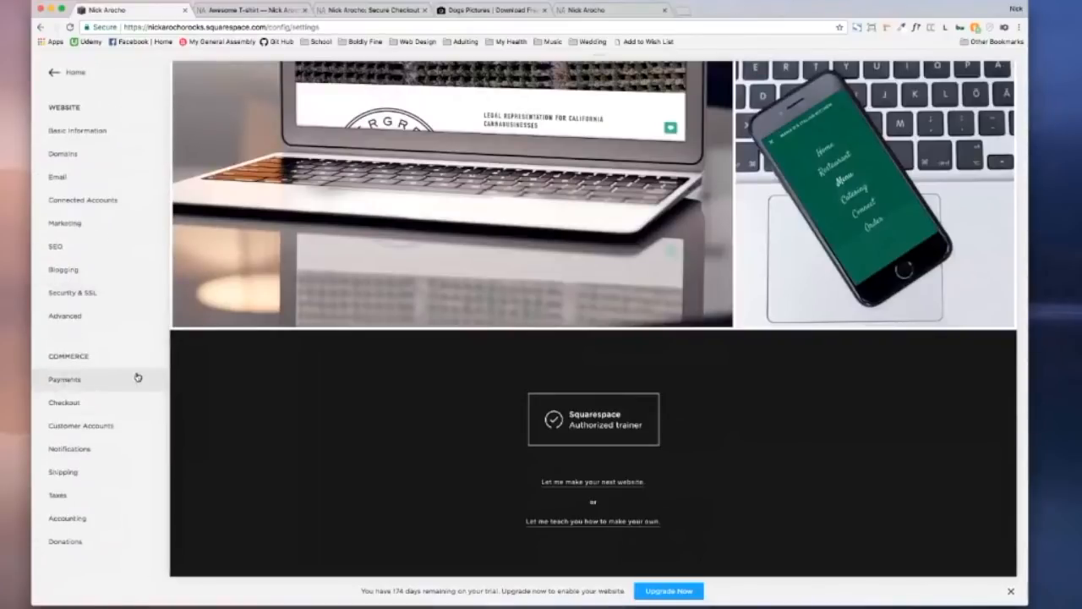
click(91, 405)
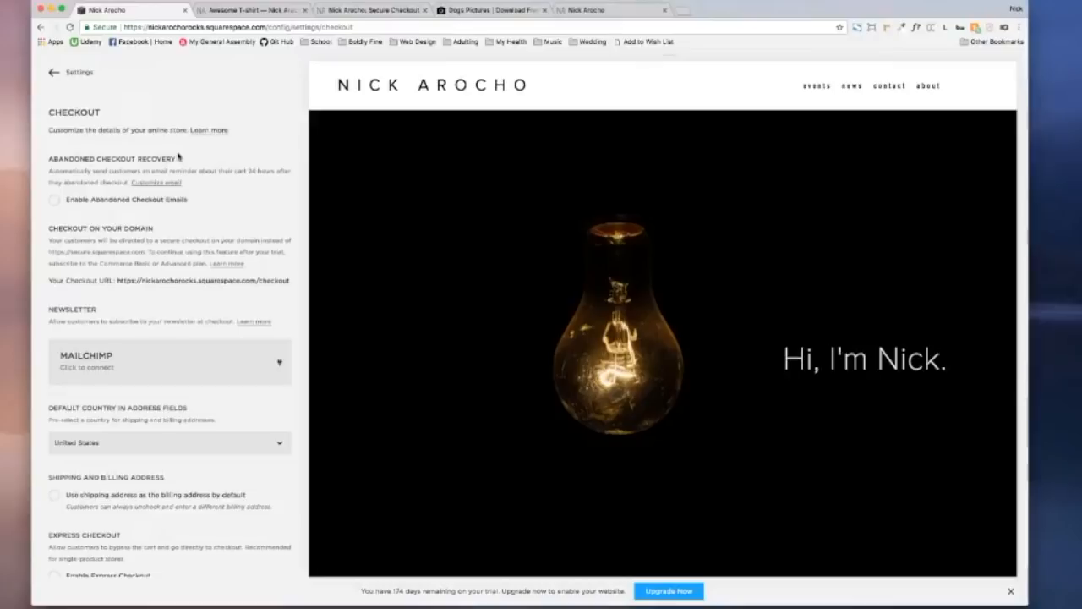
click(55, 200)
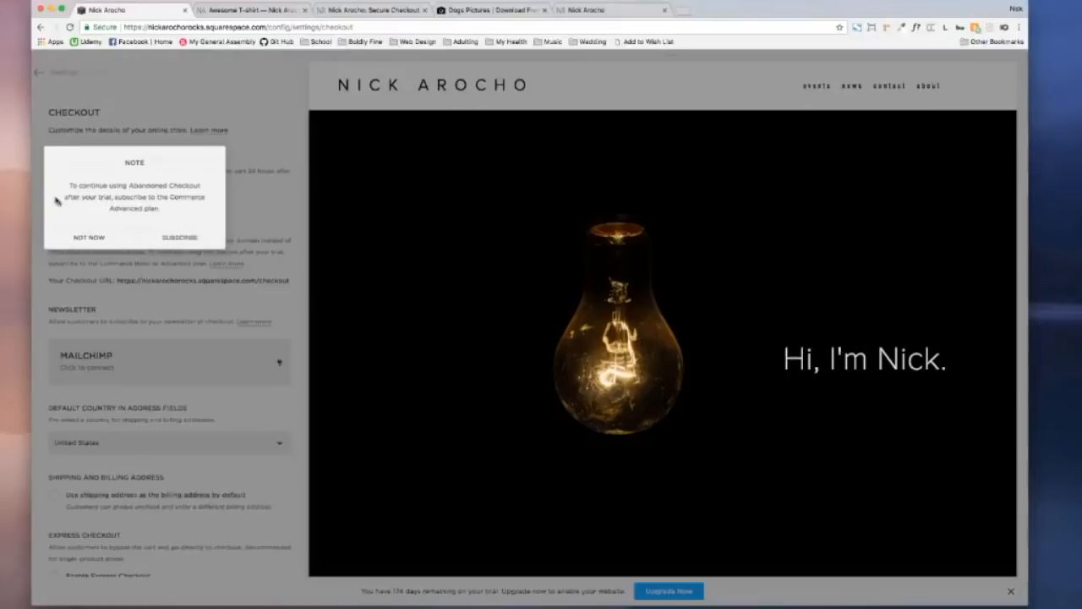
click(100, 238)
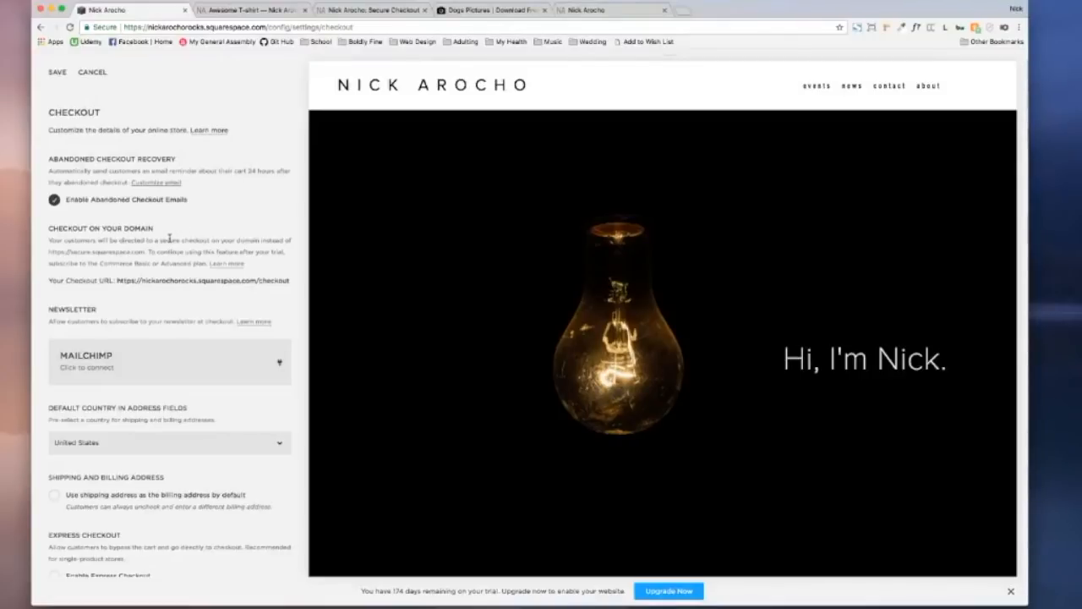
scroll(121, 218, down, 3)
scroll(121, 218, up, 2)
scroll(121, 218, up, 1)
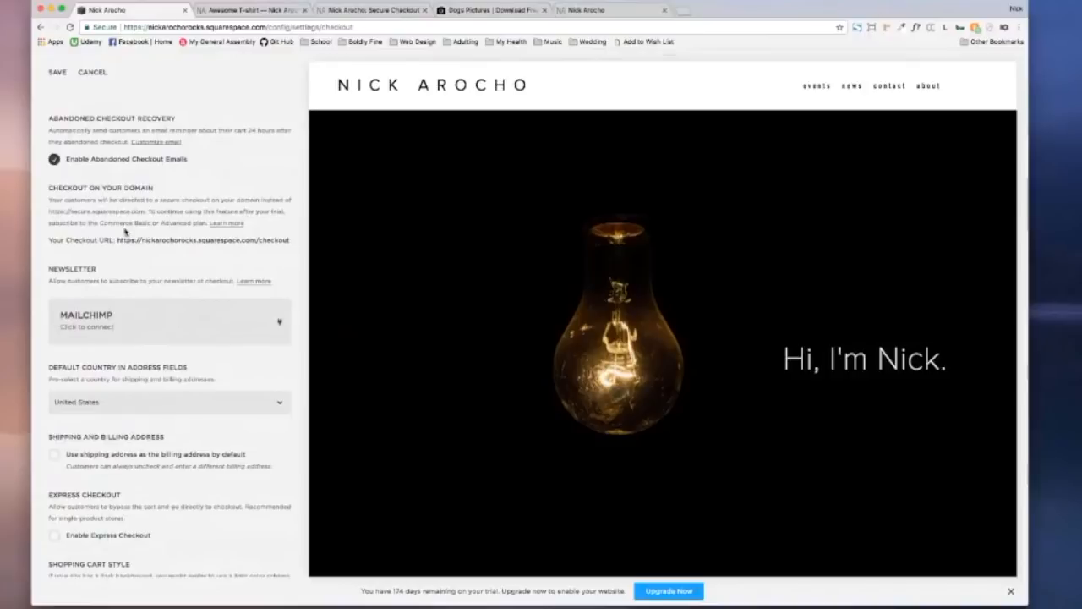
drag(70, 211, 140, 213)
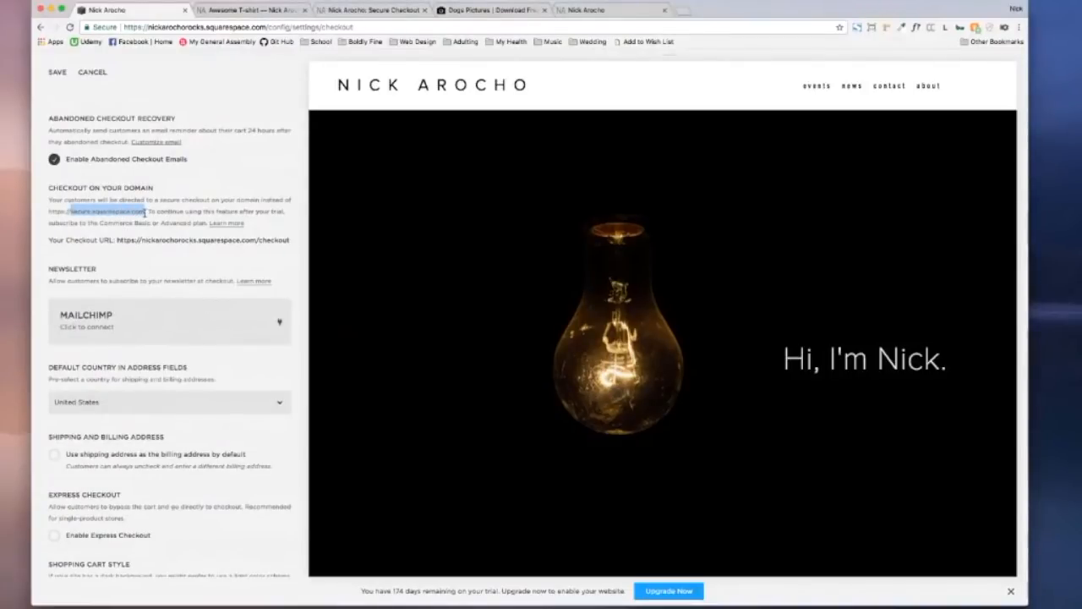
click(131, 212)
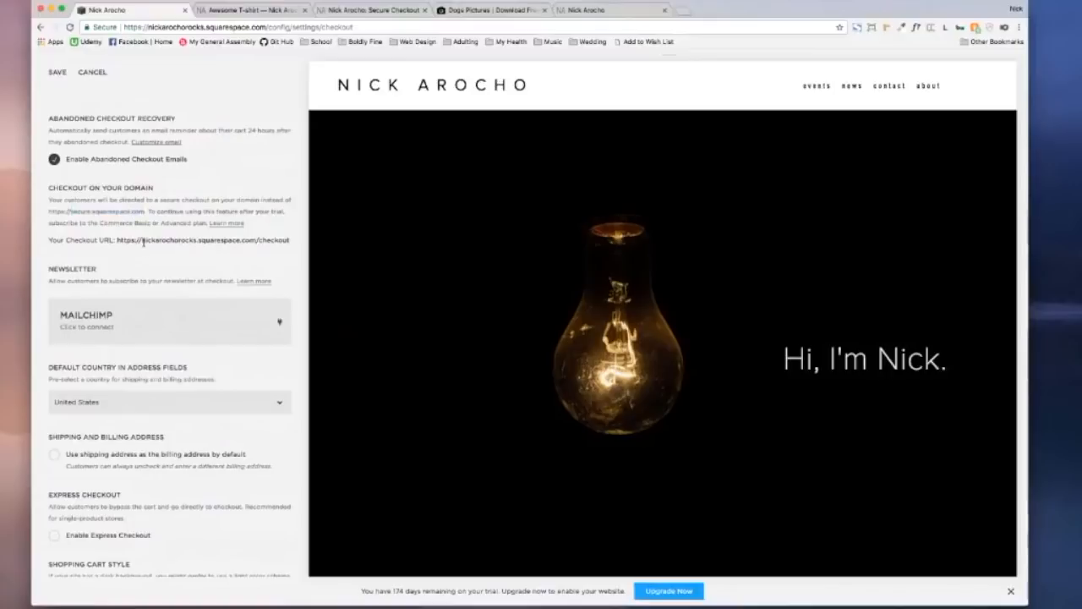
scroll(140, 229, down, 3)
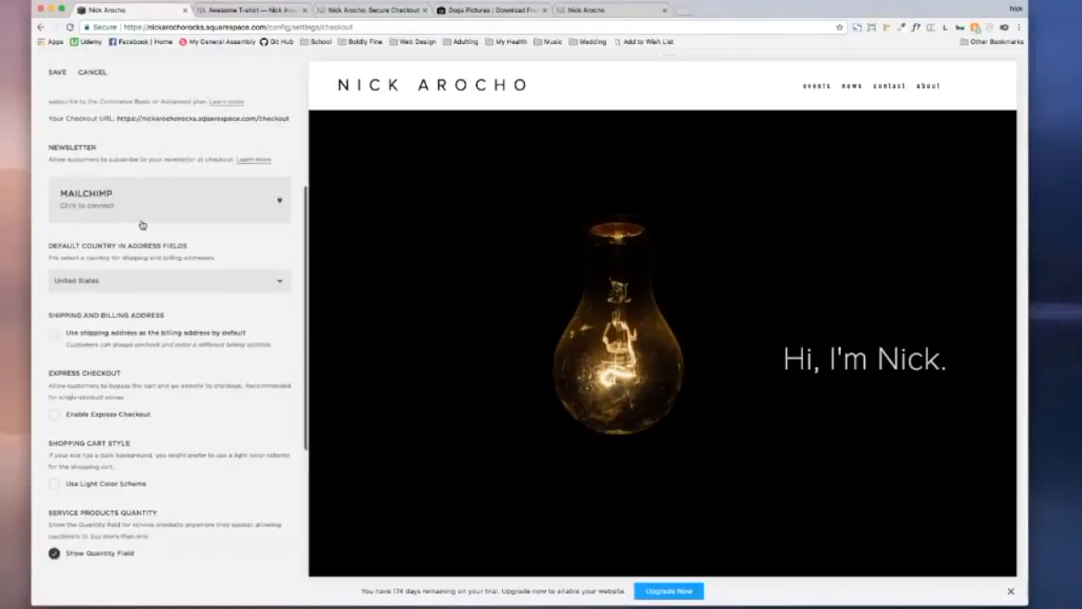
scroll(142, 223, up, 4)
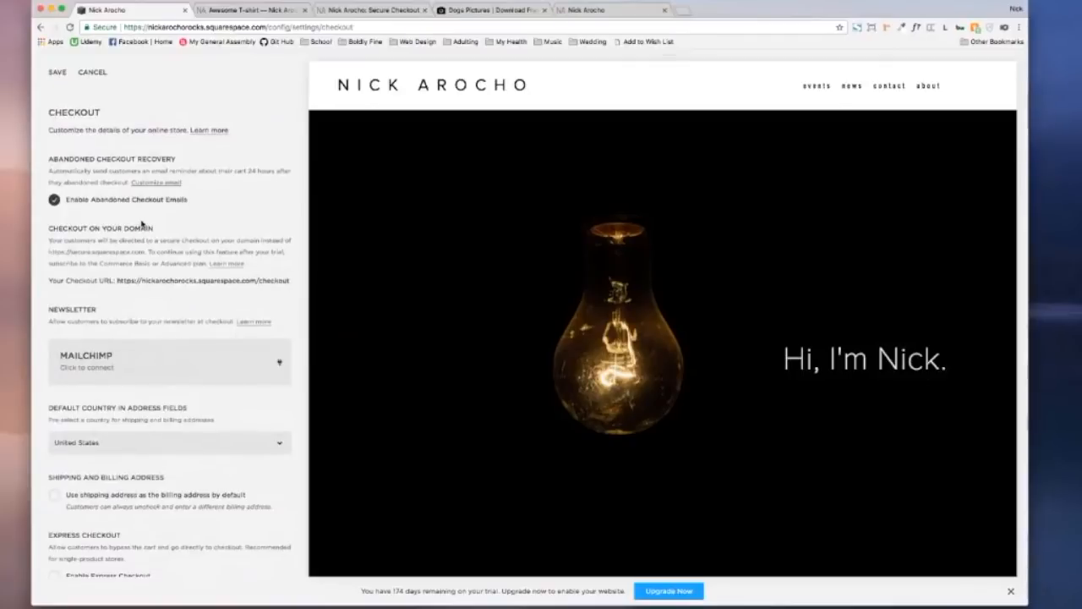
scroll(142, 224, down, 2)
scroll(142, 223, up, 2)
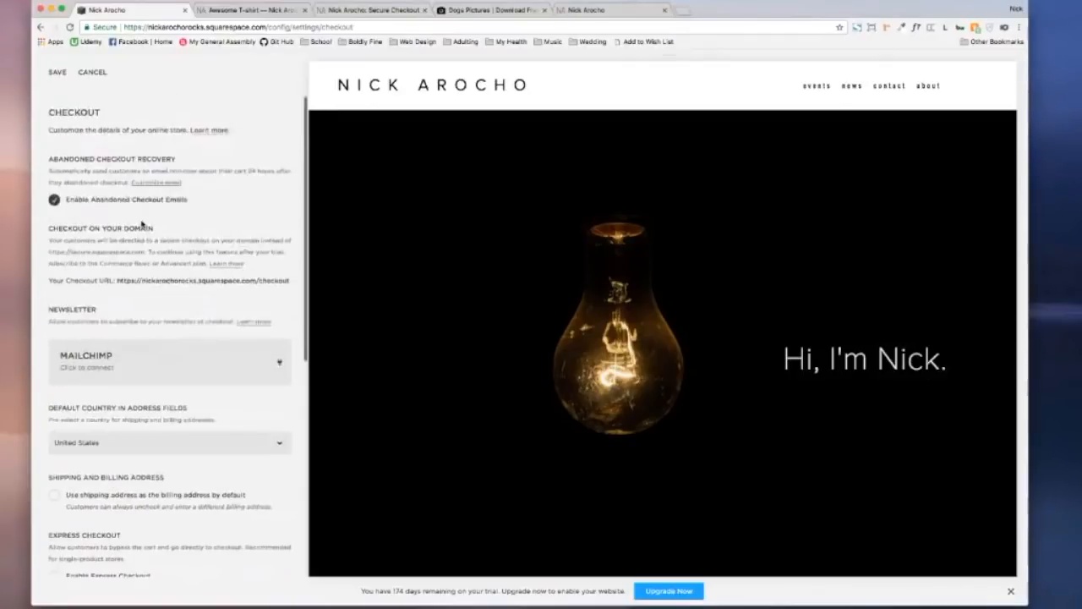
scroll(142, 224, down, 6)
scroll(142, 224, up, 1)
scroll(142, 224, down, 1)
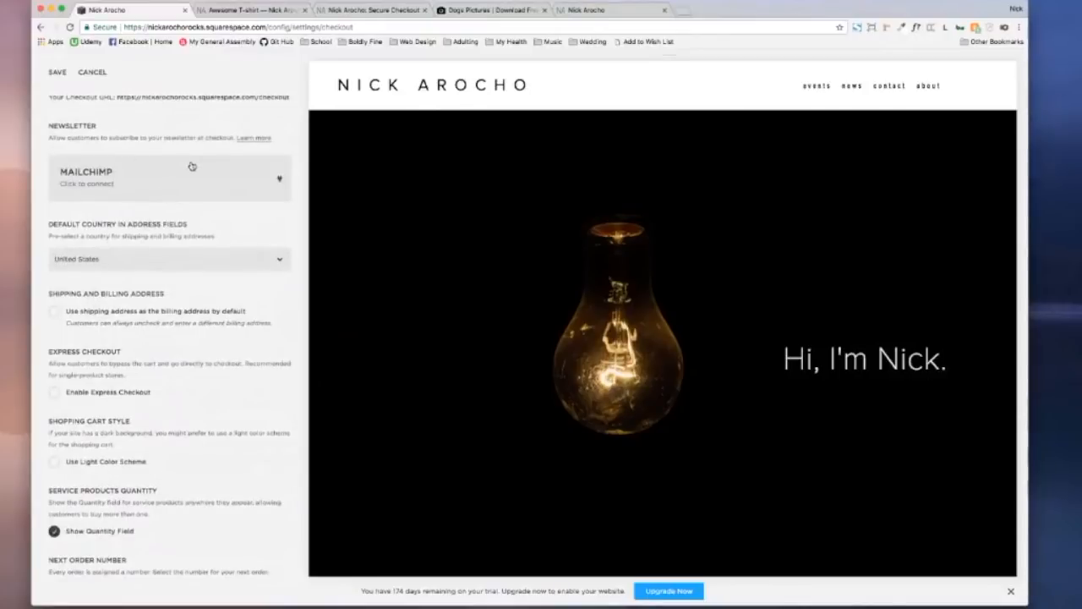
Step: Try connecting MailChimp for checkout newsletter sign-ups, dismissing the upgrade notice and authentication error
click(147, 184)
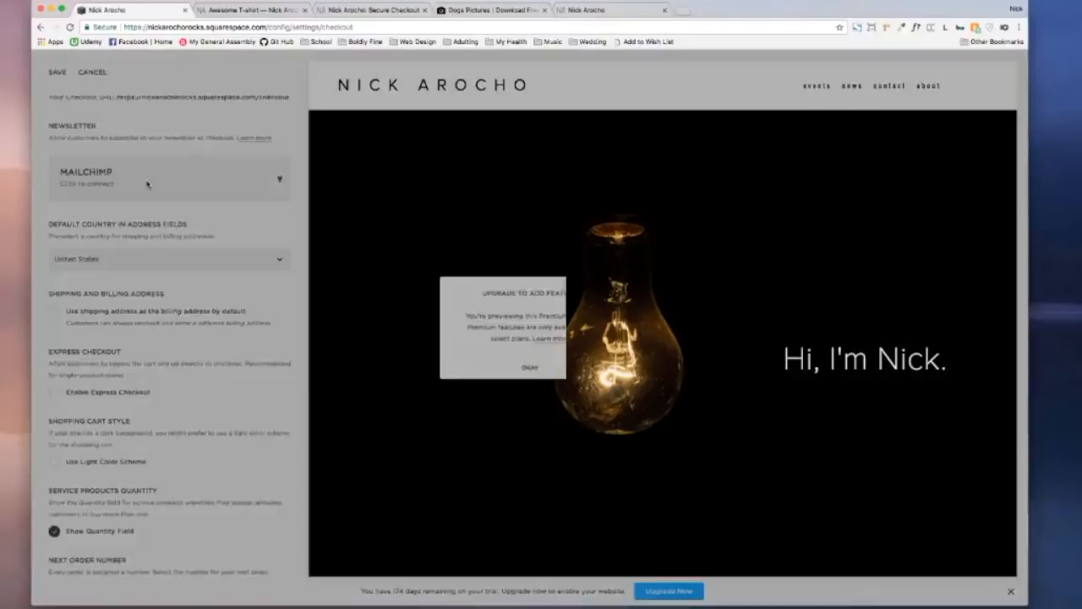
click(513, 370)
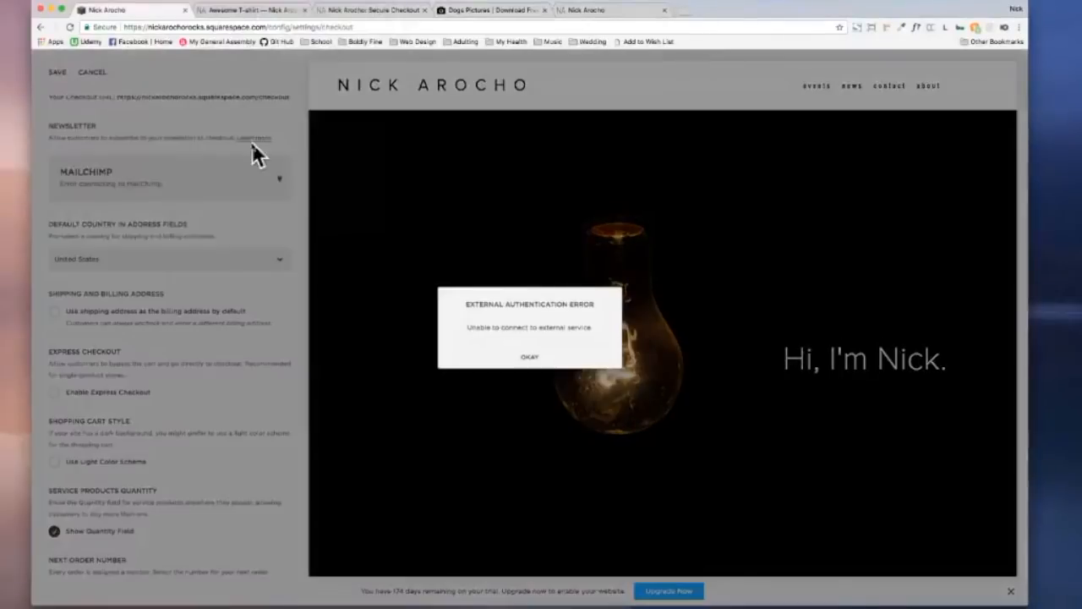
click(529, 356)
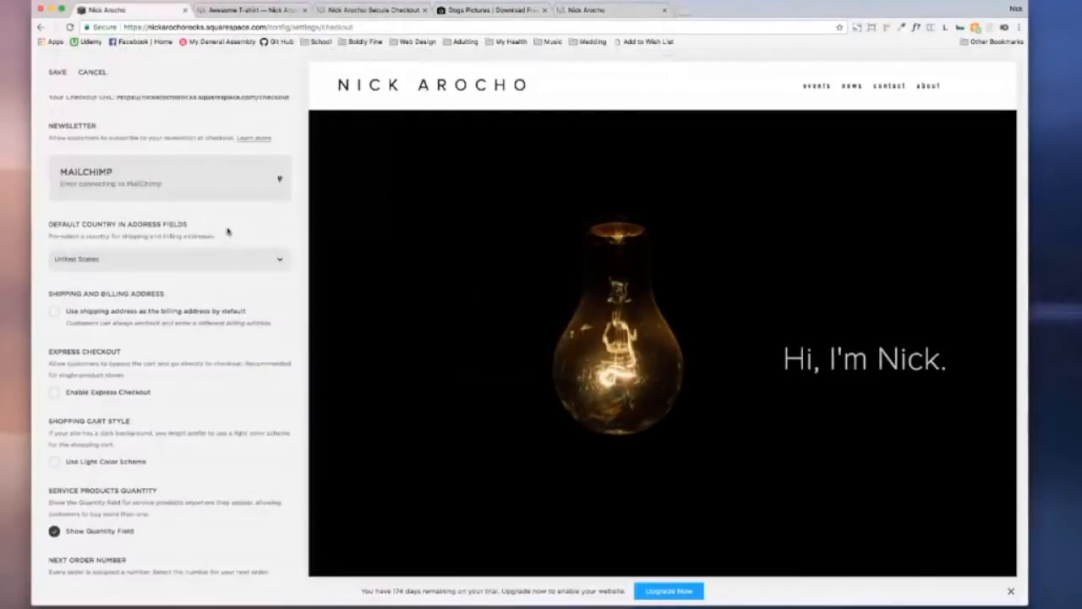
Step: Choose United States as the default country in checkout address fields
scroll(190, 231, down, 3)
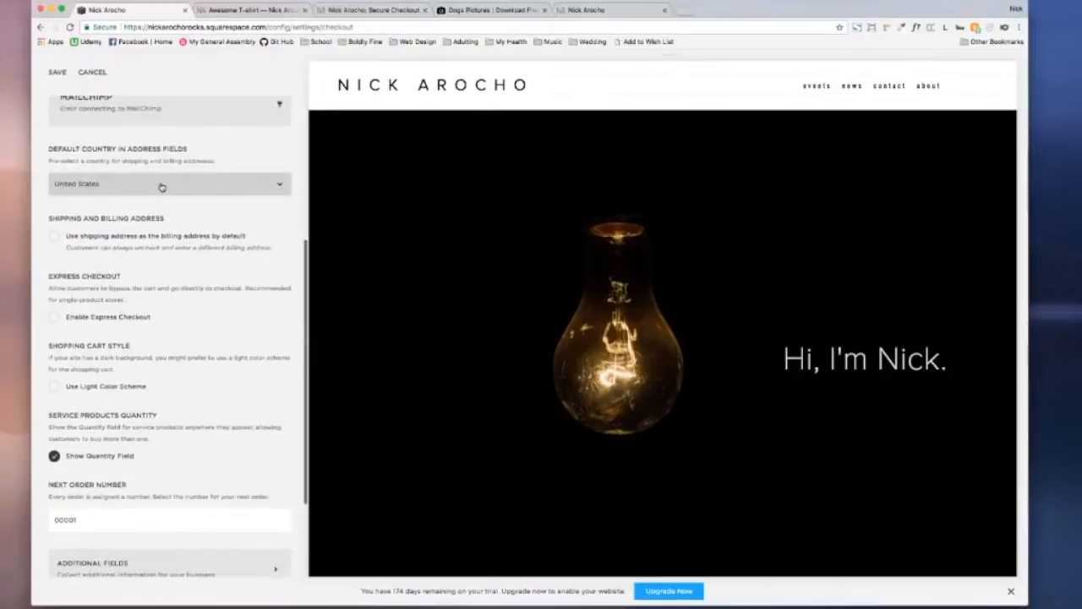
click(162, 184)
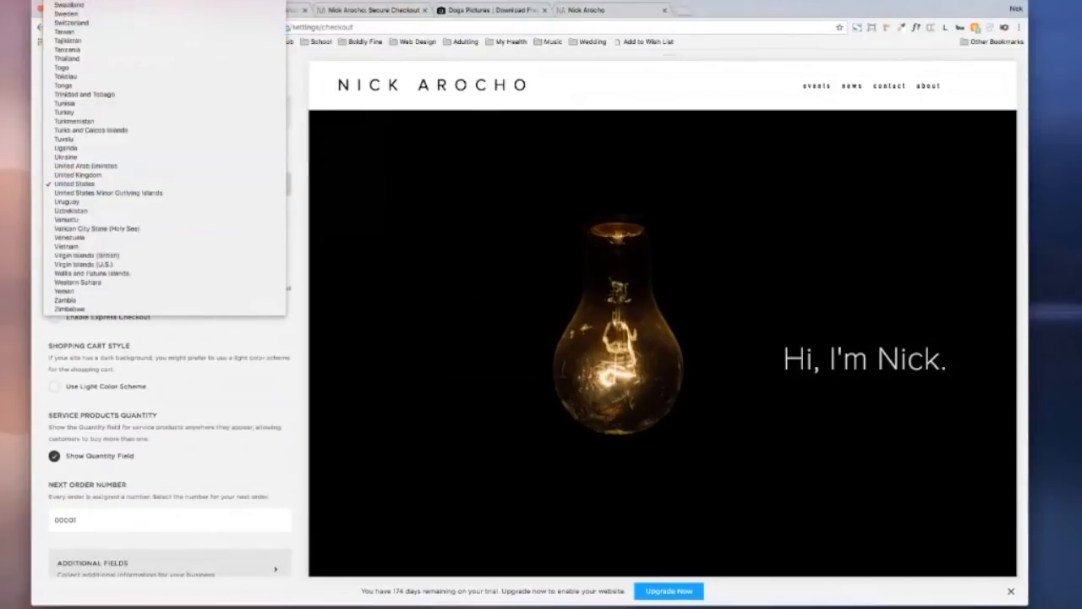
click(127, 5)
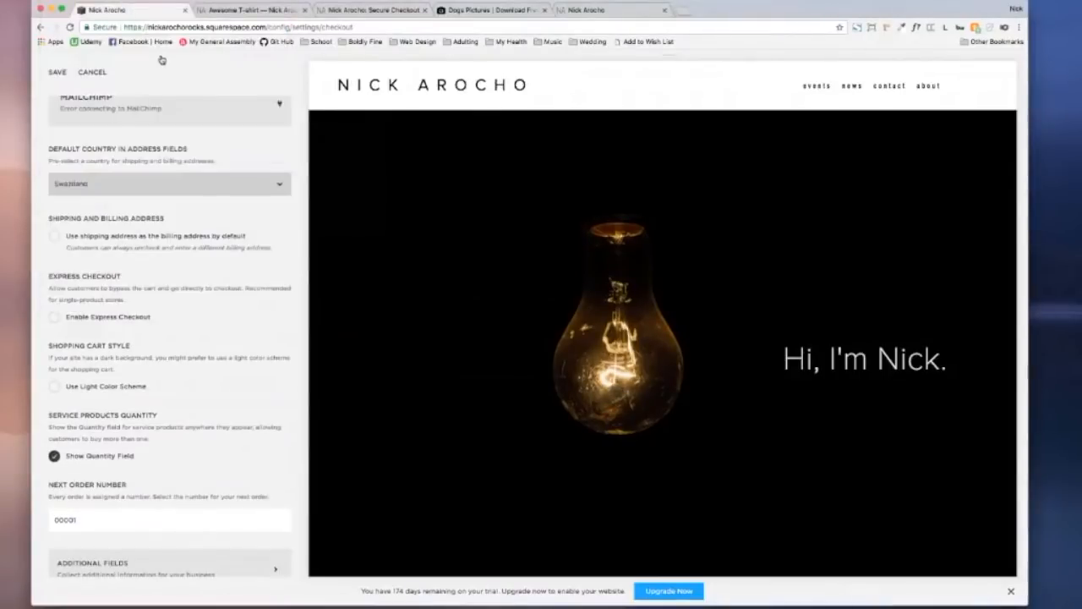
click(206, 185)
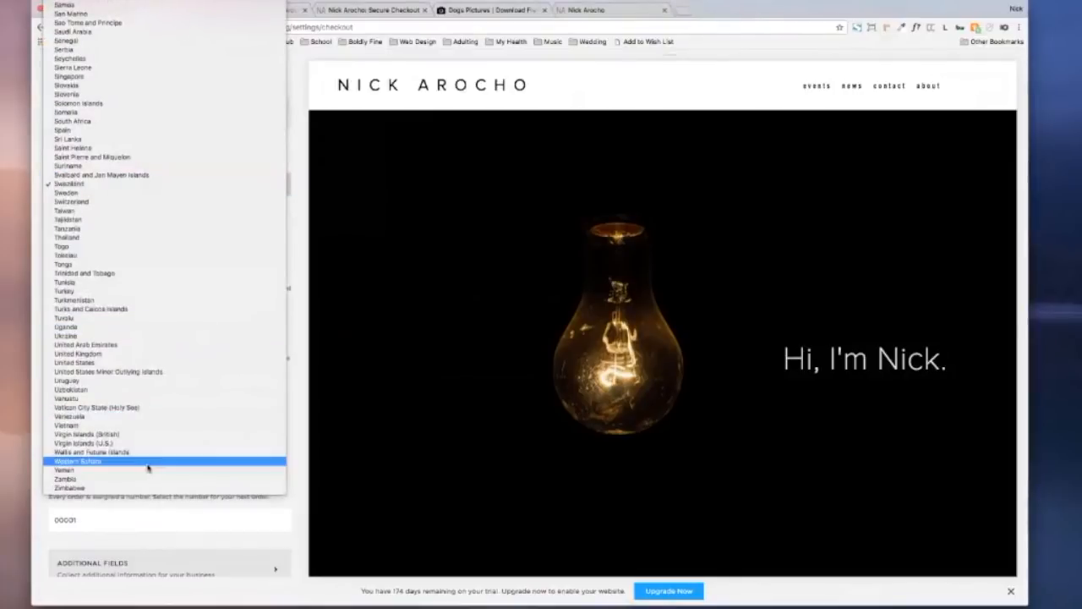
click(123, 362)
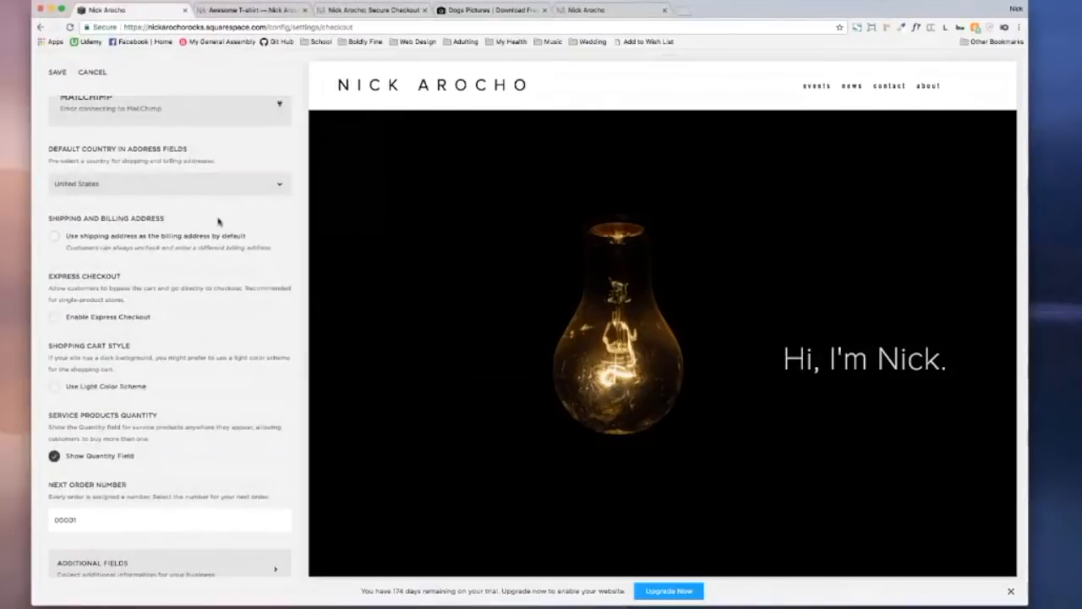
click(53, 237)
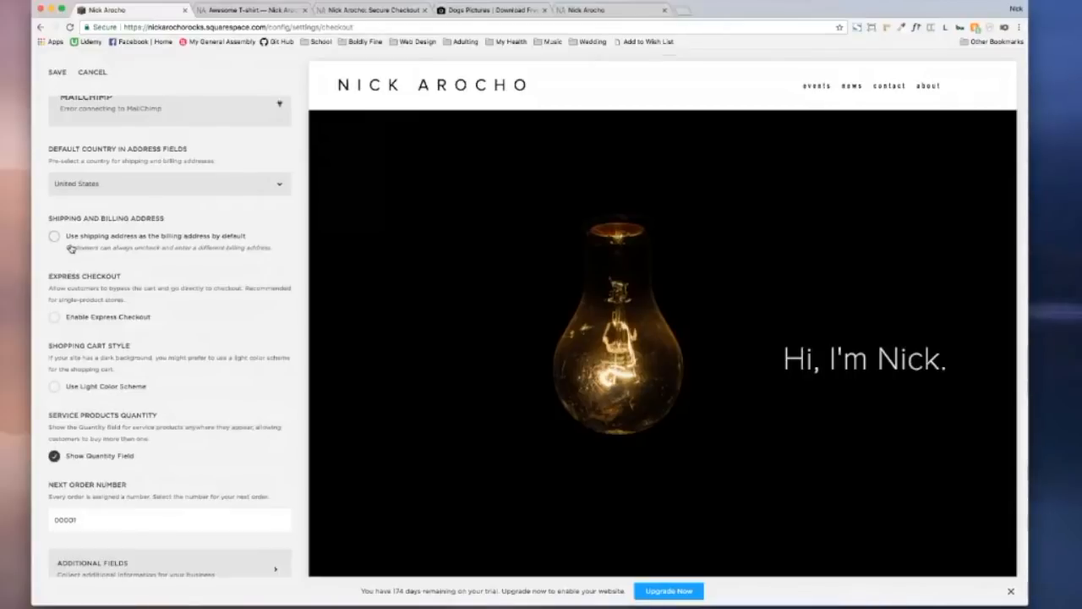
click(55, 317)
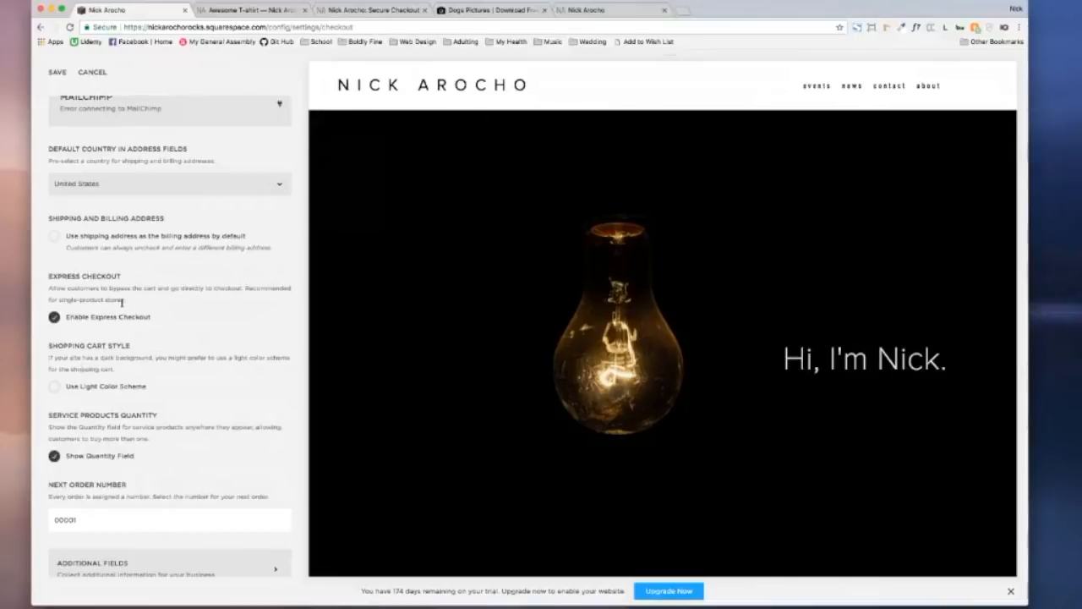
click(54, 316)
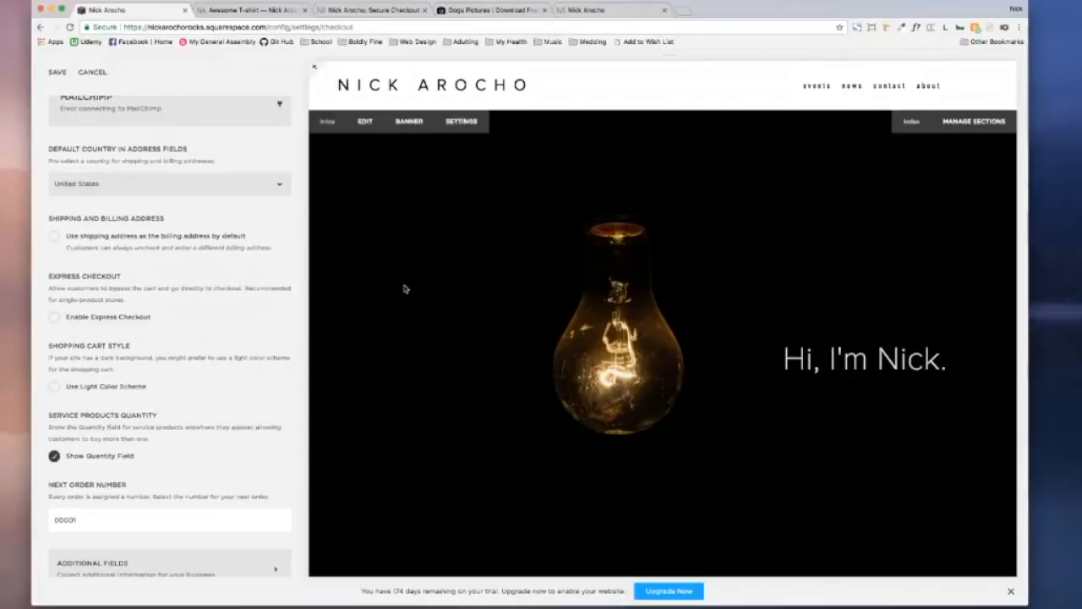
click(54, 388)
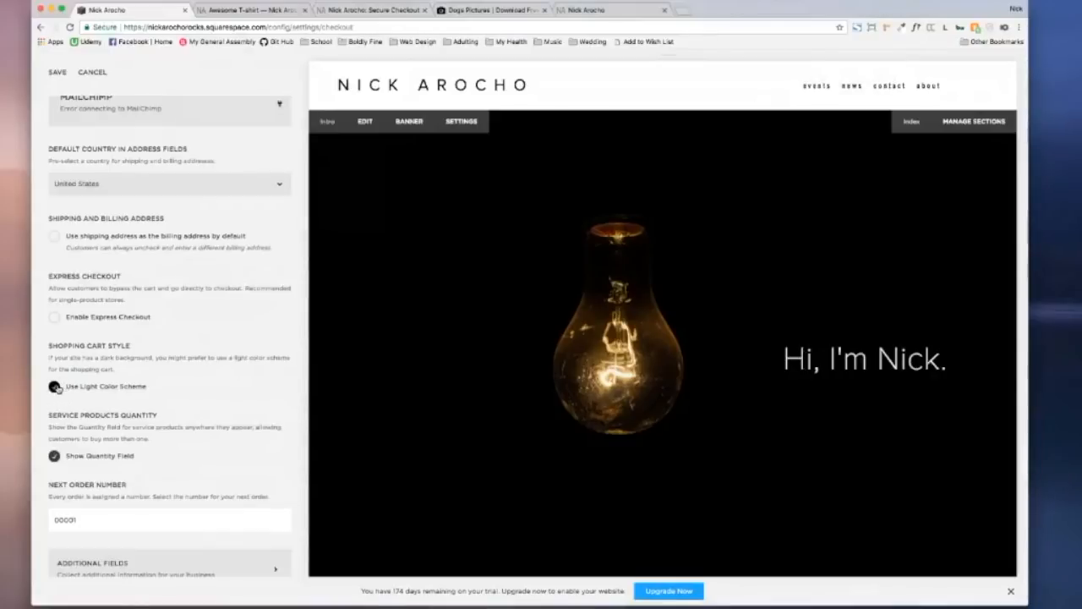
click(56, 388)
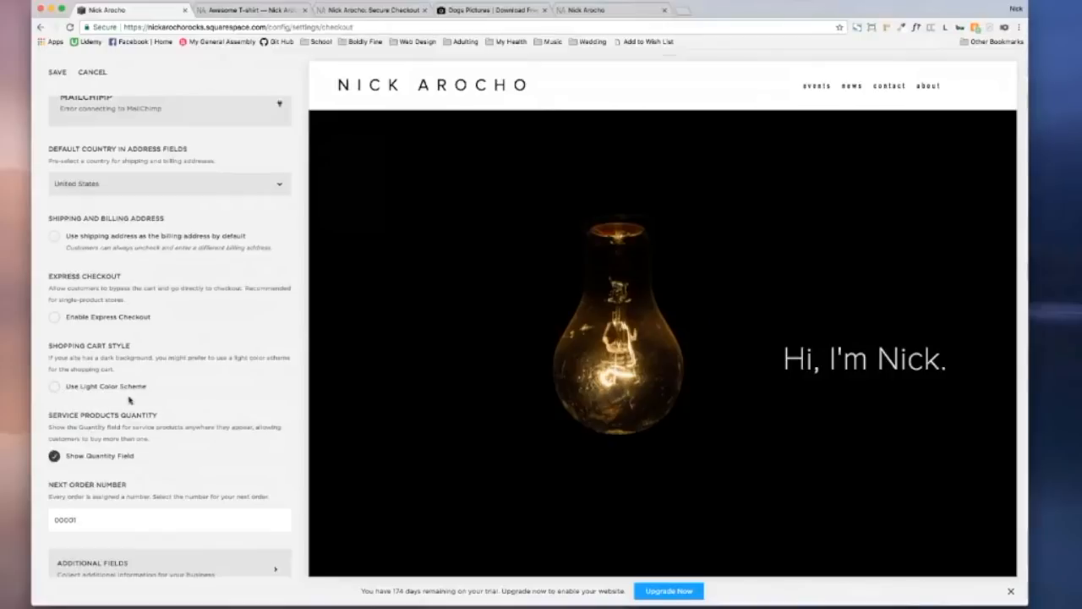
scroll(160, 408, down, 3)
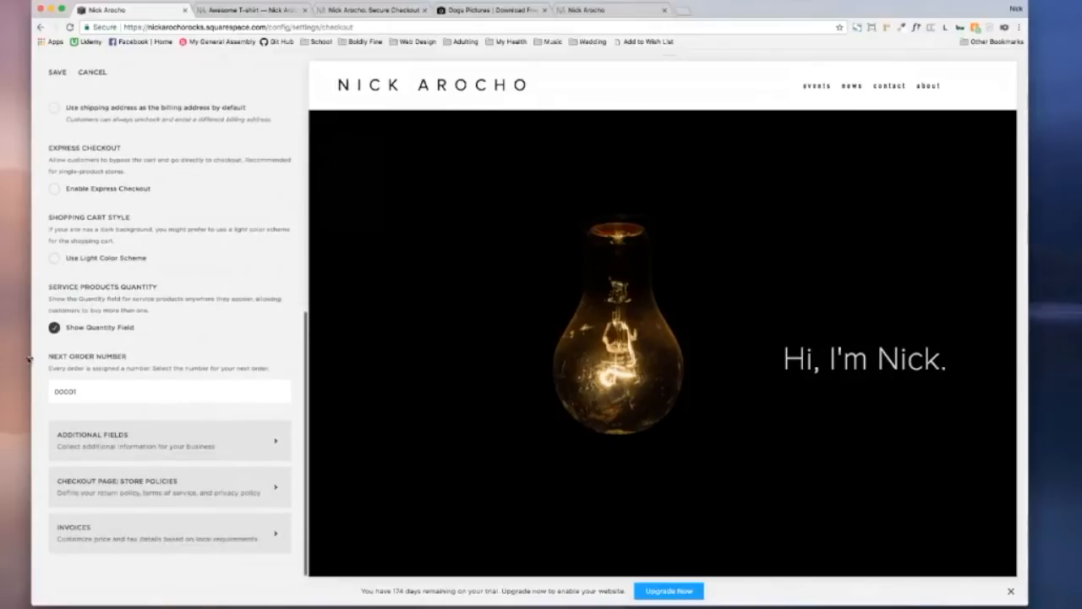
Step: Show the quantity field for service products at checkout
click(54, 327)
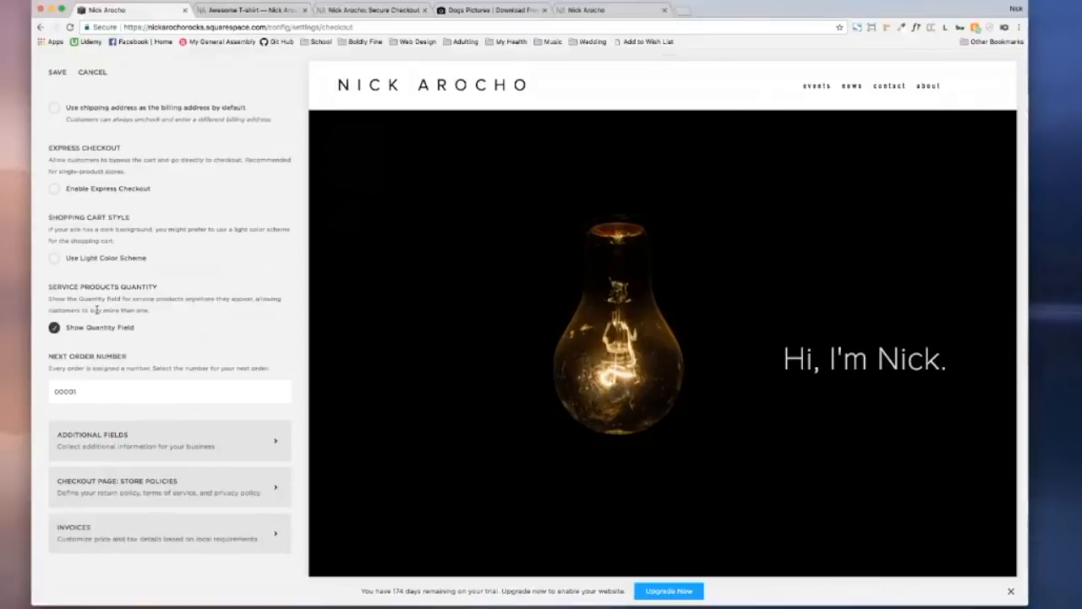
scroll(97, 310, up, 5)
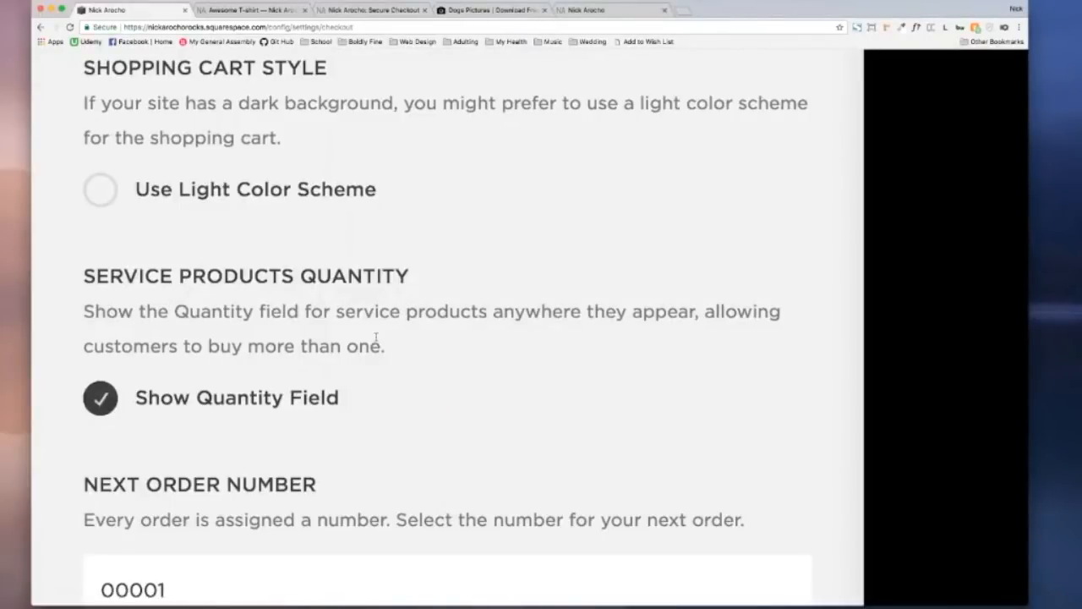
scroll(376, 338, down, 5)
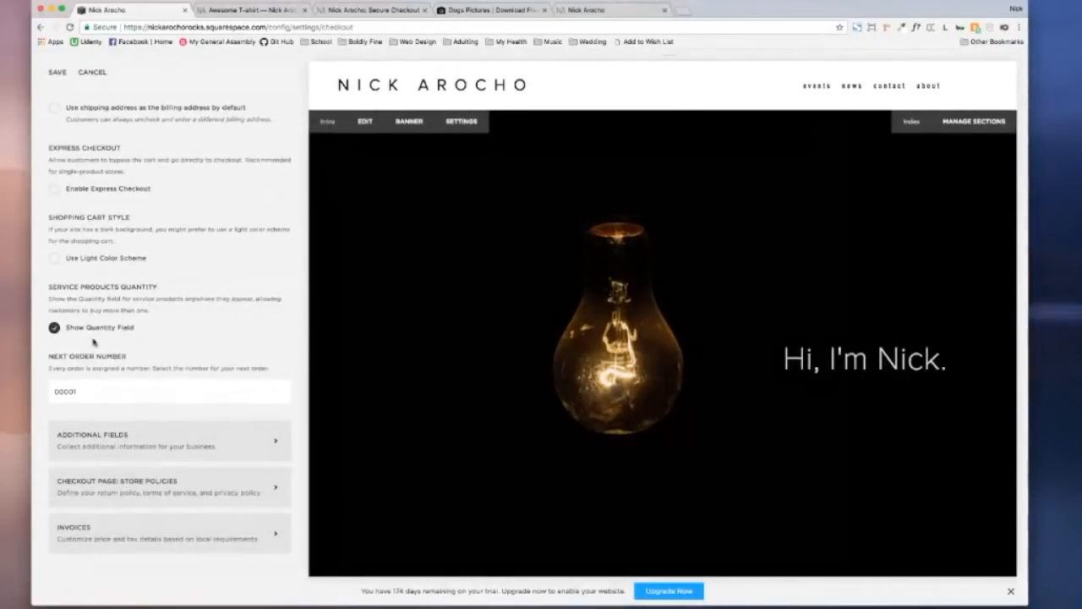
Step: Set the next order number to 128 (shown as 00028), then open Checkout Page: Store Policies
click(112, 388)
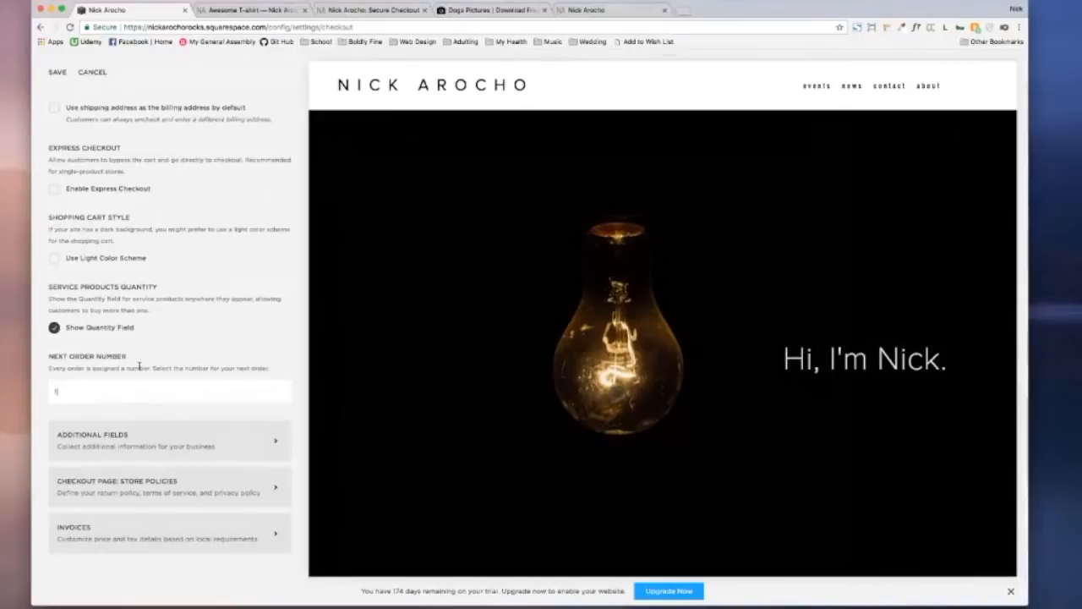
text(1)
text(28)
click(242, 336)
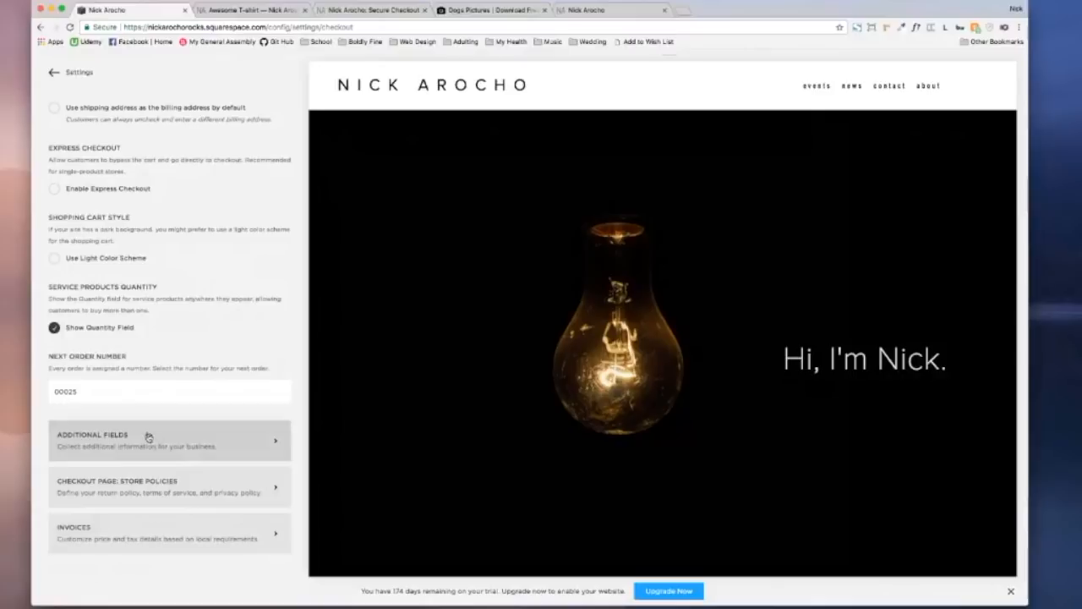
click(156, 484)
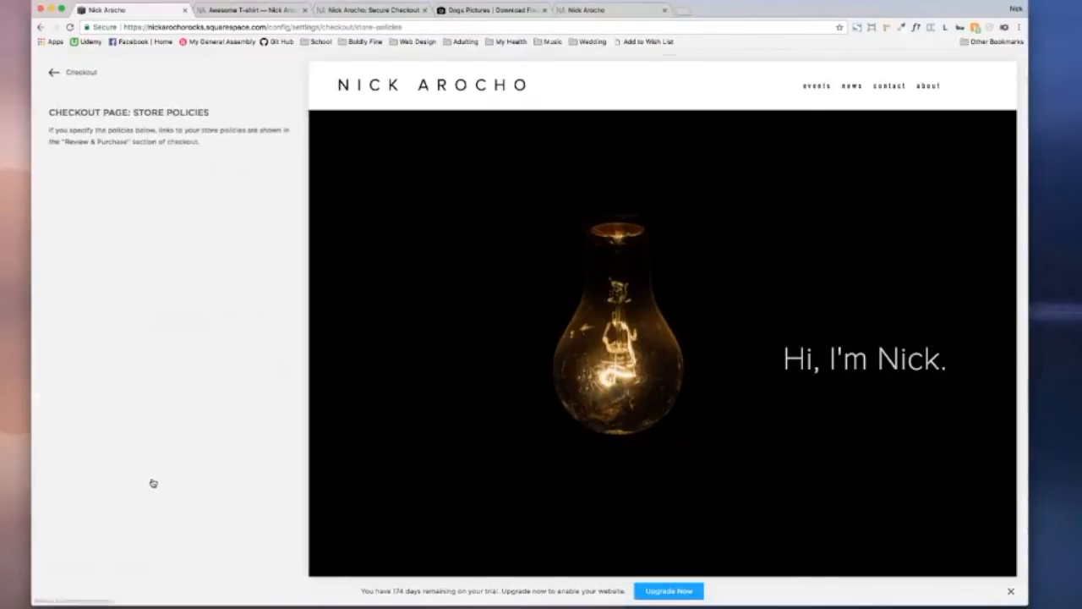
Step: Look over the Store Policies editors, leave Return Policy blank, and go back to Checkout settings
scroll(111, 229, down, 2)
scroll(113, 227, up, 2)
scroll(113, 226, down, 2)
scroll(111, 227, up, 2)
click(110, 225)
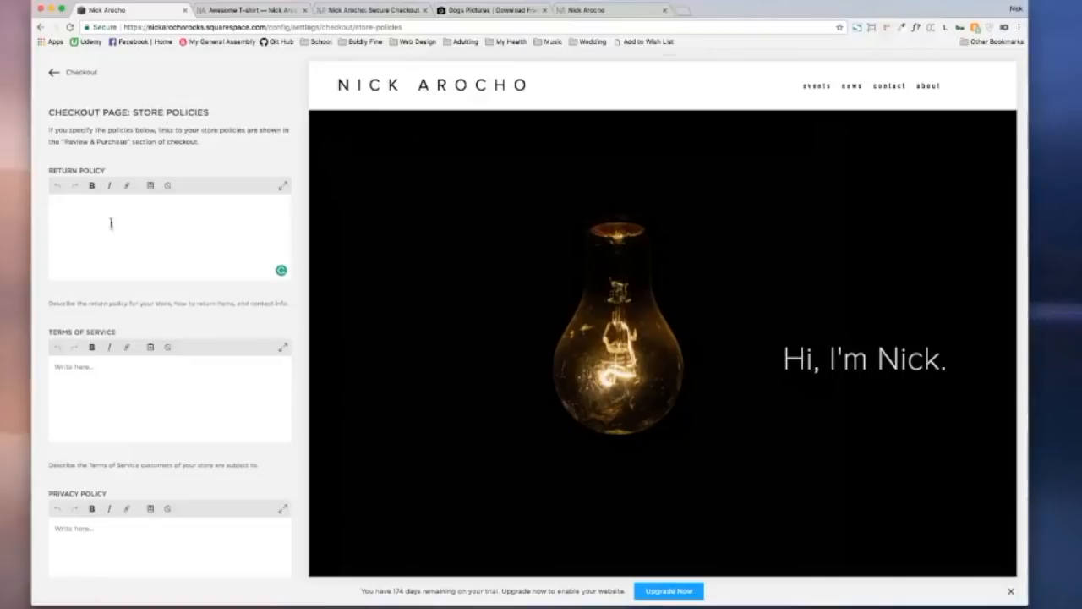
scroll(122, 372, down, 2)
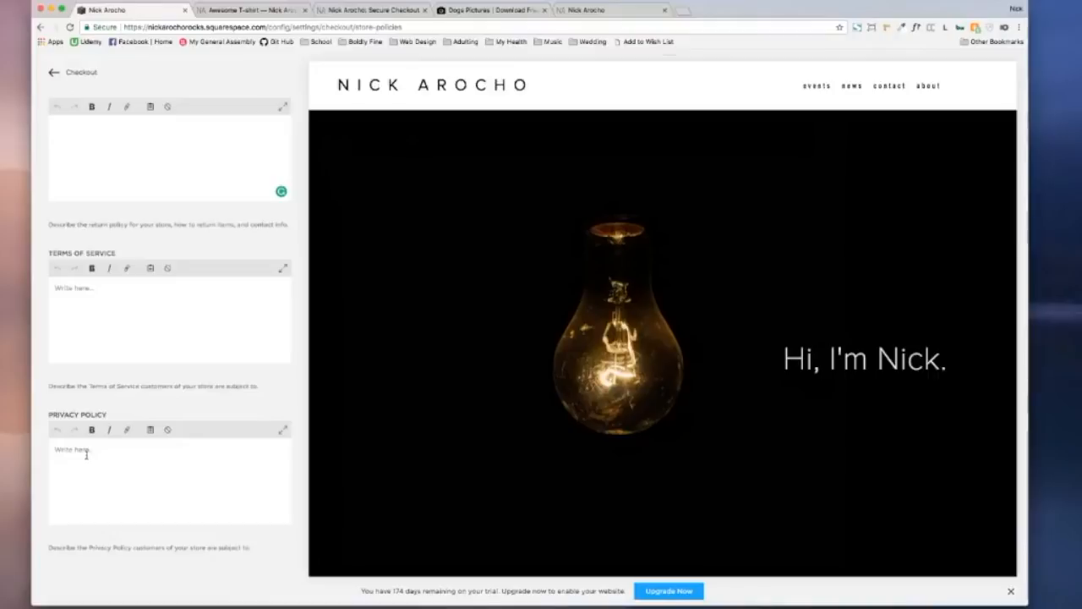
click(53, 74)
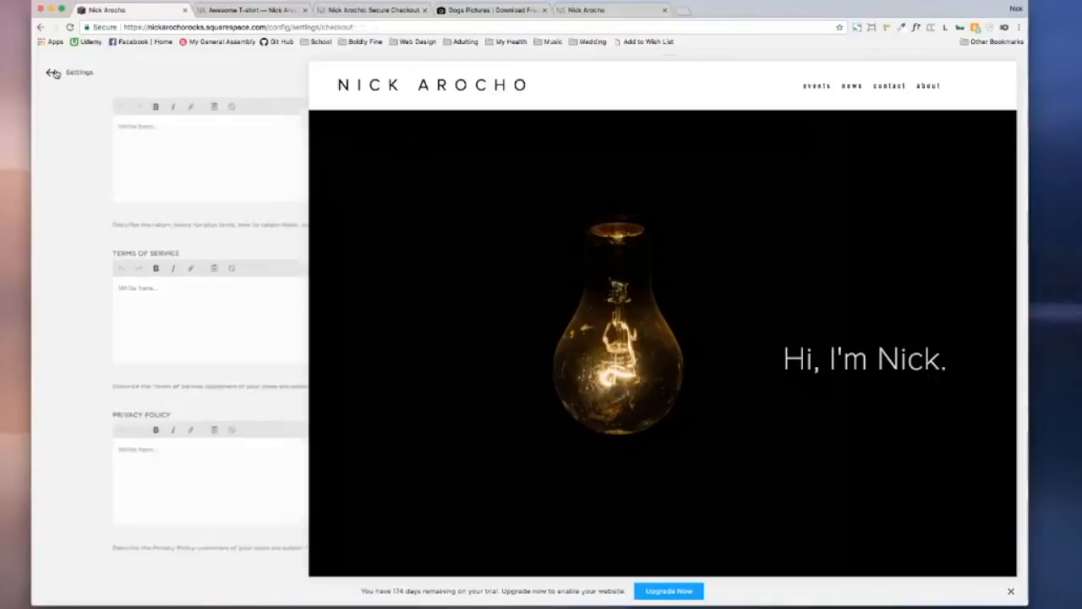
scroll(184, 505, down, 5)
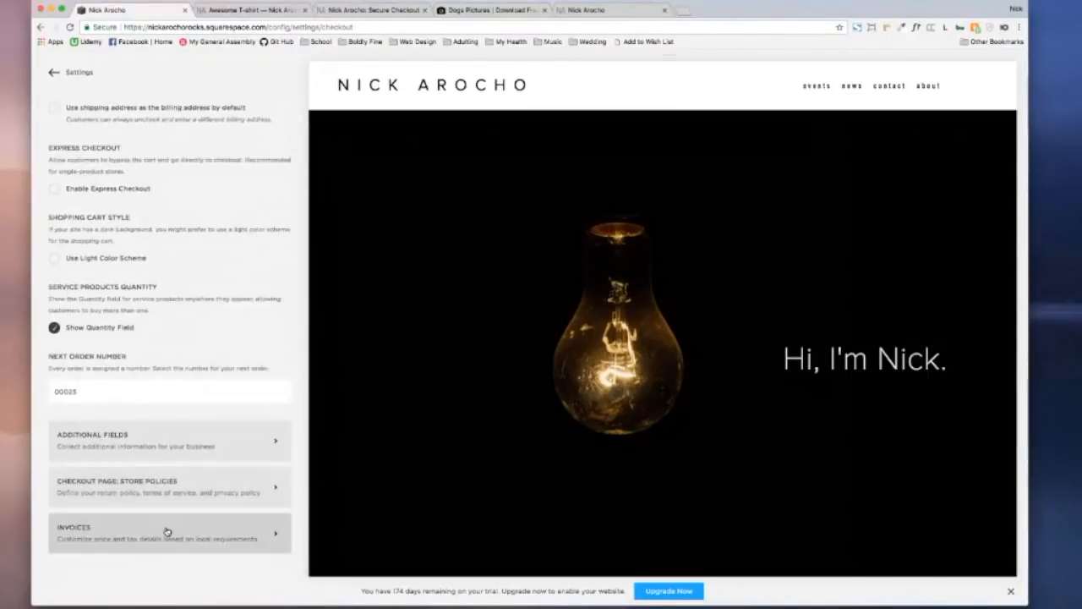
click(167, 531)
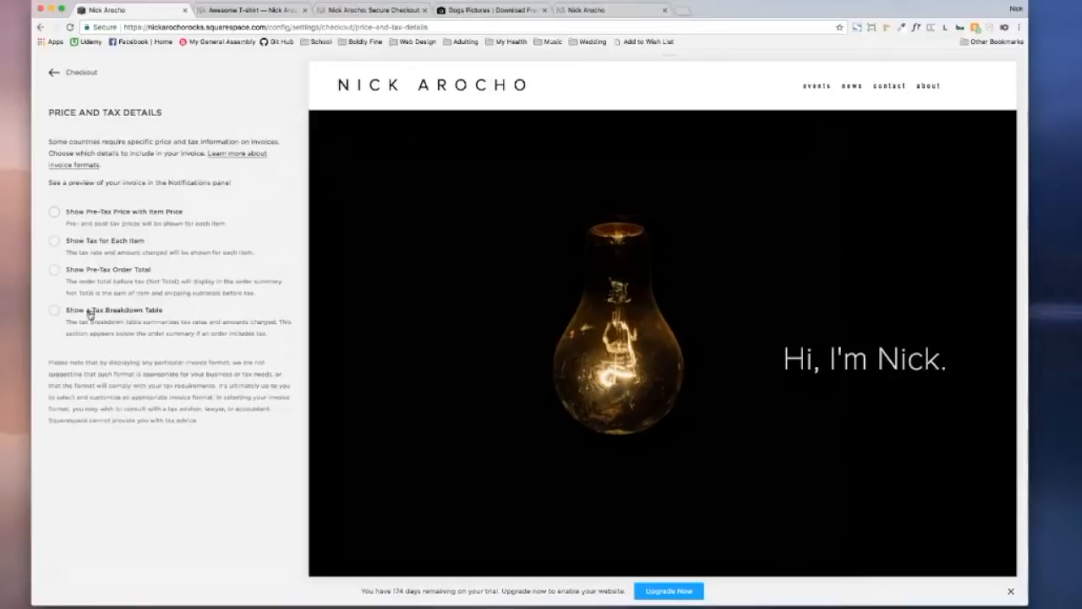
click(52, 74)
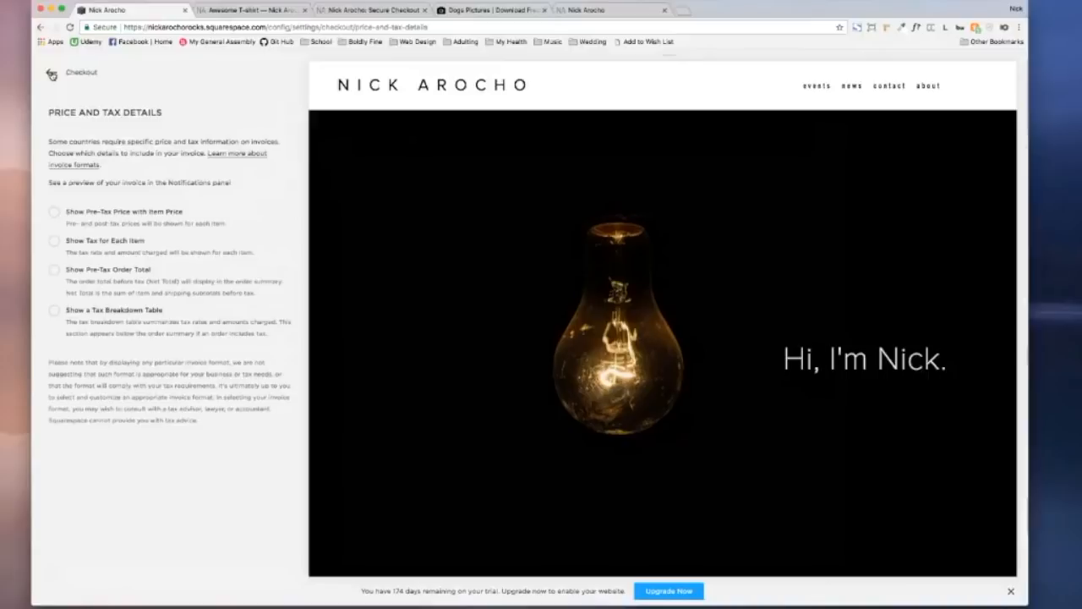
scroll(90, 189, down, 2)
scroll(88, 187, down, 4)
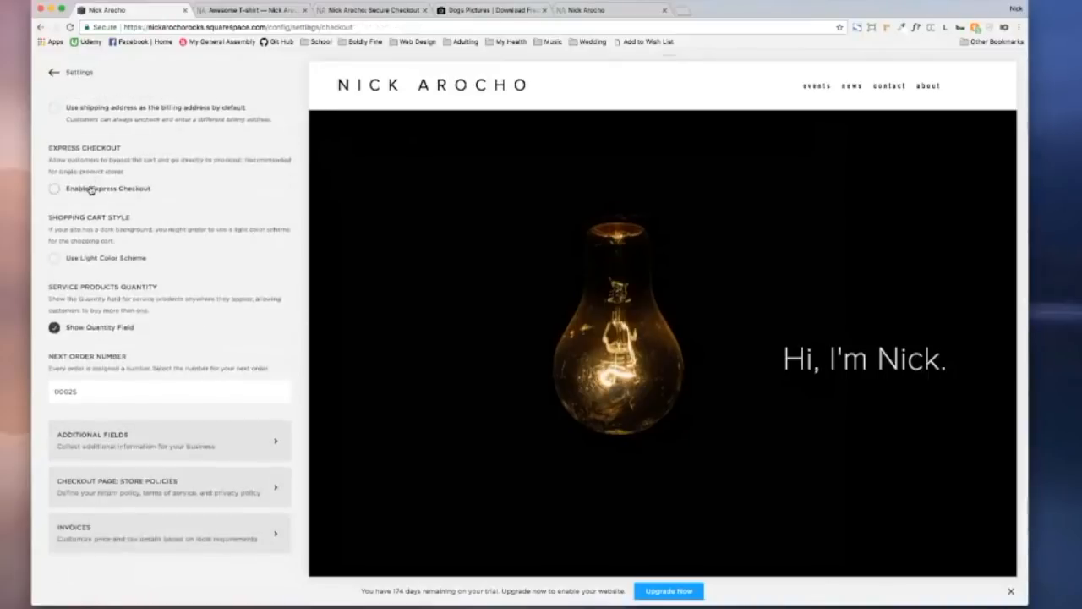
scroll(88, 187, up, 5)
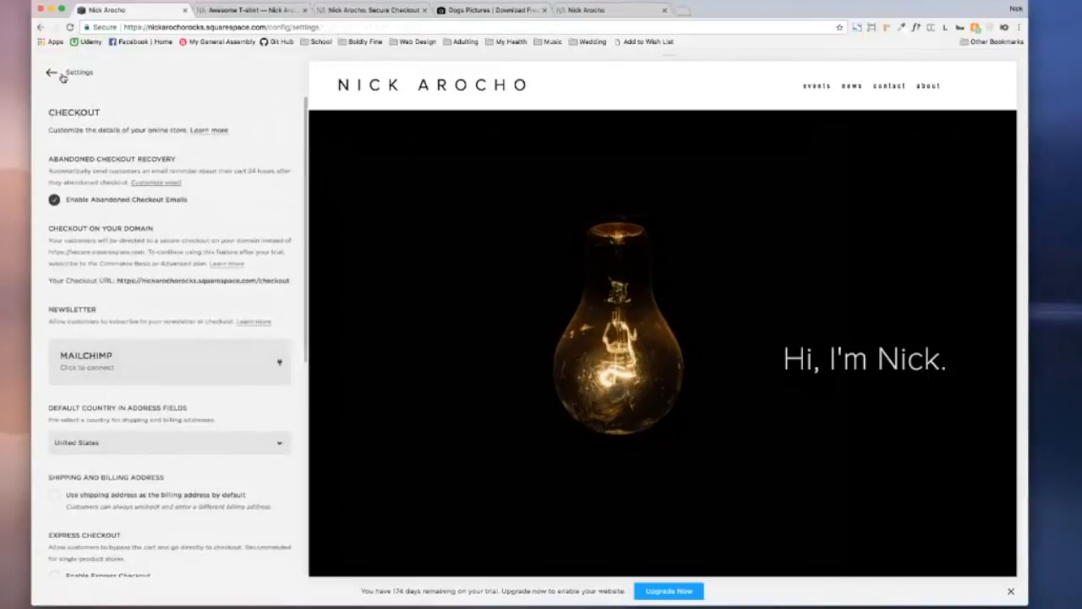
Step: Check Customer Accounts, leaving it off, then go to Notifications under Commerce
click(52, 73)
scroll(115, 363, down, 3)
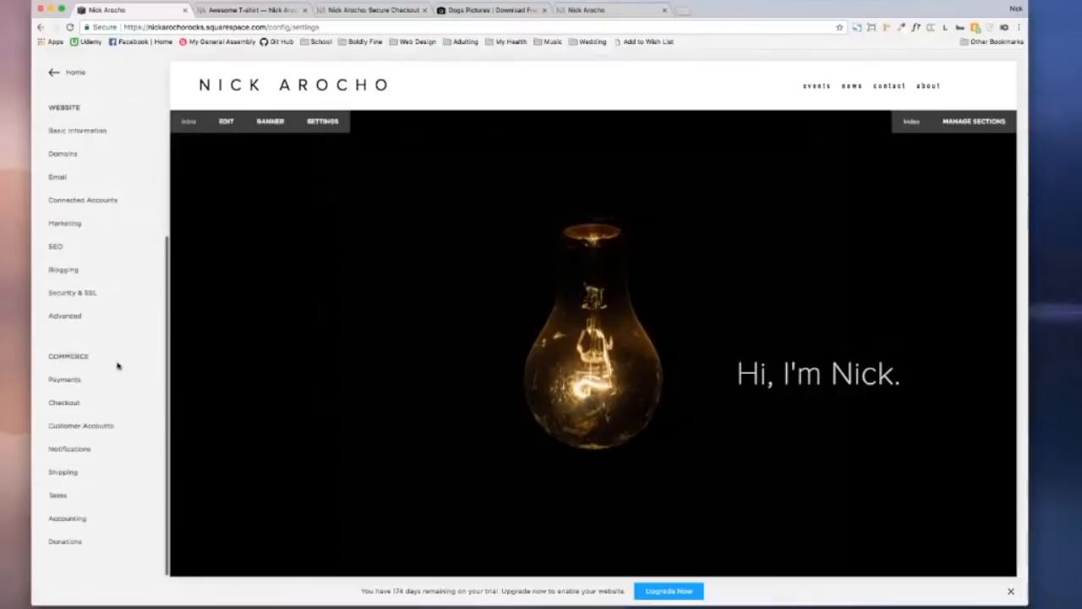
click(90, 427)
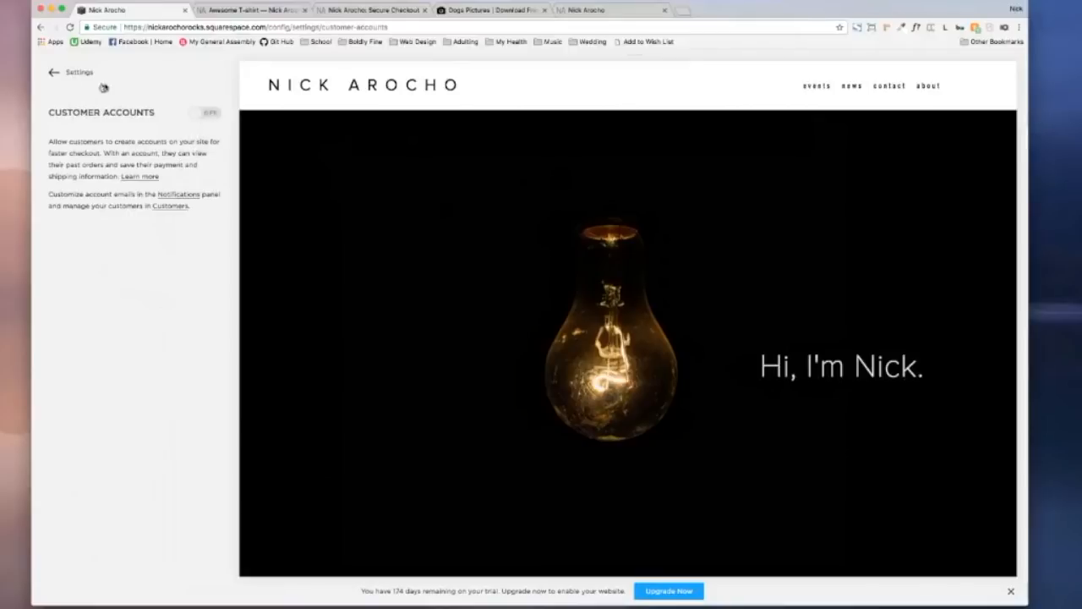
click(49, 76)
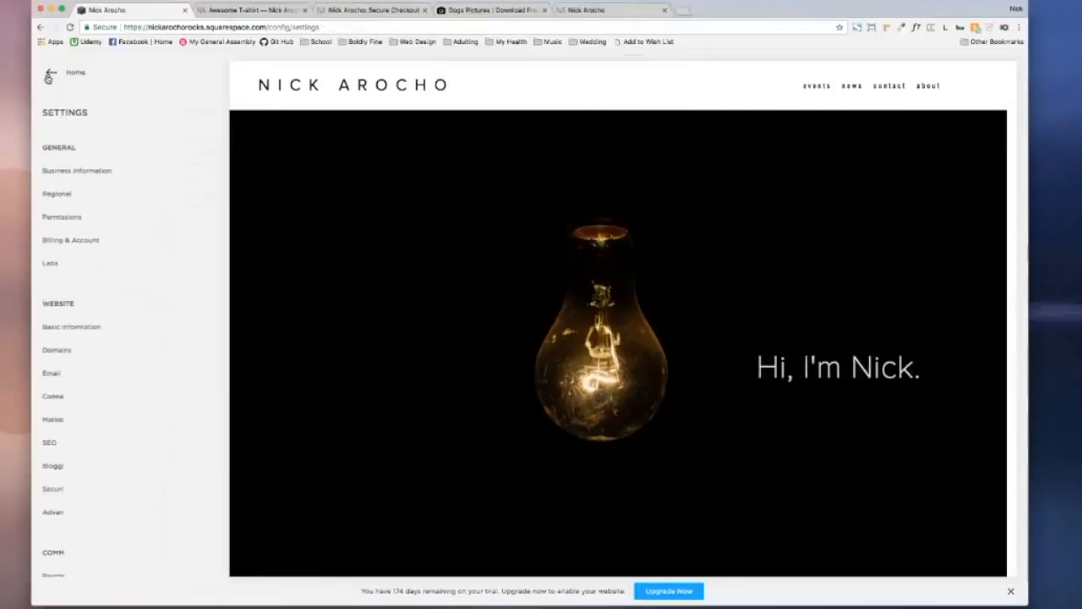
scroll(114, 452, down, 4)
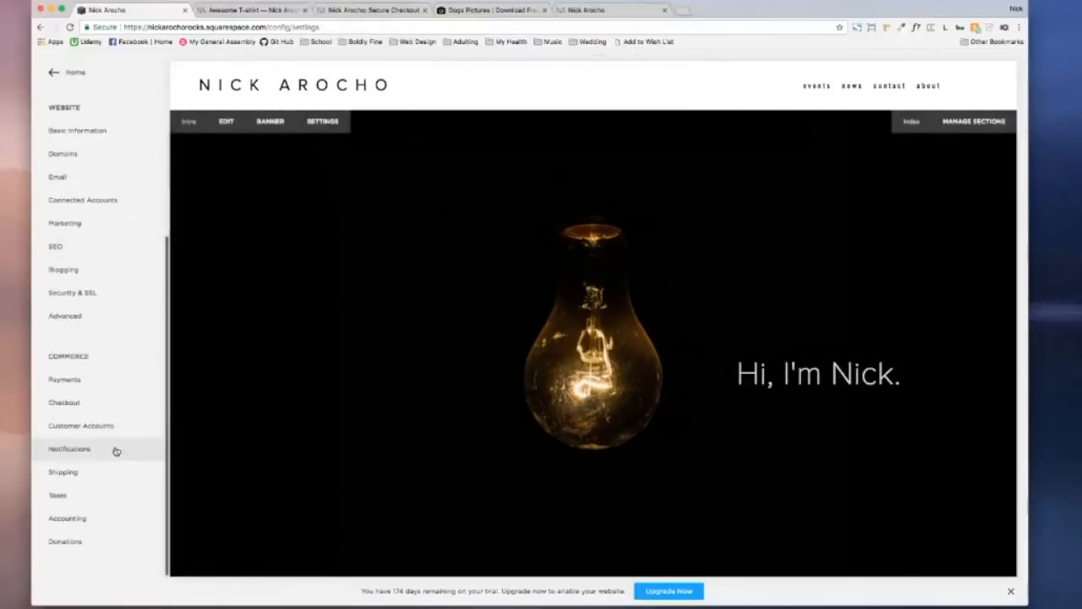
click(92, 449)
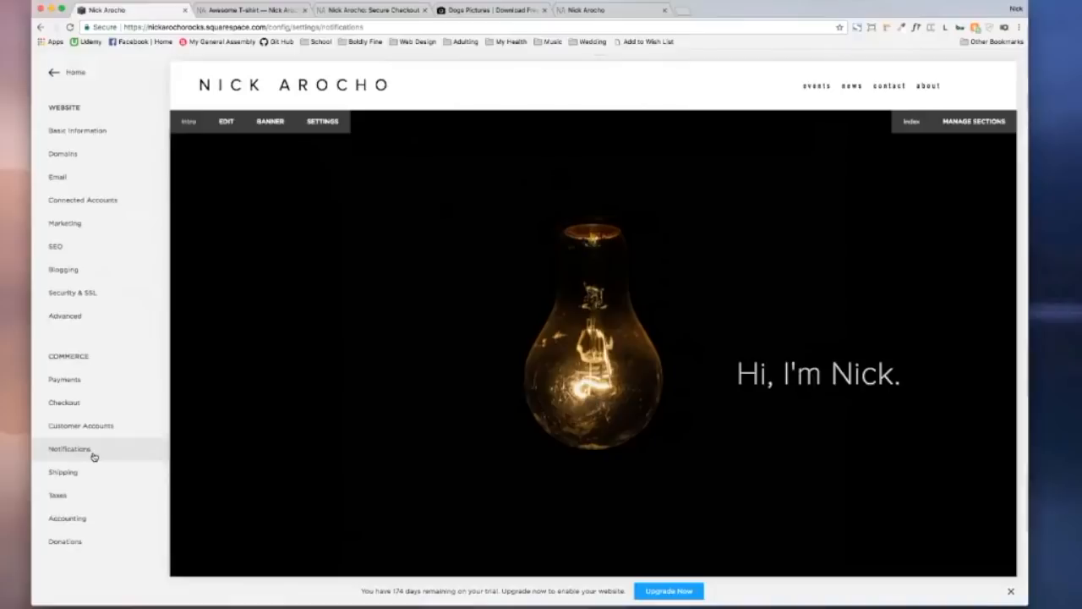
Step: Lower the low-stock alert threshold to 2 items
scroll(137, 310, down, 3)
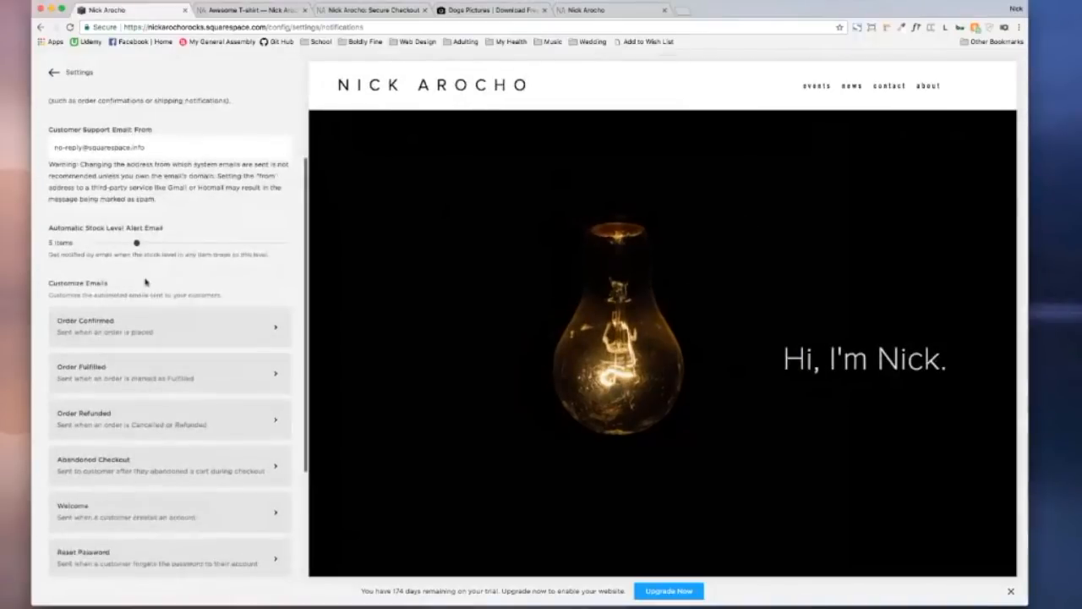
scroll(145, 282, up, 1)
mouse_move(137, 285)
mouse_down()
mouse_move(107, 284)
mouse_move(117, 285)
mouse_up()
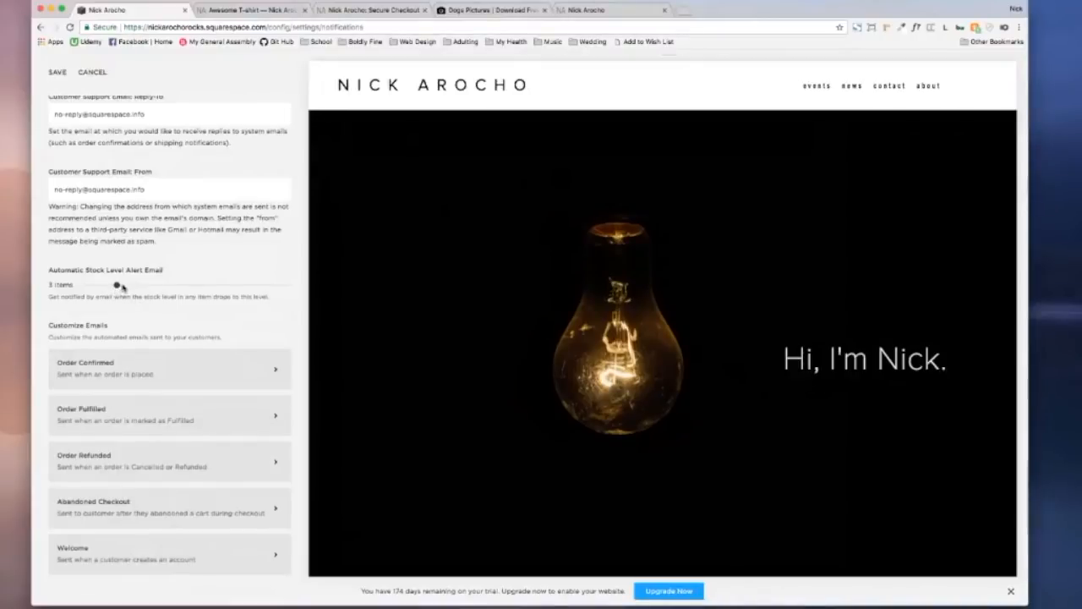
Step: Save the pending changes and open the Order Confirmed email template
scroll(123, 288, down, 5)
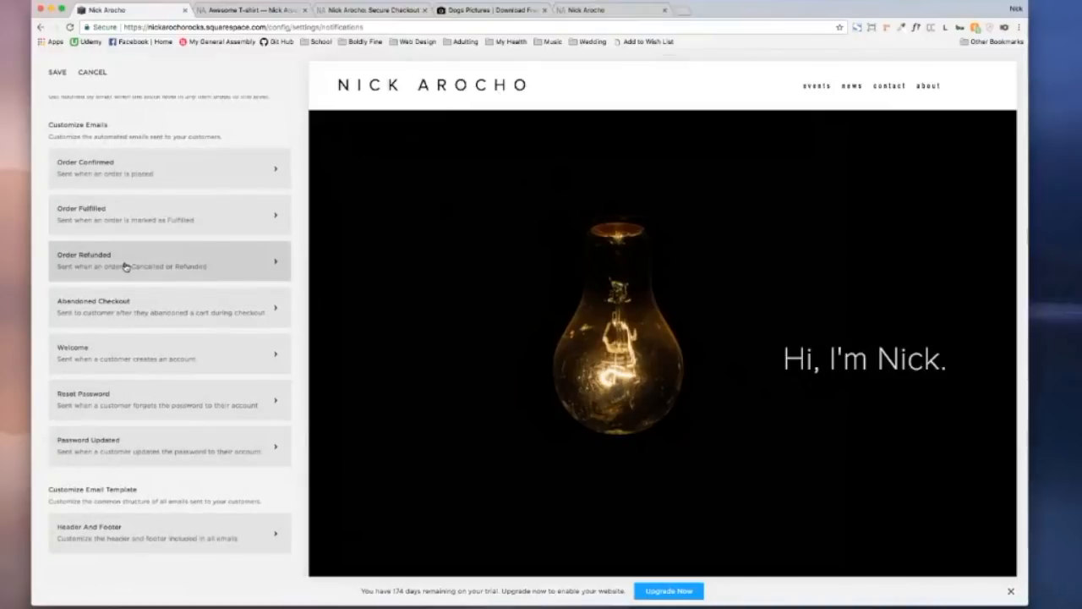
click(108, 167)
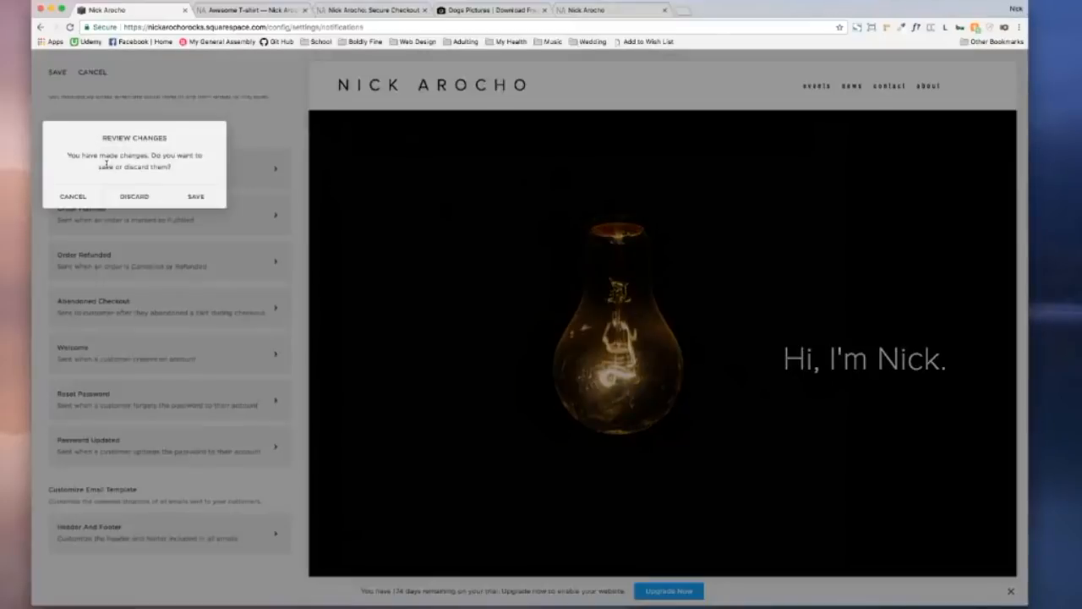
click(202, 197)
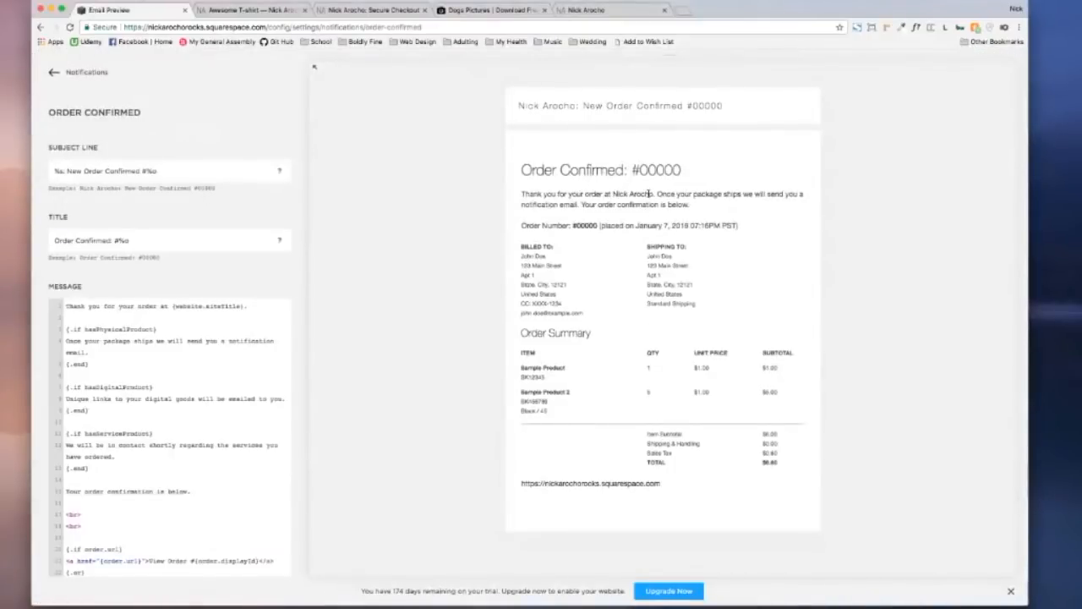
scroll(648, 193, up, 5)
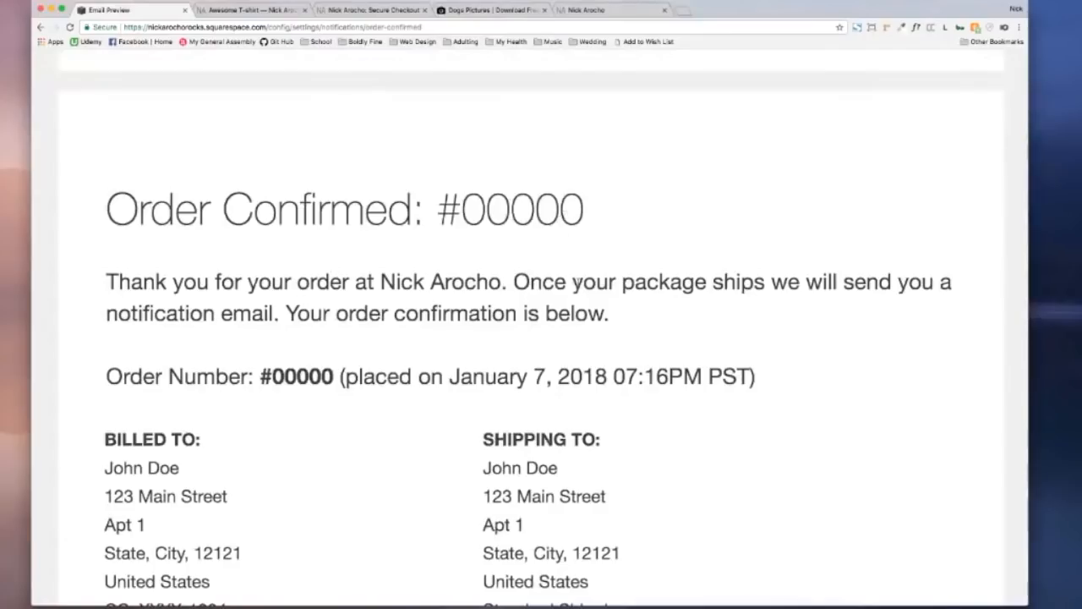
scroll(440, 332, down, 5)
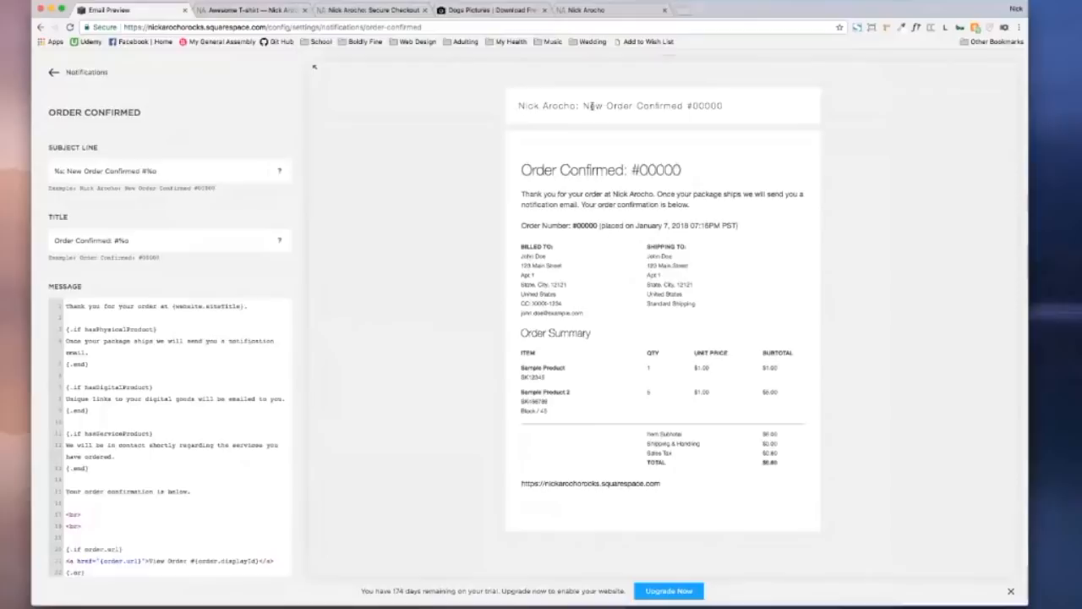
drag(584, 106, 724, 108)
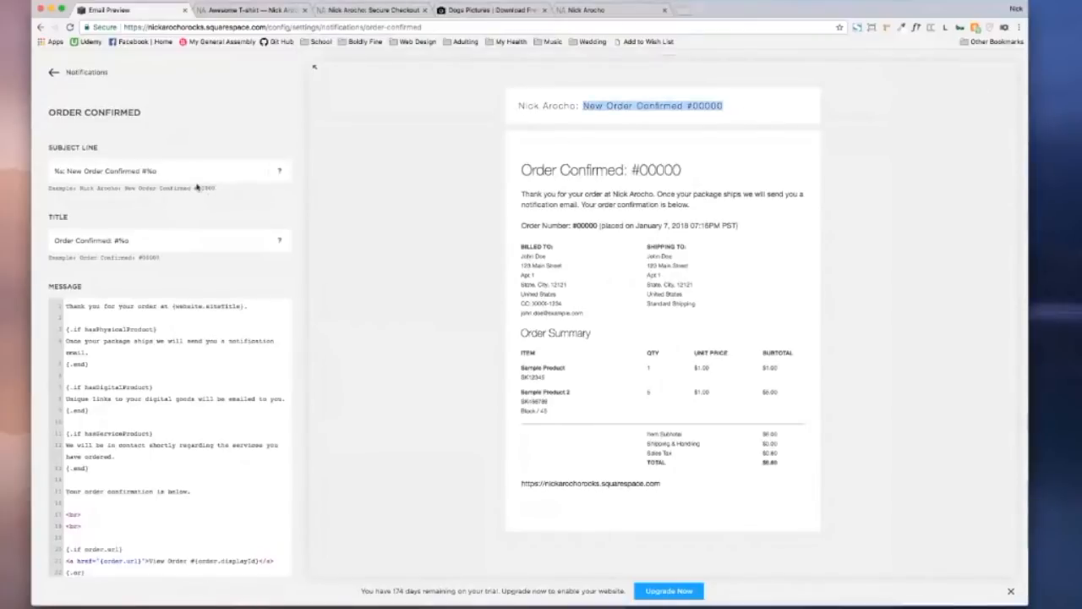
mouse_move(281, 171)
click(73, 172)
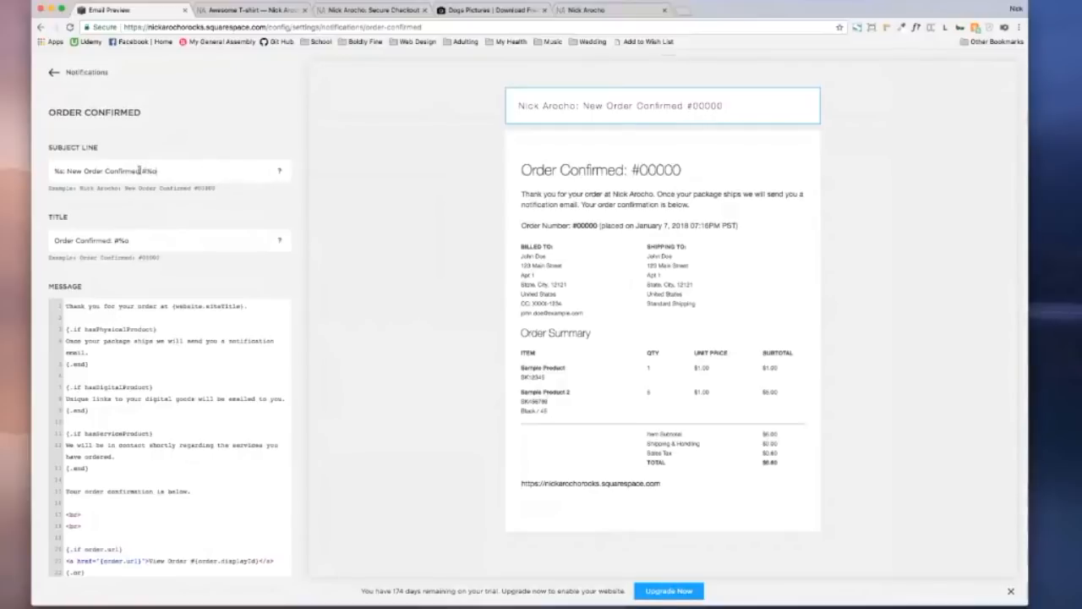
drag(139, 171, 67, 172)
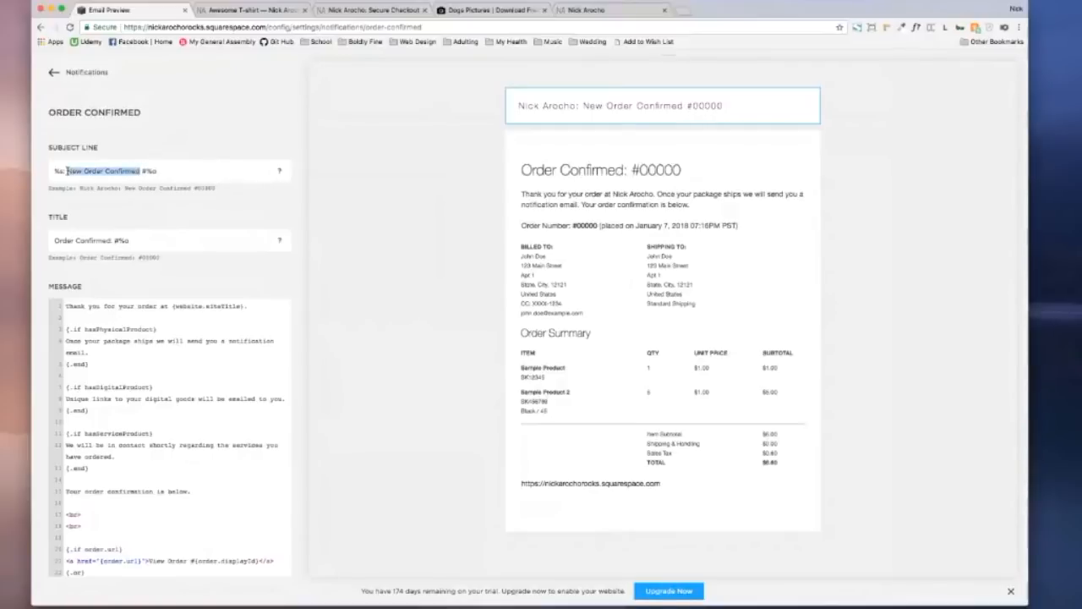
click(139, 171)
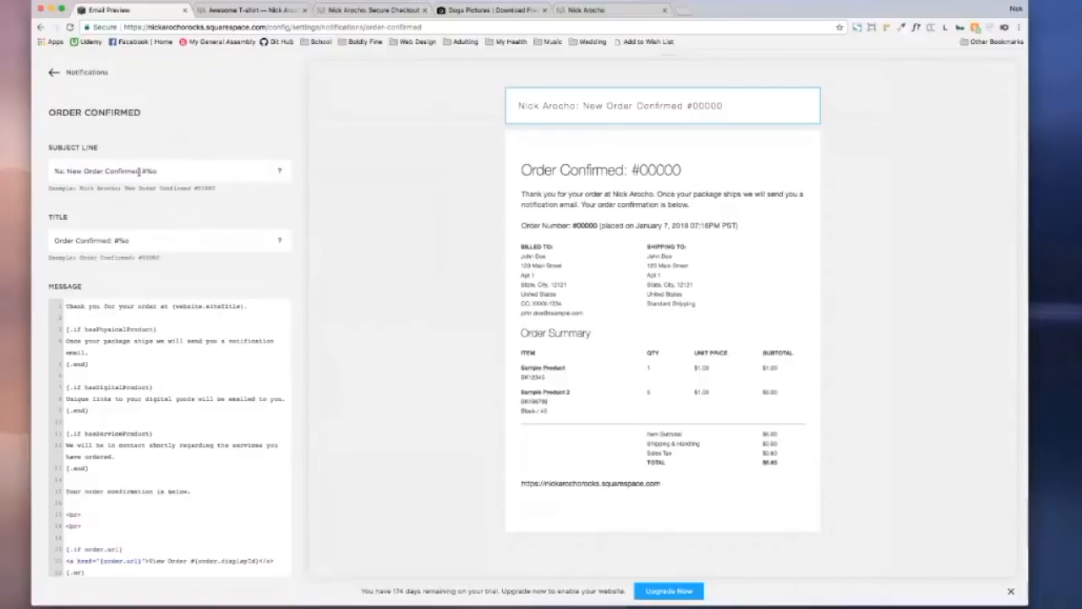
Step: Append ', thank you so much!' to the subject line and 'You rock!' to the title
click(178, 176)
text(, thank you so much!)
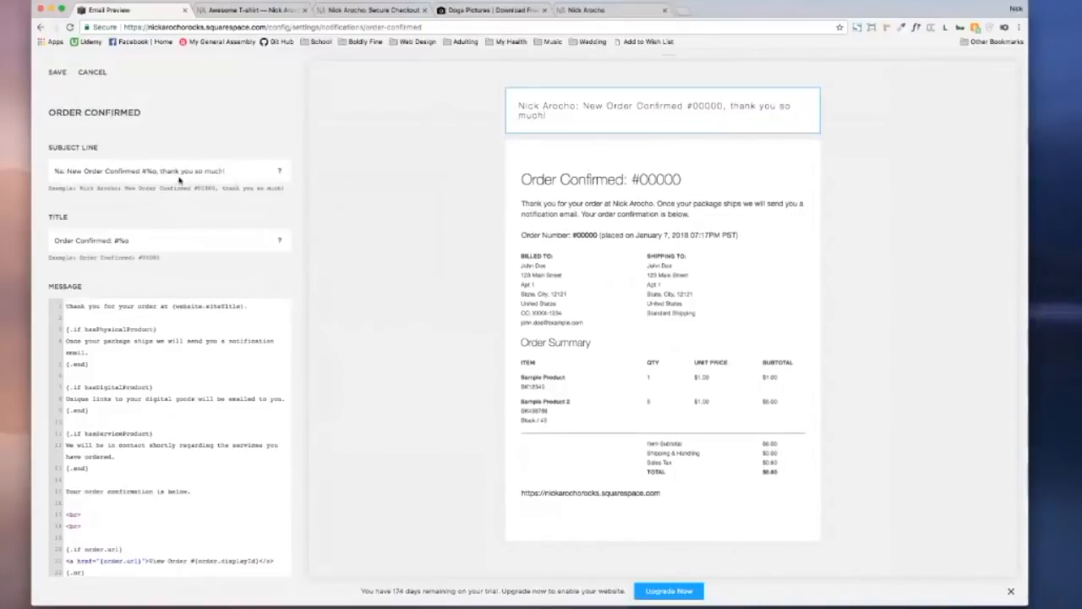
scroll(102, 240, down, 1)
click(117, 229)
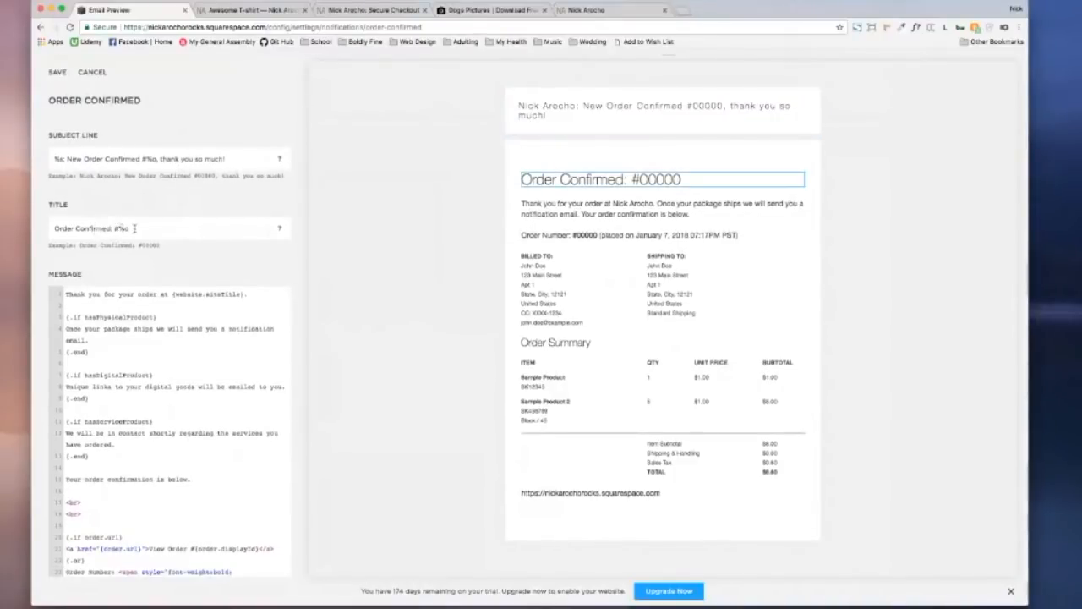
click(135, 228)
text(You rock!)
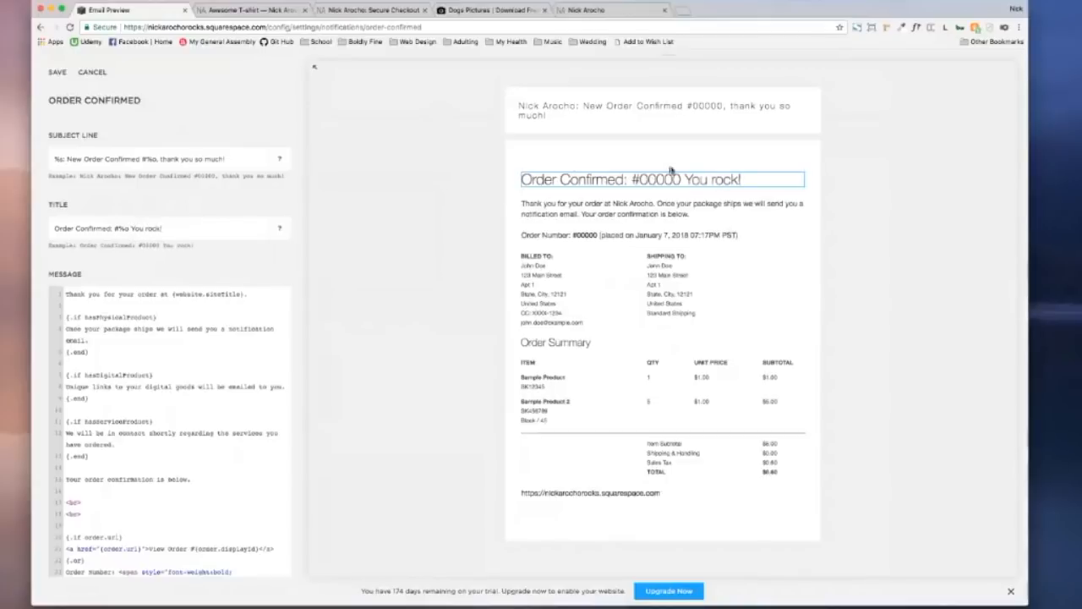
Step: Replace the order confirmation line with 'Let us know if you have any questions' and save the email
scroll(109, 294, down, 2)
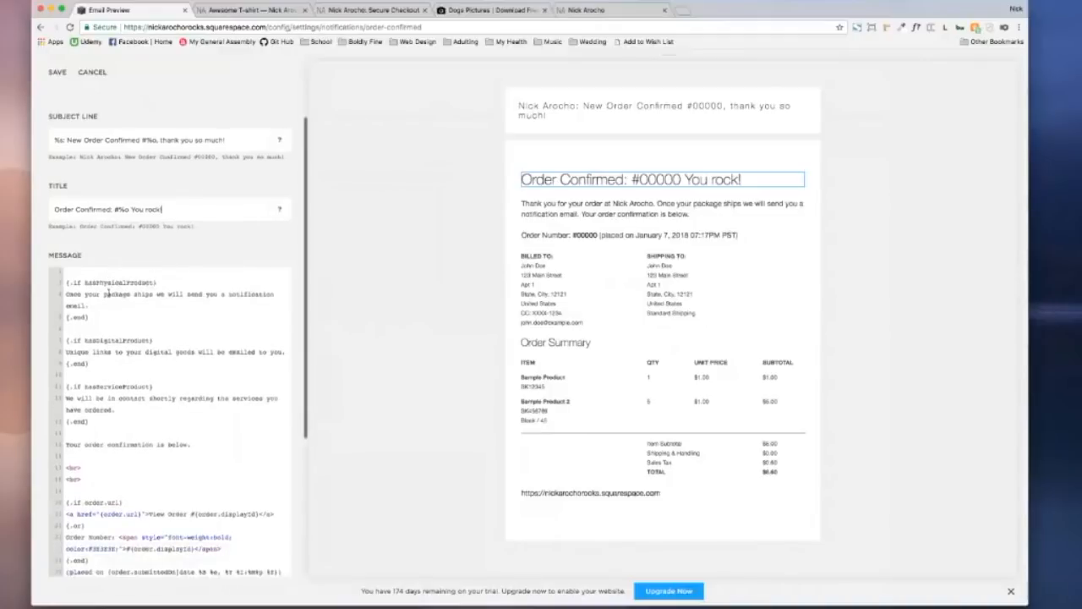
scroll(110, 318, up, 2)
scroll(100, 341, up, 5)
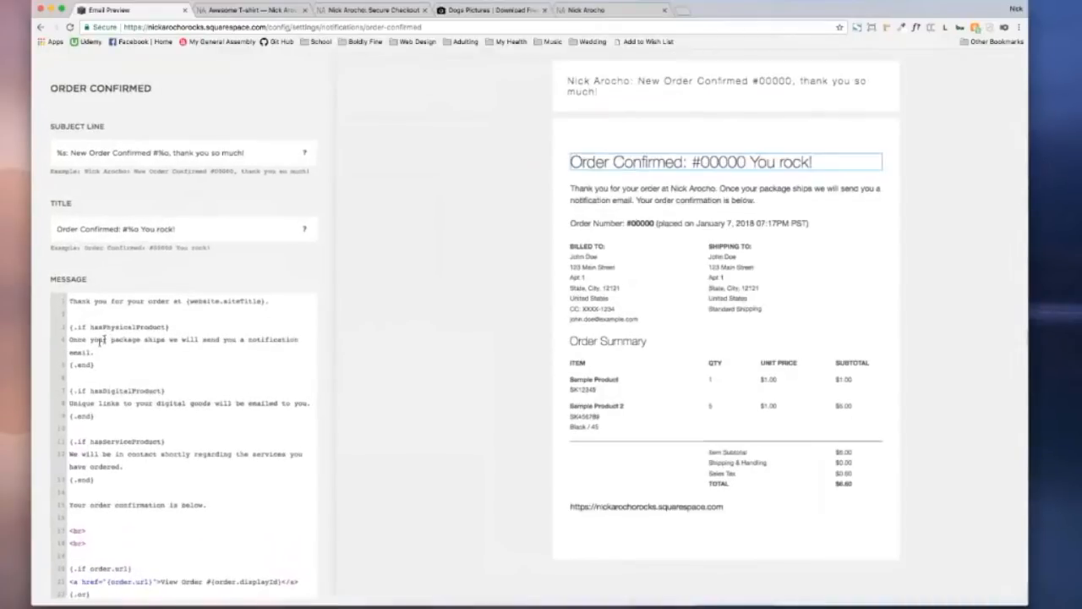
scroll(267, 289, down, 7)
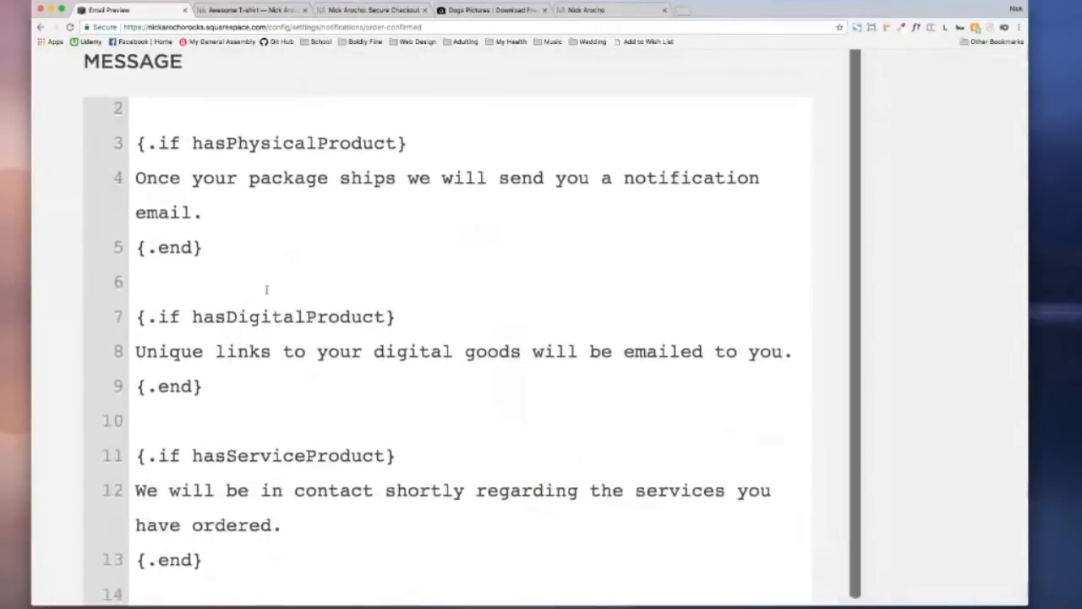
scroll(267, 290, down, 4)
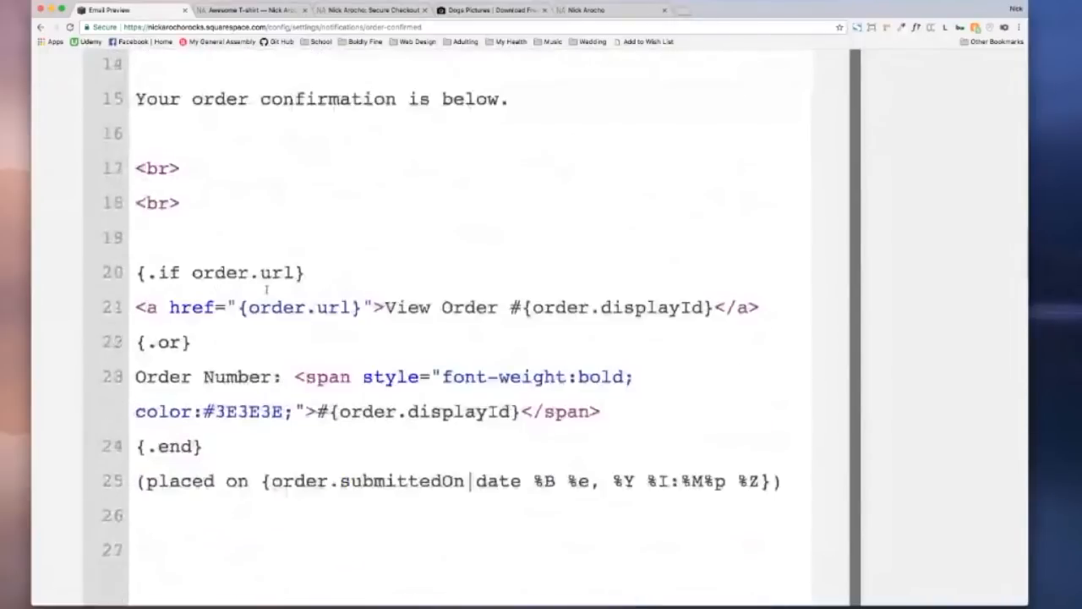
scroll(267, 289, down, 5)
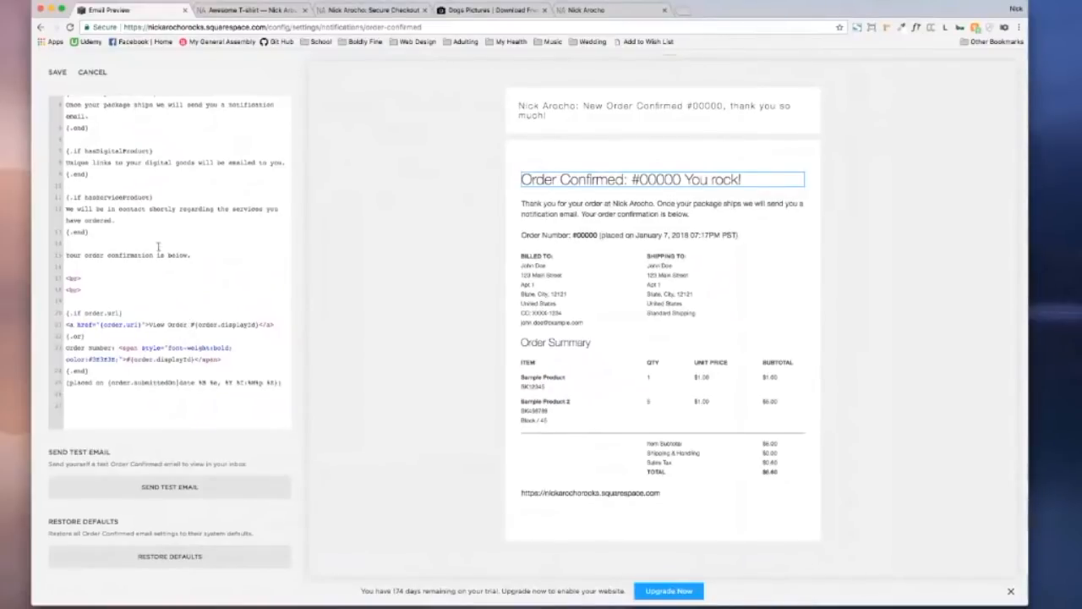
drag(192, 255, 57, 256)
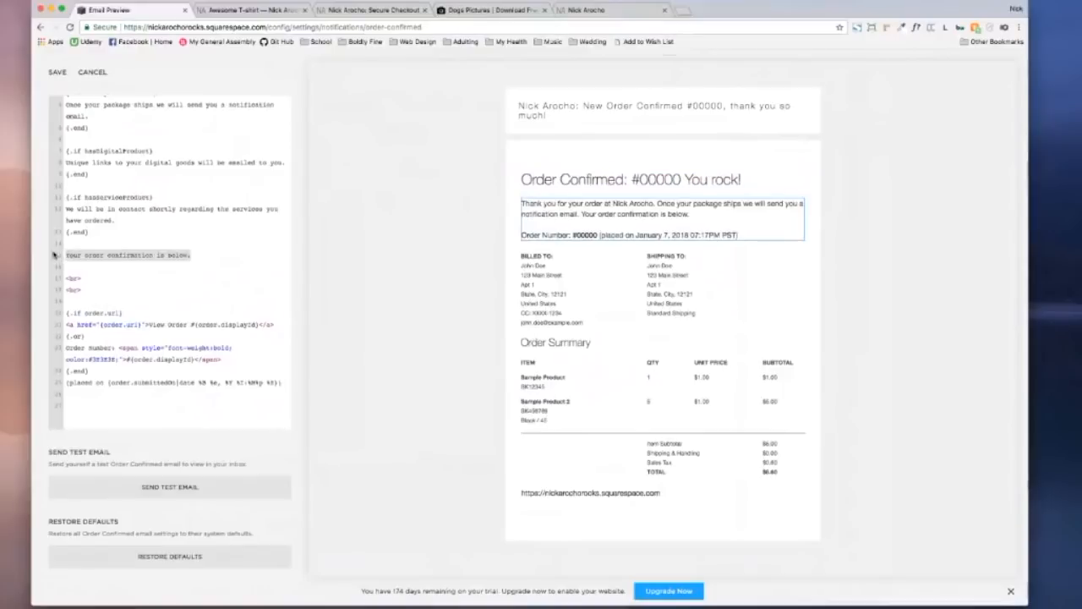
text(Let us know if you have a)
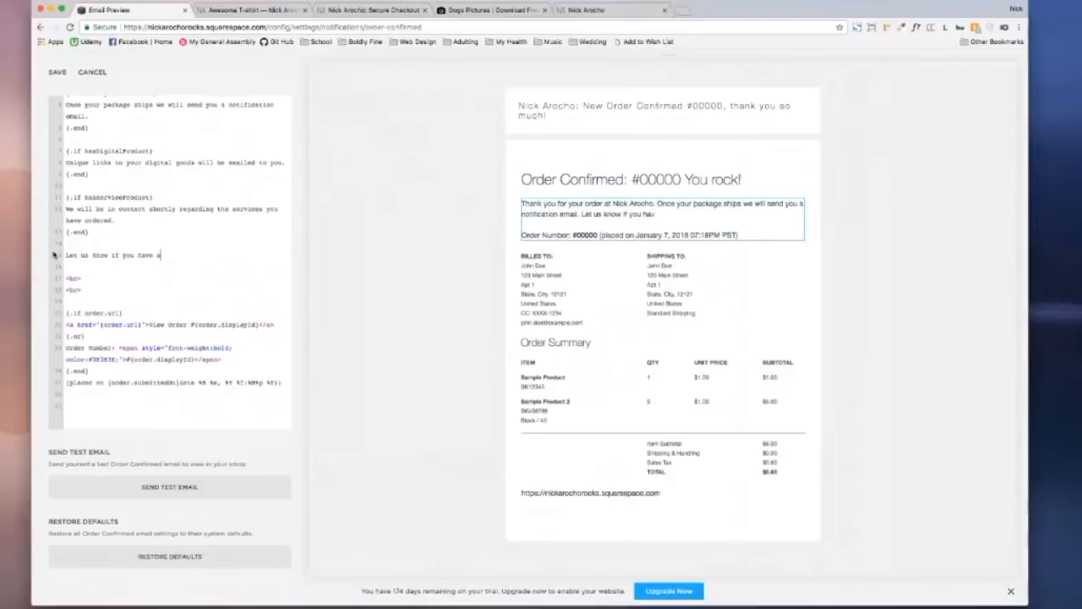
text(ny questions)
click(62, 75)
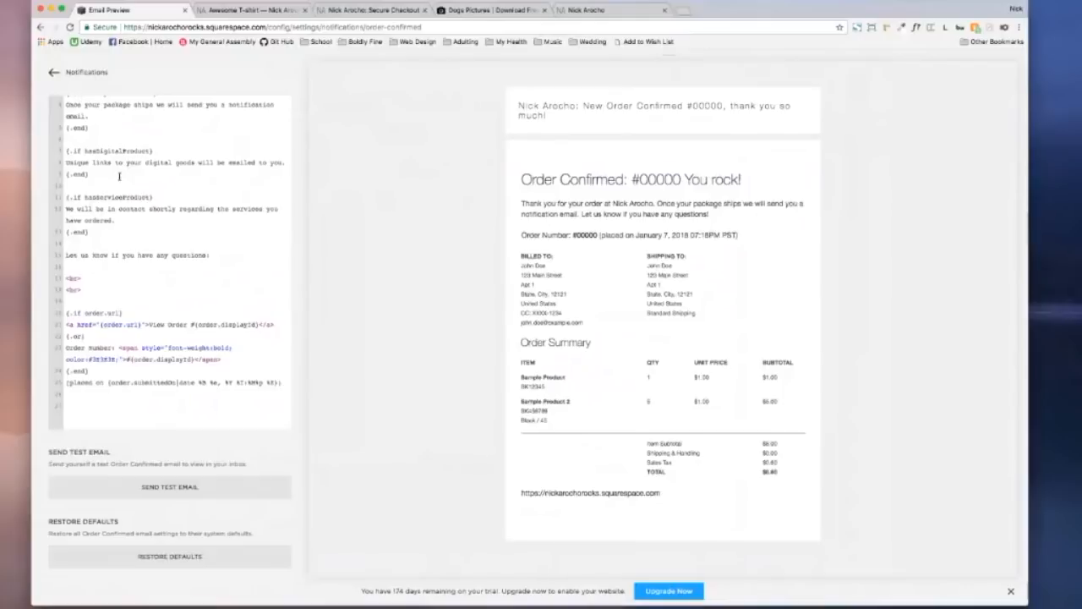
Step: Go back to Notifications and scroll through the customer emails, Order Confirmed to Password Updated
click(55, 73)
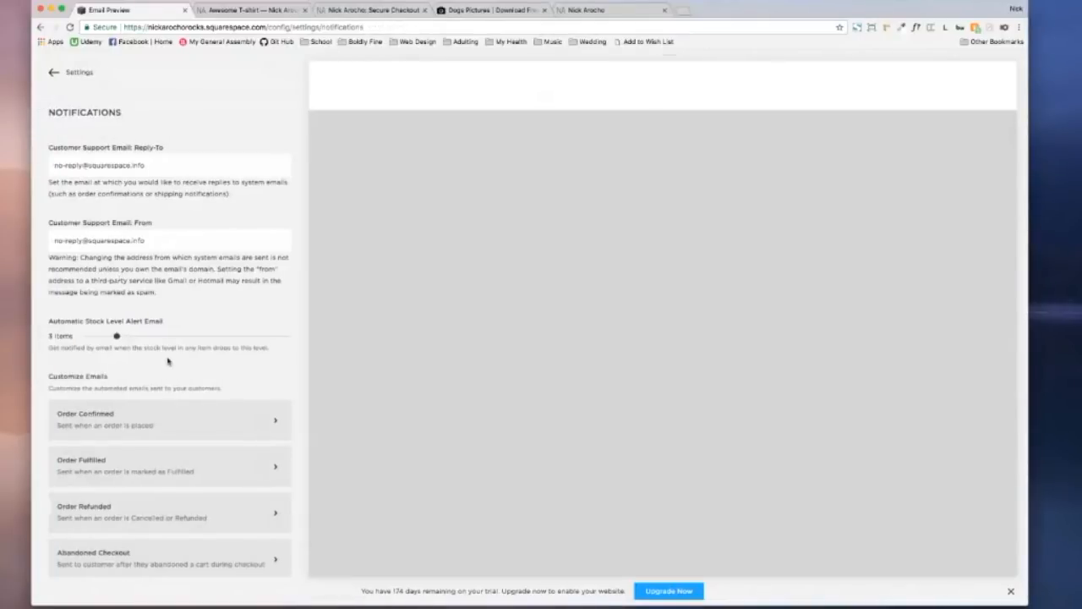
scroll(165, 356, down, 5)
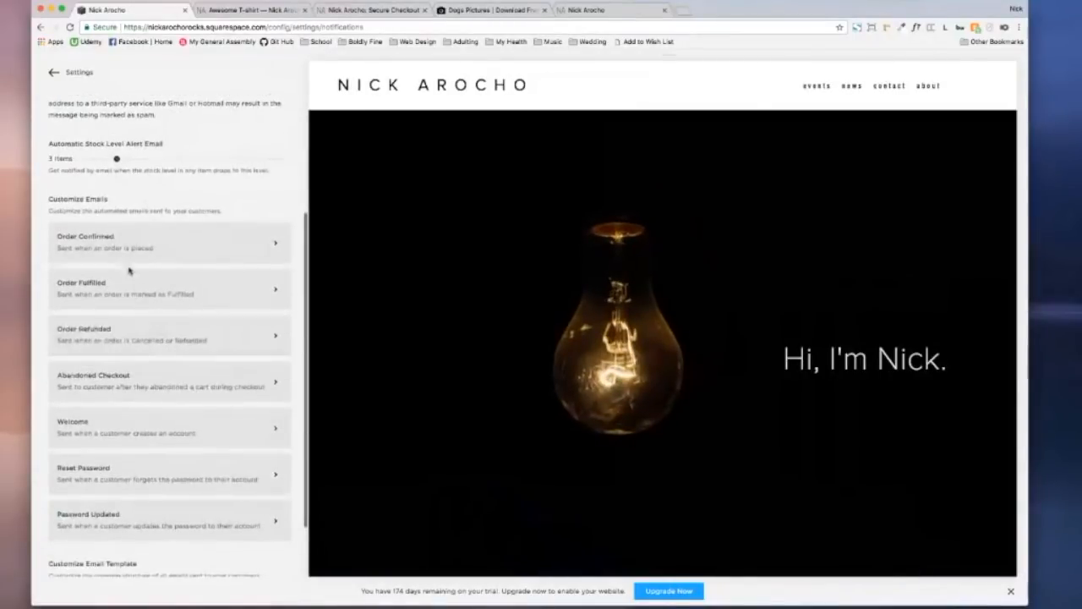
scroll(141, 339, down, 1)
scroll(140, 339, down, 2)
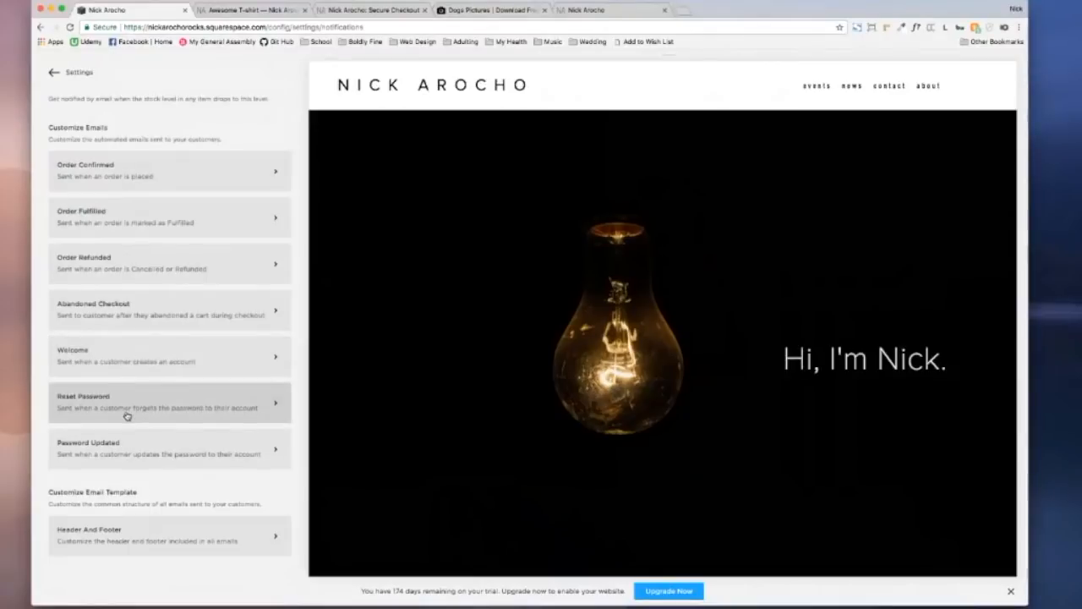
scroll(128, 452, down, 1)
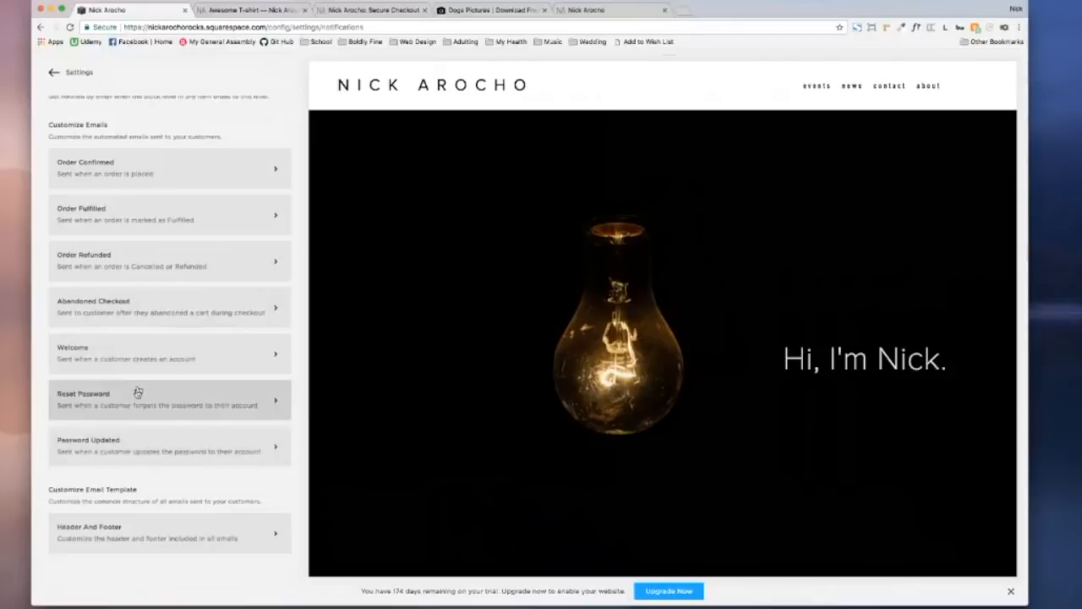
Step: Open the Header And Footer email template used by all notification emails
click(184, 522)
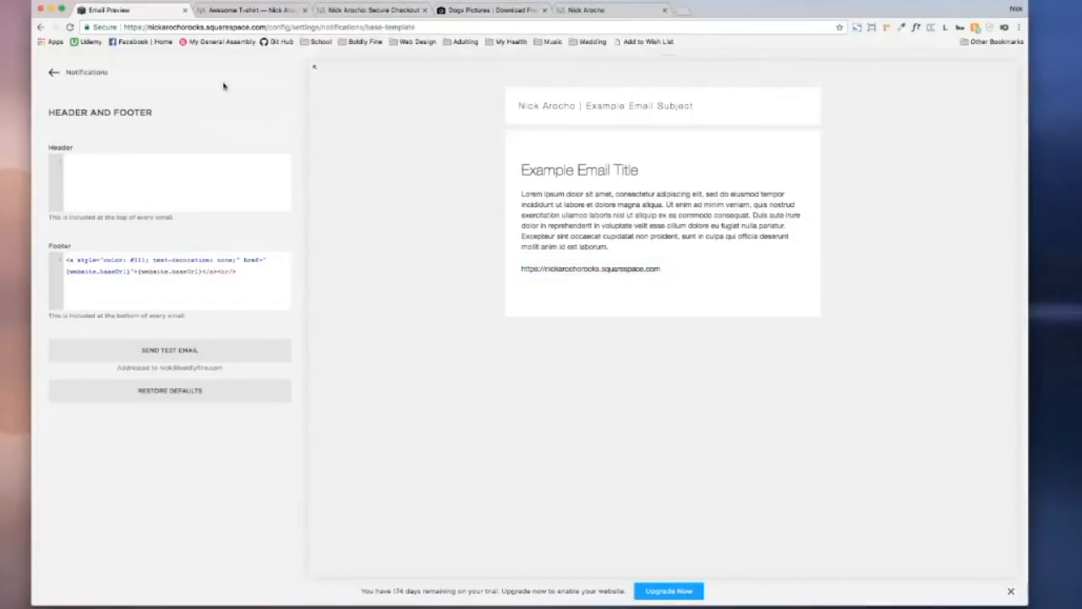
Step: Go from Notifications back to Settings, into Commerce Shipping, and start a new shipping option
click(53, 74)
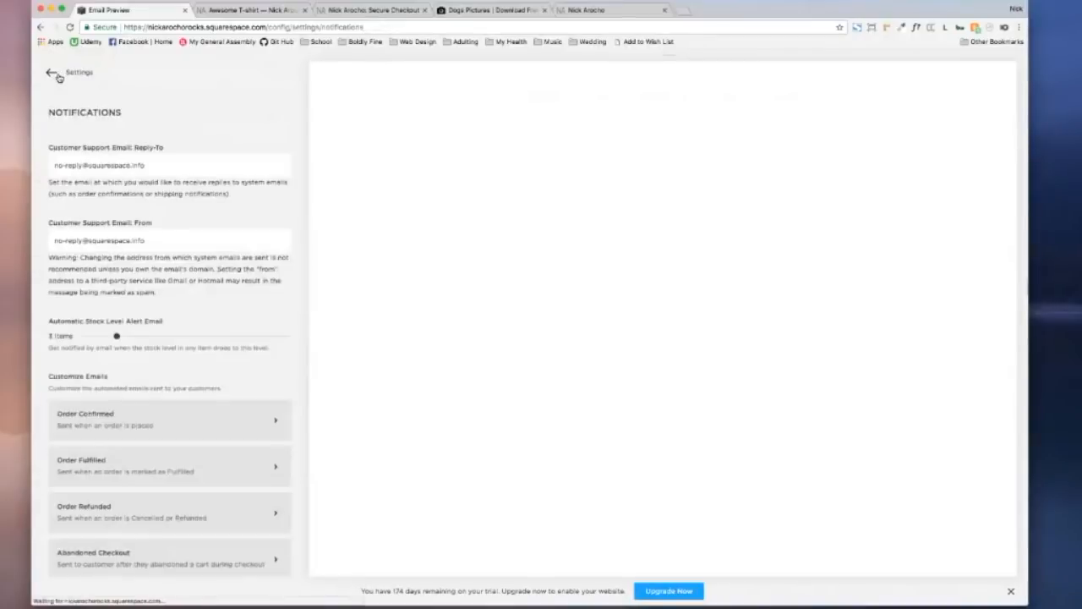
scroll(182, 243, down, 5)
click(53, 73)
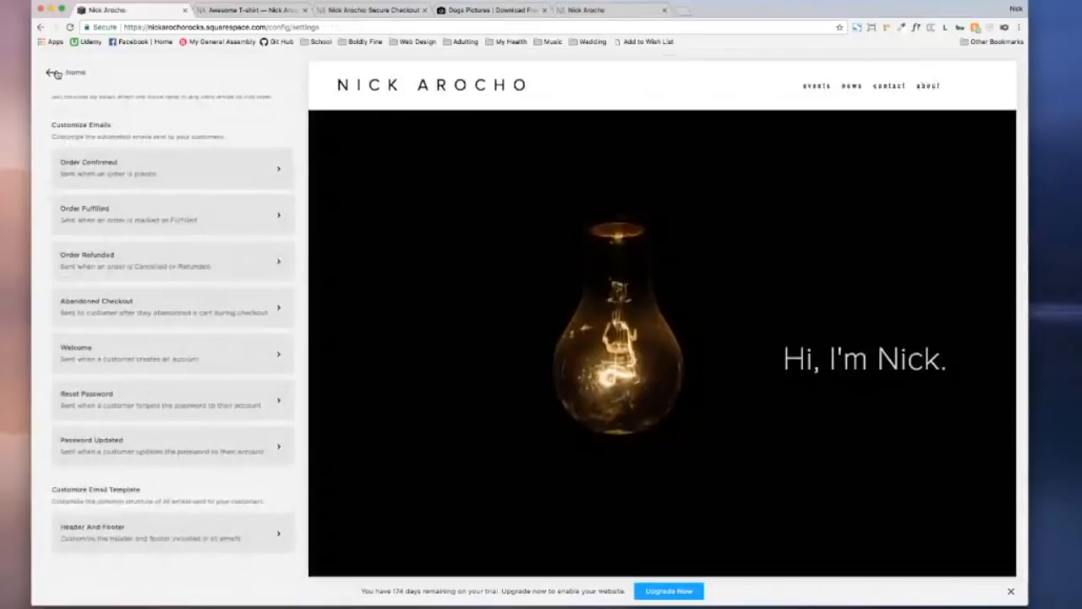
scroll(116, 288, down, 5)
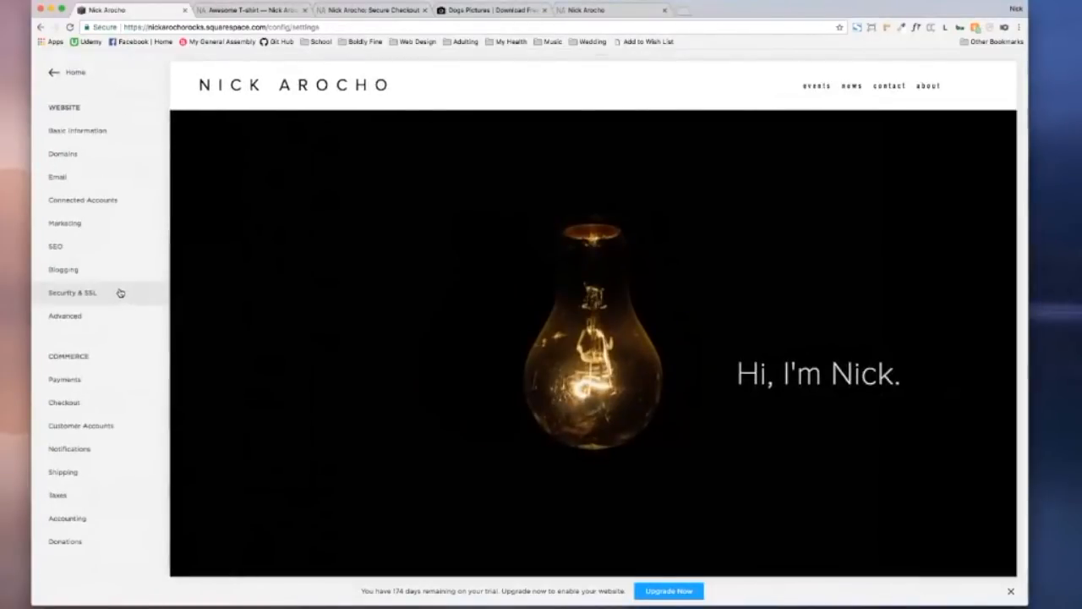
click(93, 474)
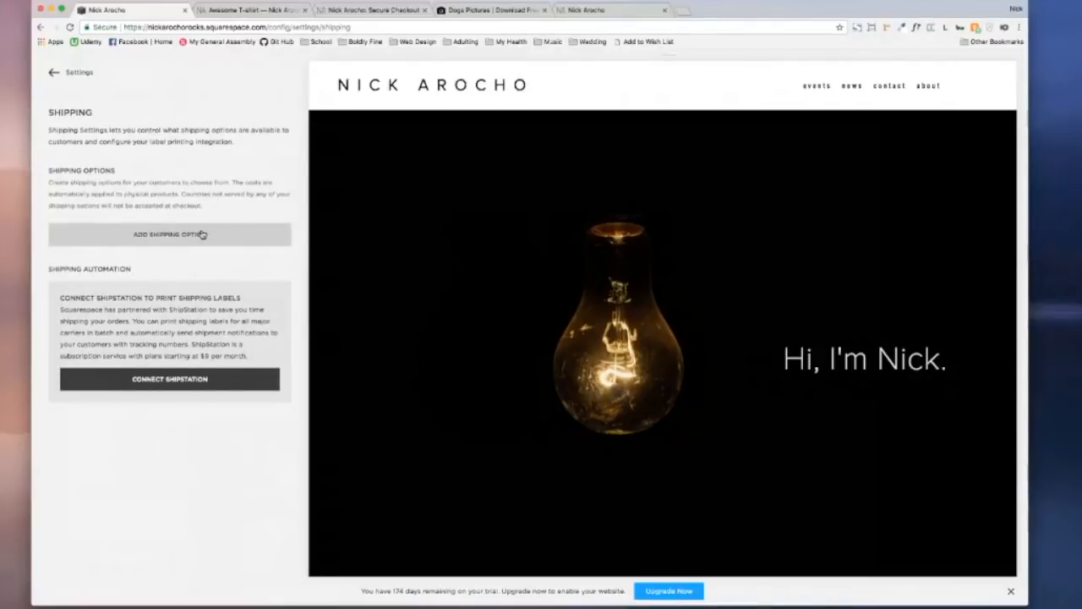
click(158, 245)
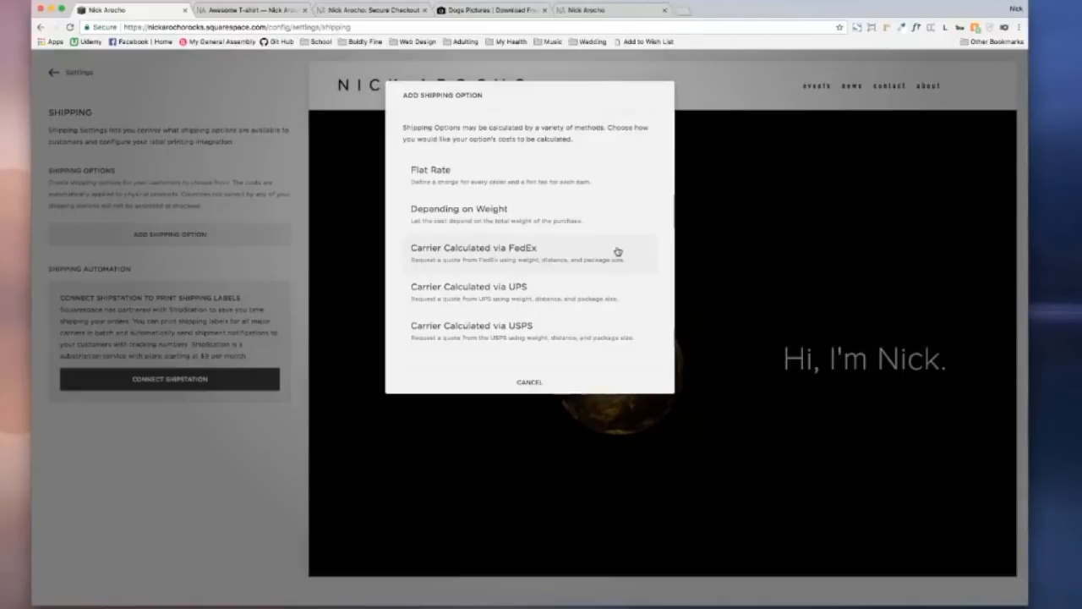
Step: Choose FedEx carrier-calculated rates and dismiss the subscription notice without subscribing
click(495, 266)
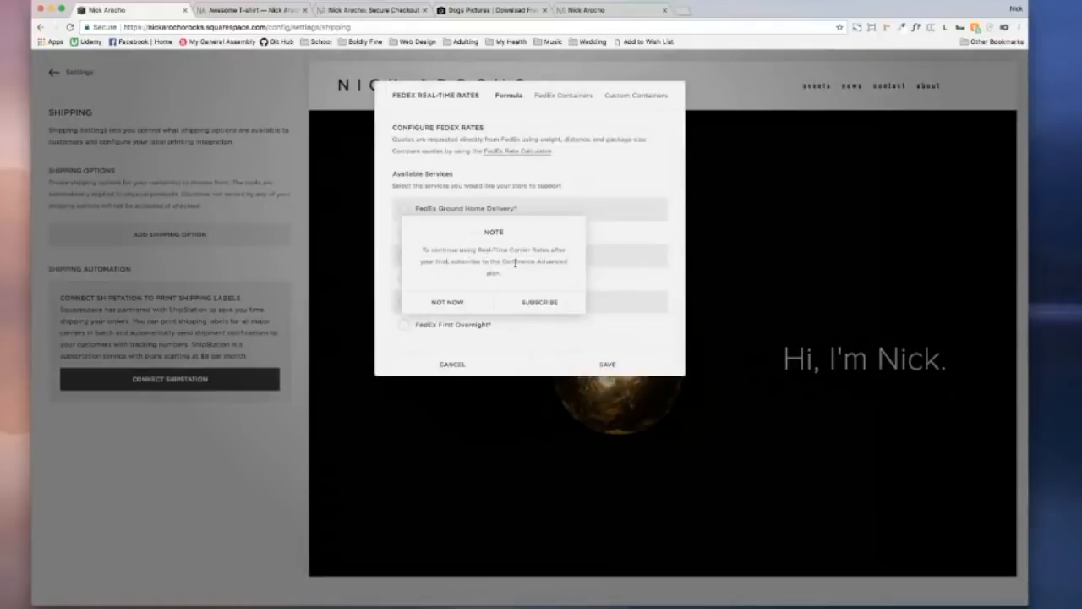
click(443, 305)
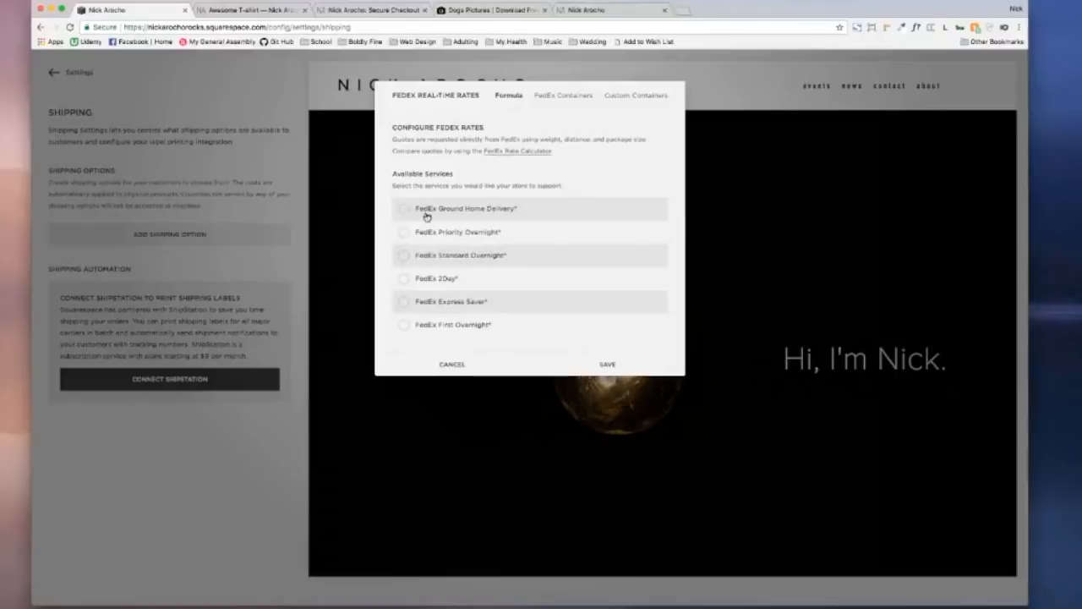
scroll(423, 212, down, 3)
scroll(423, 213, up, 3)
scroll(473, 208, down, 3)
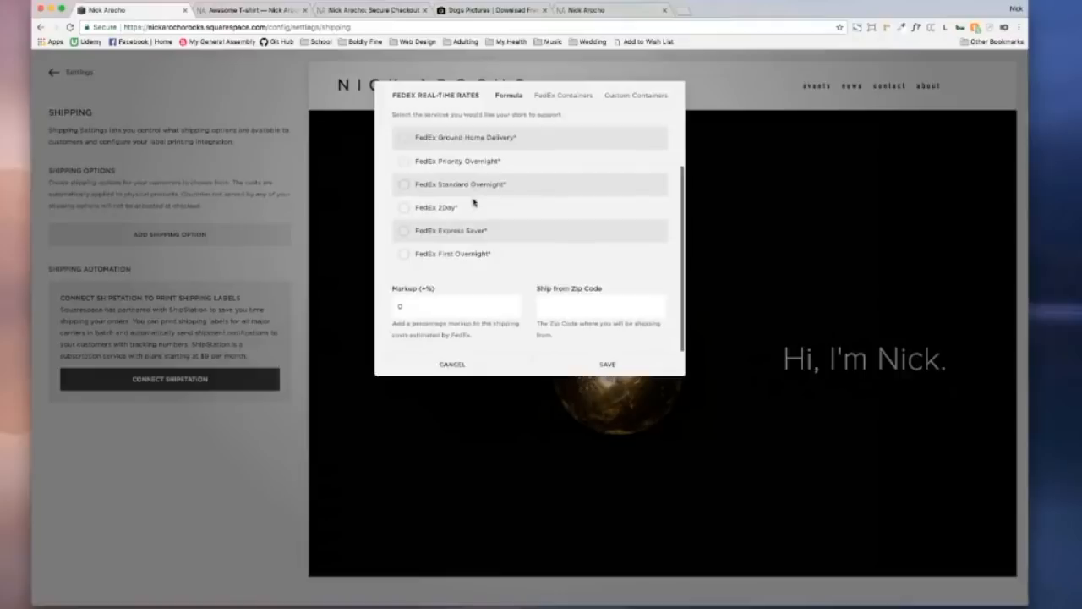
scroll(474, 208, up, 3)
Step: View the FedEx Containers options, cancel the FedEx setup, and restart adding a shipping option
scroll(474, 200, down, 1)
scroll(474, 200, down, 2)
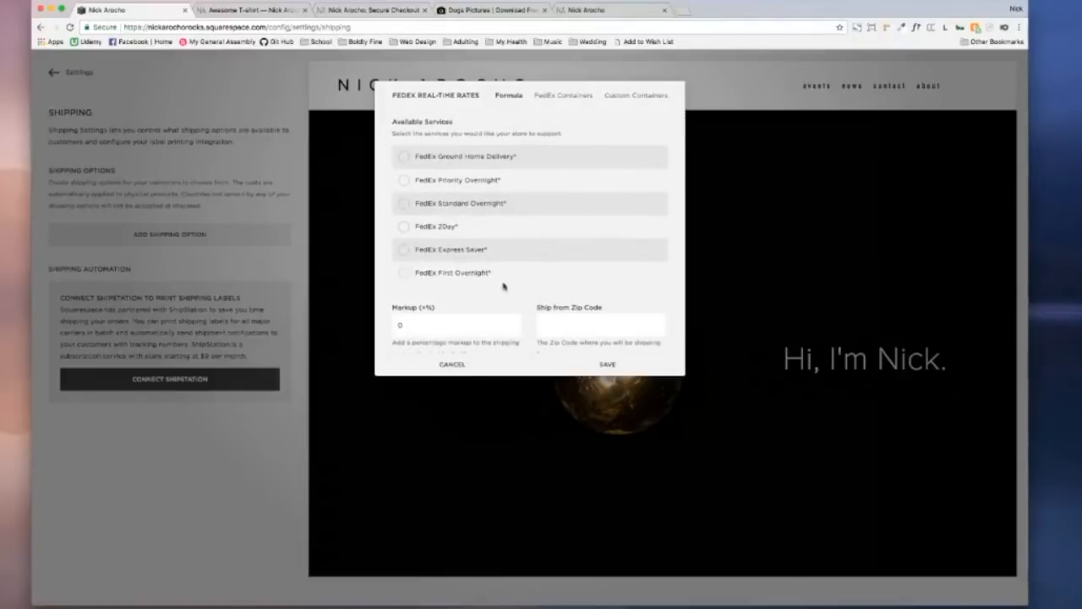
scroll(503, 287, up, 3)
click(548, 96)
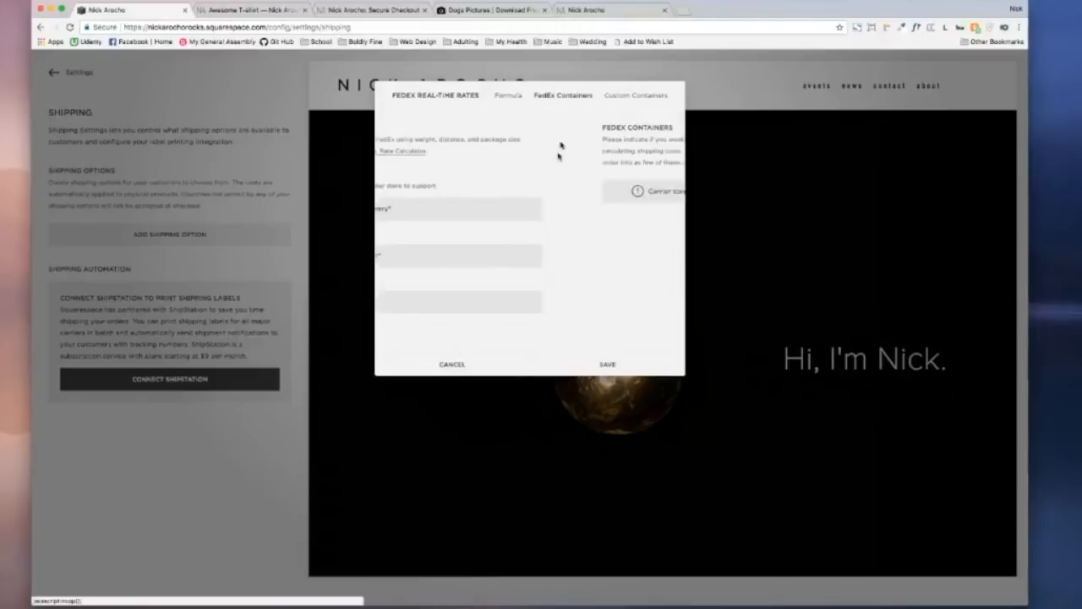
click(476, 375)
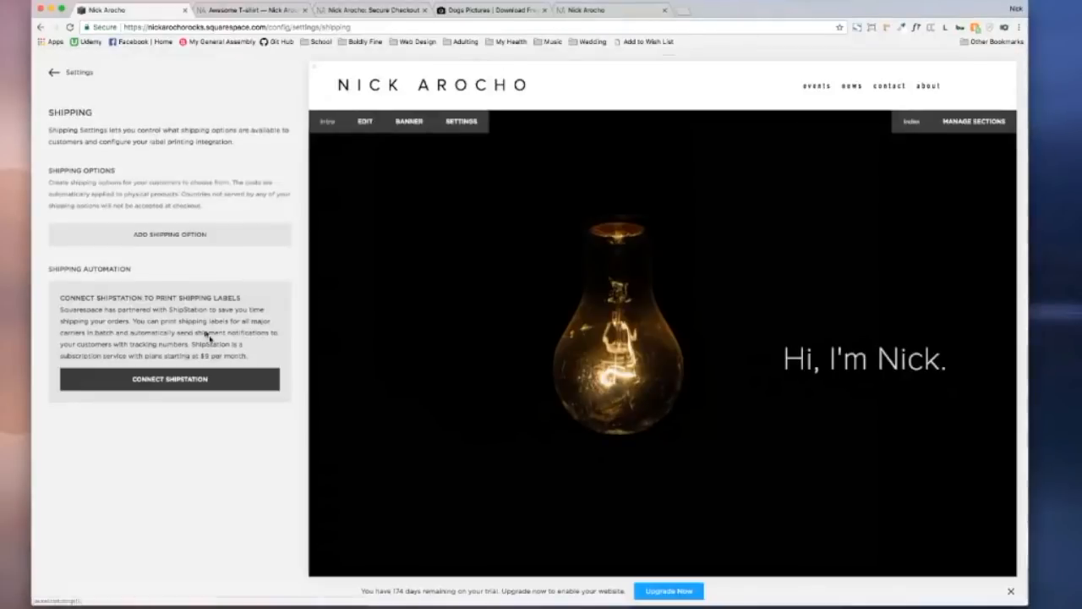
click(196, 237)
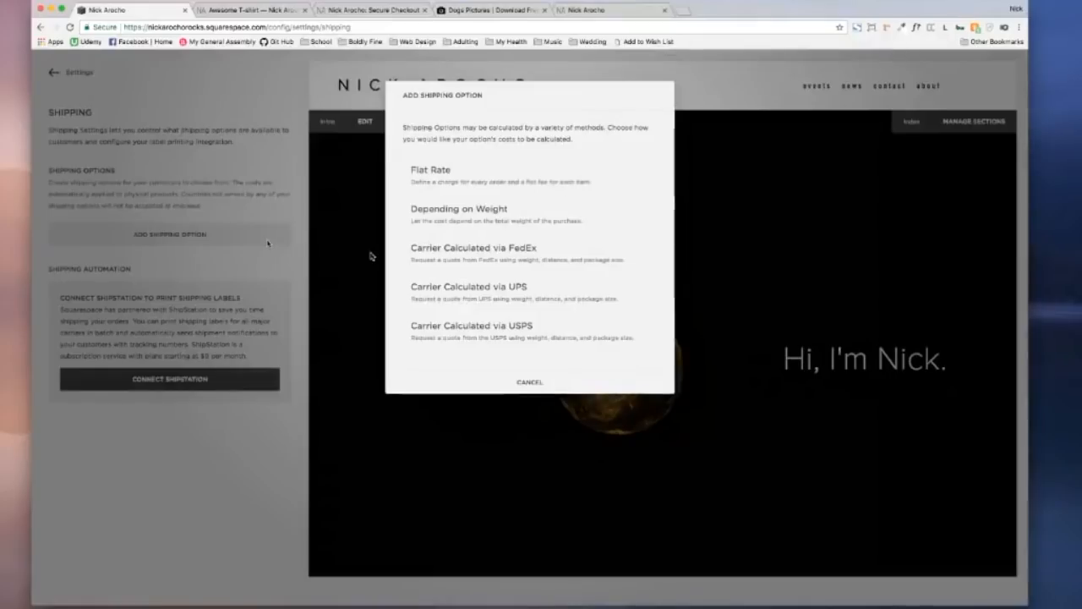
Step: Make USPS Express Mail a $10.00 per-order flat rate and allow shipping to Canada
click(459, 180)
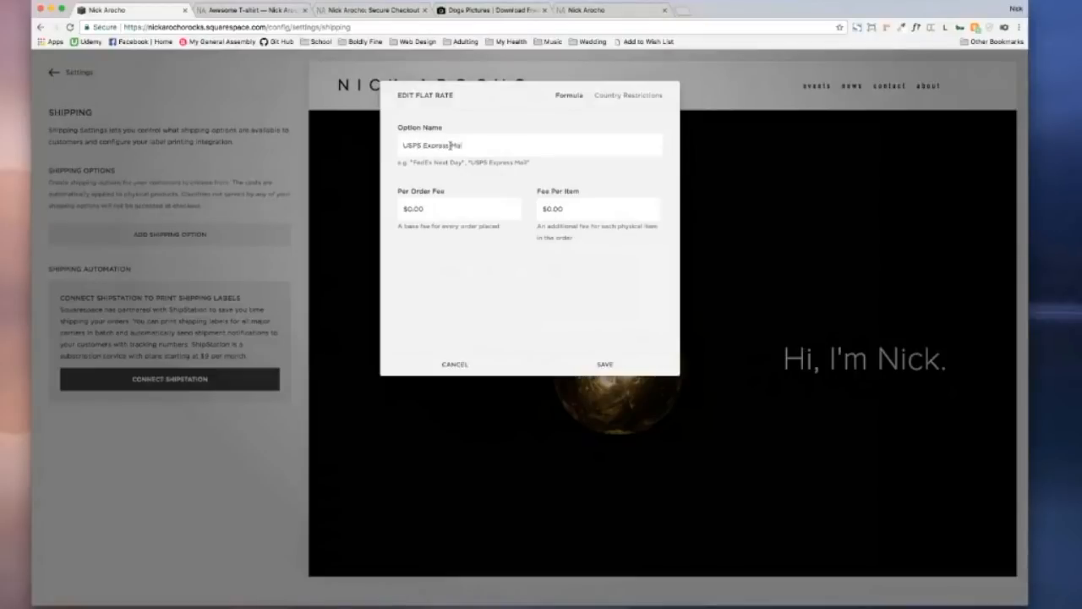
click(448, 208)
click(621, 101)
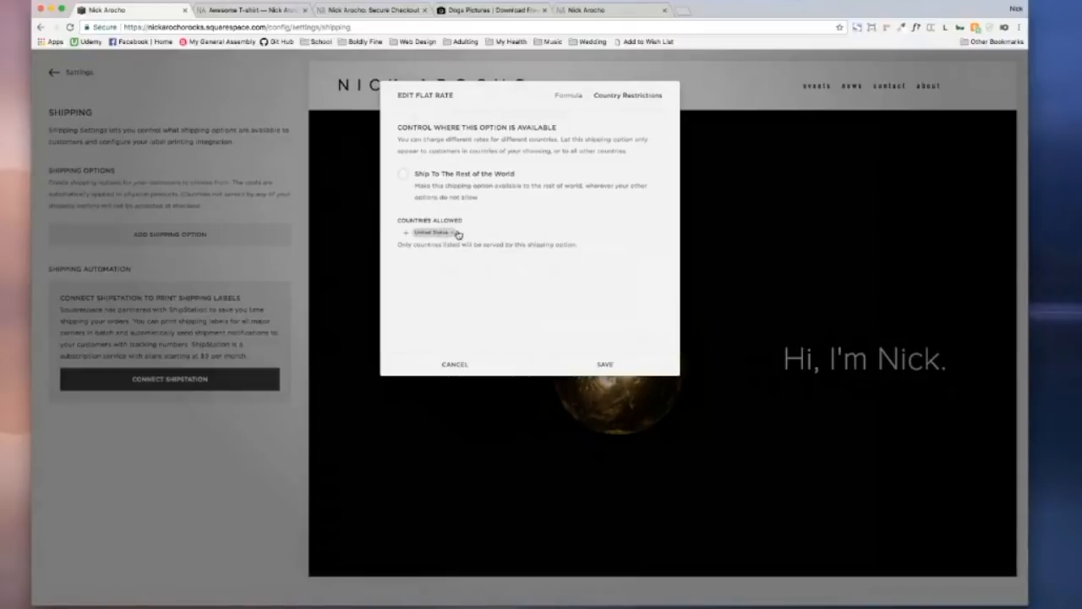
click(407, 234)
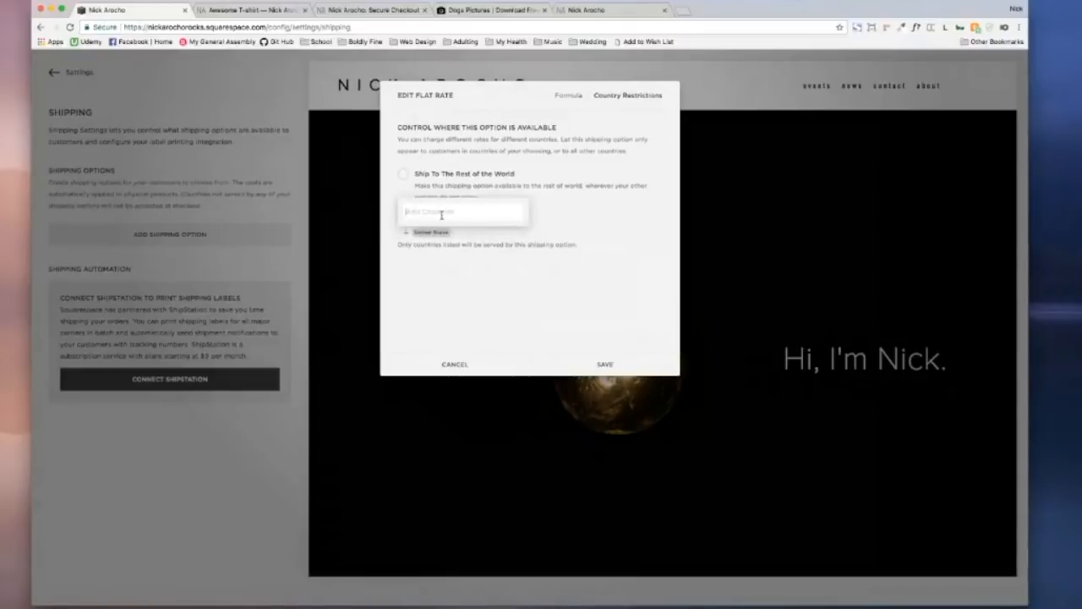
text(Canad)
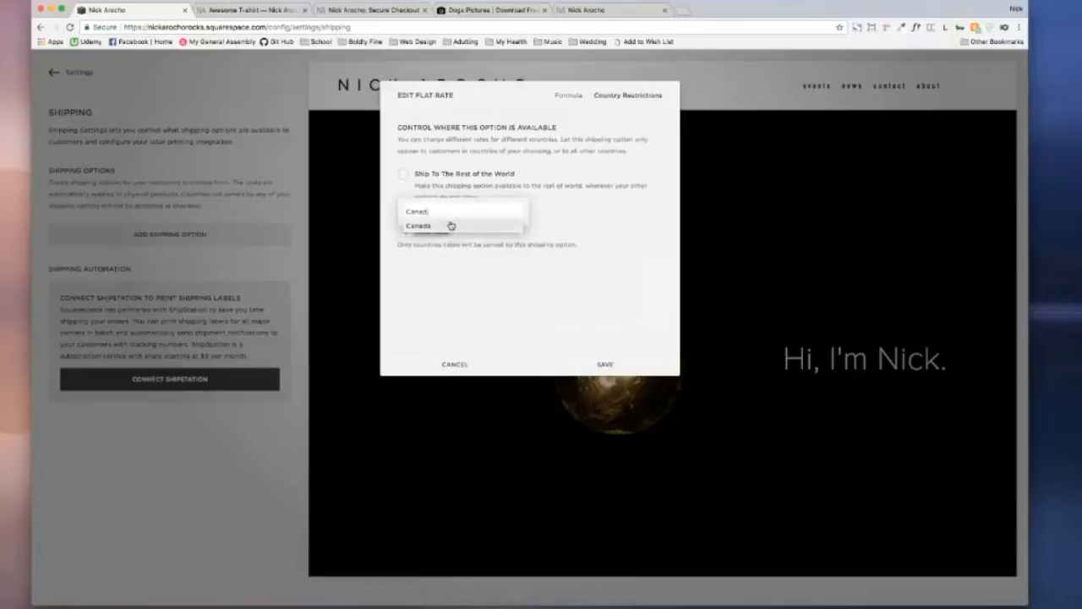
click(449, 227)
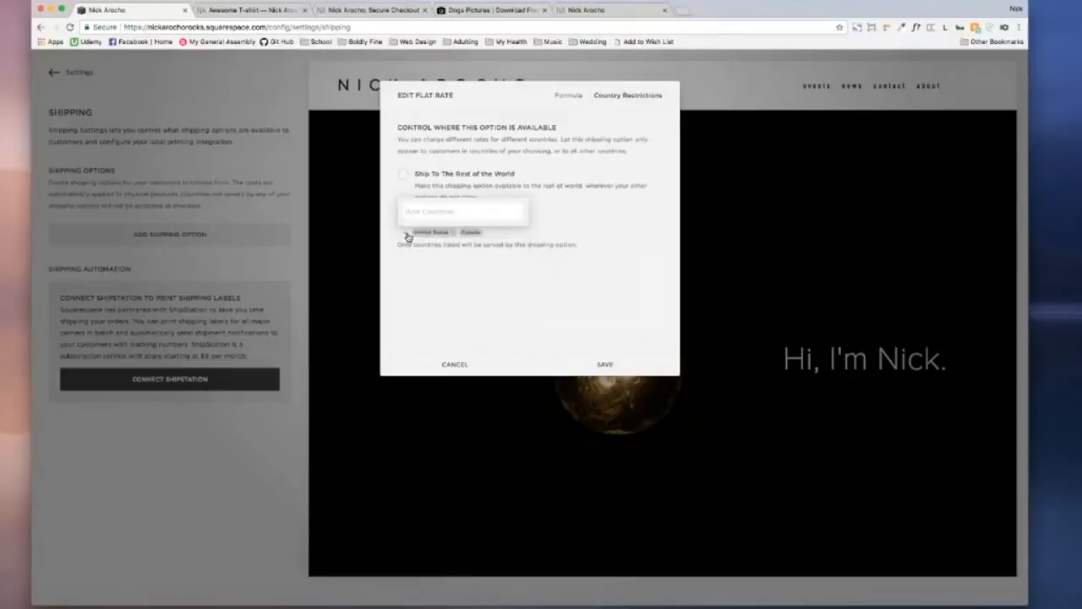
Step: Add Mexico to the allowed countries, keep shipping limited to listed countries, and save
text(Mexico)
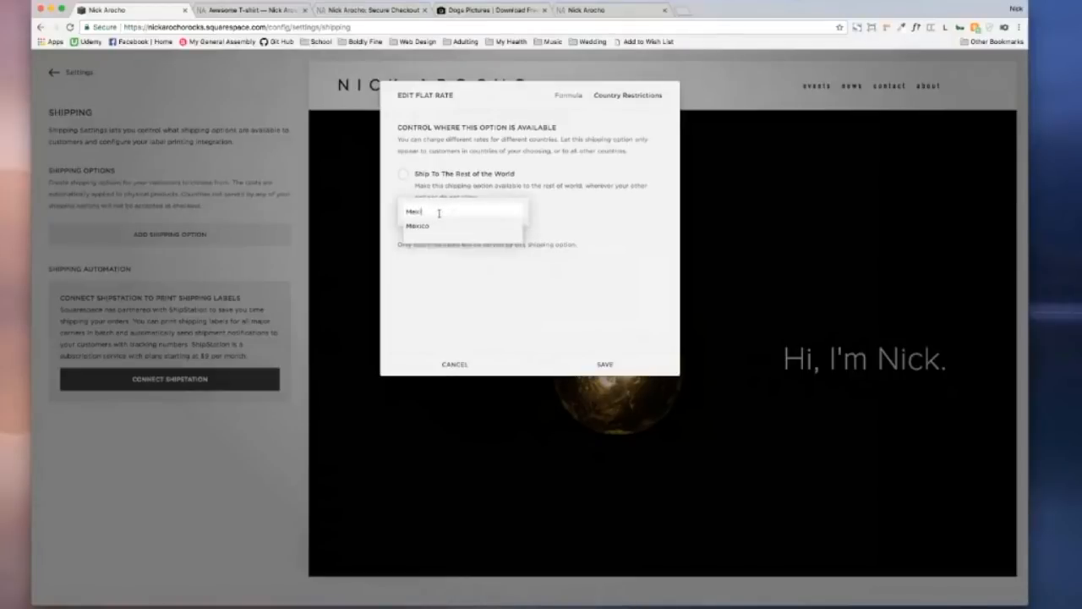
click(465, 226)
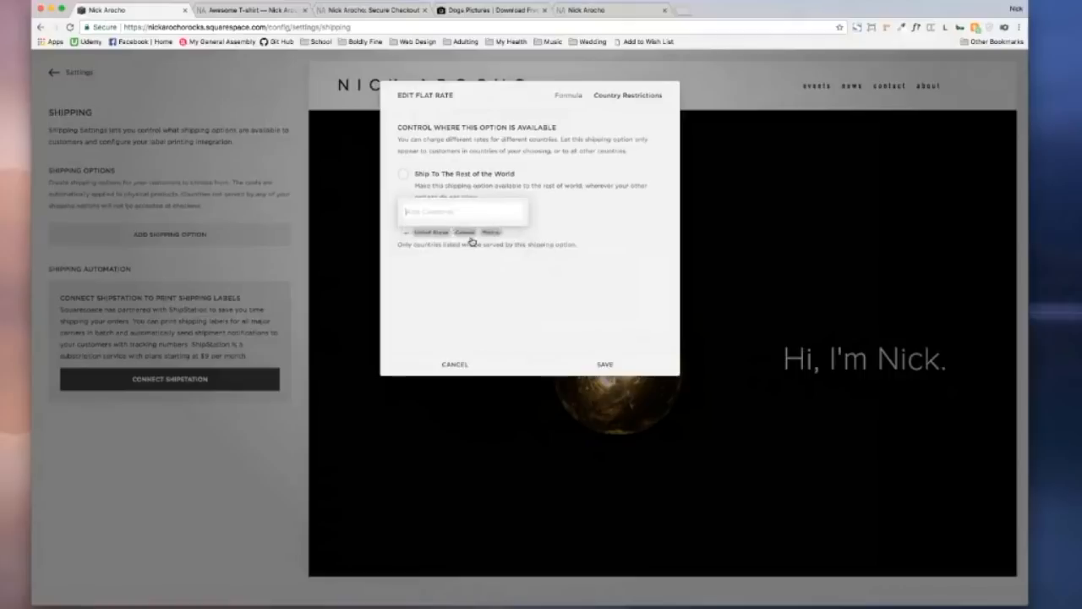
click(411, 176)
click(410, 175)
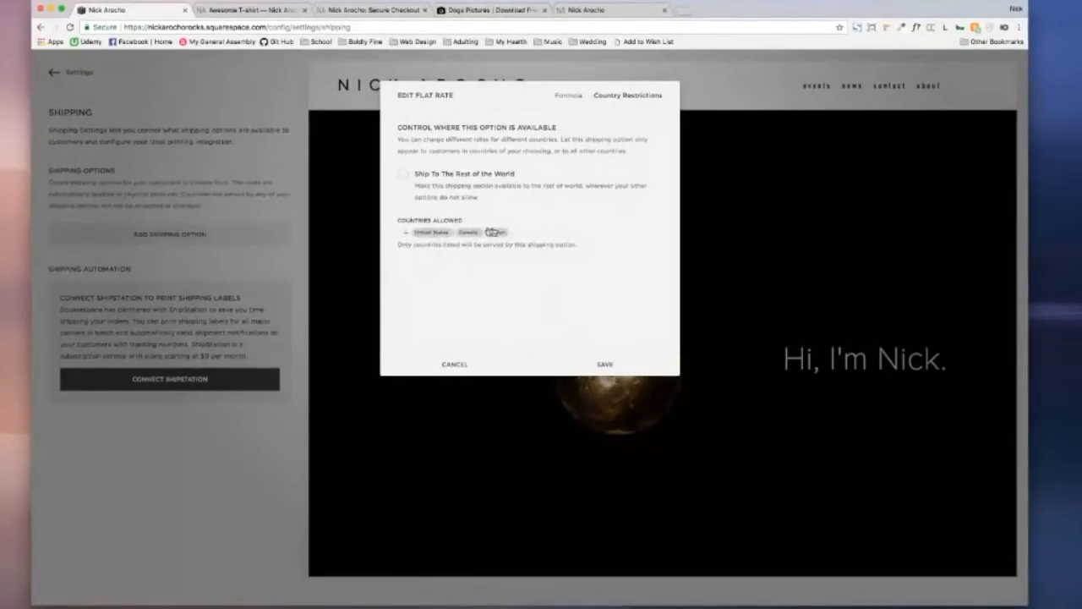
click(568, 96)
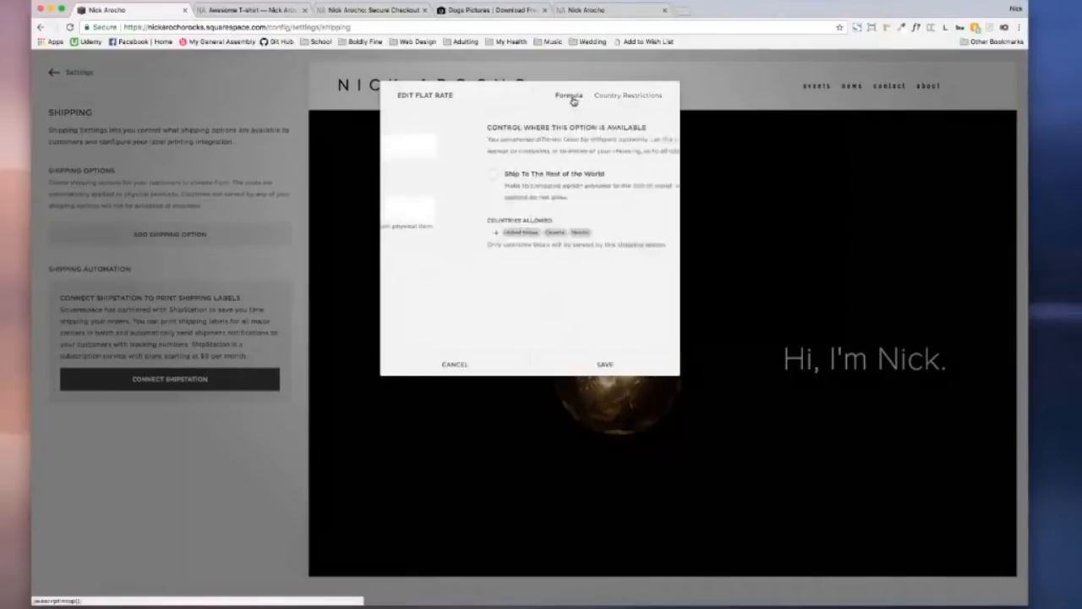
click(605, 364)
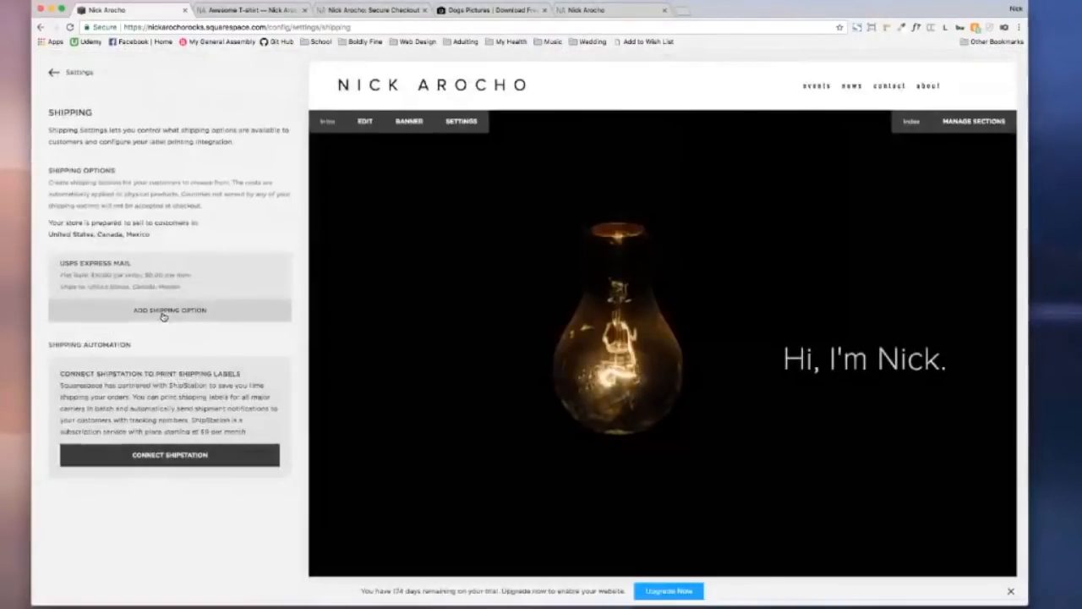
Step: Add a FedEx Next Day flat-rate option at $50.00 per order for the United States
click(163, 311)
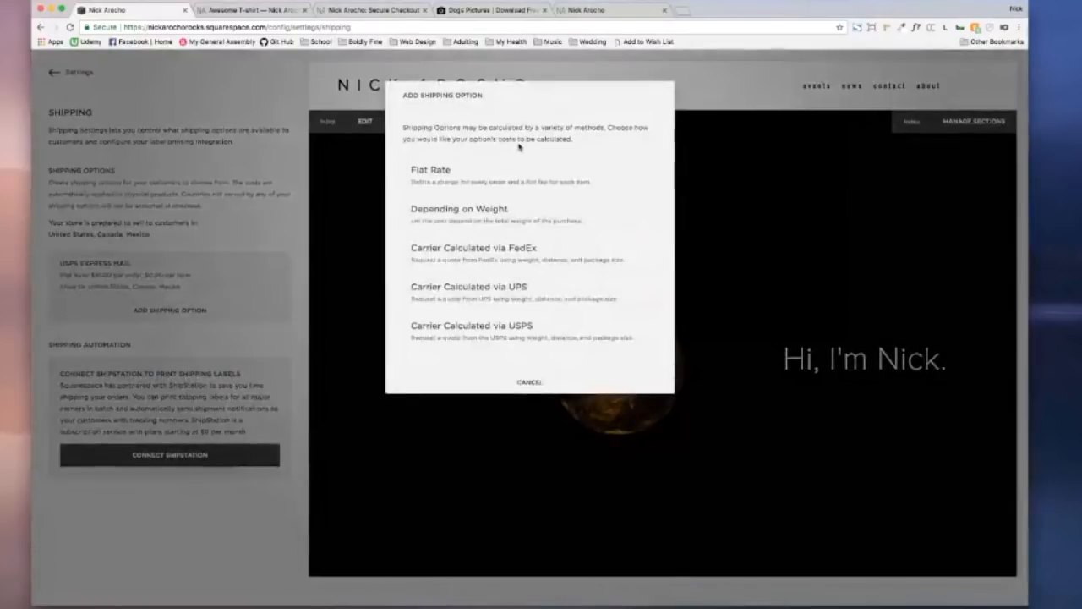
click(495, 177)
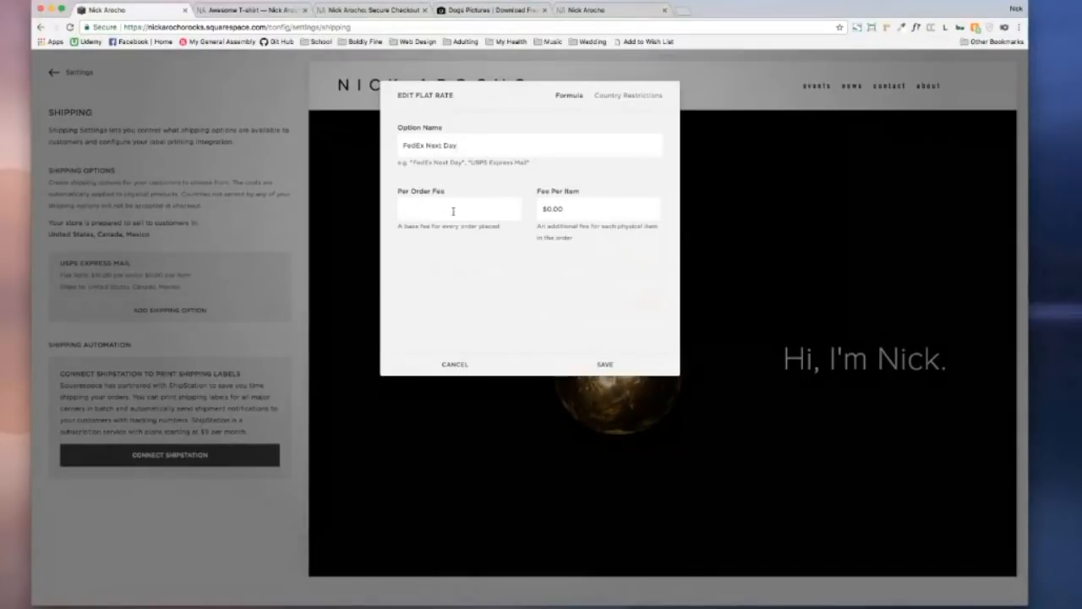
click(443, 264)
click(610, 362)
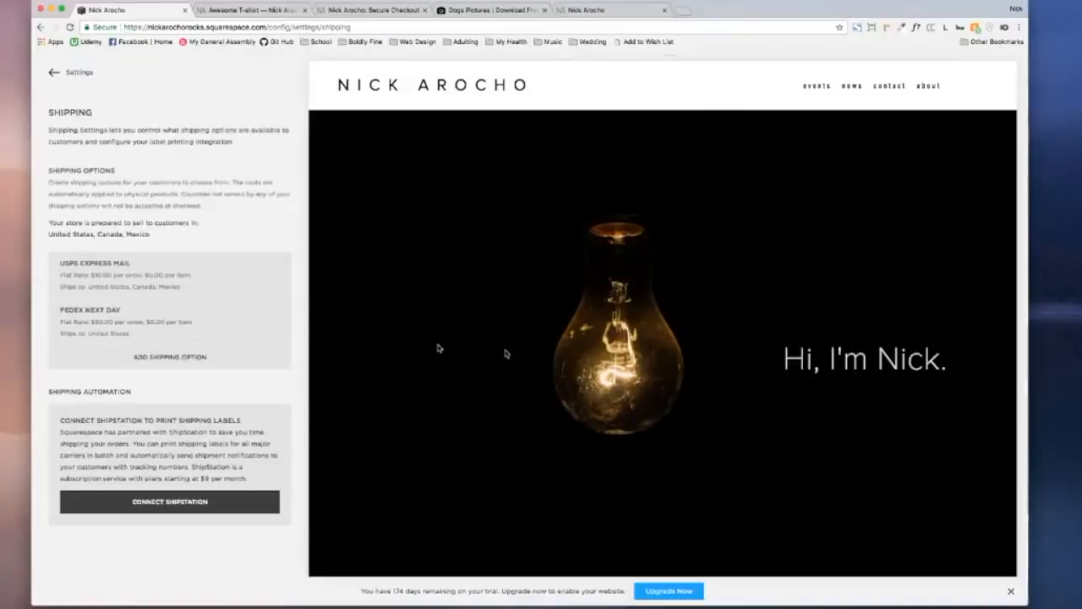
Step: Add an International flat-rate option at $75.00 per order shipping to the rest of the world
click(278, 360)
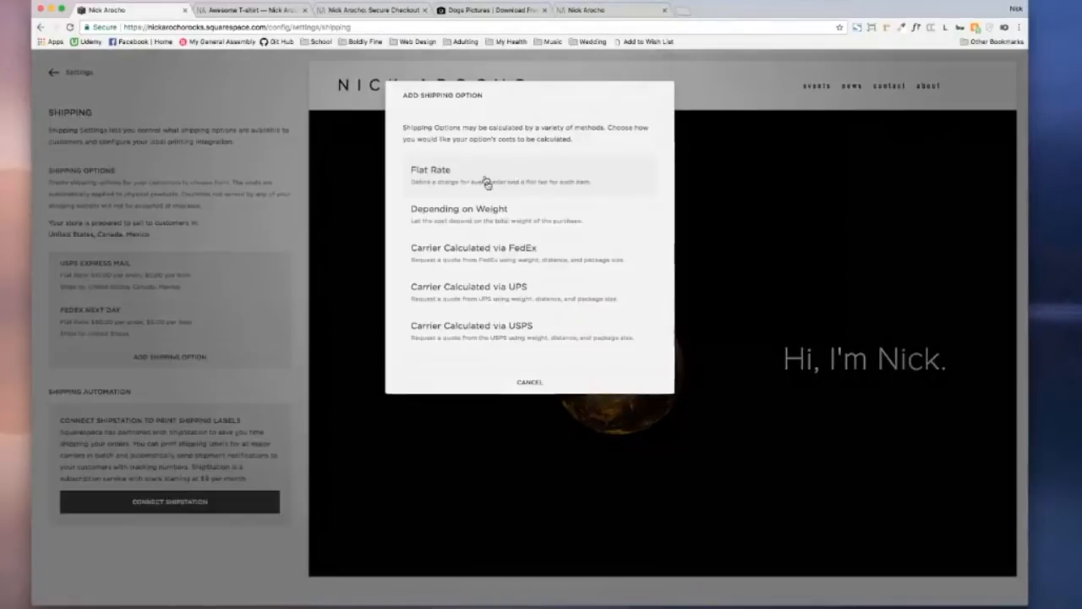
click(484, 176)
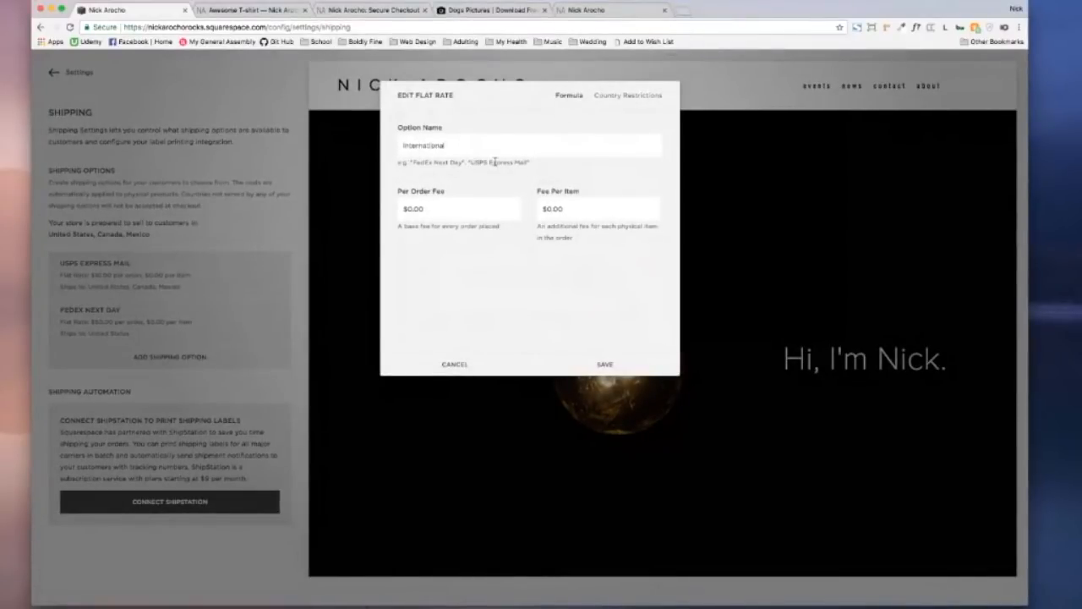
click(624, 96)
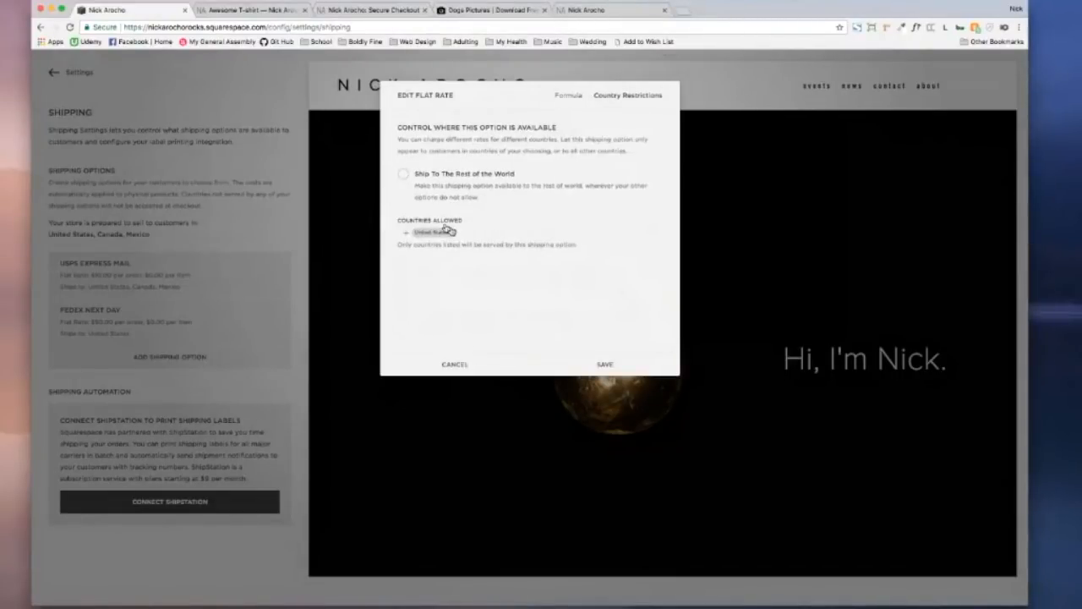
click(403, 175)
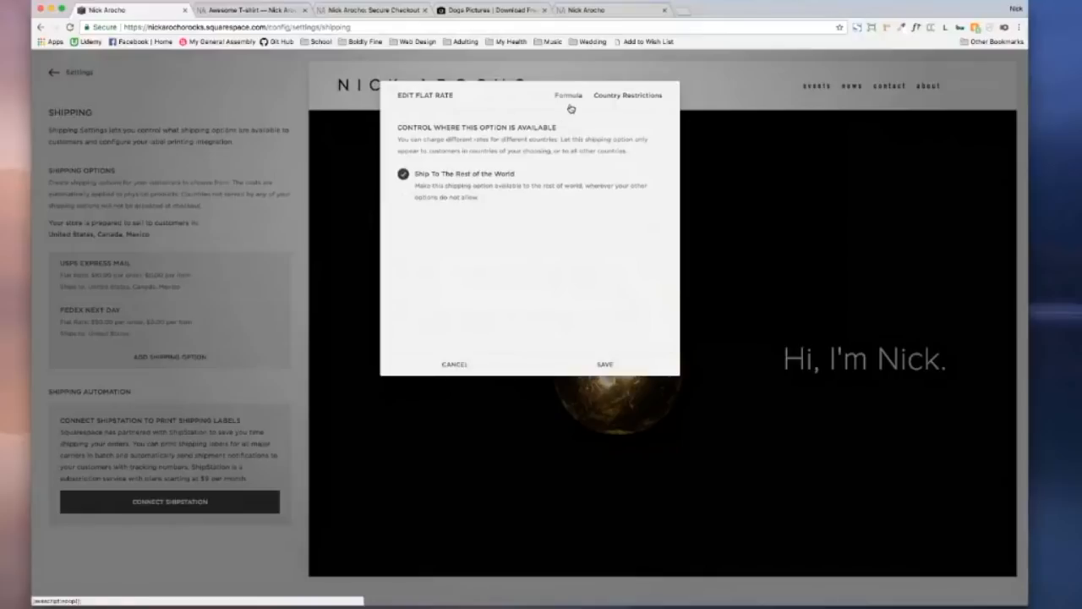
click(403, 174)
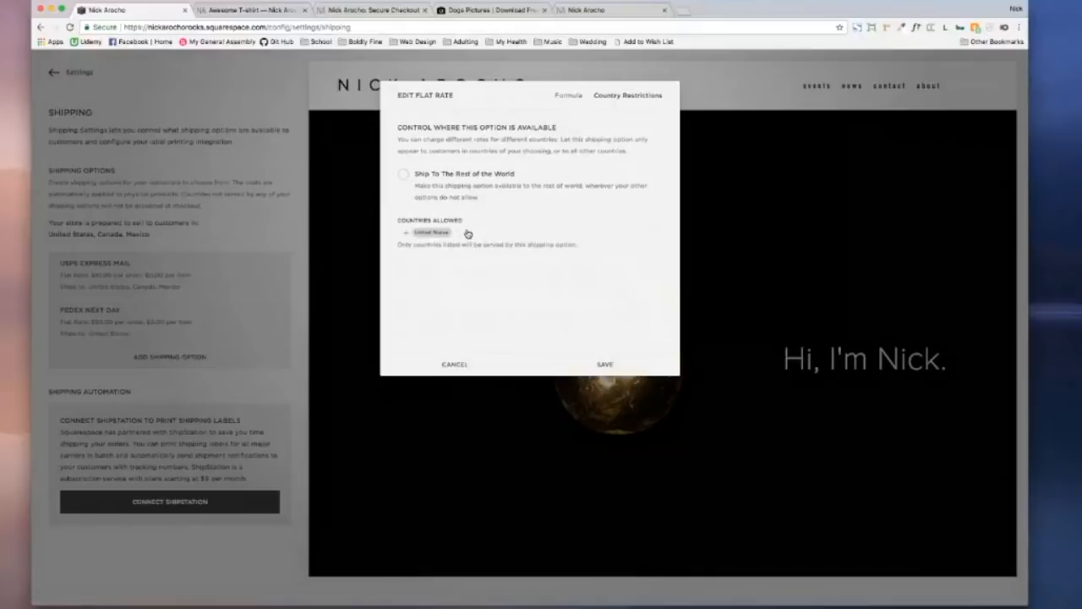
click(468, 234)
click(409, 178)
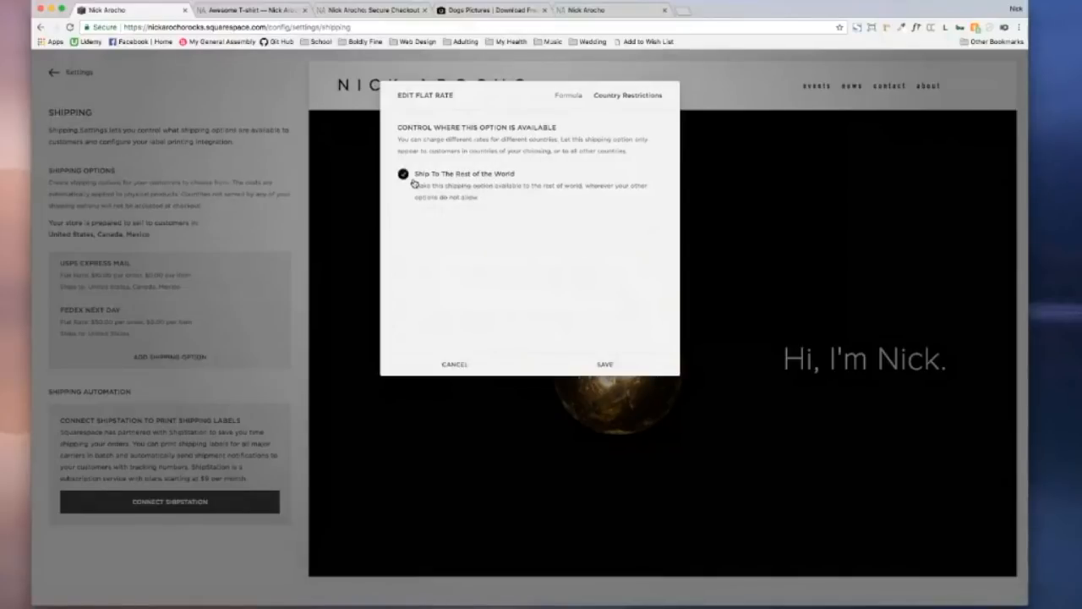
click(574, 103)
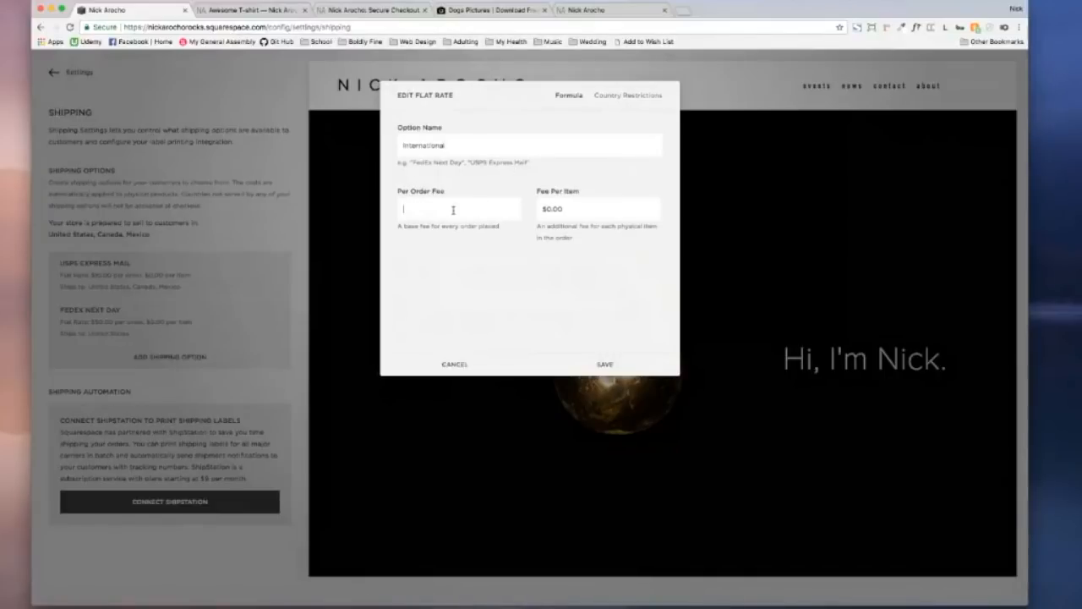
click(452, 317)
click(622, 370)
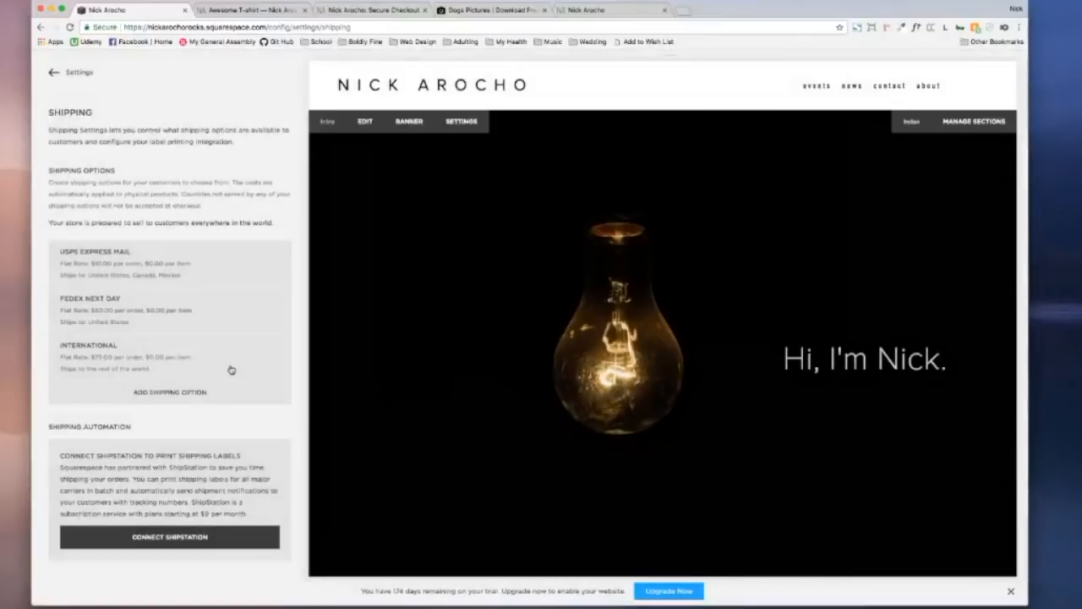
Step: Review the FedEx Next Day, USPS Express Mail and International options, then return to Settings
scroll(210, 322, down, 1)
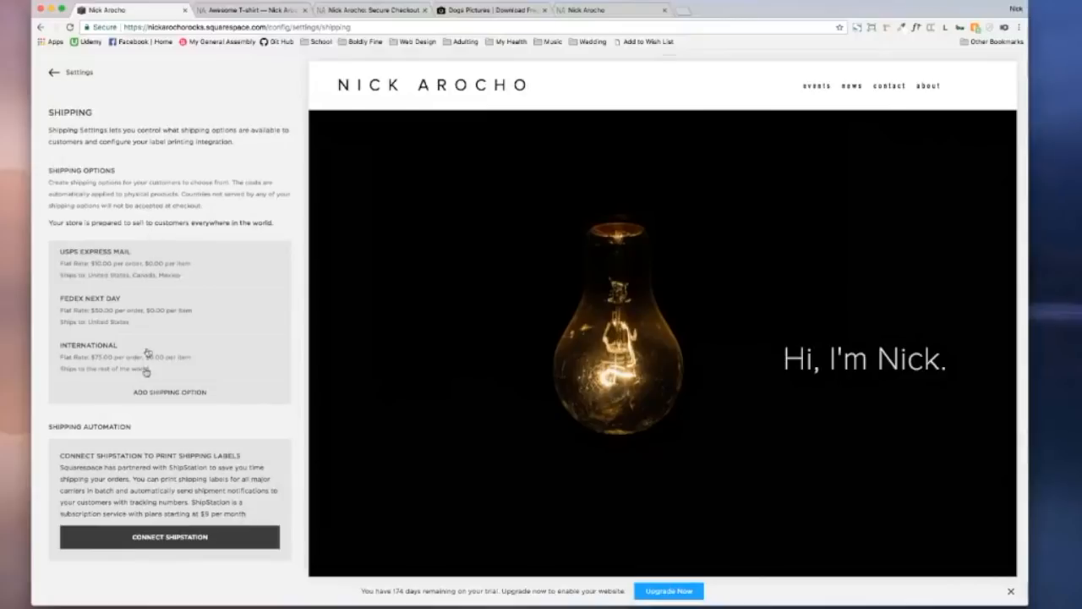
scroll(196, 122, down, 1)
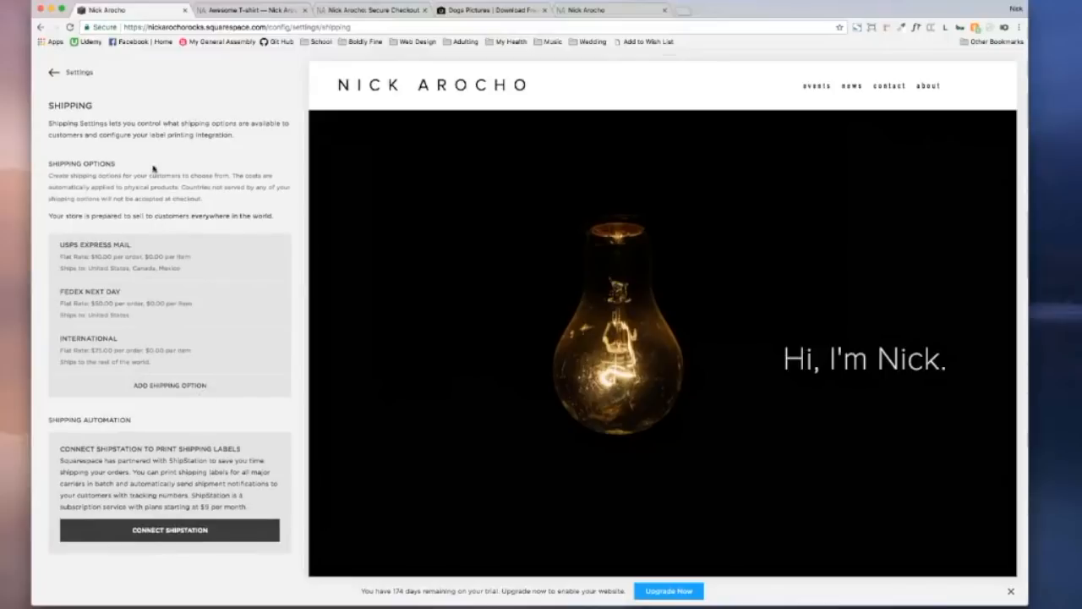
scroll(208, 376, up, 1)
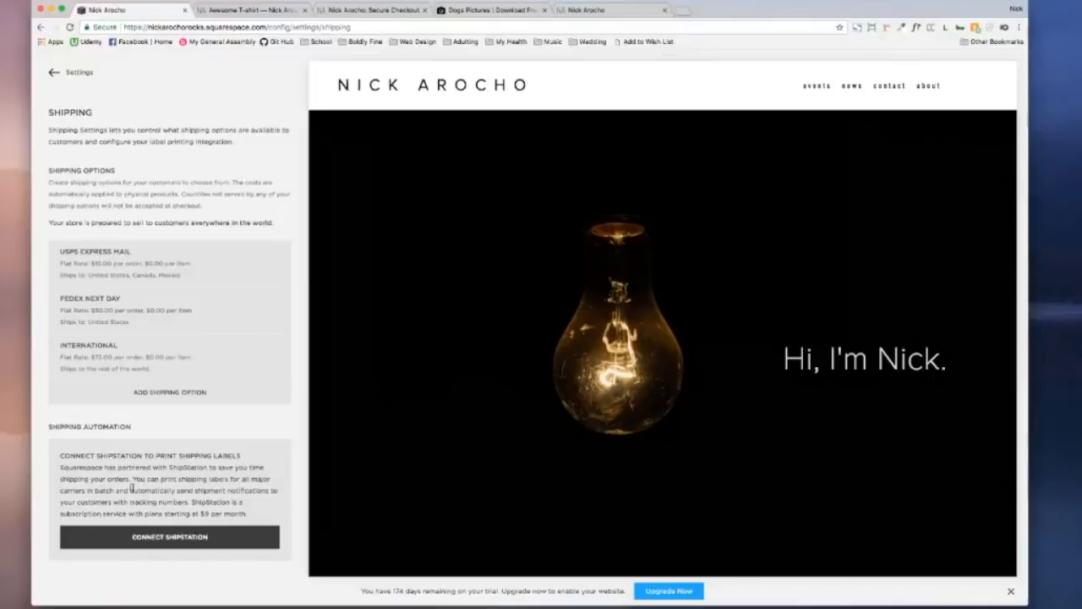
drag(95, 490, 111, 490)
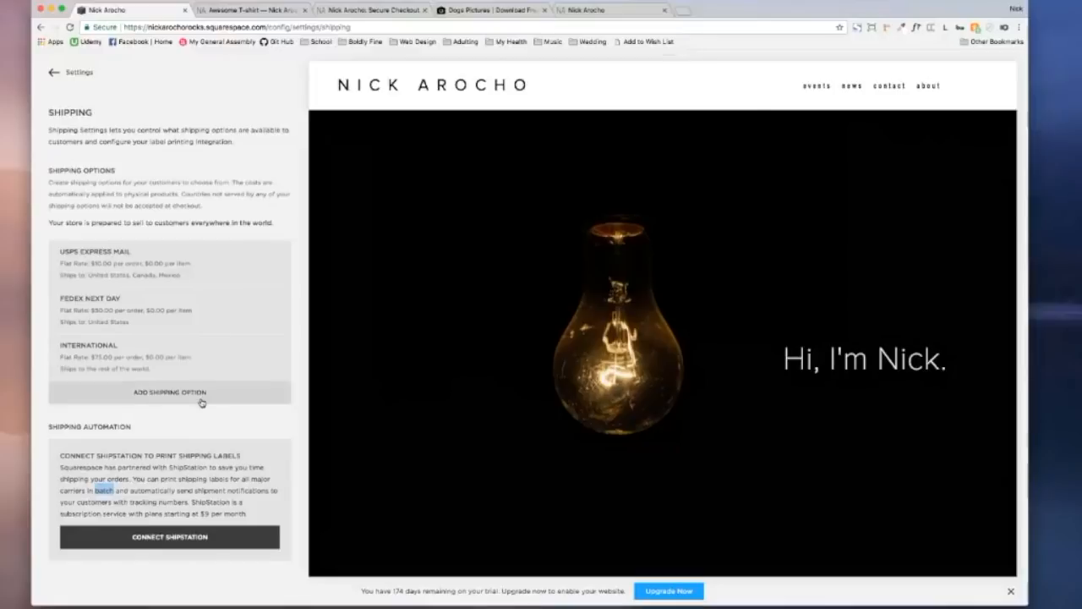
click(52, 74)
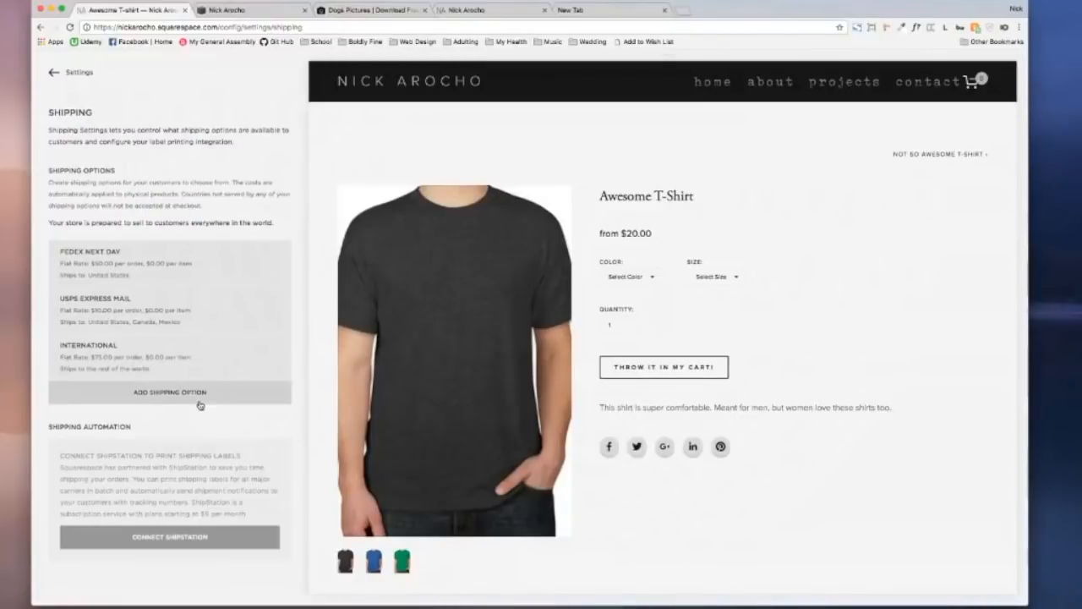
Step: Edit the USPS Express Mail per-item and per-order fees, save, and switch to the store editor
click(166, 320)
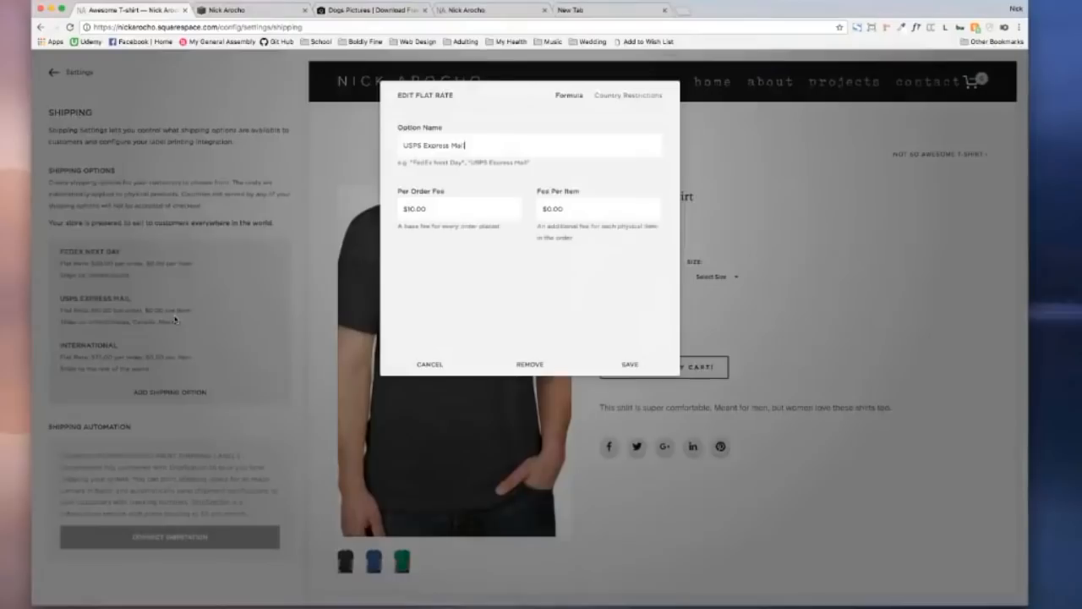
click(560, 210)
click(426, 209)
click(630, 364)
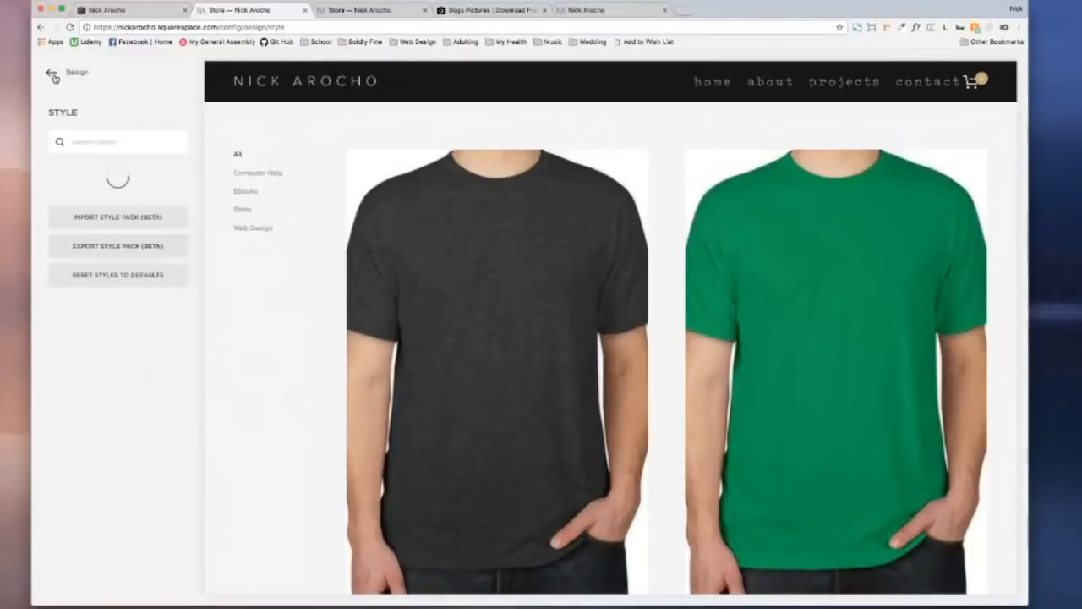
click(54, 77)
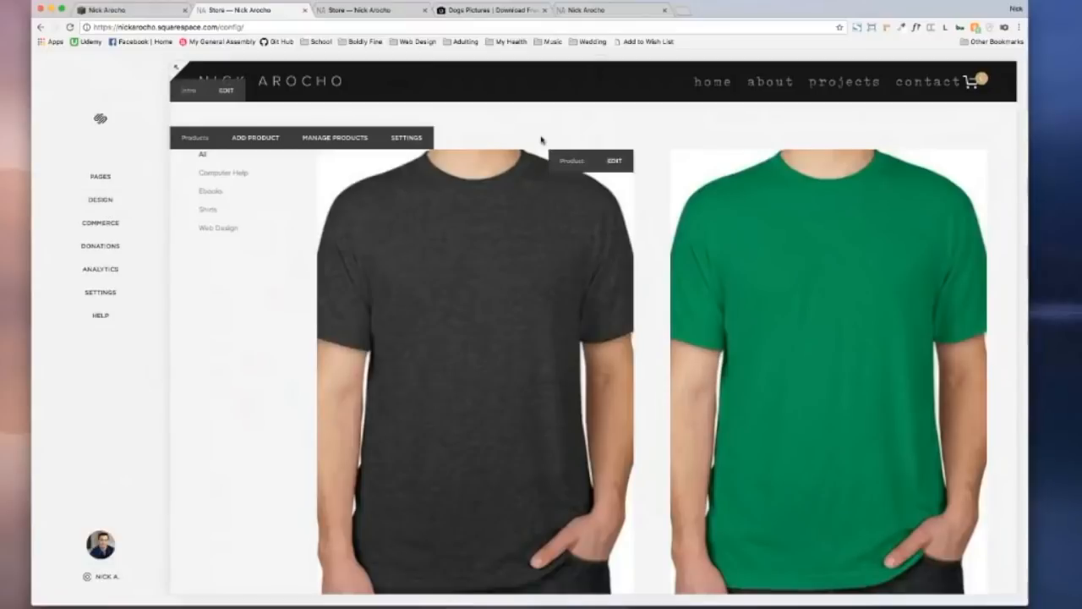
Step: Open Design > Style Editor alongside the Store page preview
scroll(541, 140, down, 5)
scroll(541, 141, down, 5)
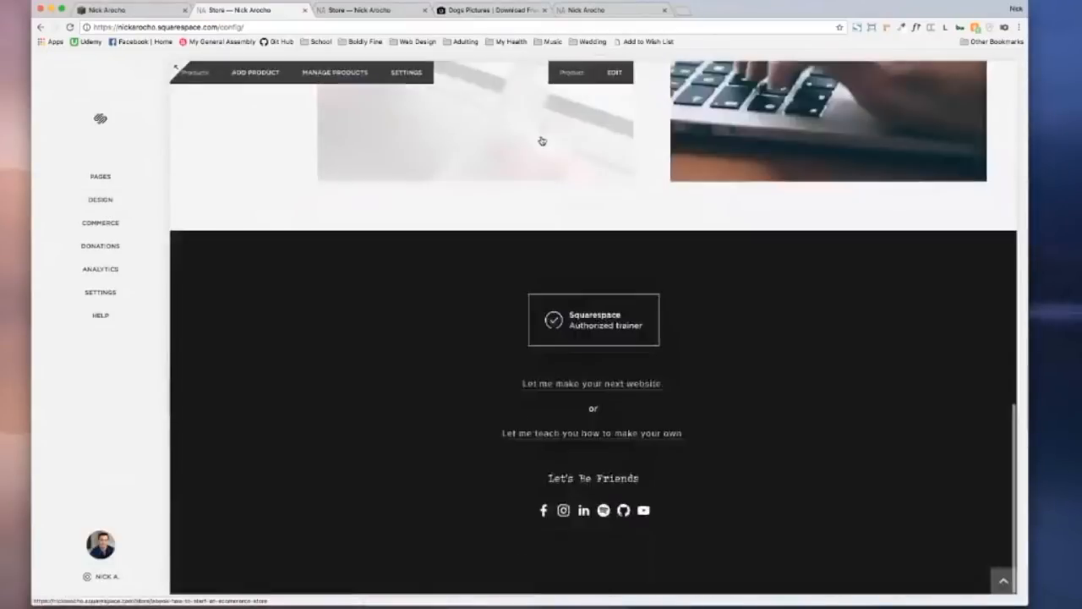
scroll(541, 141, up, 15)
scroll(541, 140, down, 3)
scroll(541, 141, up, 3)
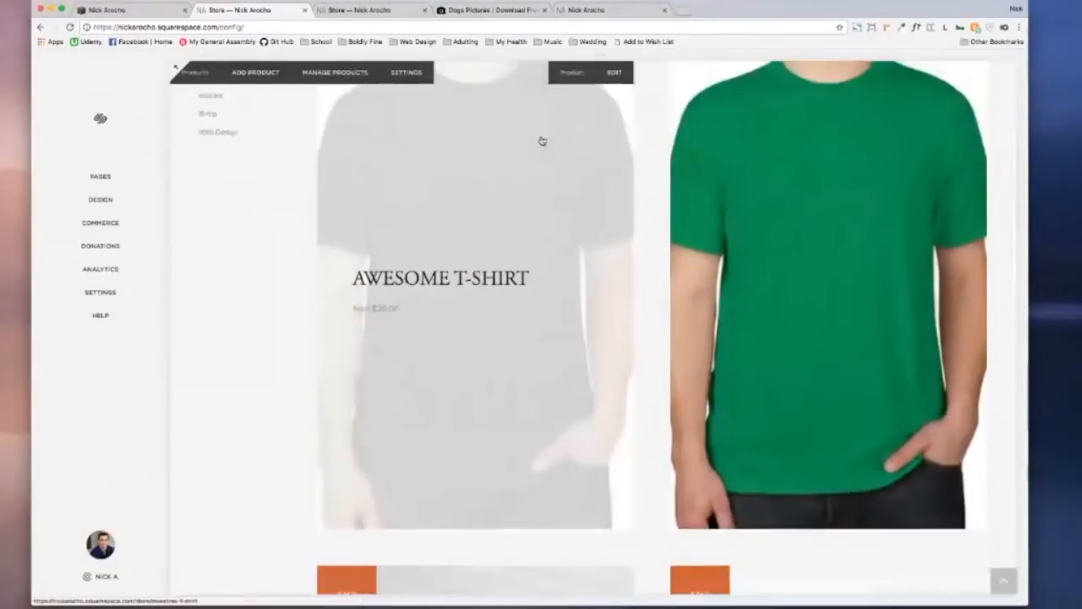
scroll(541, 140, down, 3)
scroll(541, 140, up, 3)
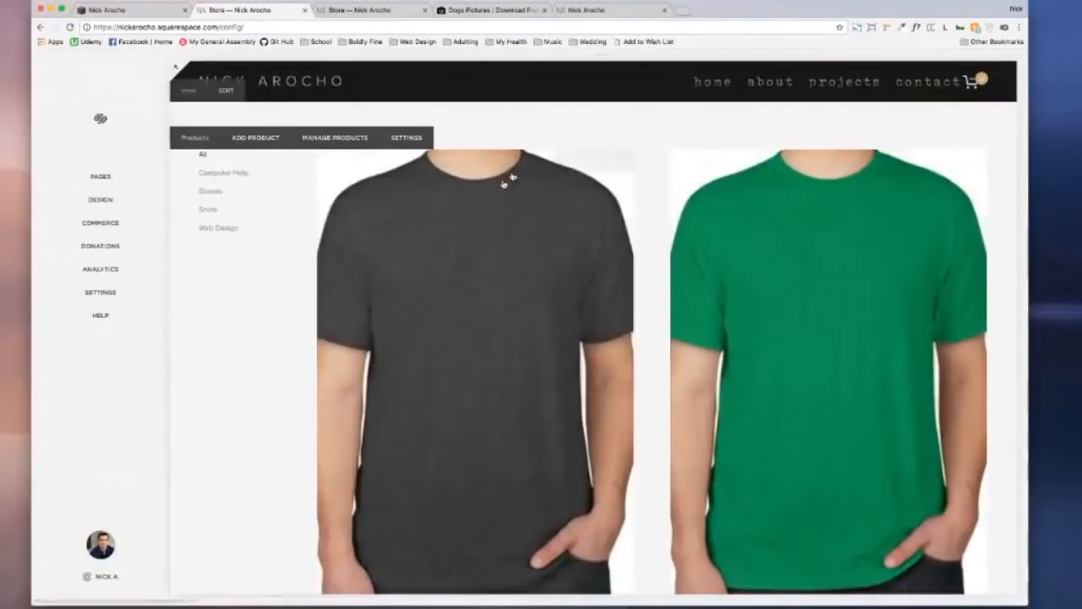
click(110, 202)
click(75, 196)
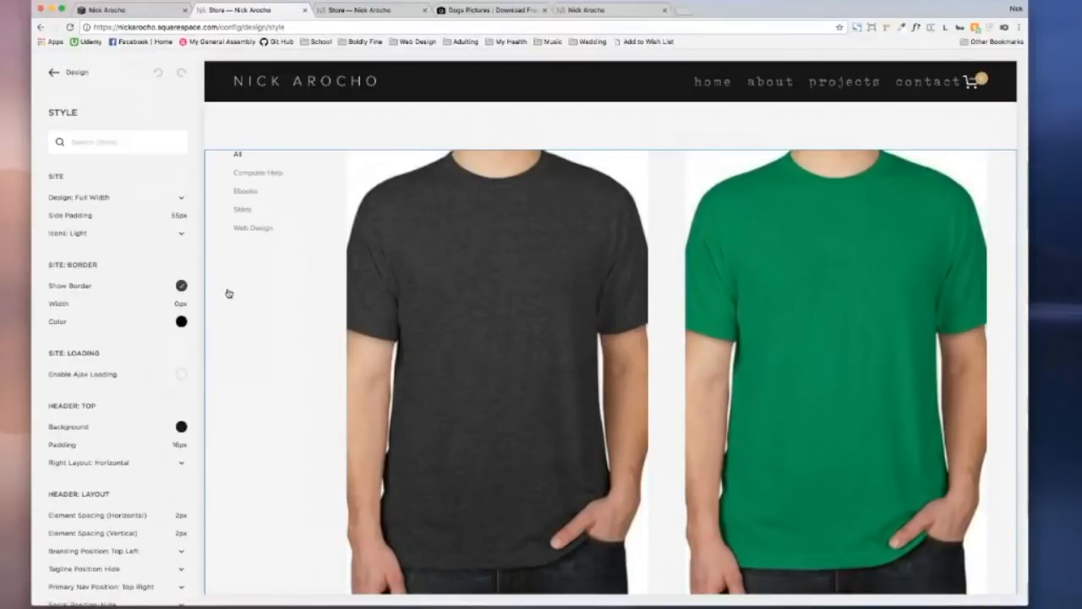
Step: Select the product grid in the Store preview so only the Products style tweaks show
click(228, 293)
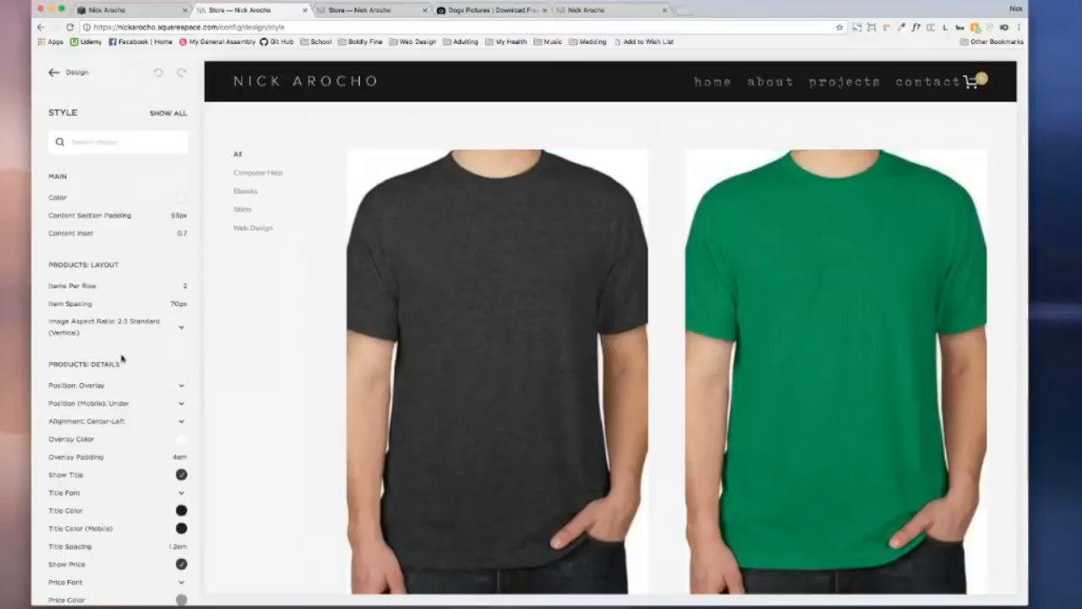
scroll(127, 359, down, 15)
scroll(133, 359, up, 15)
scroll(139, 288, down, 5)
scroll(146, 294, down, 5)
scroll(118, 283, up, 10)
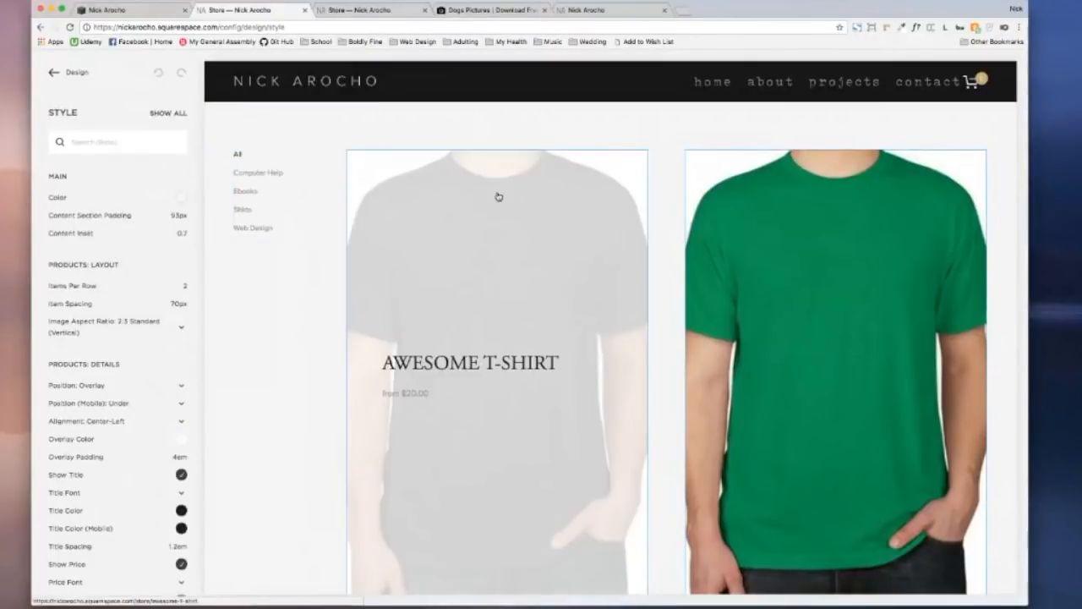
click(498, 198)
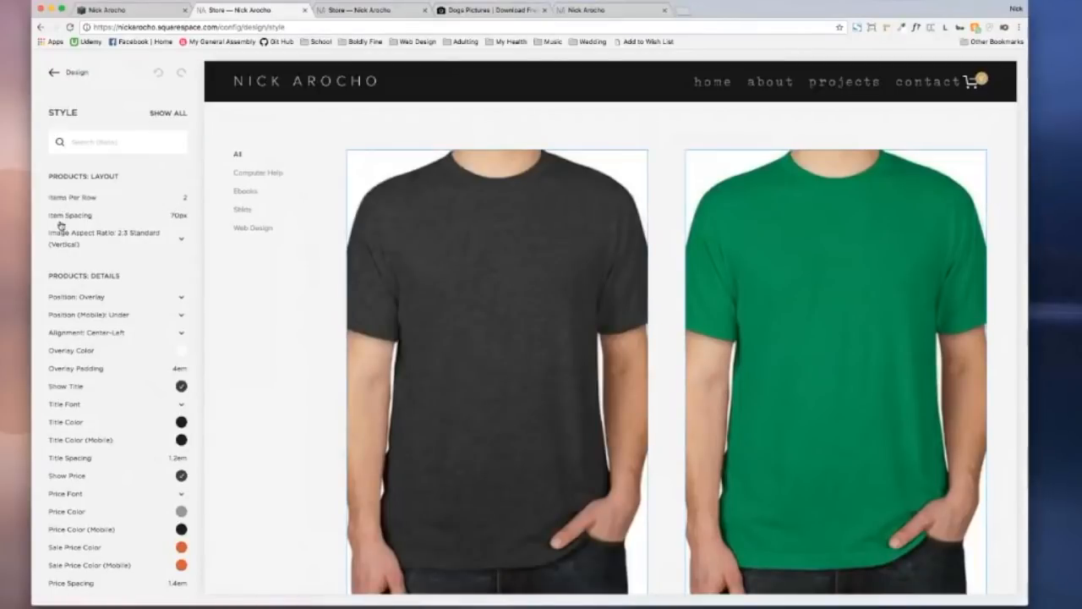
mouse_move(87, 200)
Step: Set Items Per Row to 4 and, after trying other ratios, use 1:1 square product images
click(93, 199)
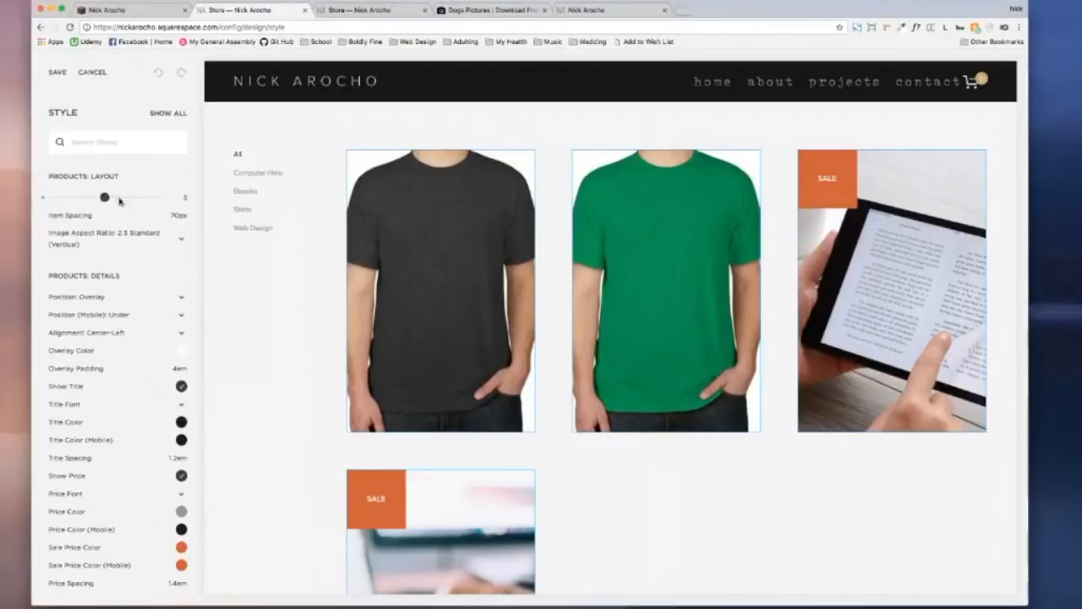
click(120, 200)
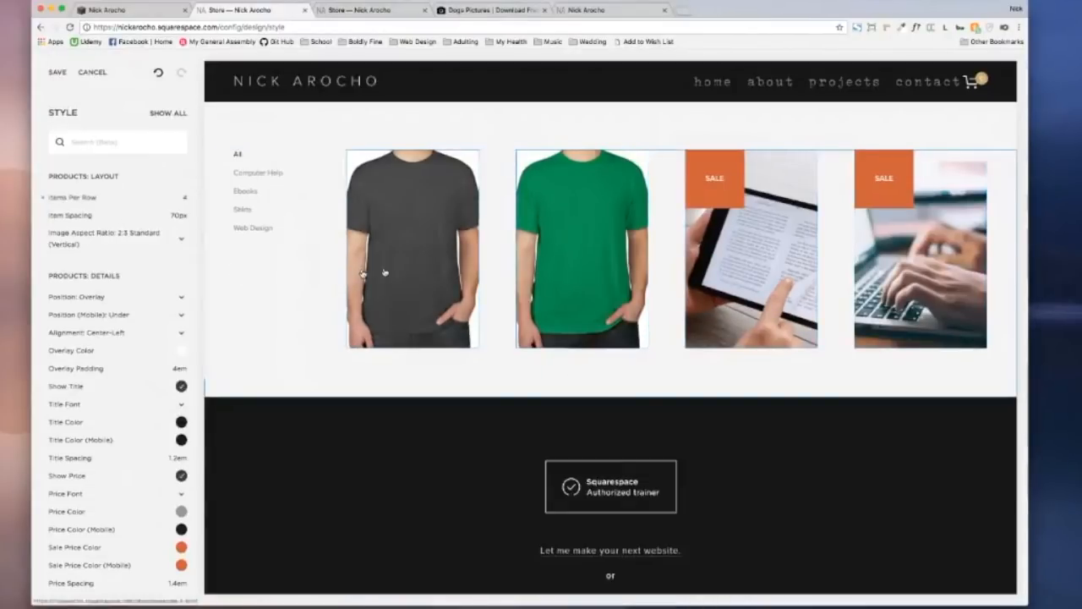
click(93, 239)
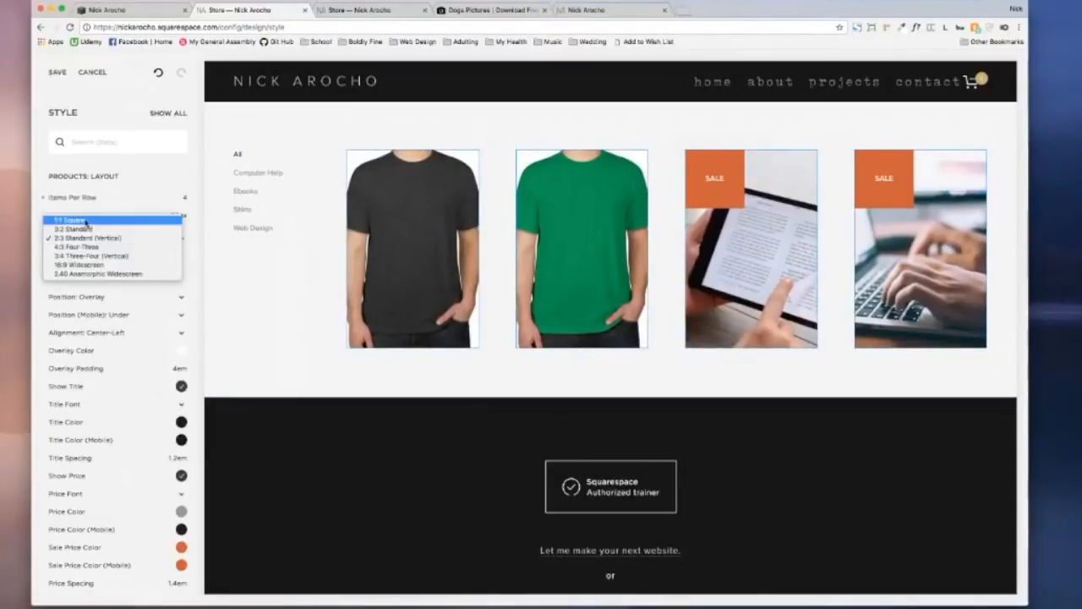
click(86, 221)
click(105, 243)
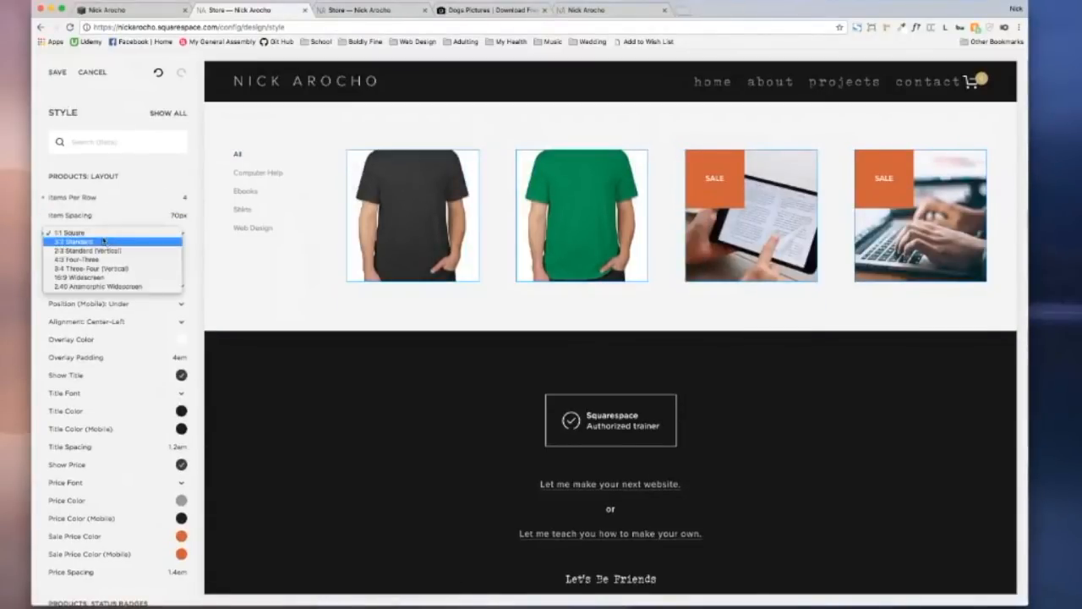
click(103, 252)
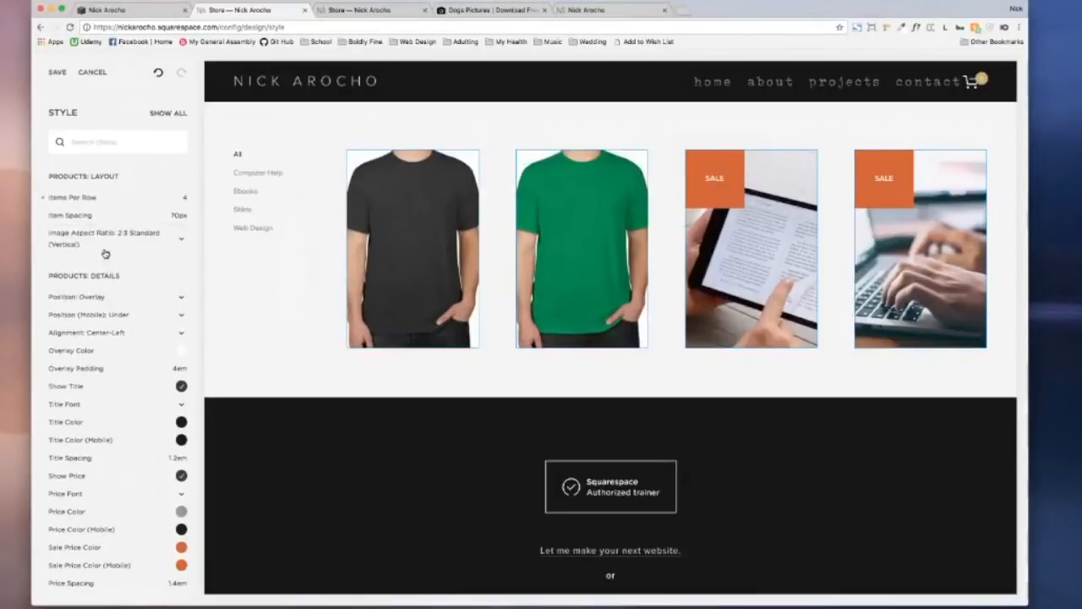
click(121, 242)
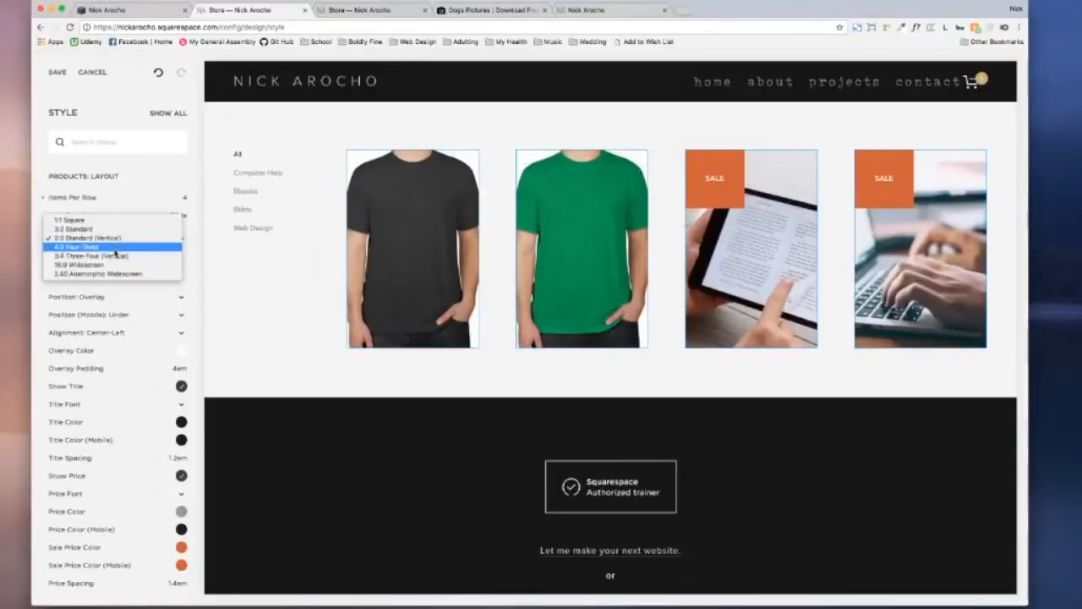
click(119, 265)
click(122, 237)
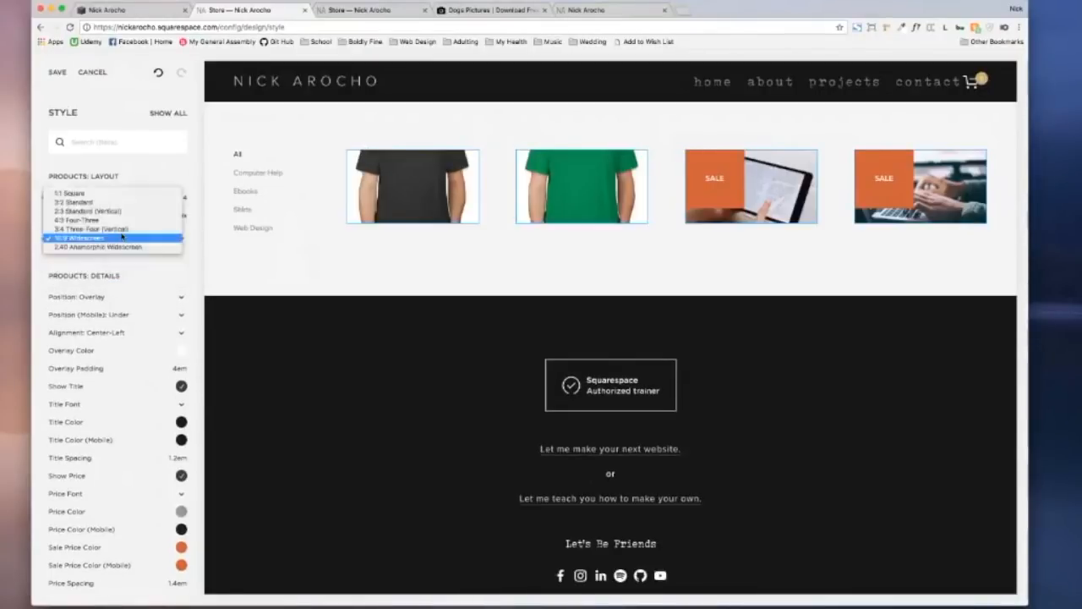
click(122, 247)
click(122, 242)
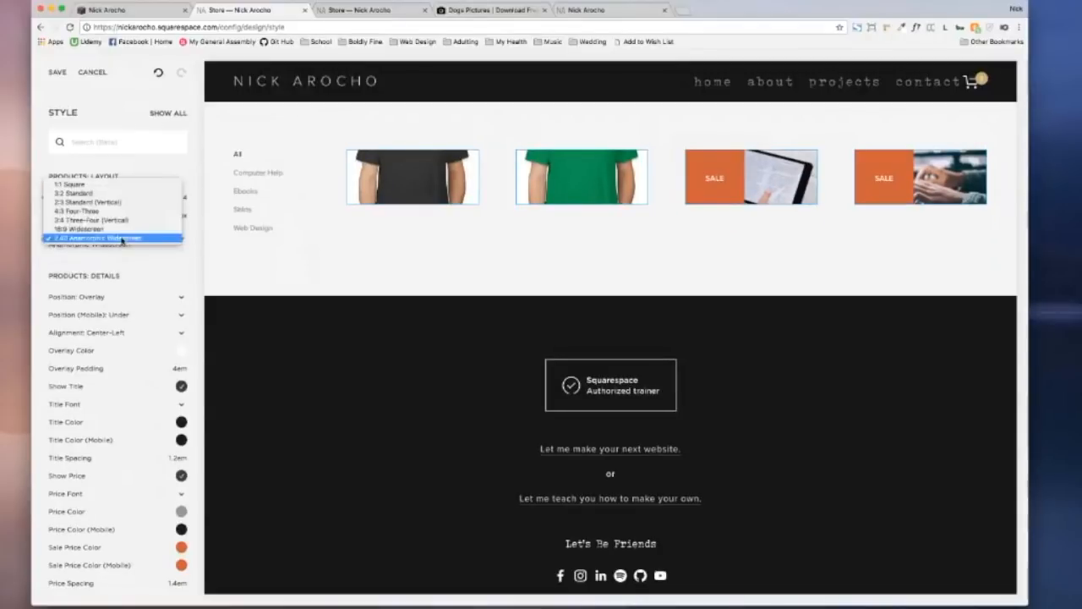
click(94, 185)
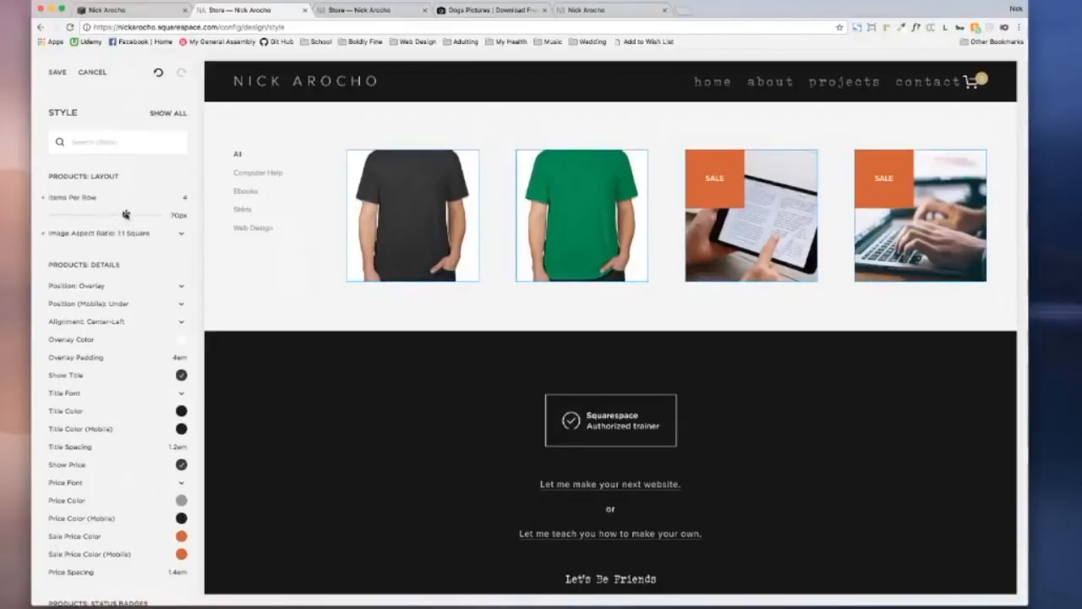
Step: Reduce Item Spacing to 50px and review the four-per-row square grid
mouse_move(125, 215)
mouse_down()
mouse_move(67, 215)
mouse_move(104, 217)
mouse_up()
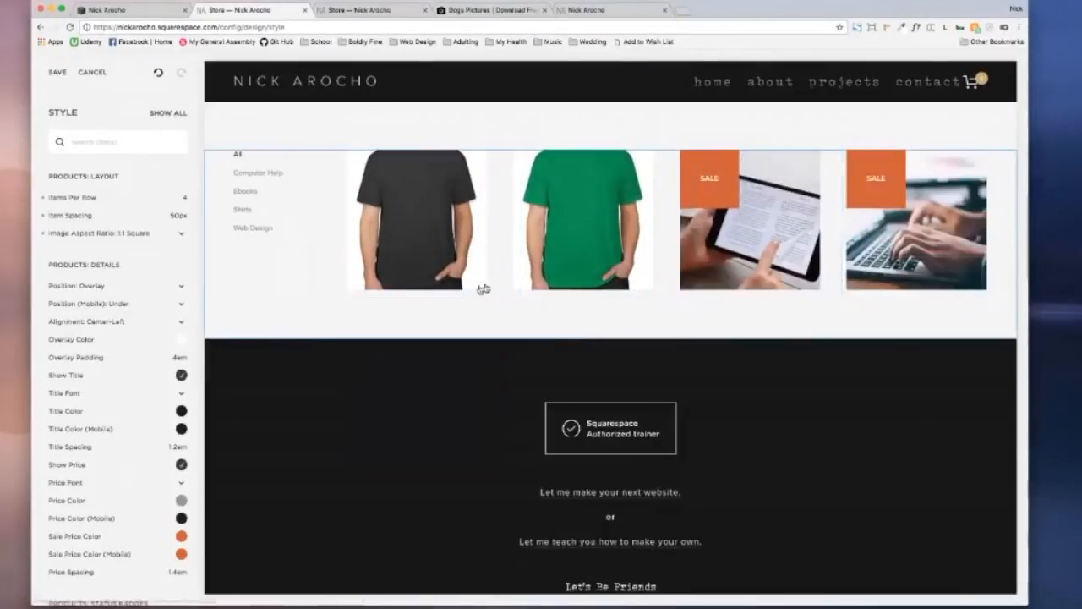
scroll(132, 314, down, 2)
scroll(132, 314, down, 2)
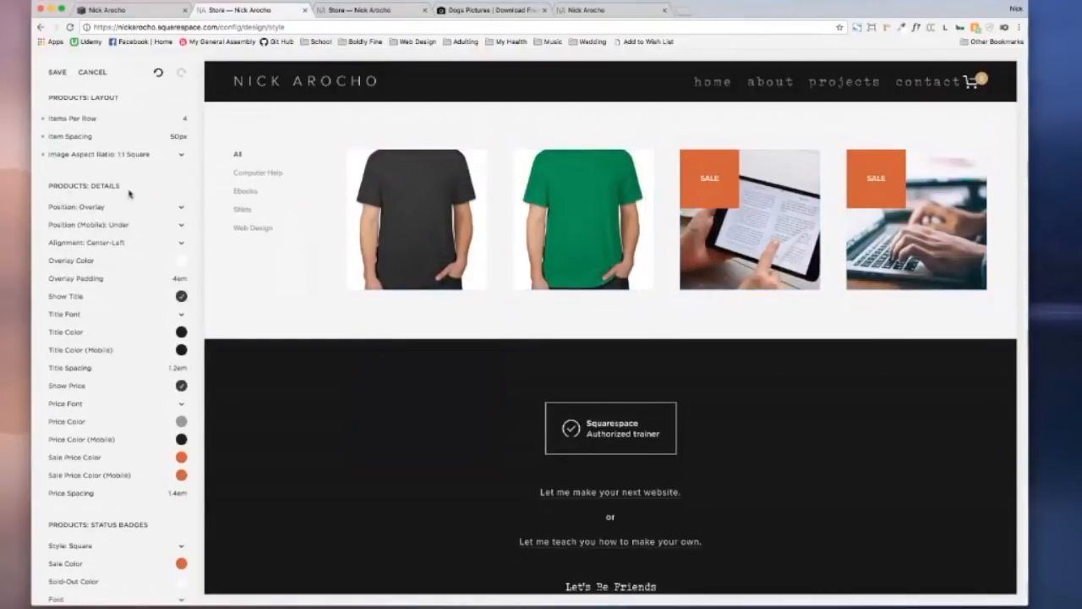
mouse_move(573, 218)
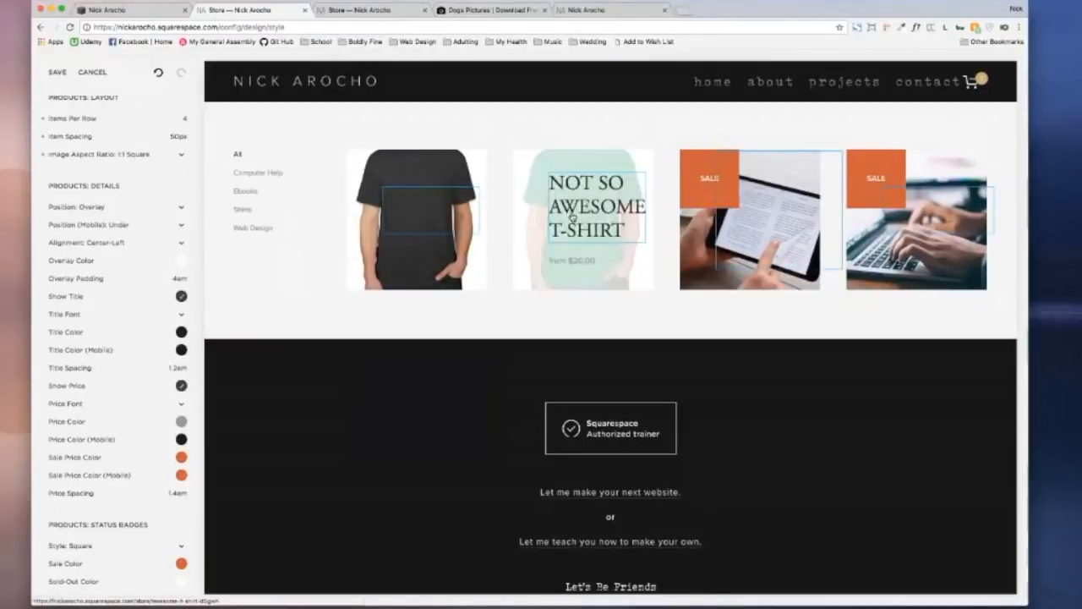
mouse_move(463, 235)
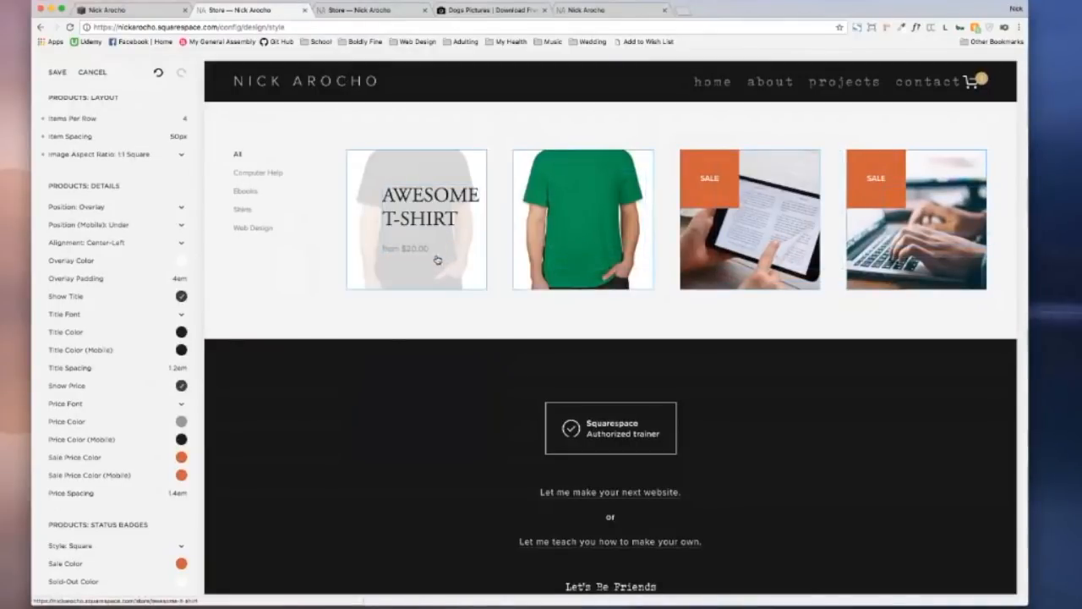
mouse_move(554, 239)
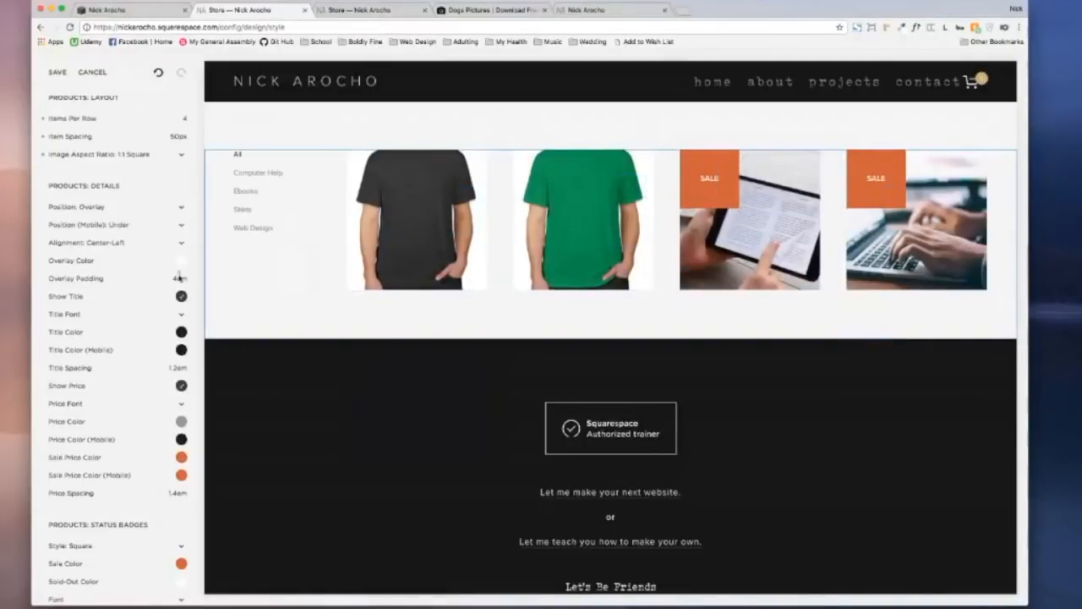
mouse_move(156, 276)
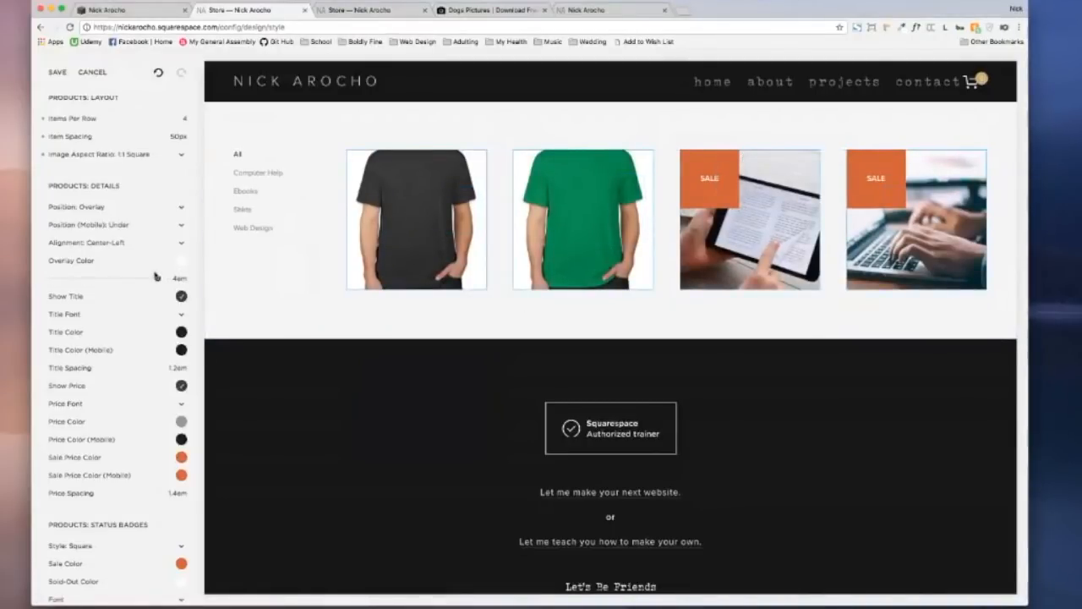
scroll(156, 276, down, 3)
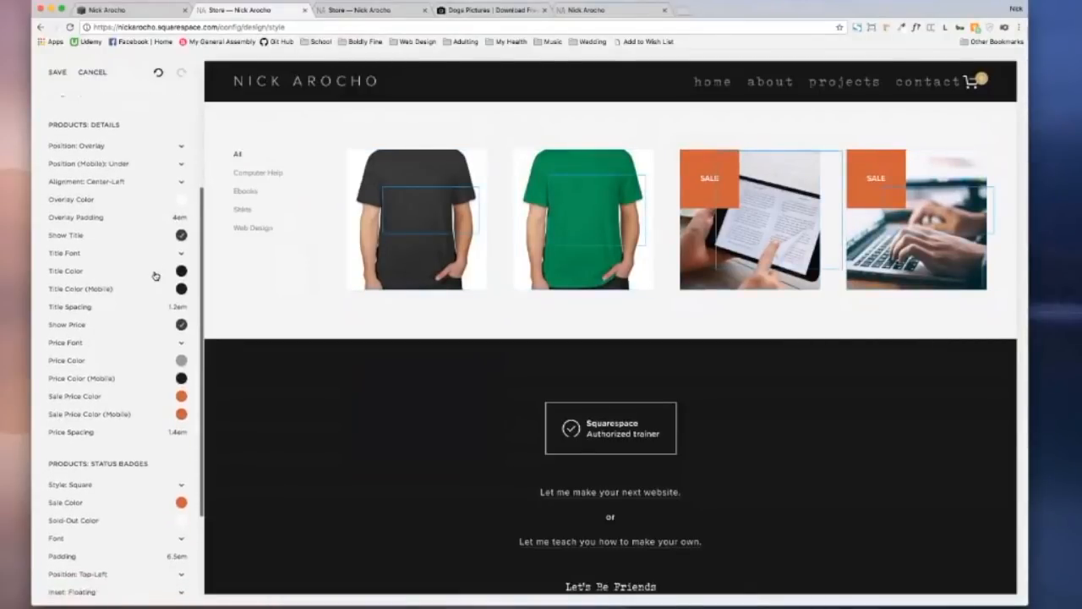
scroll(157, 277, up, 1)
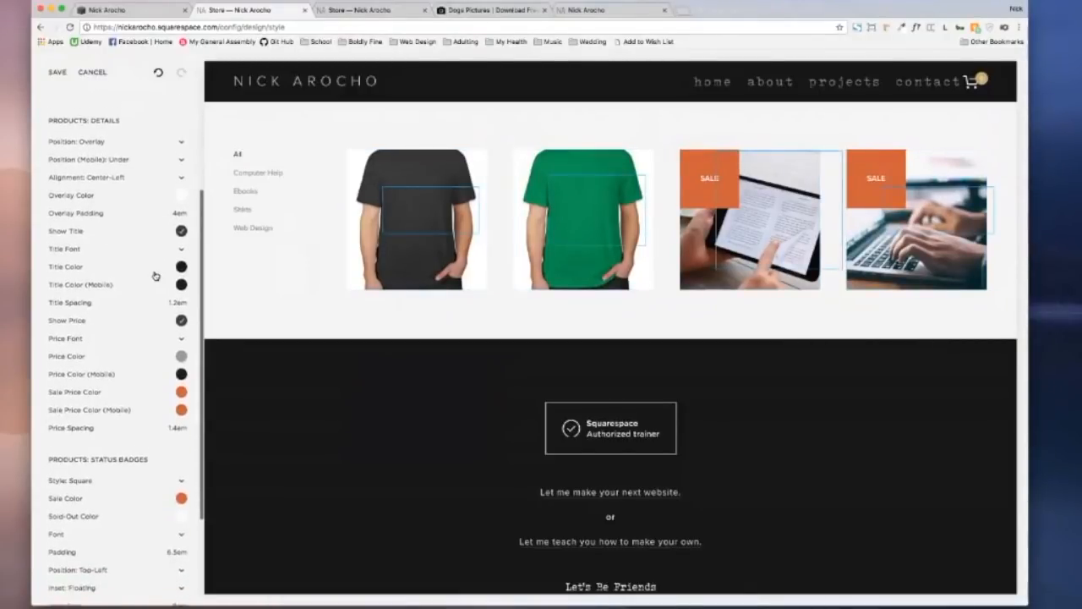
Step: Place product titles and prices below the images and shrink the titles to 20px
click(90, 146)
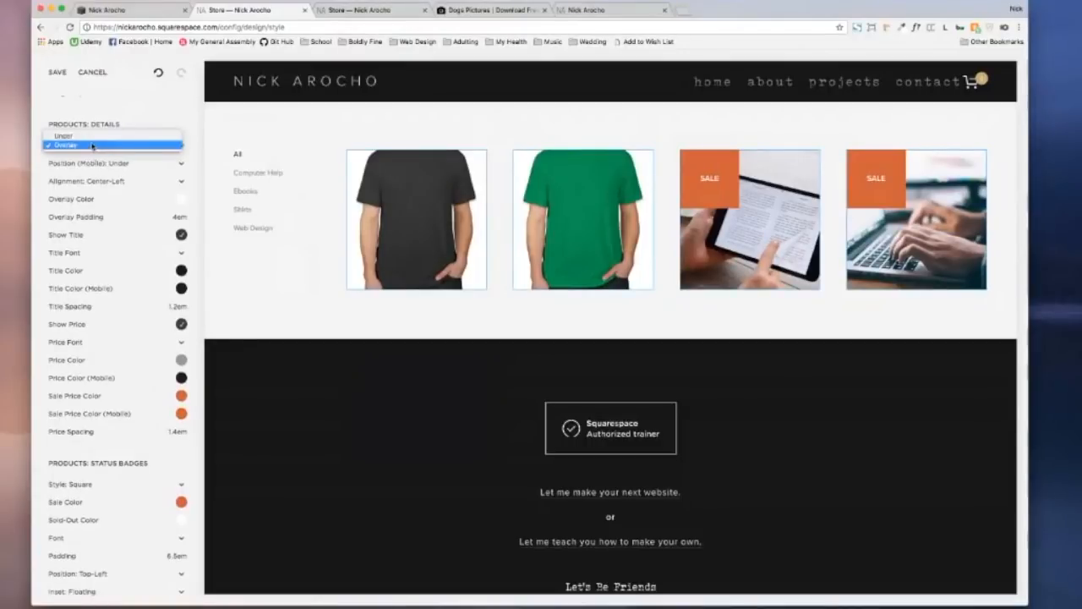
click(91, 137)
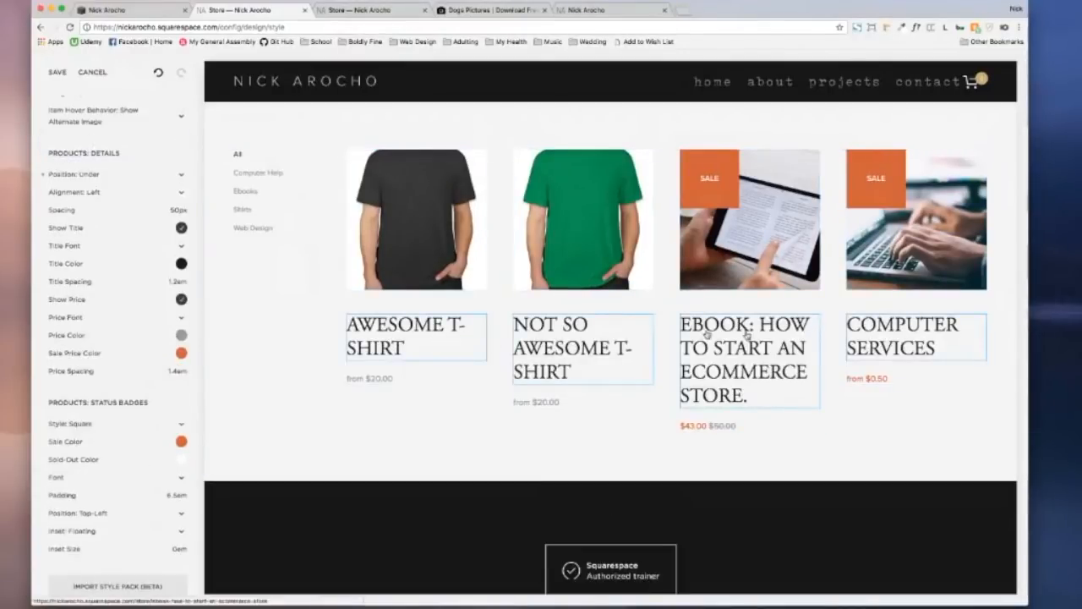
click(405, 334)
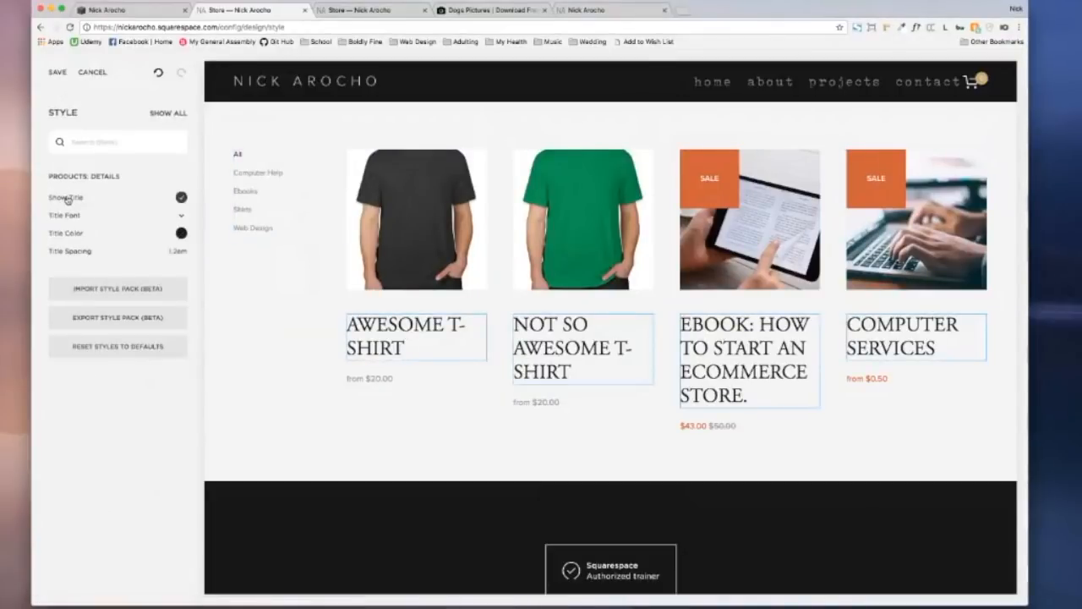
click(140, 214)
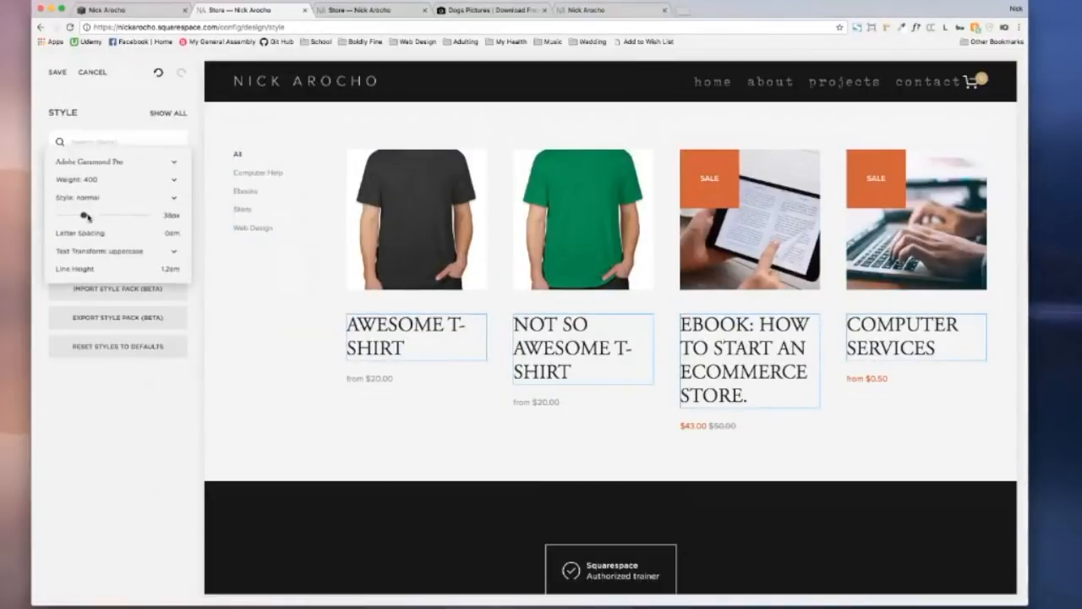
drag(82, 214, 69, 215)
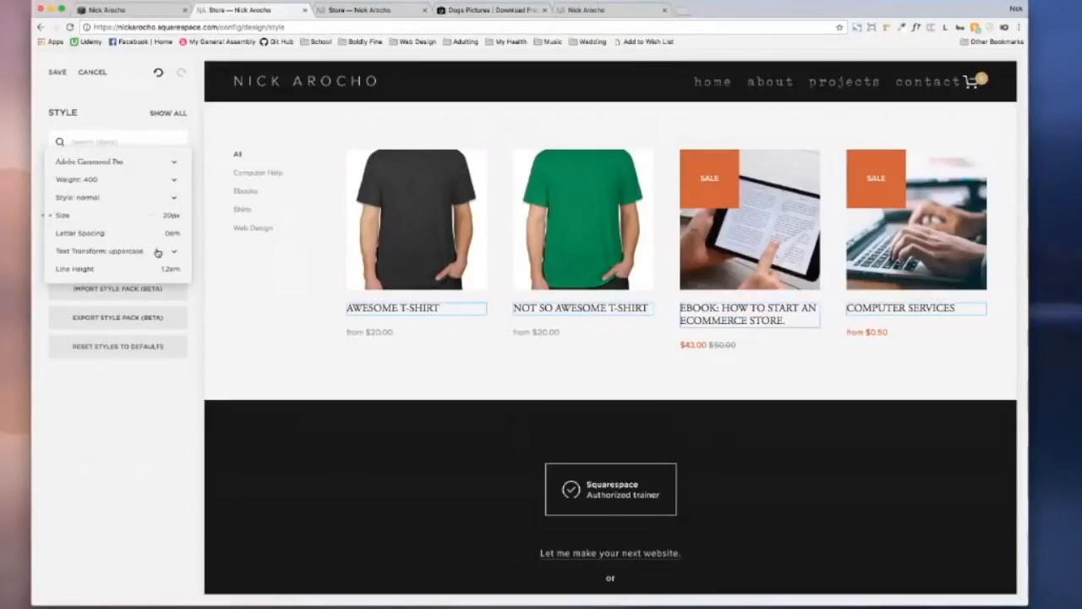
Step: After trying Scheme and Verdana, set the product title font to Ambroise Std
click(105, 167)
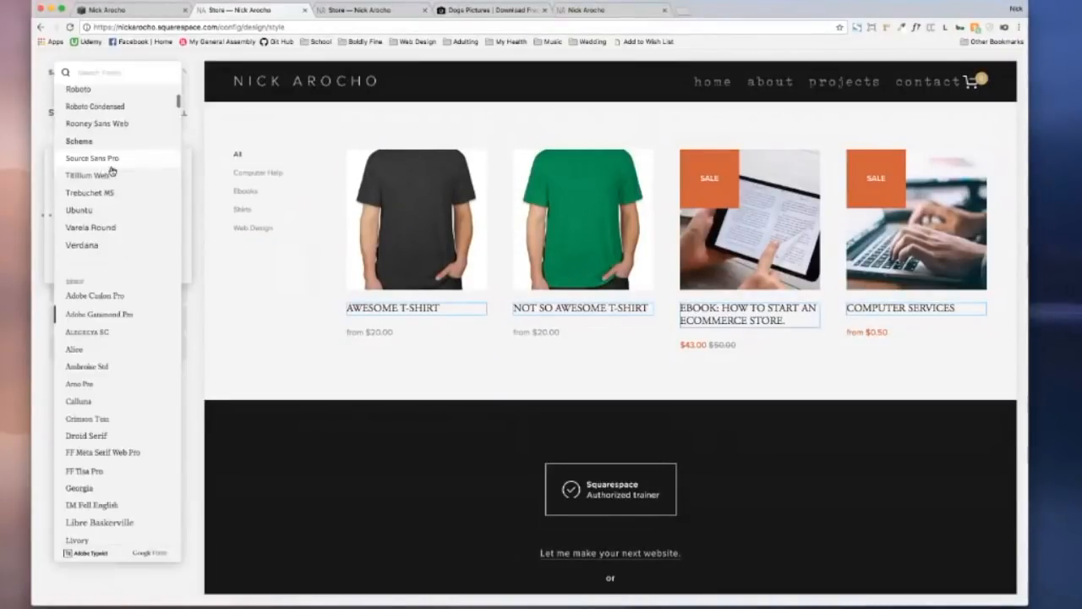
click(87, 141)
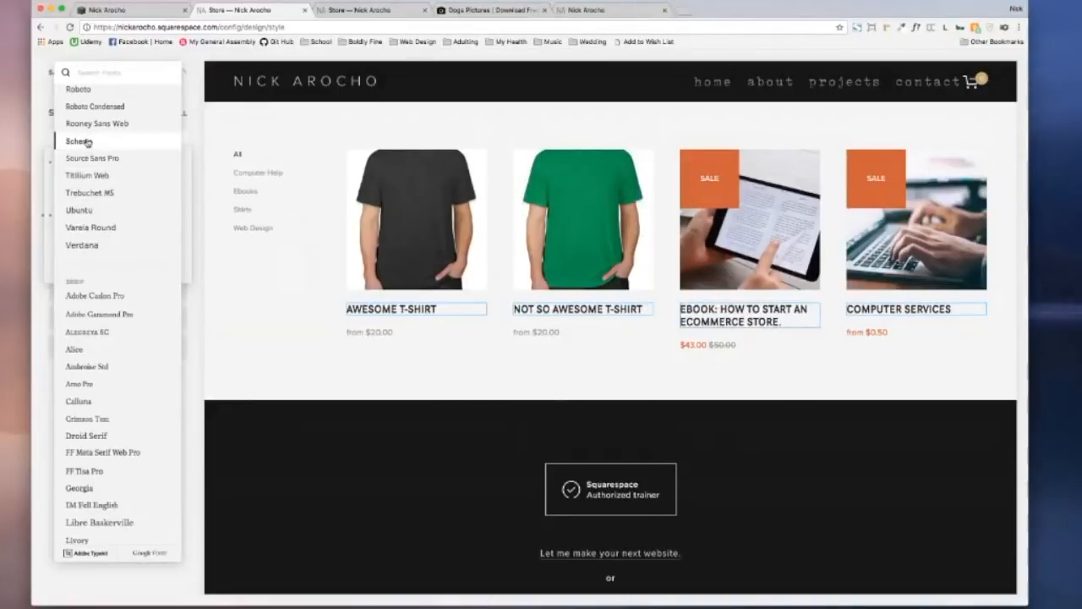
click(88, 244)
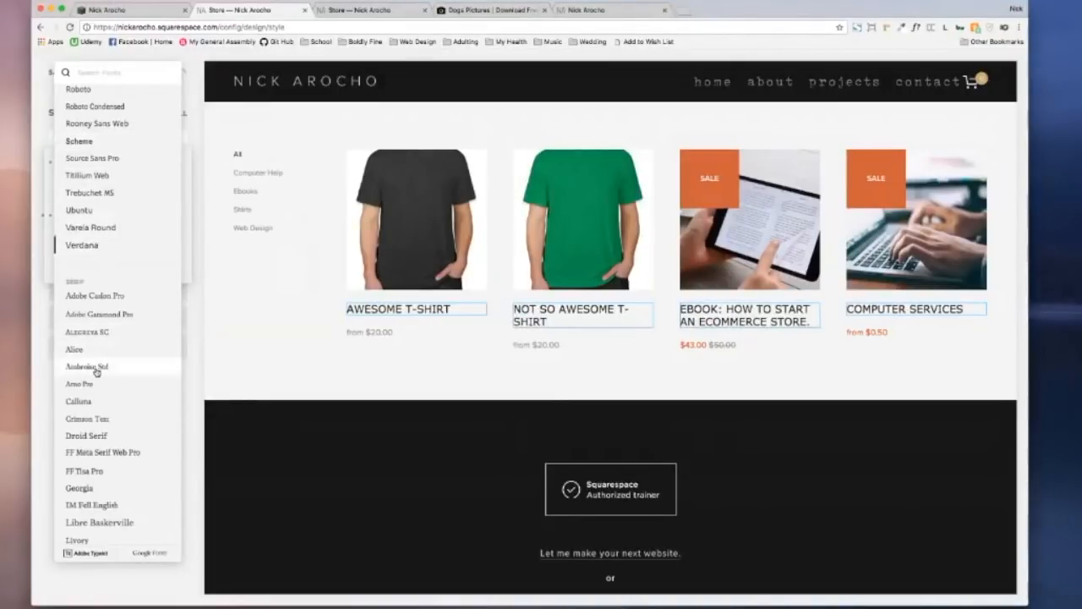
click(88, 366)
click(270, 325)
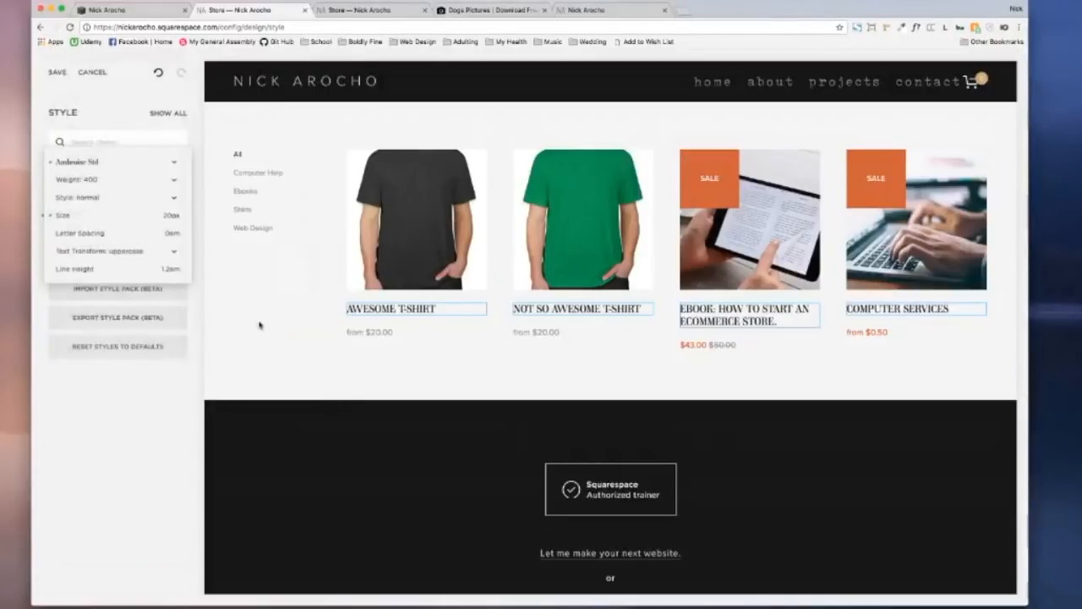
click(241, 273)
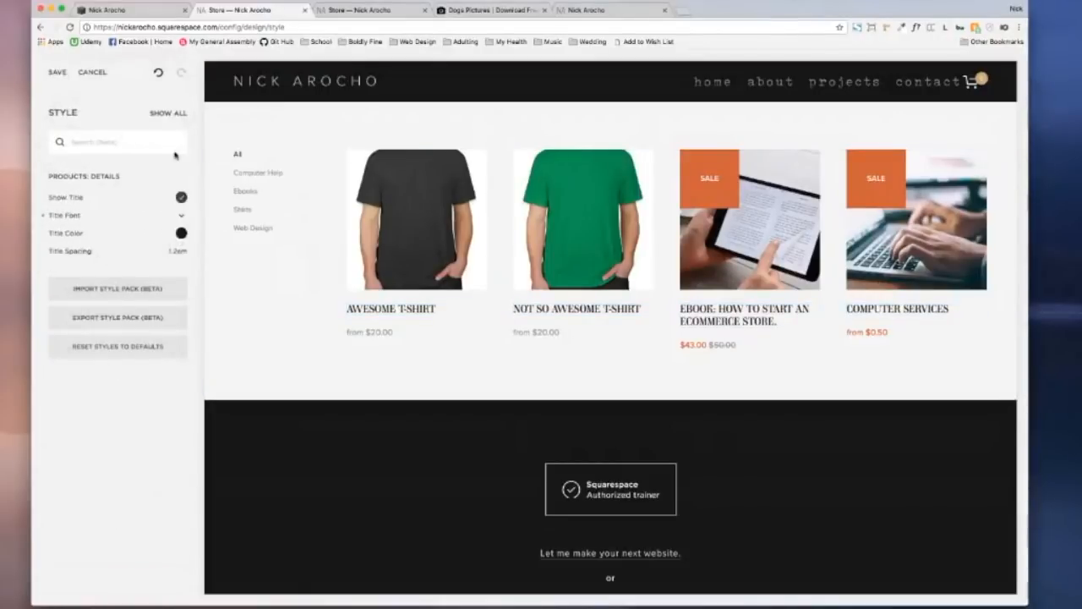
click(412, 221)
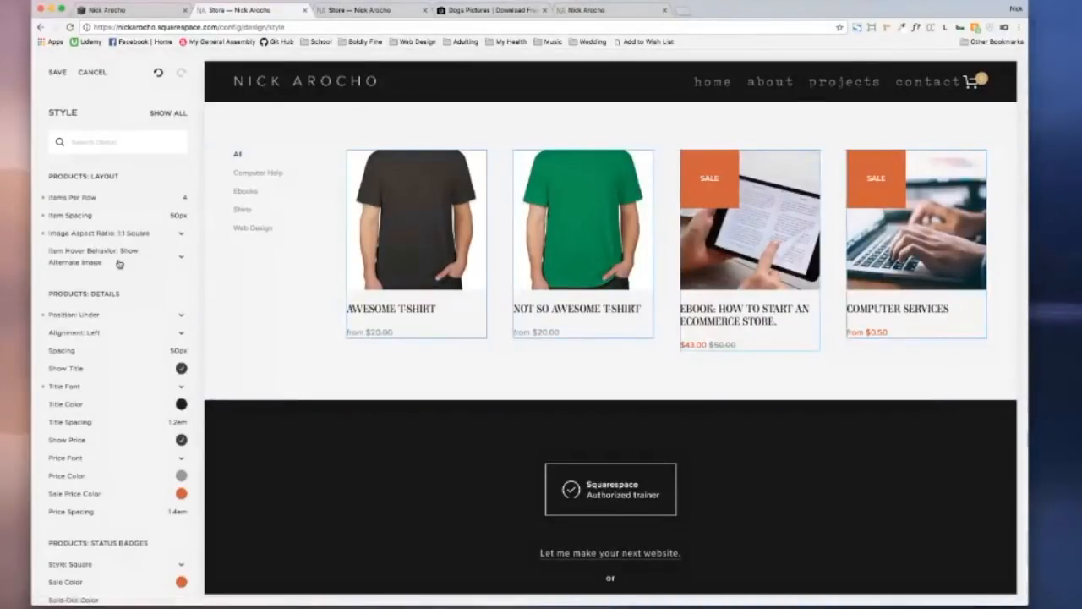
Step: Try Fade, then keep the alternate-image hover behaviour and centre the product details
scroll(127, 245, down, 2)
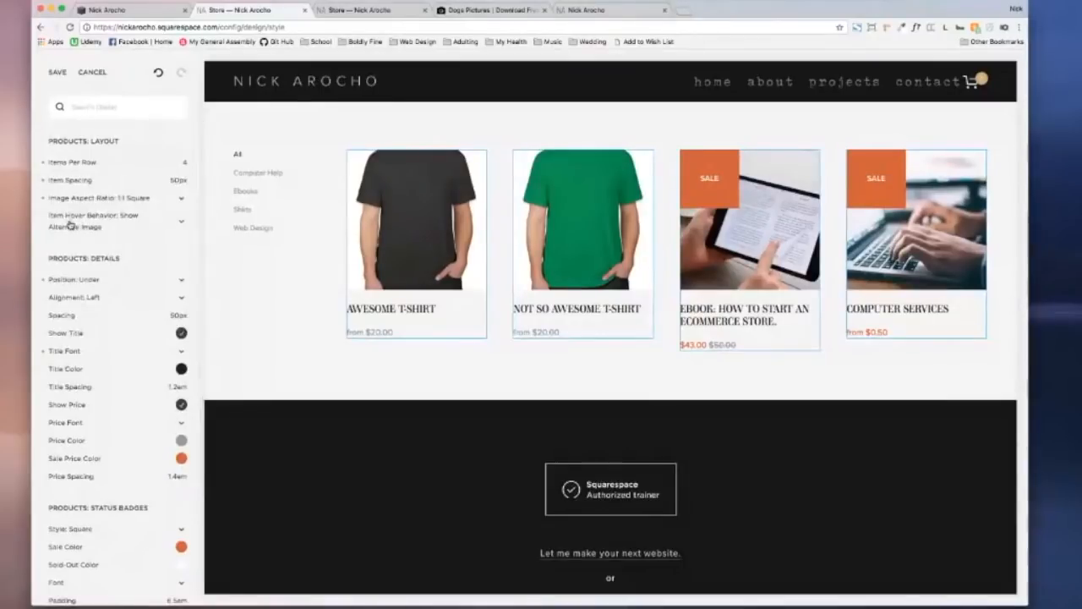
click(91, 222)
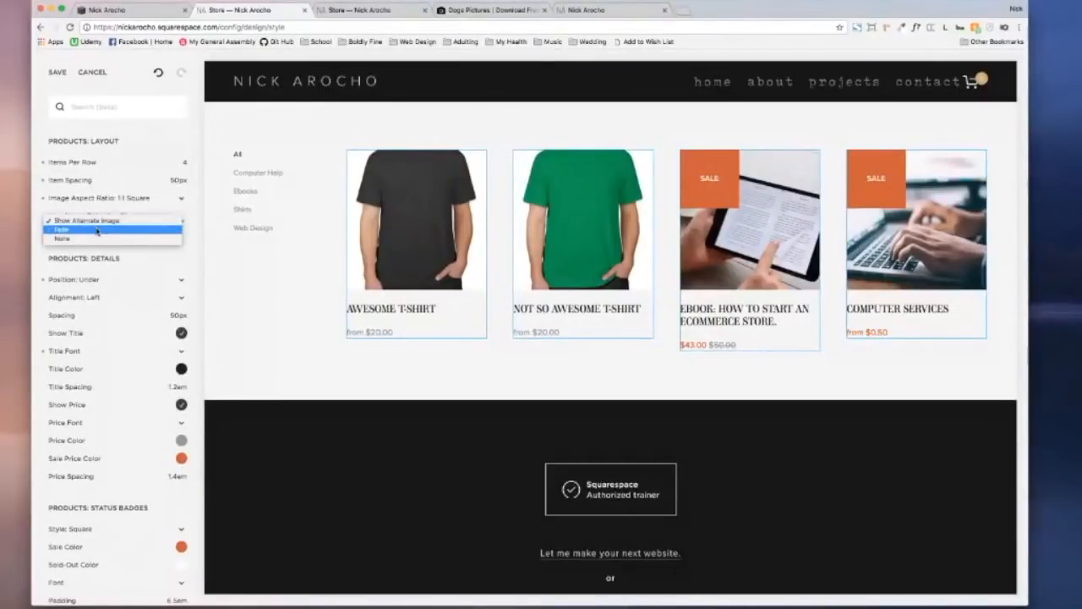
click(97, 230)
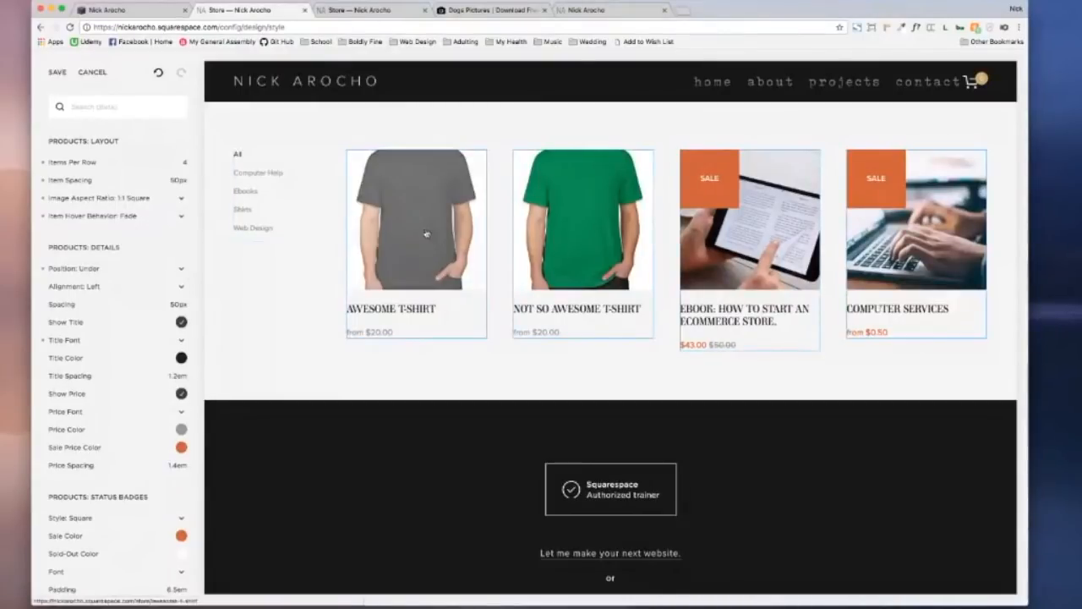
click(157, 217)
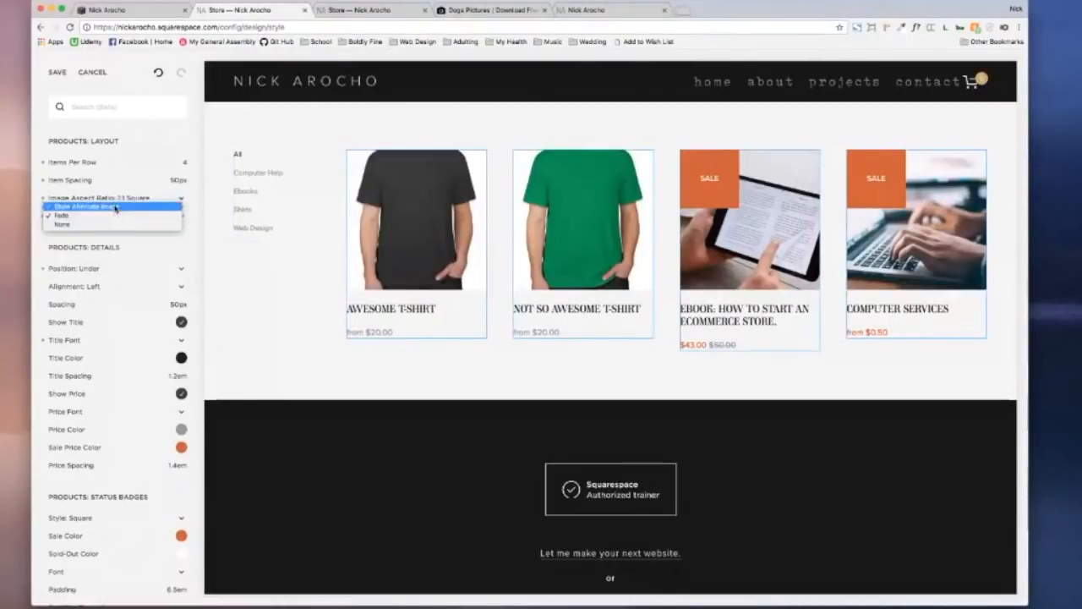
click(155, 205)
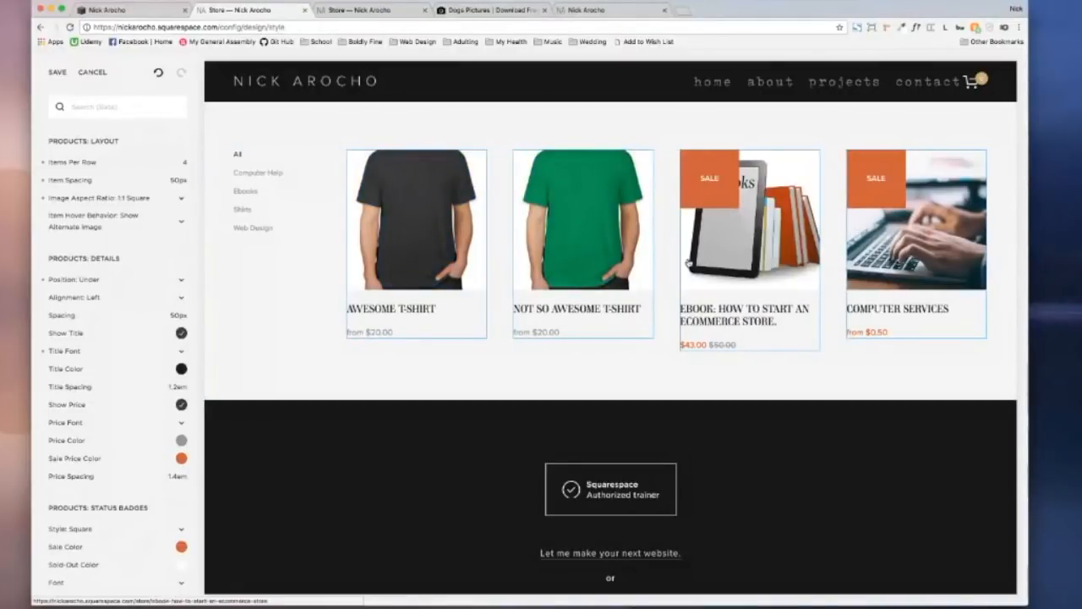
scroll(67, 343, down, 2)
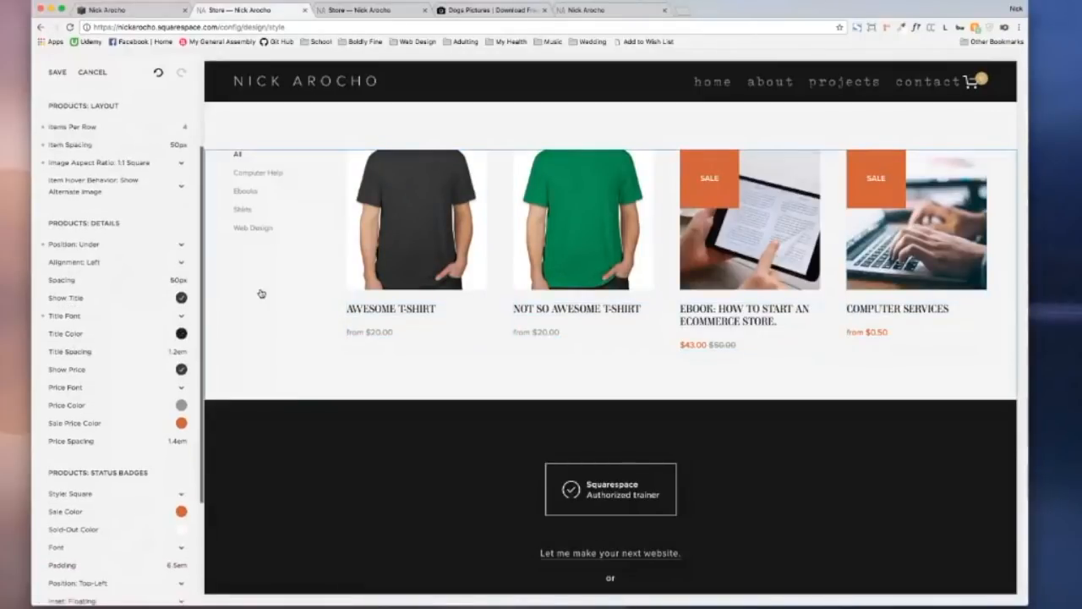
scroll(122, 312, down, 3)
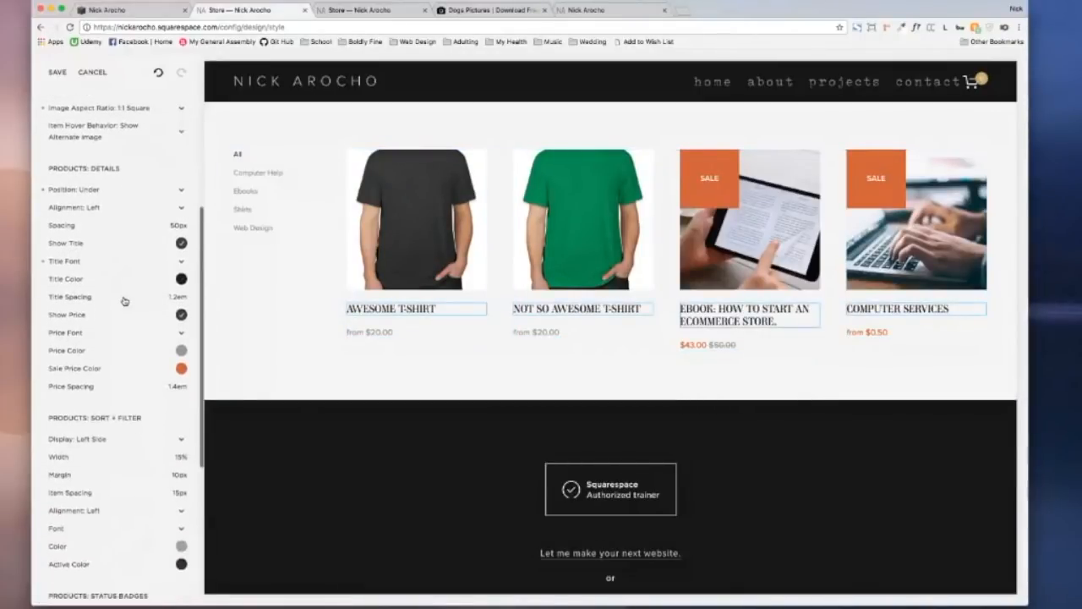
click(99, 204)
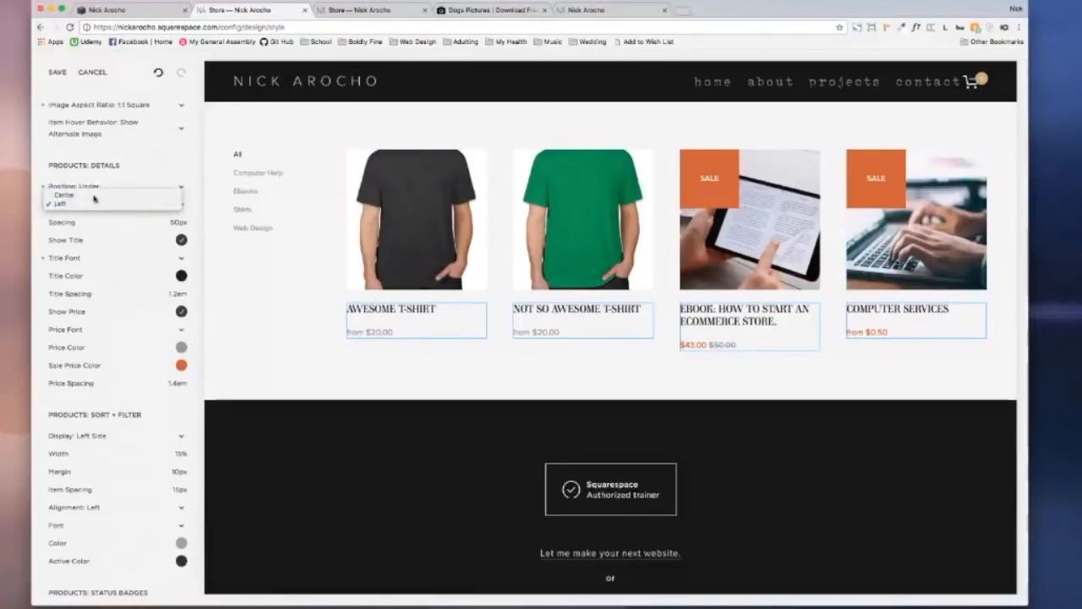
click(94, 203)
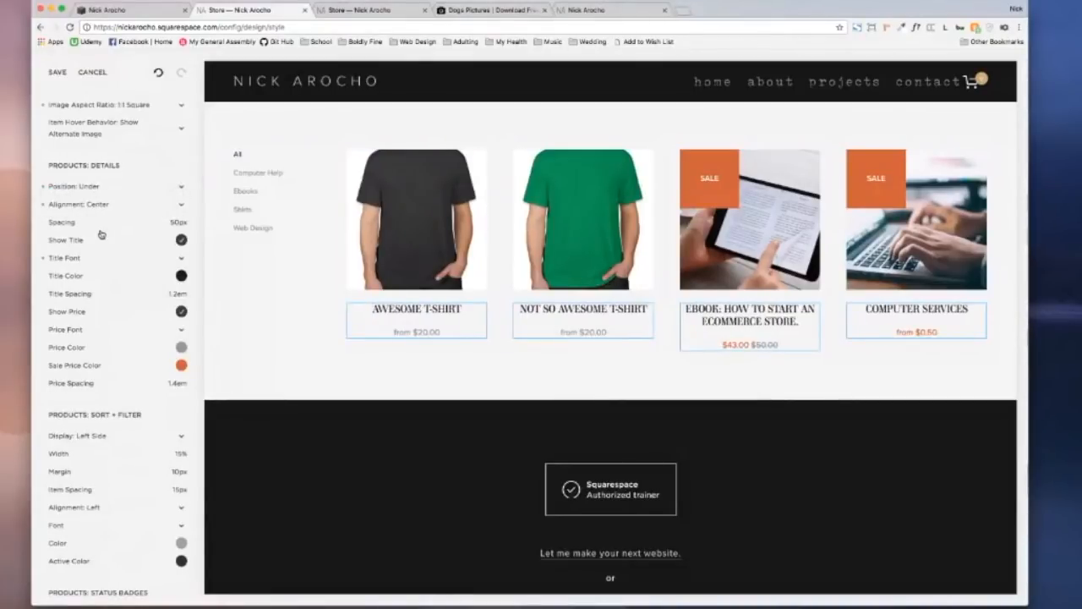
Step: Test right, top and hidden placements, then settle the Sort + Filter list on the Left Side
scroll(100, 235, down, 6)
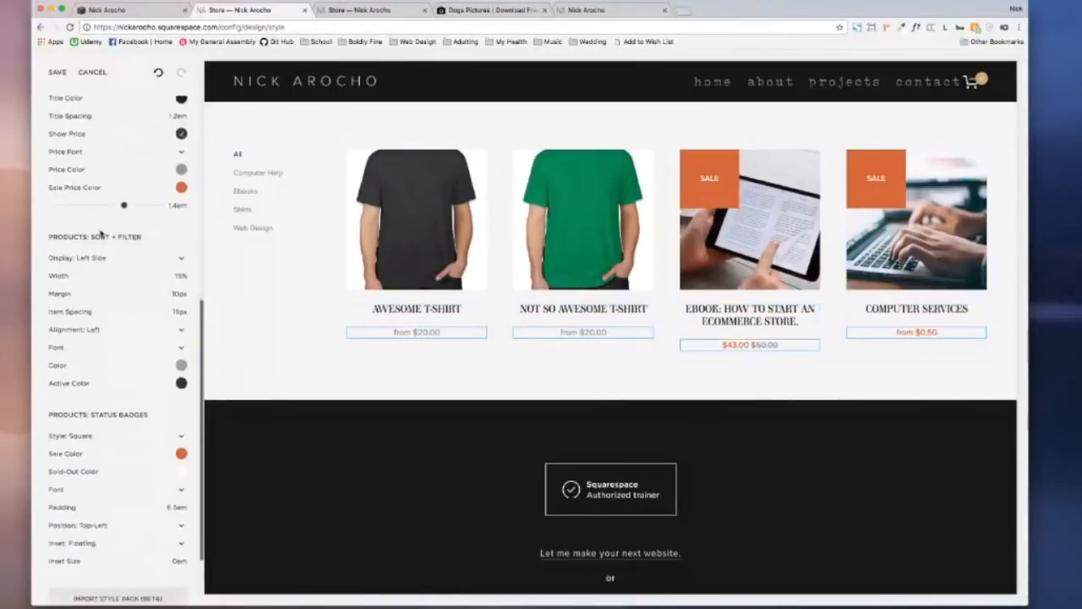
scroll(99, 234, down, 2)
click(98, 225)
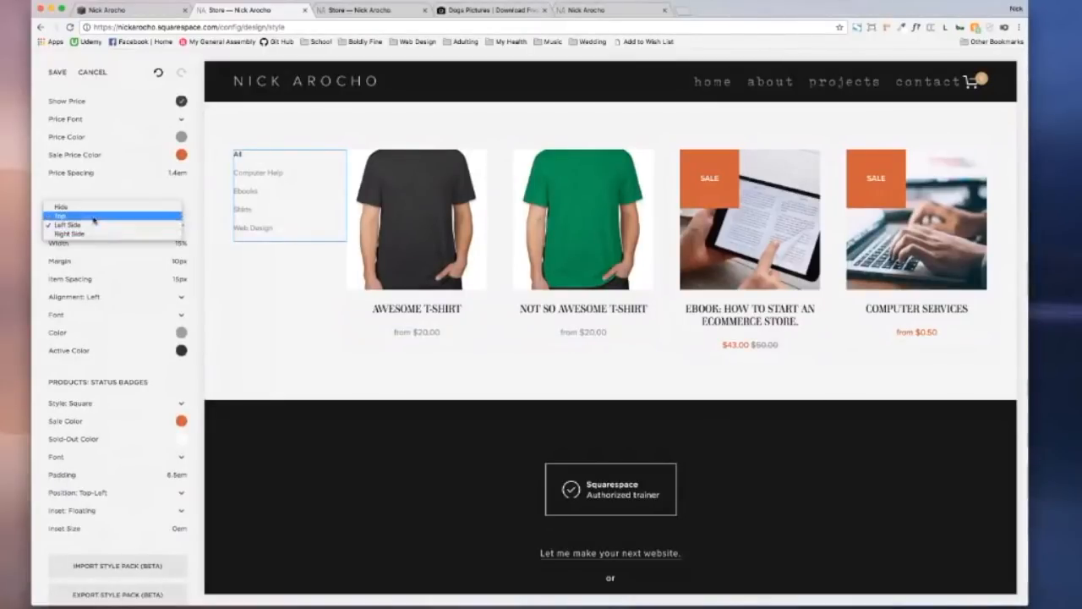
click(135, 190)
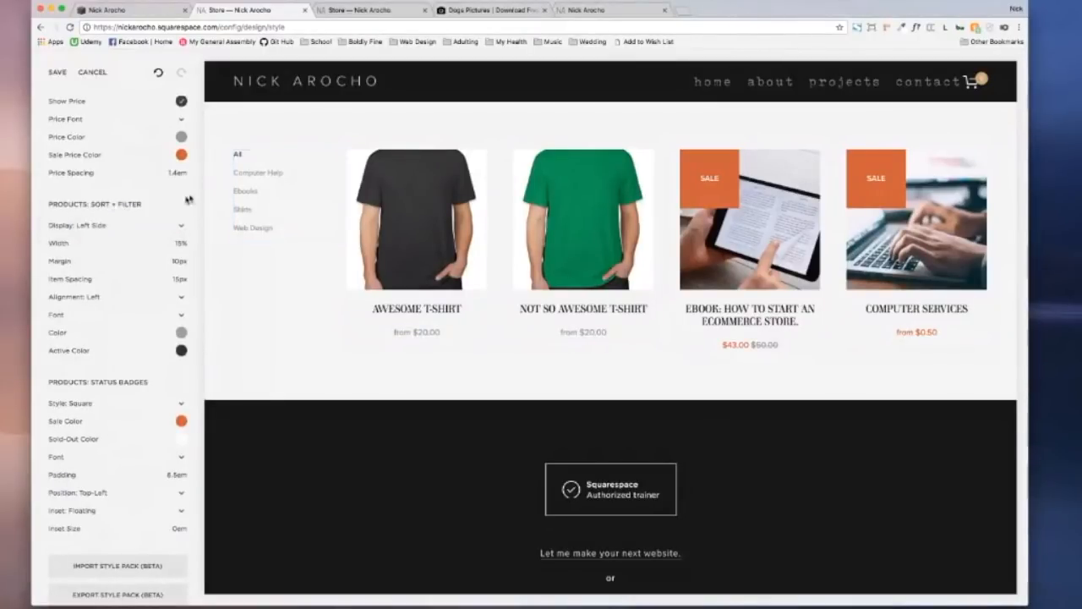
click(89, 226)
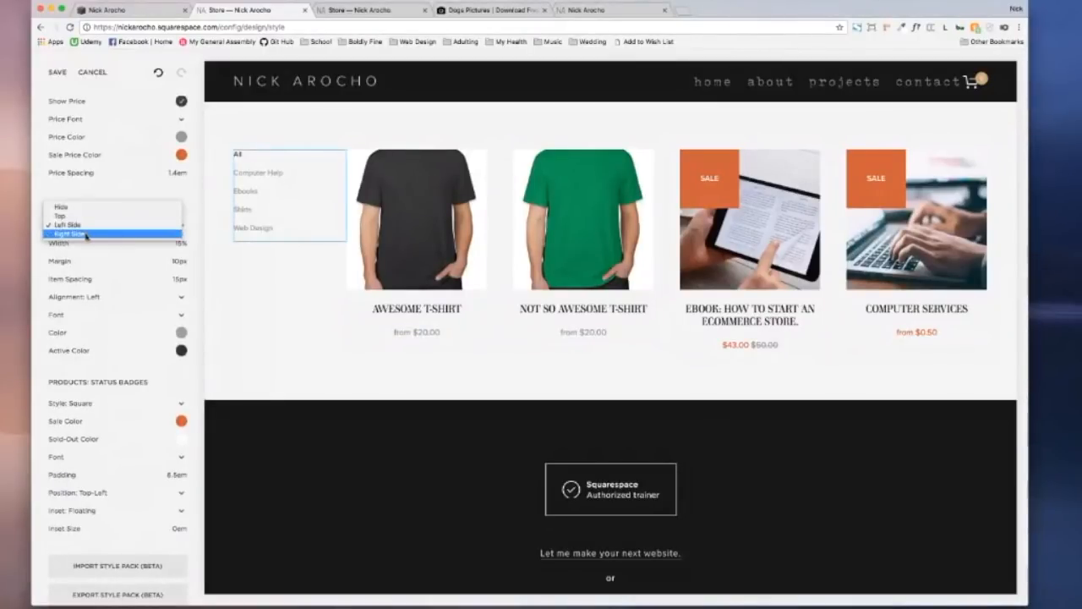
click(85, 234)
click(84, 225)
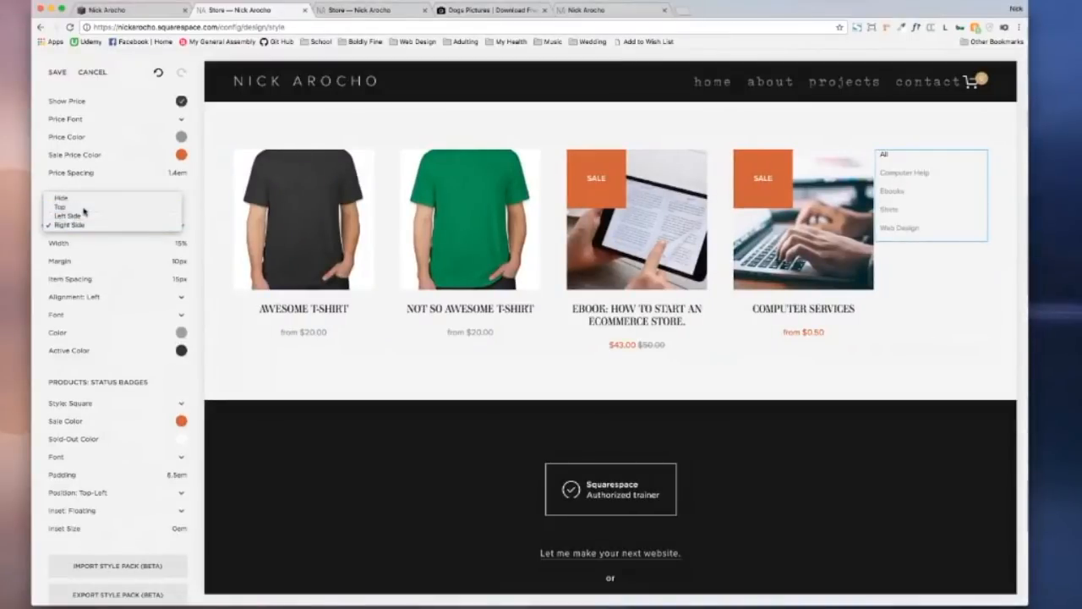
click(83, 207)
click(87, 229)
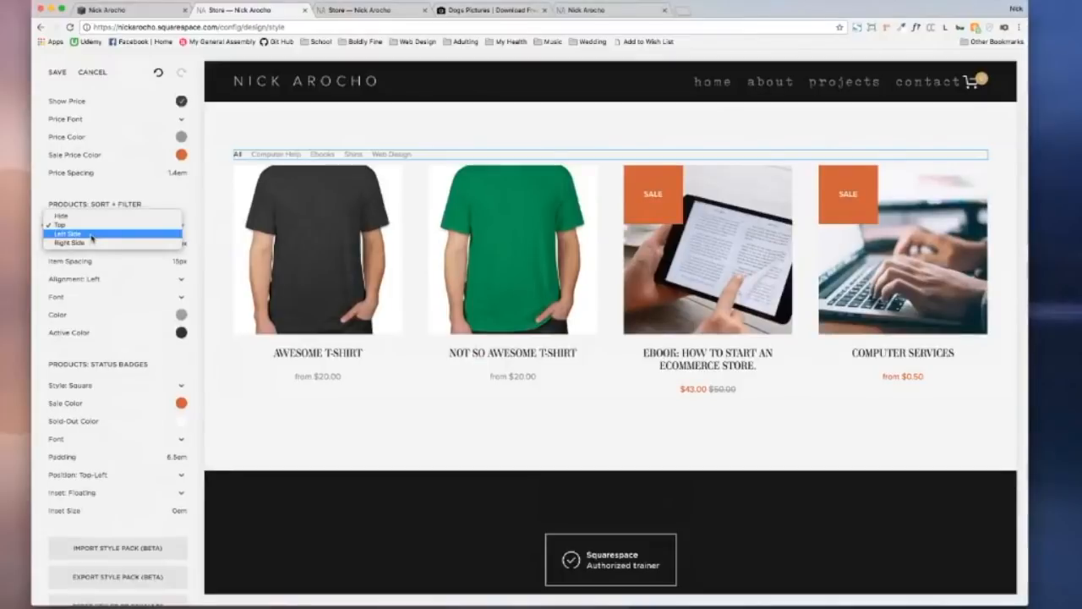
click(91, 237)
click(88, 228)
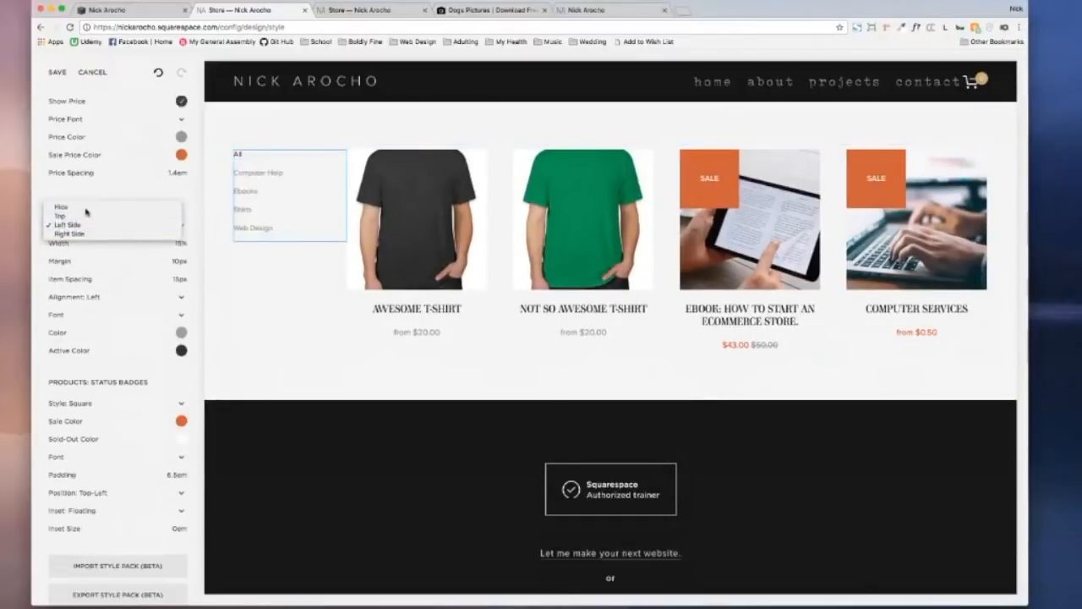
click(85, 208)
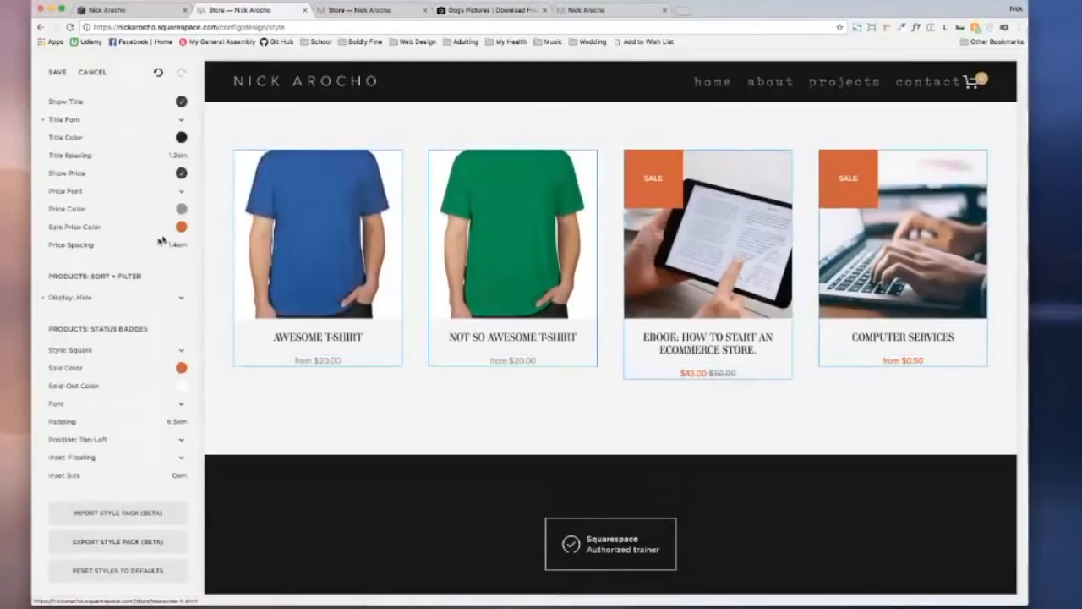
click(91, 298)
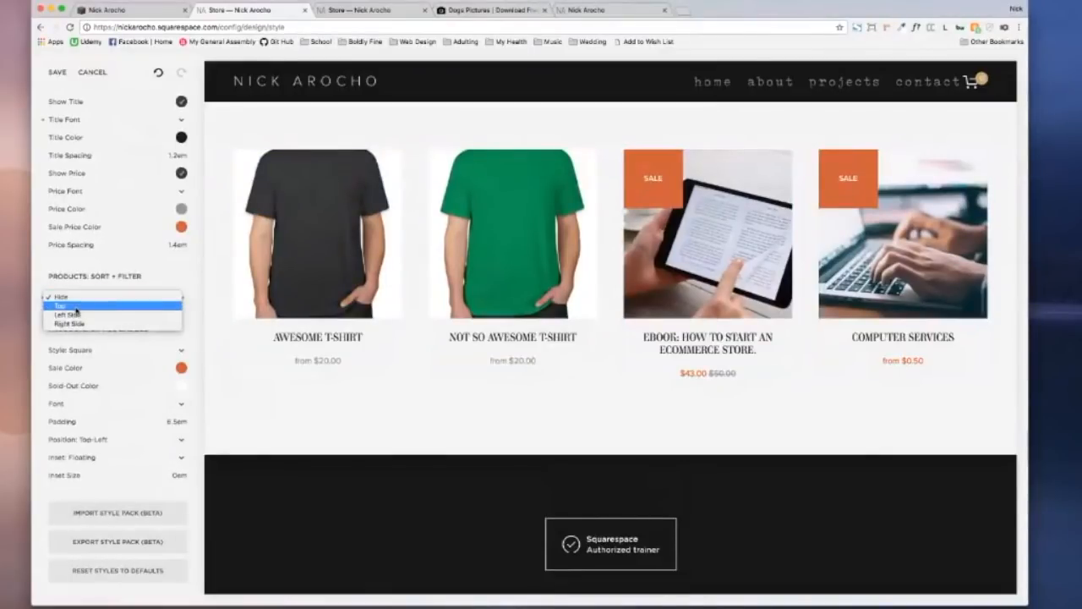
click(79, 314)
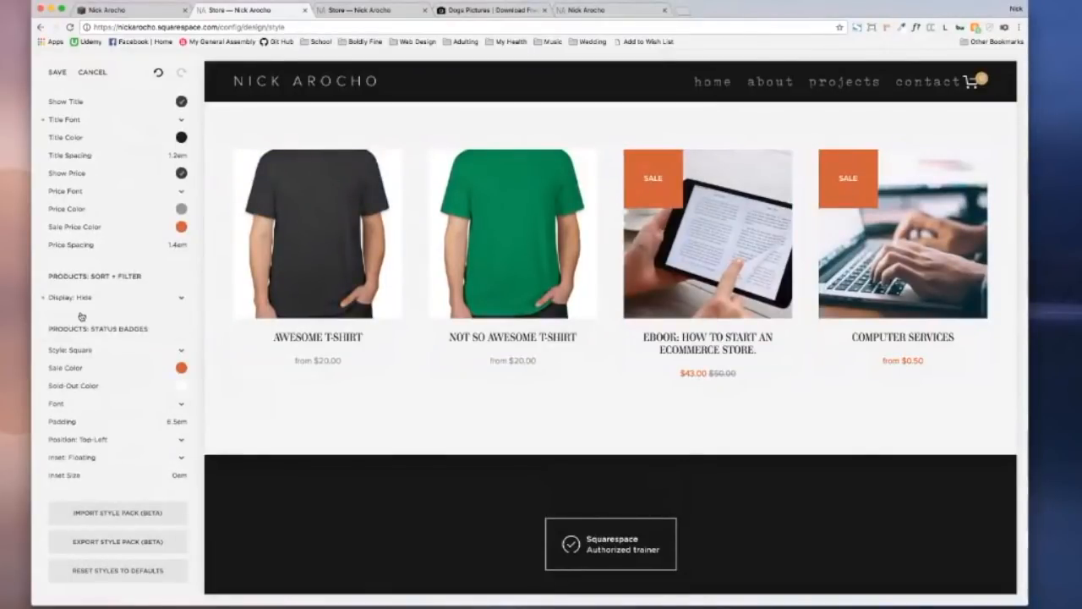
scroll(106, 311, down, 2)
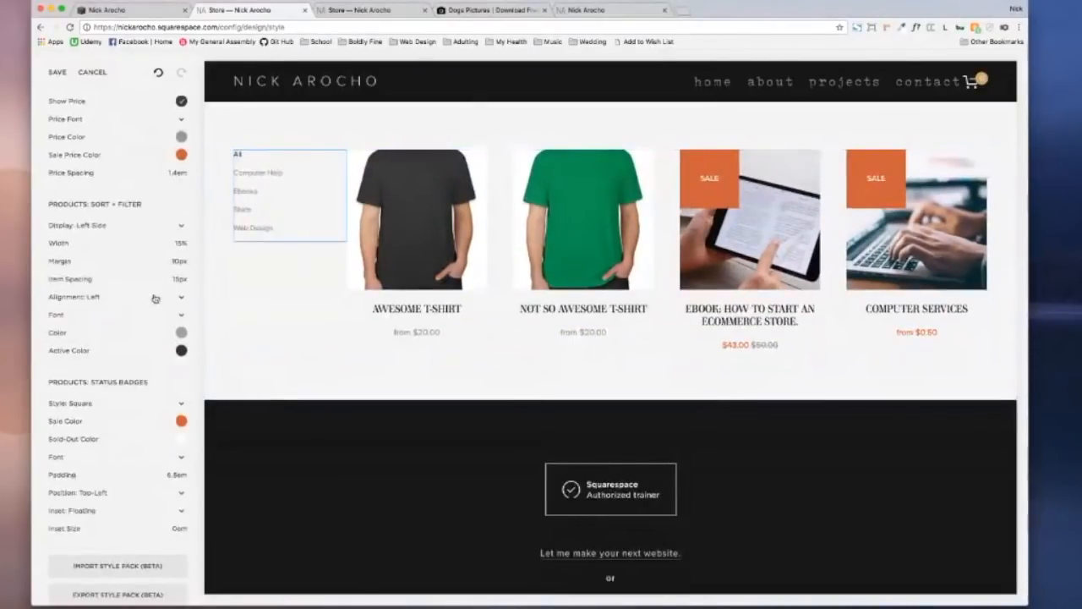
scroll(156, 297, down, 2)
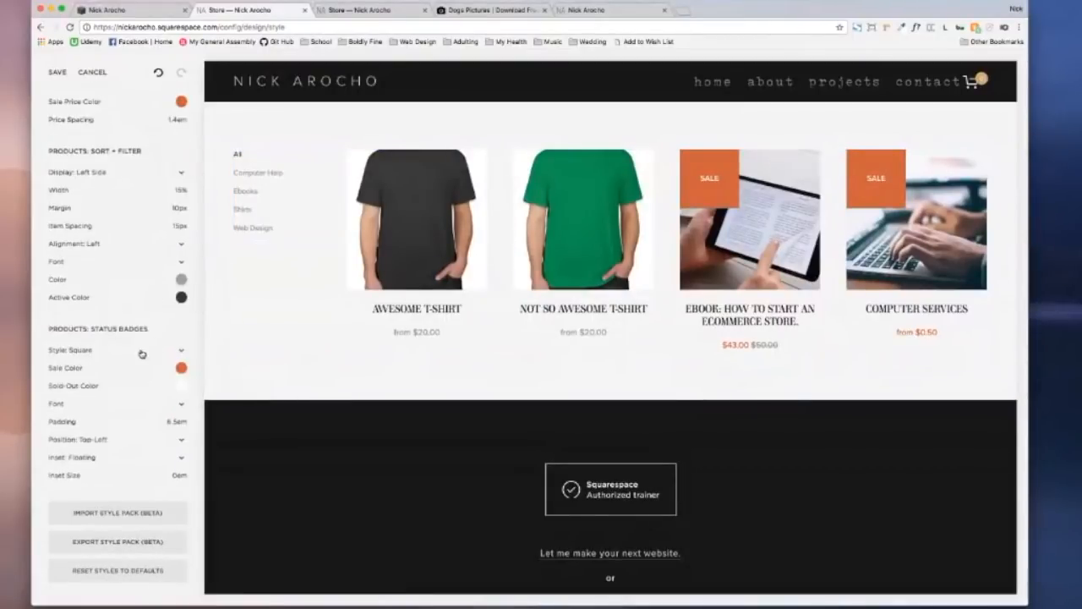
Step: Make the SALE badge colour a brighter orange
click(717, 185)
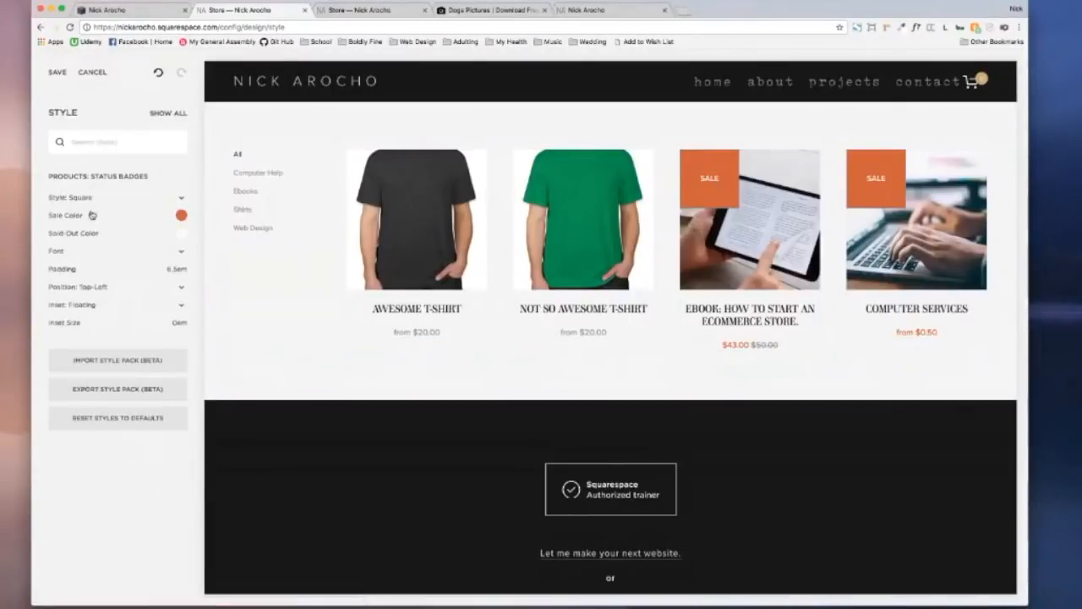
click(180, 215)
drag(149, 168, 194, 143)
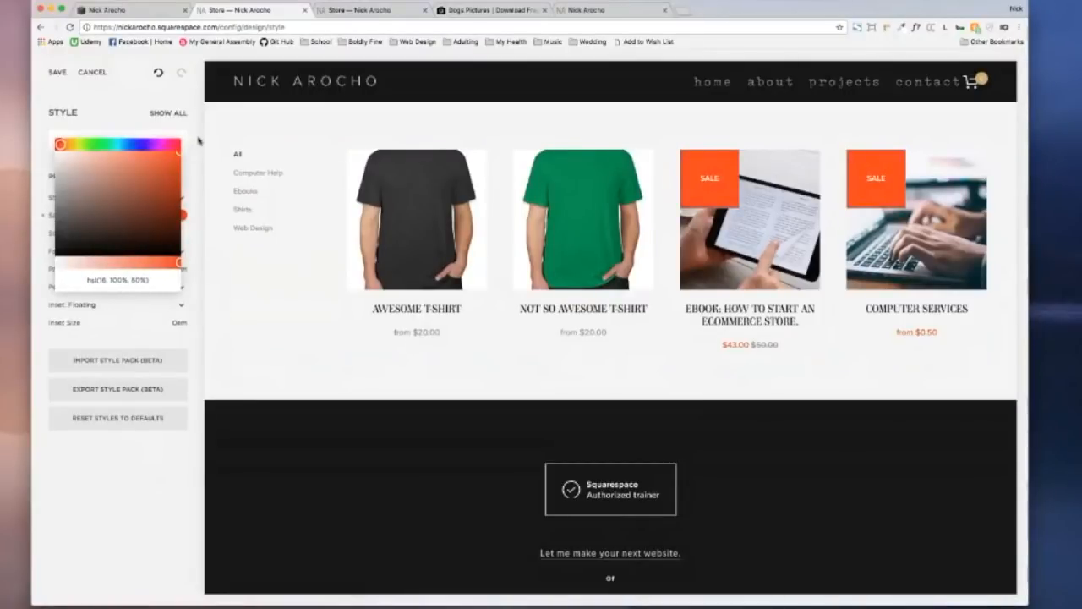
click(201, 203)
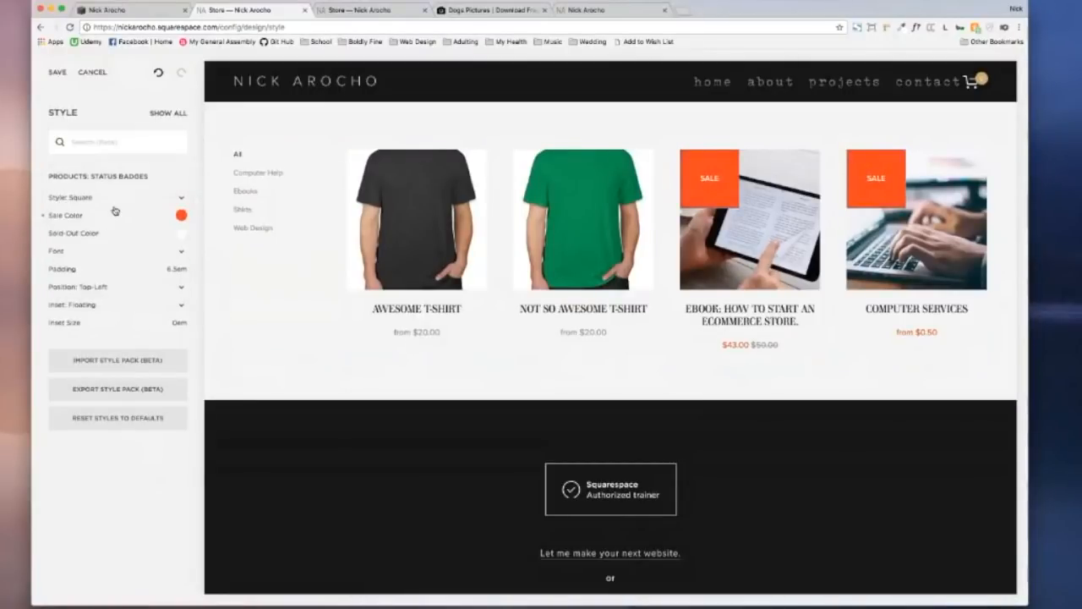
Step: Set the badge font to Oswald at weight 400
click(76, 253)
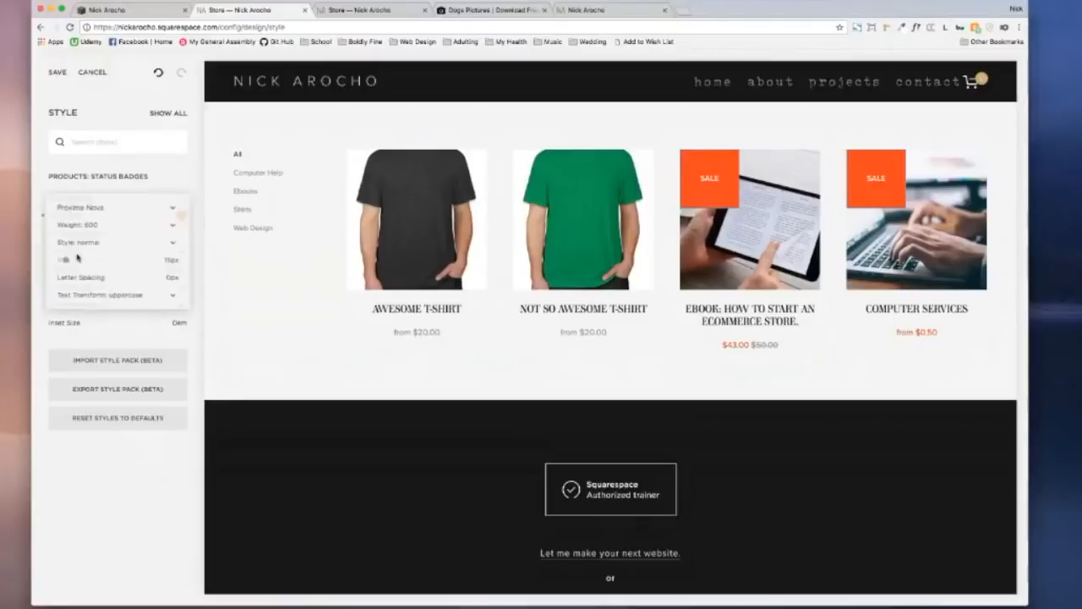
click(99, 213)
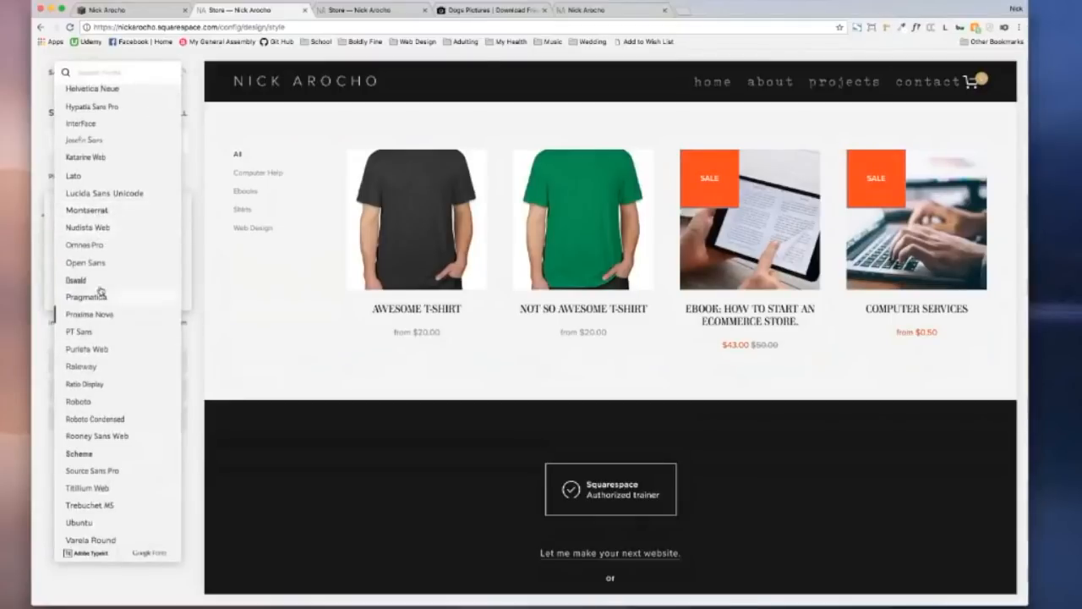
click(184, 285)
mouse_move(65, 259)
mouse_down()
mouse_move(76, 260)
mouse_move(65, 259)
mouse_up()
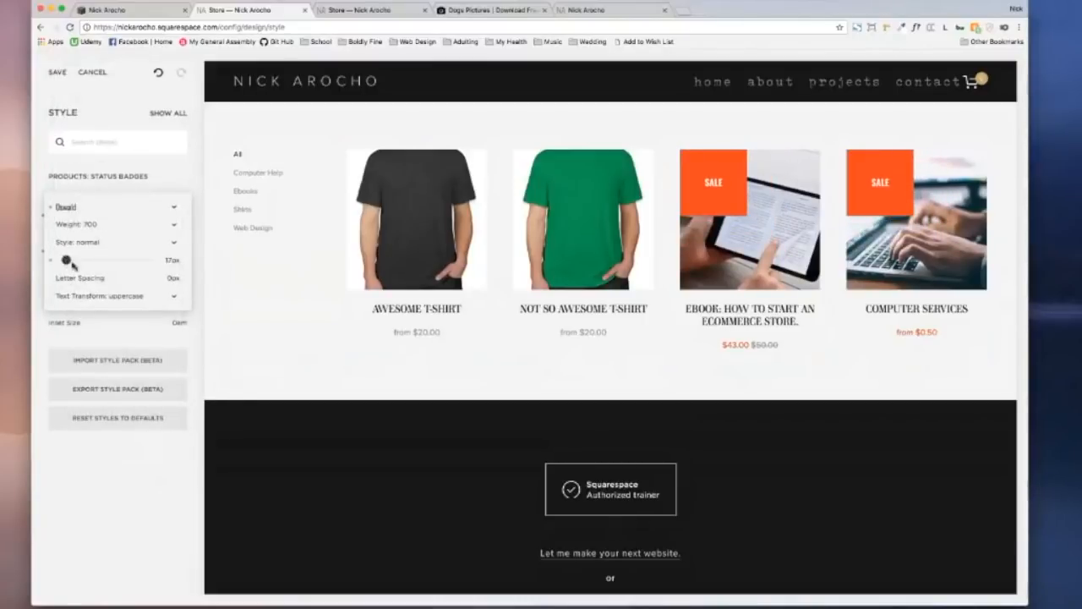
click(125, 227)
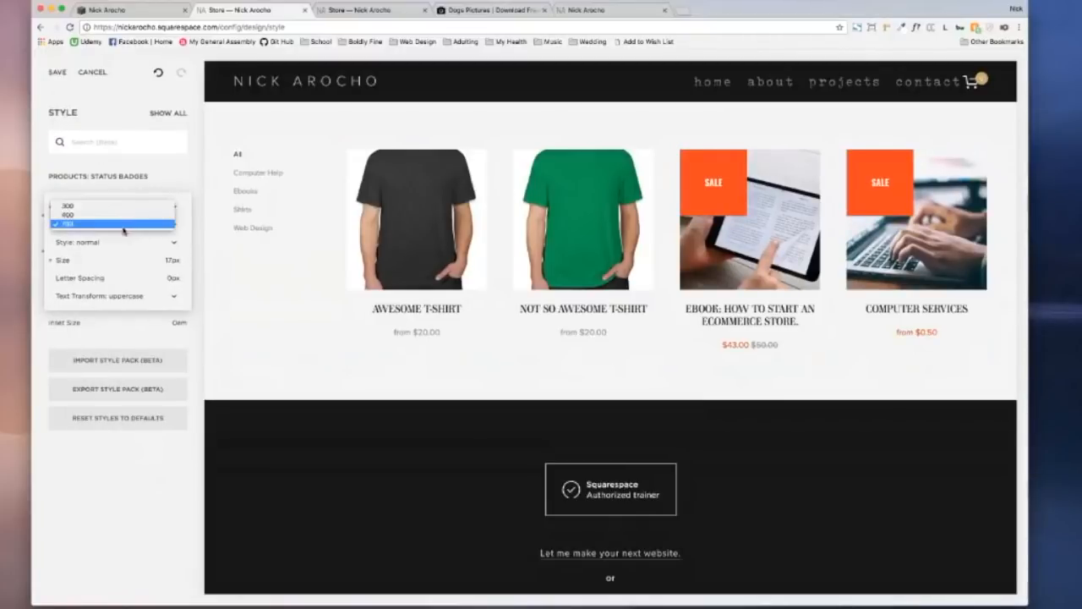
click(110, 217)
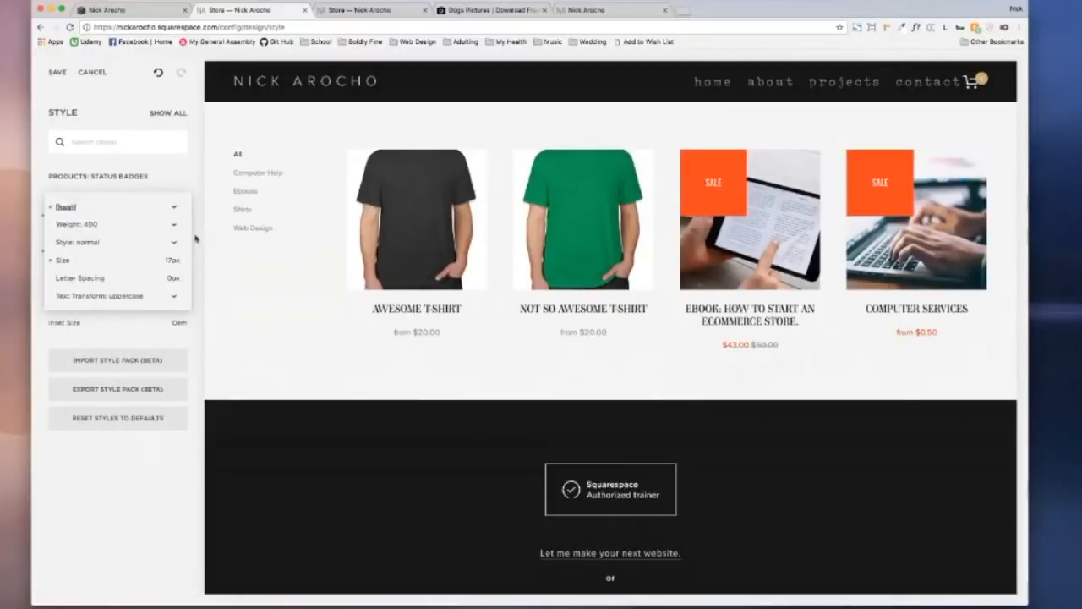
click(196, 239)
Step: Position the SALE badges bottom-right and reduce their padding to 2.5em
click(105, 289)
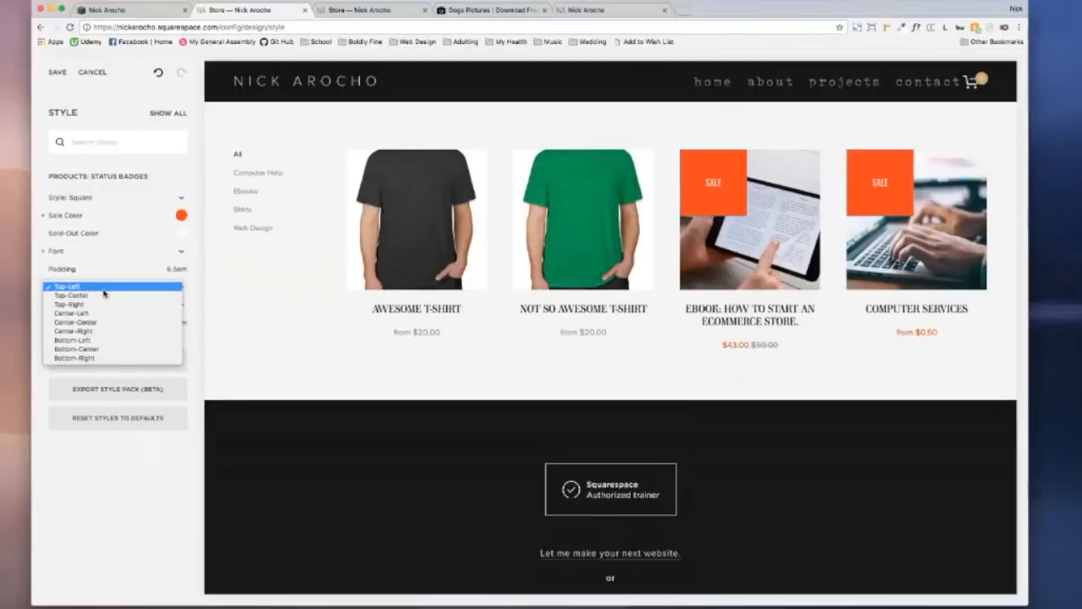
click(104, 295)
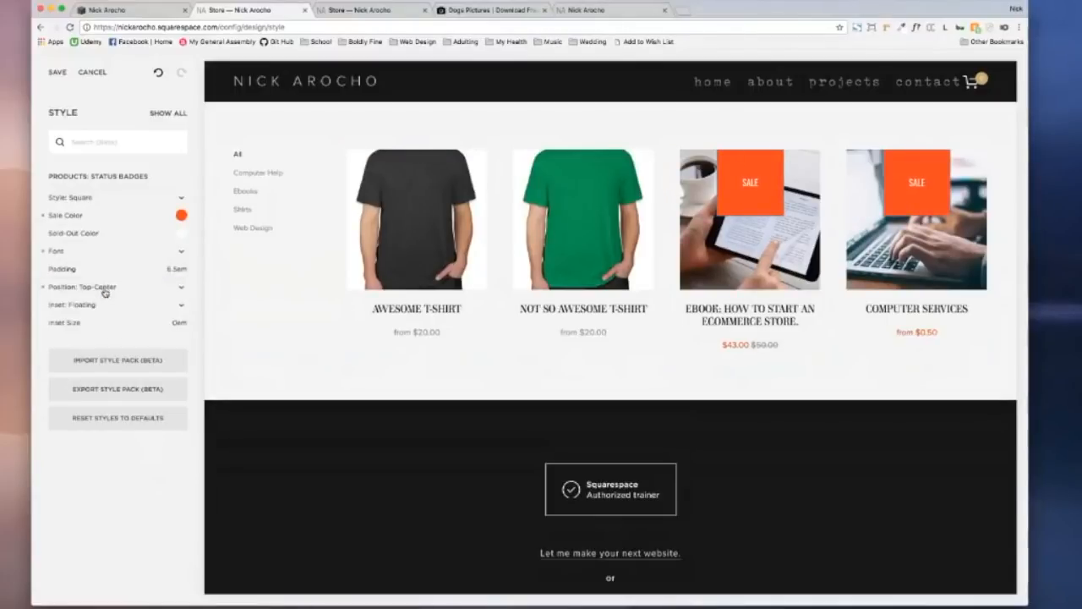
click(105, 291)
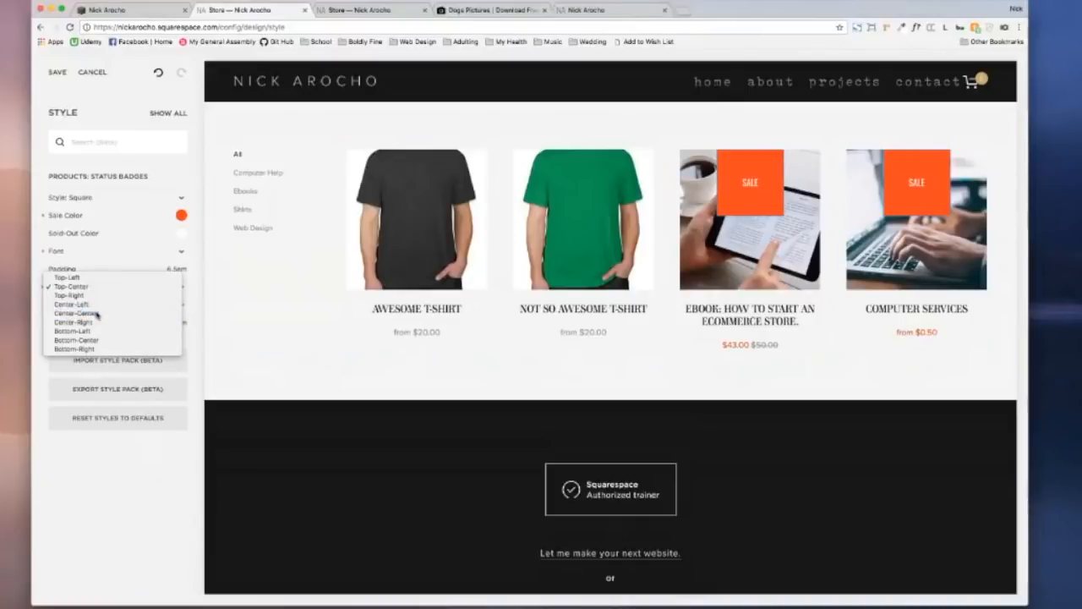
click(97, 313)
click(107, 290)
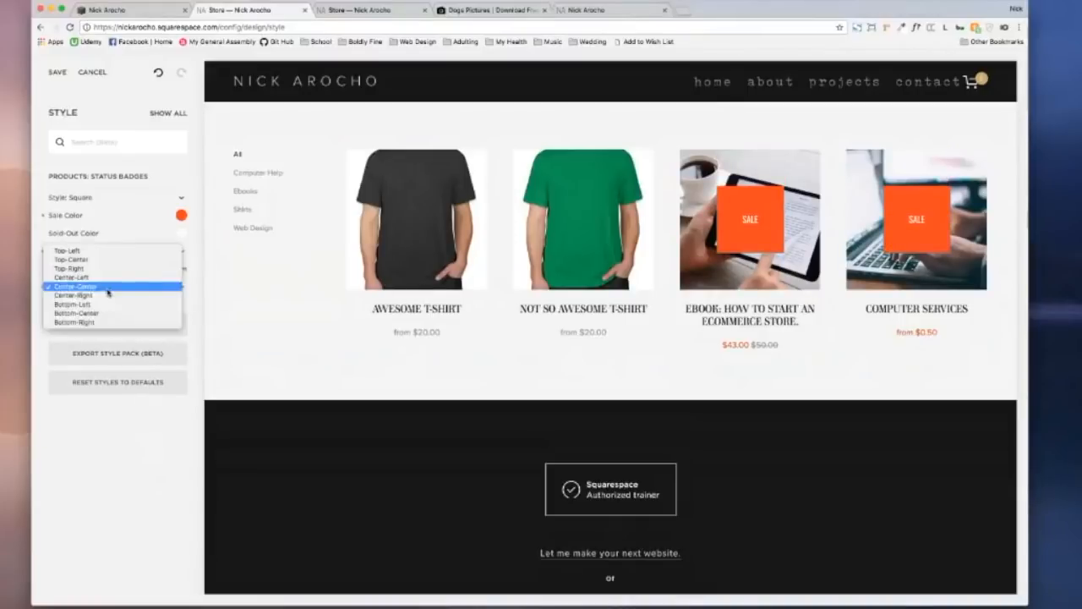
click(107, 322)
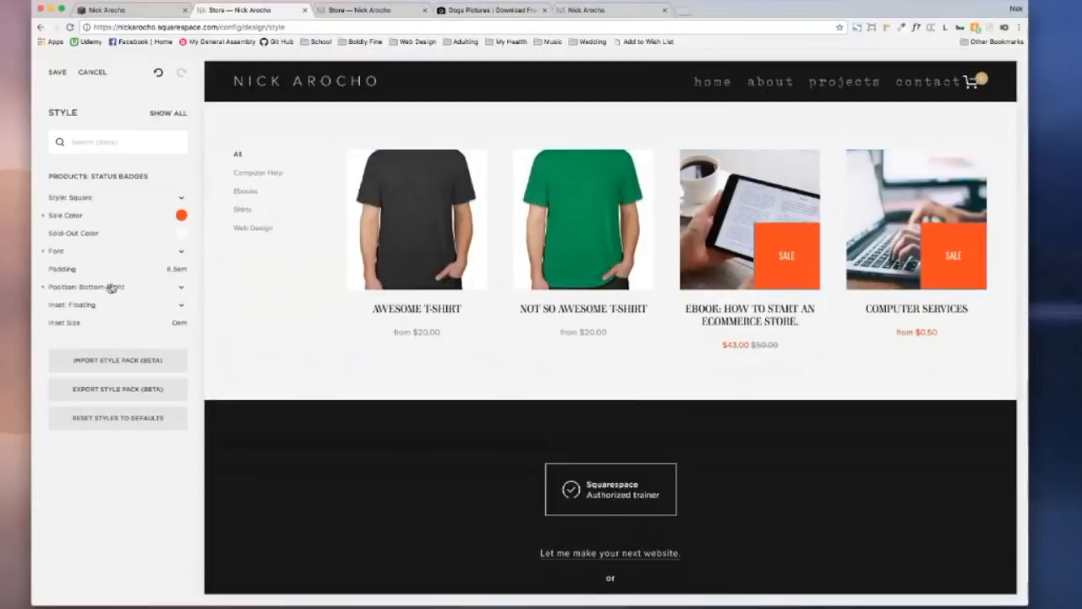
drag(147, 268, 92, 268)
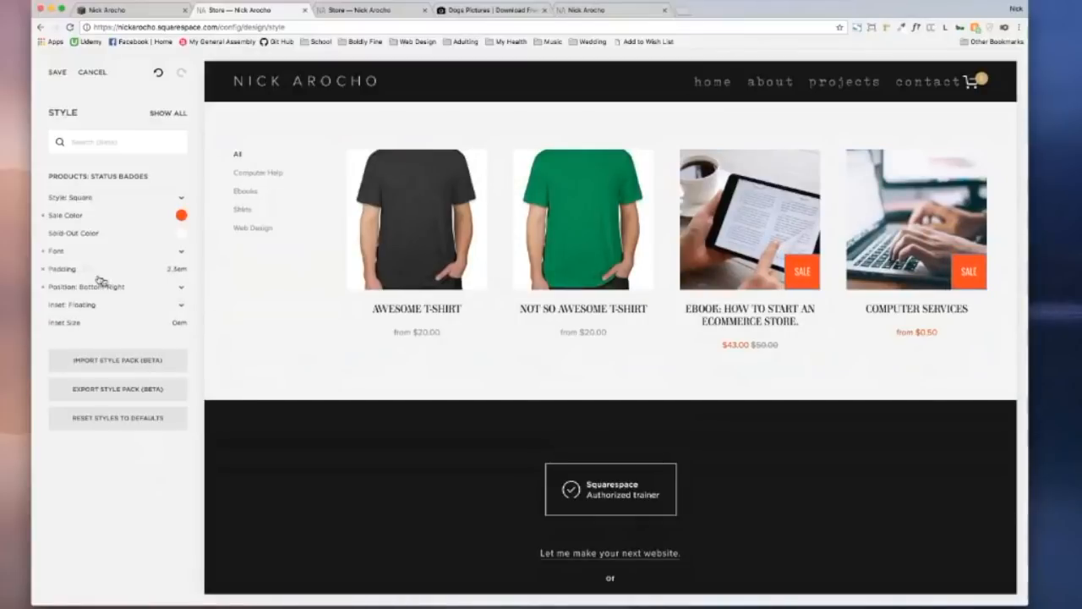
click(229, 273)
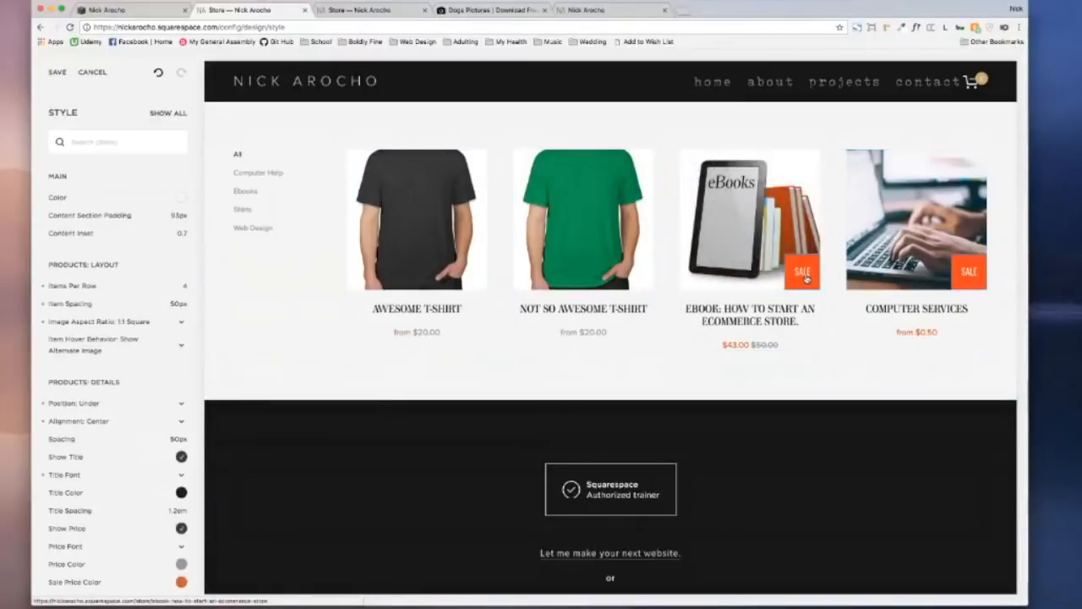
Step: Save the store style changes and open the Style Editor for the Awesome T-Shirt product page
scroll(188, 321, down, 6)
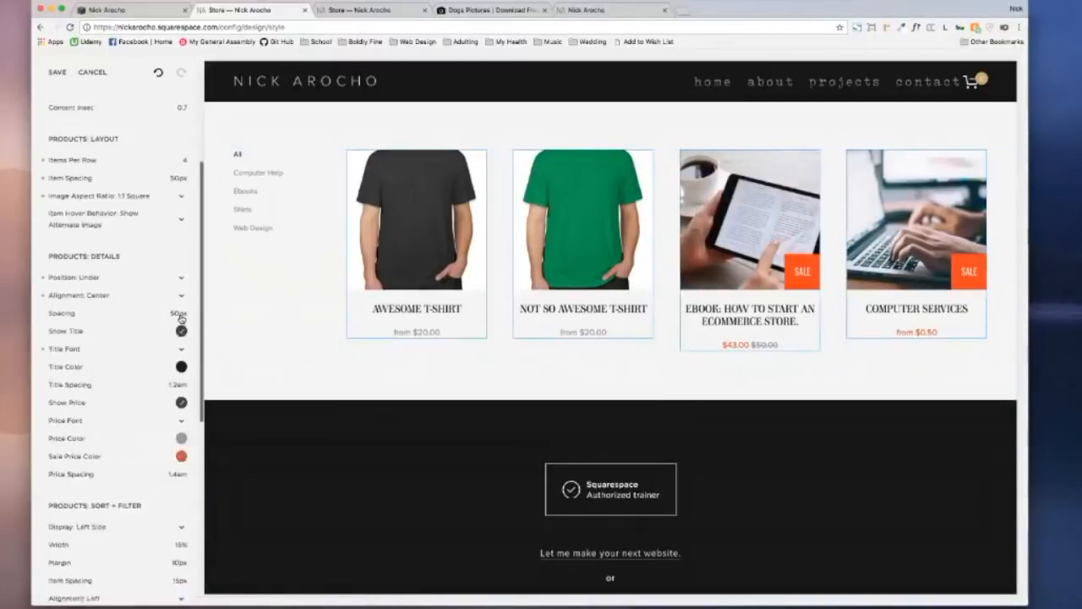
scroll(188, 321, down, 3)
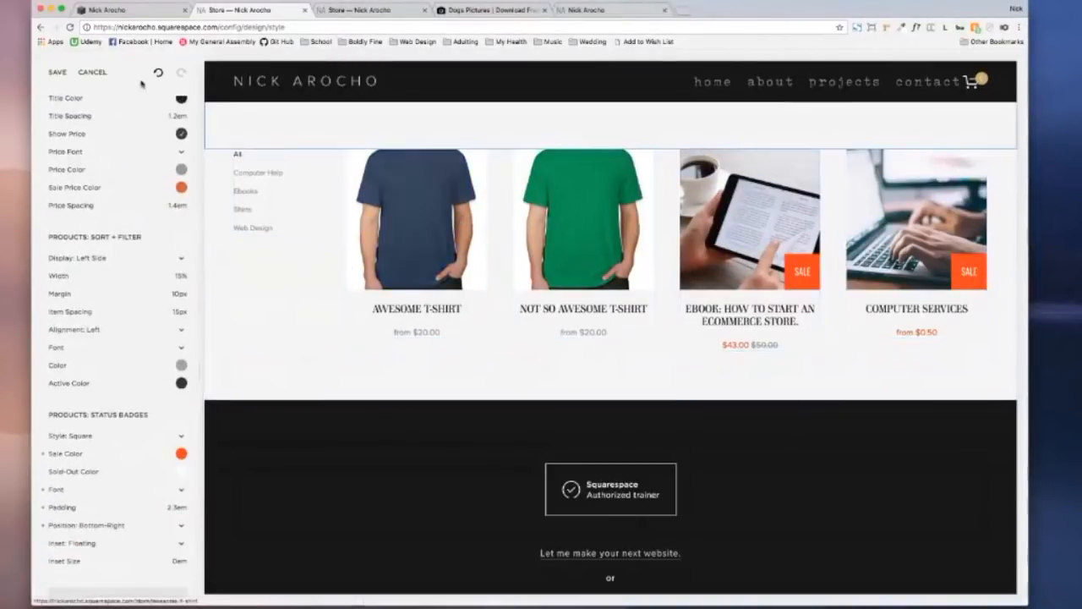
click(48, 72)
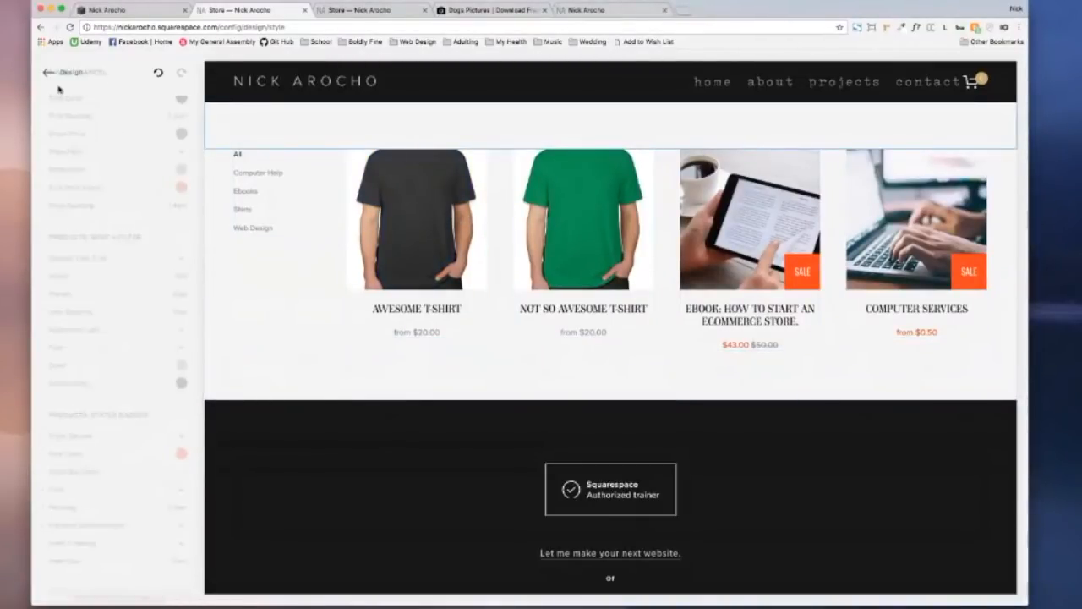
click(76, 73)
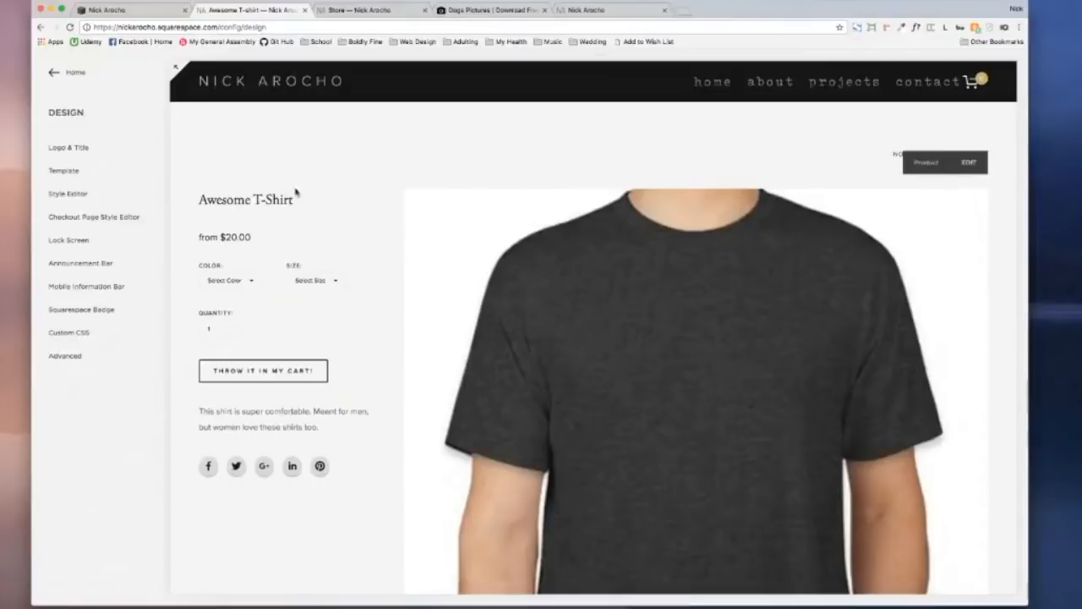
click(66, 195)
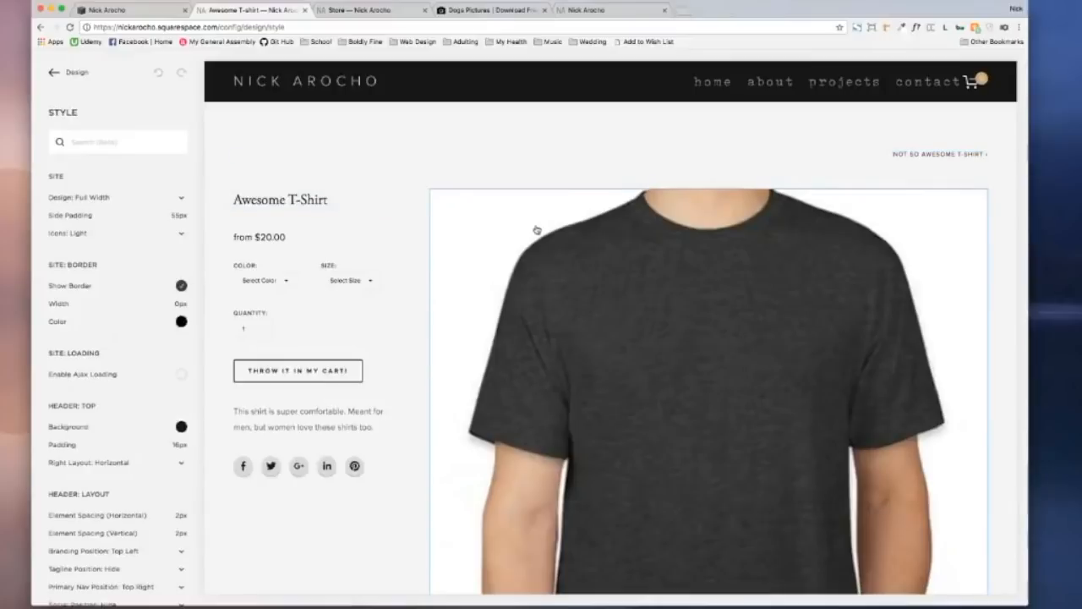
Step: Reduce the product page spacing, keep top padding at 0, and place the gallery on the left
click(572, 245)
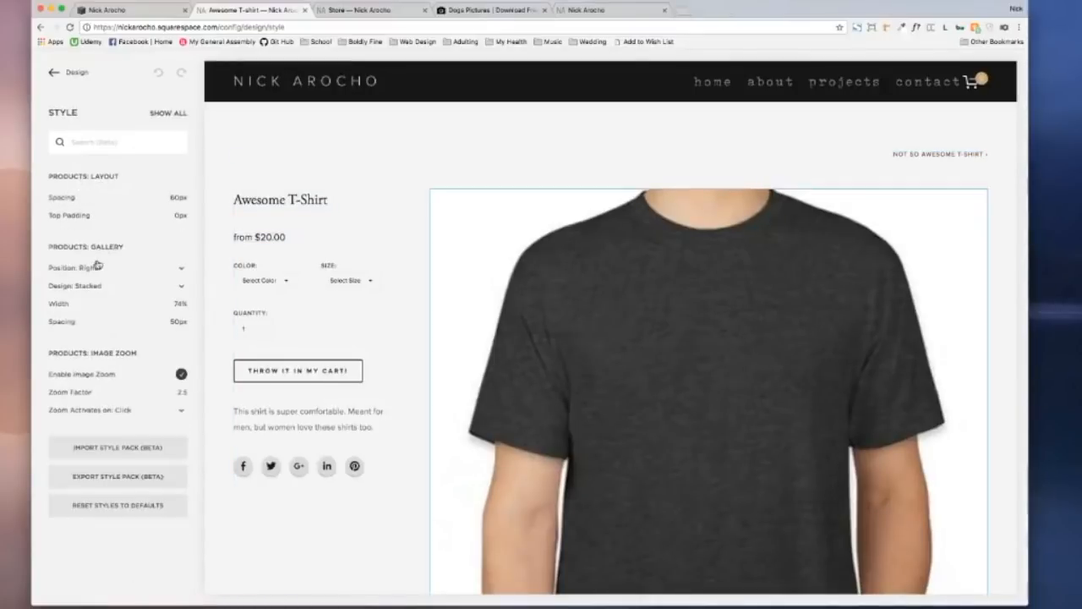
mouse_move(79, 199)
mouse_move(131, 197)
mouse_down()
mouse_move(75, 198)
mouse_move(123, 200)
mouse_up()
mouse_move(89, 219)
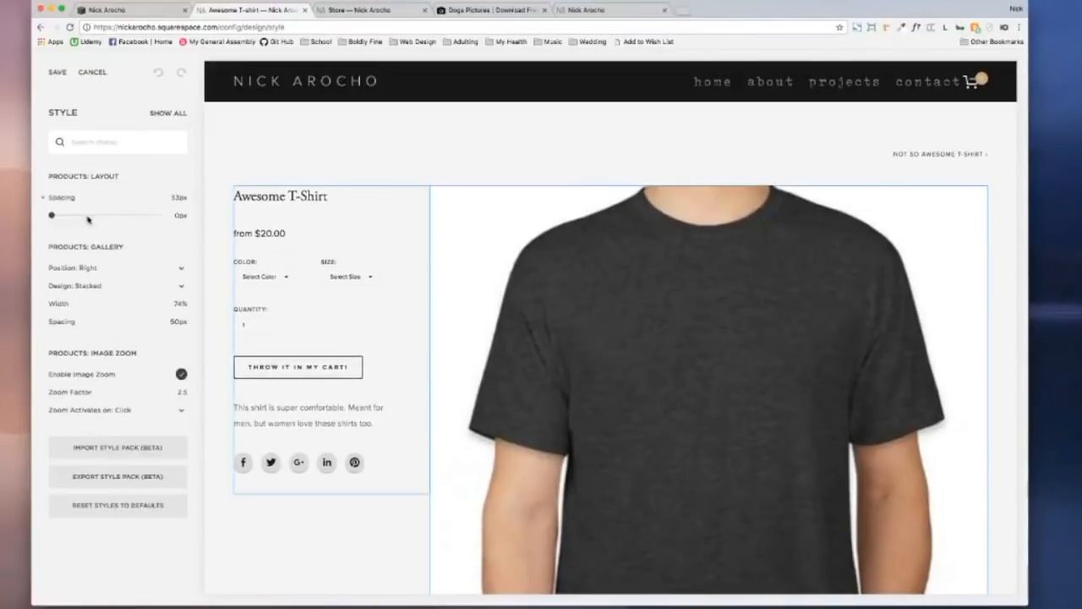
mouse_move(53, 216)
mouse_down()
mouse_move(109, 216)
mouse_move(31, 218)
mouse_move(87, 218)
mouse_move(41, 222)
mouse_move(75, 215)
mouse_move(49, 214)
mouse_up()
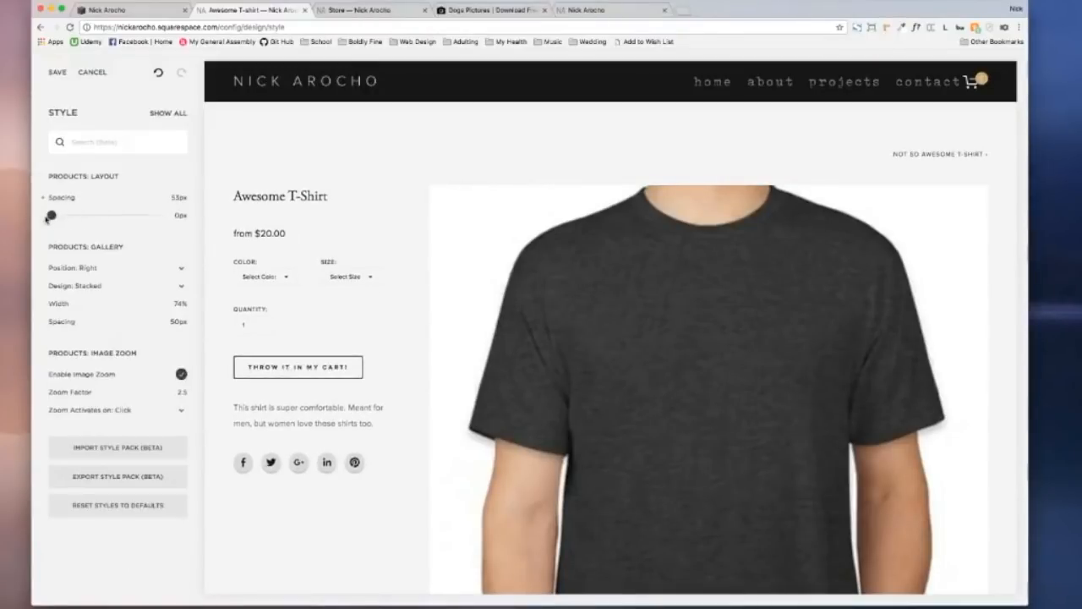
click(99, 264)
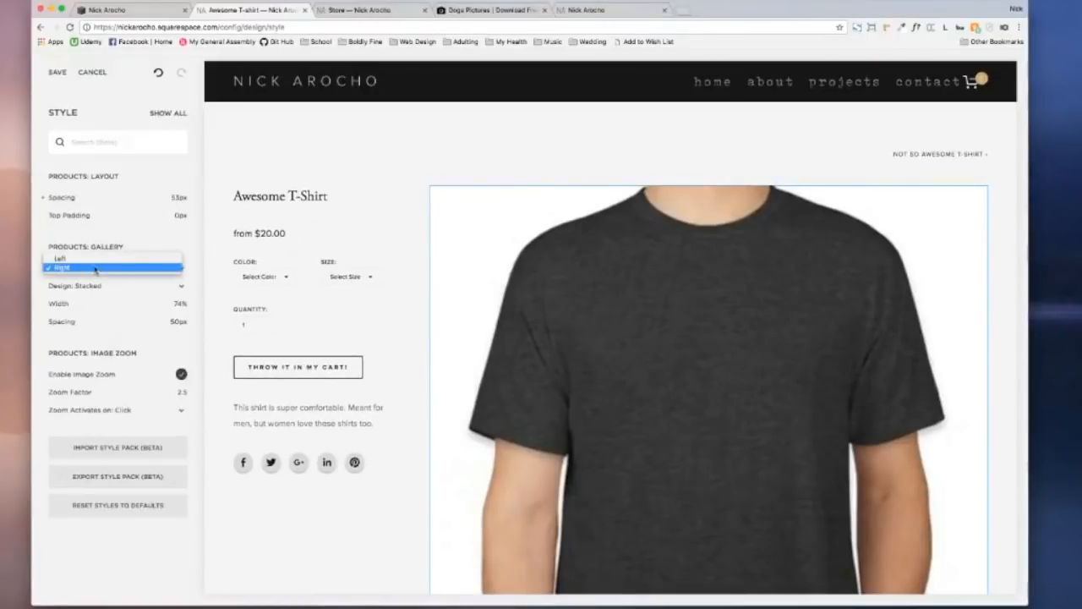
click(92, 257)
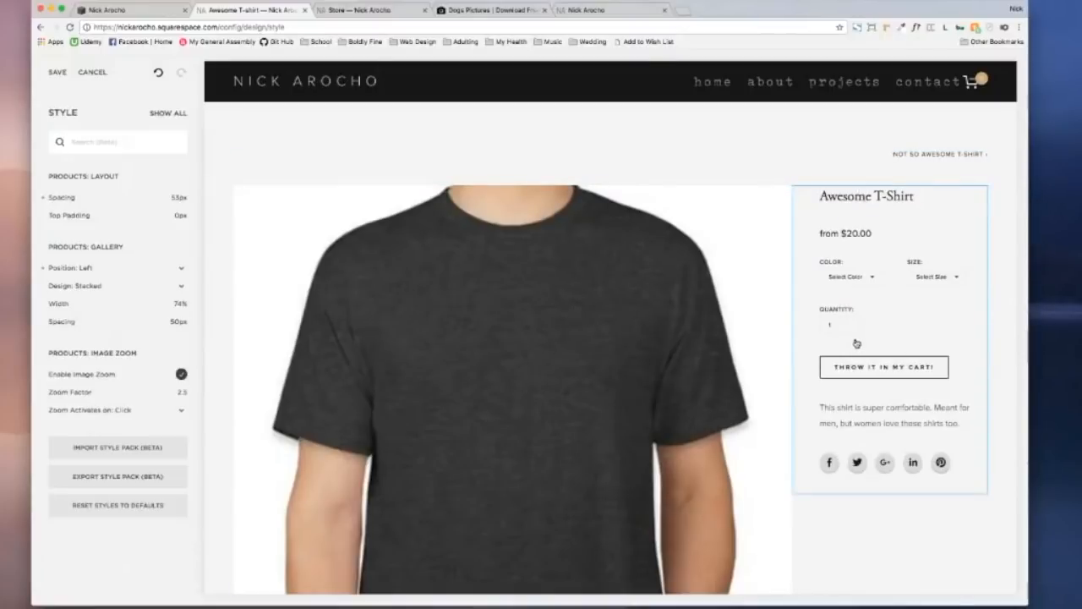
click(57, 268)
click(127, 267)
Step: Make the gallery a slideshow about 38% wide with 1:1 square images
click(104, 285)
click(100, 276)
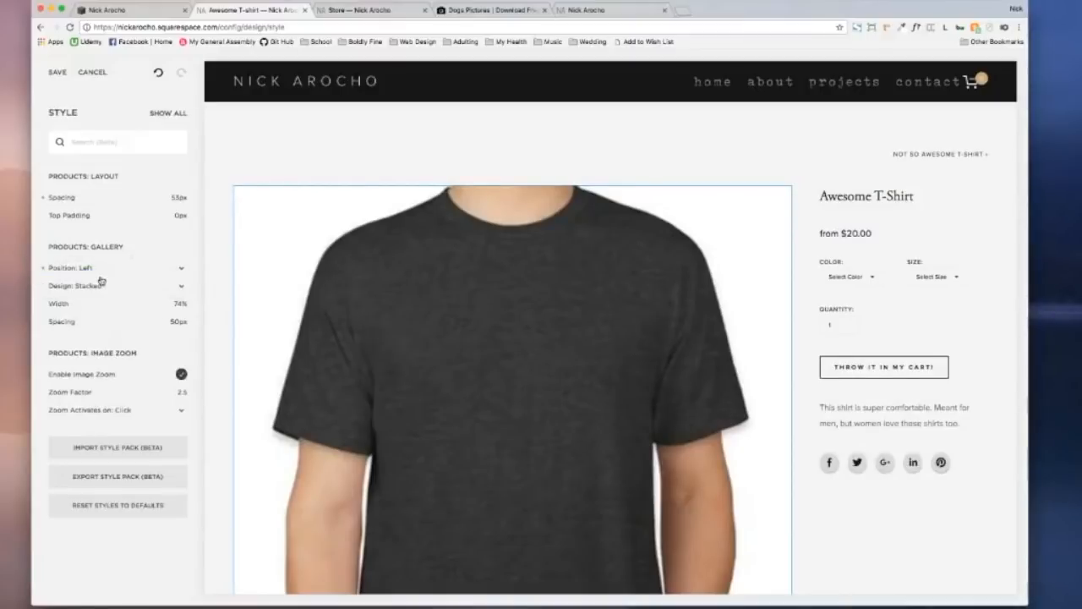
mouse_move(88, 310)
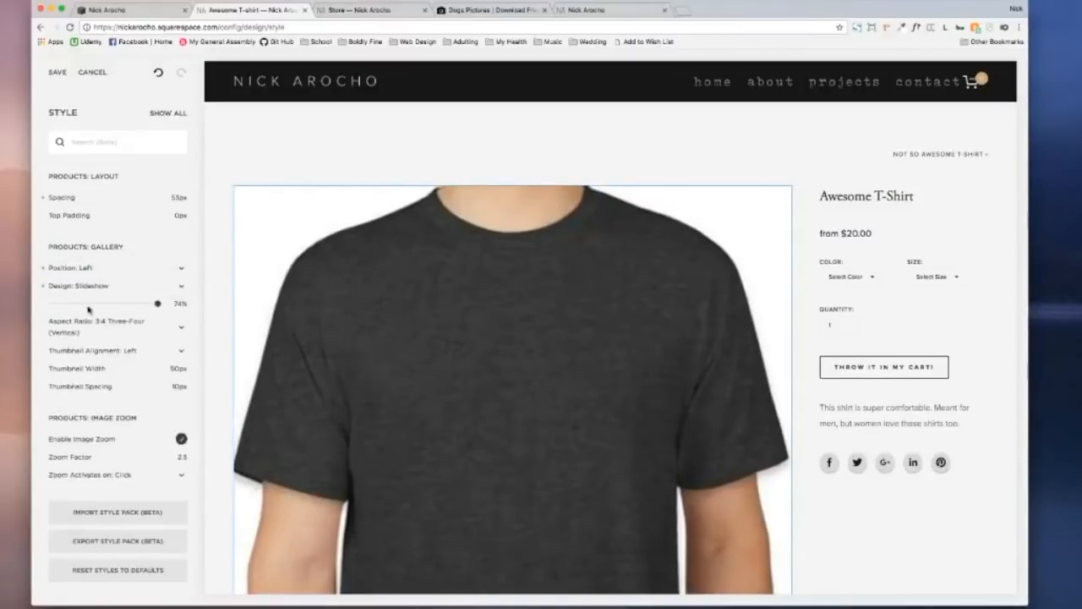
click(110, 286)
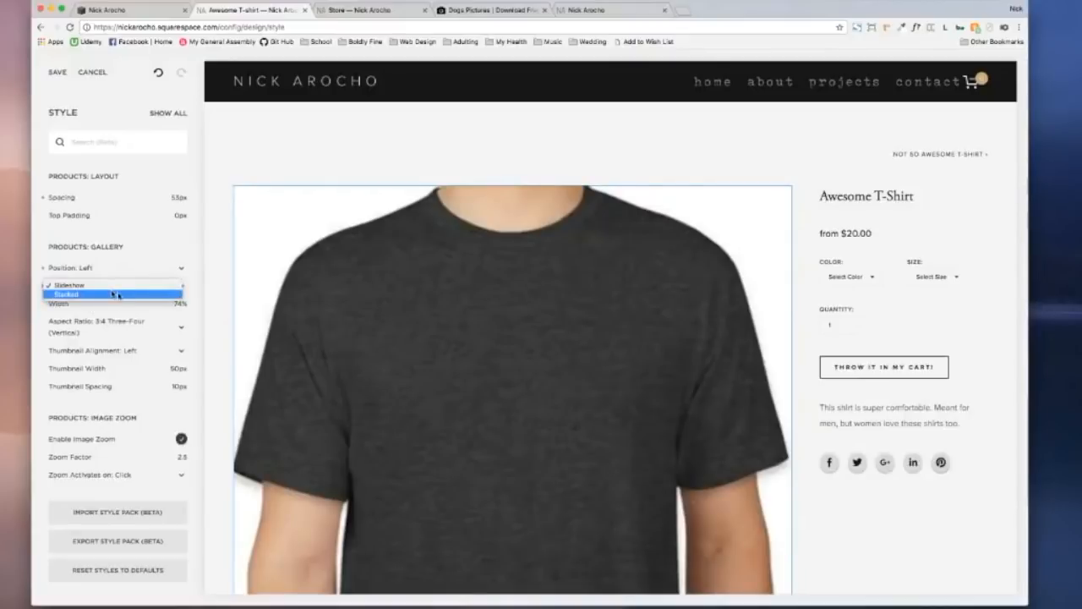
click(116, 294)
click(105, 284)
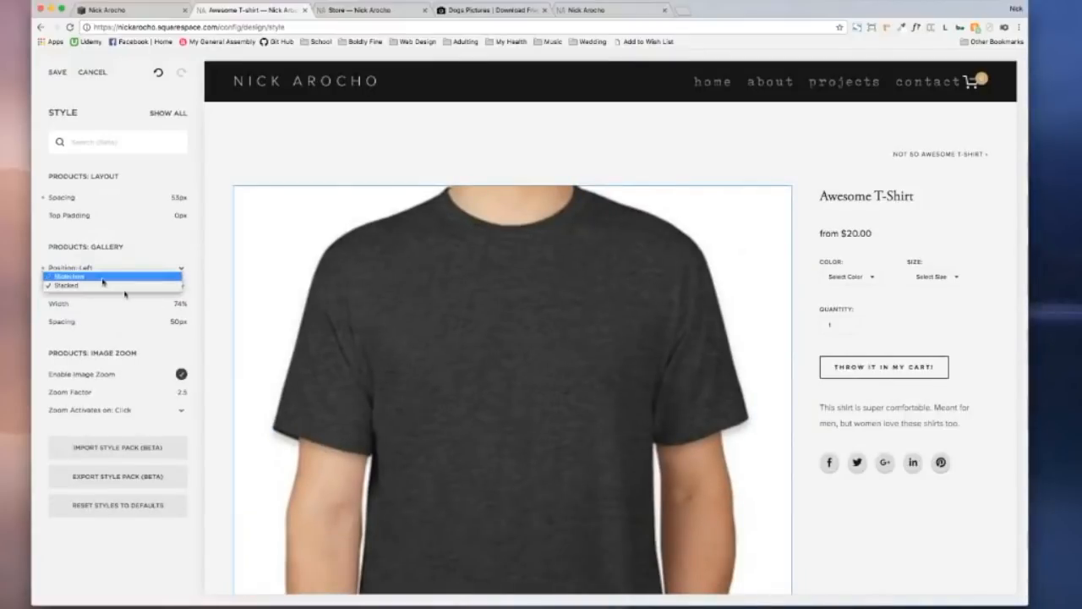
click(102, 278)
drag(146, 303, 51, 304)
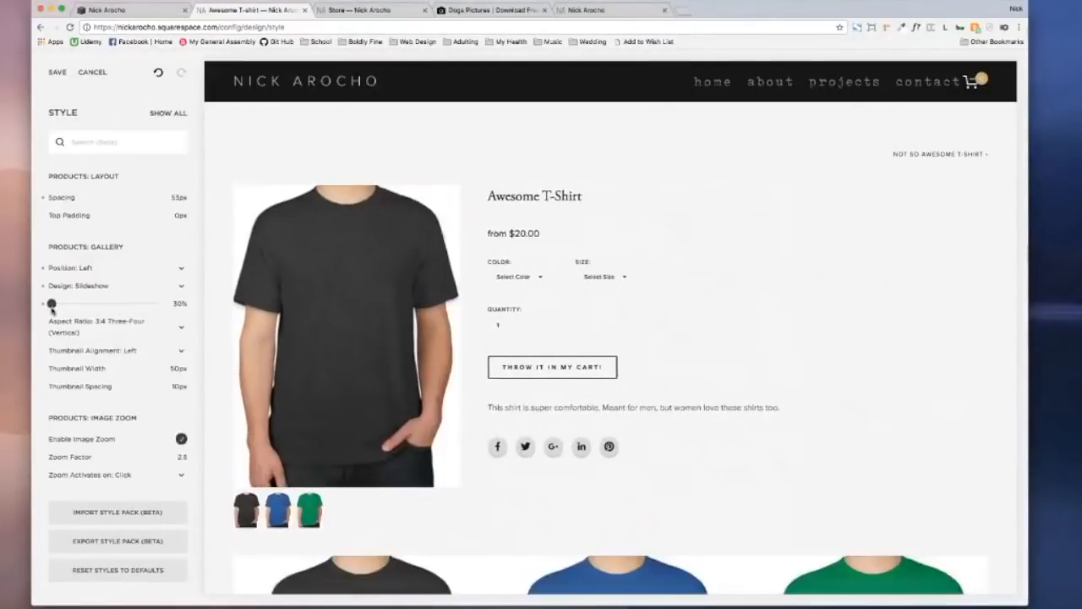
click(84, 324)
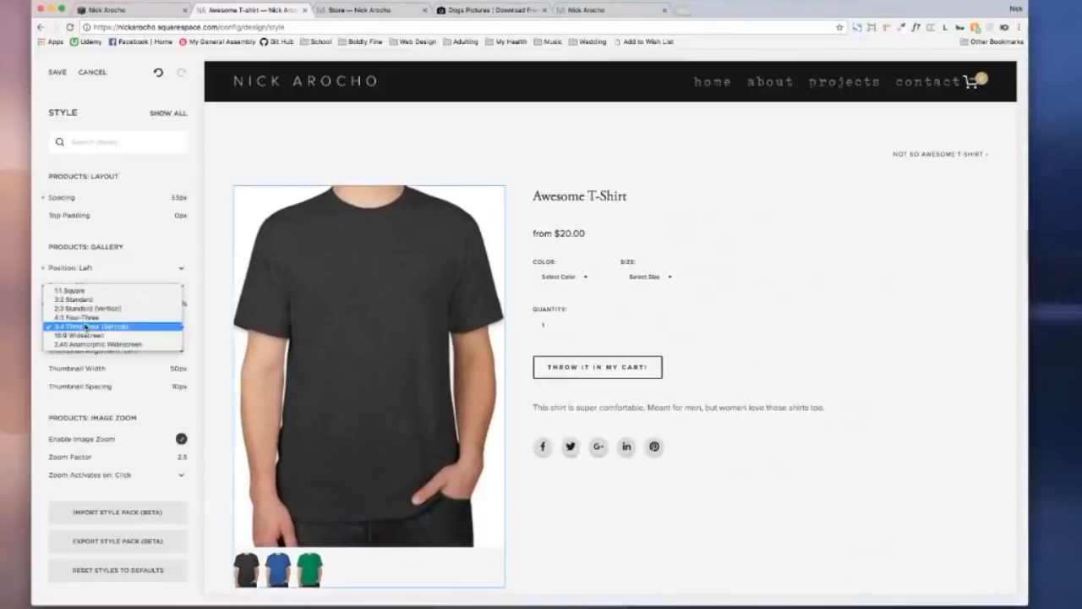
click(82, 291)
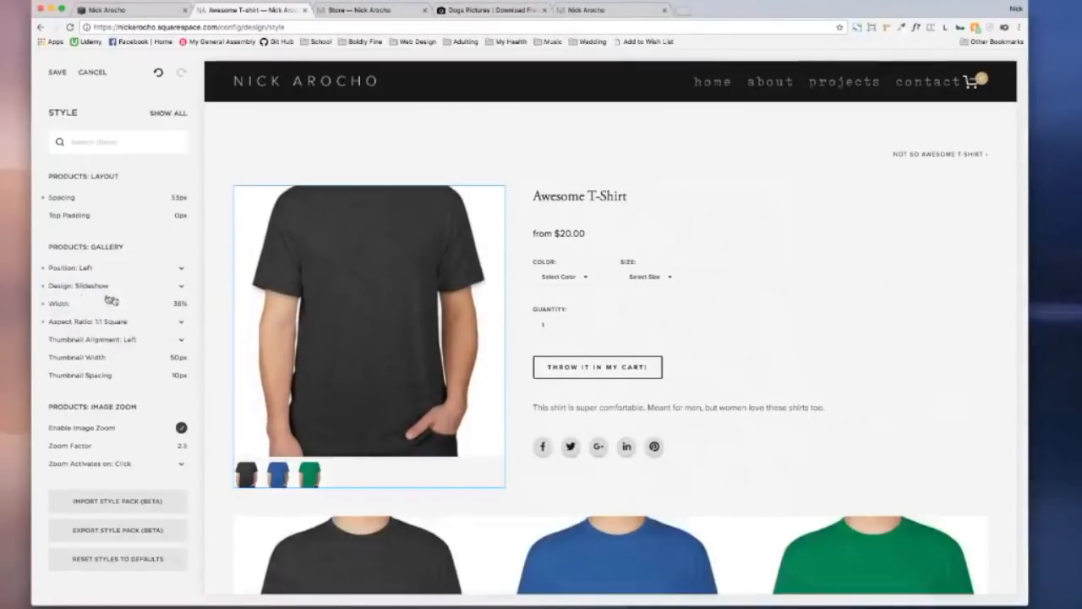
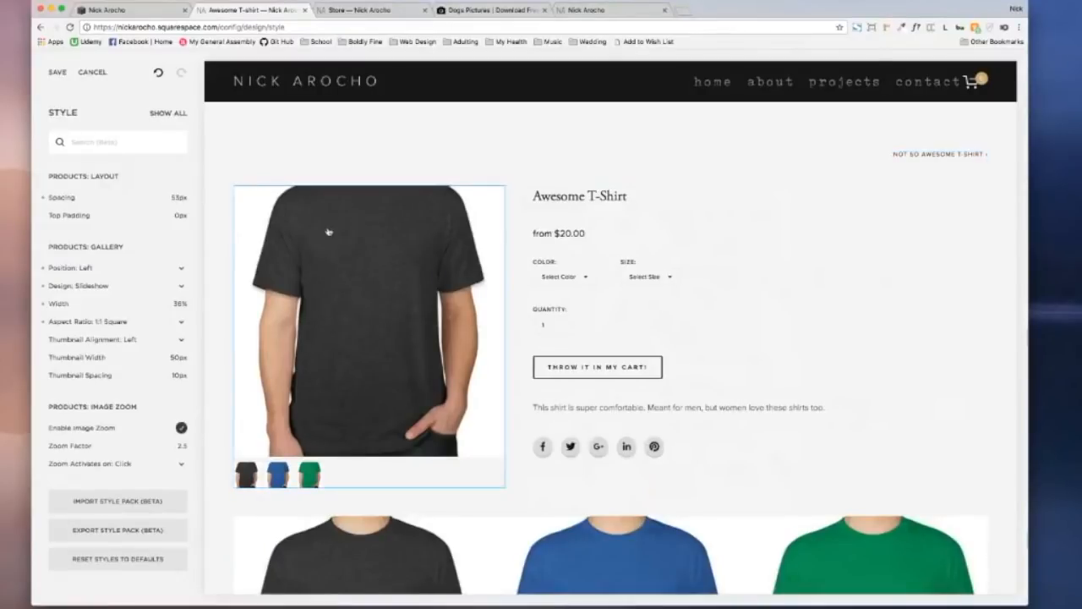
Step: Give the gallery 2:3 Standard (Vertical) images and set the image zoom factor to 3
click(102, 328)
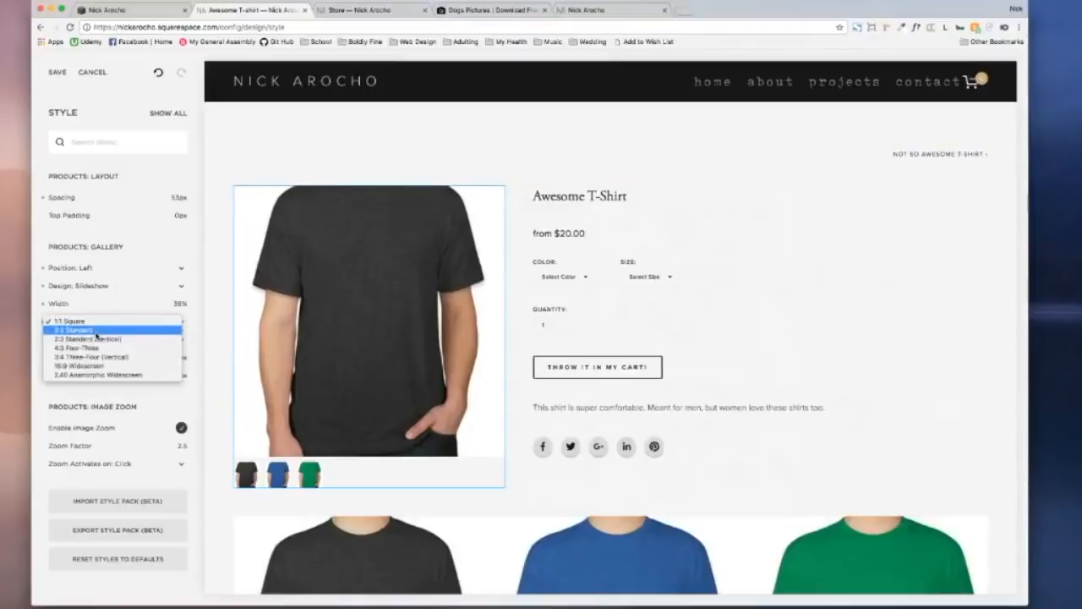
click(97, 338)
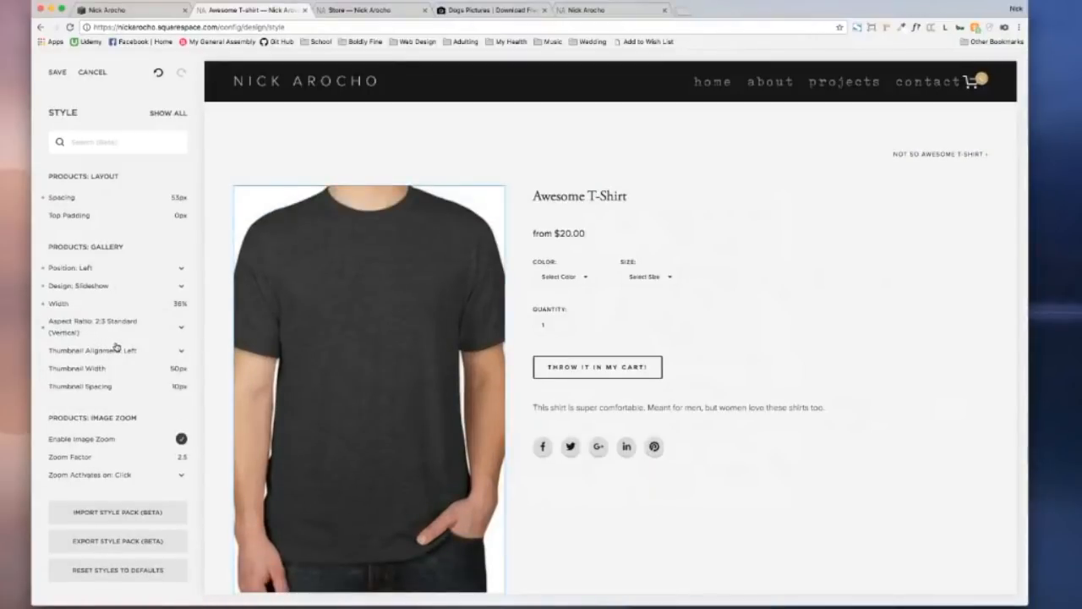
click(181, 439)
Step: Open the ebook's product page on the live store
mouse_move(89, 459)
click(378, 12)
click(452, 197)
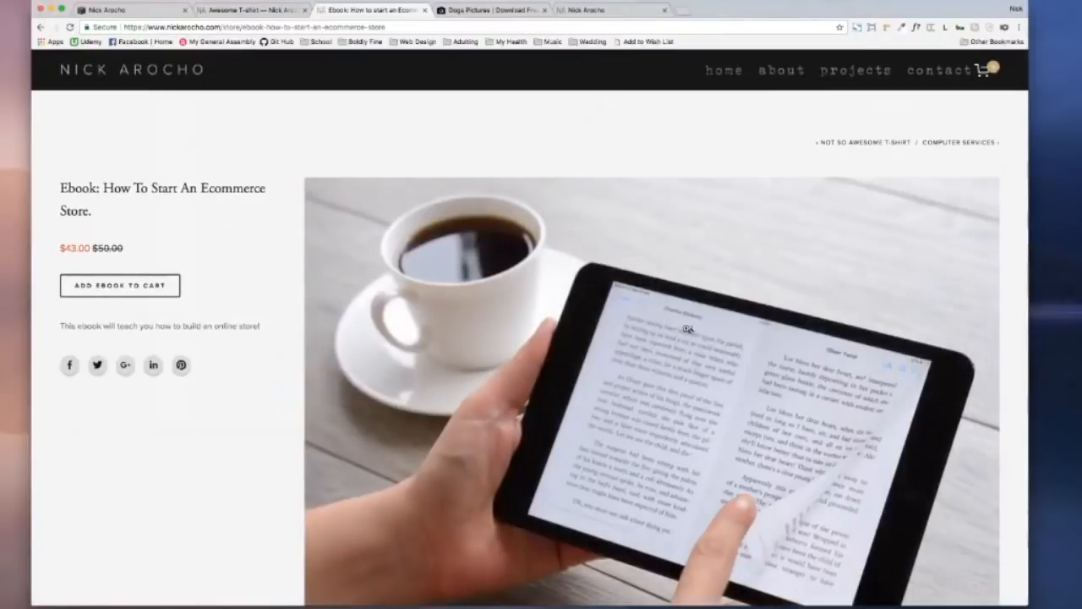
Step: Test image zoom on the ebook photo, then return to the Awesome T-Shirt style settings
click(666, 265)
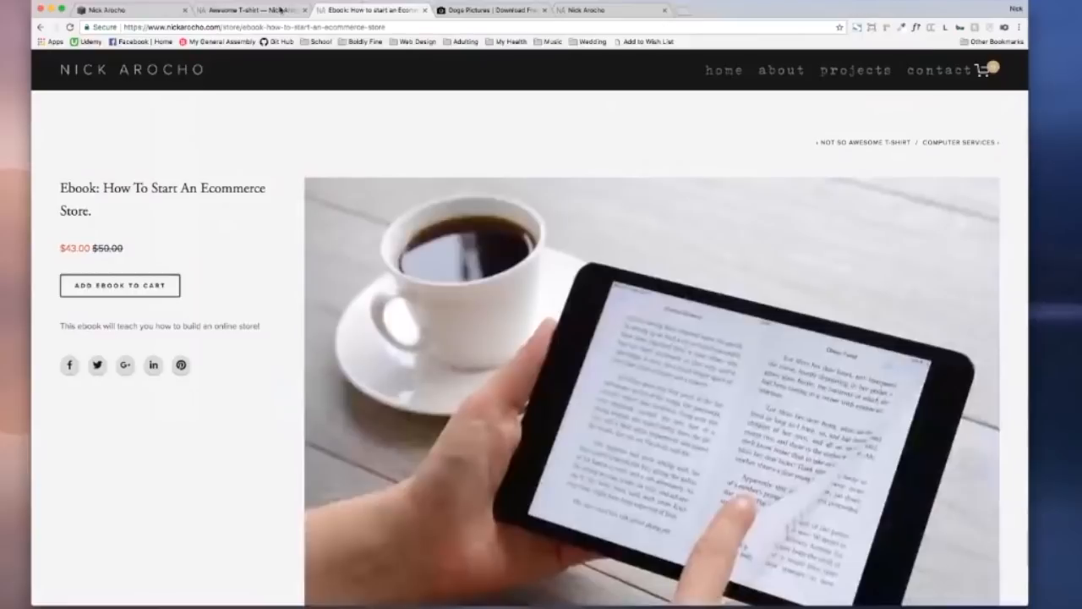
click(280, 11)
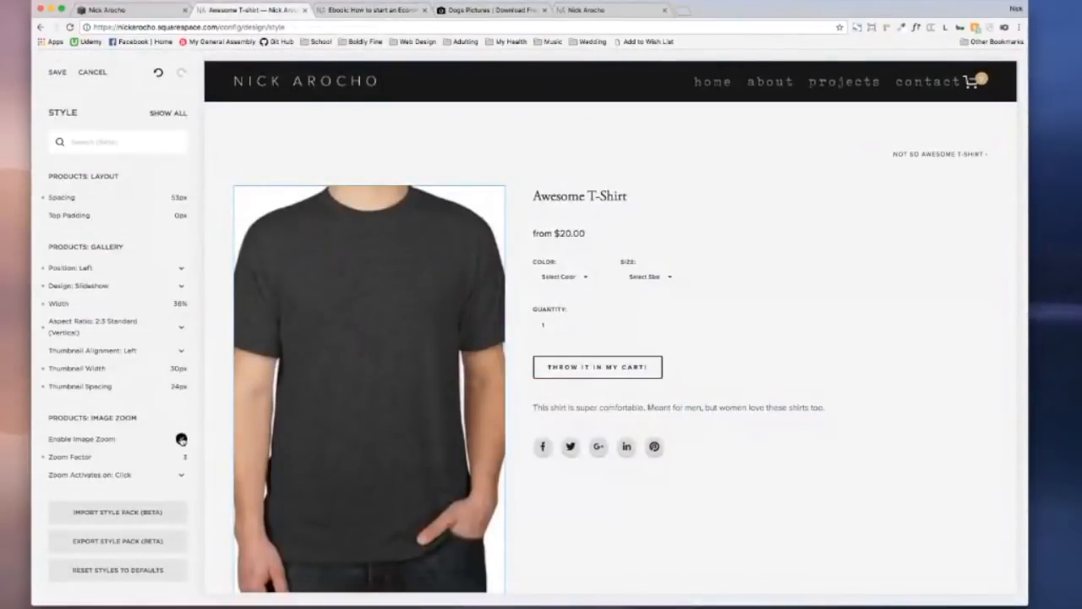
Step: Lower the zoom factor to 2.5 and make image zoom activate on Hover
mouse_move(140, 458)
drag(105, 457, 167, 458)
click(104, 476)
click(100, 466)
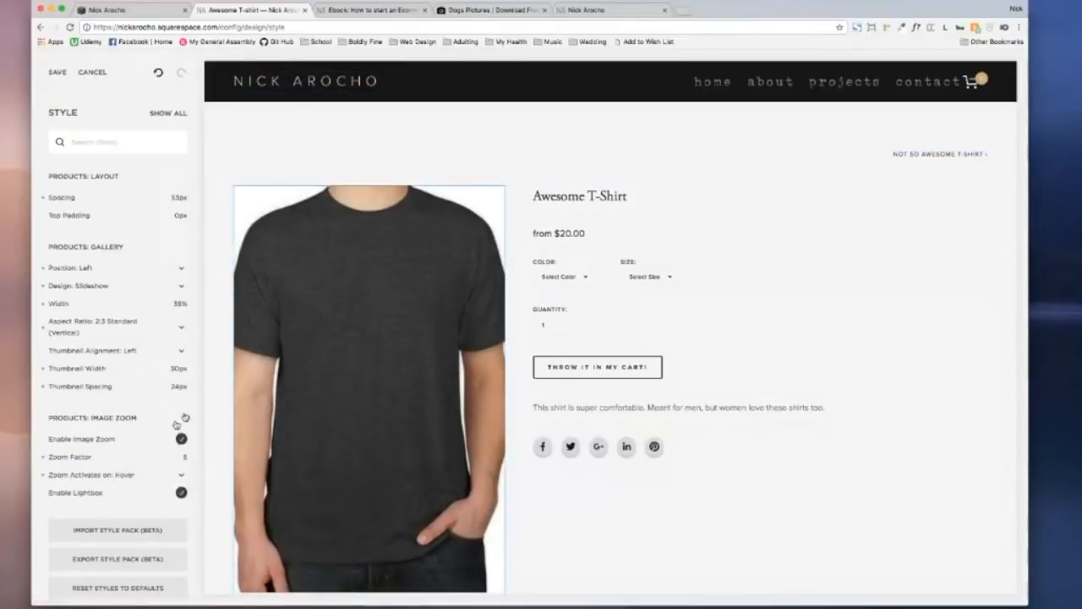
Step: Reduce the zoom factor further to 1.5 and review the gallery settings
mouse_move(392, 333)
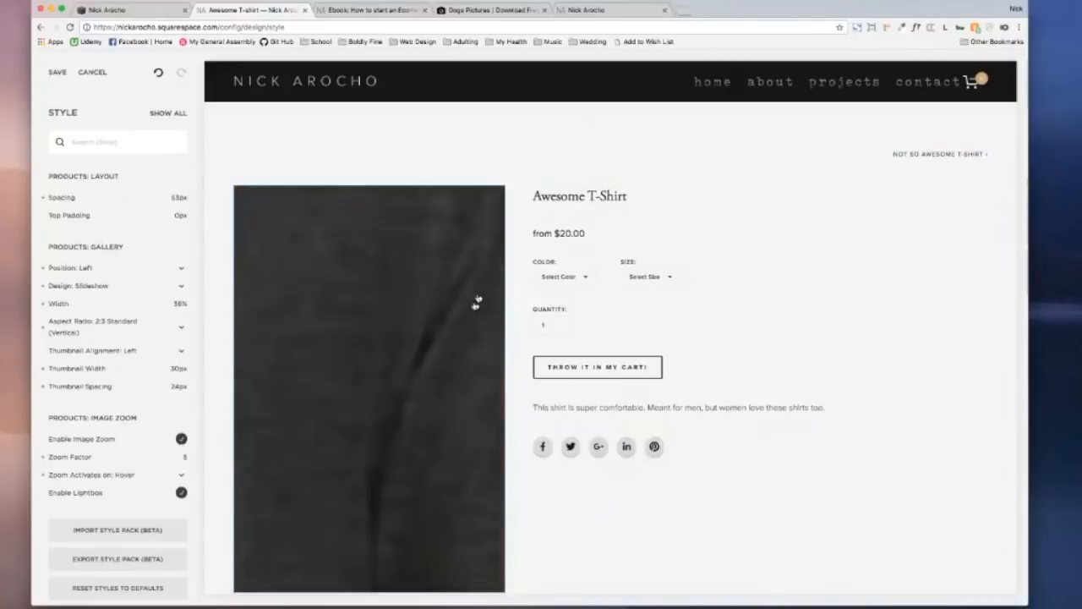
mouse_move(104, 459)
drag(158, 457, 75, 458)
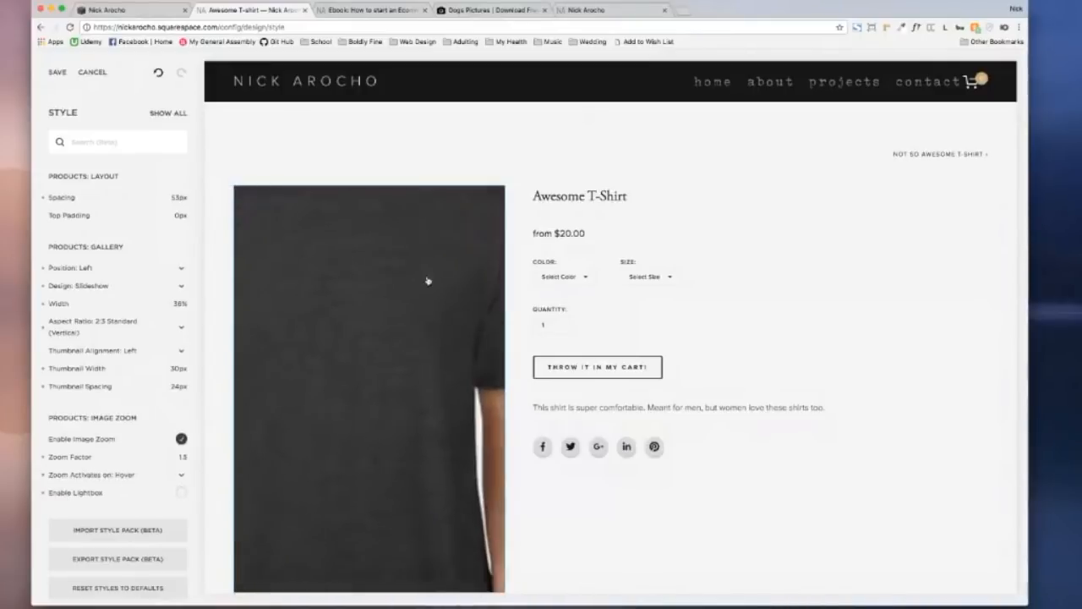
click(111, 217)
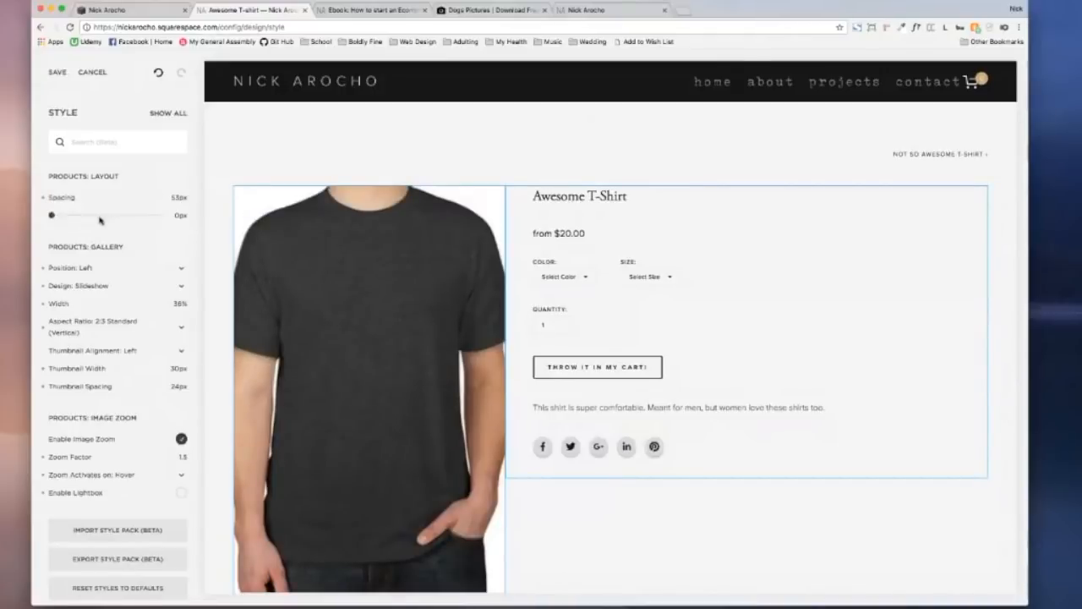
scroll(507, 281, down, 5)
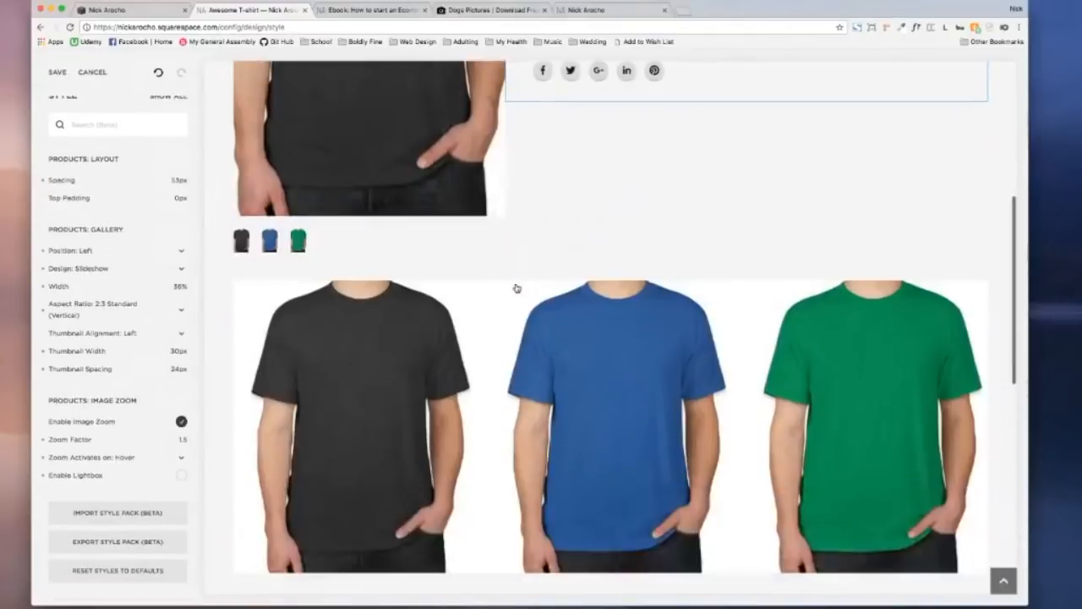
scroll(516, 288, down, 2)
scroll(514, 287, up, 5)
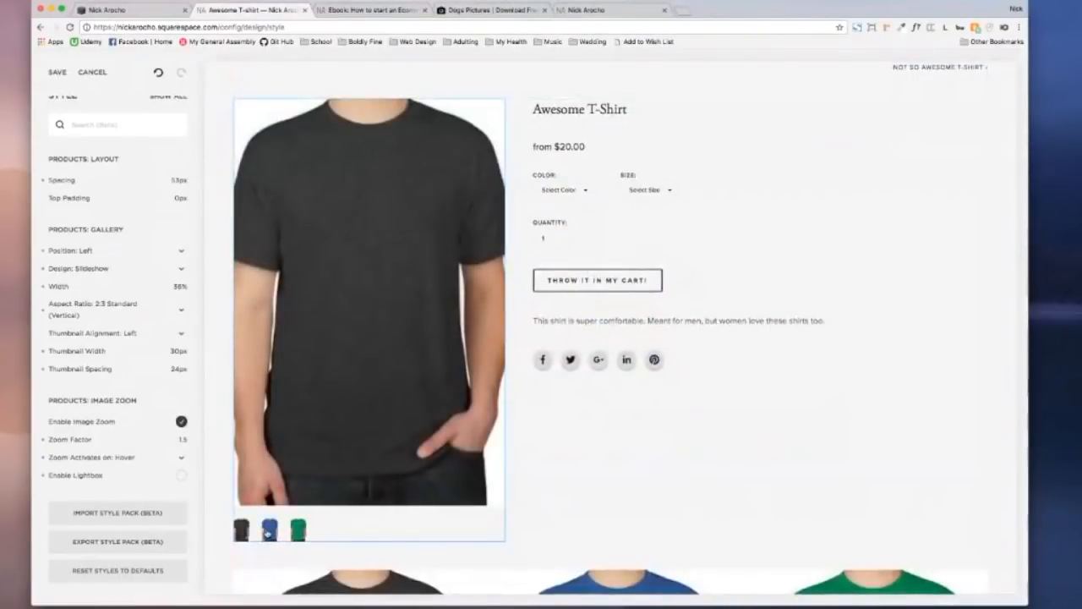
Step: Preview the product gallery with the Stacked design
click(108, 271)
click(127, 286)
scroll(324, 282, down, 5)
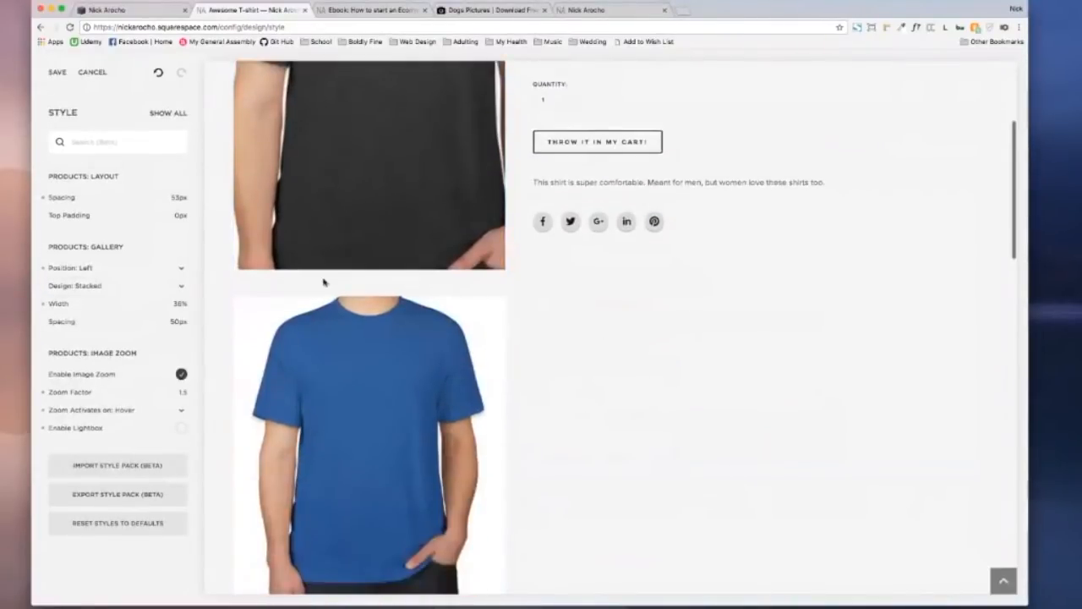
scroll(321, 287, down, 3)
scroll(320, 289, up, 10)
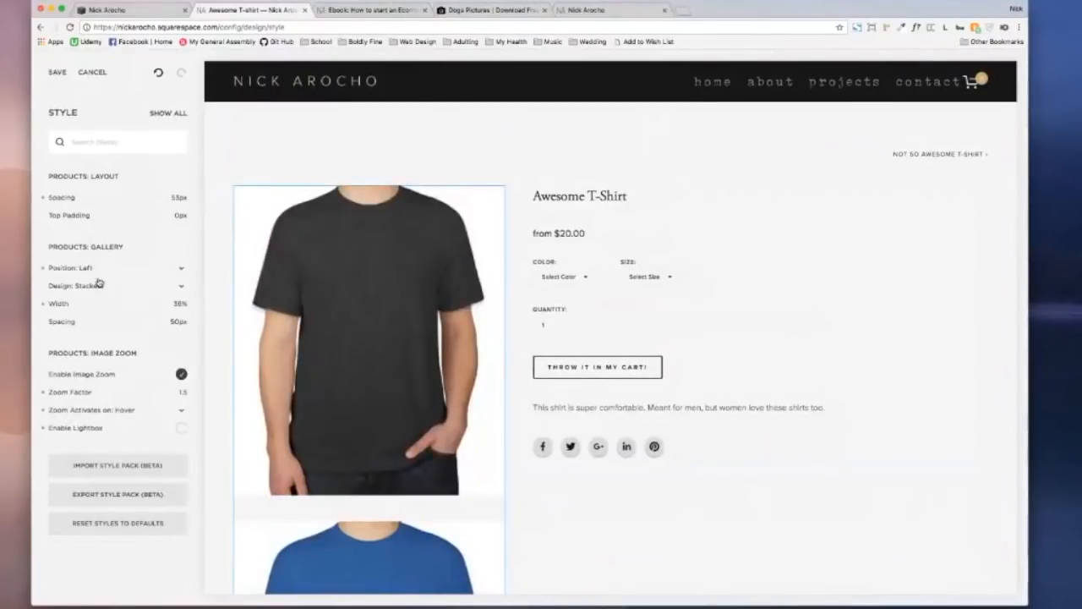
Step: Restore the Slideshow gallery design, save the style changes, and return to Design
click(93, 284)
click(93, 275)
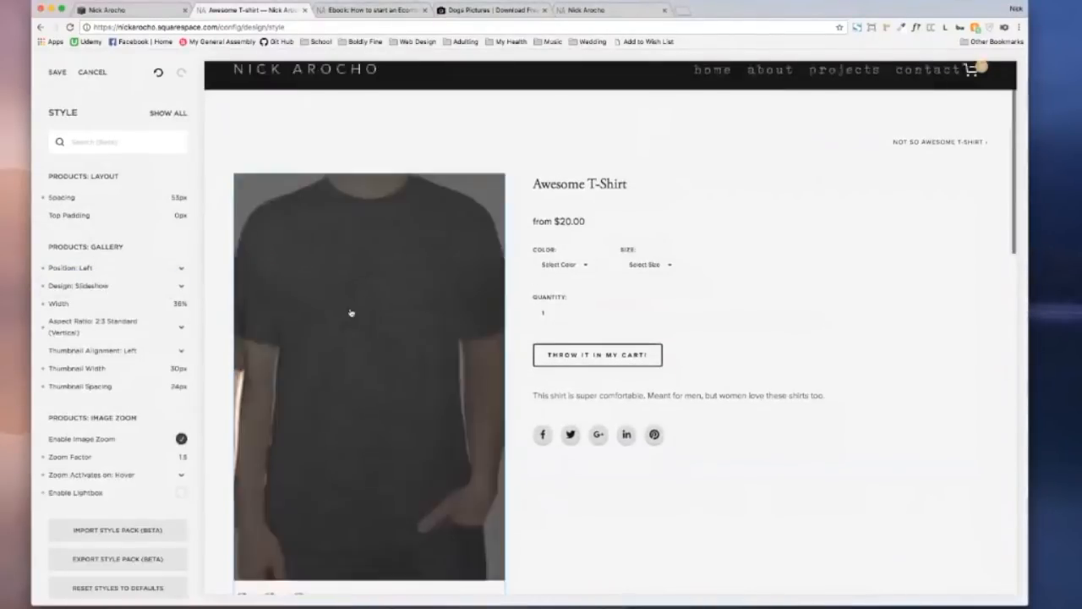
scroll(350, 314, down, 4)
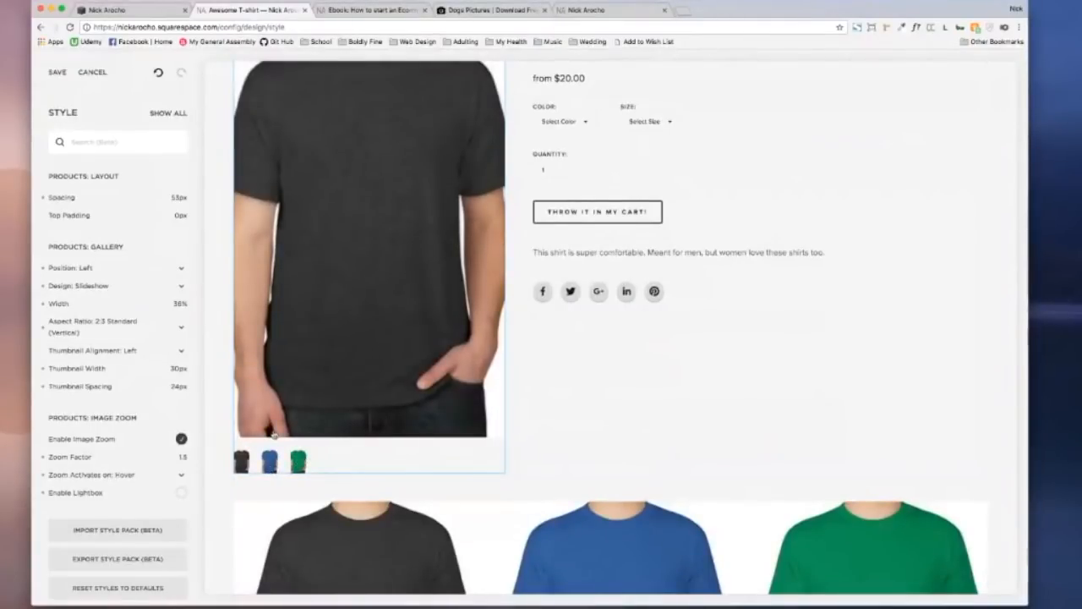
click(57, 73)
click(54, 73)
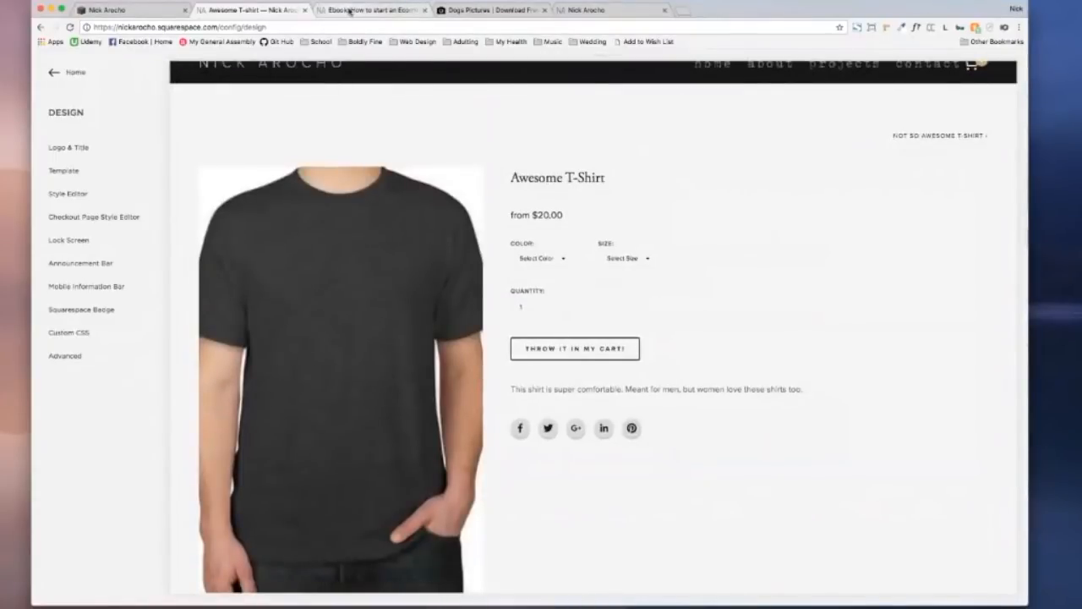
Step: Glance at the ebook page, then open the Style Editor for the Awesome T-Shirt page
click(349, 10)
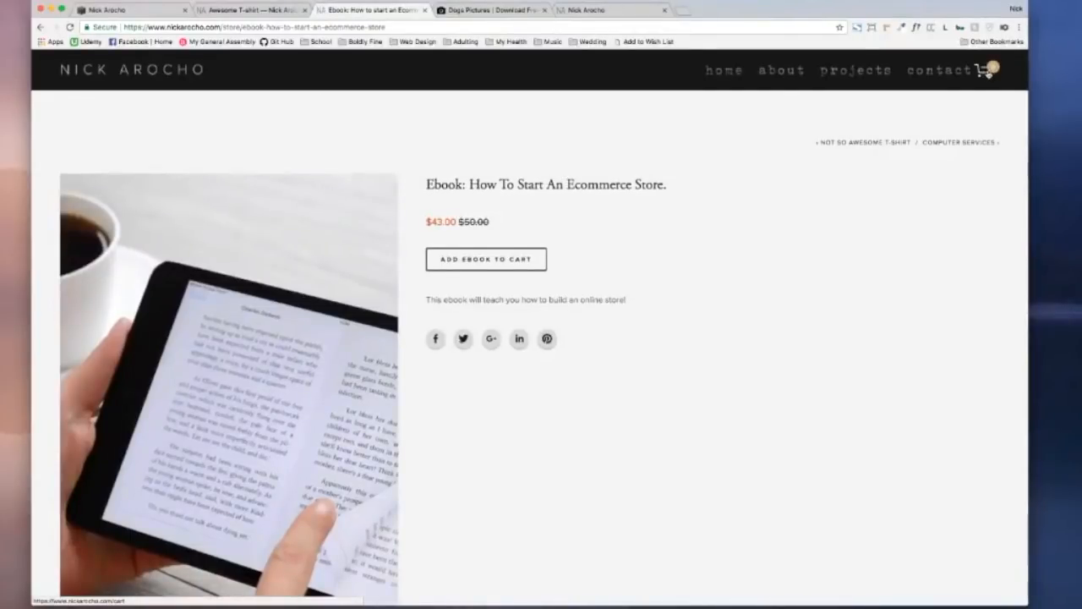
click(256, 14)
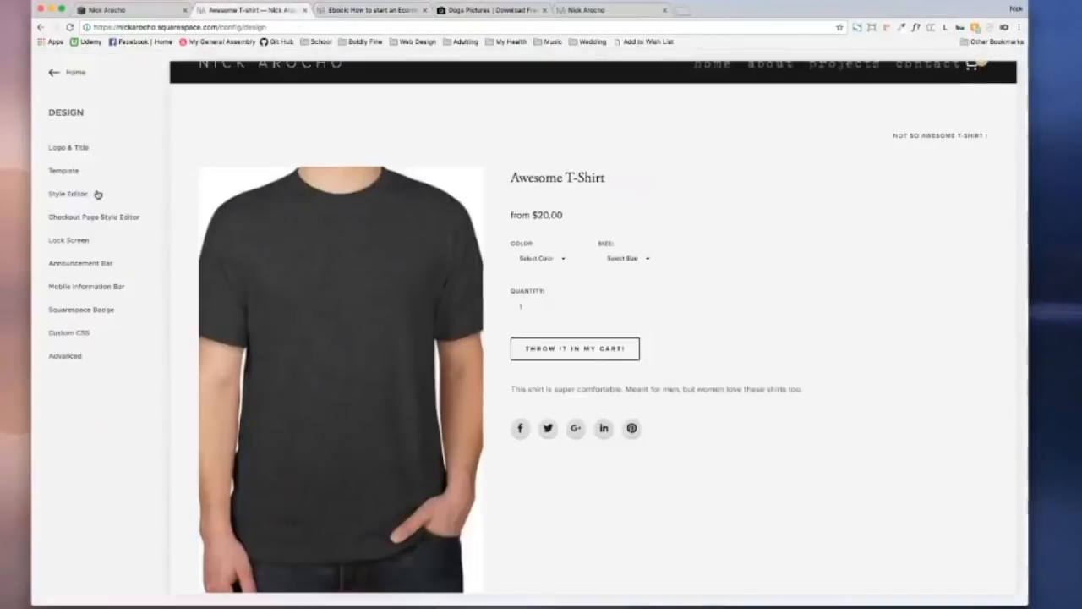
click(91, 198)
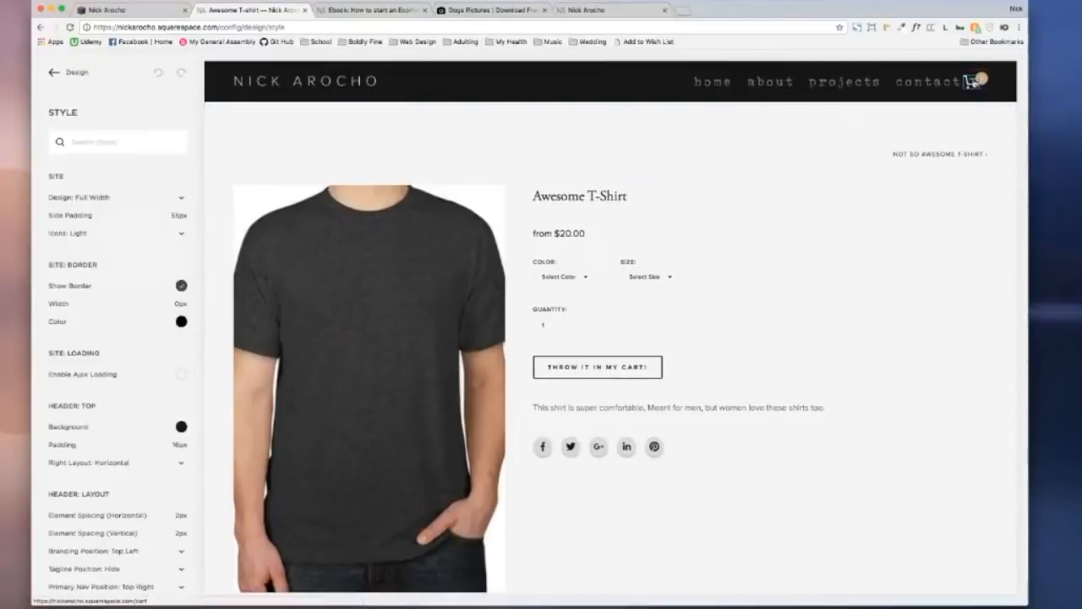
Step: Show only the header cart settings and preview the text, bag and cart icon styles
click(980, 84)
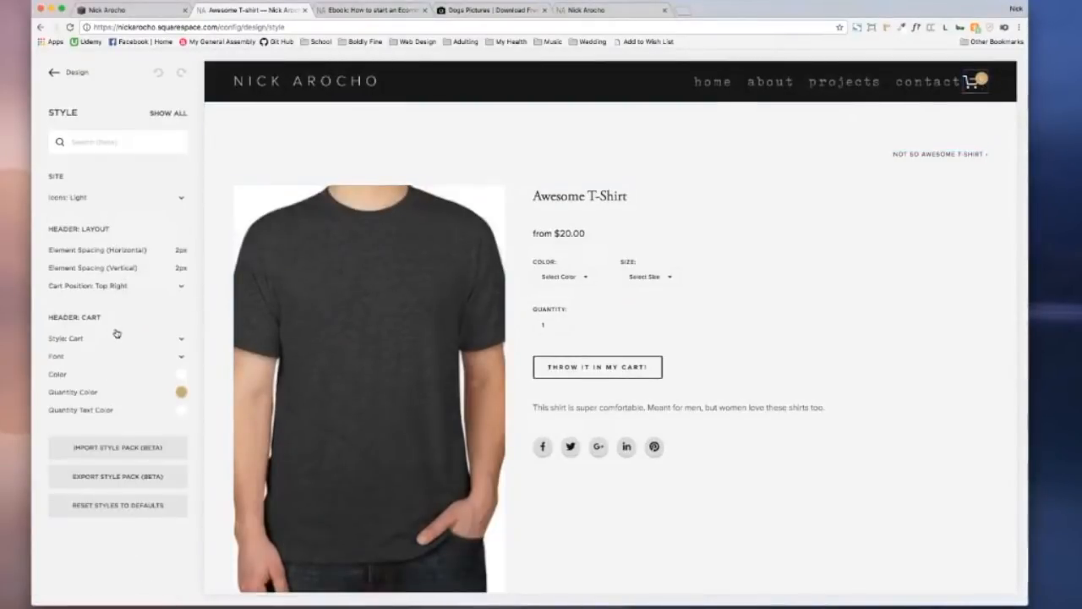
click(81, 342)
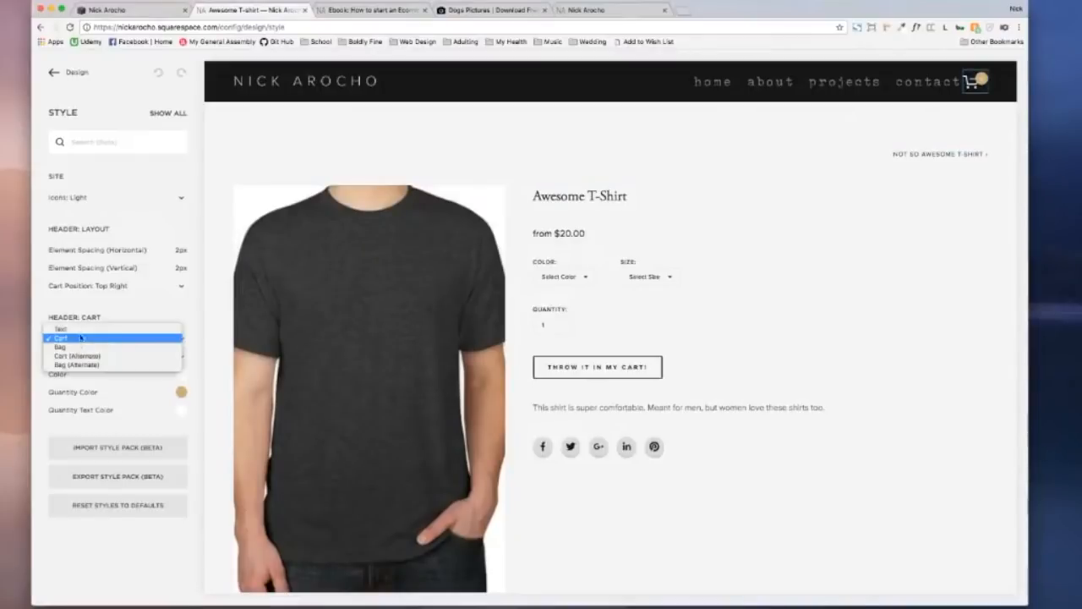
click(80, 331)
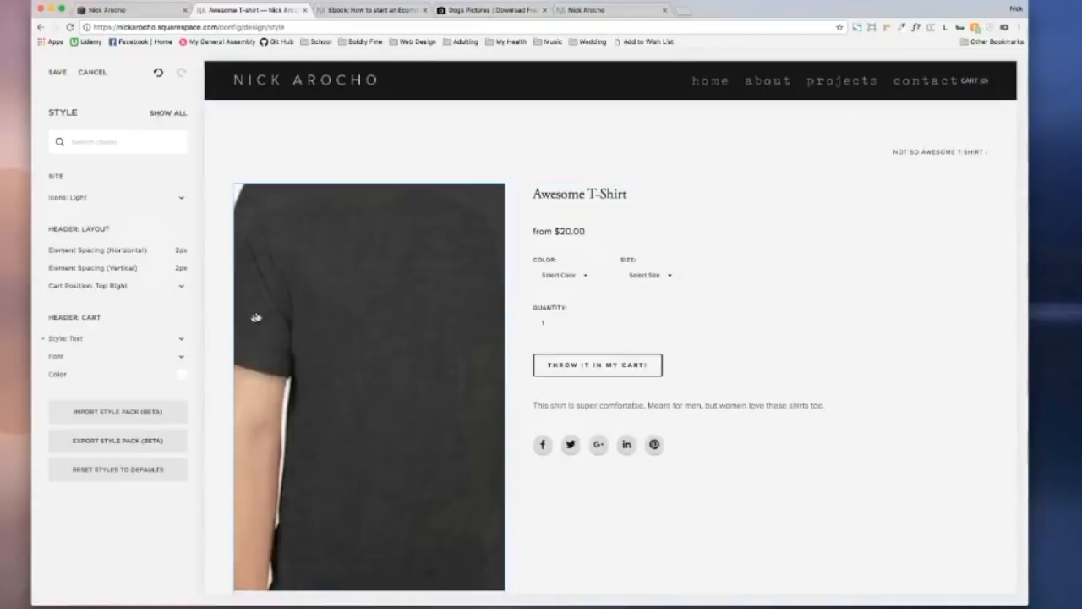
click(66, 339)
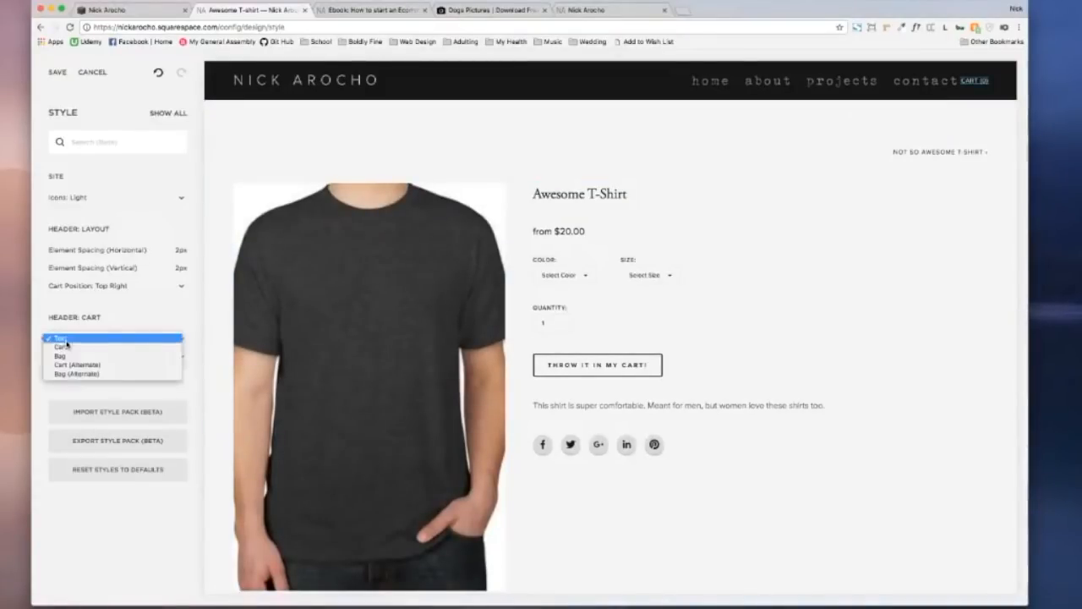
click(72, 357)
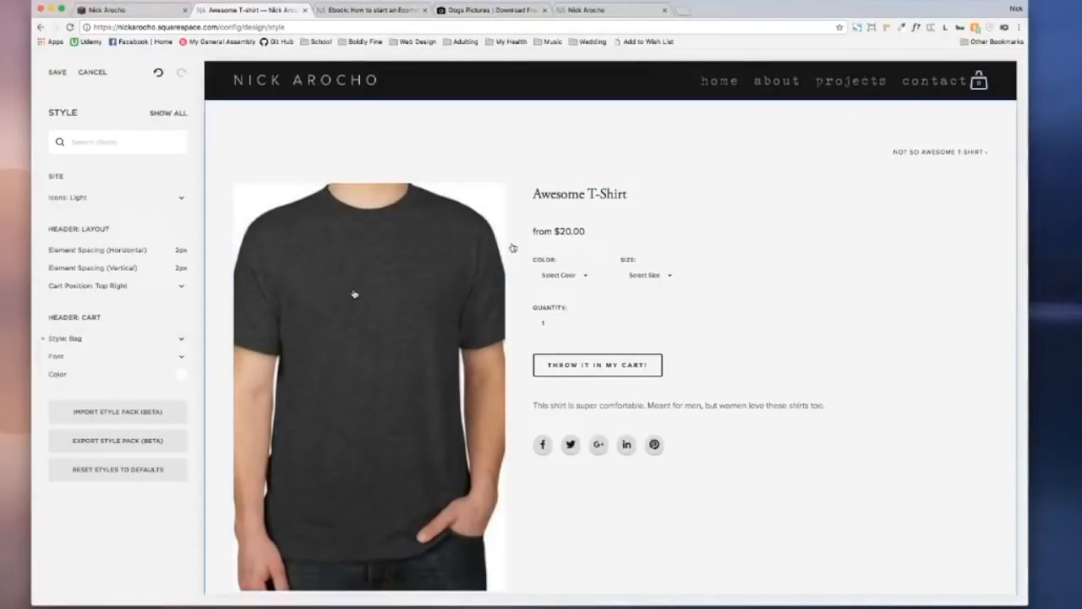
click(138, 342)
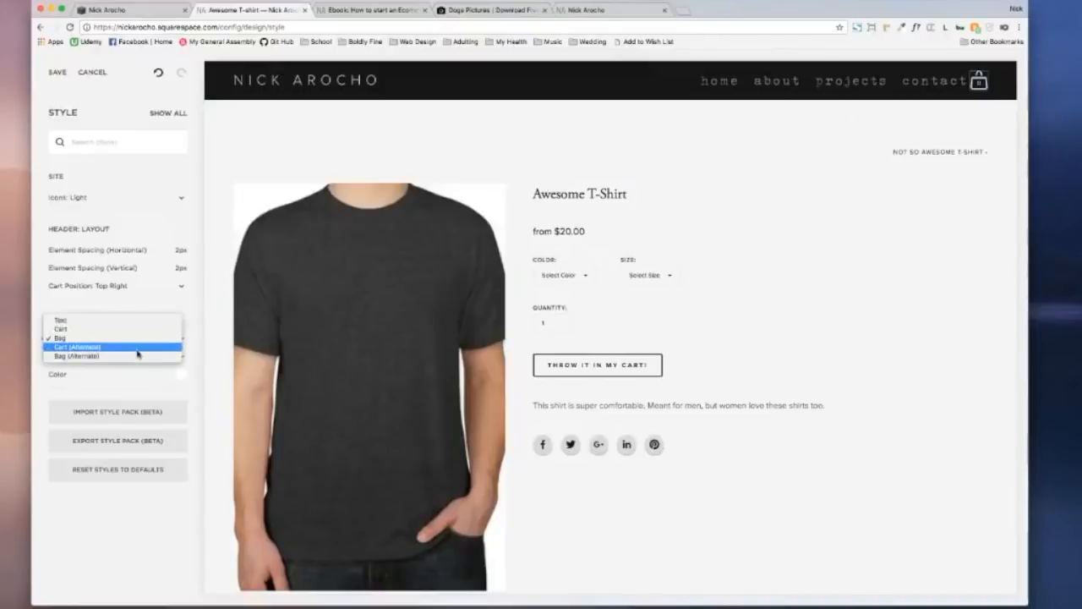
click(131, 329)
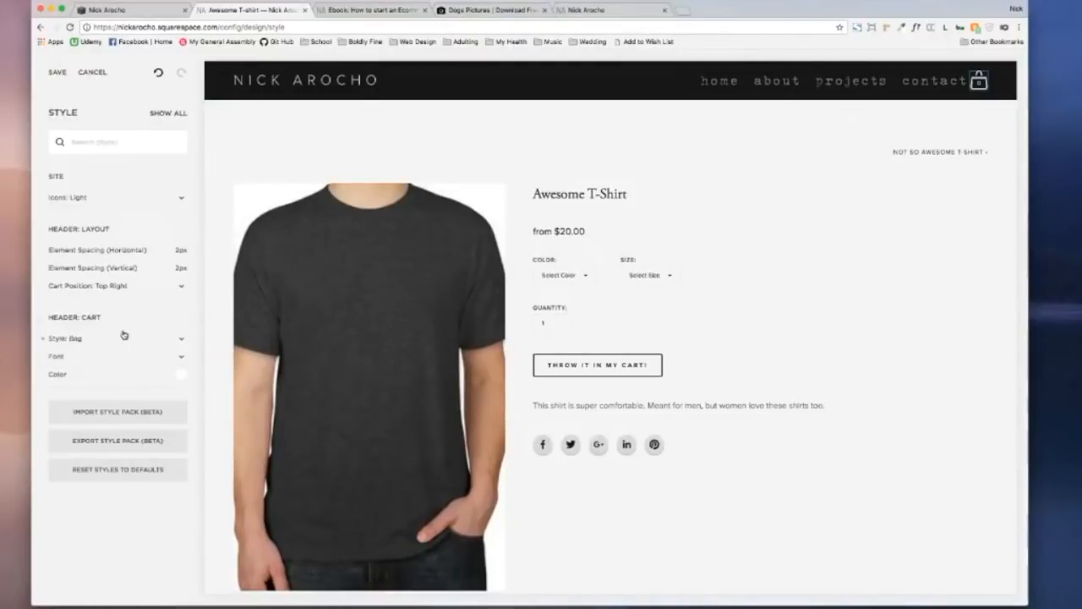
Step: Try Cart (Alternate) and Bag (Alternate), then set the cart style back to Cart
click(108, 340)
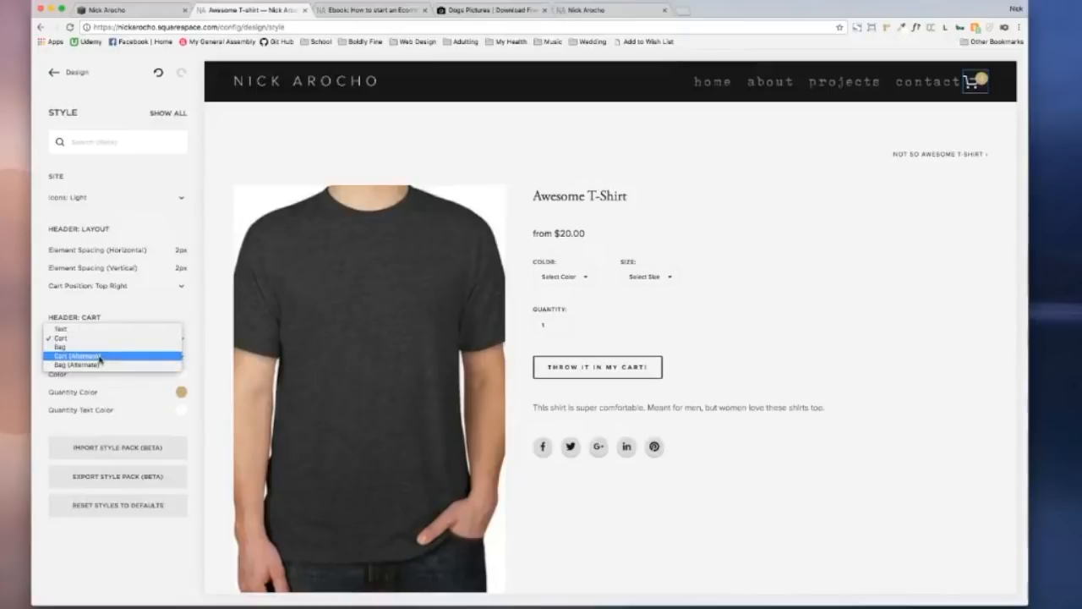
click(99, 357)
click(108, 342)
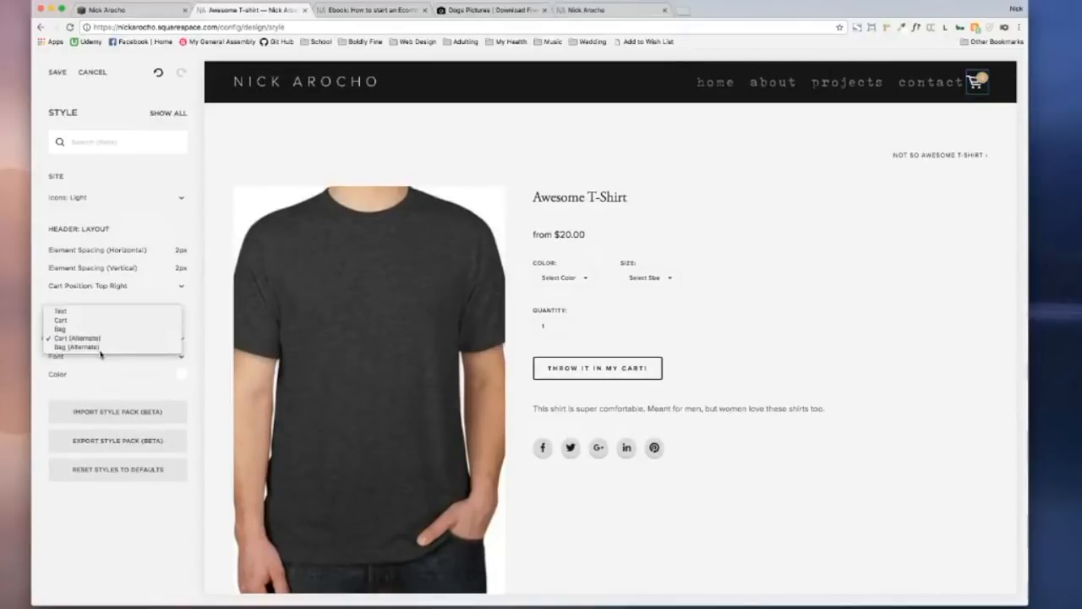
click(100, 347)
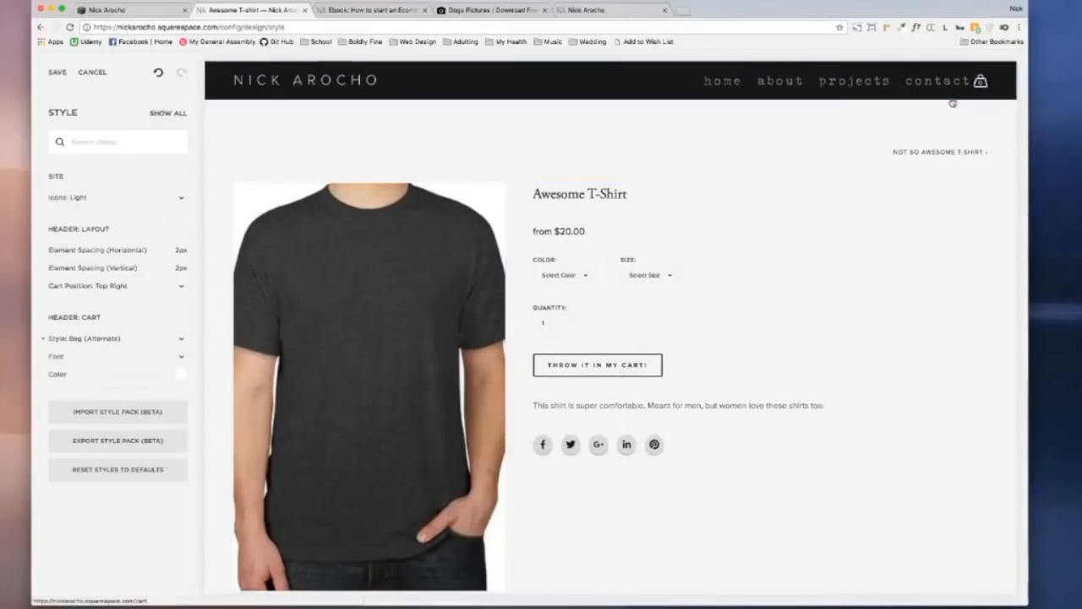
click(128, 343)
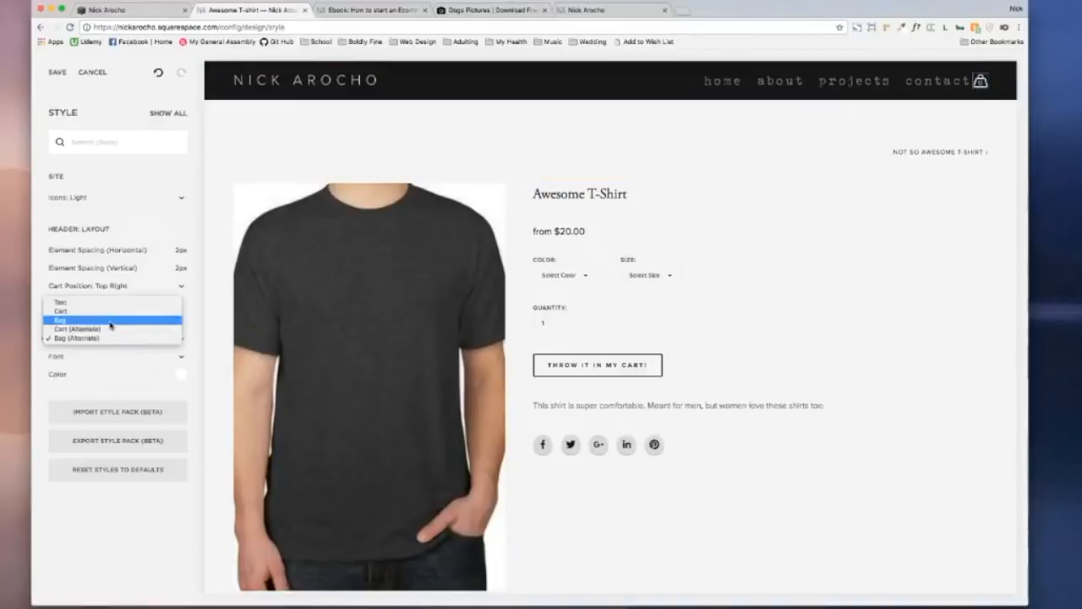
click(109, 312)
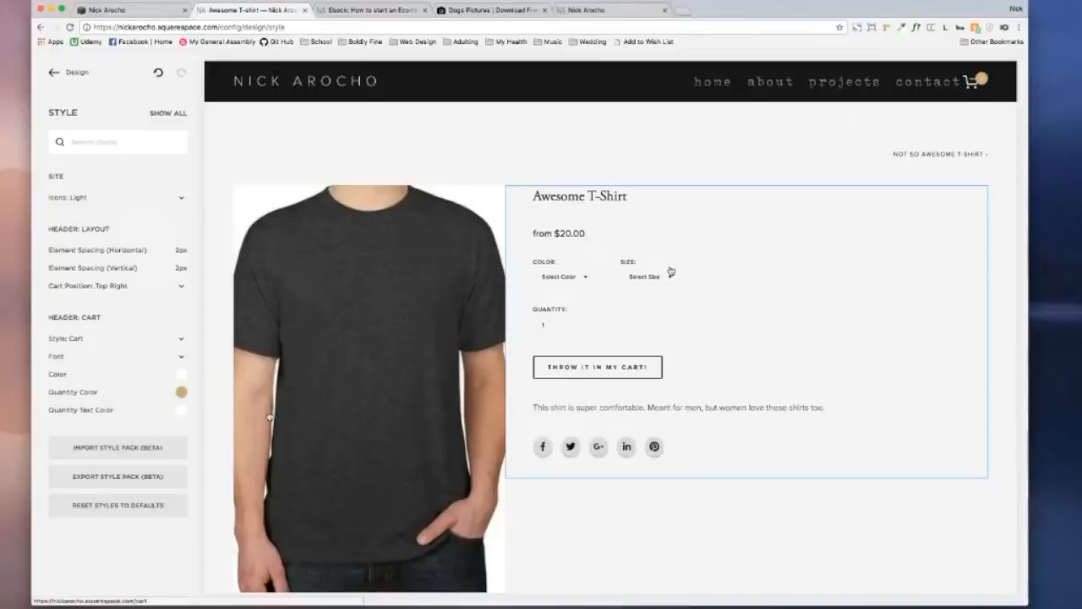
Step: Make the cart quantity badge colour light grey
click(181, 391)
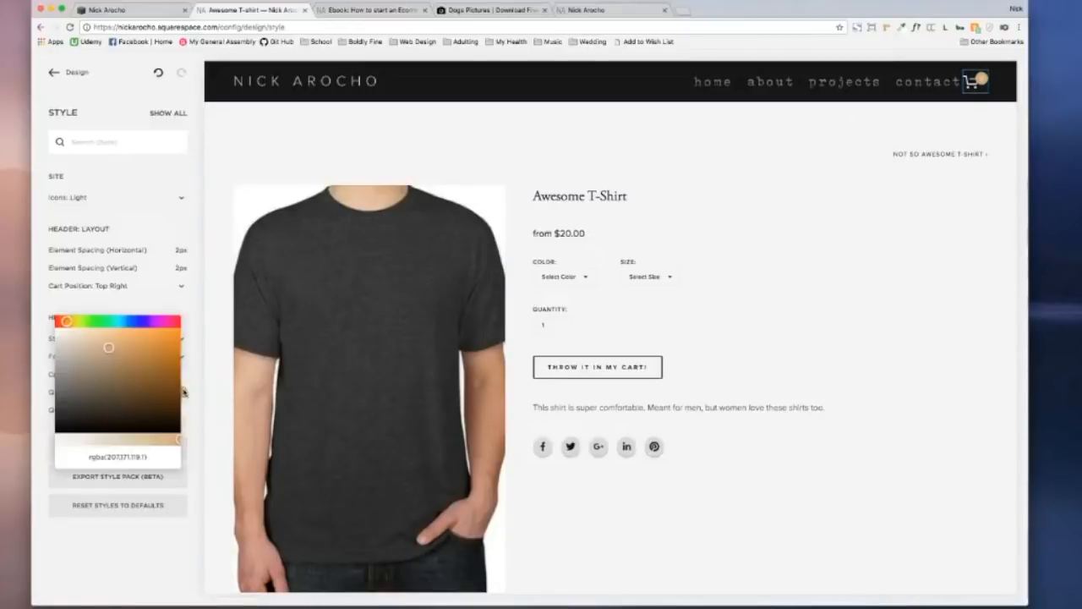
click(132, 322)
drag(152, 357, 4, 359)
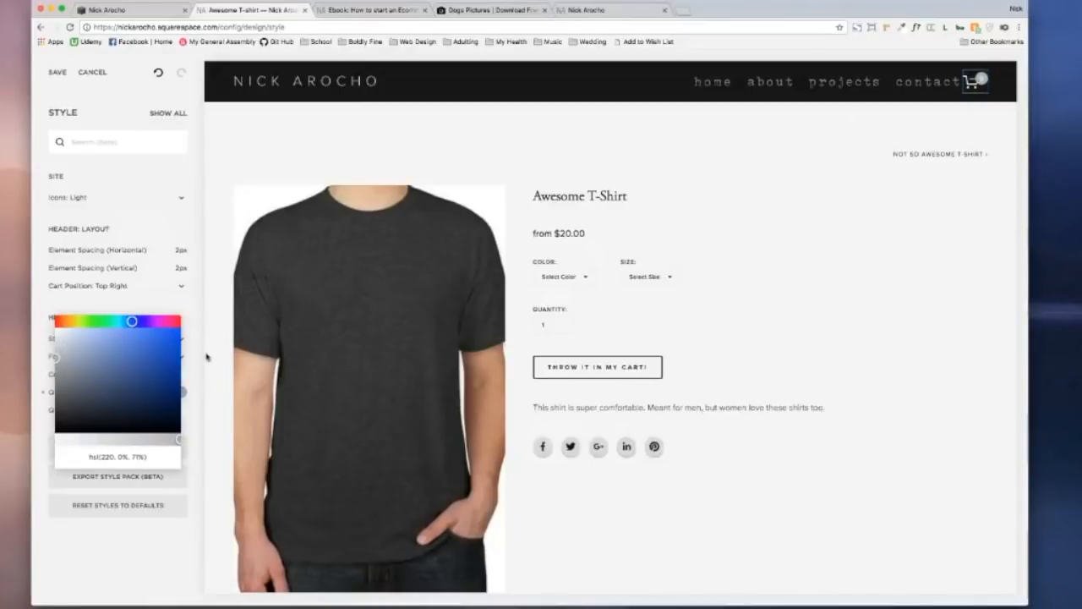
click(200, 332)
Step: Set the quantity text colour to black, save the style, and return to the main menu
click(181, 413)
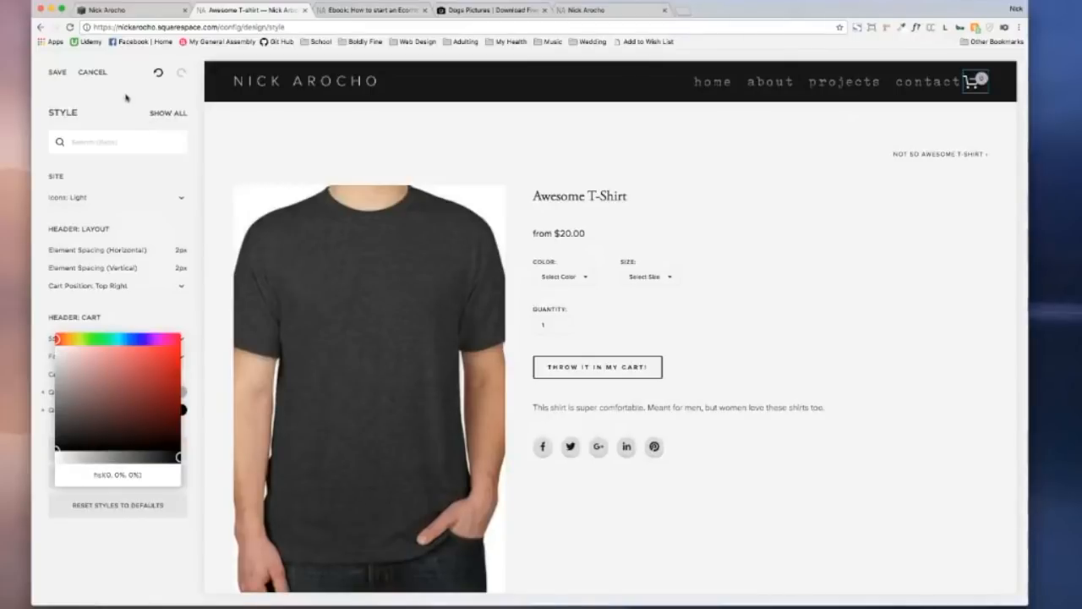
click(61, 74)
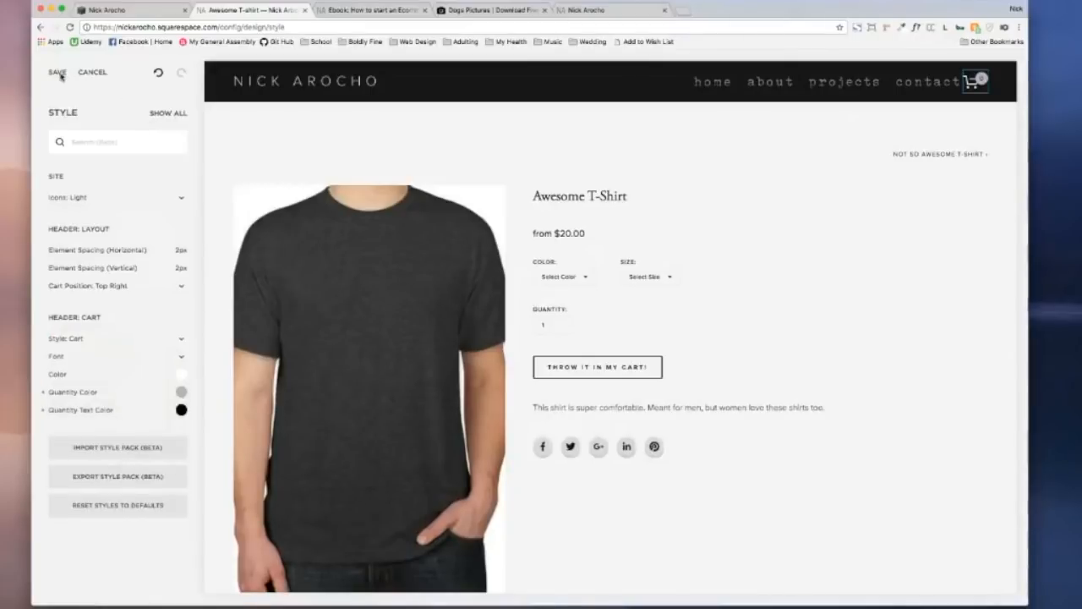
click(61, 76)
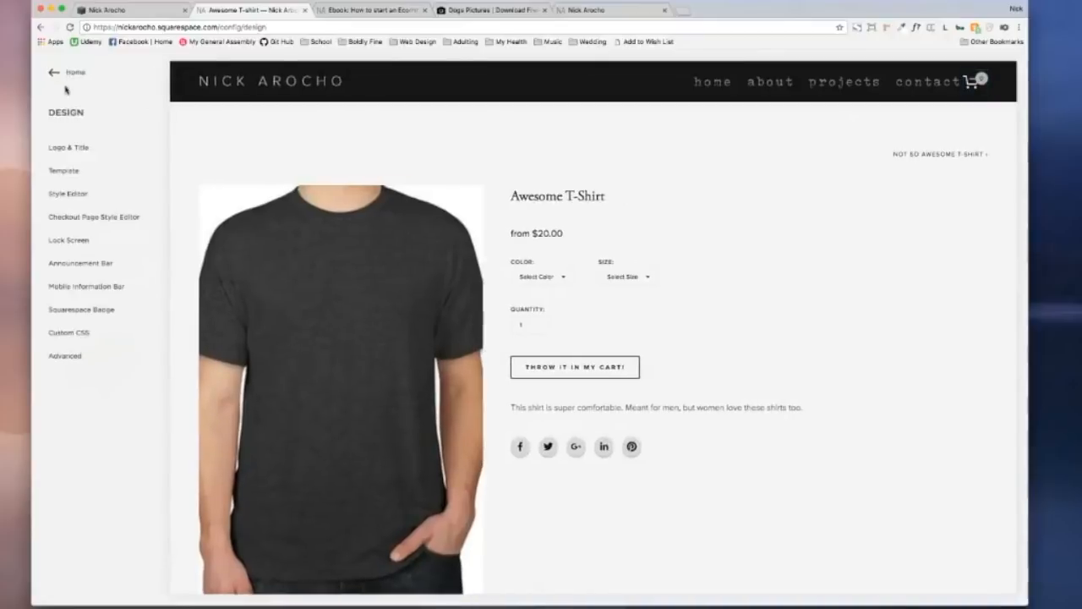
click(66, 74)
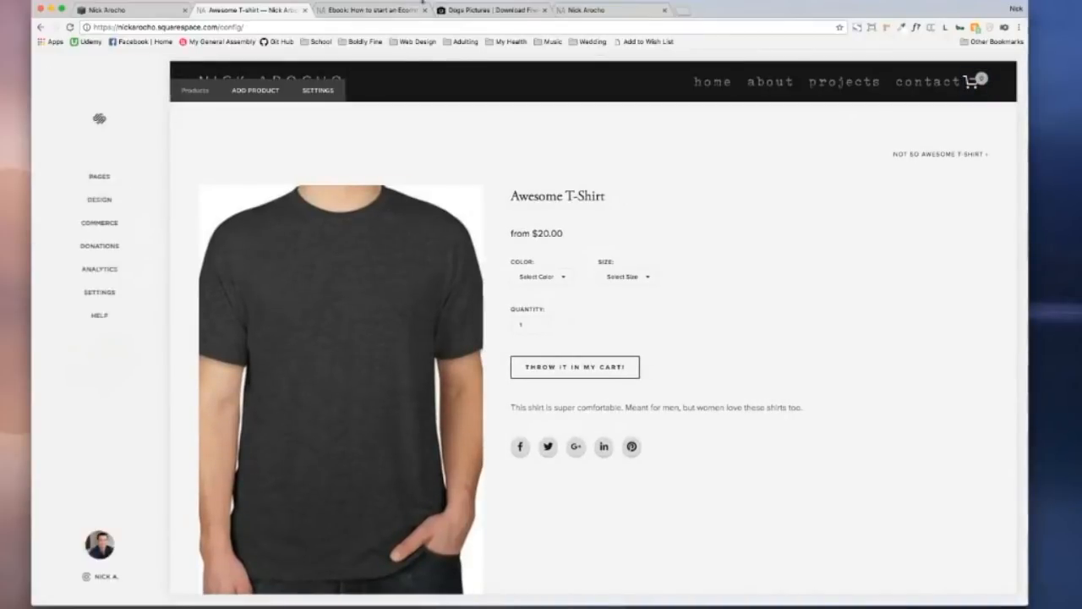
Step: Add the Ebook: How To Start An Ecommerce Store to the cart from the Ebooks category
click(393, 11)
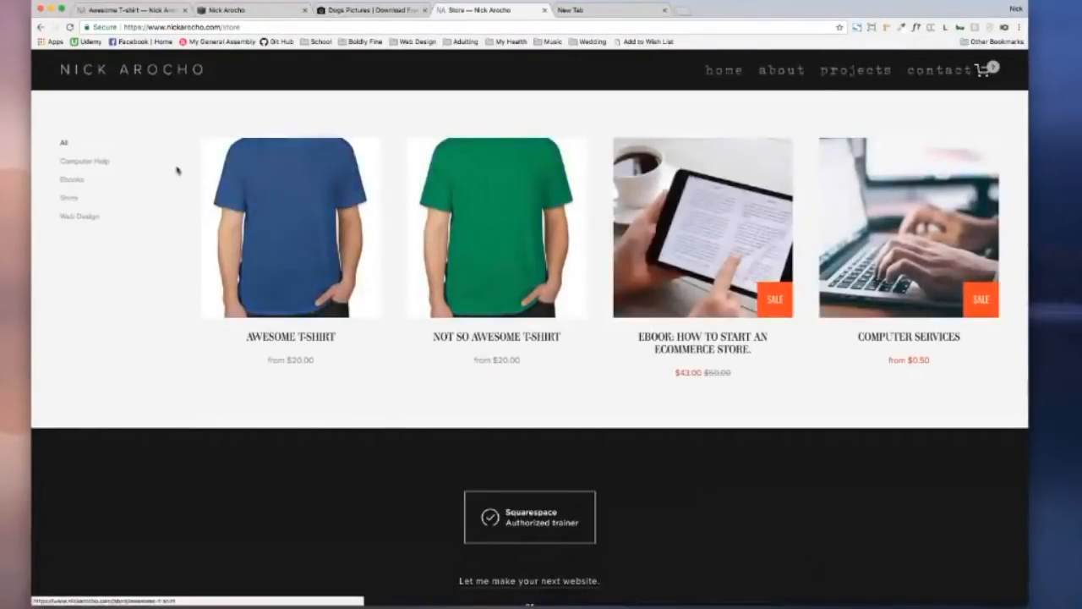
click(73, 180)
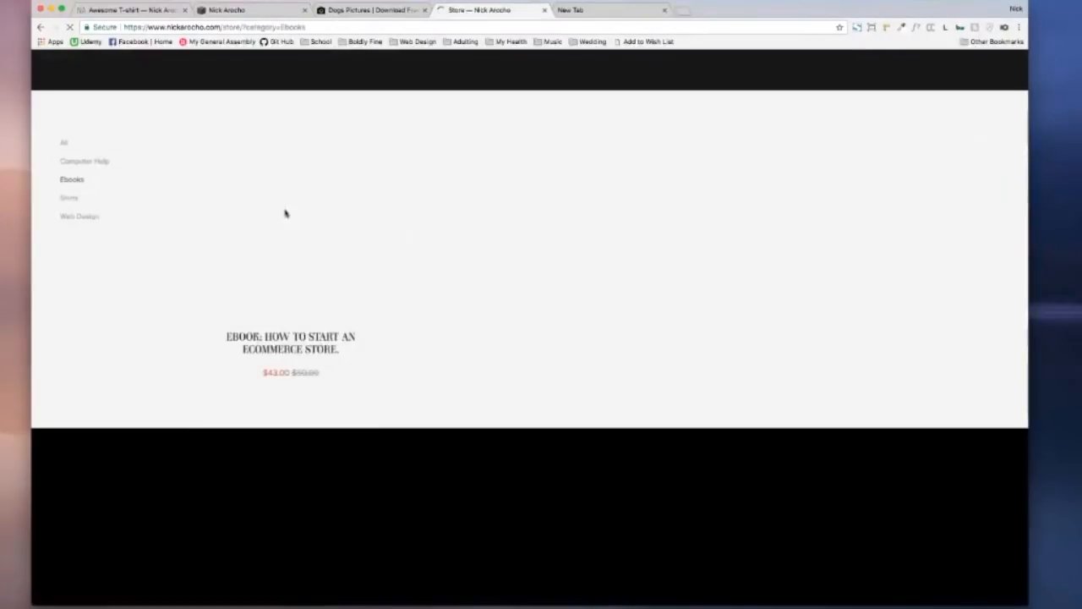
click(343, 226)
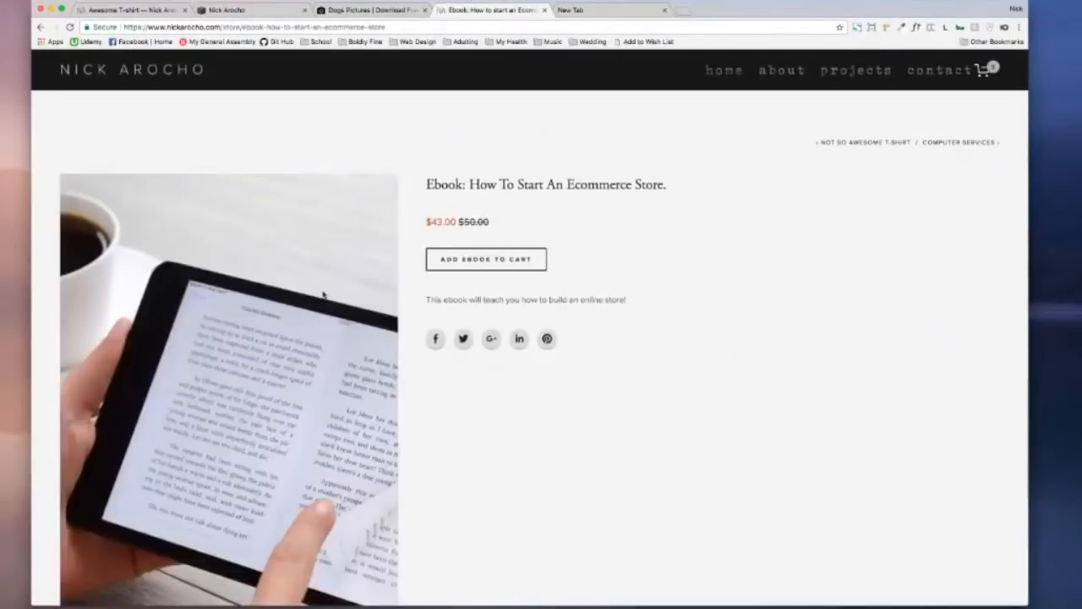
scroll(314, 305, down, 2)
click(508, 177)
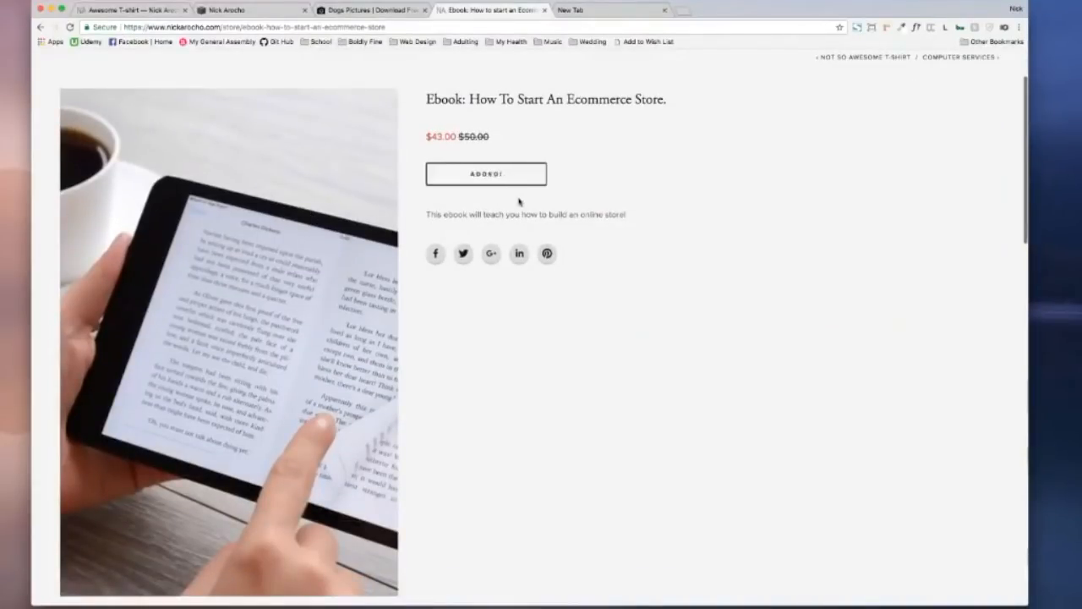
Step: Return to all products and open the Awesome T-Shirt page
scroll(591, 182, up, 2)
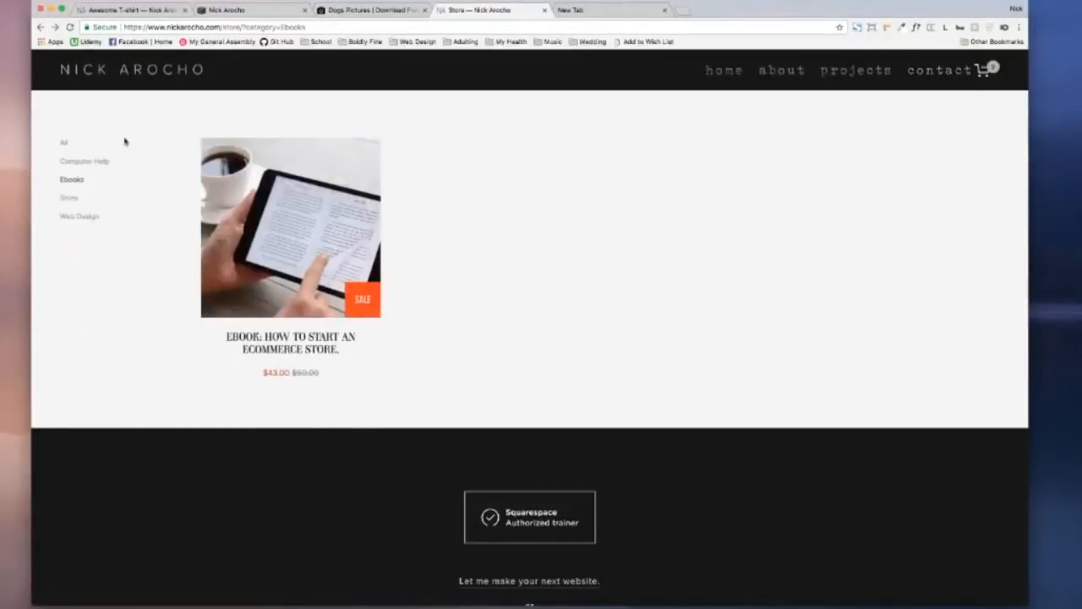
click(64, 144)
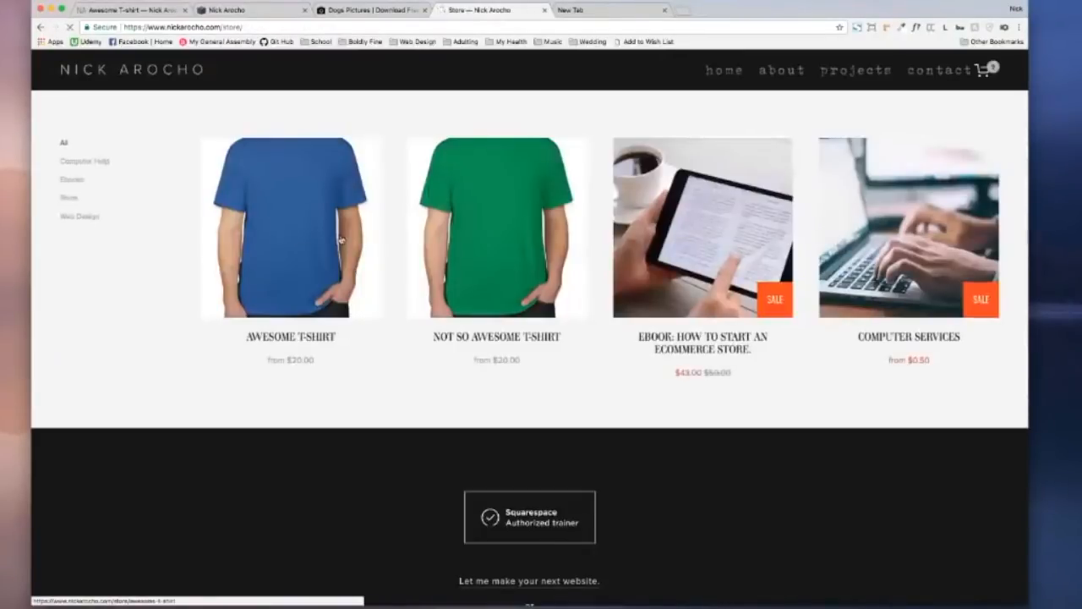
click(341, 241)
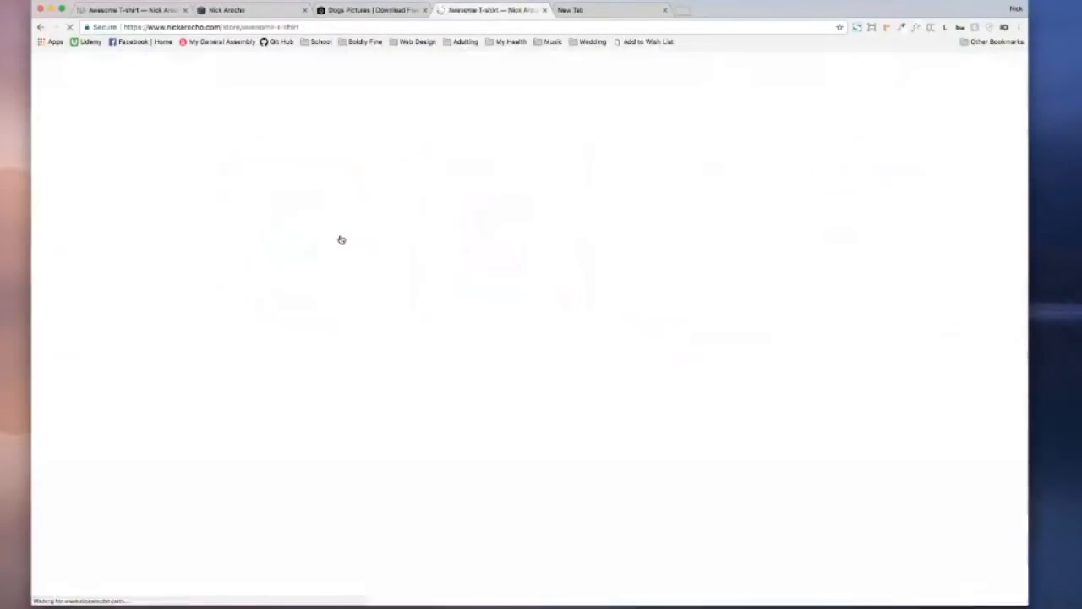
Step: Select Grey colour and size XL for the Awesome T-Shirt
click(484, 260)
click(478, 273)
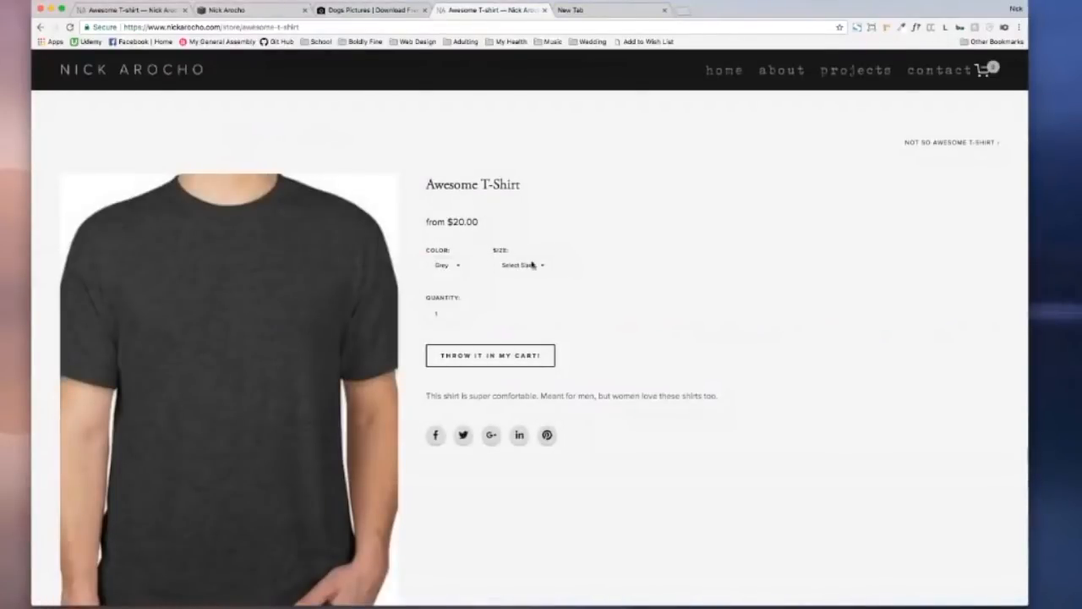
click(532, 264)
click(511, 309)
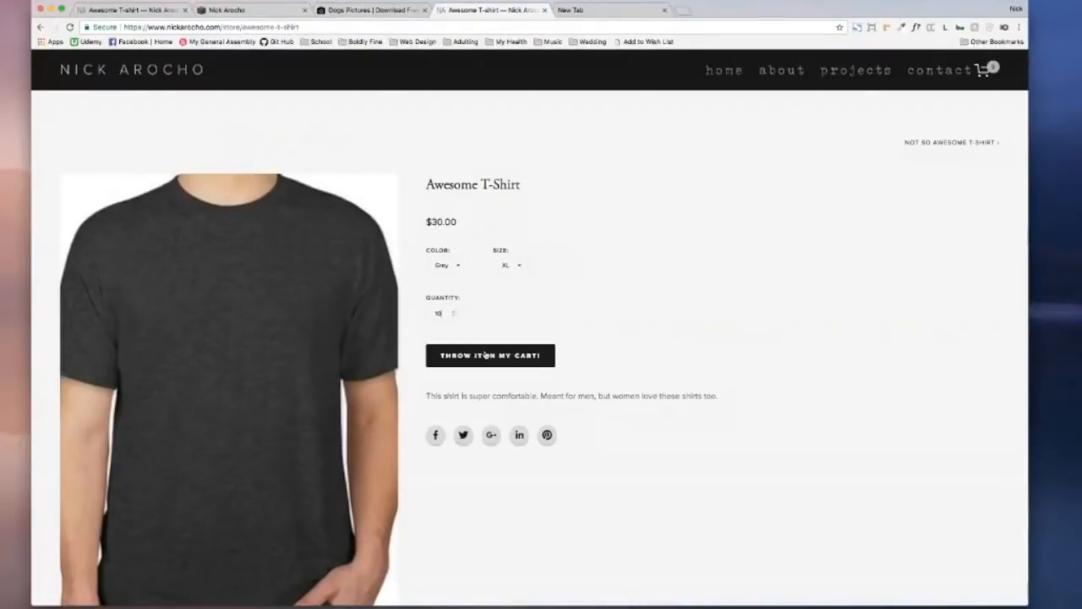
Step: Add one Grey XL shirt to the cart after the stock warning refuses 10, then go back
click(491, 357)
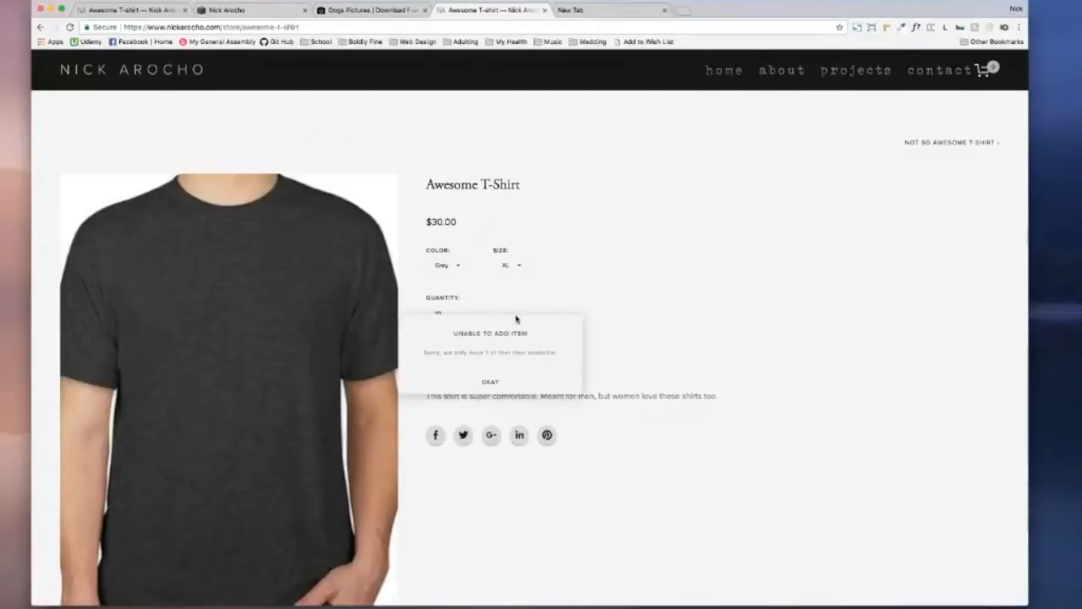
click(520, 385)
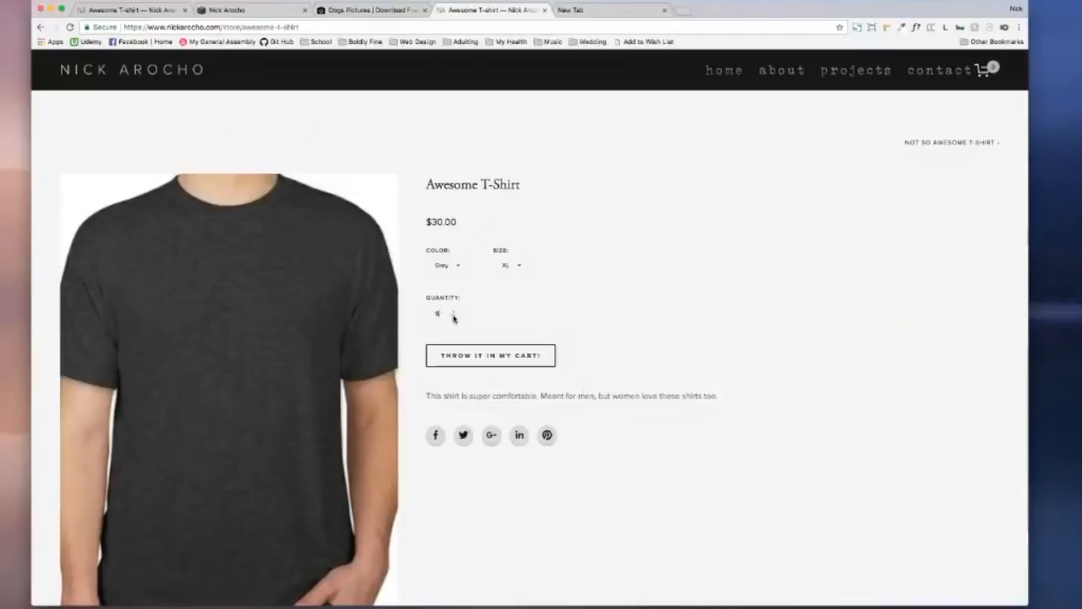
click(466, 350)
click(39, 28)
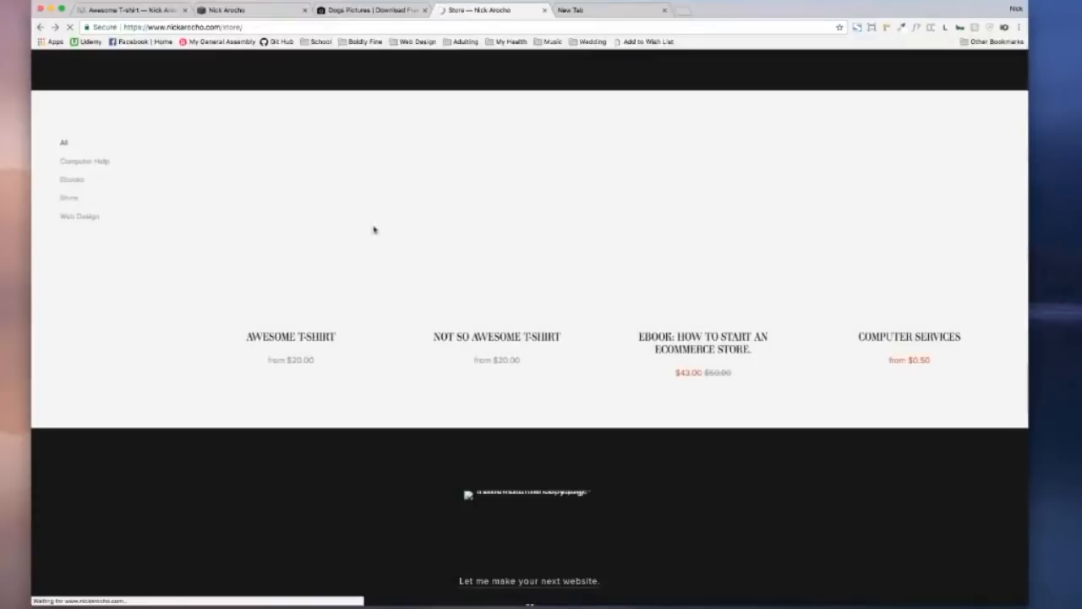
Step: Open the Not So Awesome T-Shirt and add blue size XS shirts to the cart
click(459, 221)
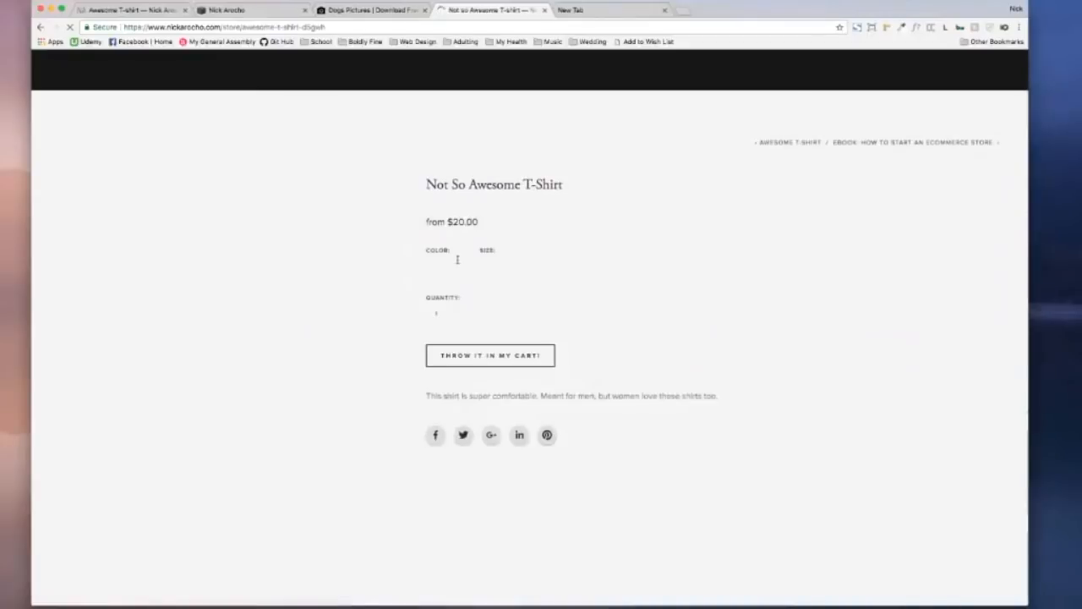
click(478, 265)
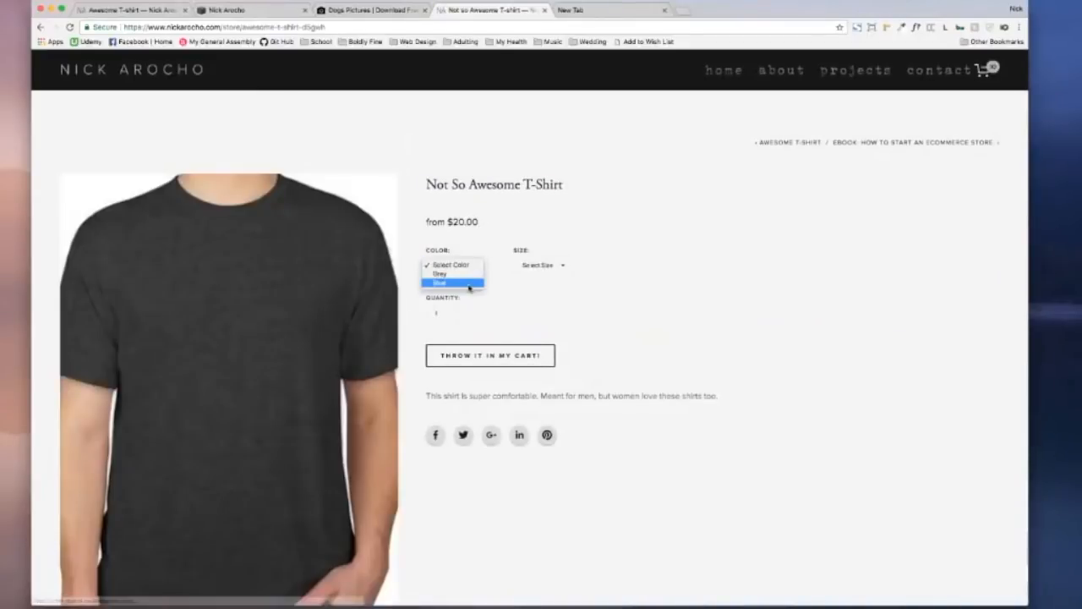
click(468, 284)
click(554, 264)
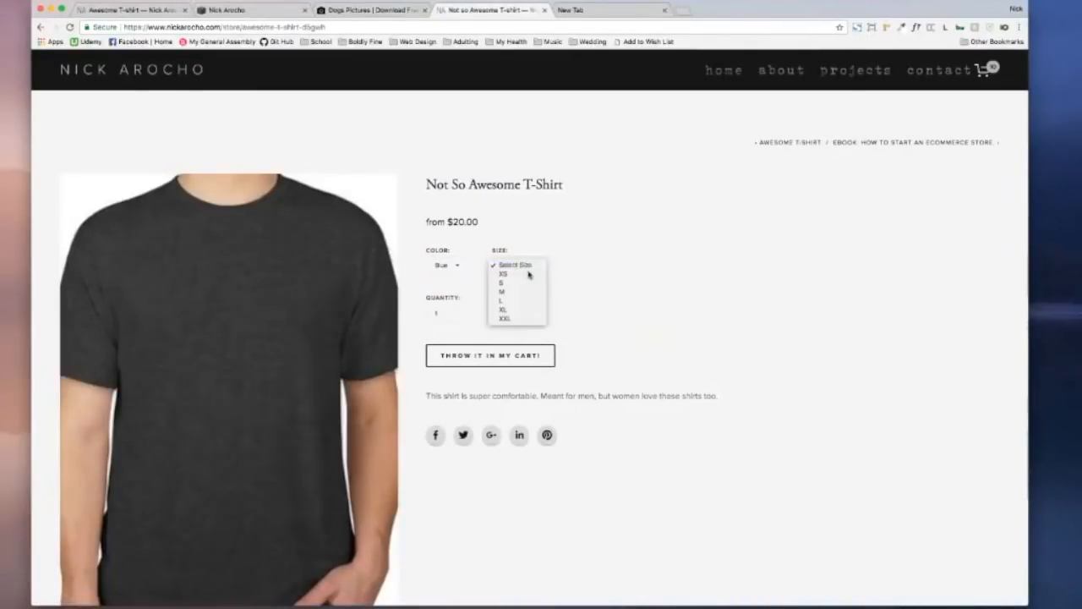
click(495, 277)
click(453, 312)
click(453, 312)
click(491, 355)
Step: Switch to size S and add the blue shirts to the cart
click(519, 267)
click(518, 274)
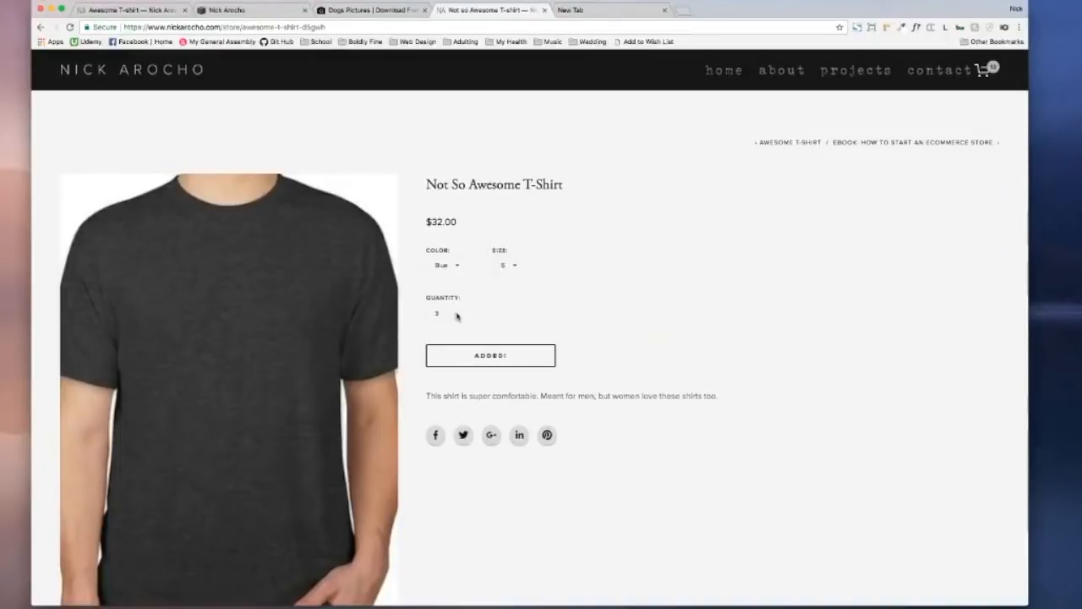
click(490, 355)
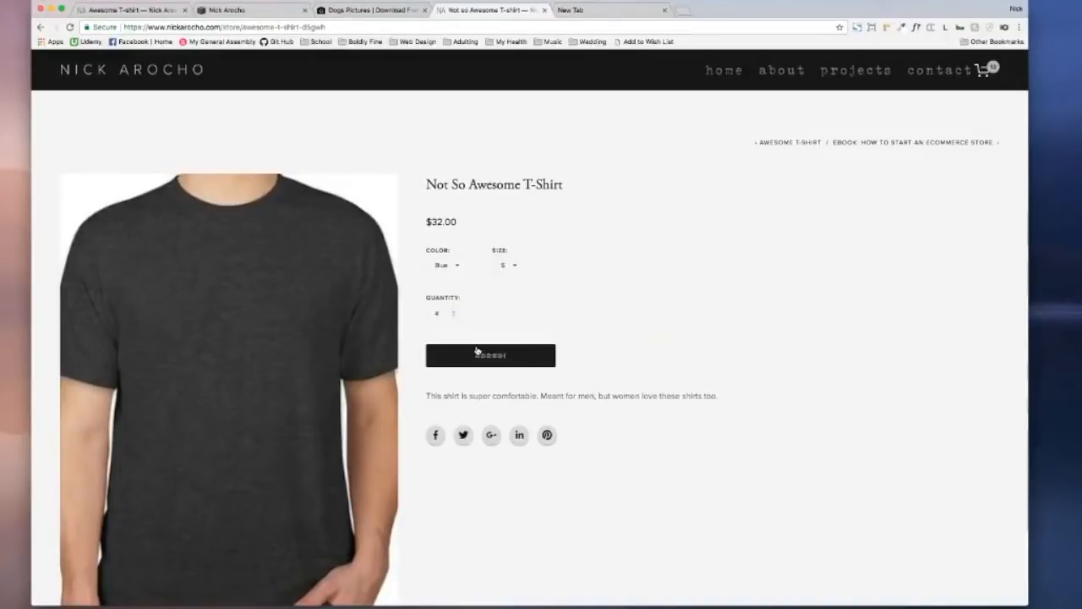
Step: Add six Grey size M shirts to the cart and return to the product listing
click(511, 267)
click(518, 275)
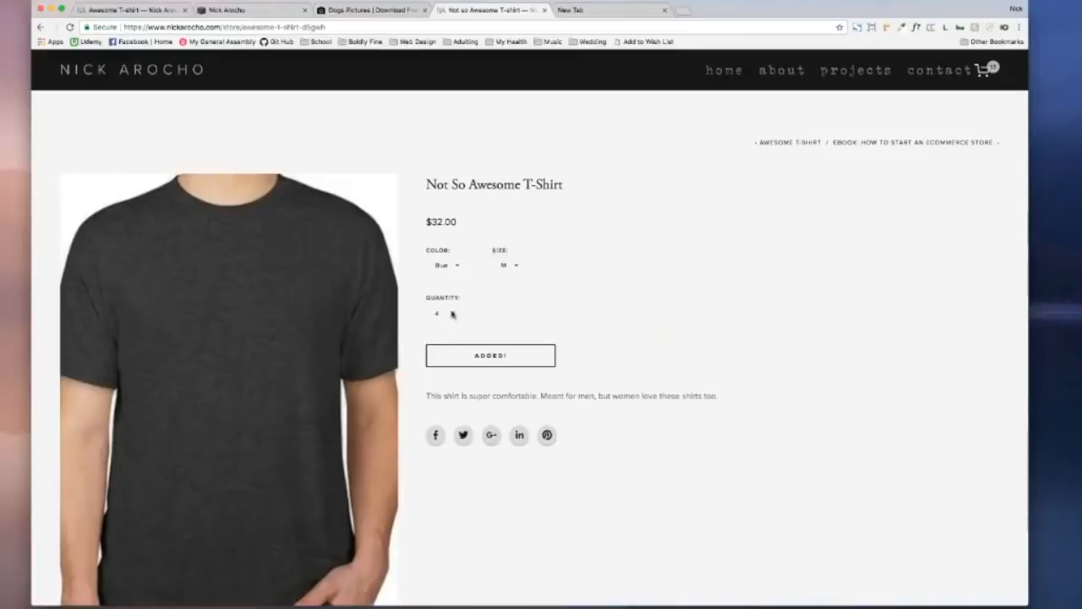
click(453, 311)
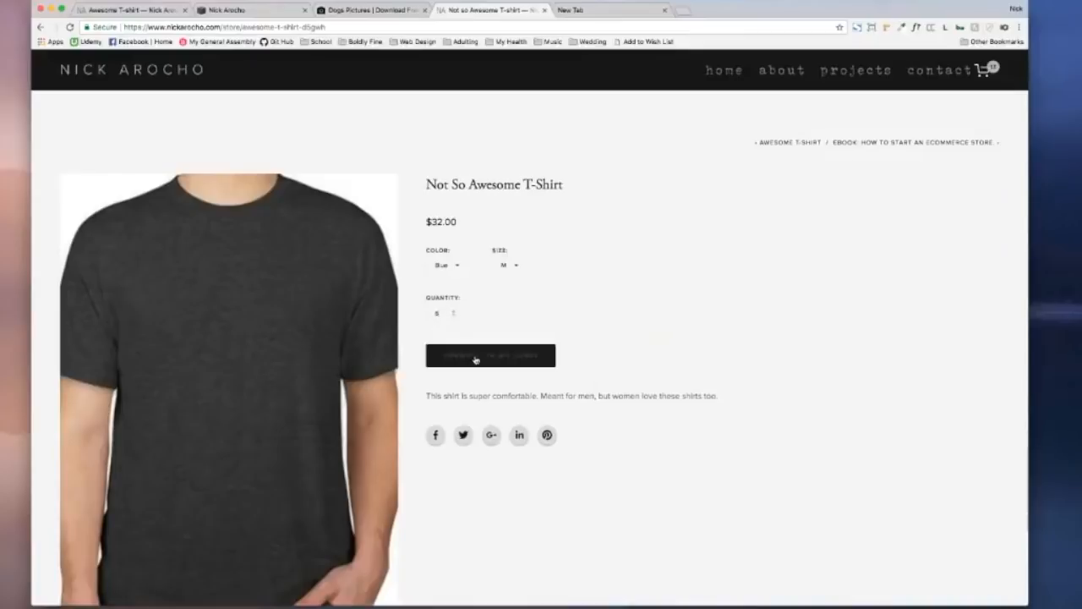
click(457, 269)
click(455, 256)
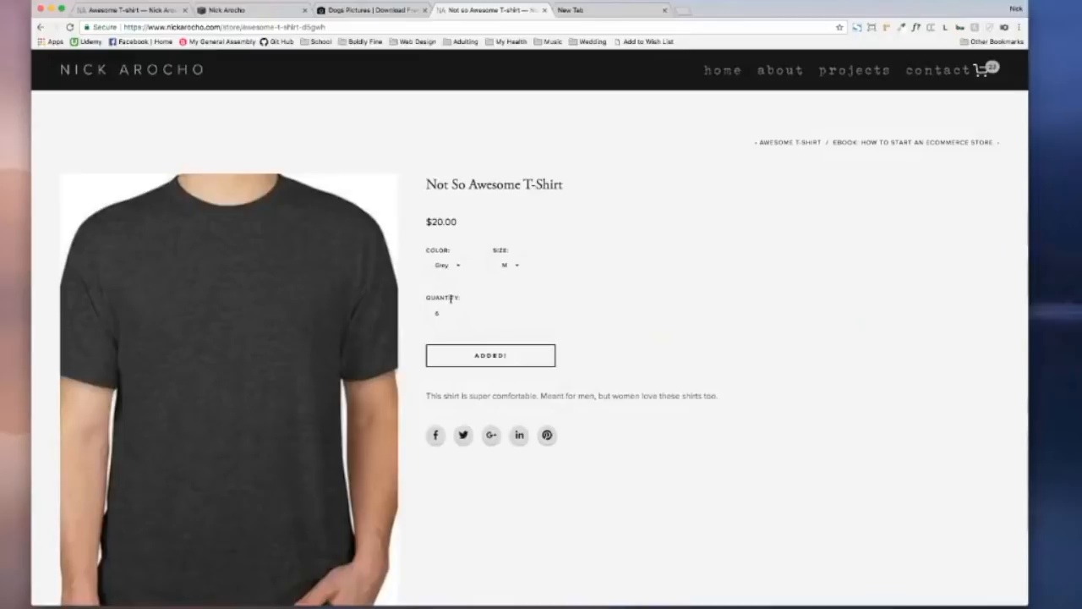
click(477, 354)
click(517, 365)
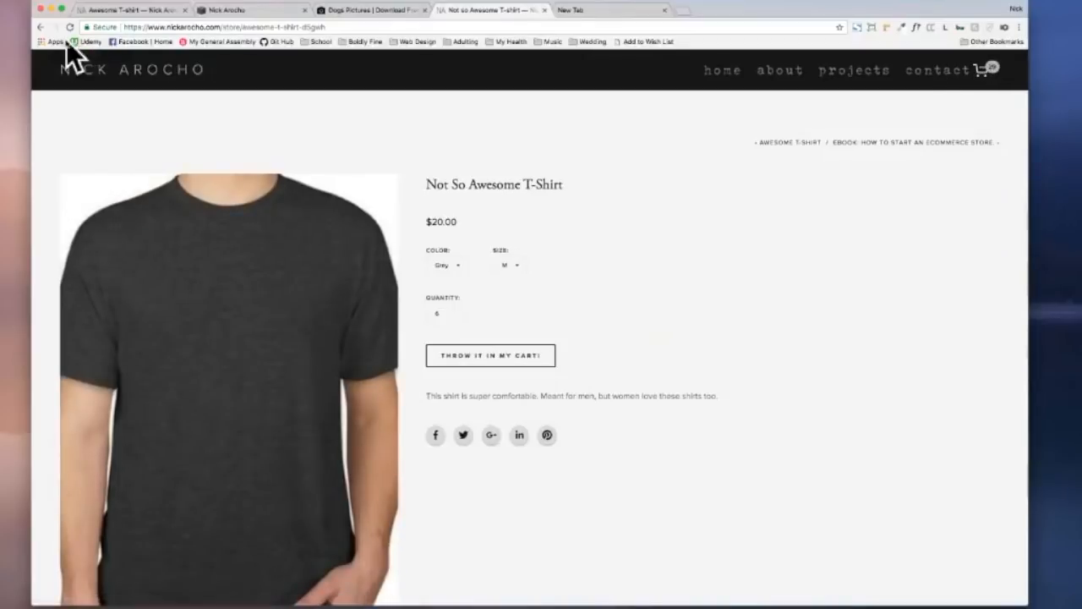
click(40, 27)
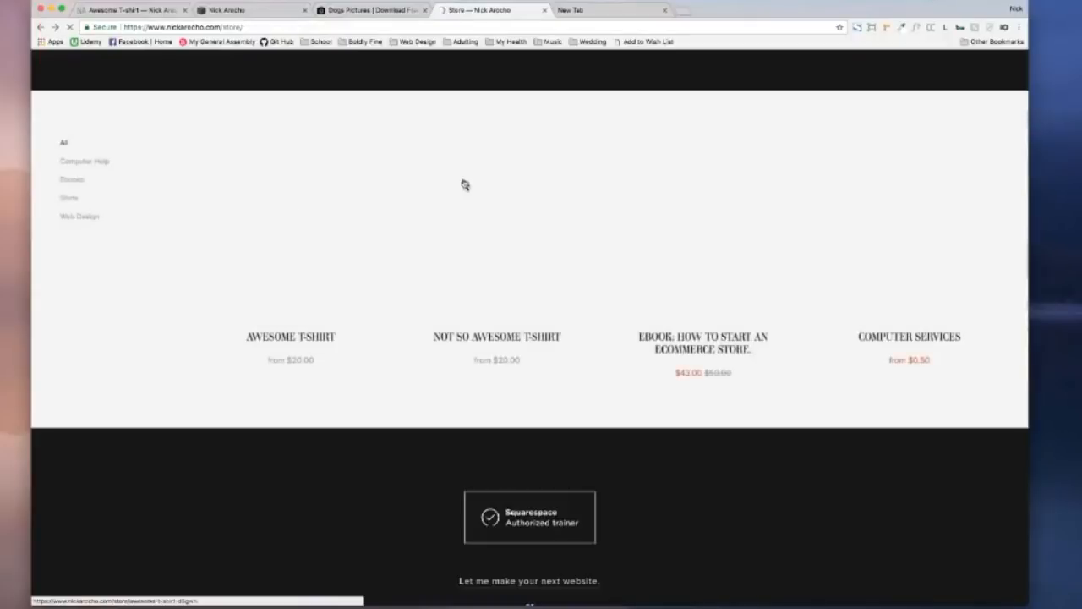
Step: Add the Web Design computer service to the cart, setting the Computer Help form to 6 pages
click(900, 242)
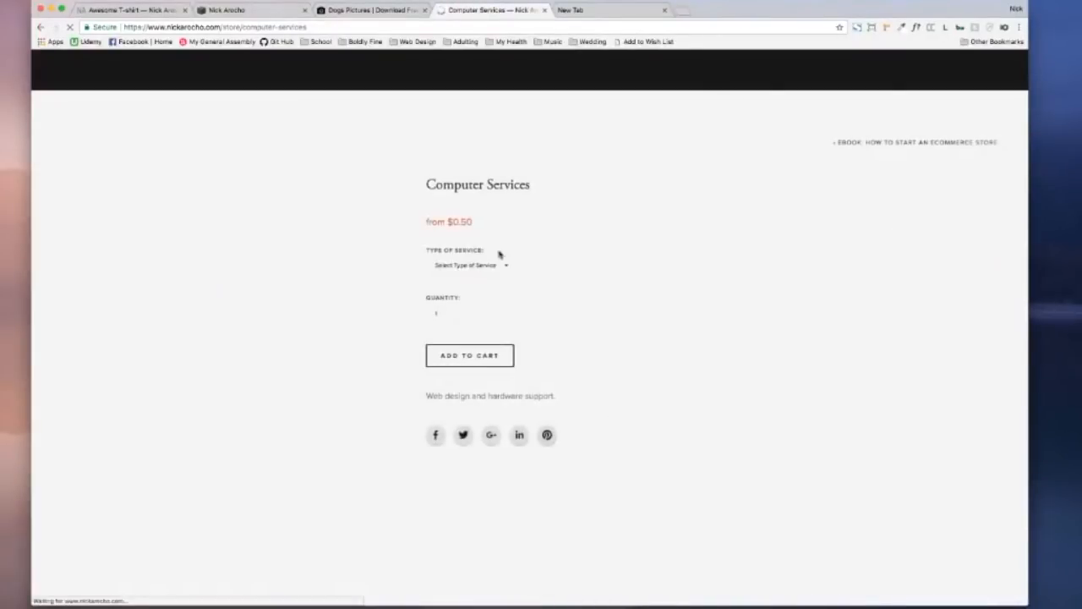
click(488, 265)
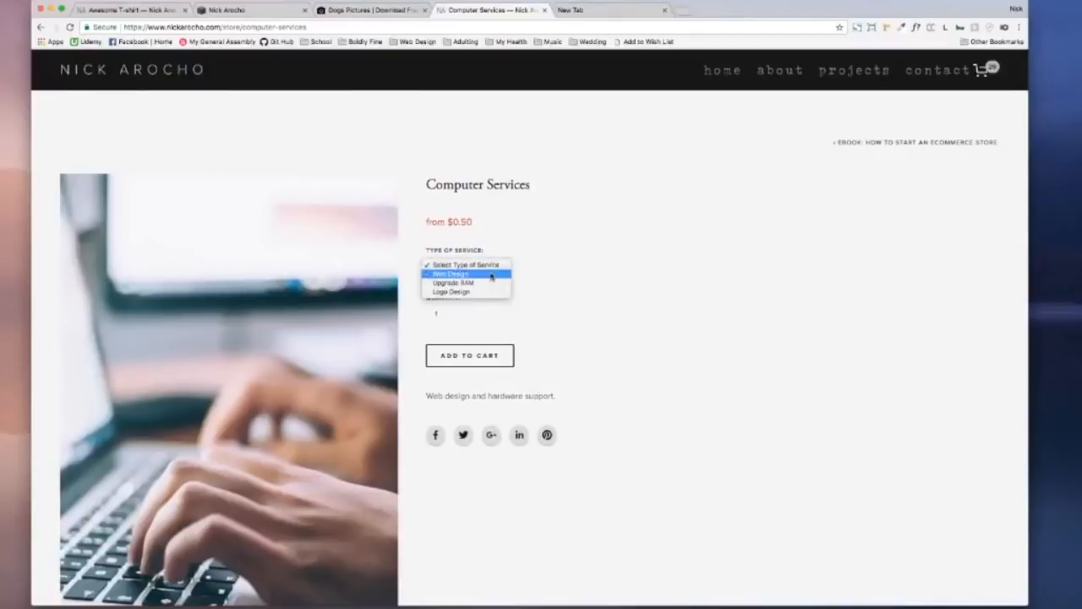
click(491, 275)
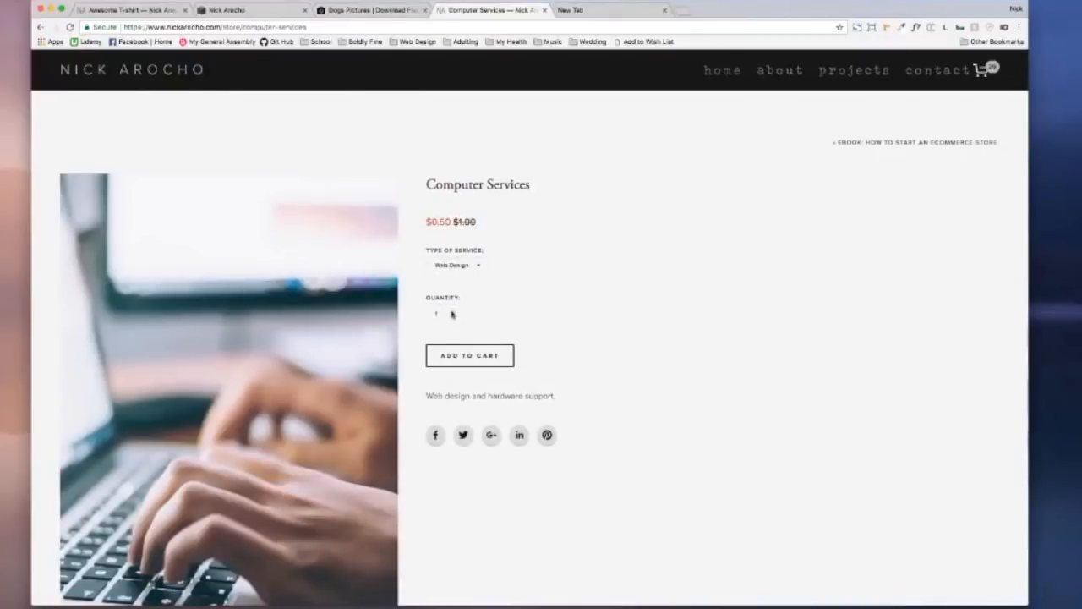
click(477, 356)
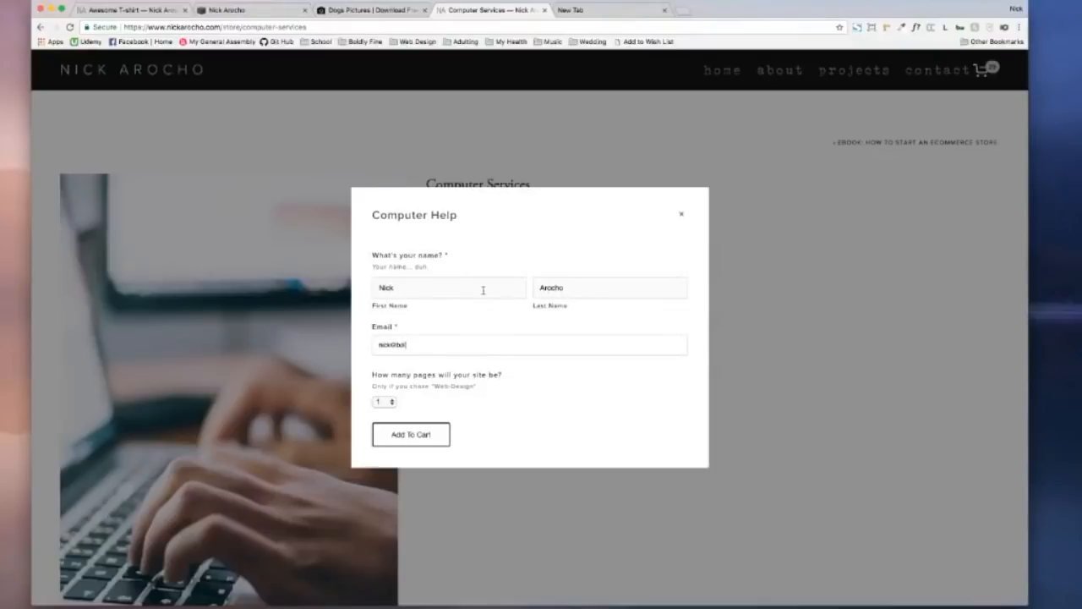
click(382, 402)
click(382, 454)
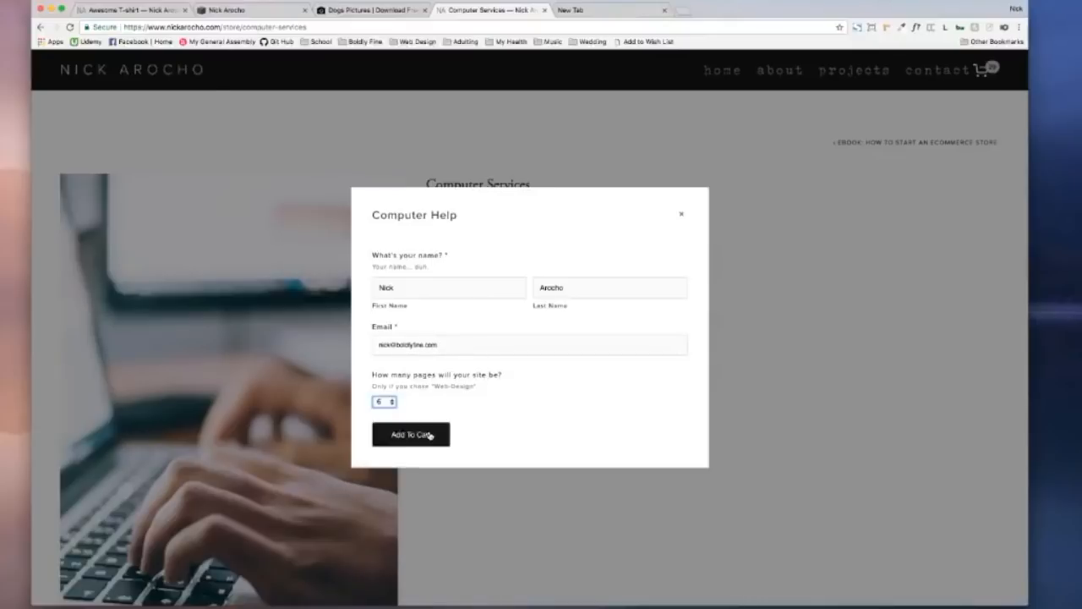
click(430, 435)
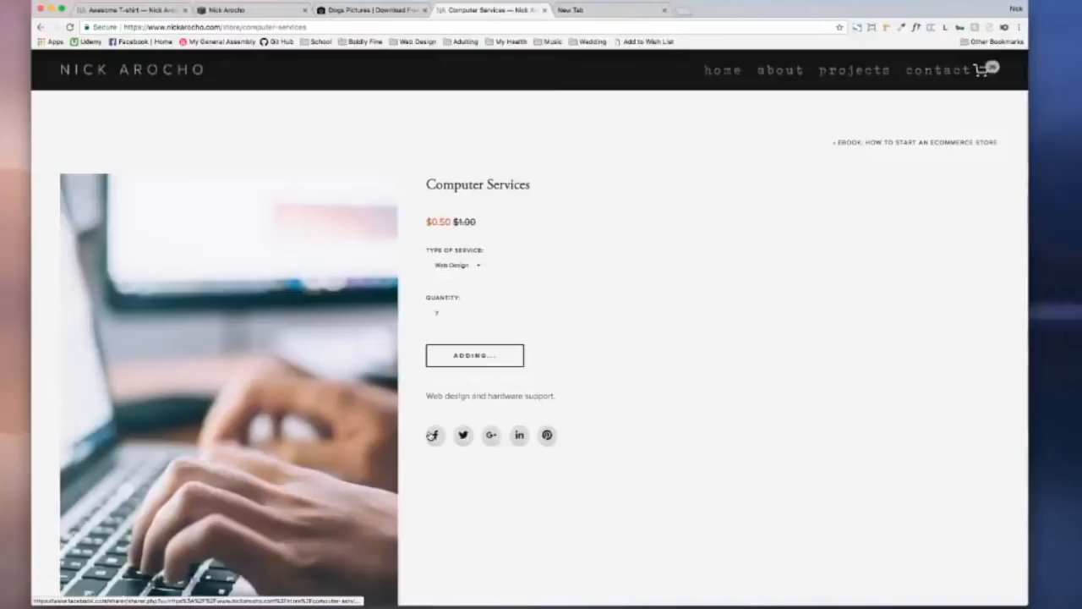
Step: Add one Upgrade RAM service at $1,000,000.00, completing the Computer Help form with name and email
scroll(249, 153, left, 5)
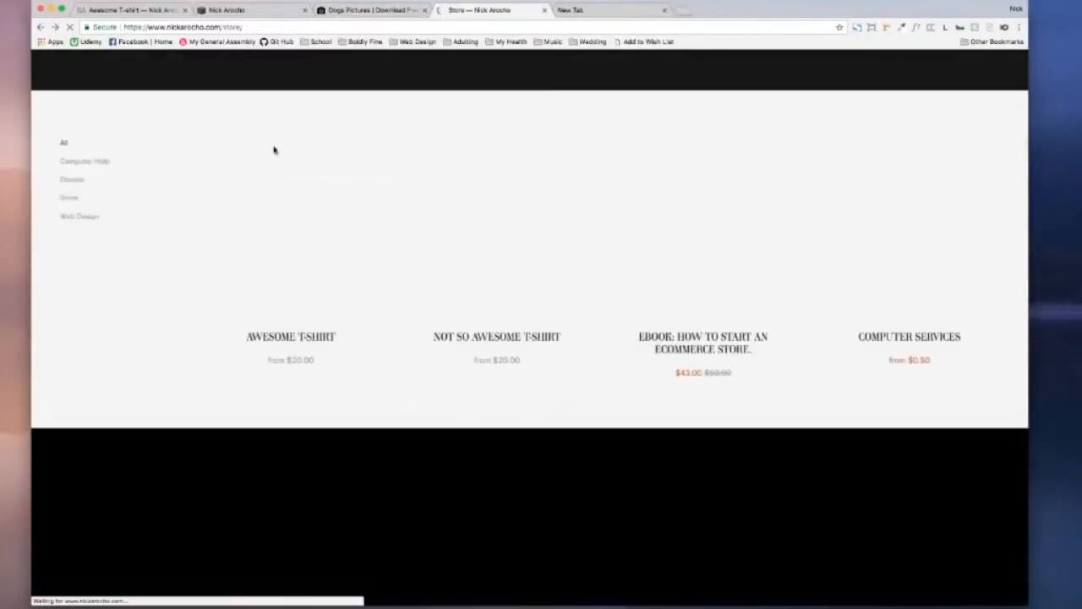
scroll(294, 159, right, 5)
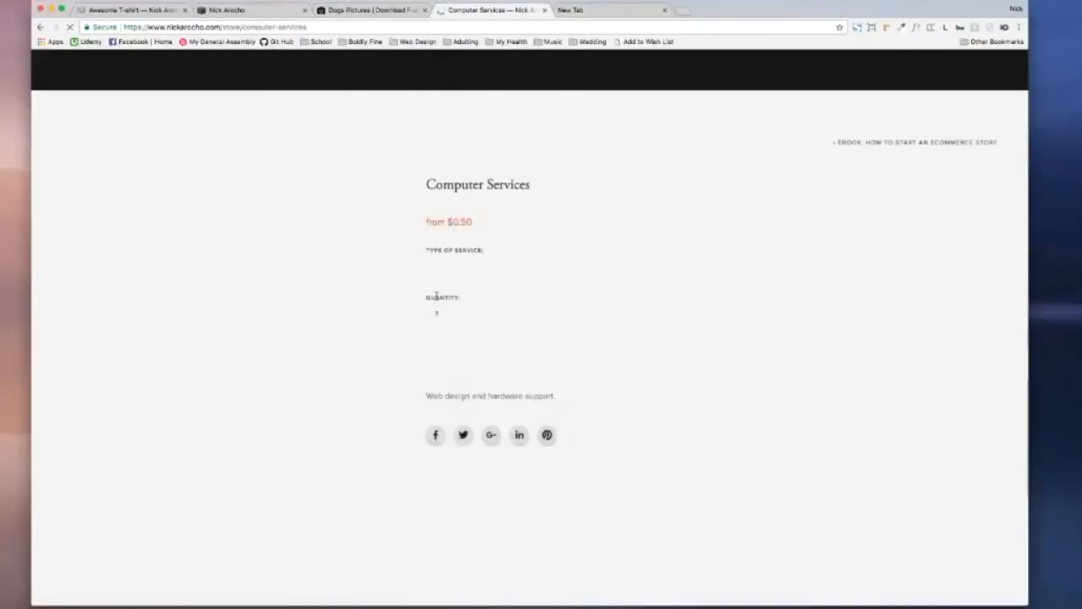
click(466, 265)
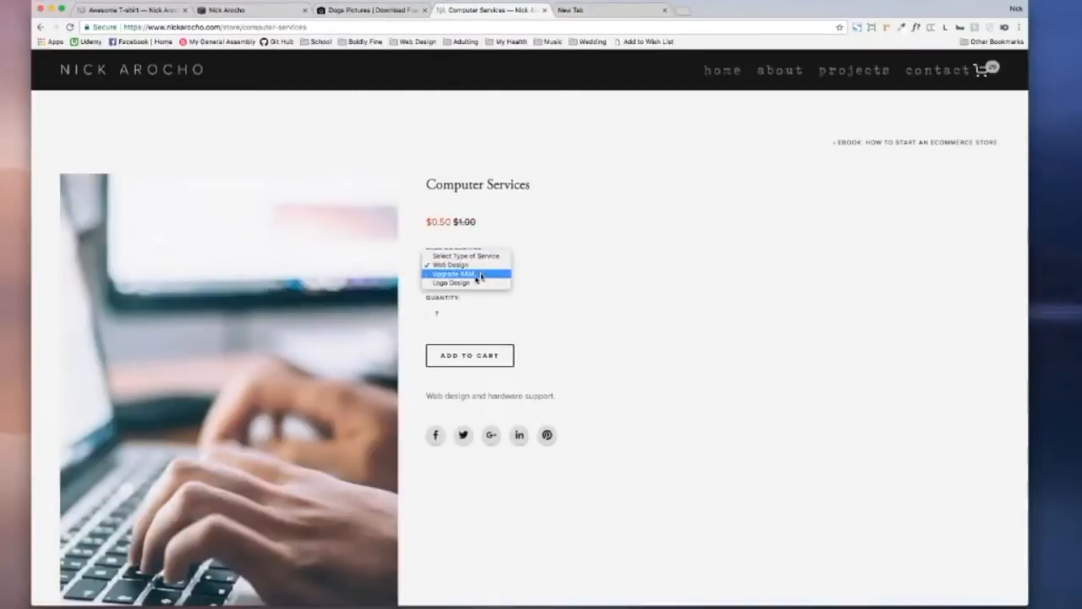
click(478, 273)
click(454, 314)
click(454, 317)
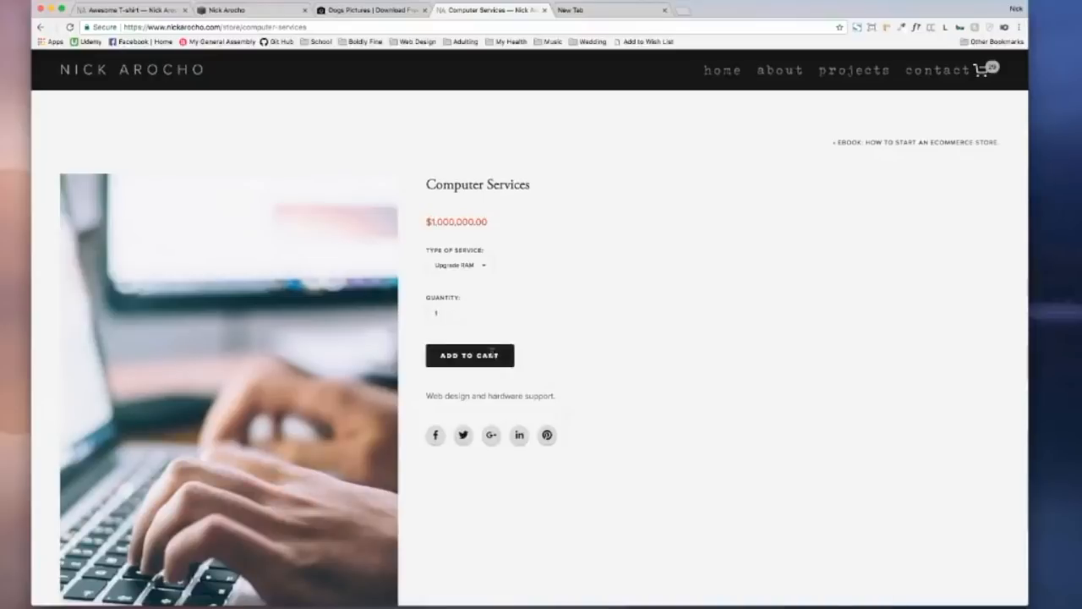
click(492, 352)
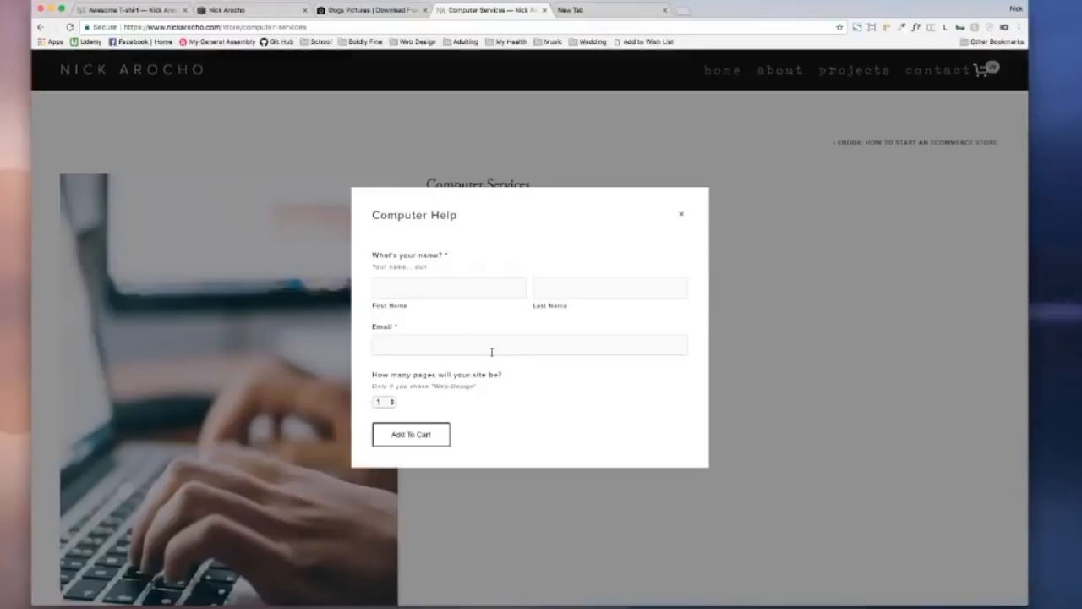
click(445, 277)
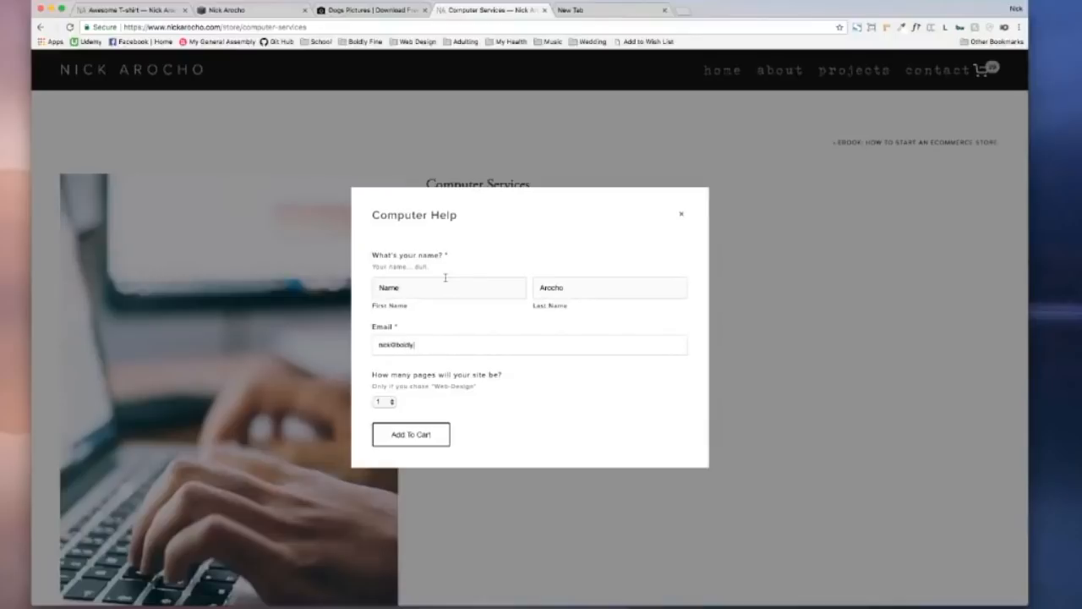
click(414, 436)
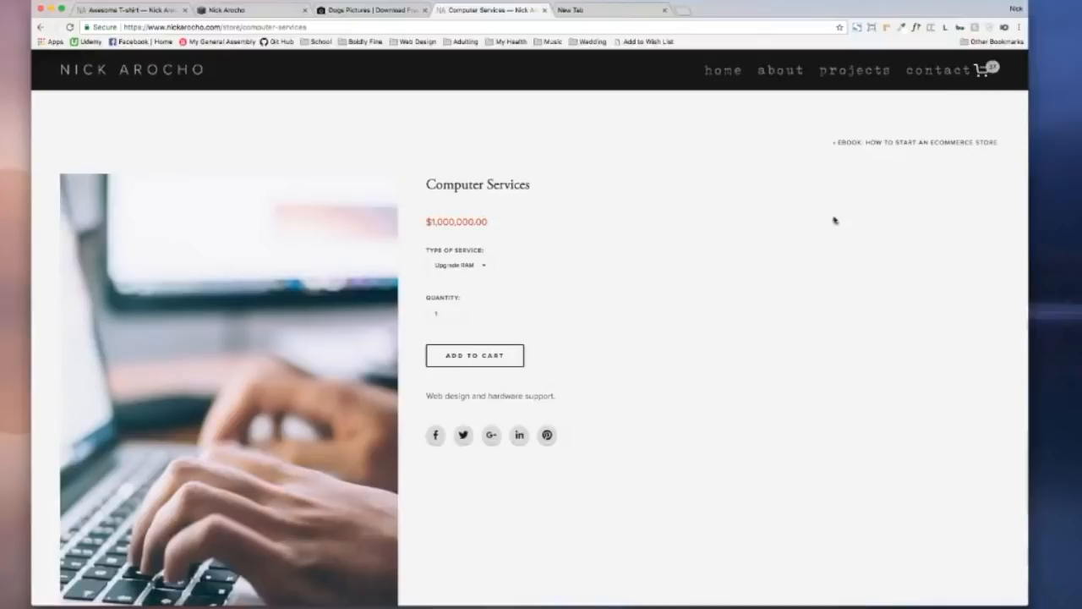
scroll(754, 293, down, 5)
Step: Review each cart item down to the $1,000,753.00 subtotal and proceed to checkout
scroll(754, 292, down, 5)
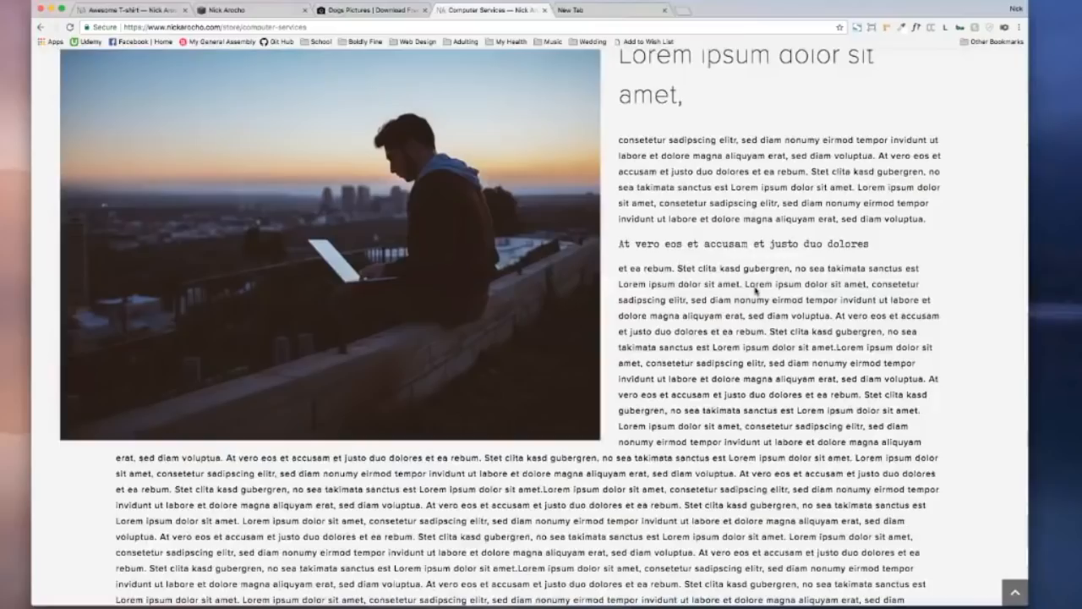
scroll(754, 291, up, 10)
click(987, 69)
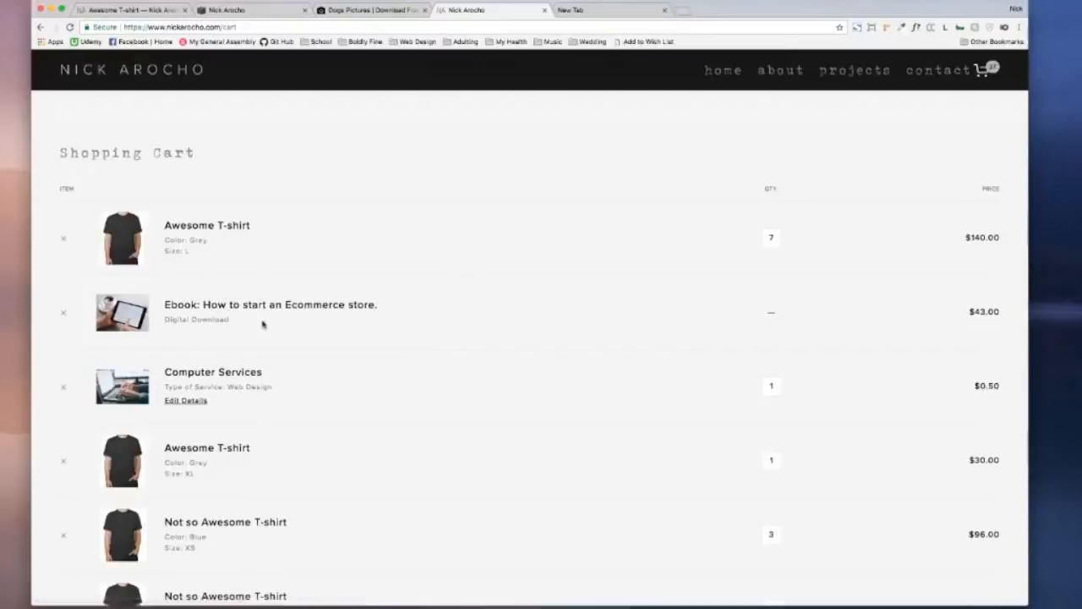
scroll(265, 322, down, 4)
scroll(262, 321, down, 1)
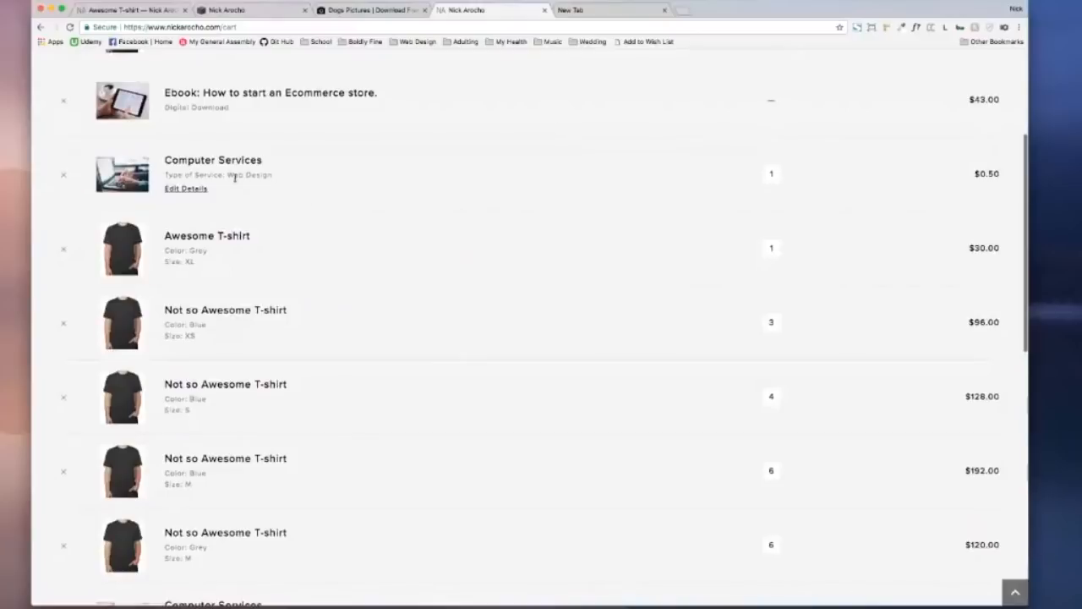
drag(167, 175, 282, 180)
click(287, 241)
scroll(280, 242, down, 5)
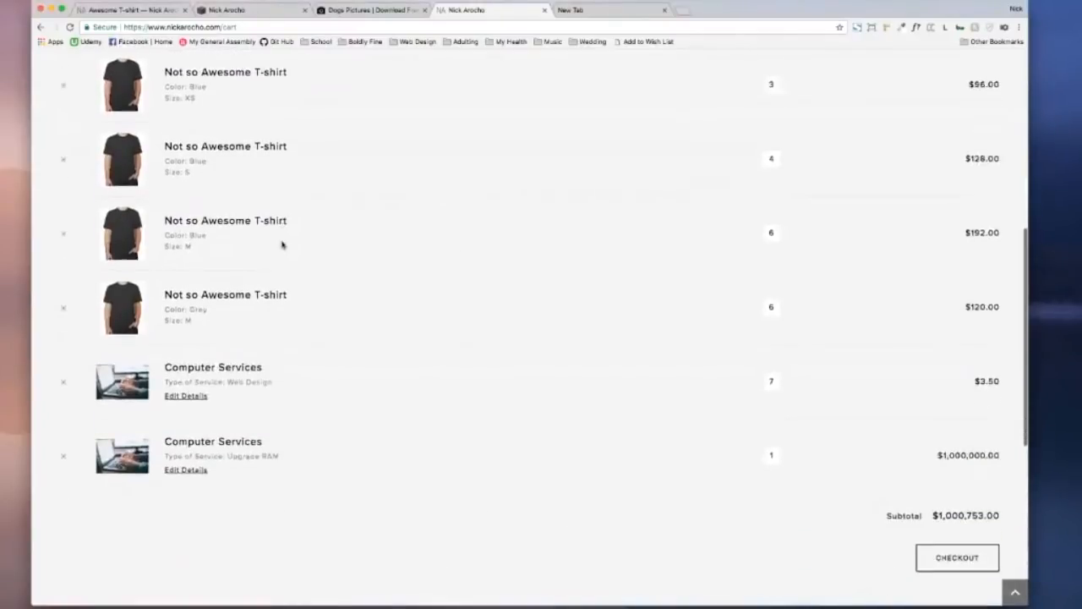
scroll(282, 244, down, 2)
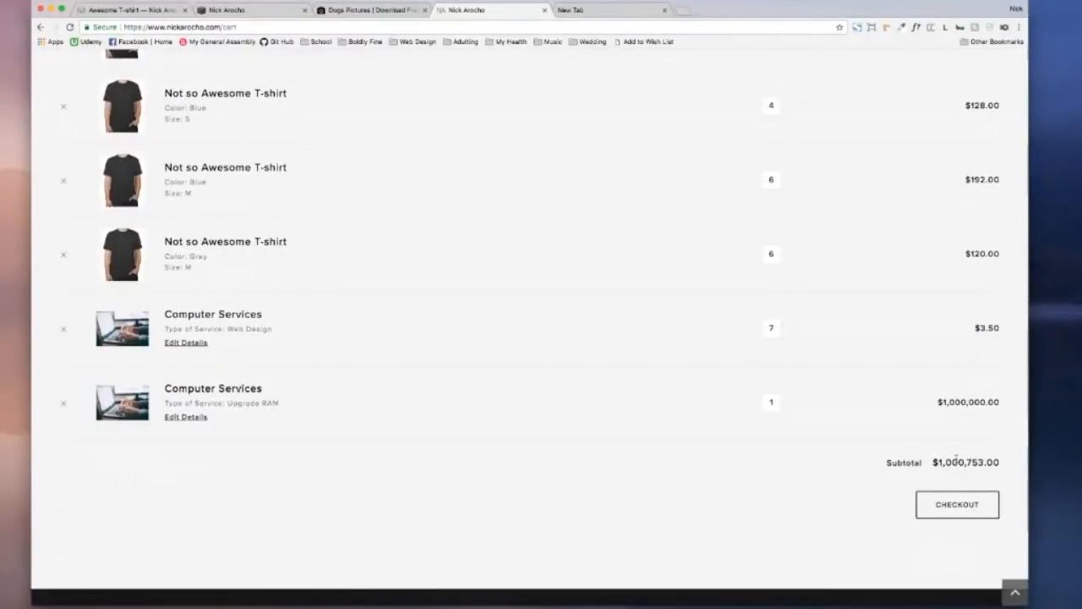
click(968, 516)
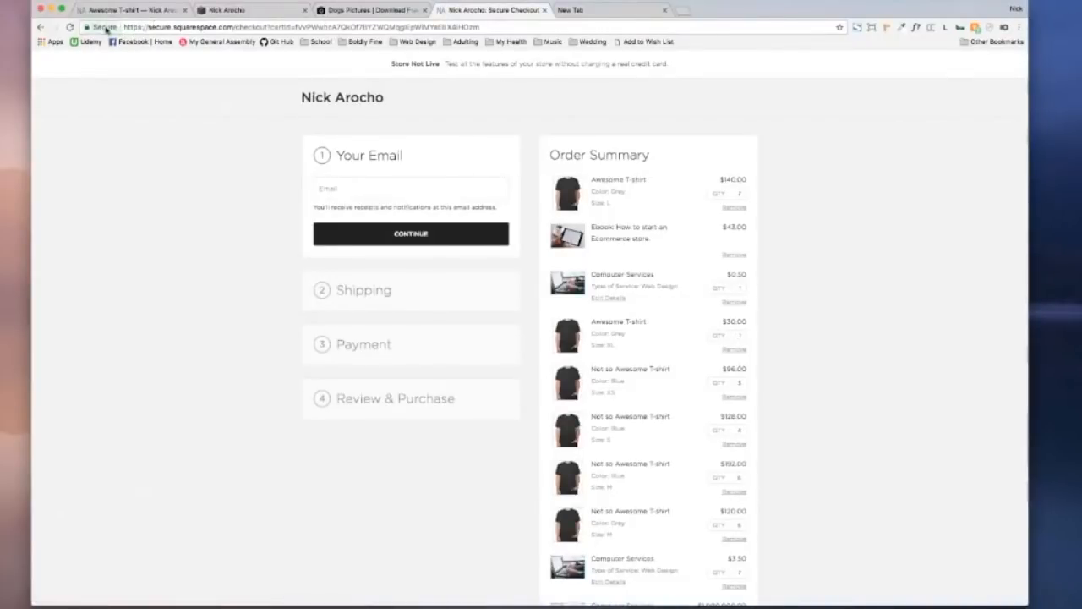
Step: Enter the customer's e-mail address at checkout and continue to the Shipping step
click(358, 182)
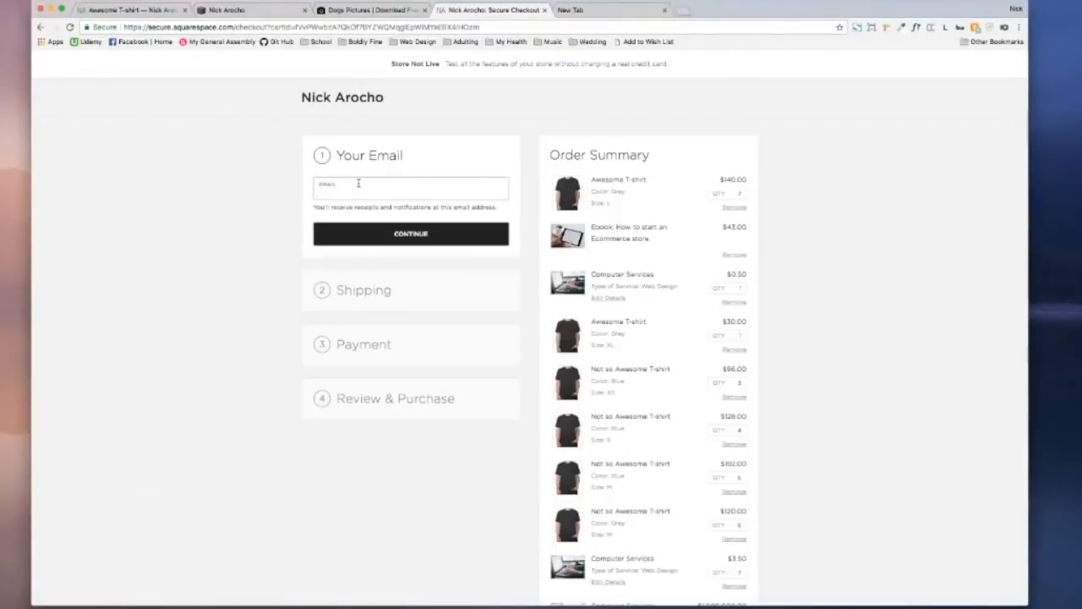
drag(390, 65, 718, 65)
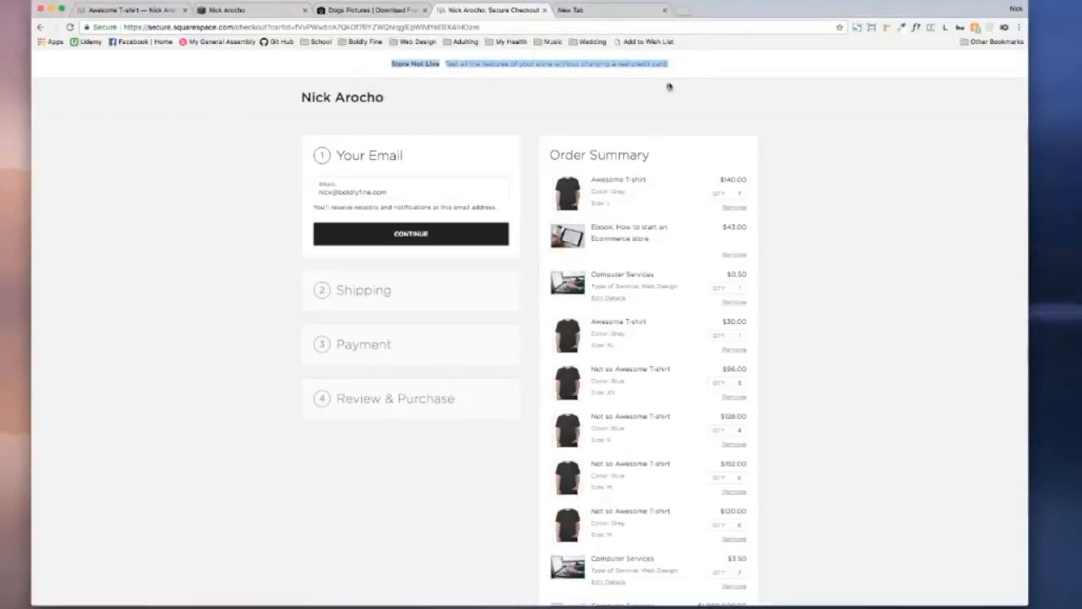
drag(676, 67, 403, 62)
click(391, 62)
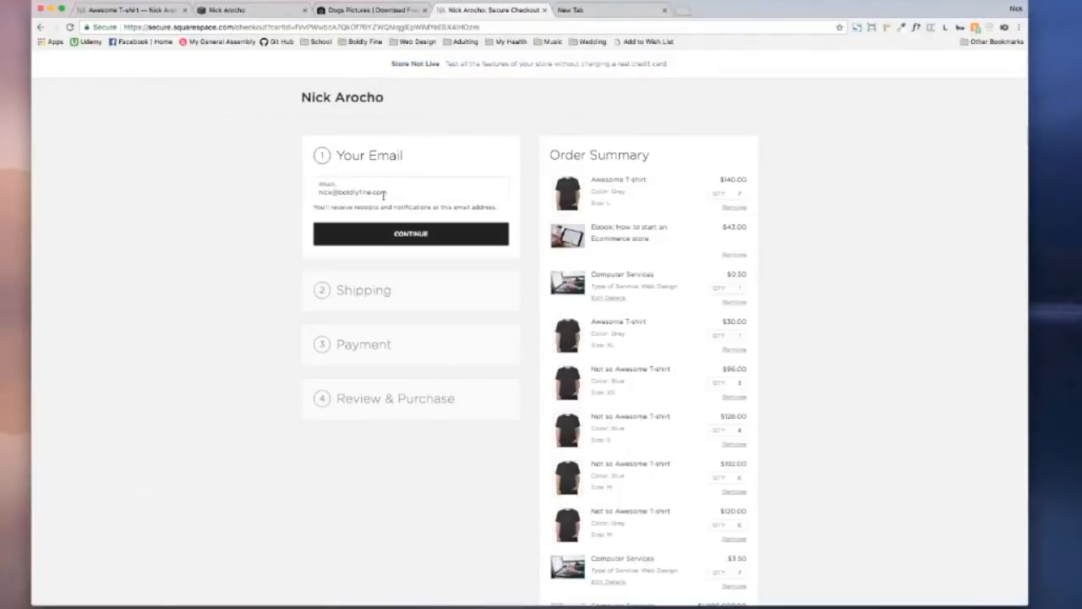
click(429, 235)
click(378, 262)
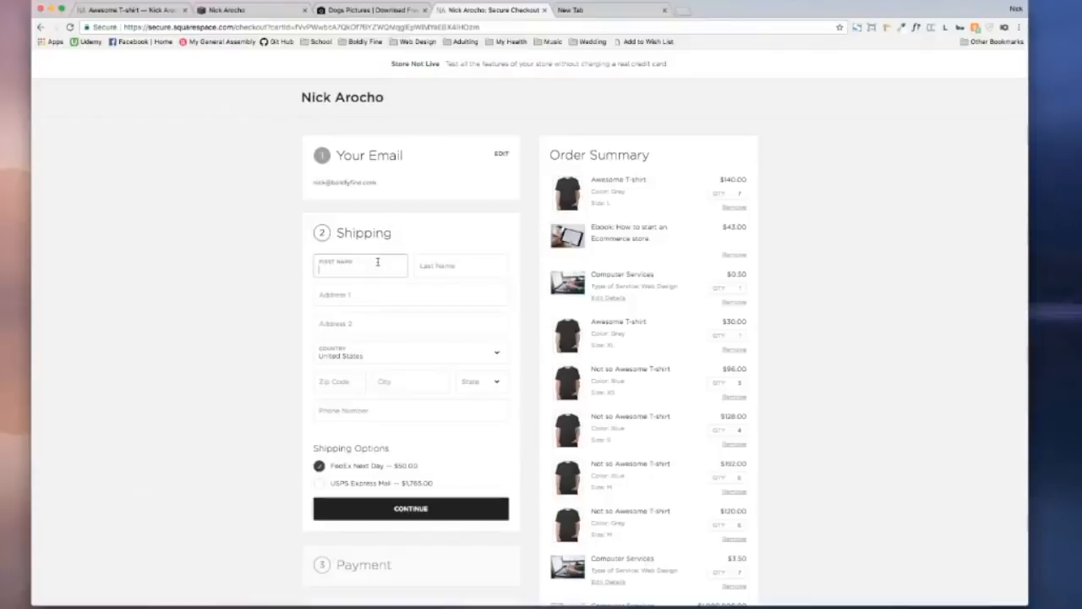
key(Tab)
key(Tab)
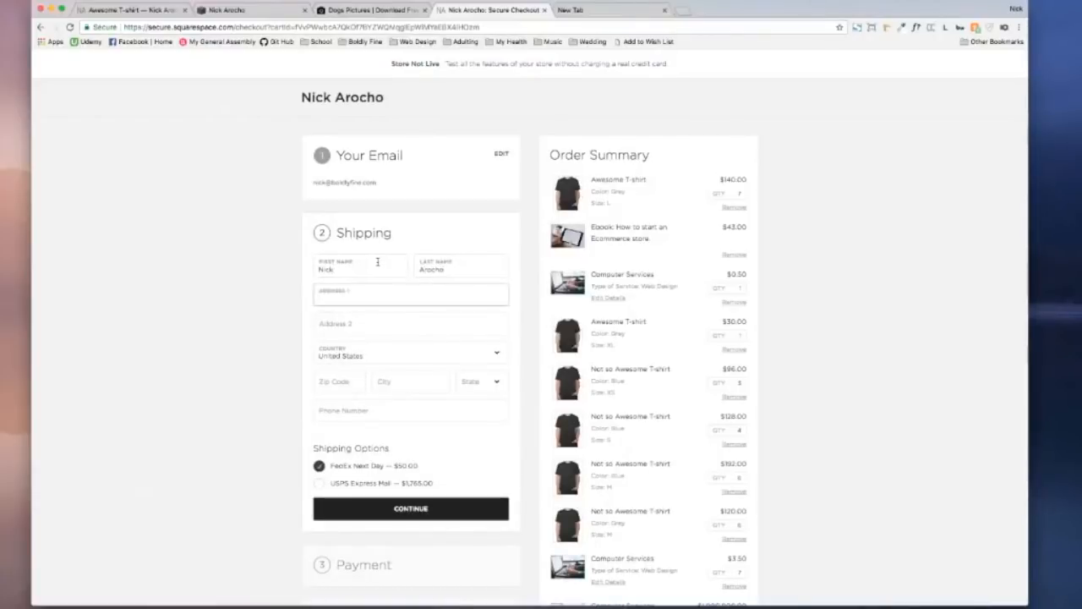
text(12345)
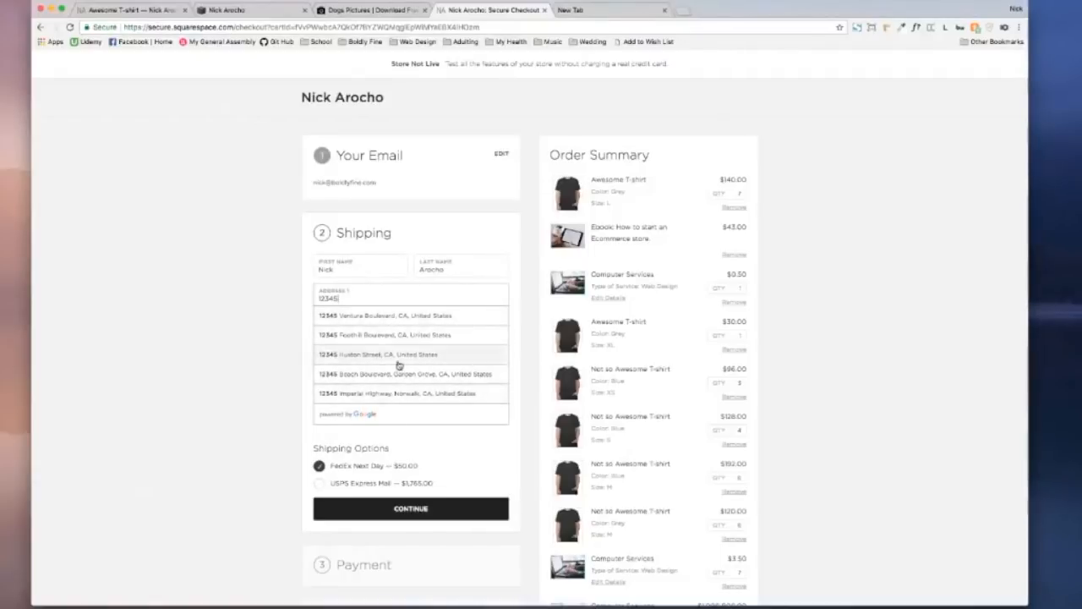
click(333, 377)
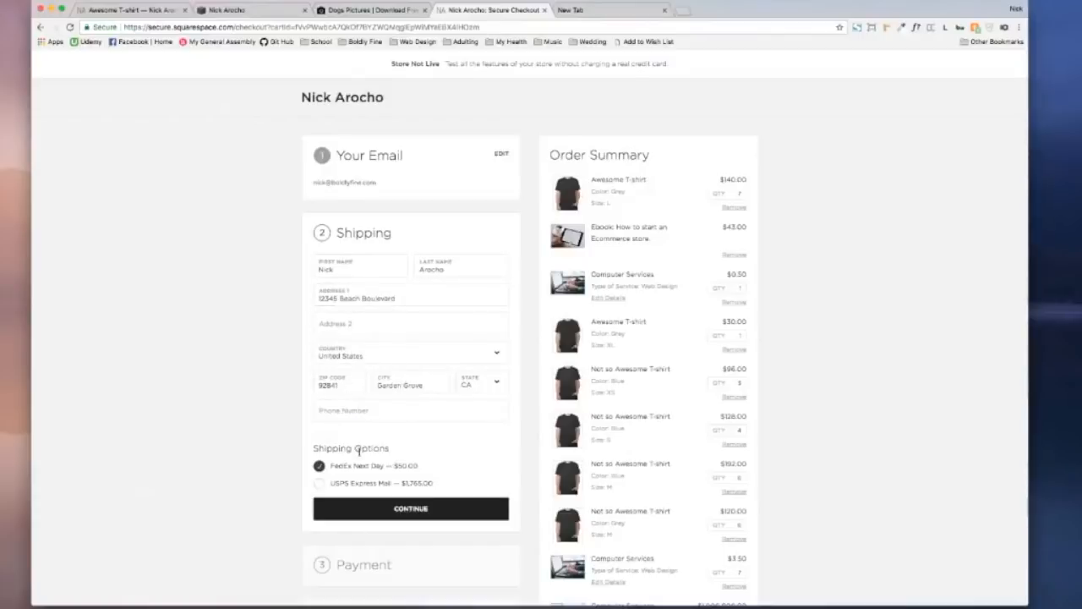
scroll(355, 442, down, 3)
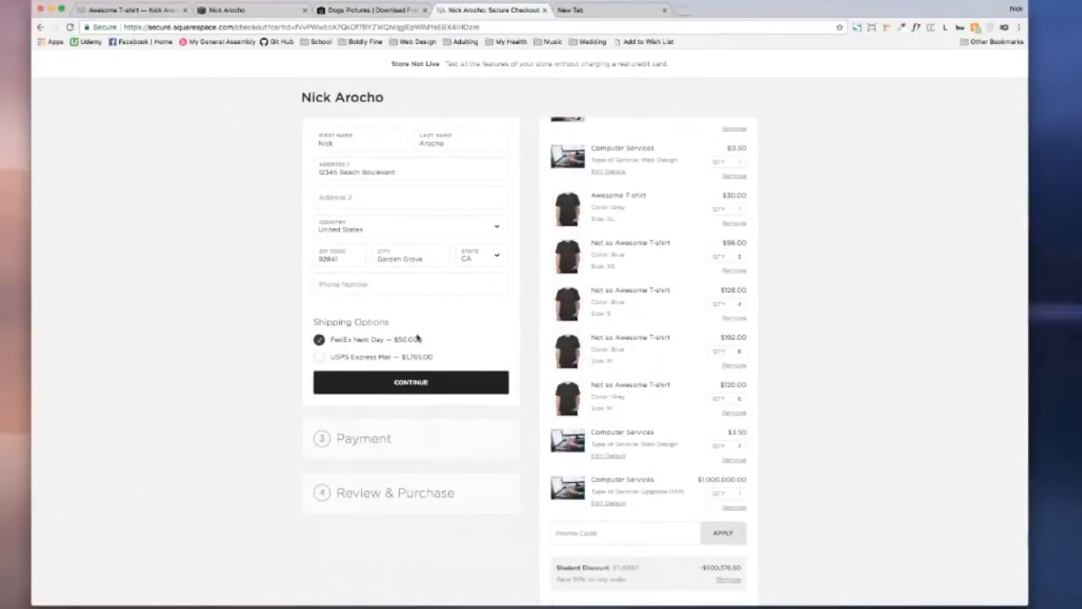
scroll(417, 338, down, 3)
scroll(417, 338, up, 1)
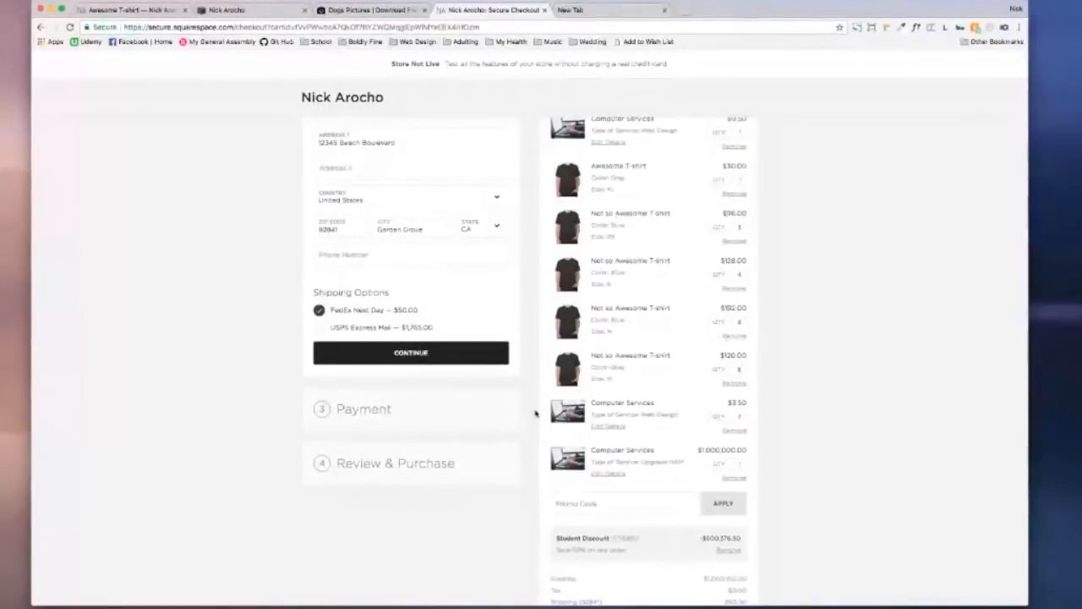
Step: Re-apply the Student promo code and select USPS Express Mail ($1,765.00), totalling $502,141.50
click(728, 551)
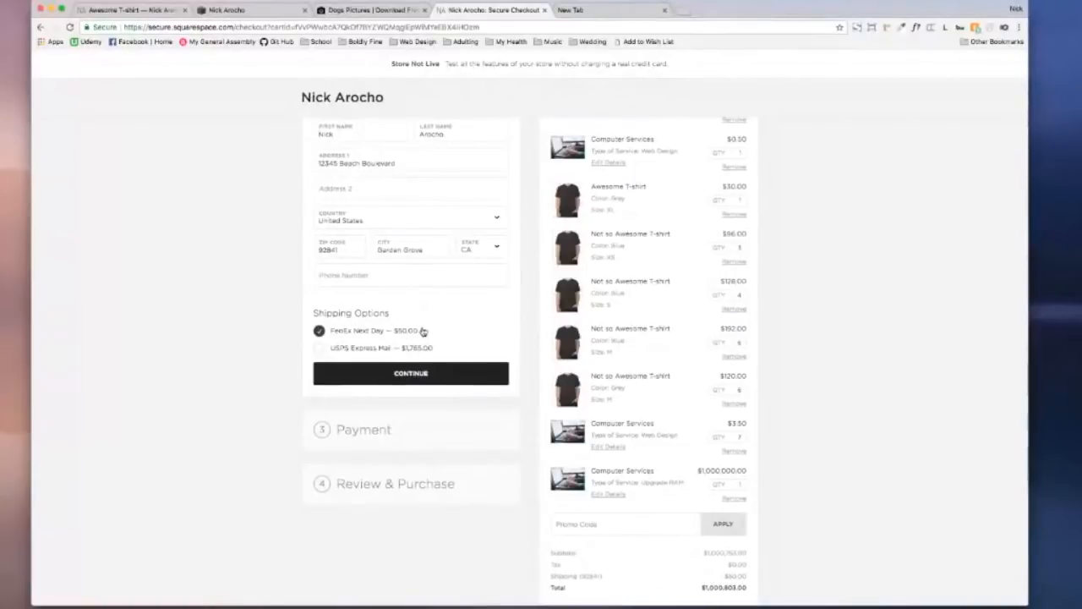
scroll(427, 330, down, 1)
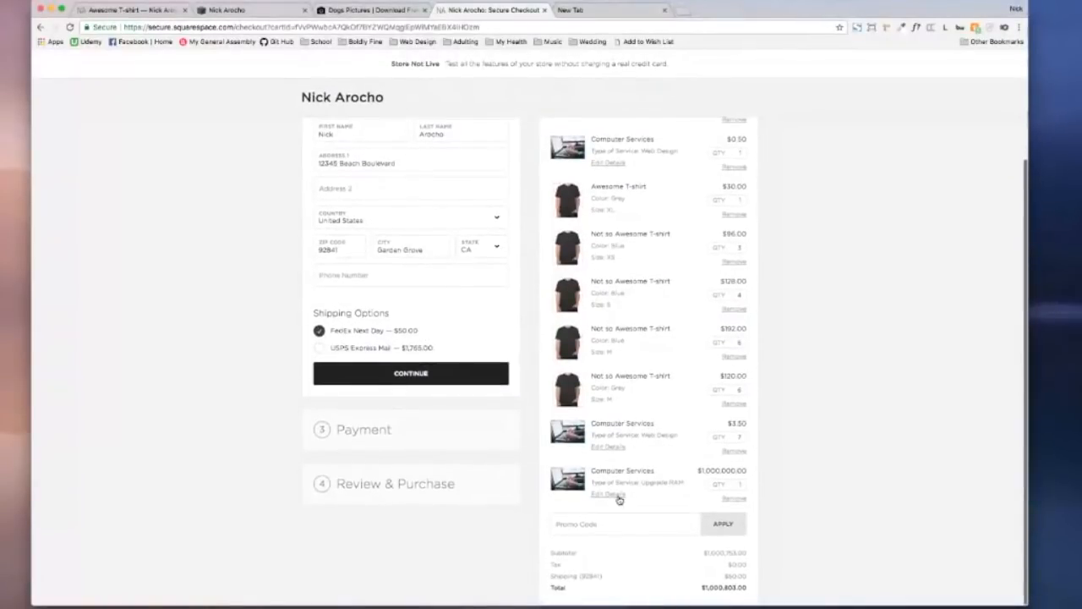
click(600, 524)
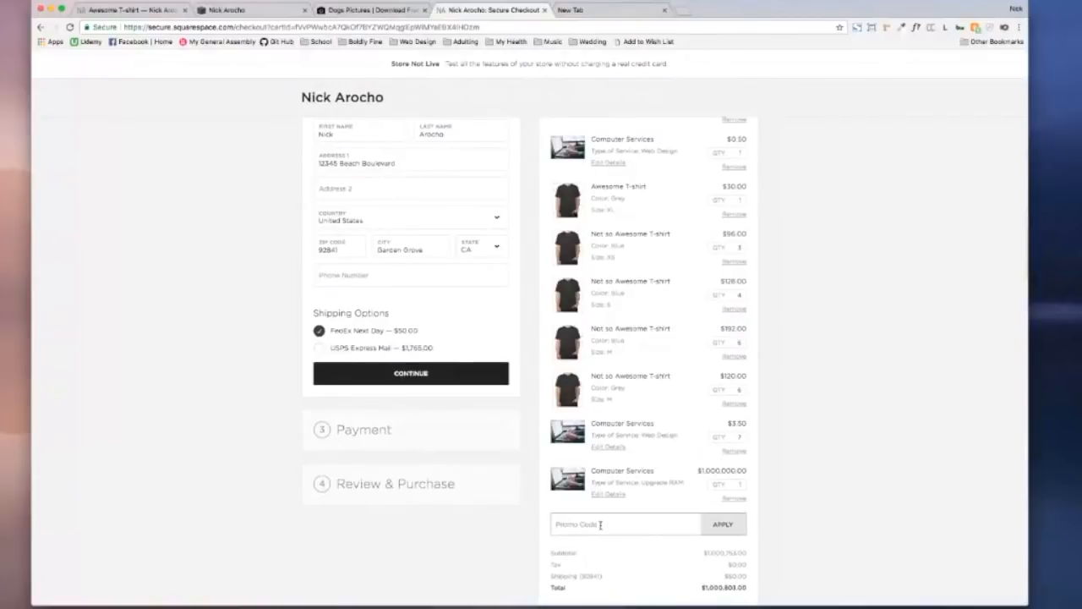
text(Student)
click(721, 525)
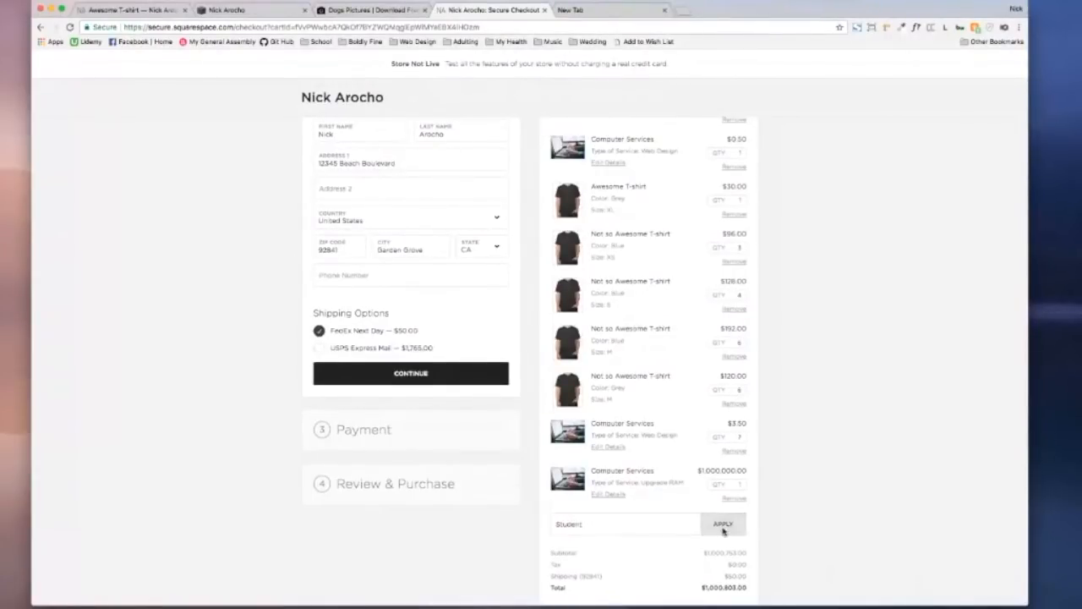
scroll(751, 562, down, 1)
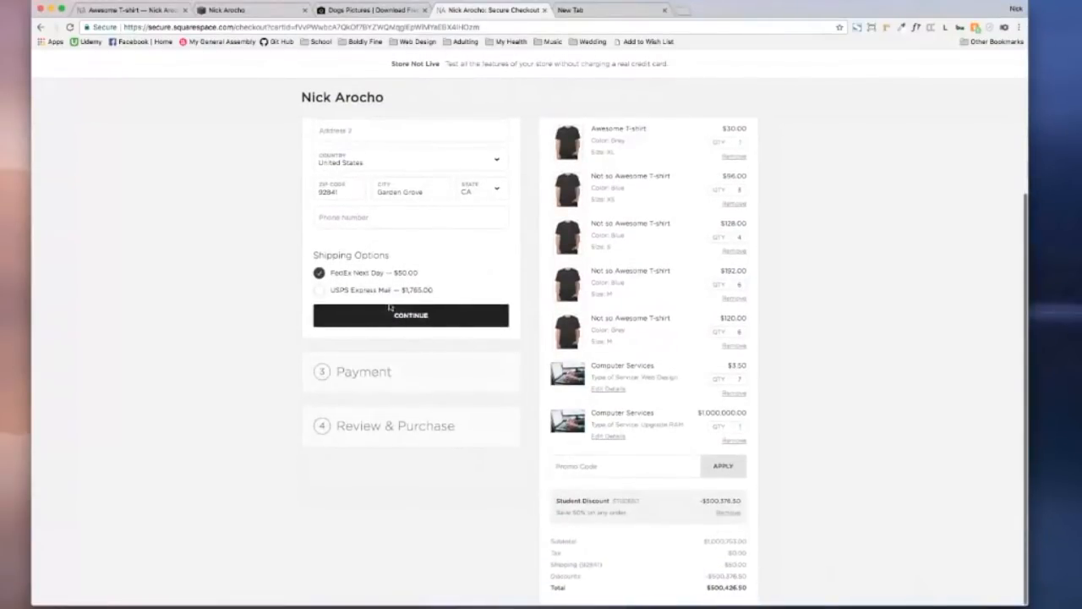
click(324, 292)
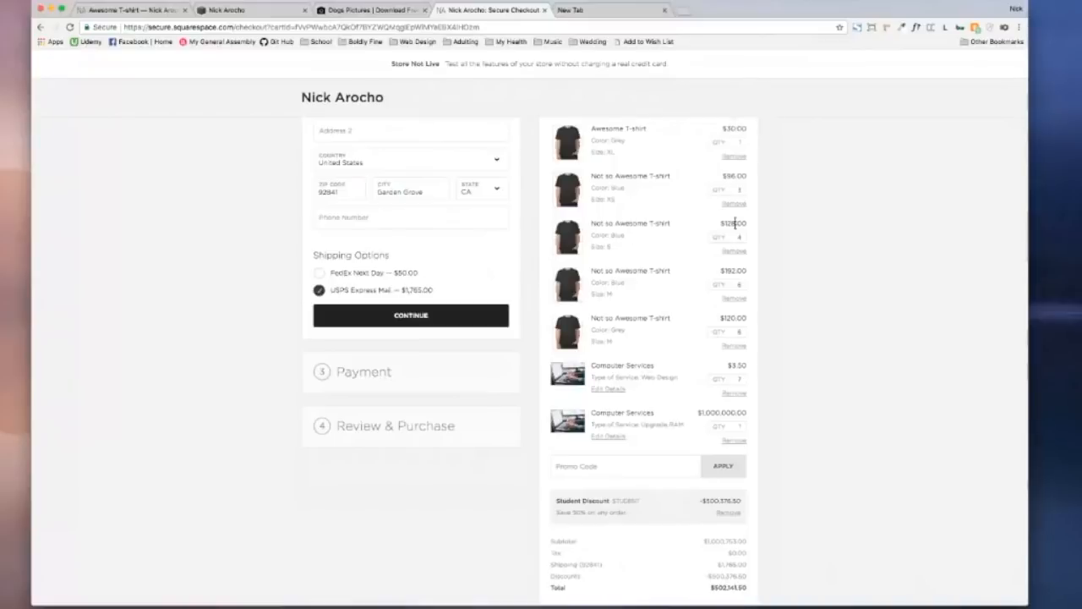
Step: Continue to payment, bill to the shipping address, and purchase the $502,141.50 order
scroll(745, 411, down, 1)
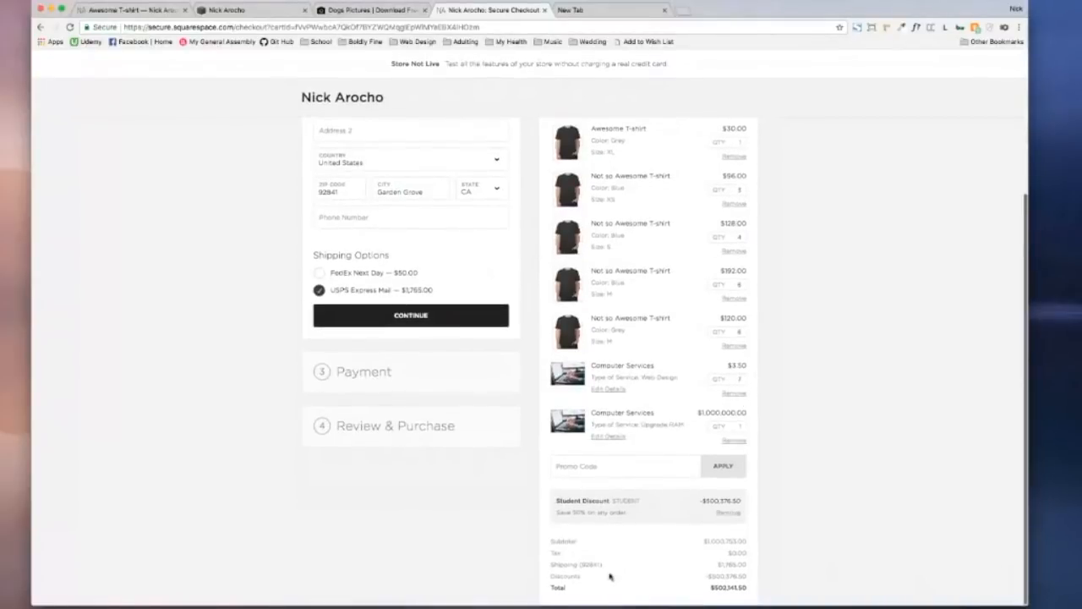
drag(644, 565, 768, 568)
click(280, 321)
click(410, 317)
click(364, 318)
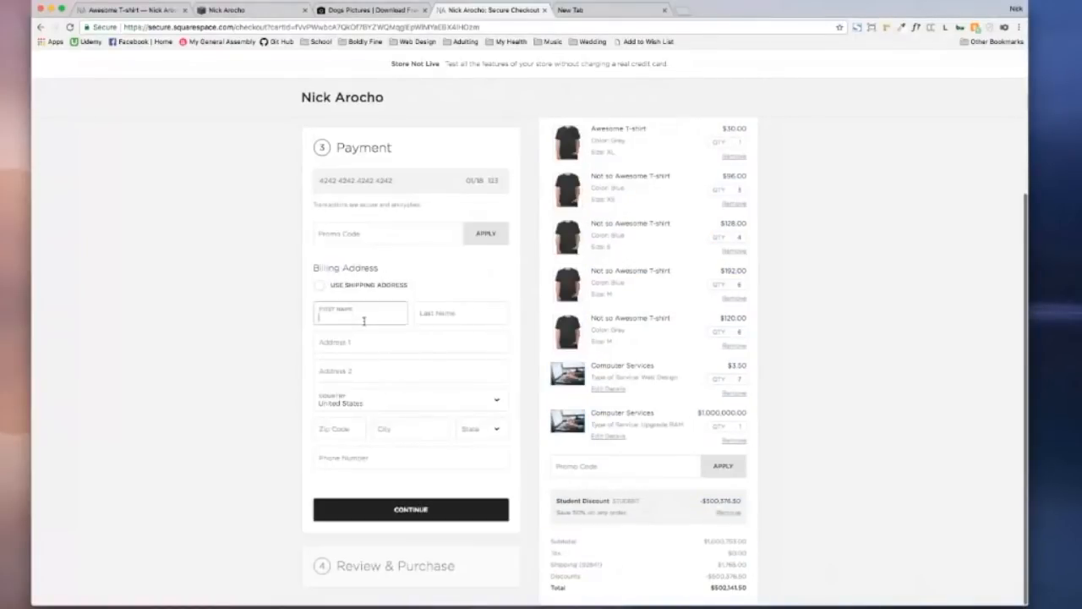
click(319, 286)
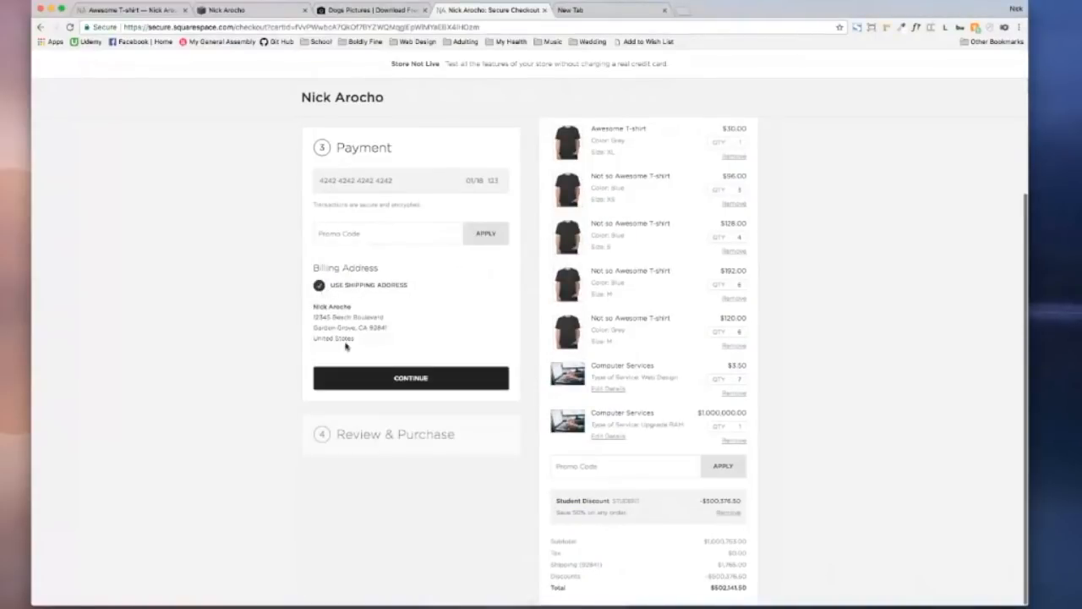
click(422, 384)
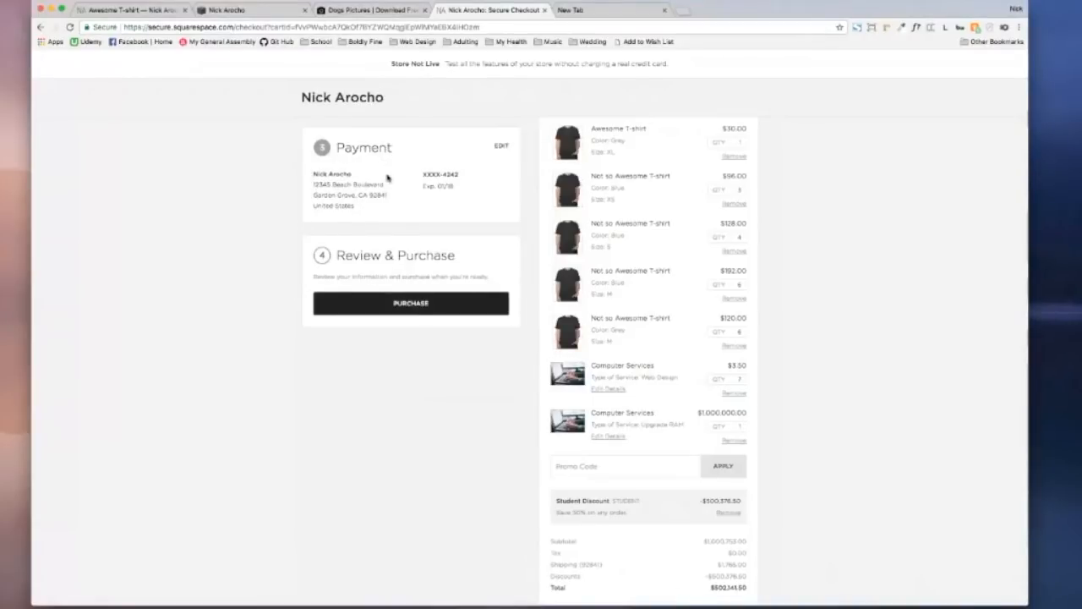
drag(421, 173, 477, 192)
click(477, 193)
click(411, 304)
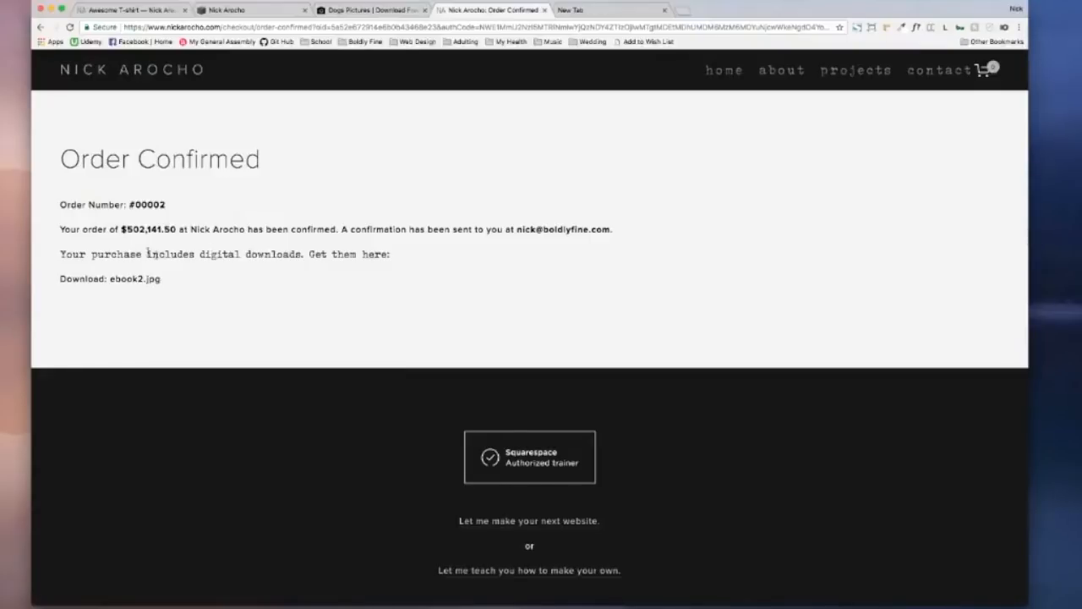
Step: Download and preview ebook2.jpg from the confirmation page, then switch to Apple Mail
drag(60, 229, 644, 217)
click(126, 284)
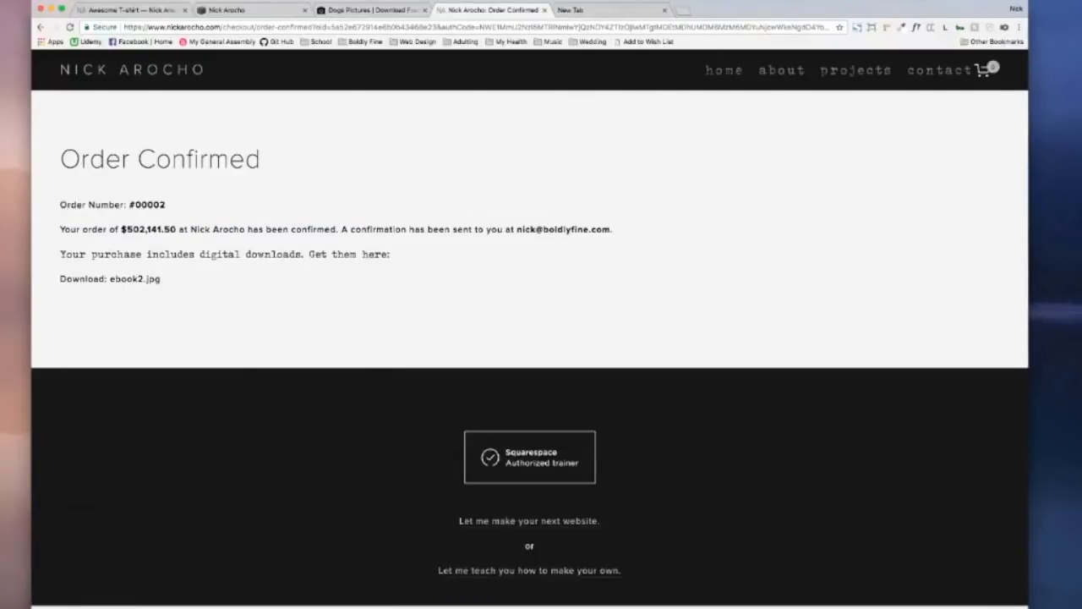
click(73, 606)
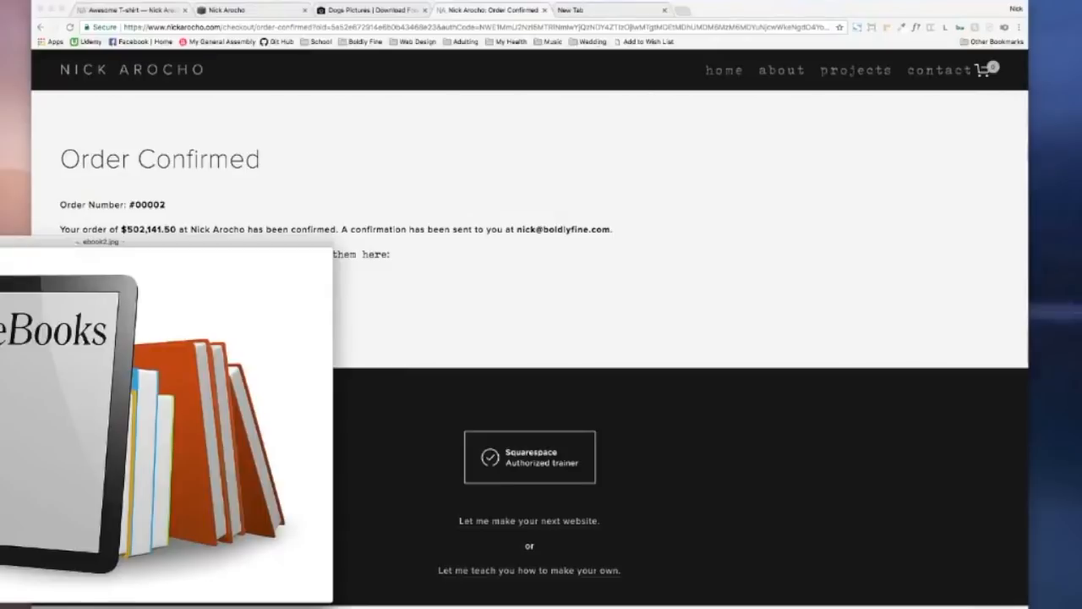
key(super+w)
scroll(205, 327, down, 3)
scroll(208, 324, up, 4)
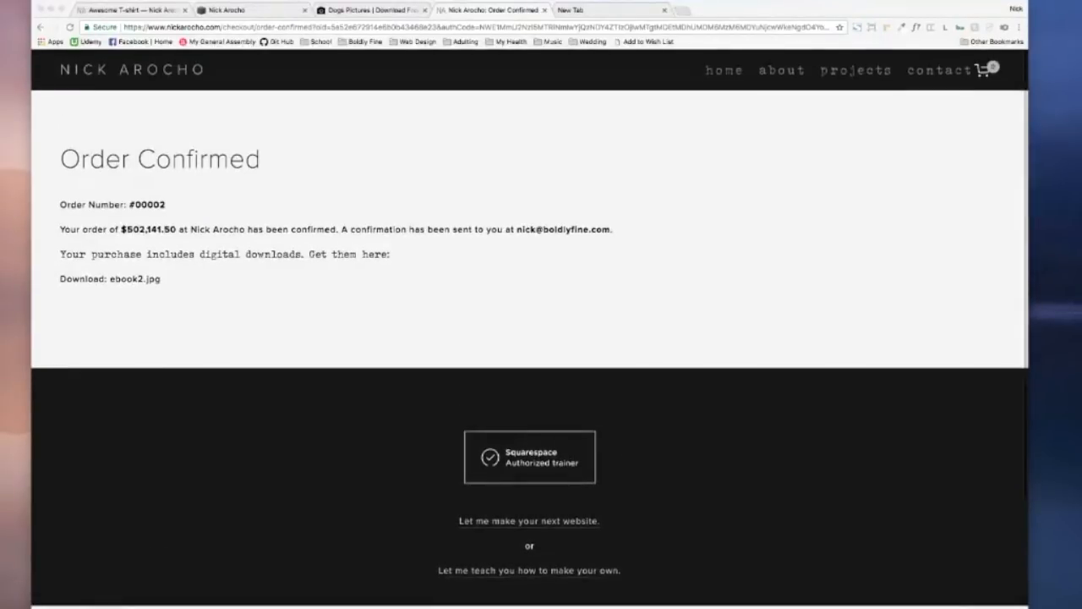
key(super+Tab)
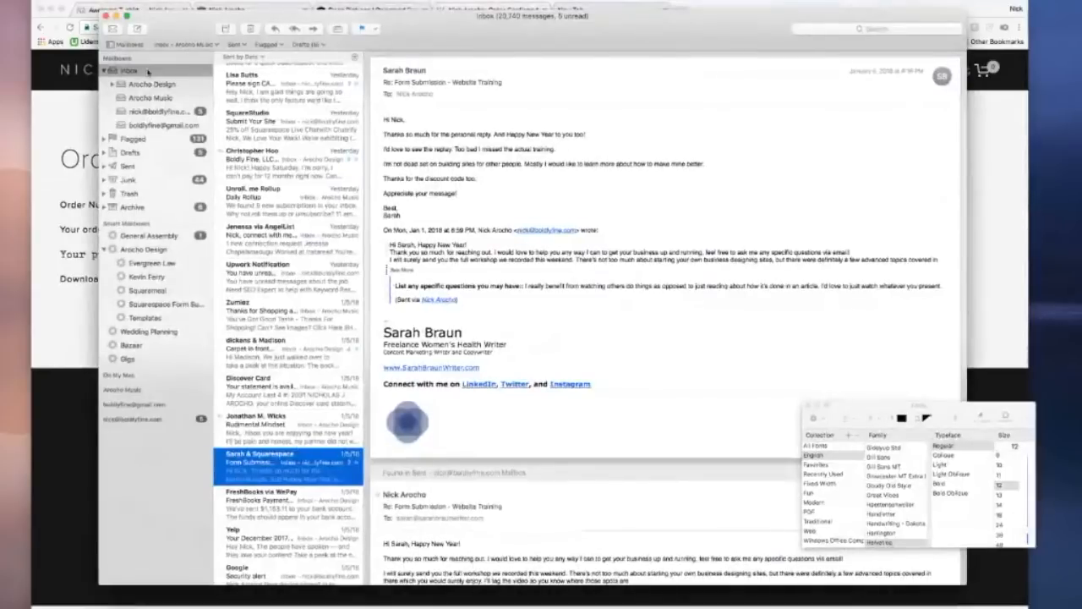
Step: Browse the Your Digital Downloads and new order notification emails, closing the Fonts panel
scroll(289, 222, up, 5)
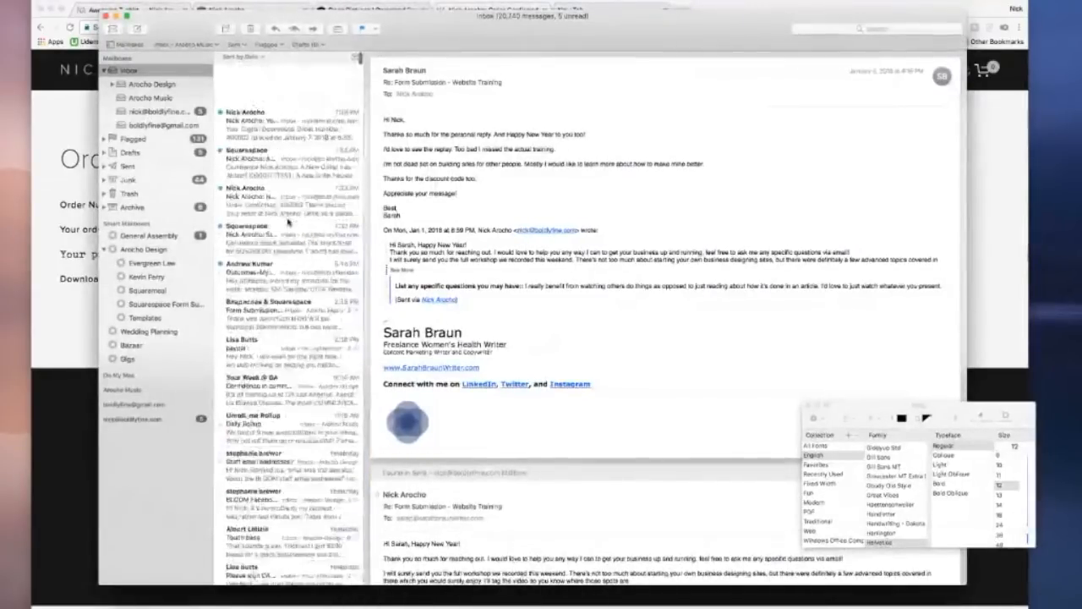
click(281, 79)
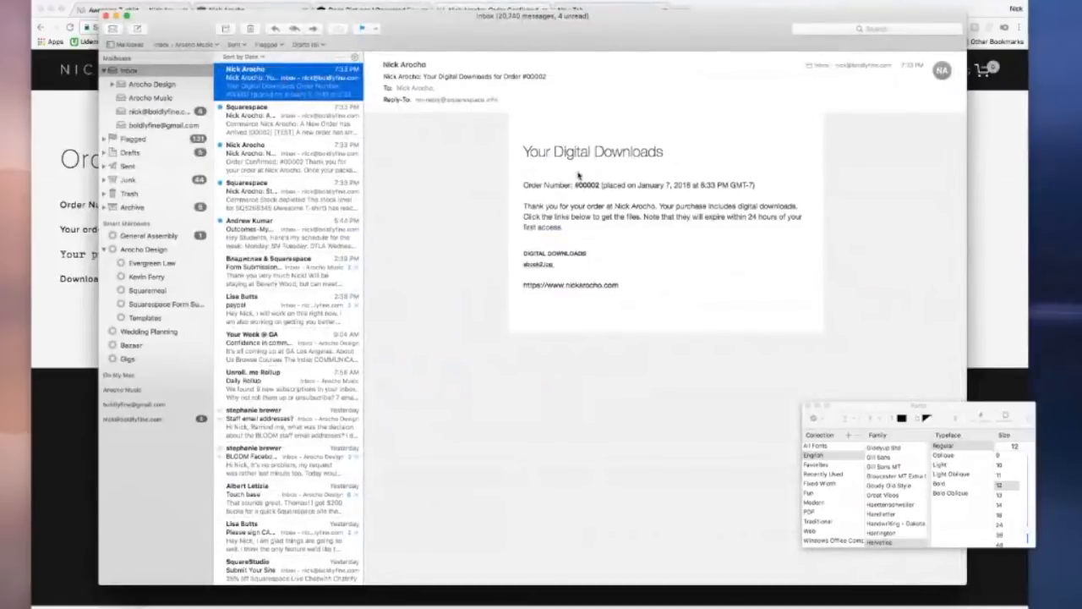
click(250, 128)
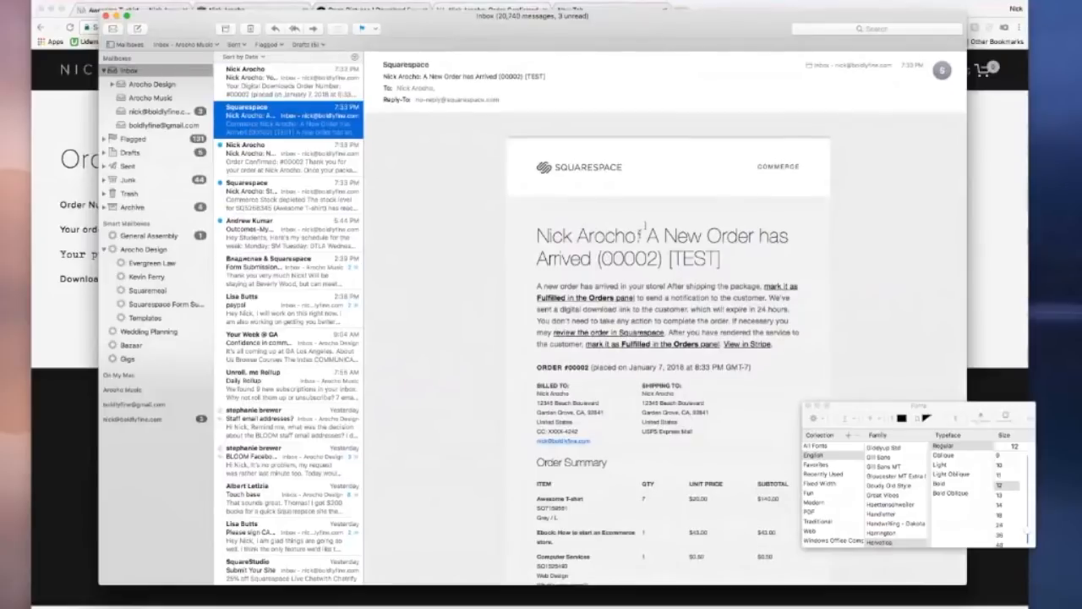
scroll(667, 279, down, 3)
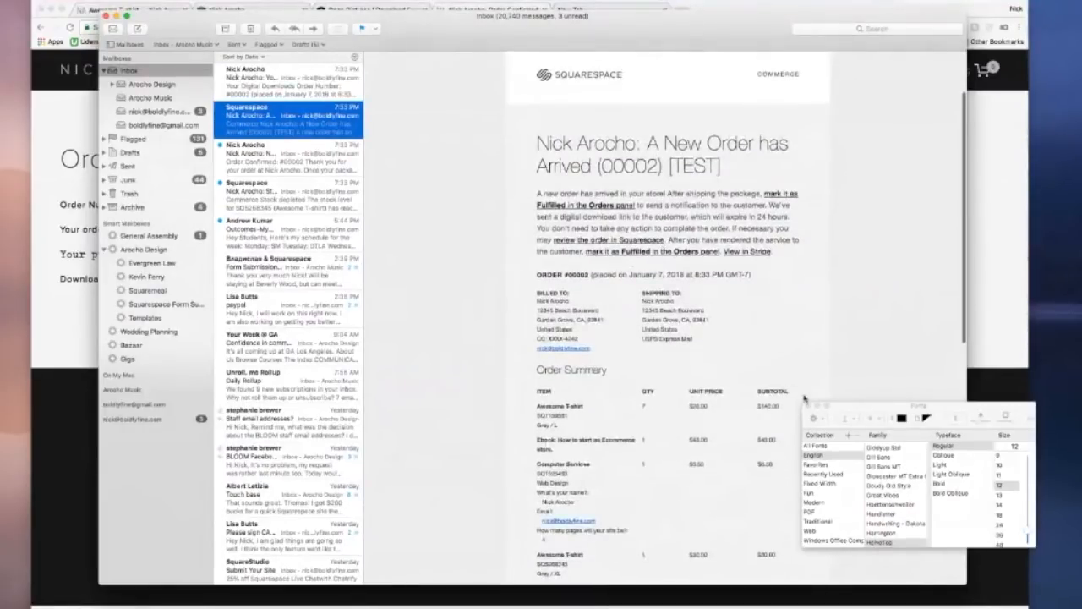
click(808, 406)
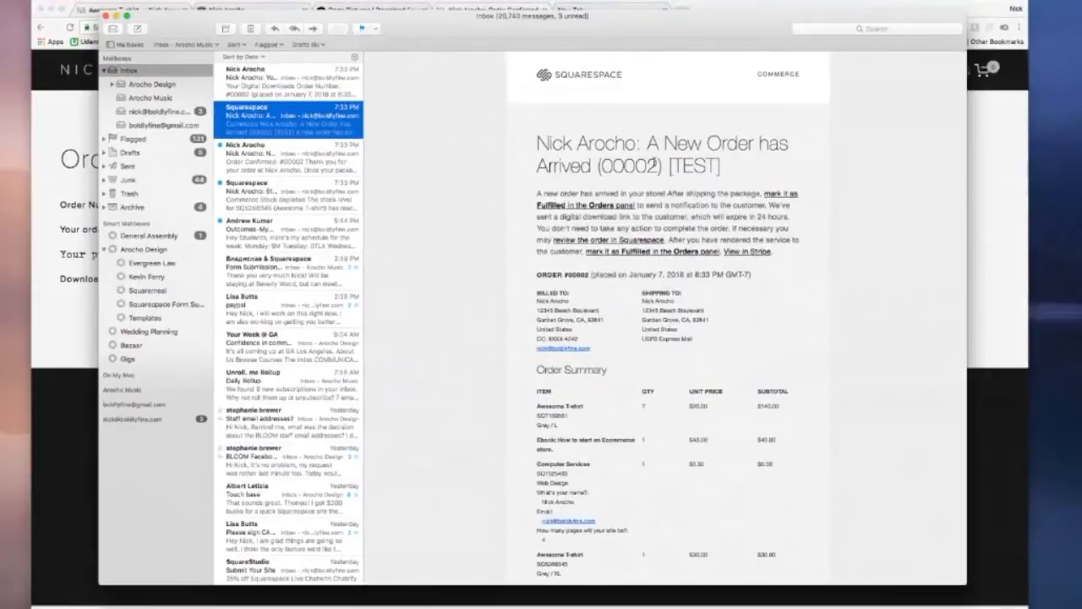
scroll(626, 309, down, 7)
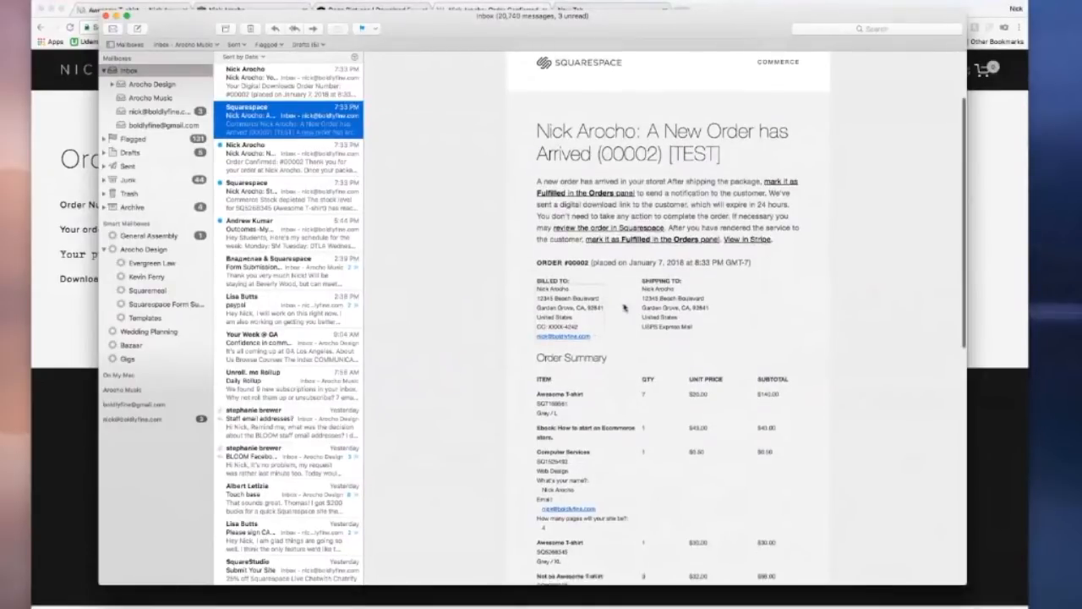
scroll(641, 299, down, 10)
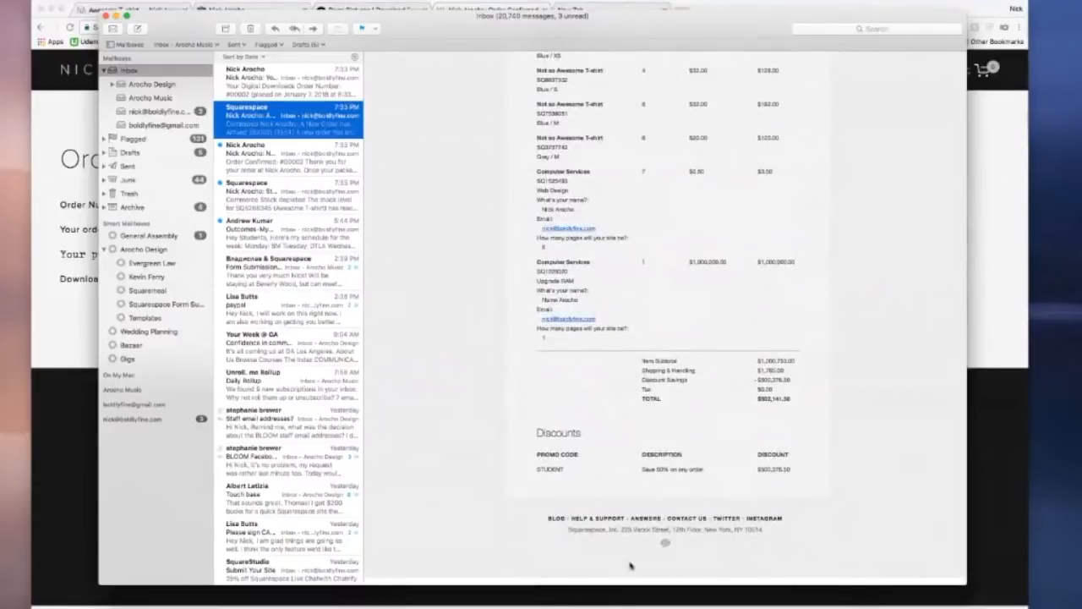
scroll(665, 424, up, 12)
scroll(665, 424, up, 10)
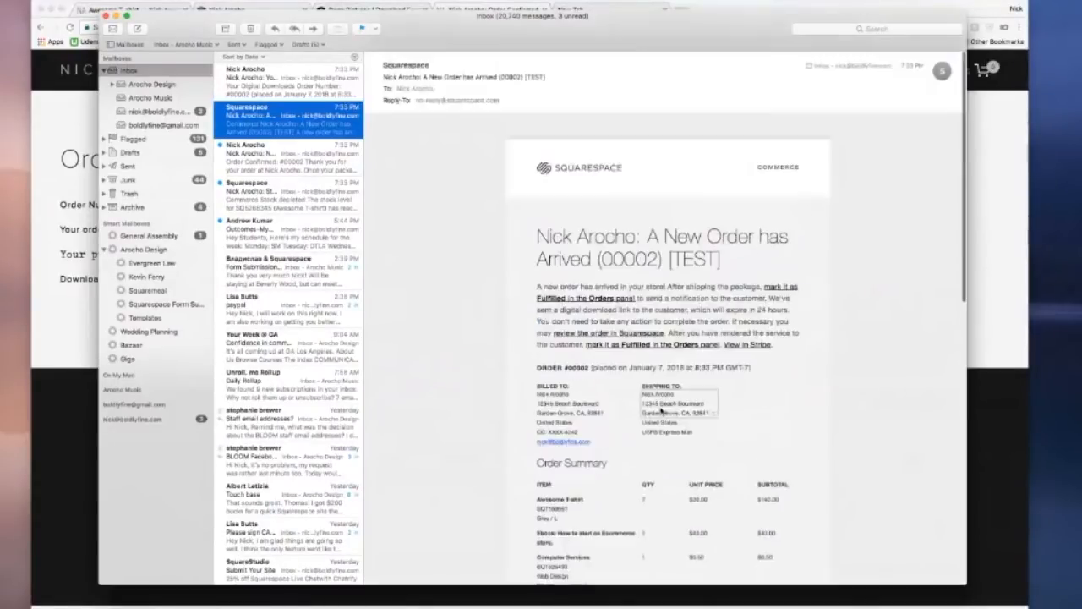
Step: Check the Order Confirmed and Digital Downloads emails, noting 24-hour link expiry, then open Stock depleted
click(279, 160)
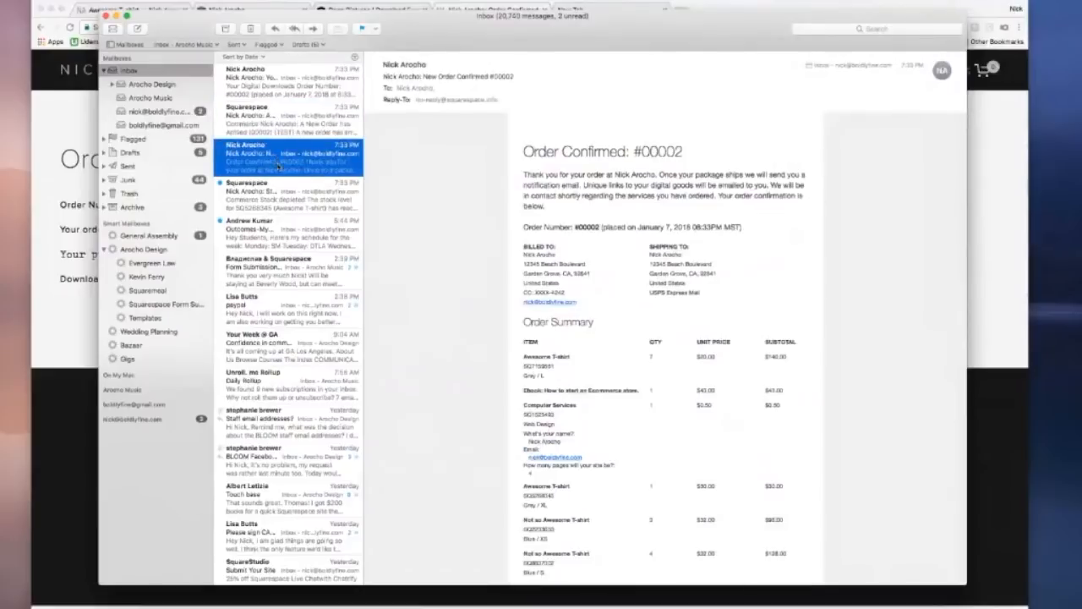
scroll(525, 184, down, 15)
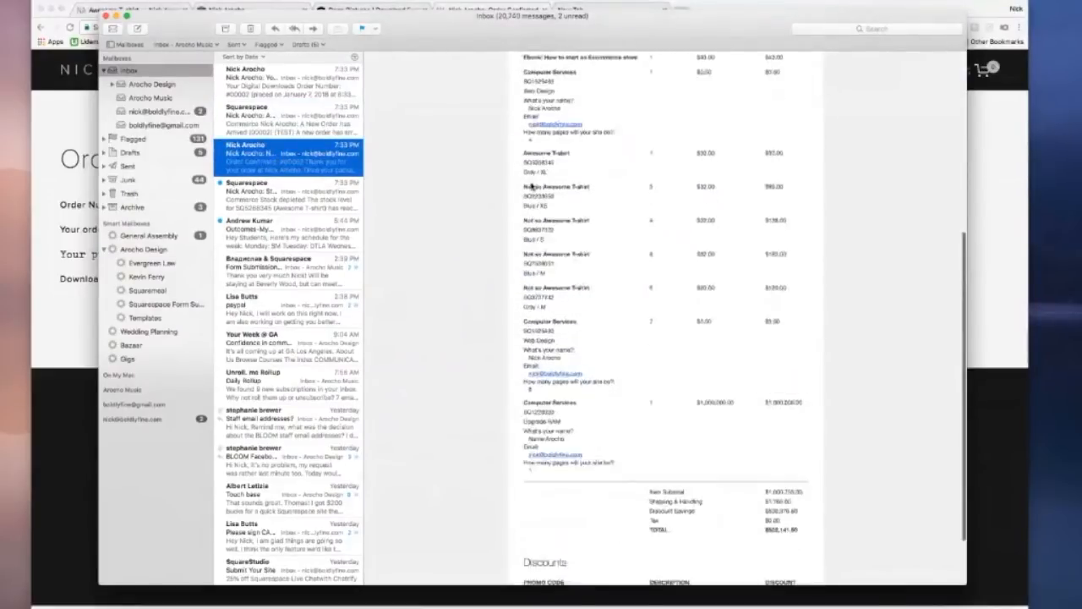
scroll(530, 186, up, 15)
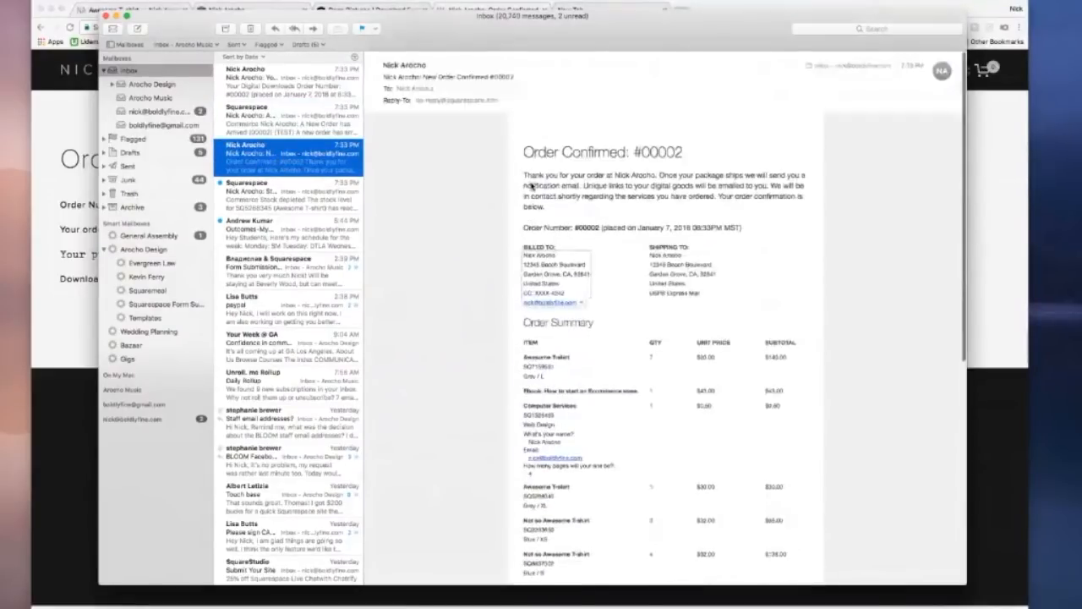
click(279, 94)
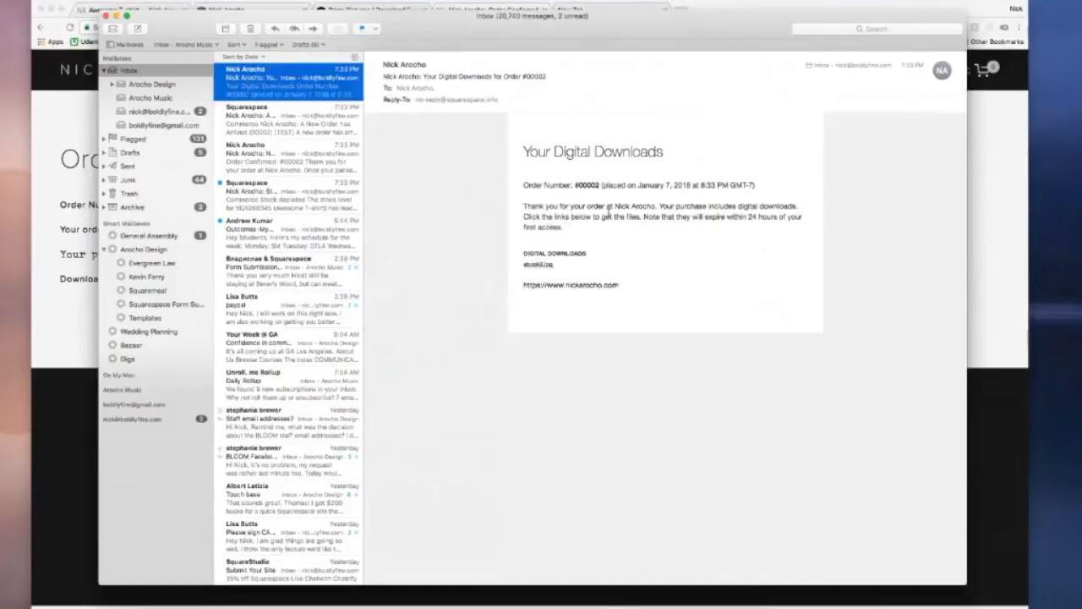
drag(707, 216, 763, 218)
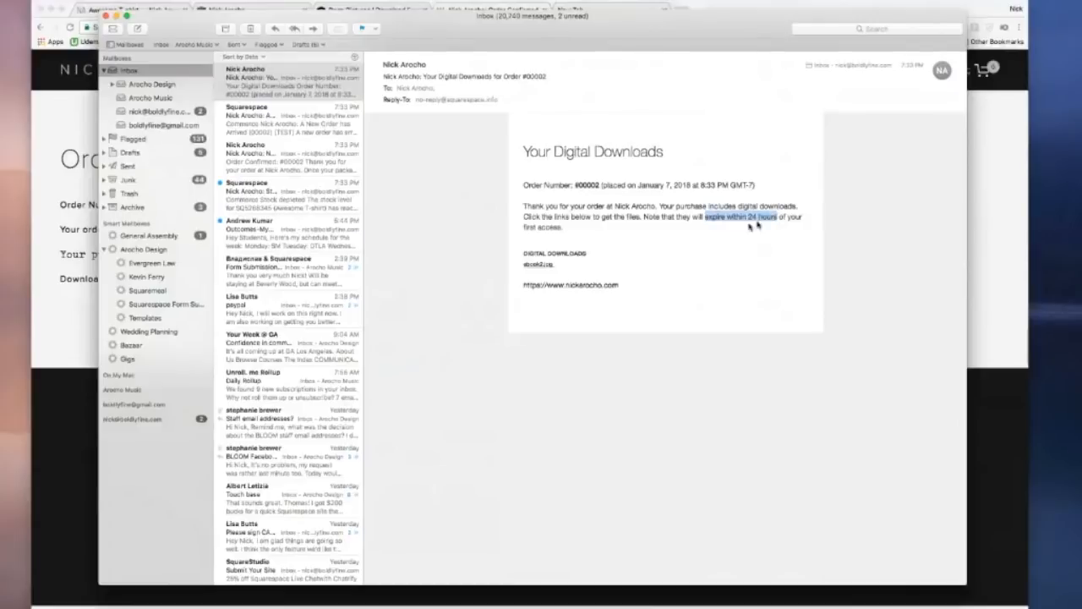
click(681, 243)
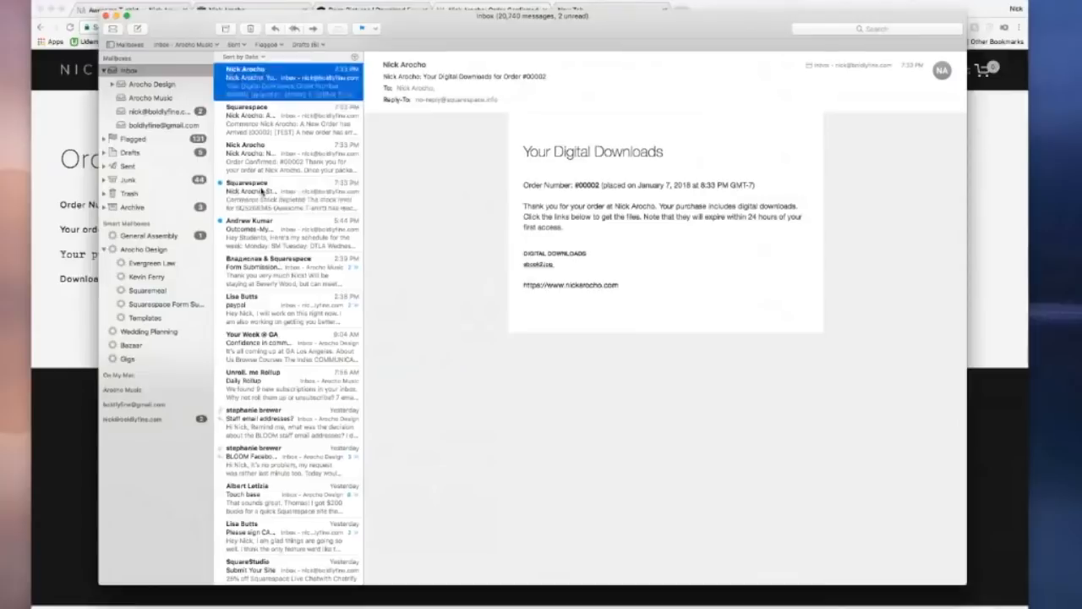
click(262, 193)
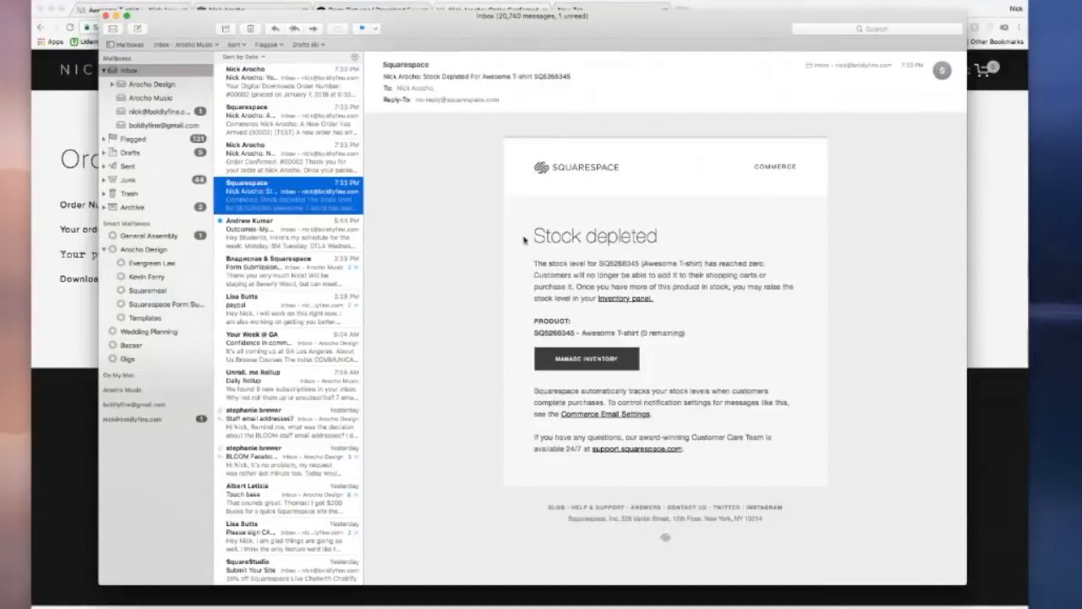
Step: Read the Awesome T-shirt stock depleted alert, then return to the browser's Order Confirmed page
drag(531, 238, 657, 238)
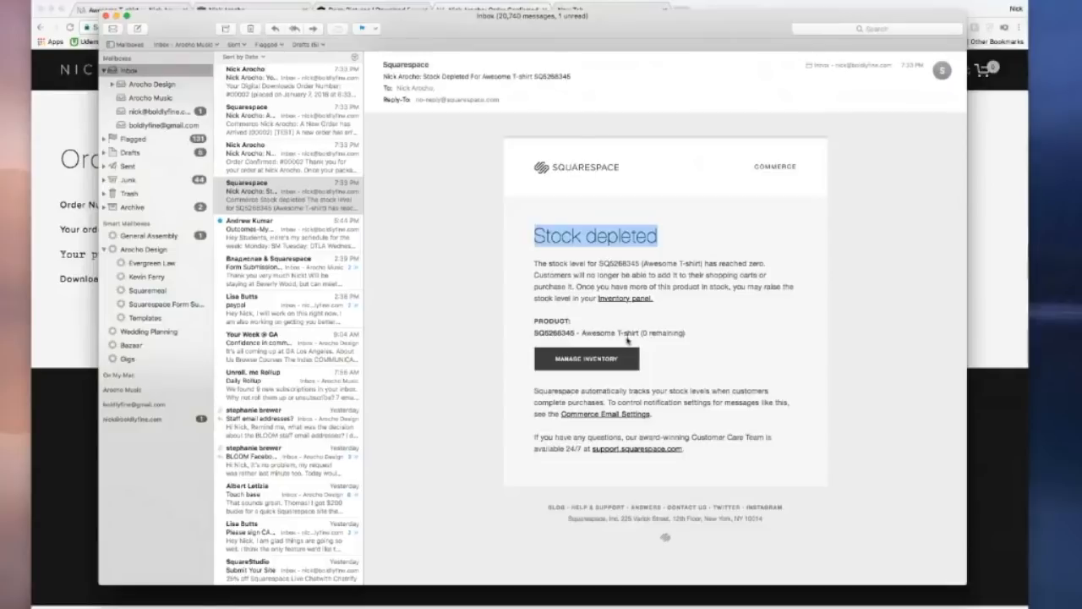
drag(691, 335, 513, 332)
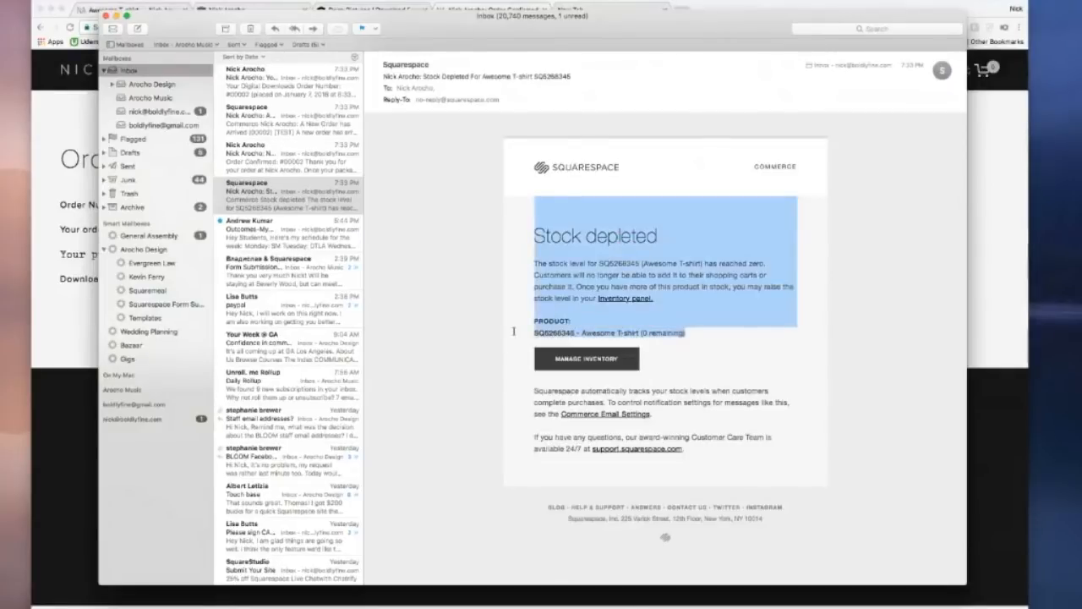
click(654, 331)
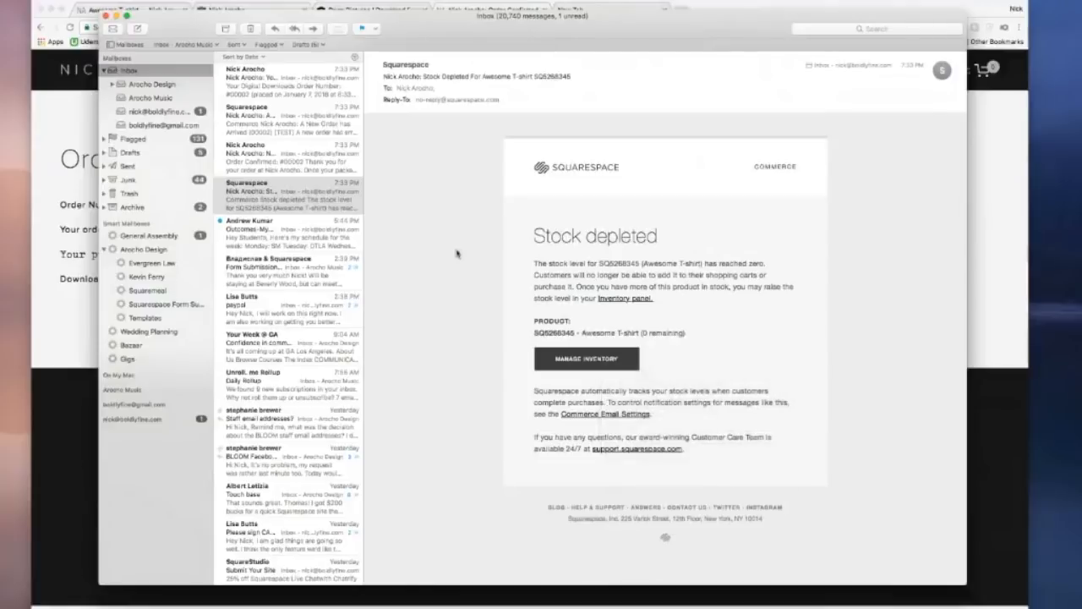
click(74, 97)
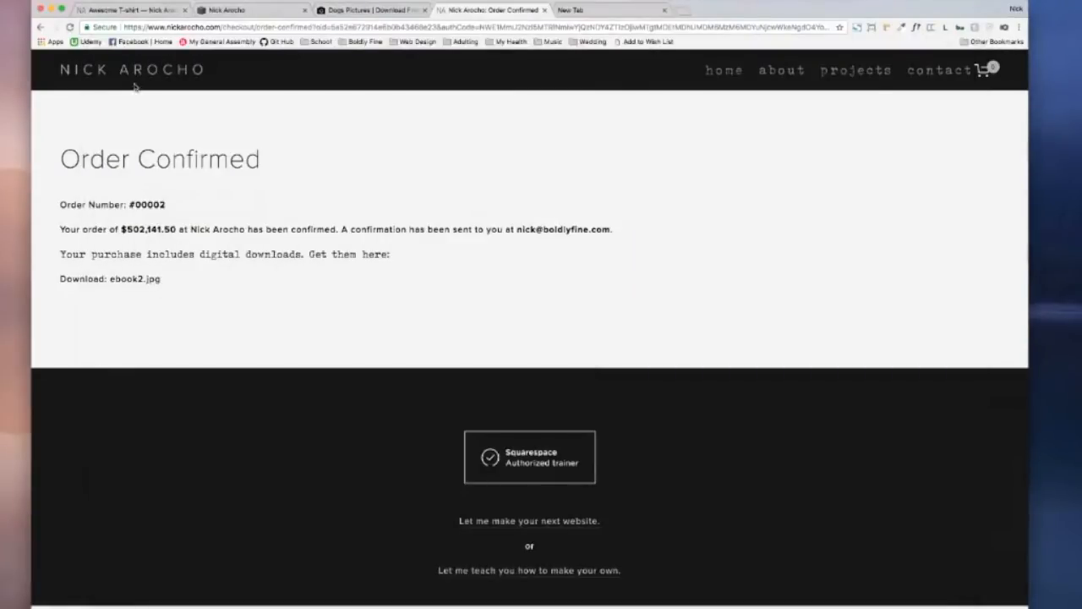
Step: Go back twice to the now-empty Shopping Cart, then switch to the Shipping settings tab
scroll(412, 140, down, 3)
scroll(415, 140, up, 5)
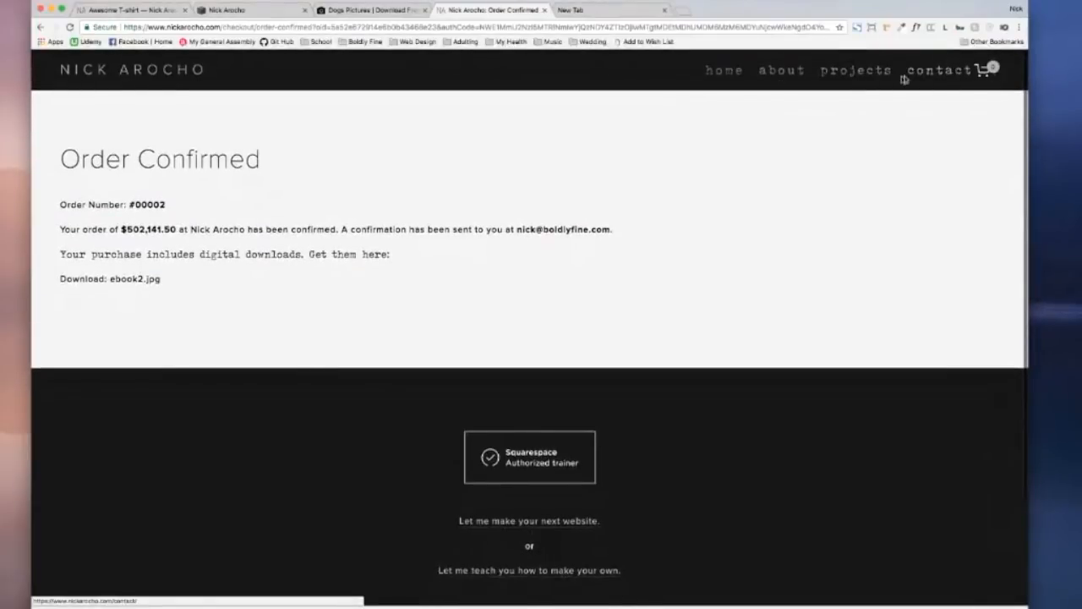
click(39, 27)
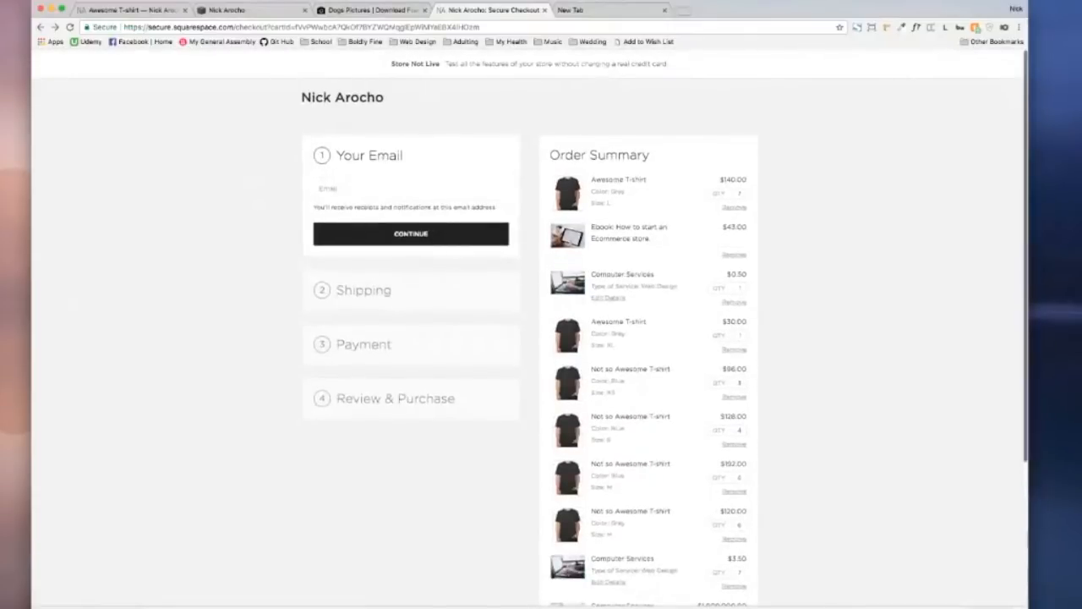
click(41, 28)
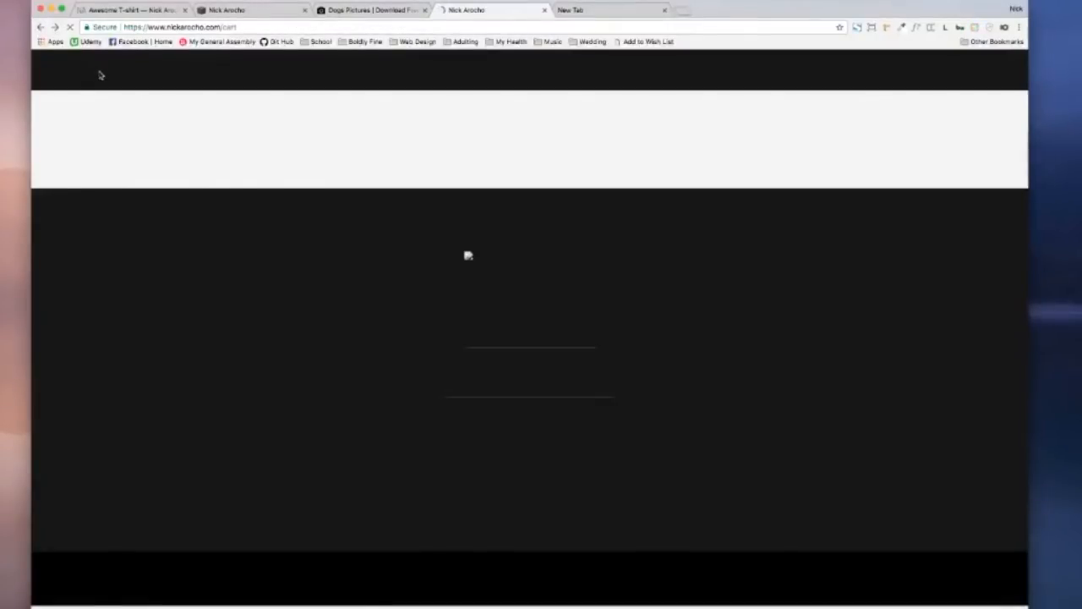
click(222, 12)
Step: Return from the Shipping settings to the full Settings list
scroll(190, 178, down, 1)
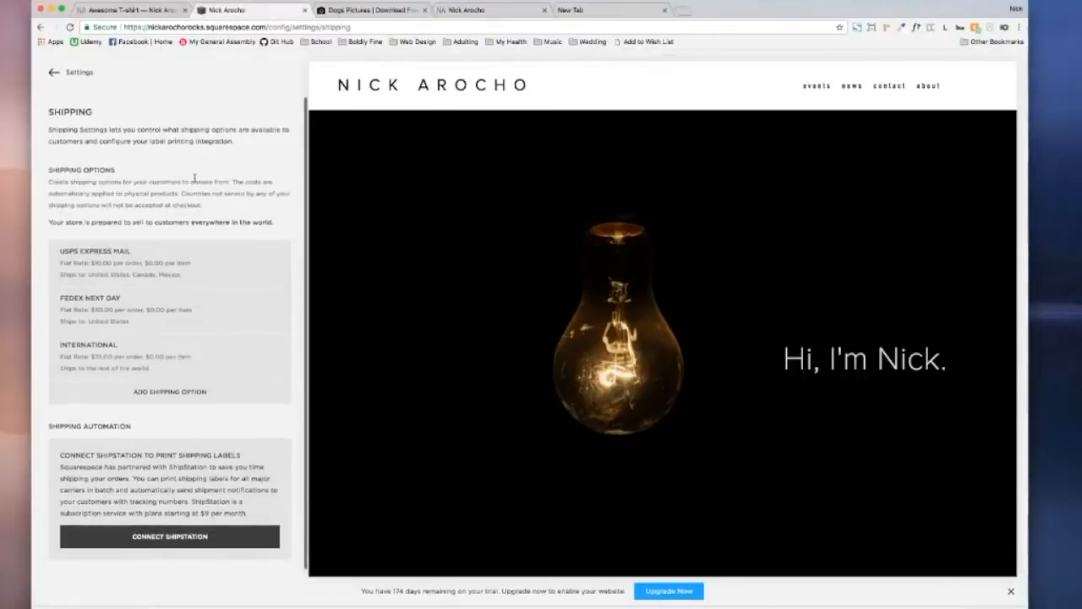
click(52, 72)
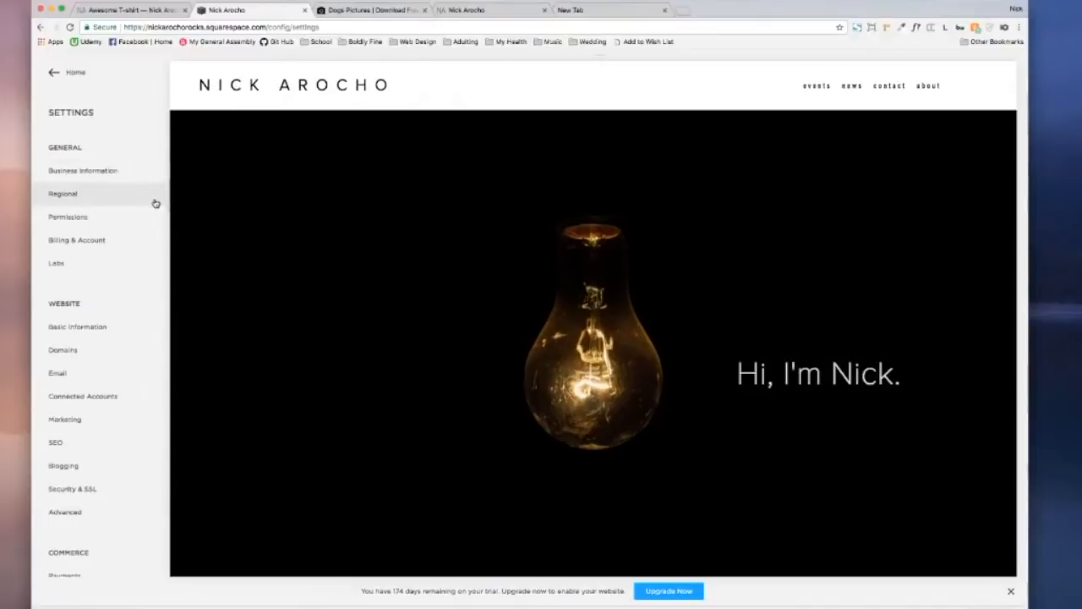
scroll(155, 203, down, 3)
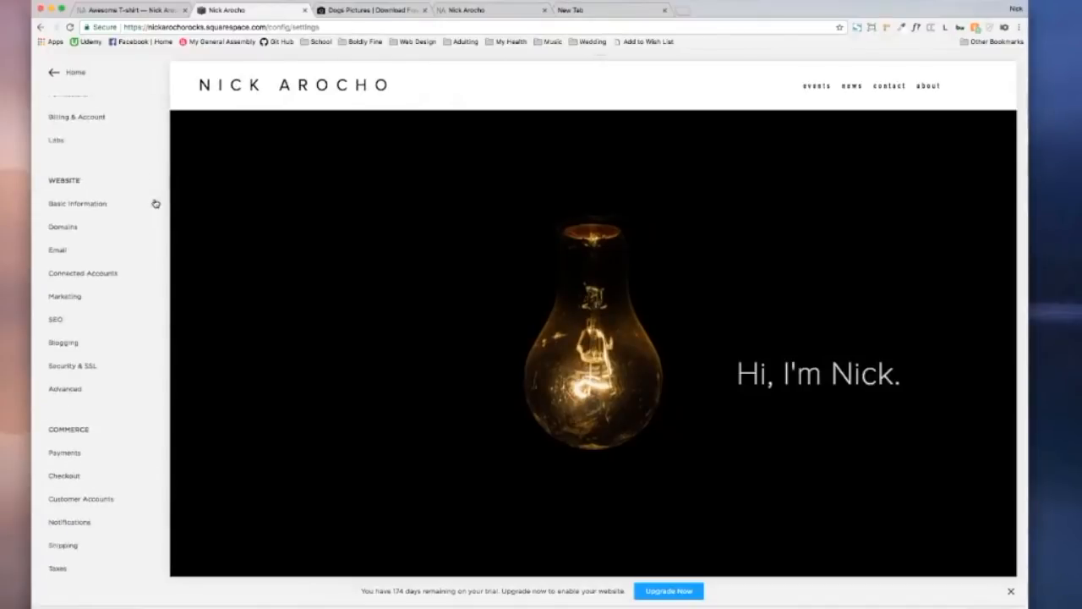
scroll(155, 202, up, 3)
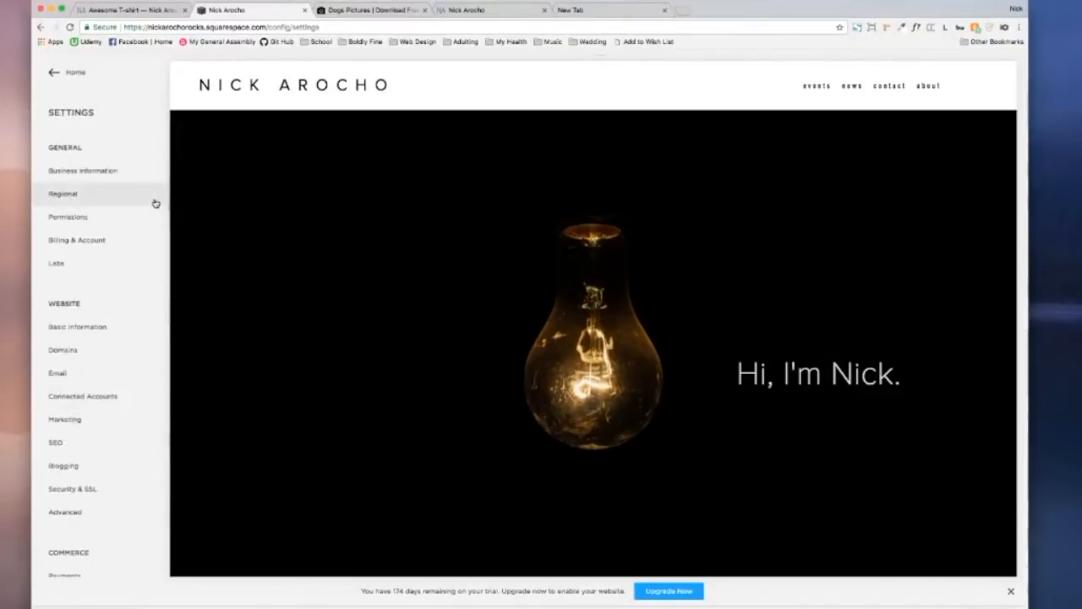
scroll(155, 203, down, 3)
scroll(156, 203, up, 3)
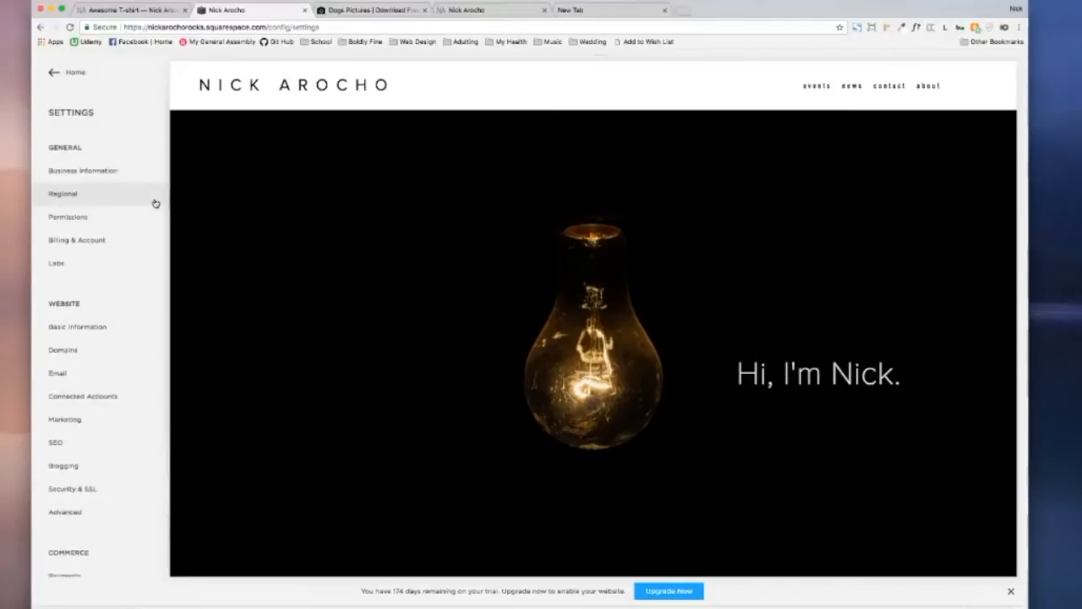
Step: Go back to the main admin menu and scroll through the homepage preview's sections
click(57, 74)
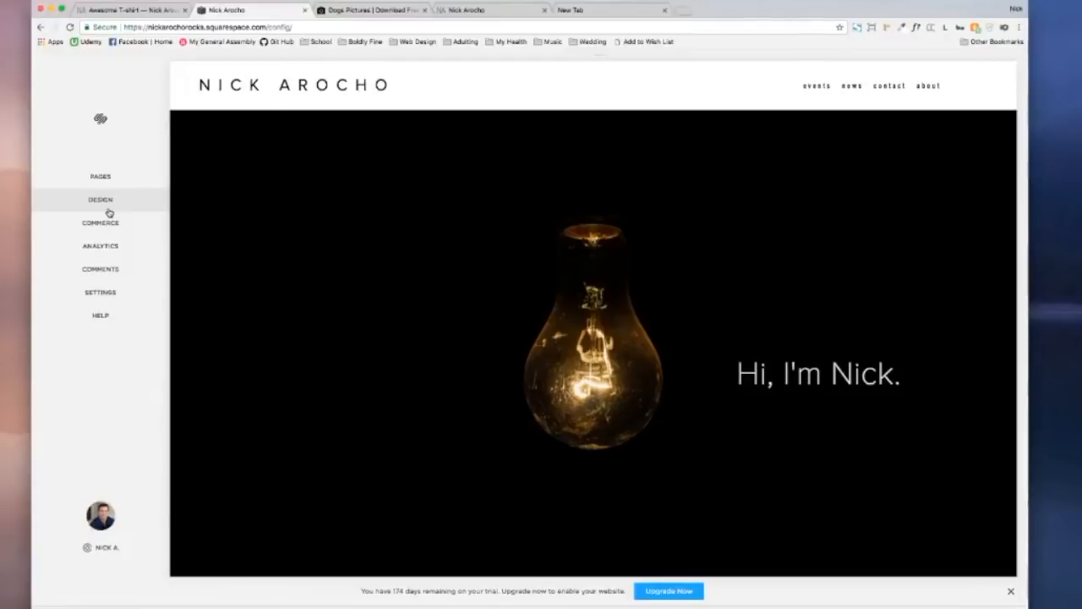
mouse_move(177, 197)
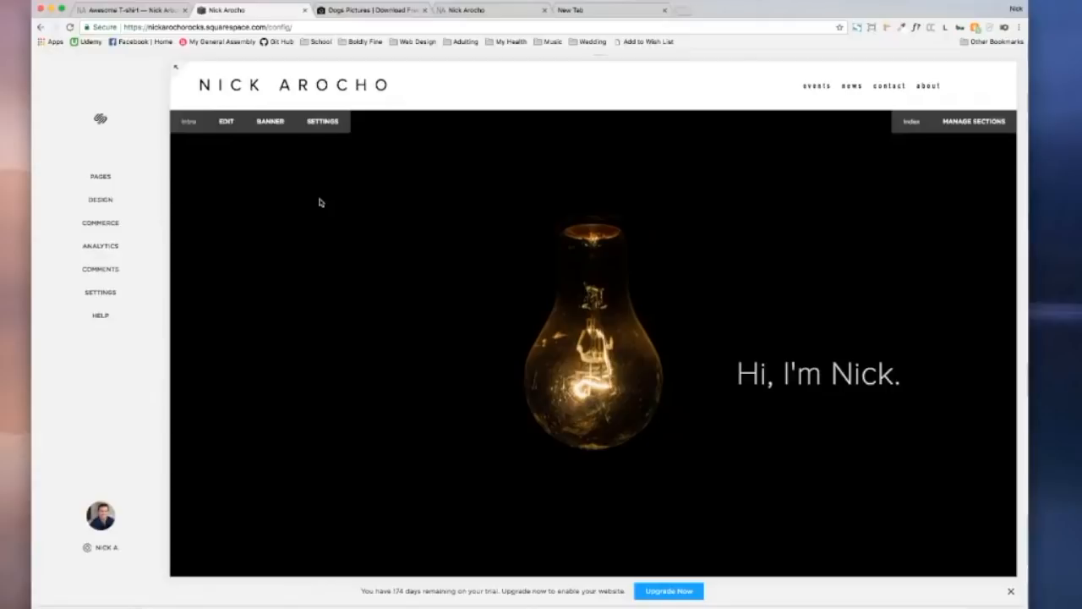
scroll(320, 202, down, 10)
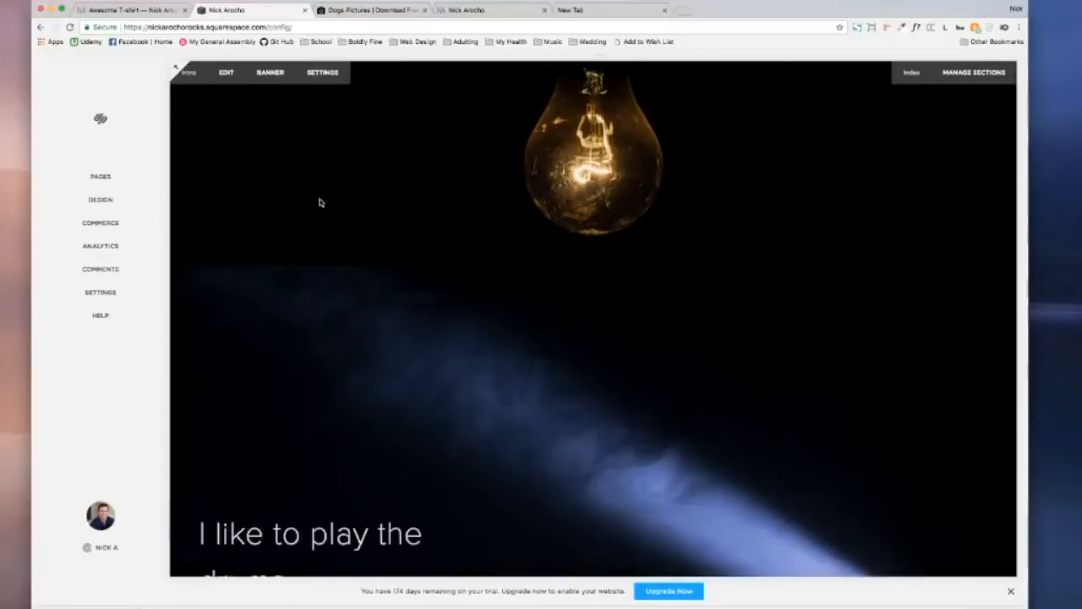
scroll(320, 202, down, 5)
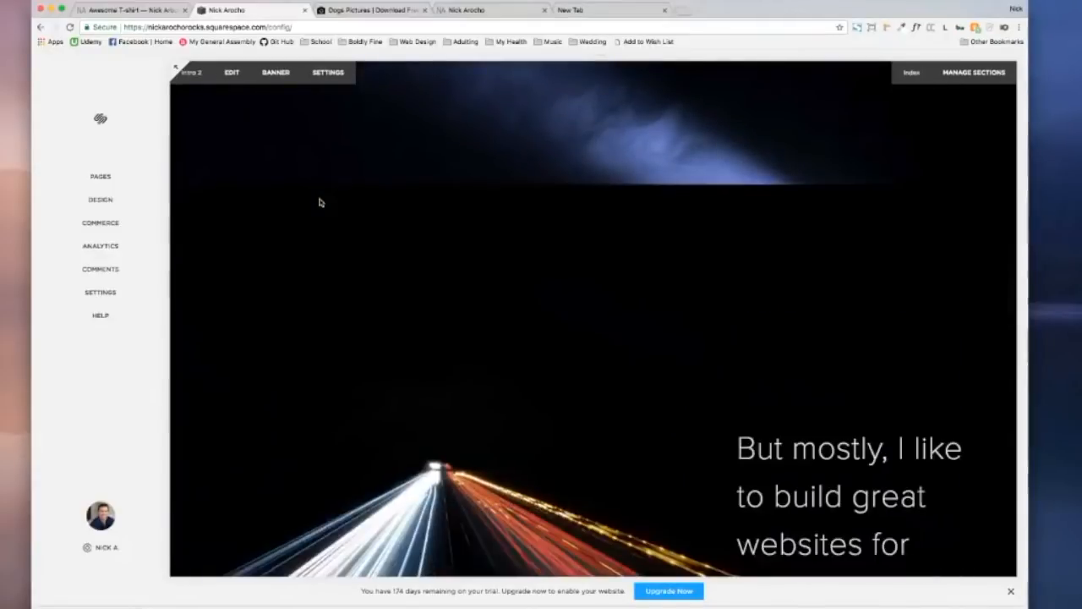
scroll(319, 202, down, 3)
scroll(330, 204, up, 15)
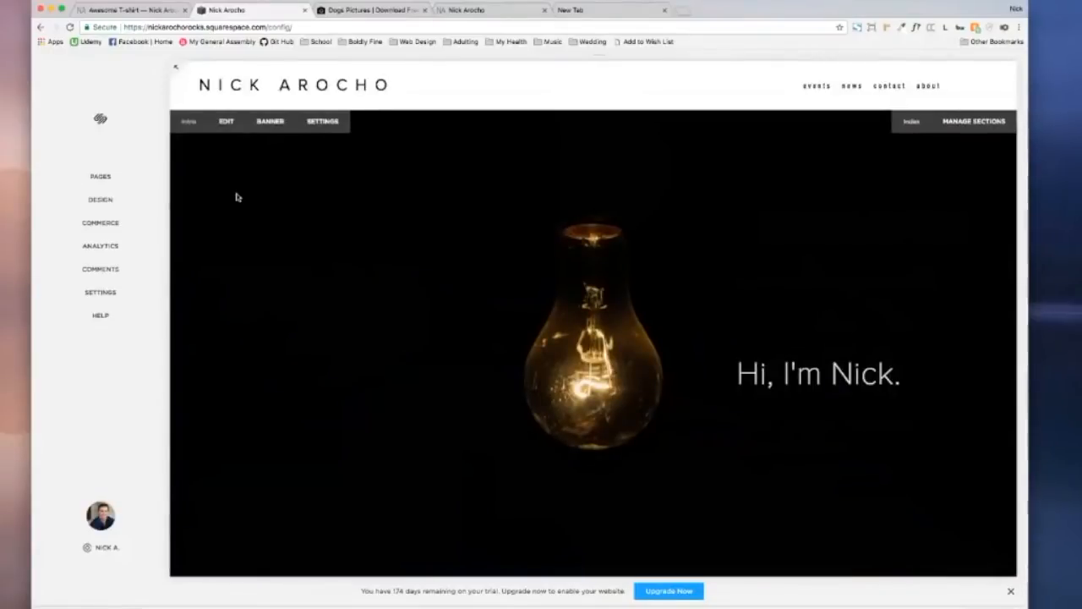
scroll(237, 197, down, 8)
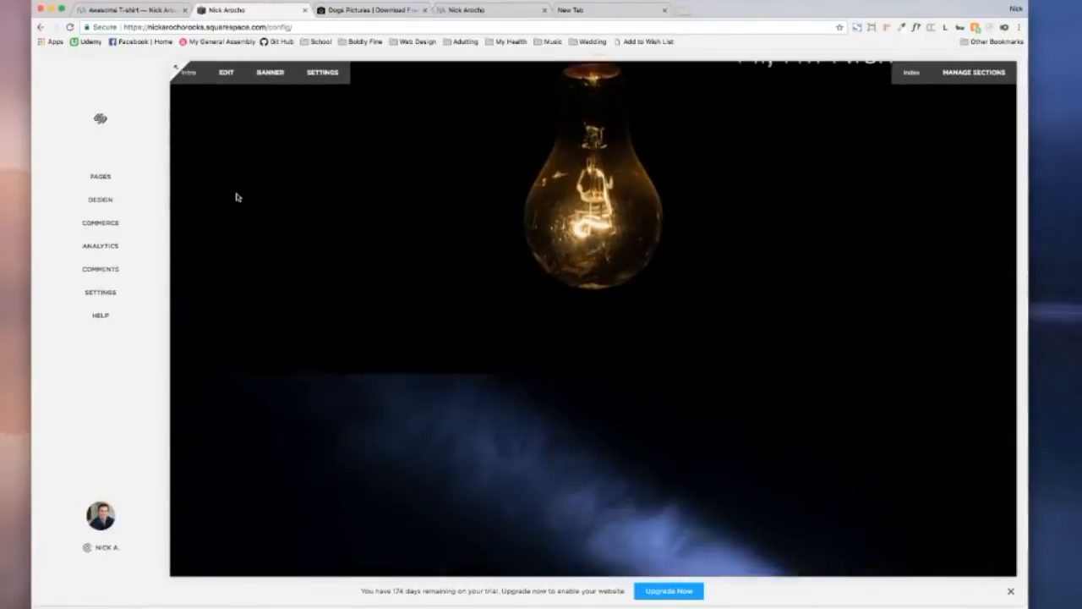
scroll(237, 197, down, 3)
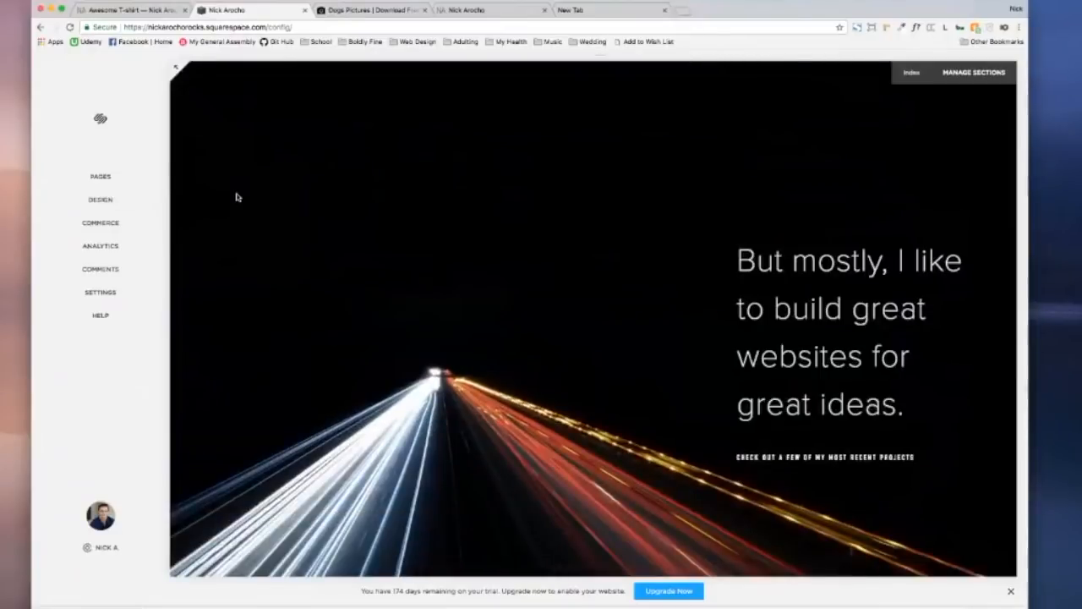
scroll(236, 197, down, 10)
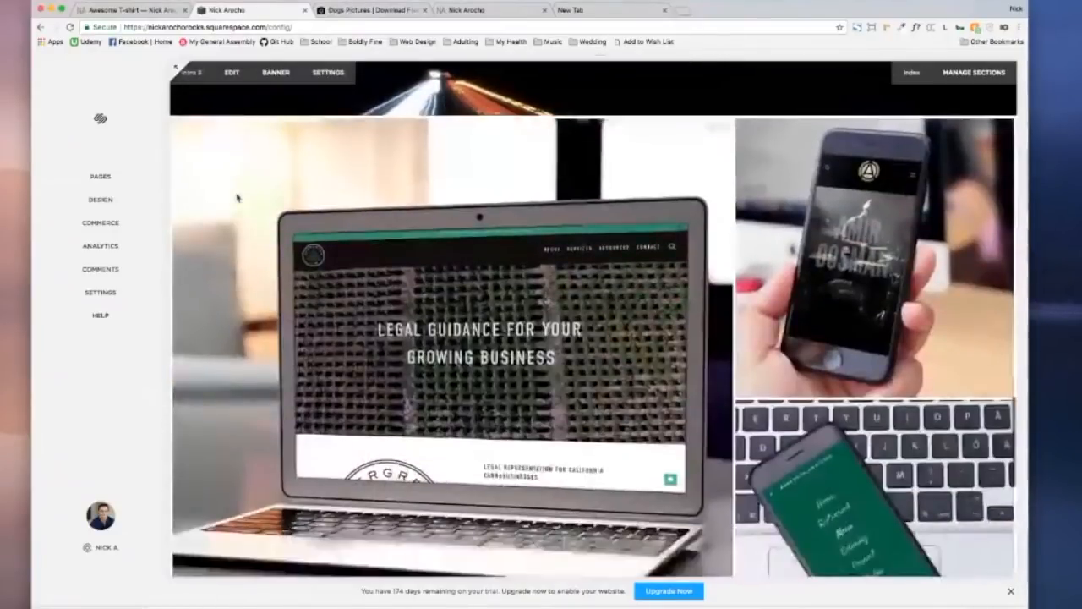
scroll(237, 197, up, 20)
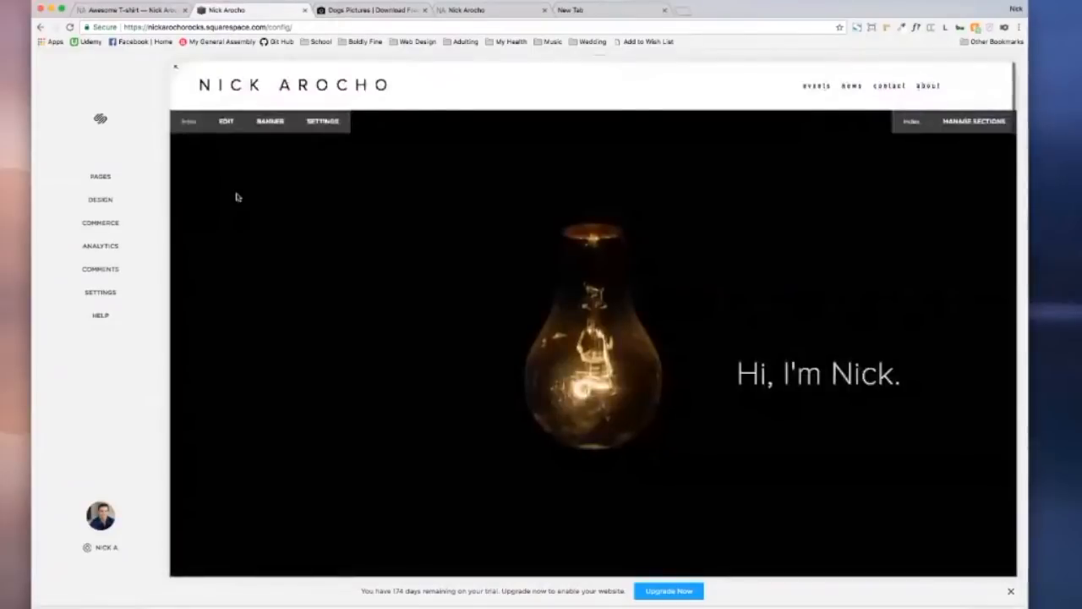